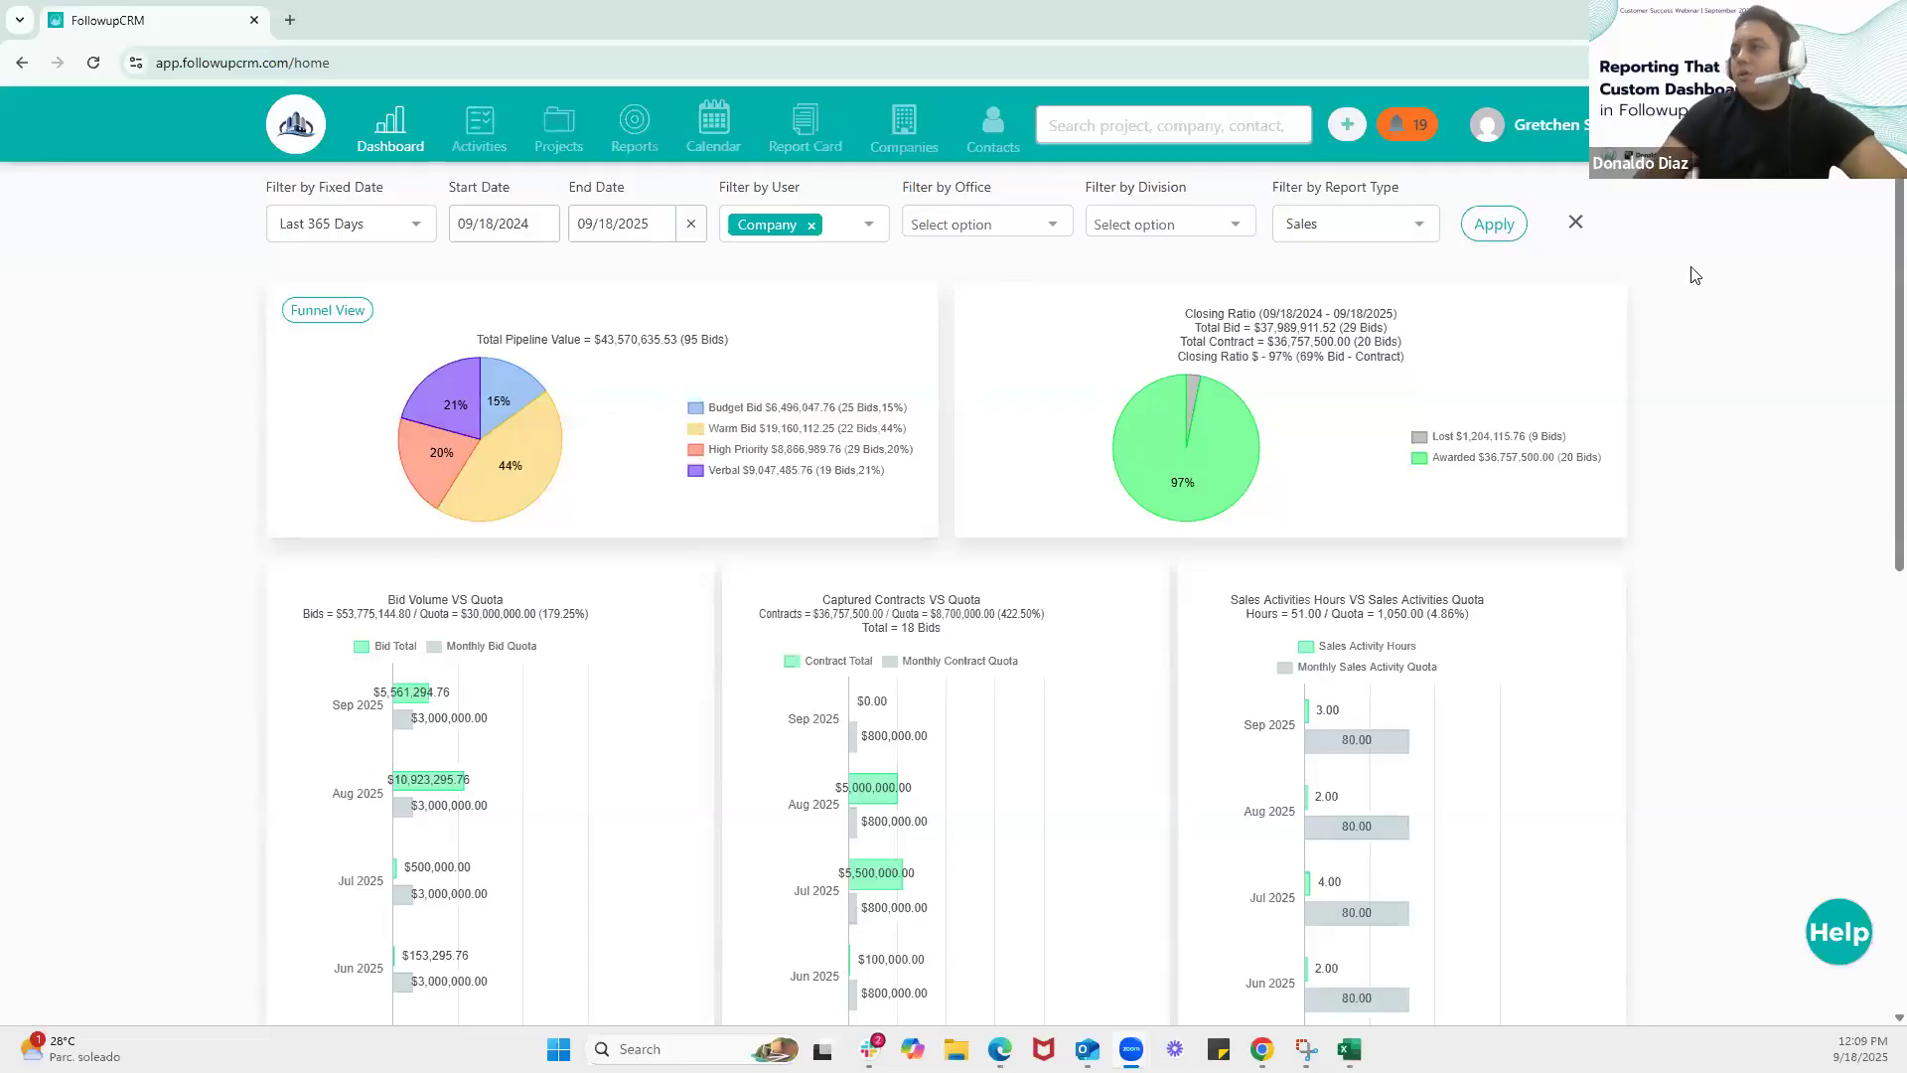
Create a new custom report named "Webinar Test" from the Blank Report template
left_click(640, 151)
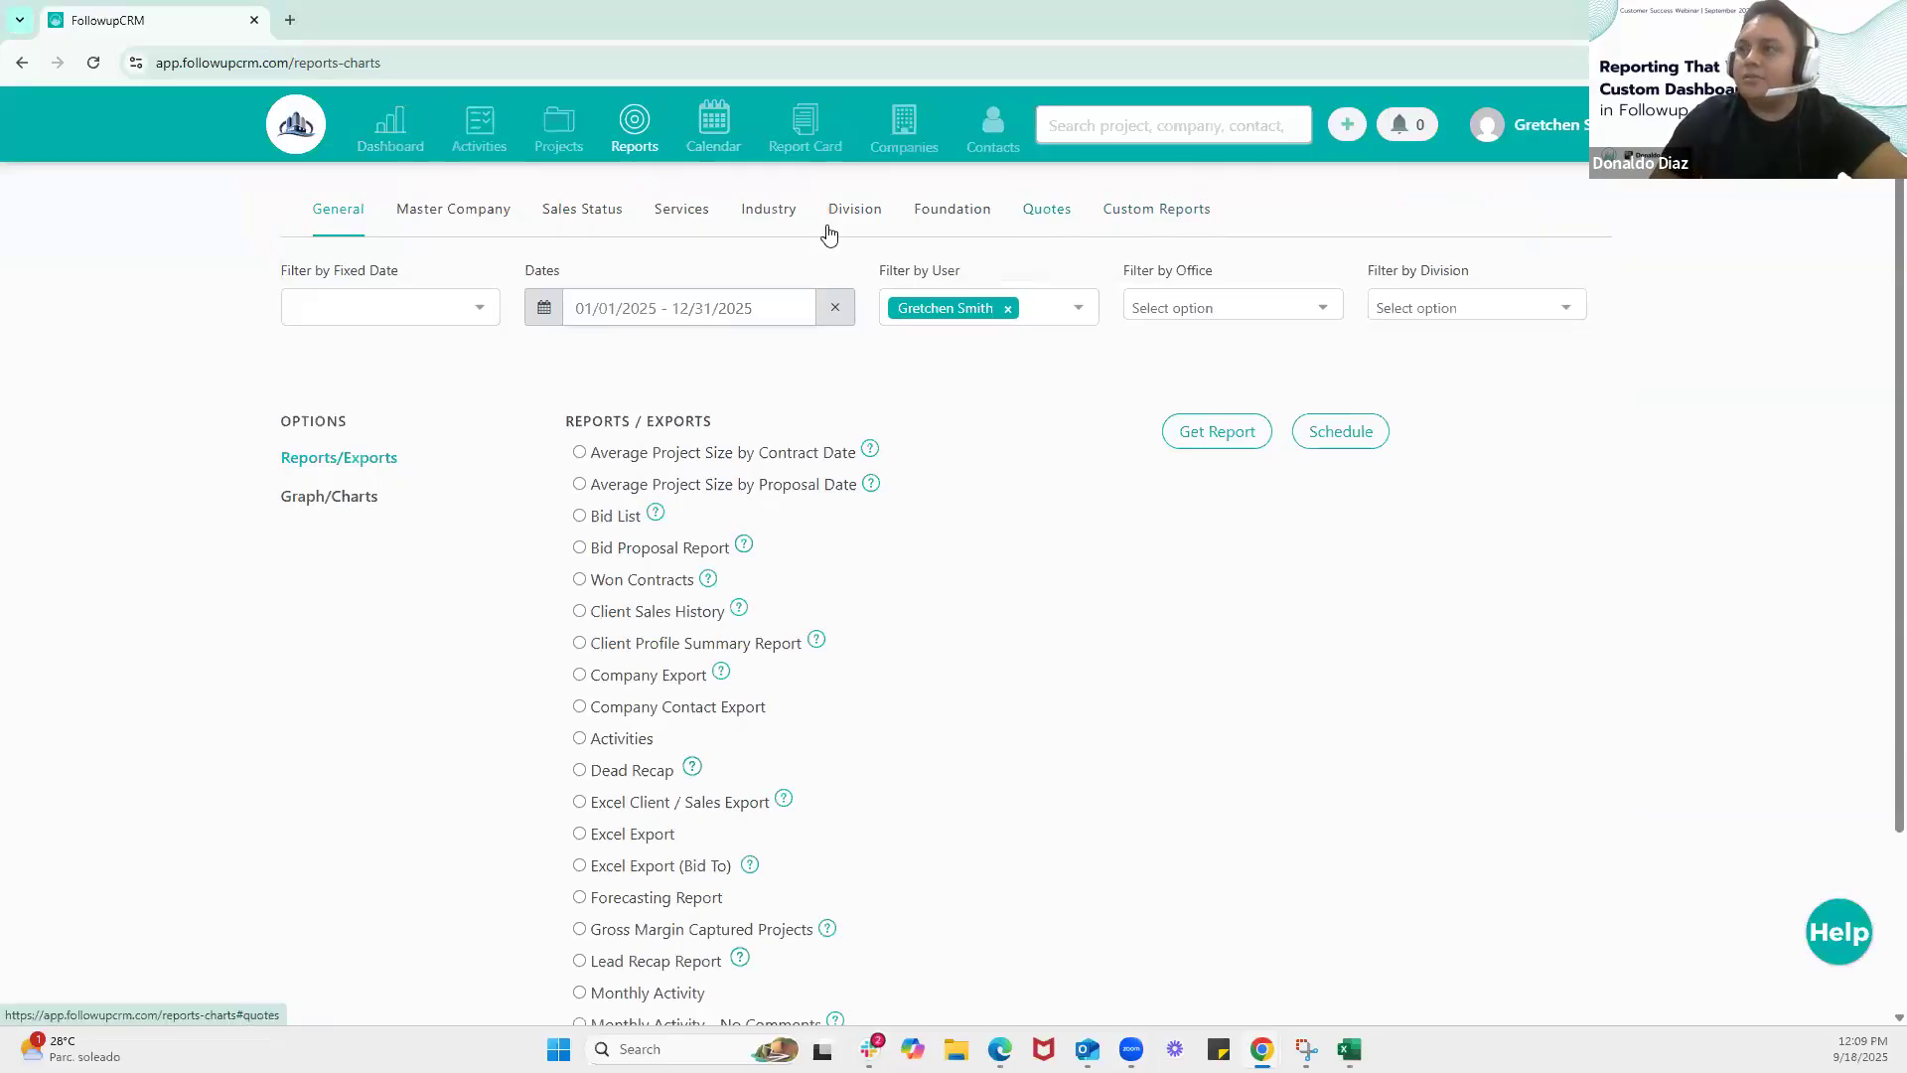
left_click(1179, 224)
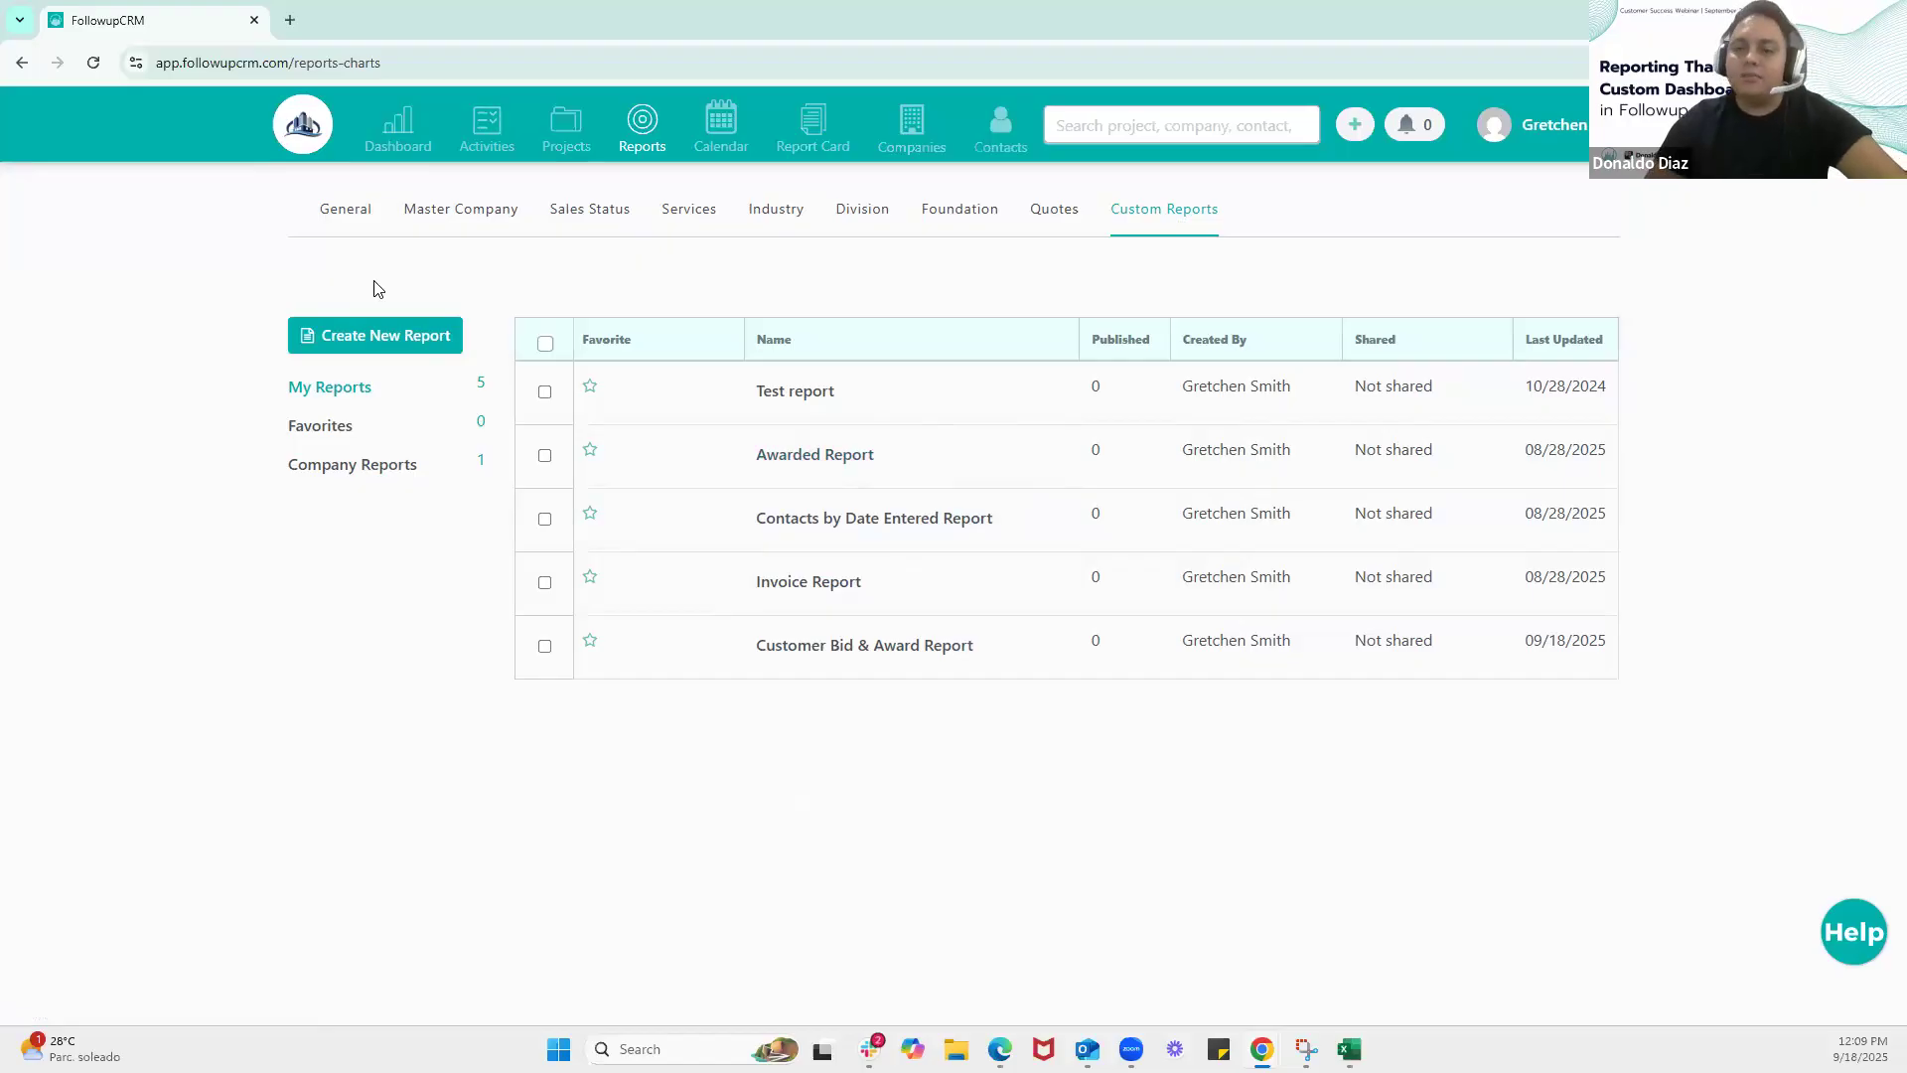
left_click(381, 343)
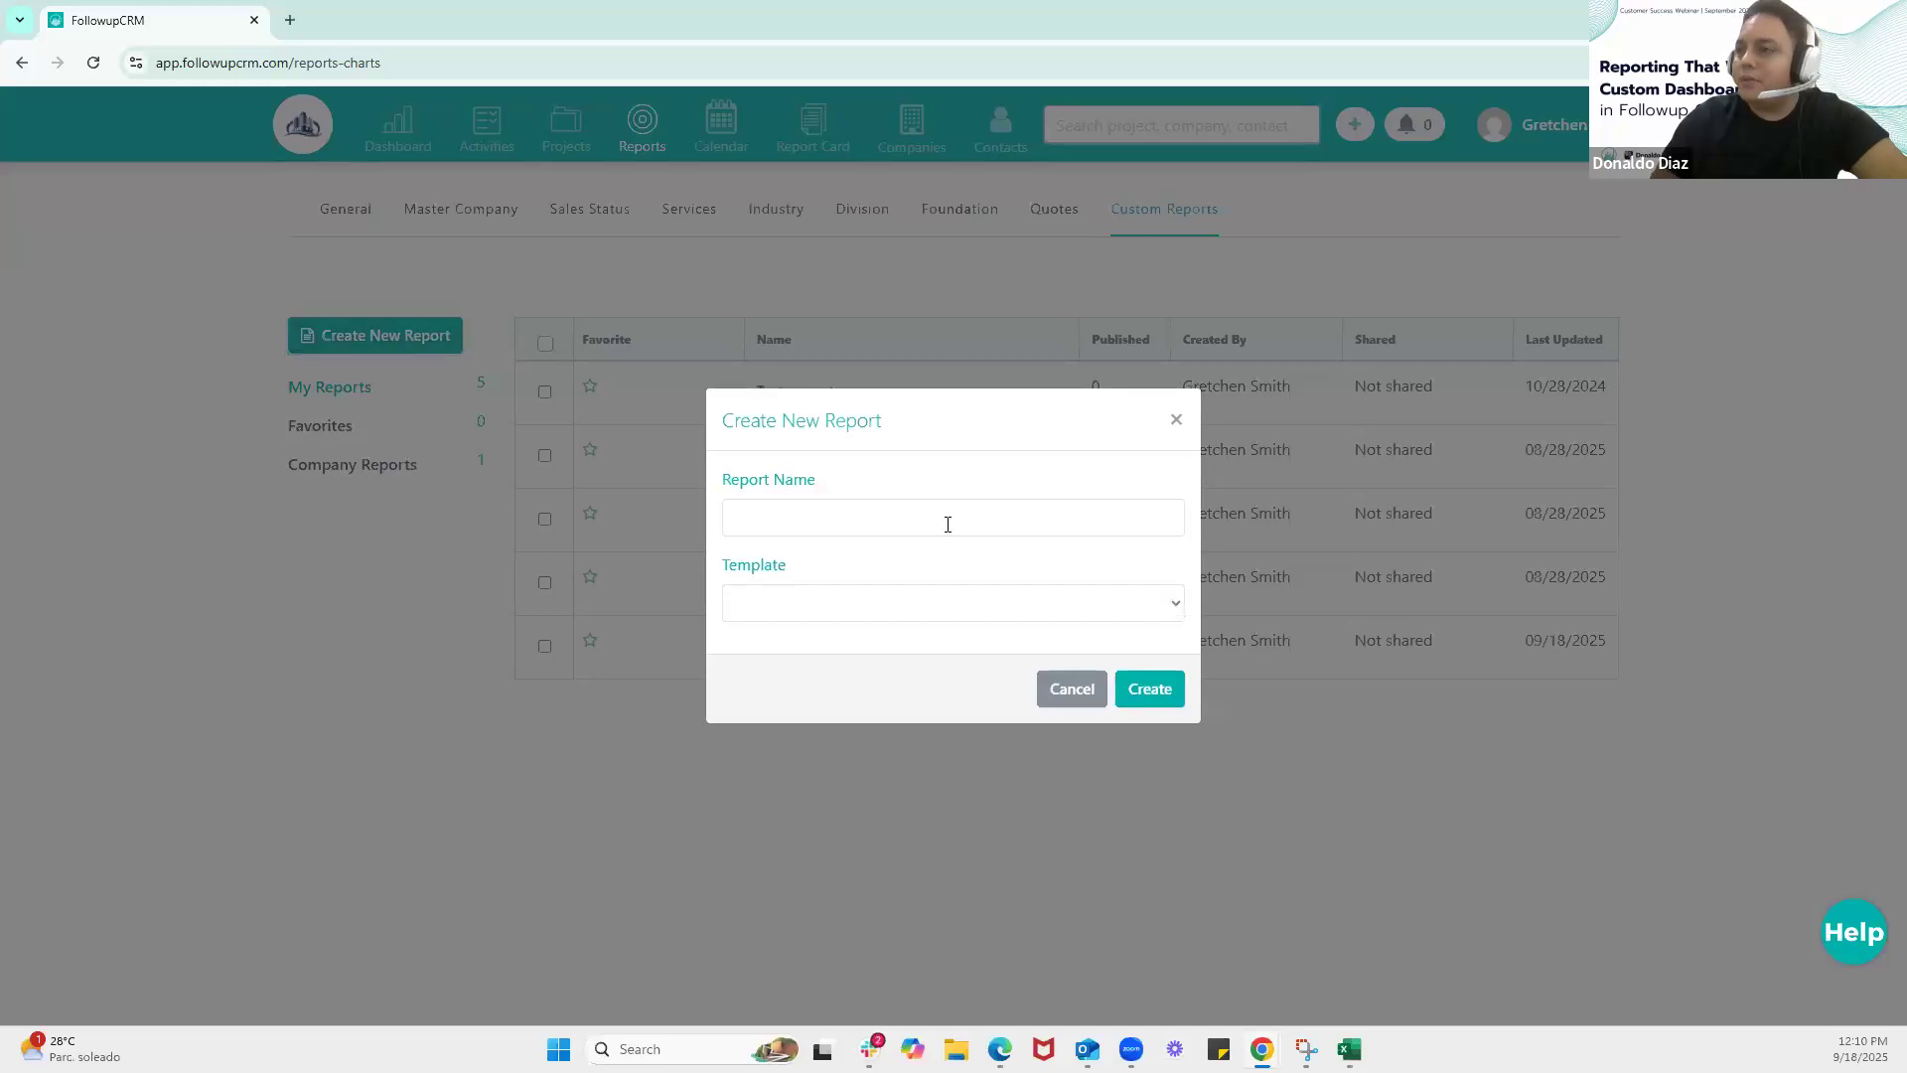
left_click(873, 526)
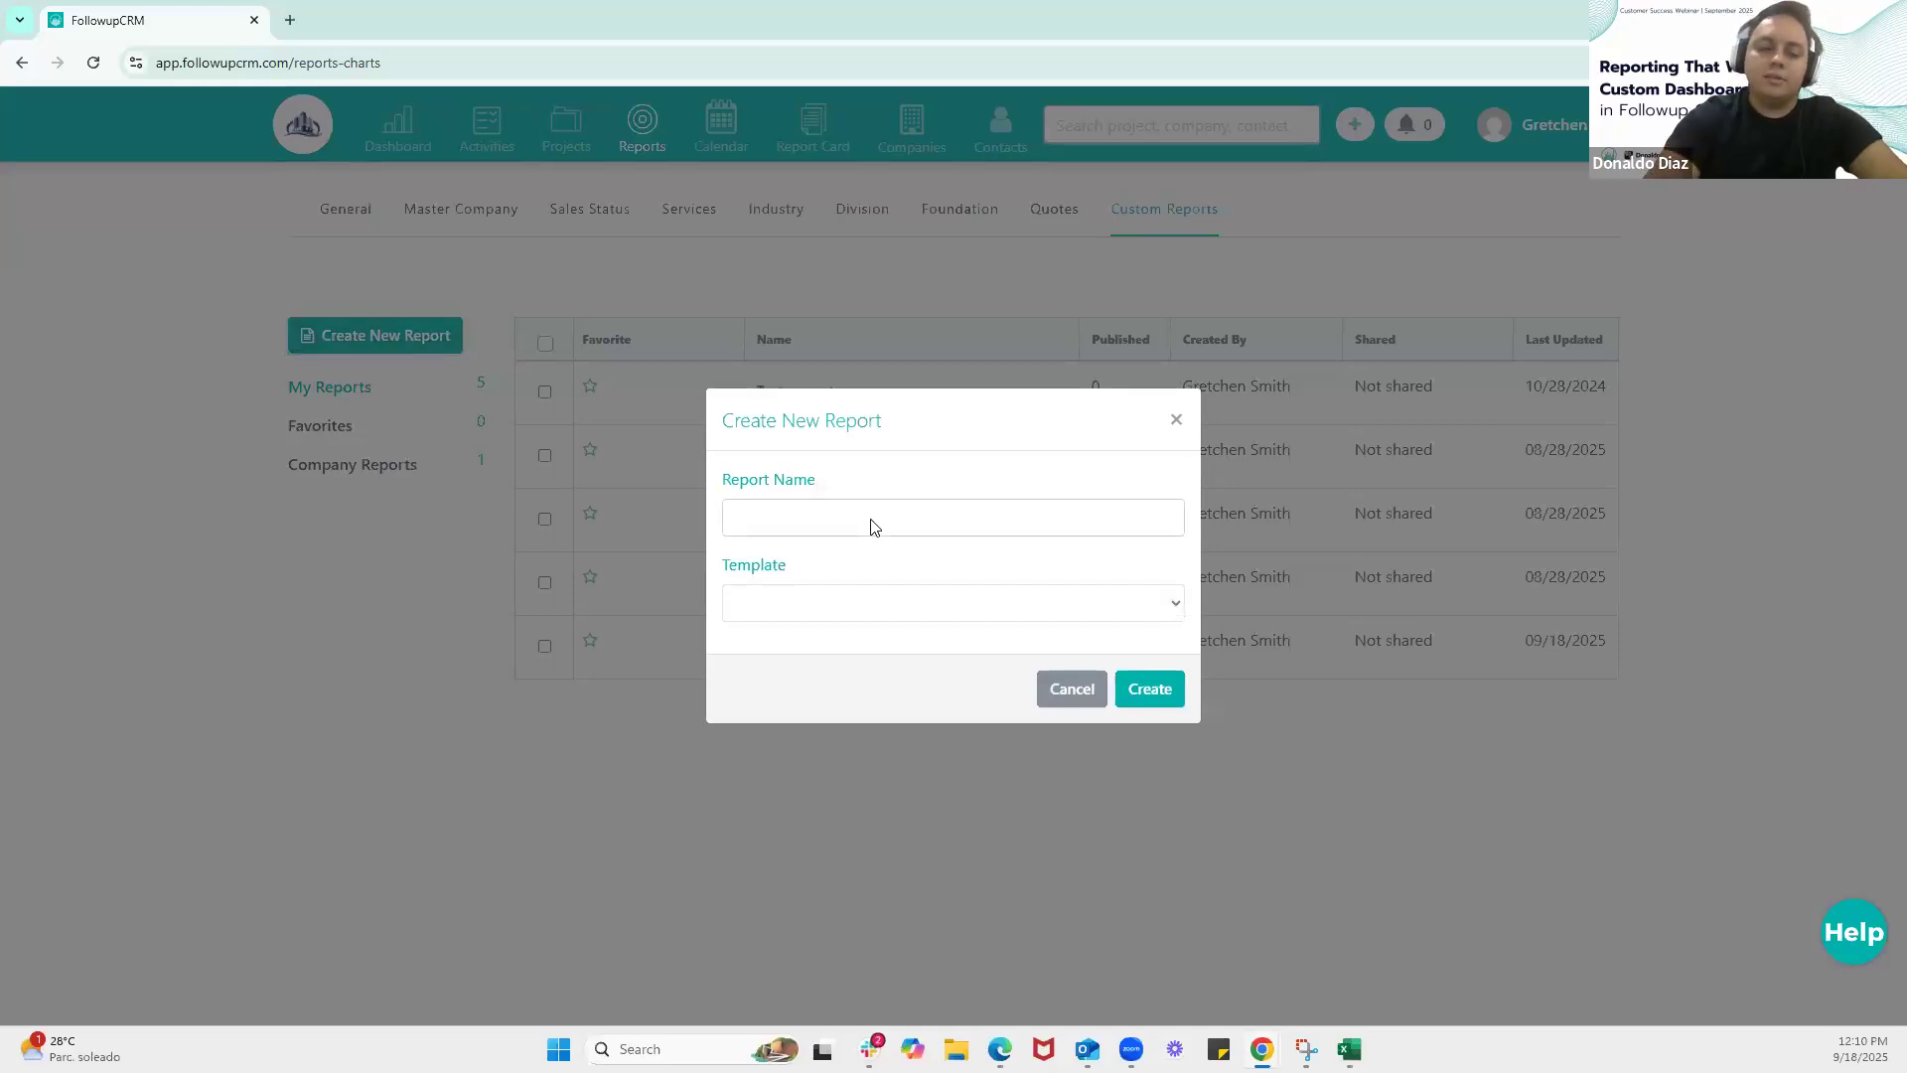
type("Webin")
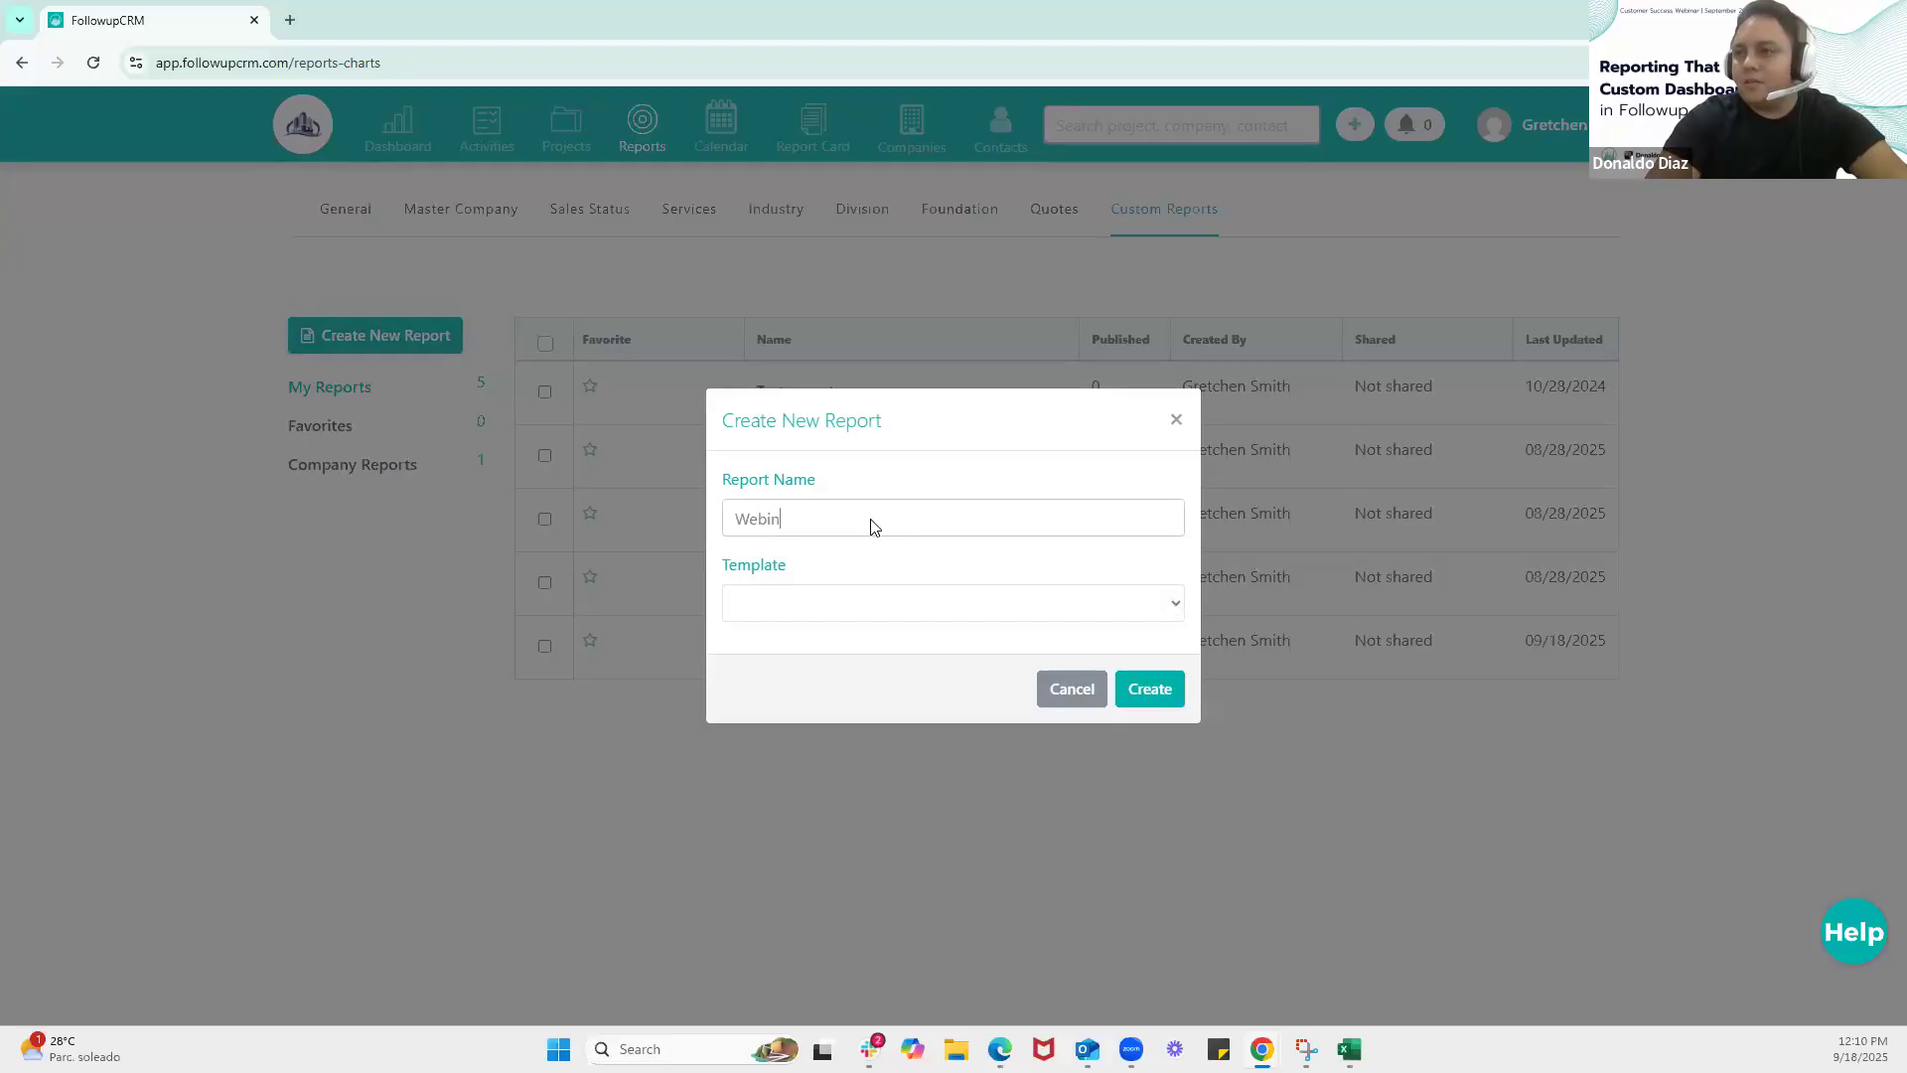
type("ear ")
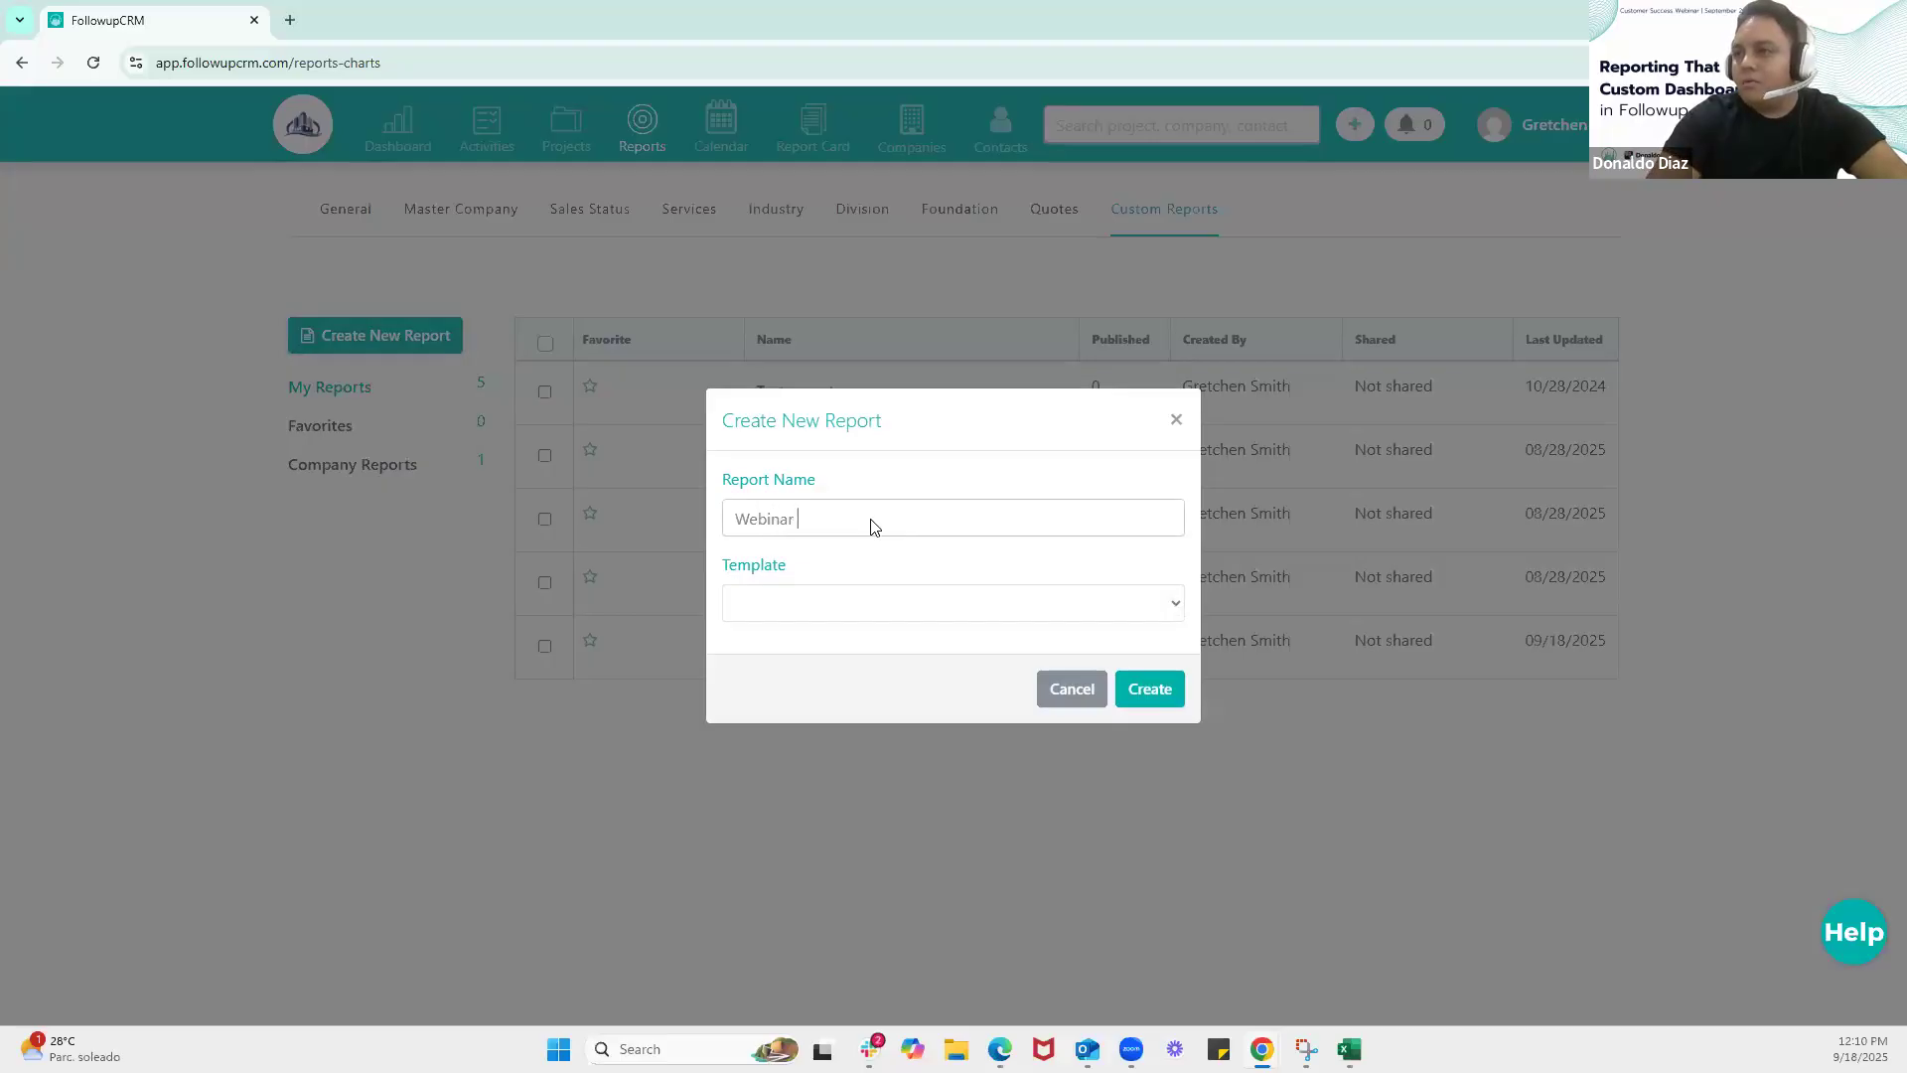
type("Test")
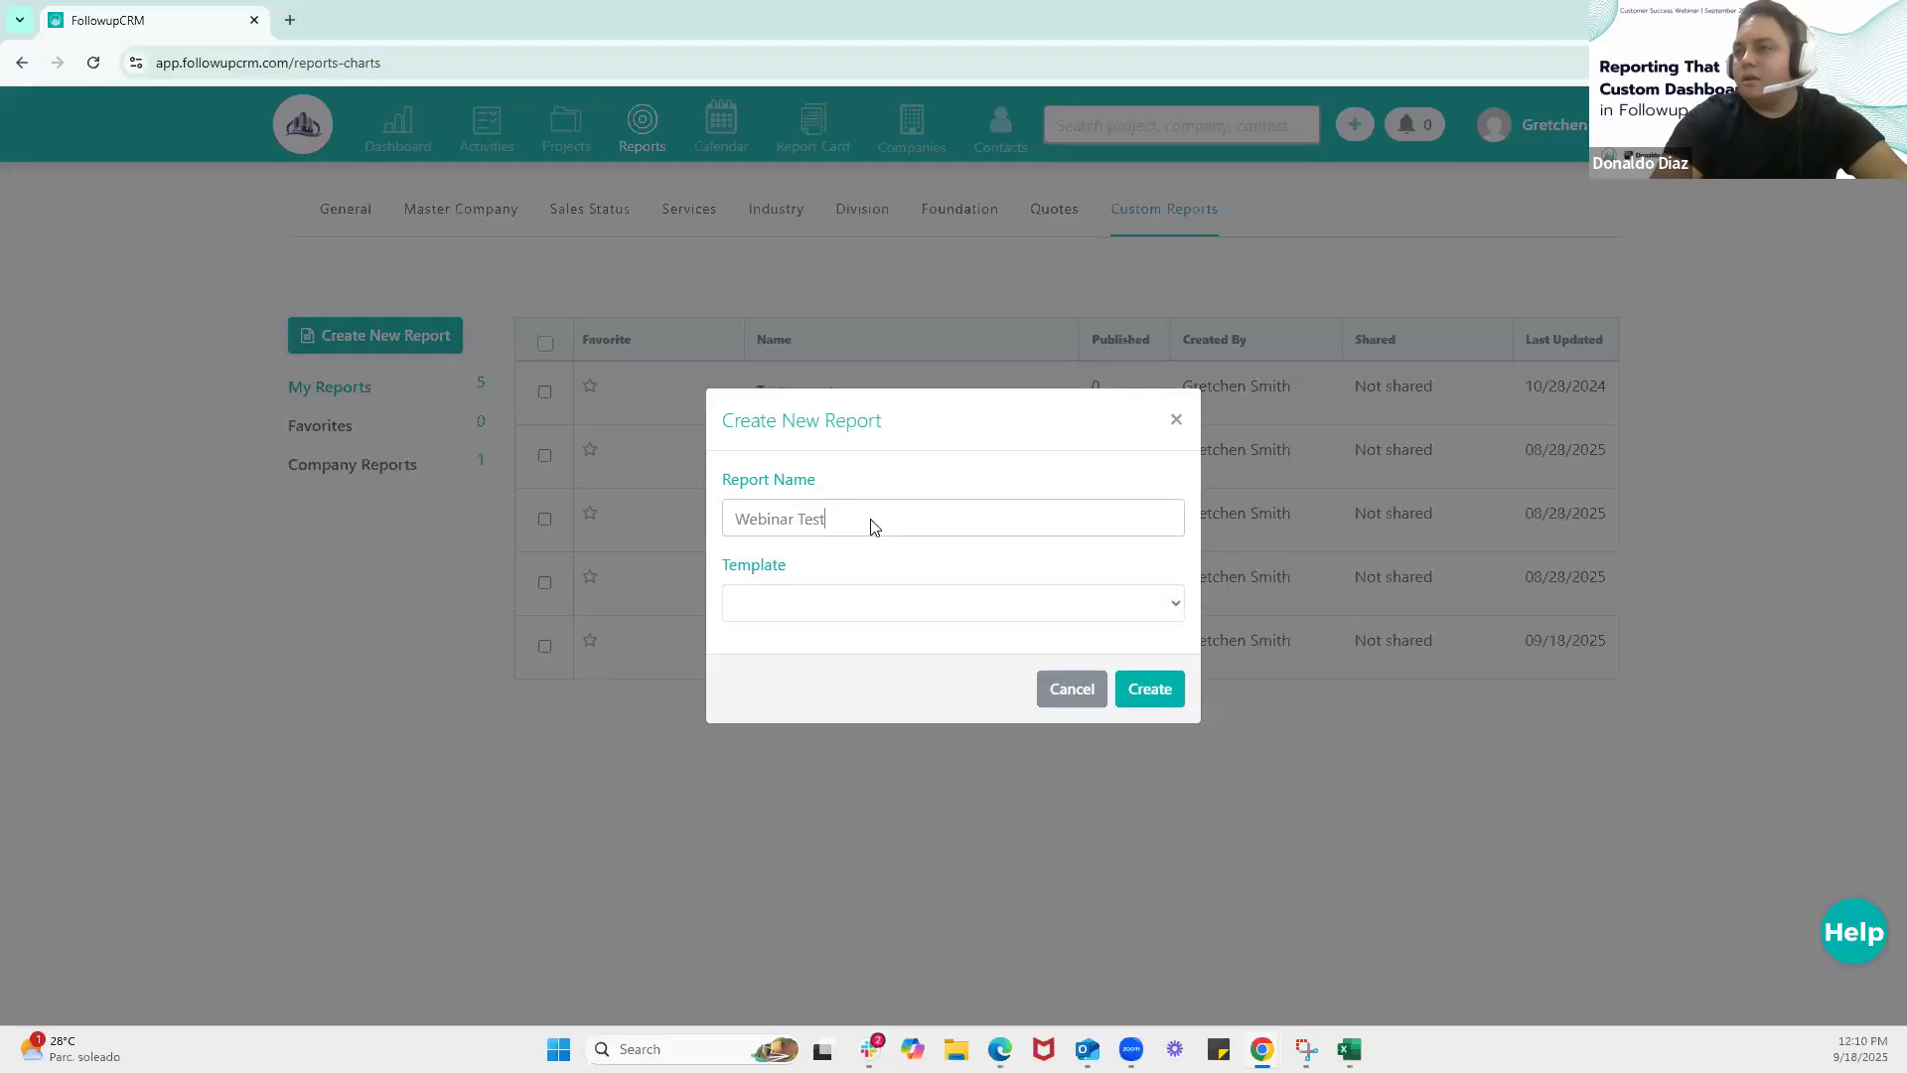
left_click(861, 620)
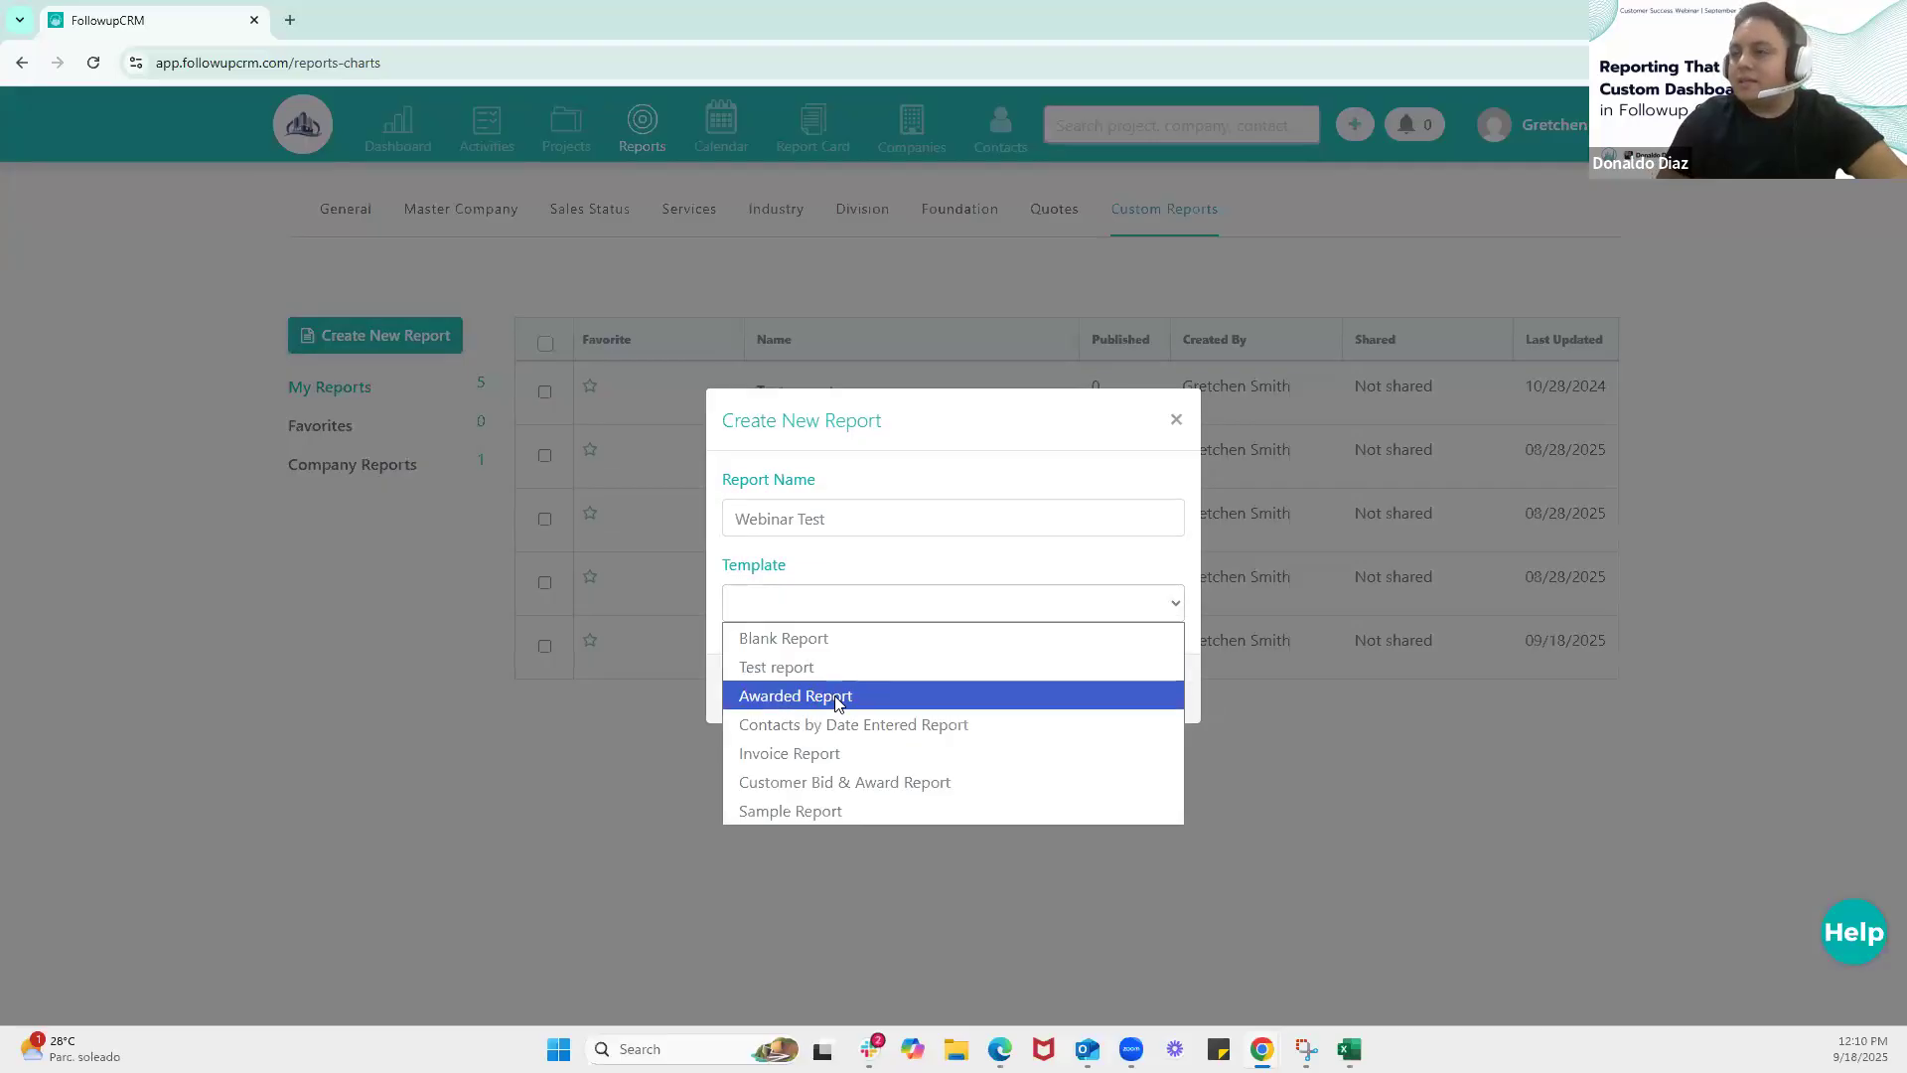
left_click(832, 637)
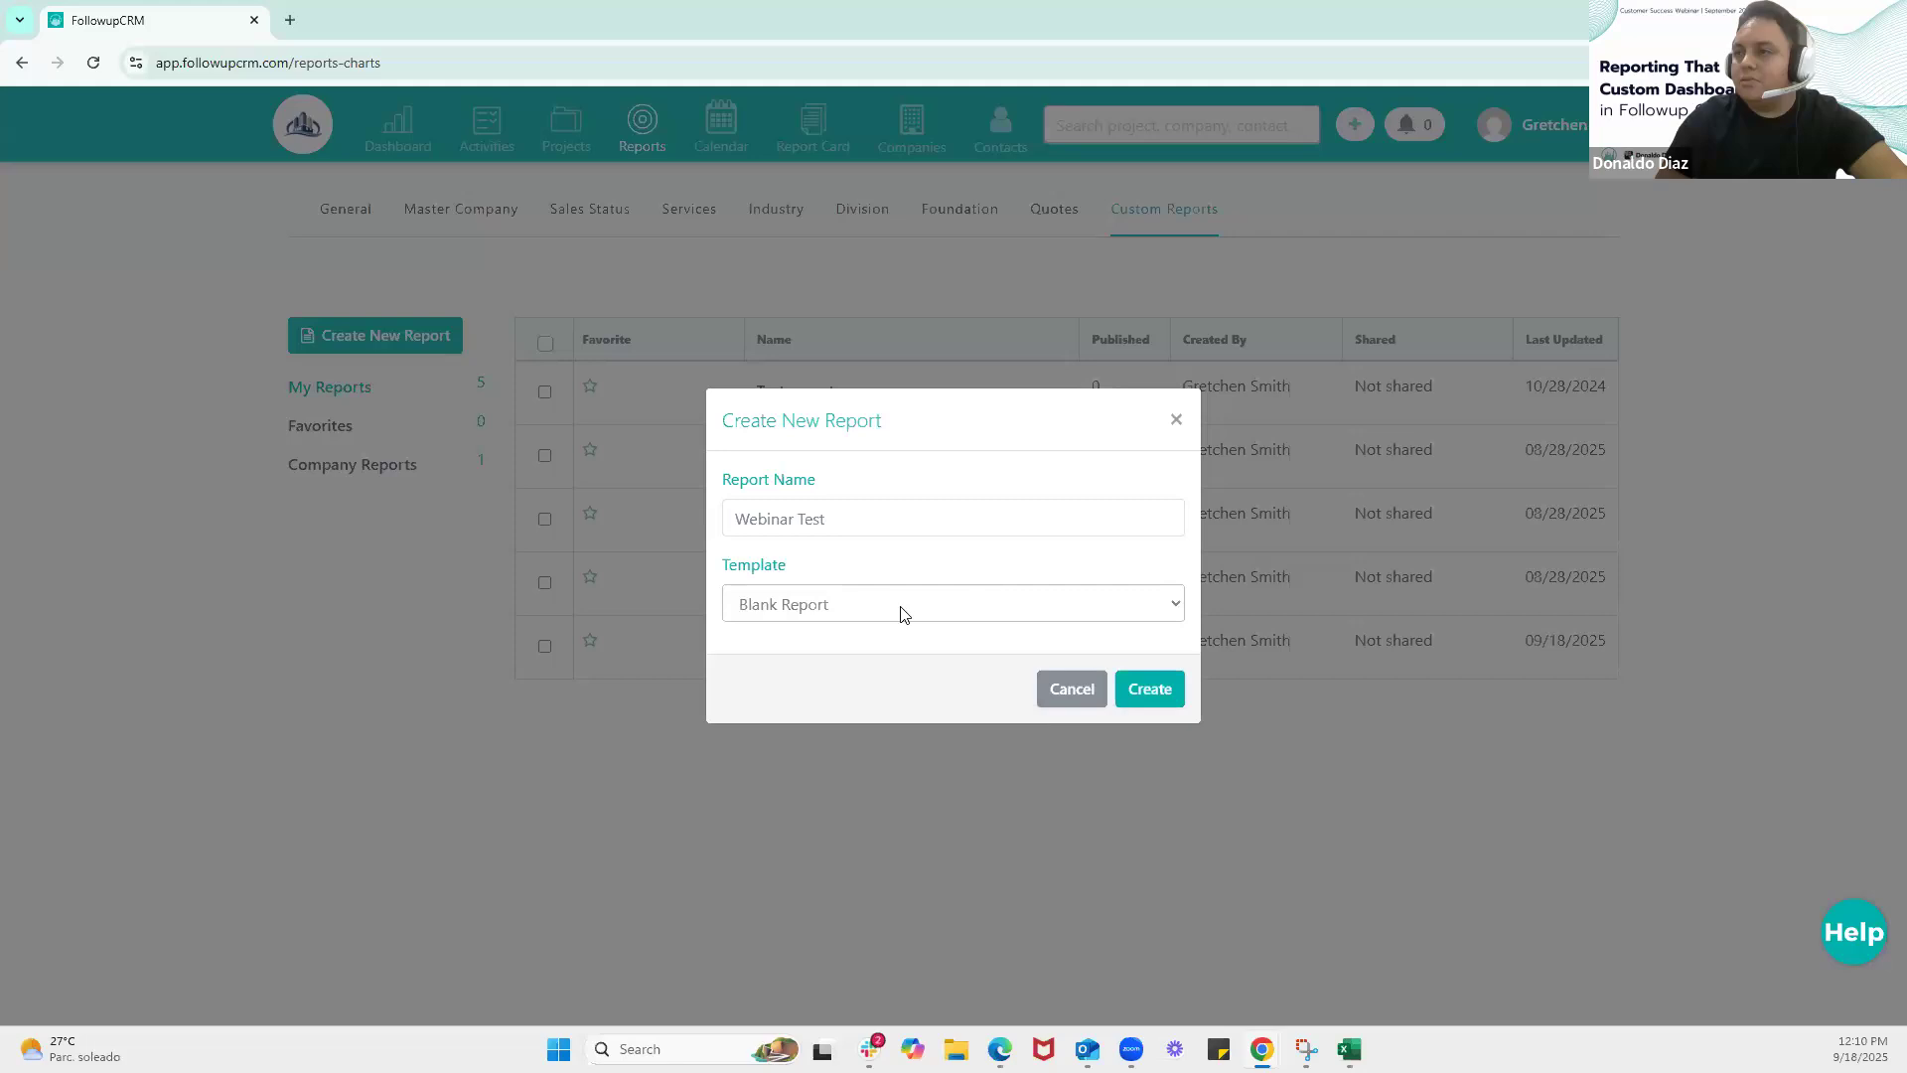
left_click(1140, 701)
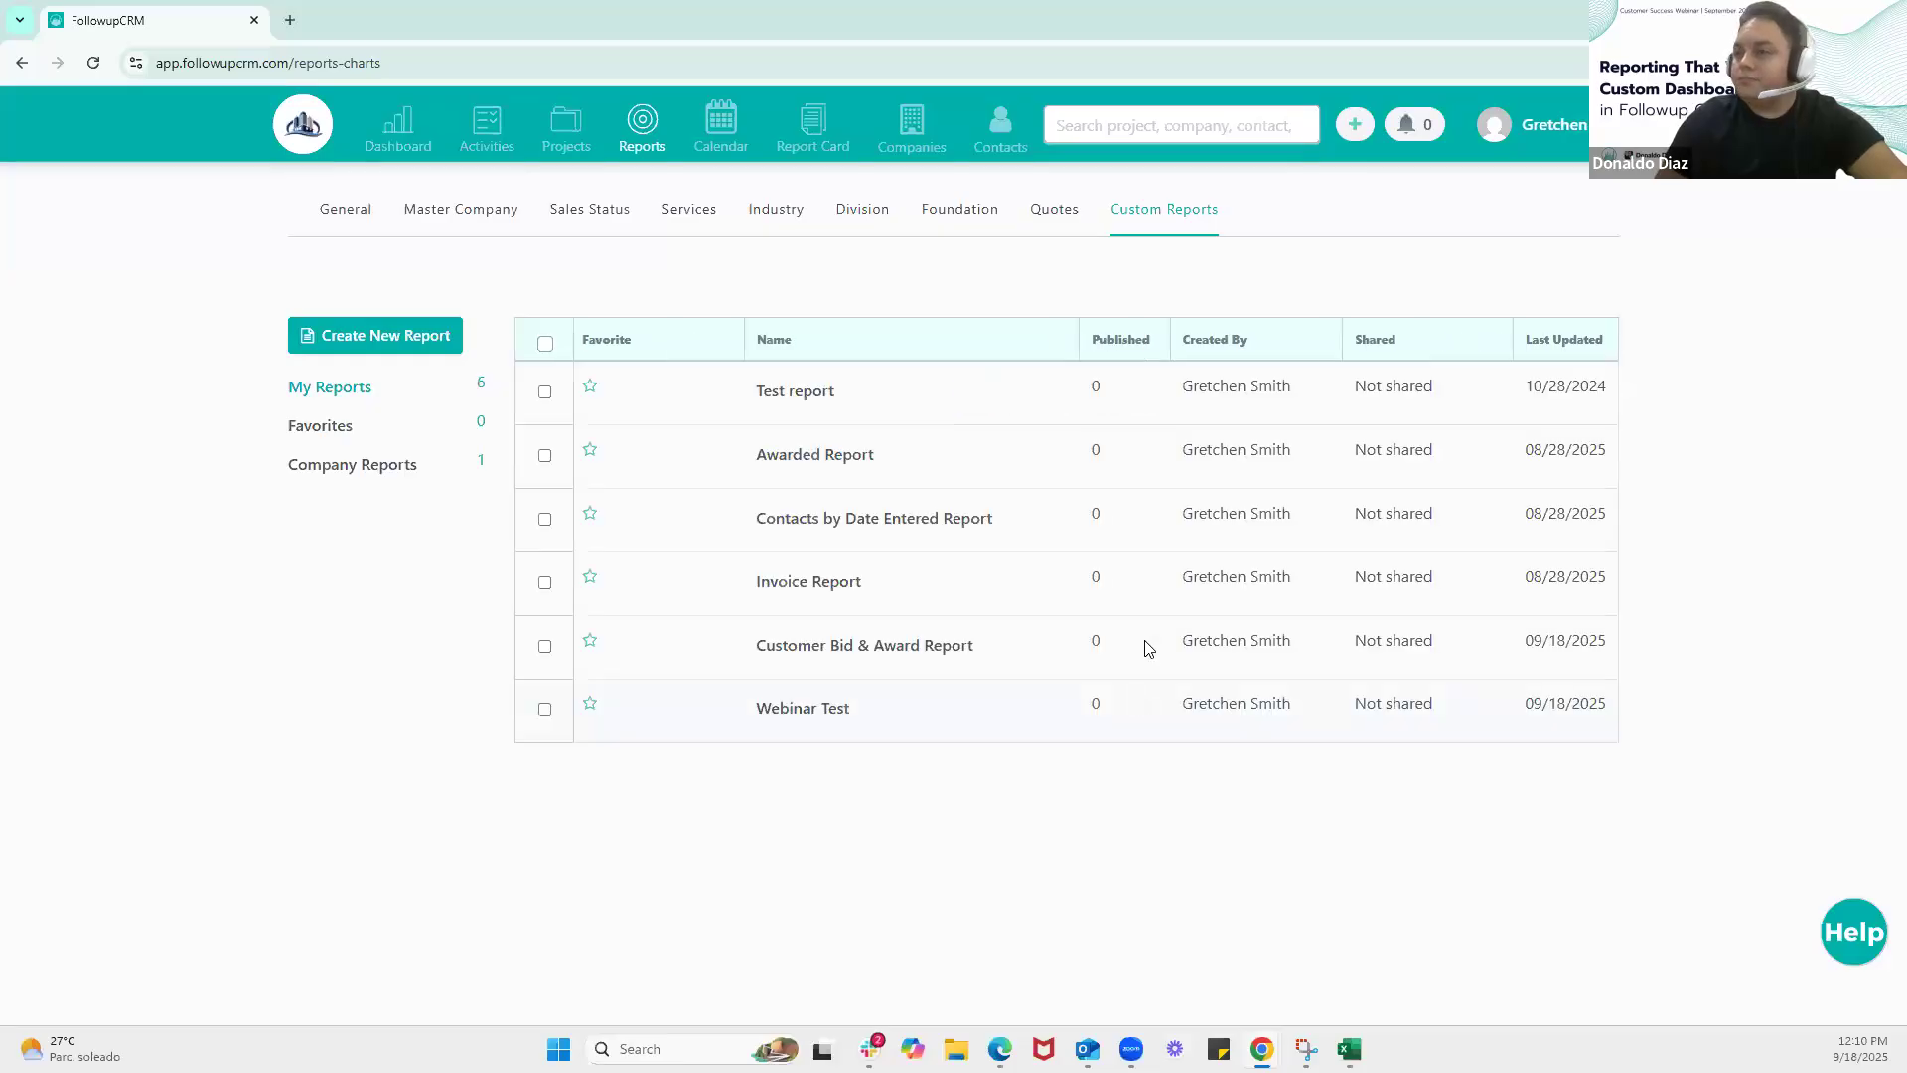
Open the Webinar Test report and start a new chart on its blank canvas
left_click(832, 711)
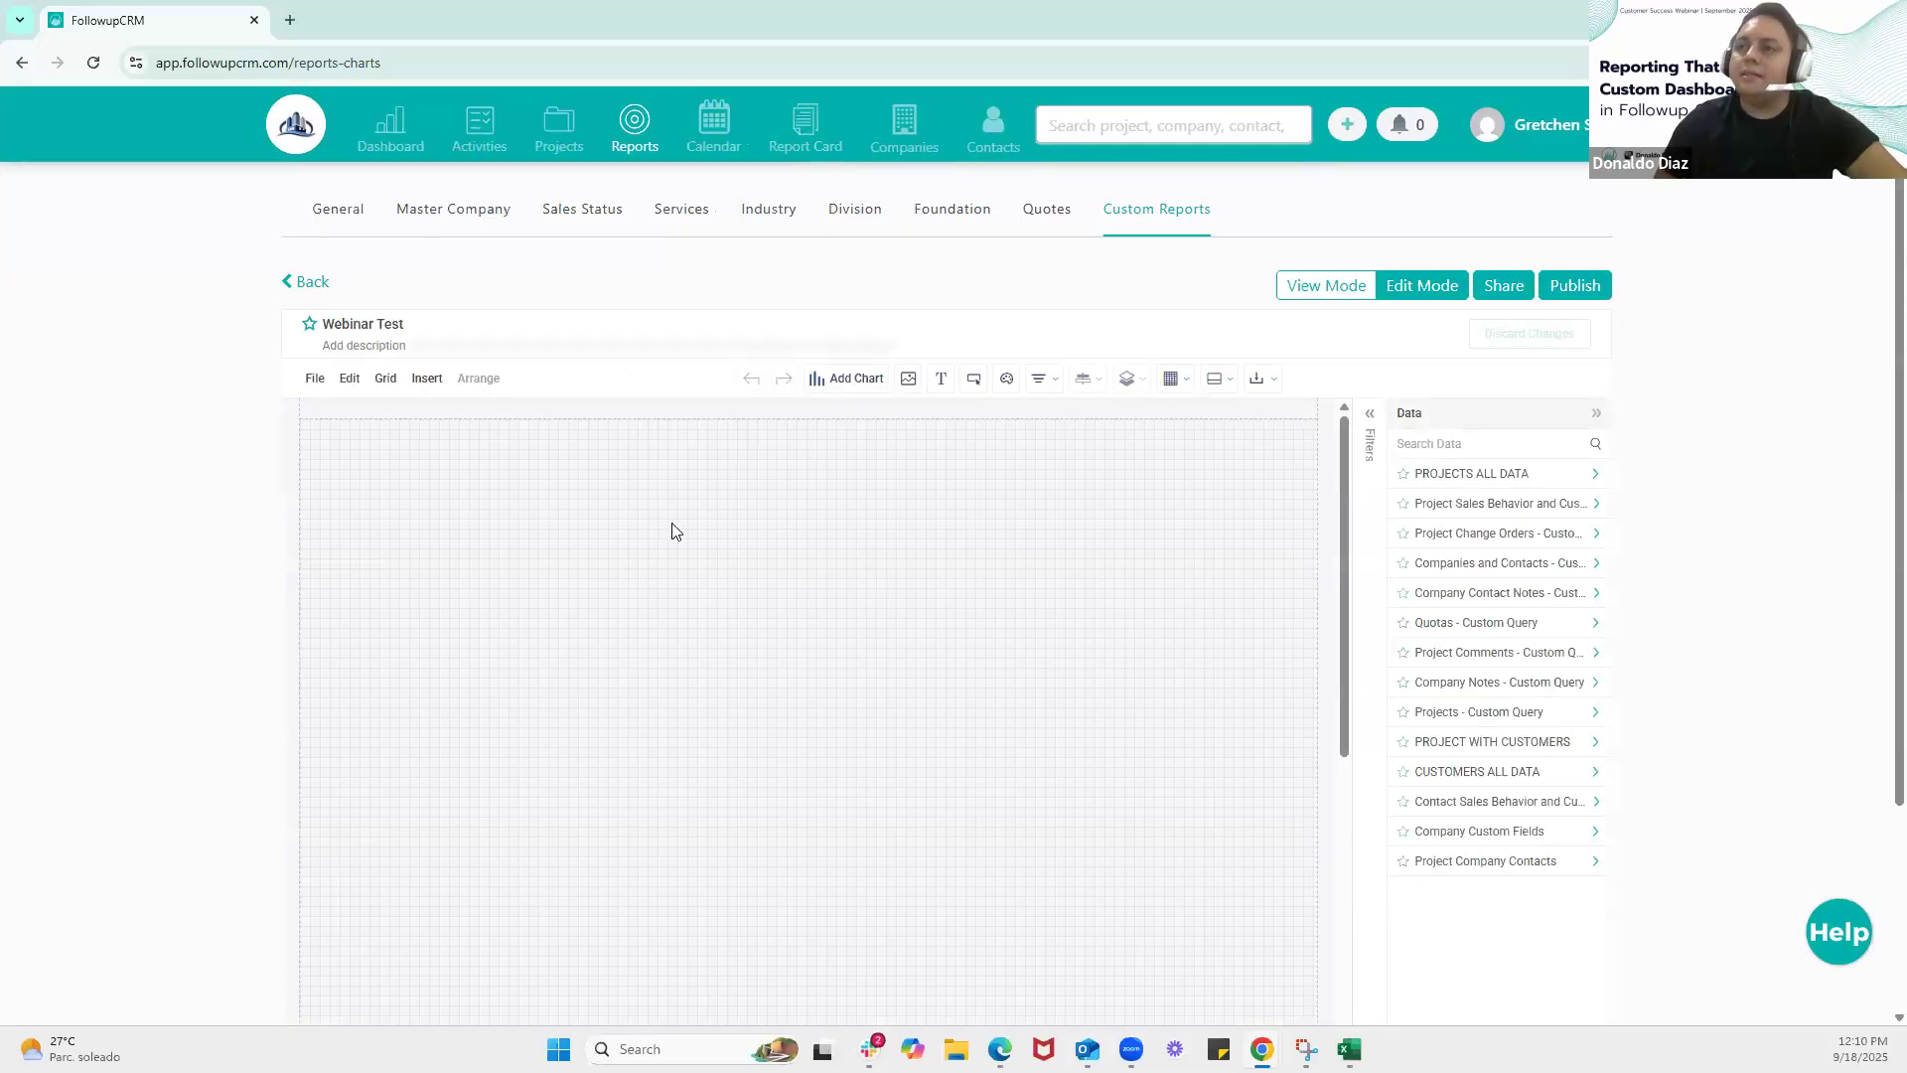
scroll(684, 514, "down", 2)
scroll(991, 636, "up", 1)
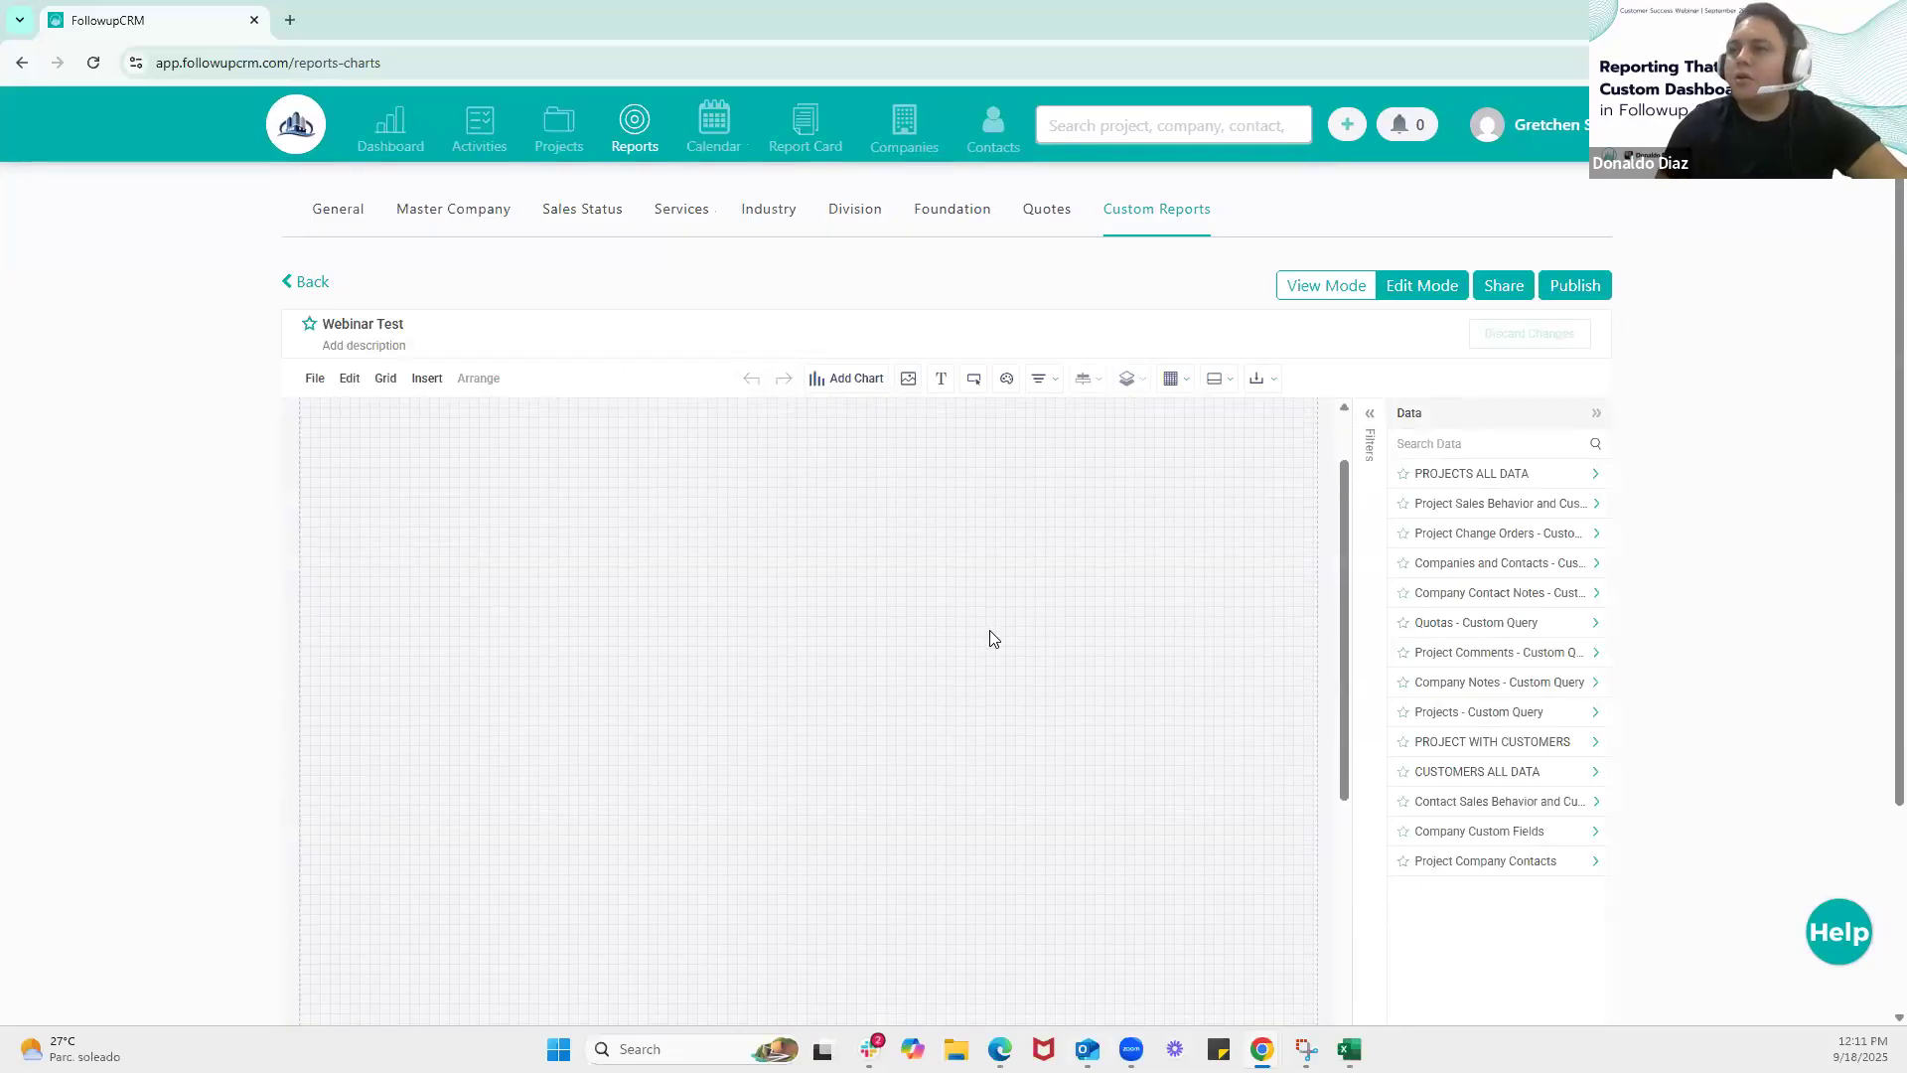
scroll(1002, 611, "up", 1)
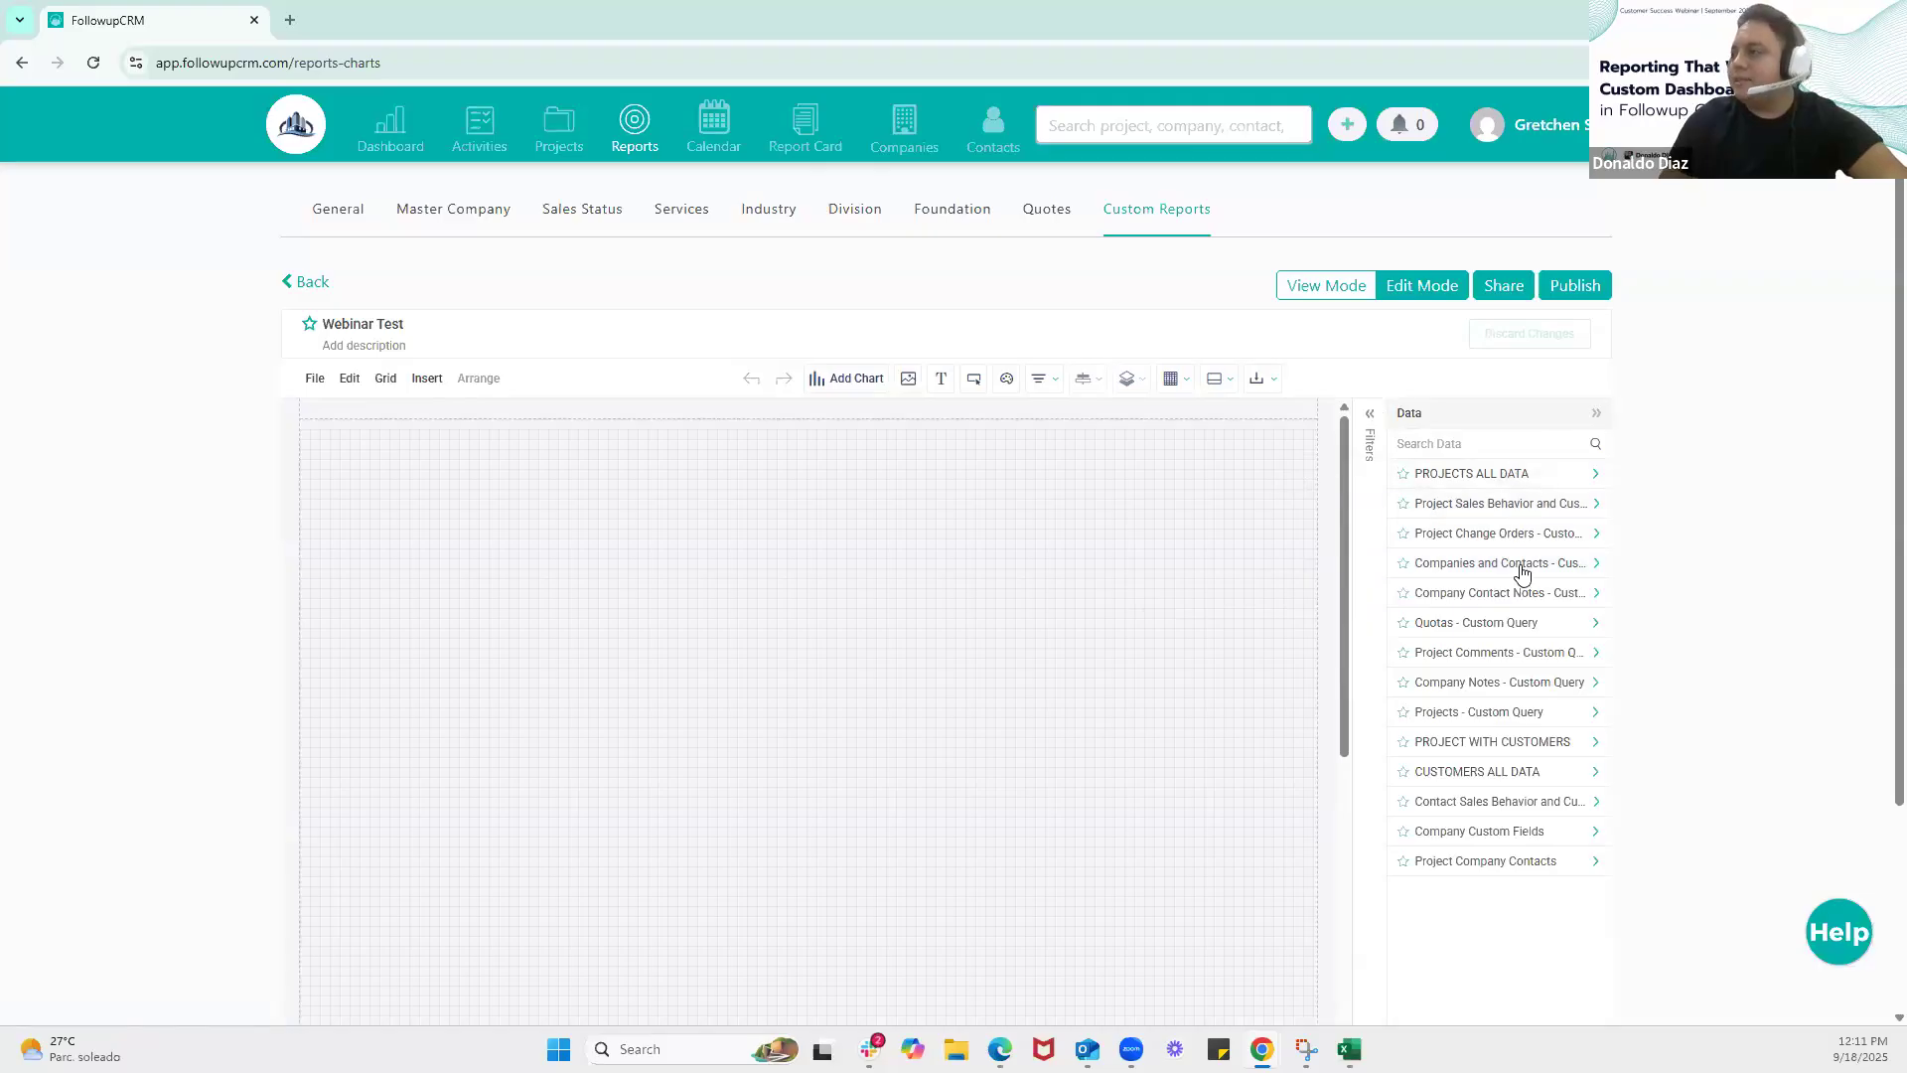
left_click(866, 386)
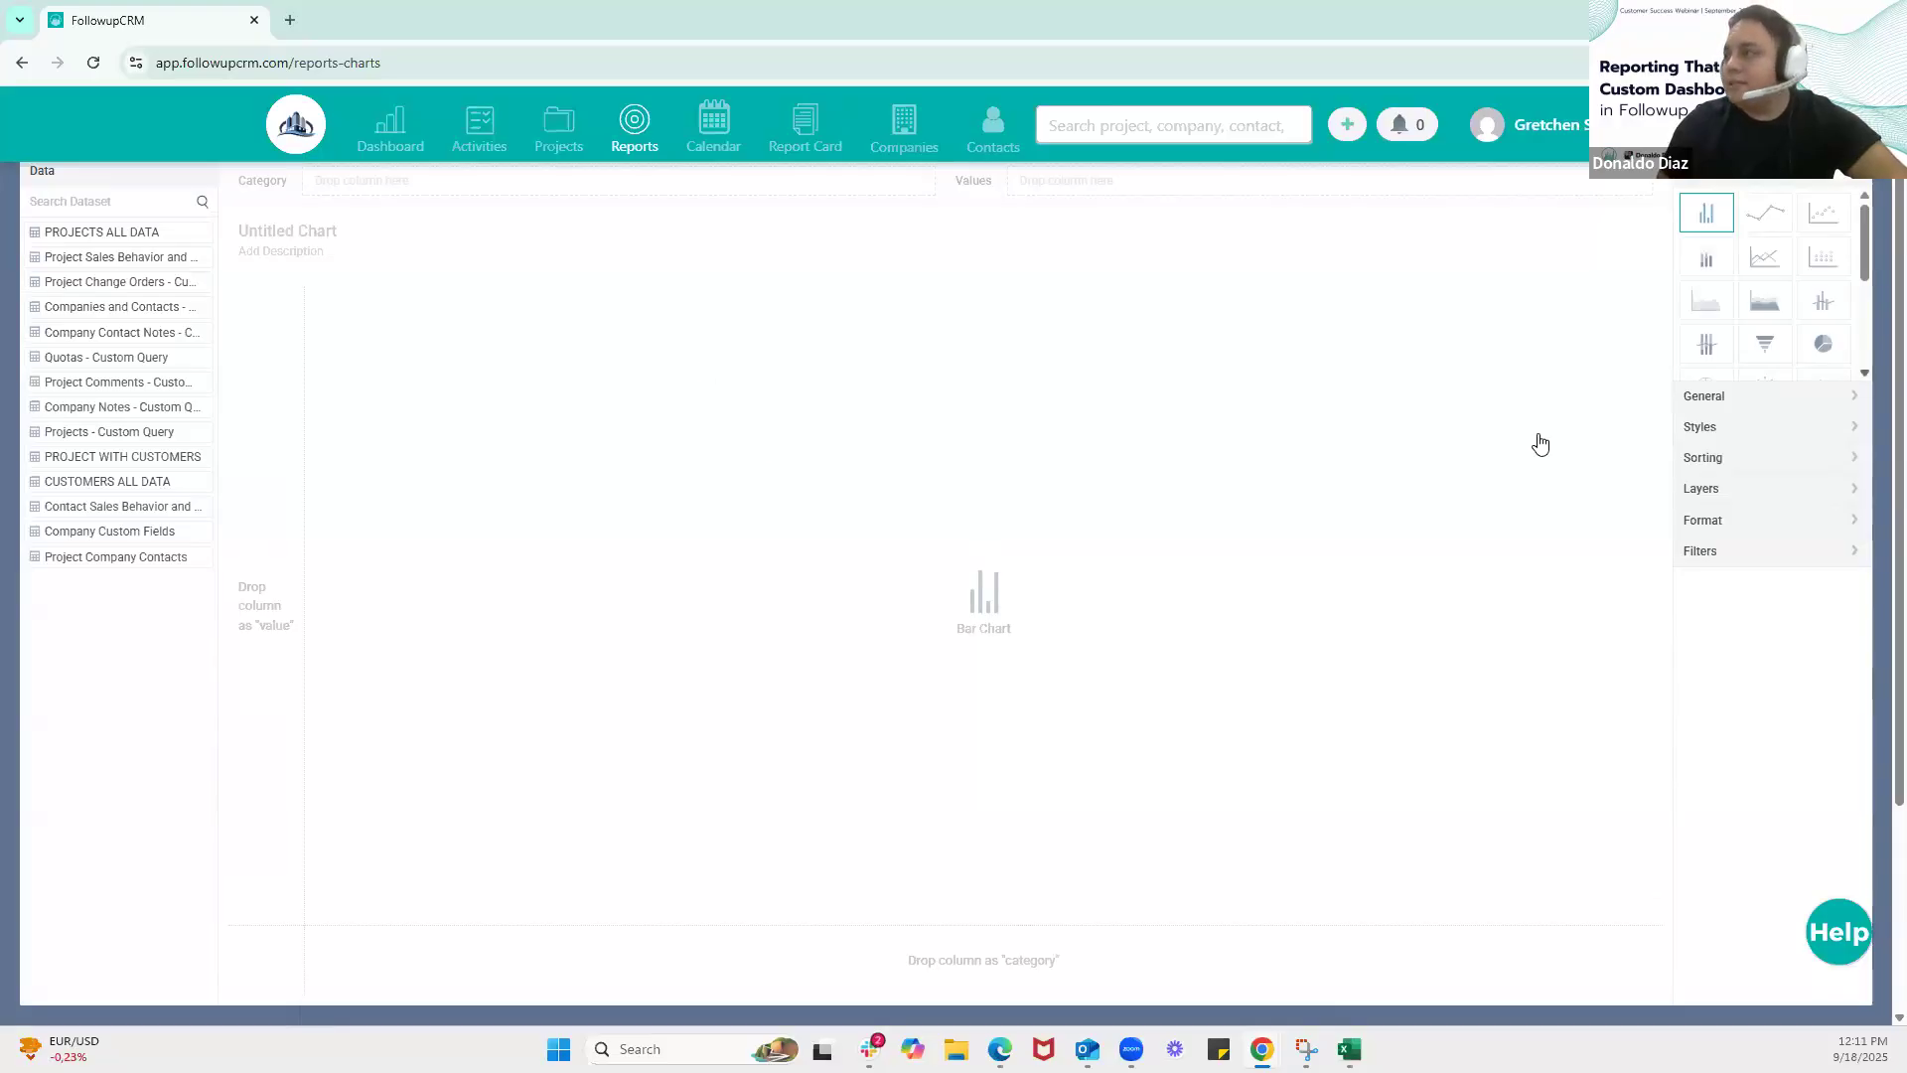
Look through the chart types available for the new chart
left_click_drag(159, 310, 141, 237)
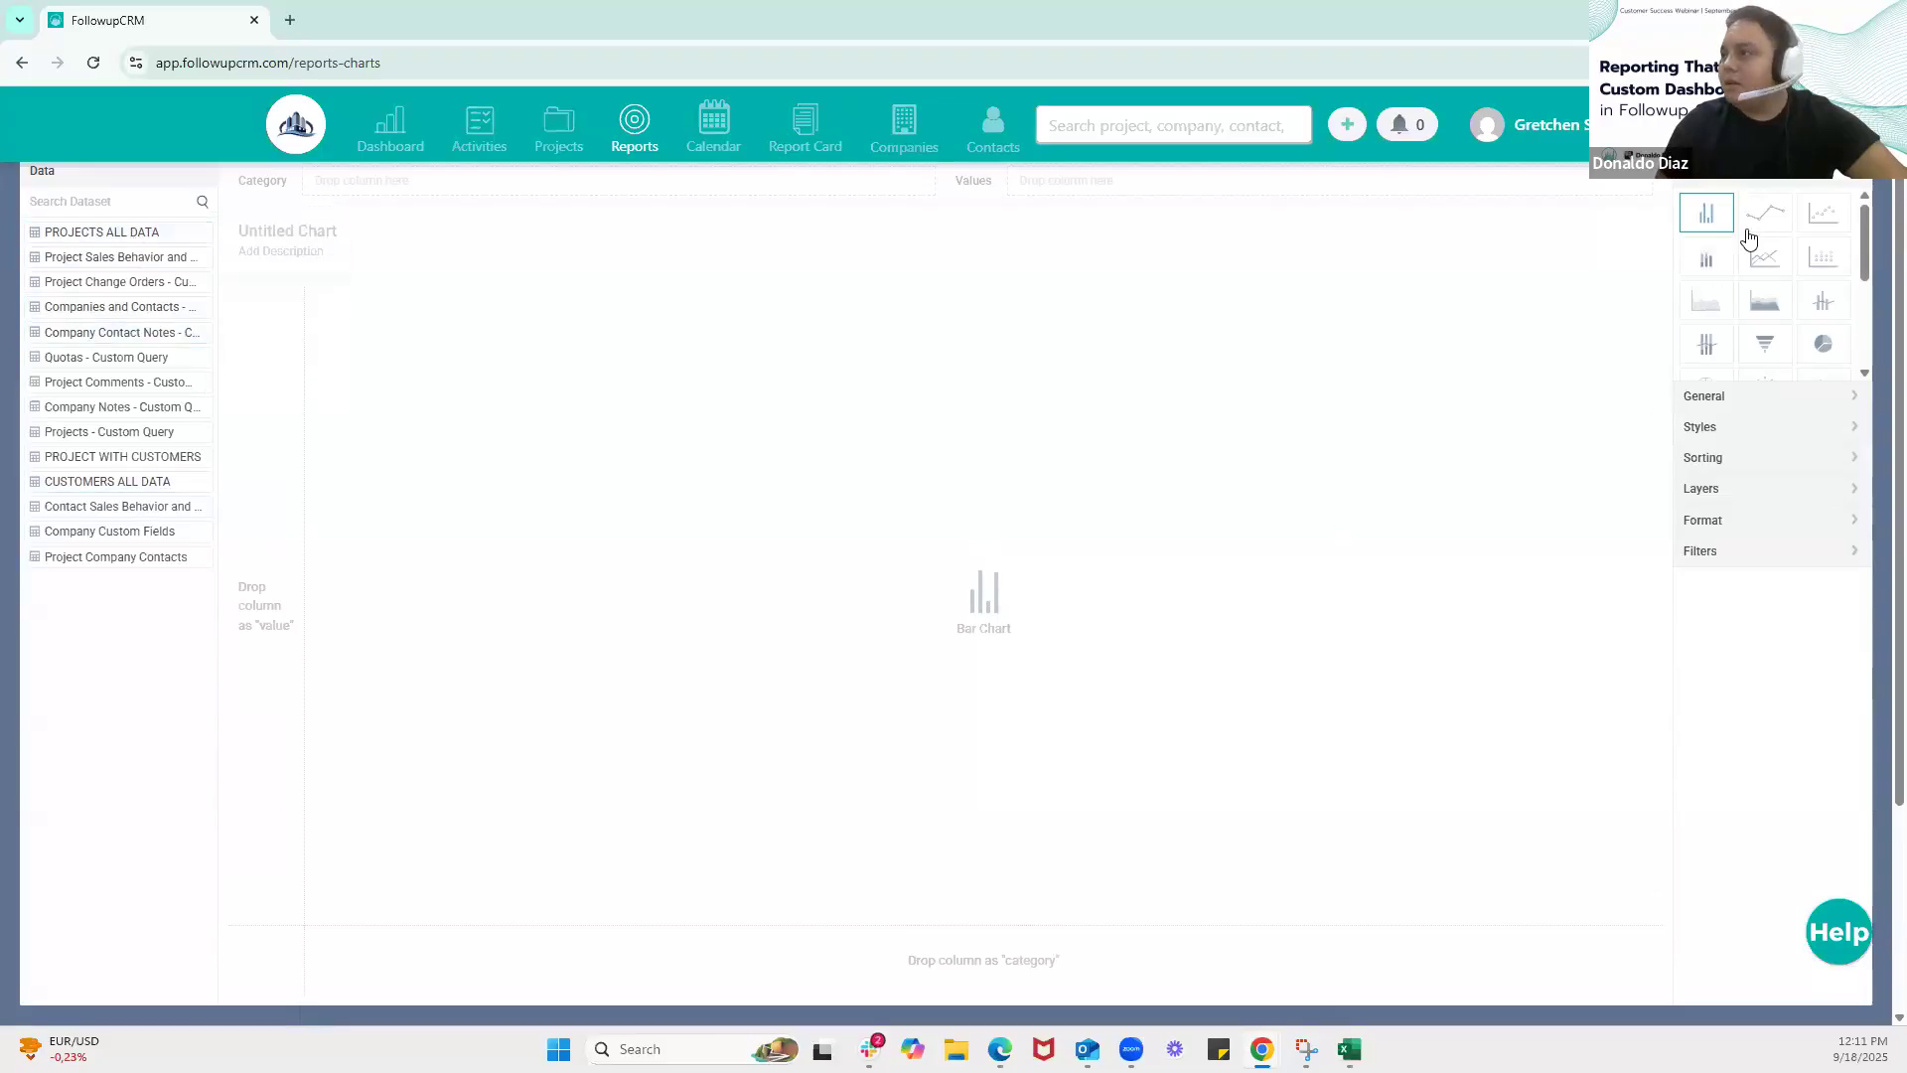
scroll(1767, 261, "down", 2)
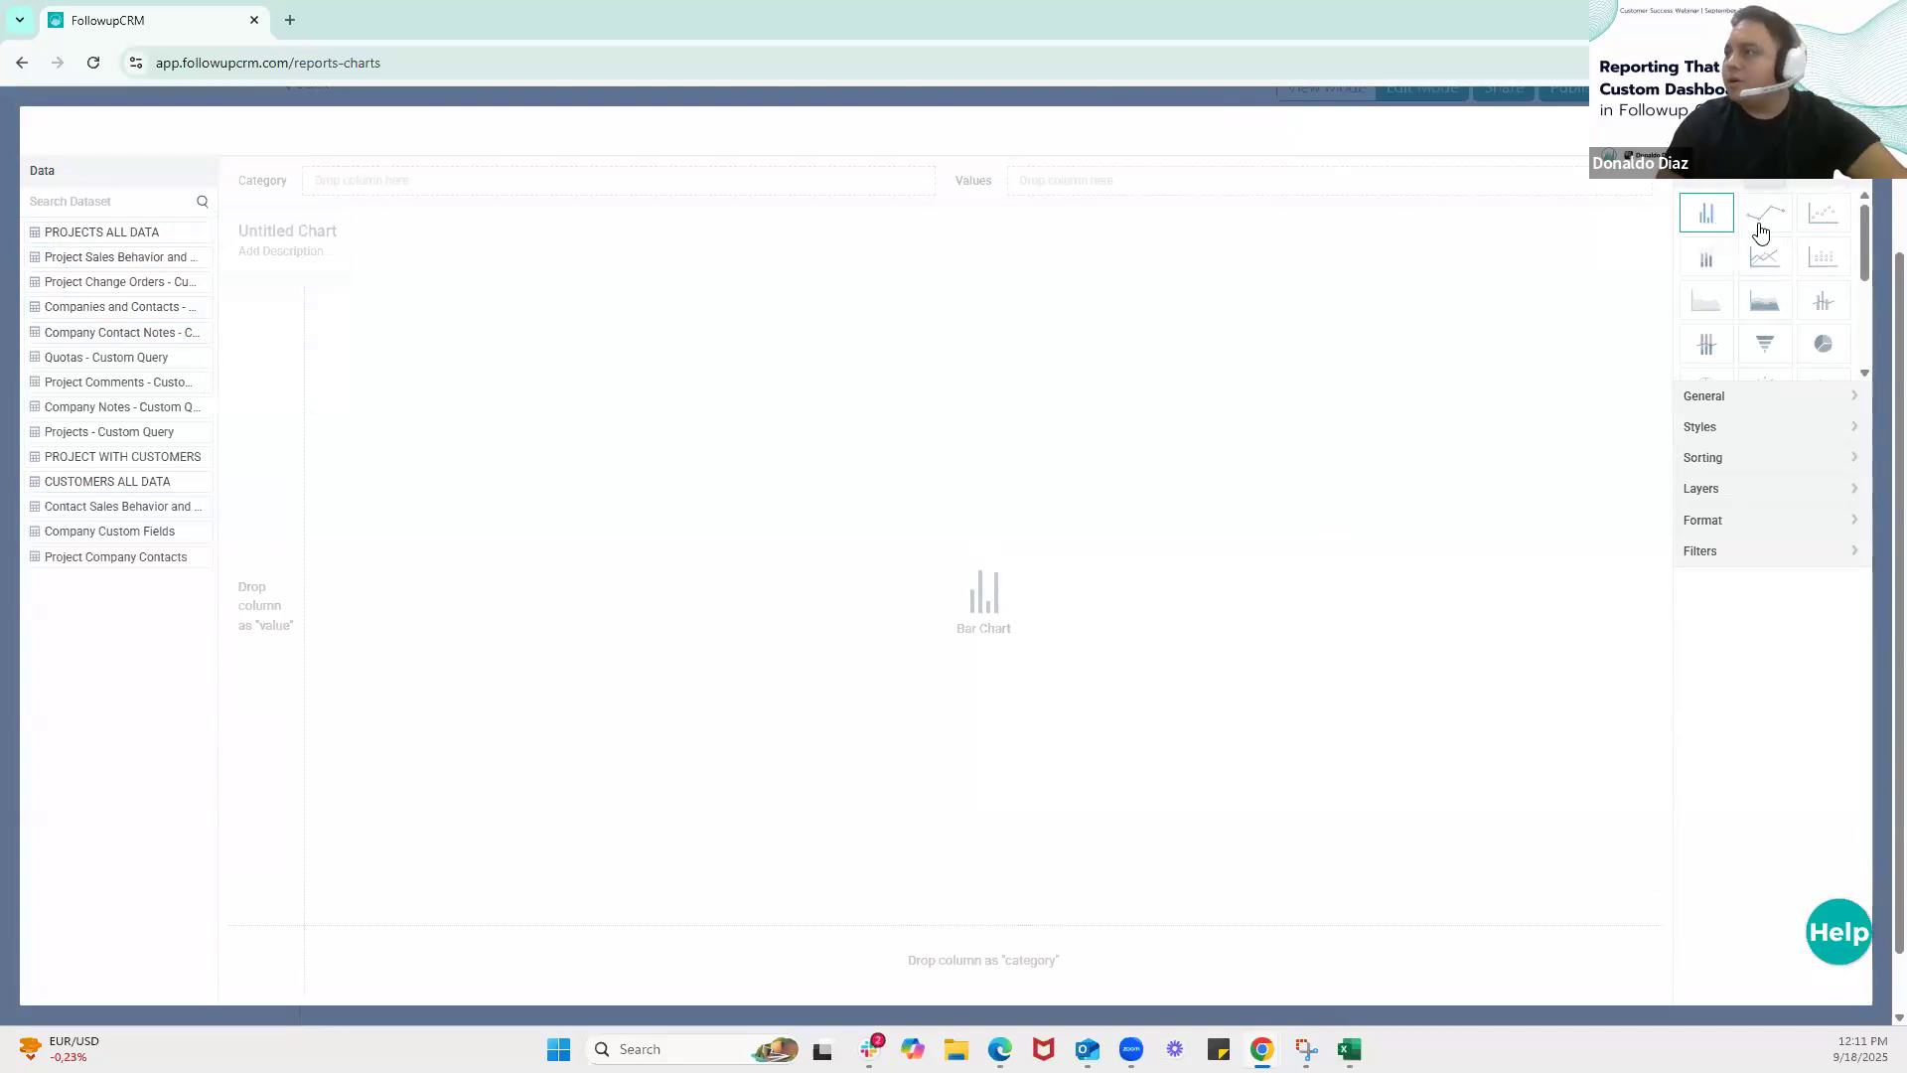
scroll(1824, 264, "down", 2)
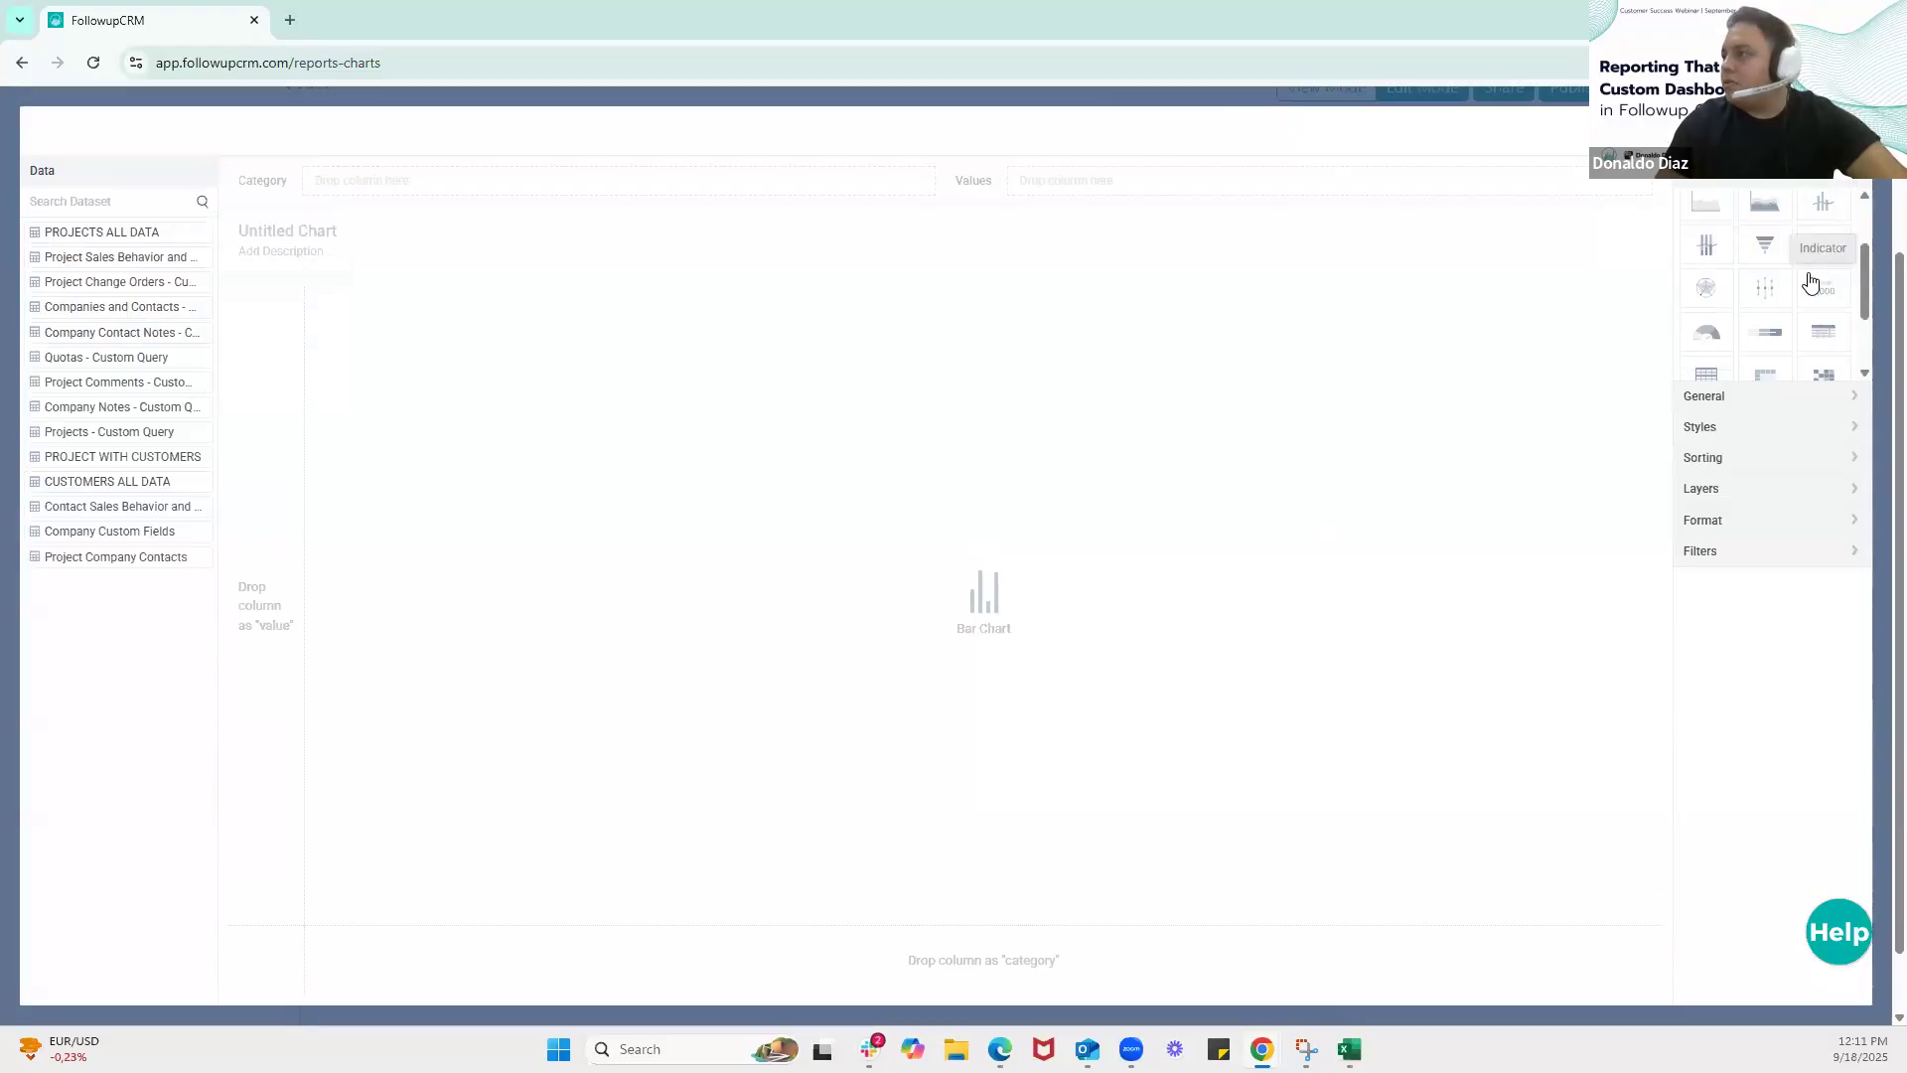
scroll(1825, 249, "down", 2)
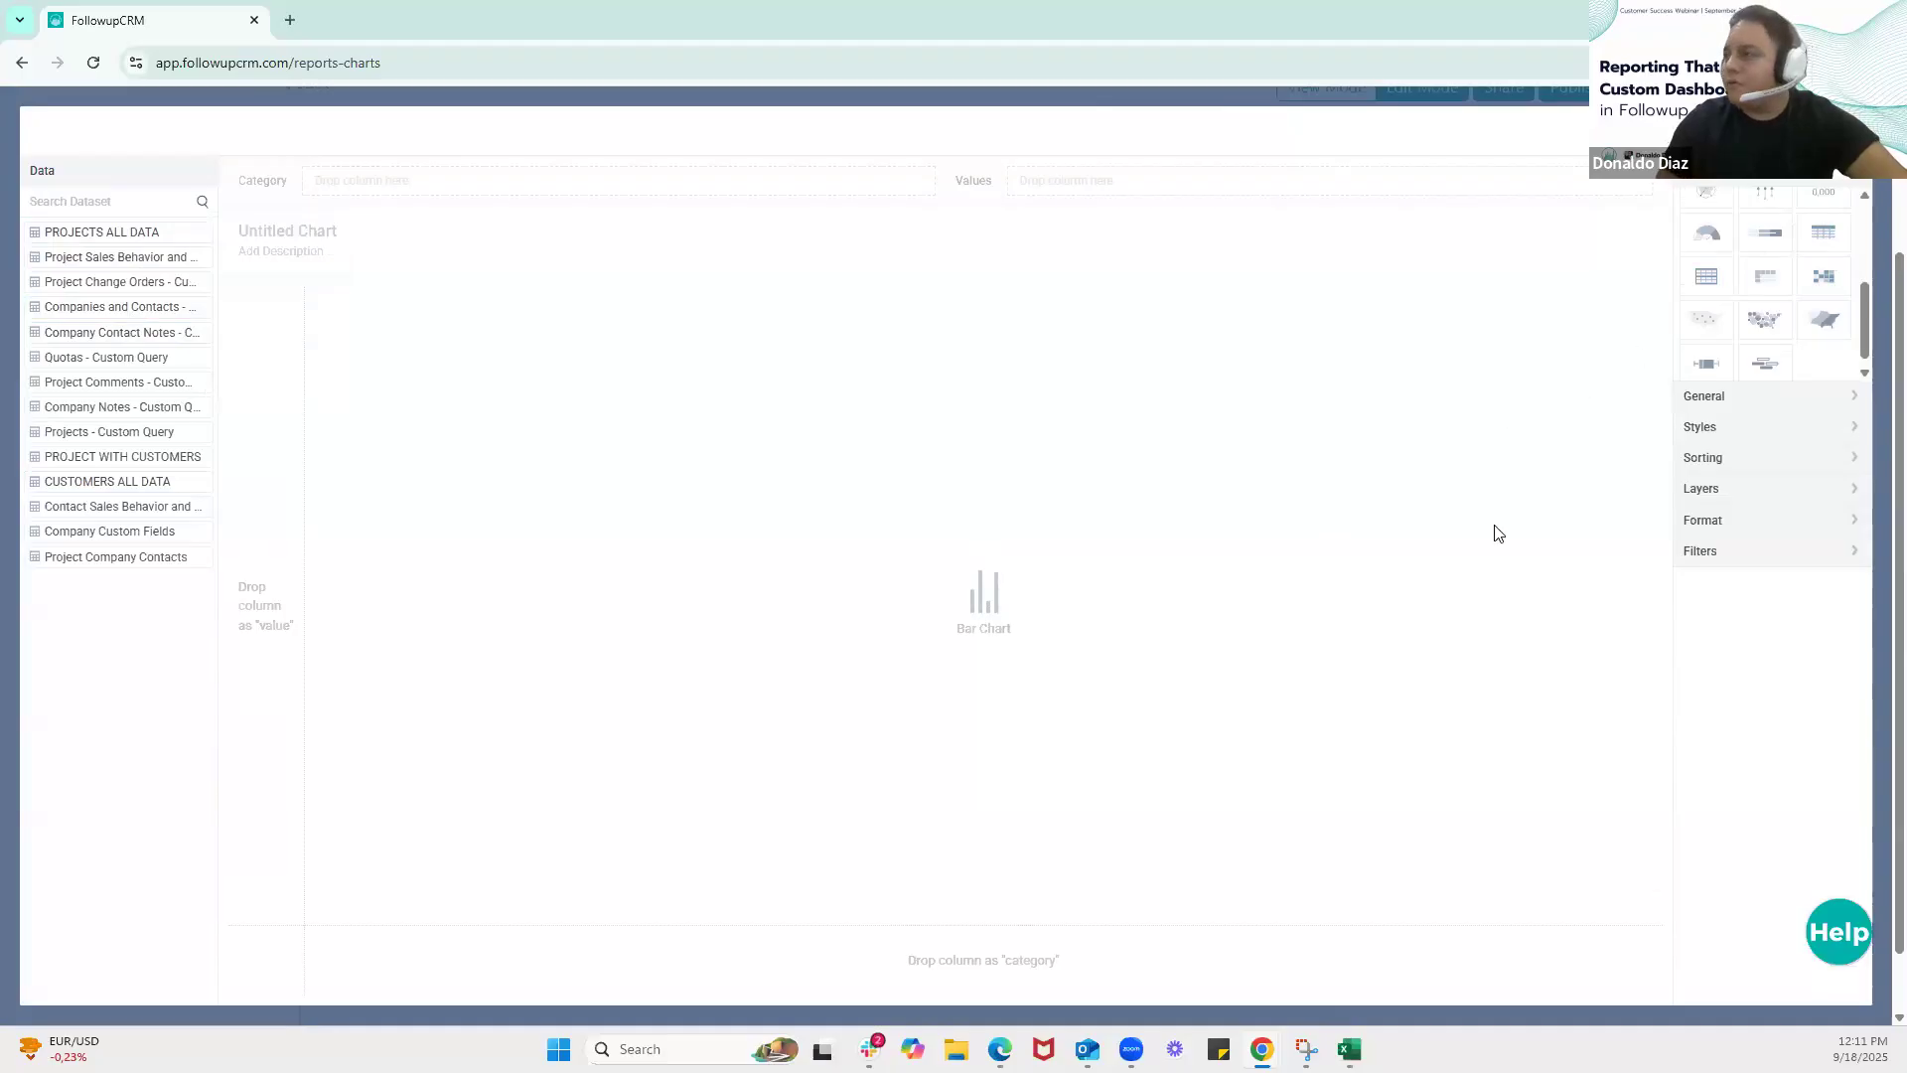
scroll(1541, 550, "up", 3)
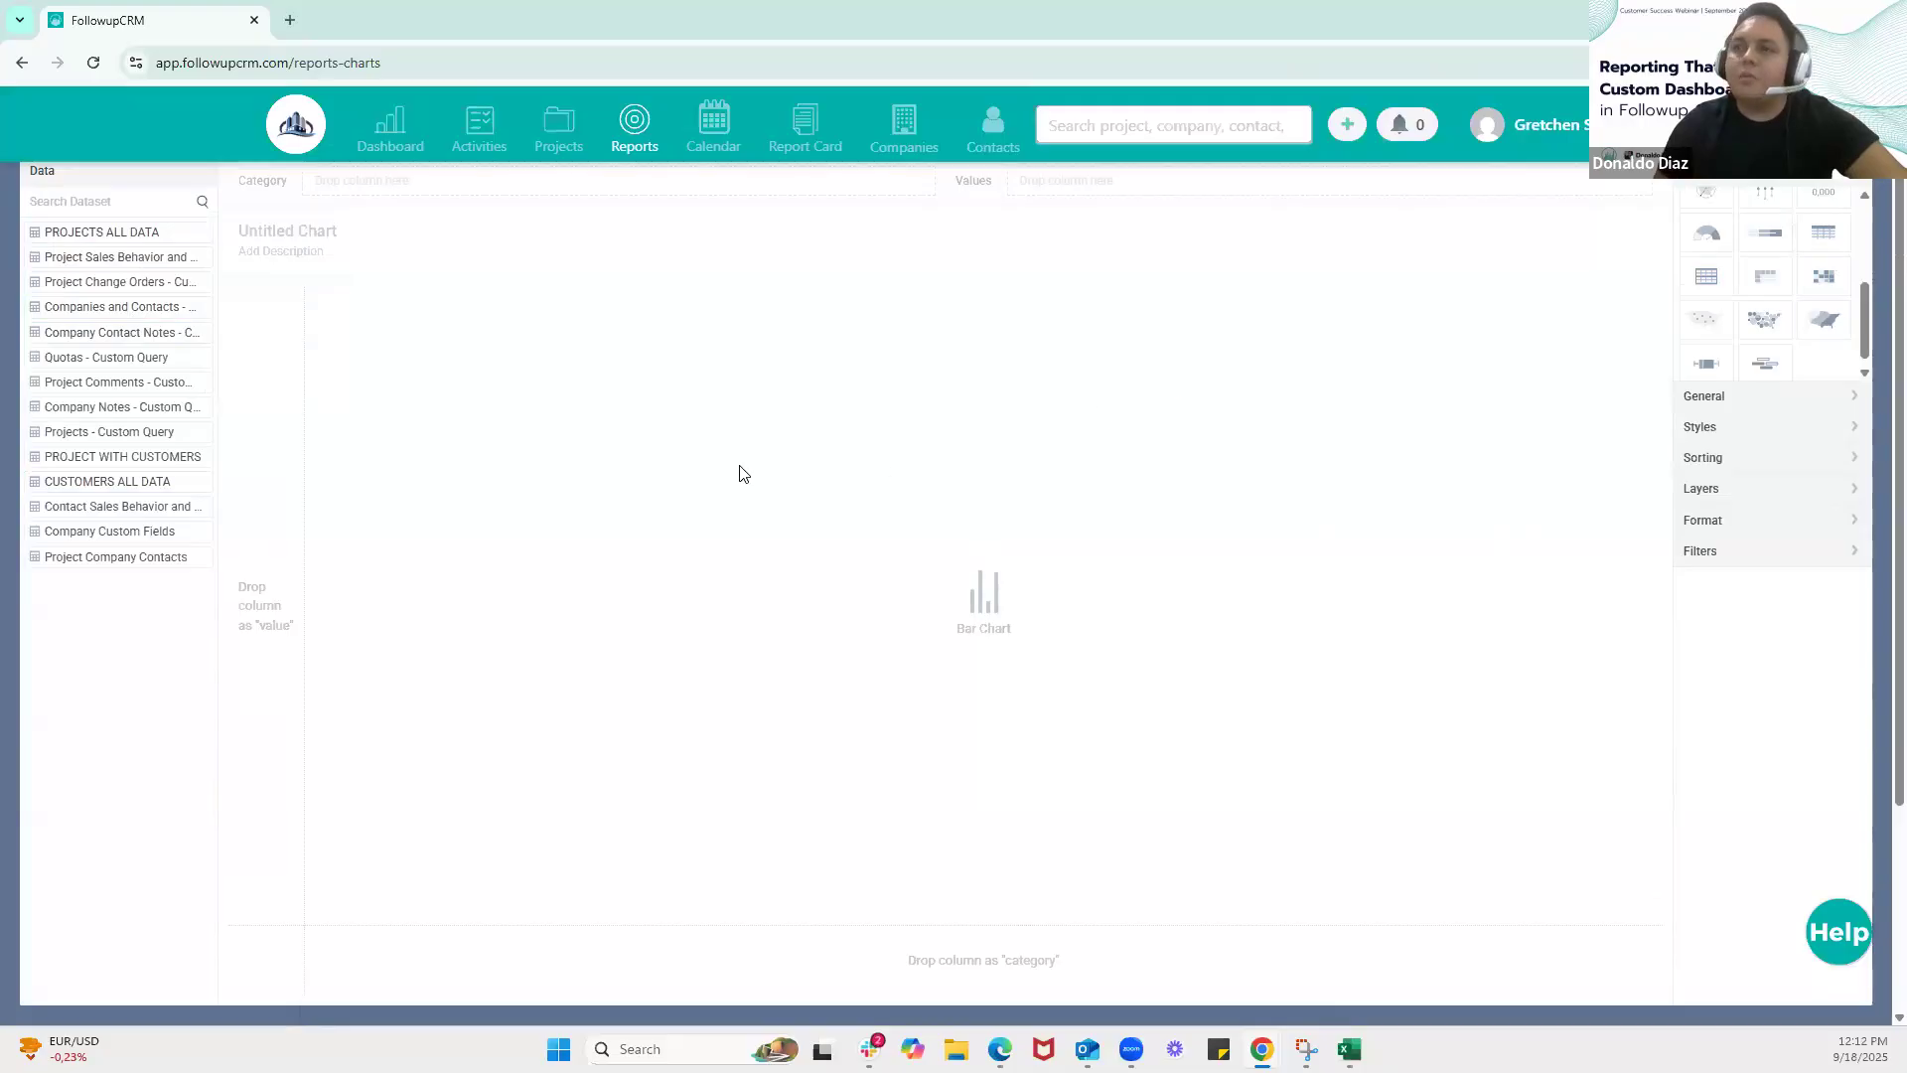
Open the PROJECTS ALL DATA dataset for the chart and look through its category and value columns
left_click(129, 238)
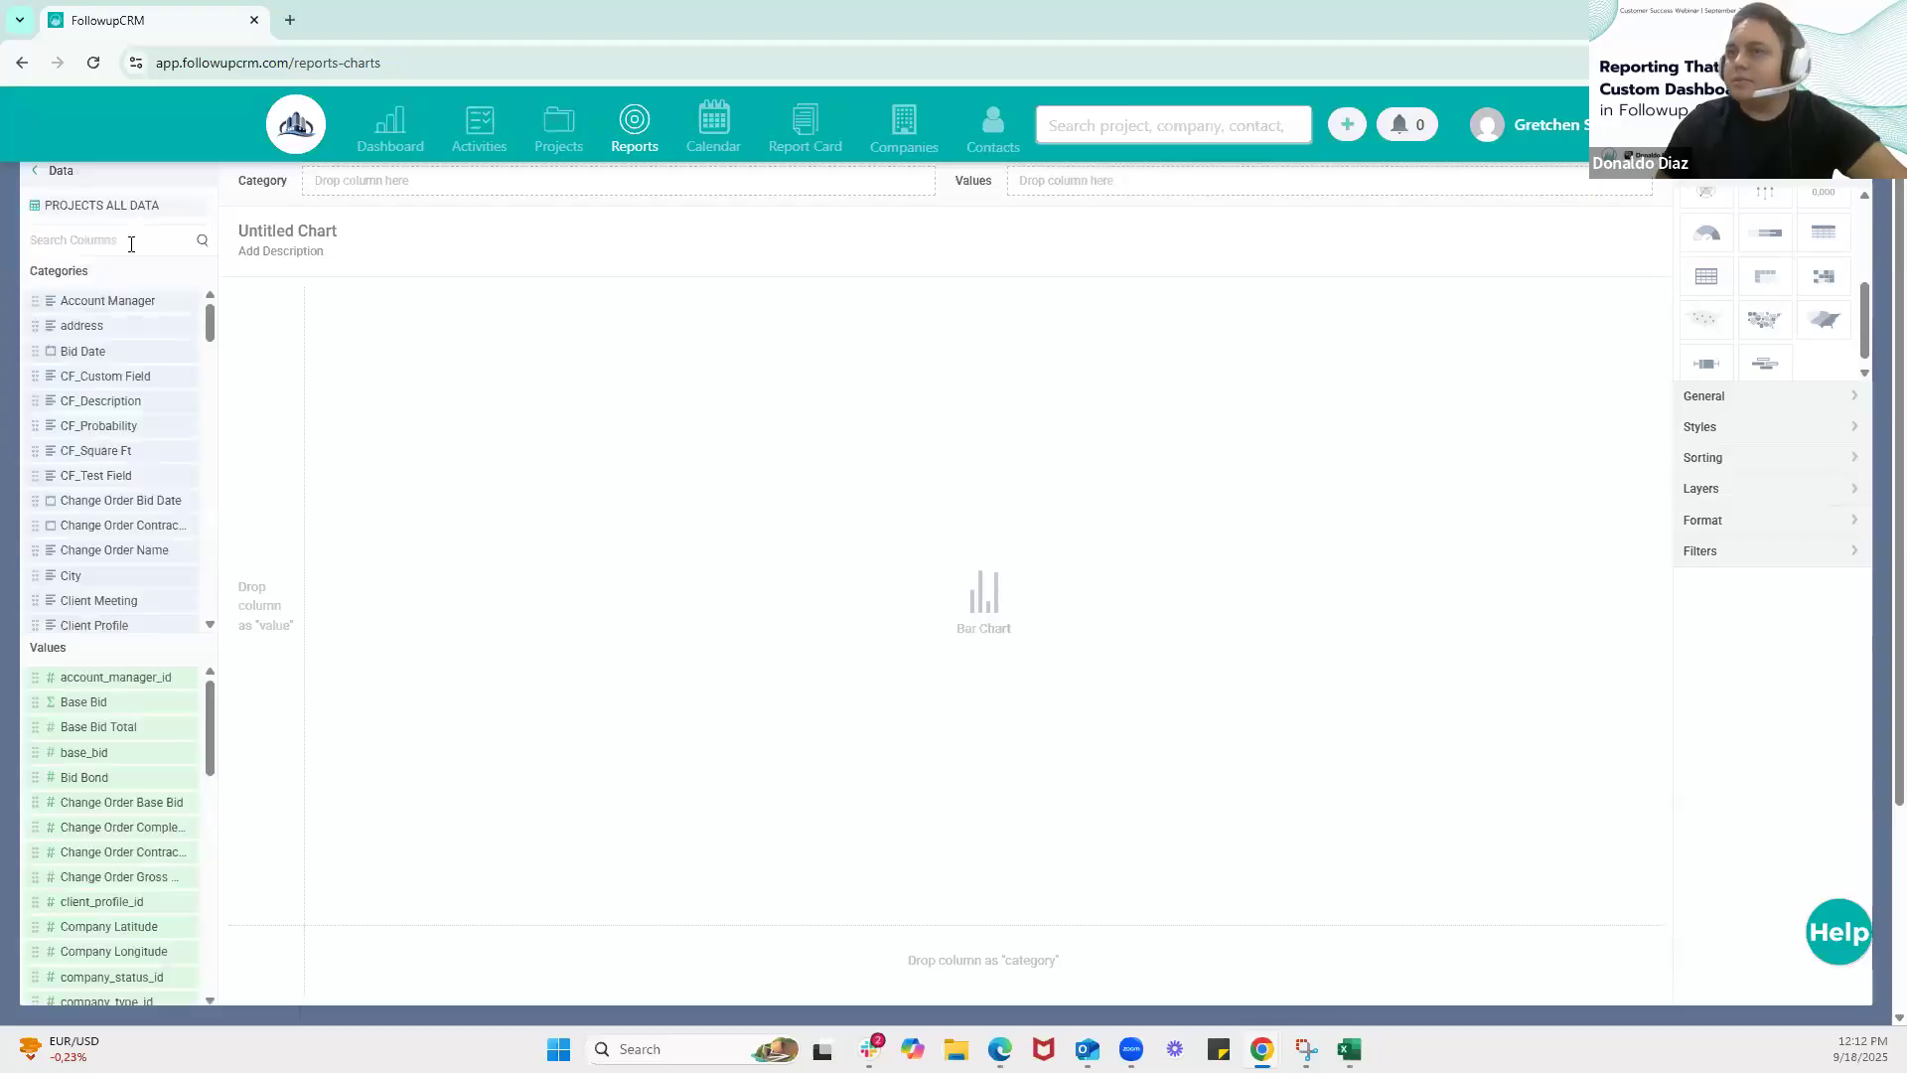
left_click(107, 328)
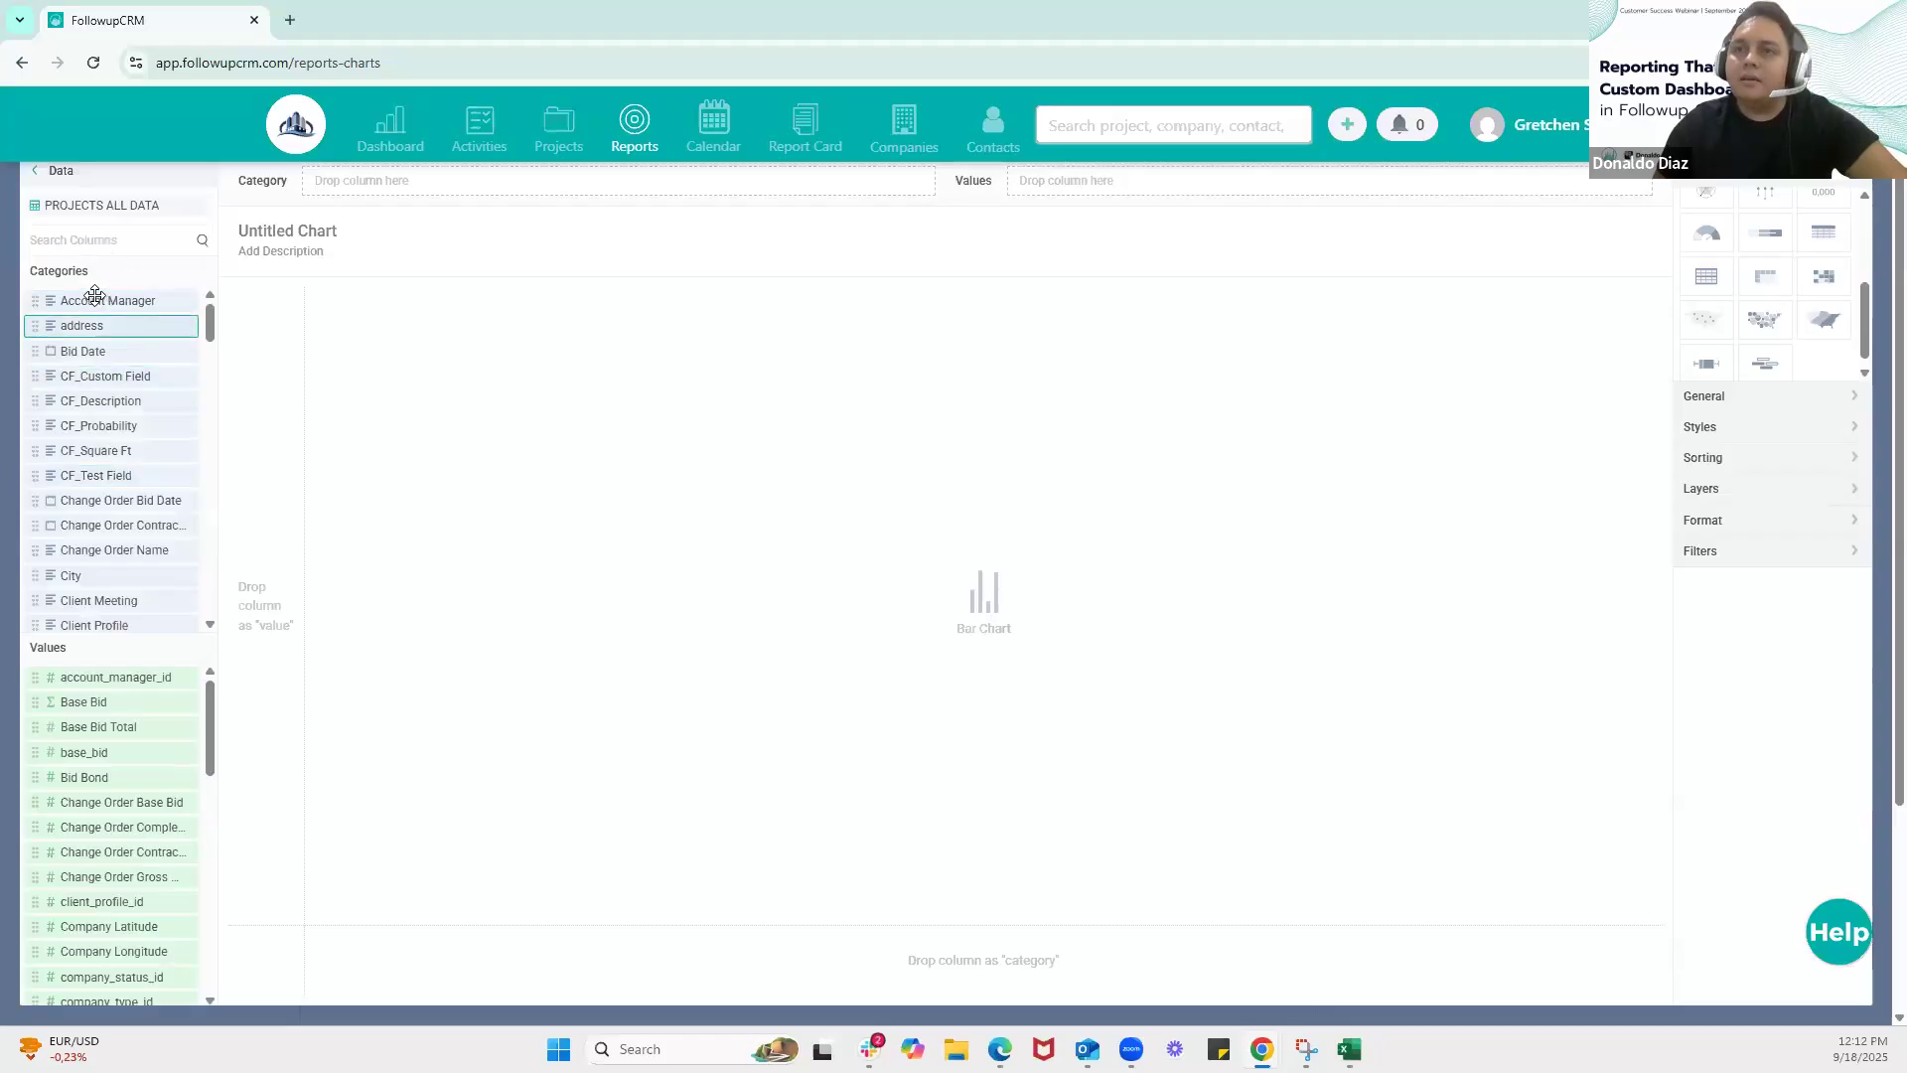
scroll(102, 621, "down", 1)
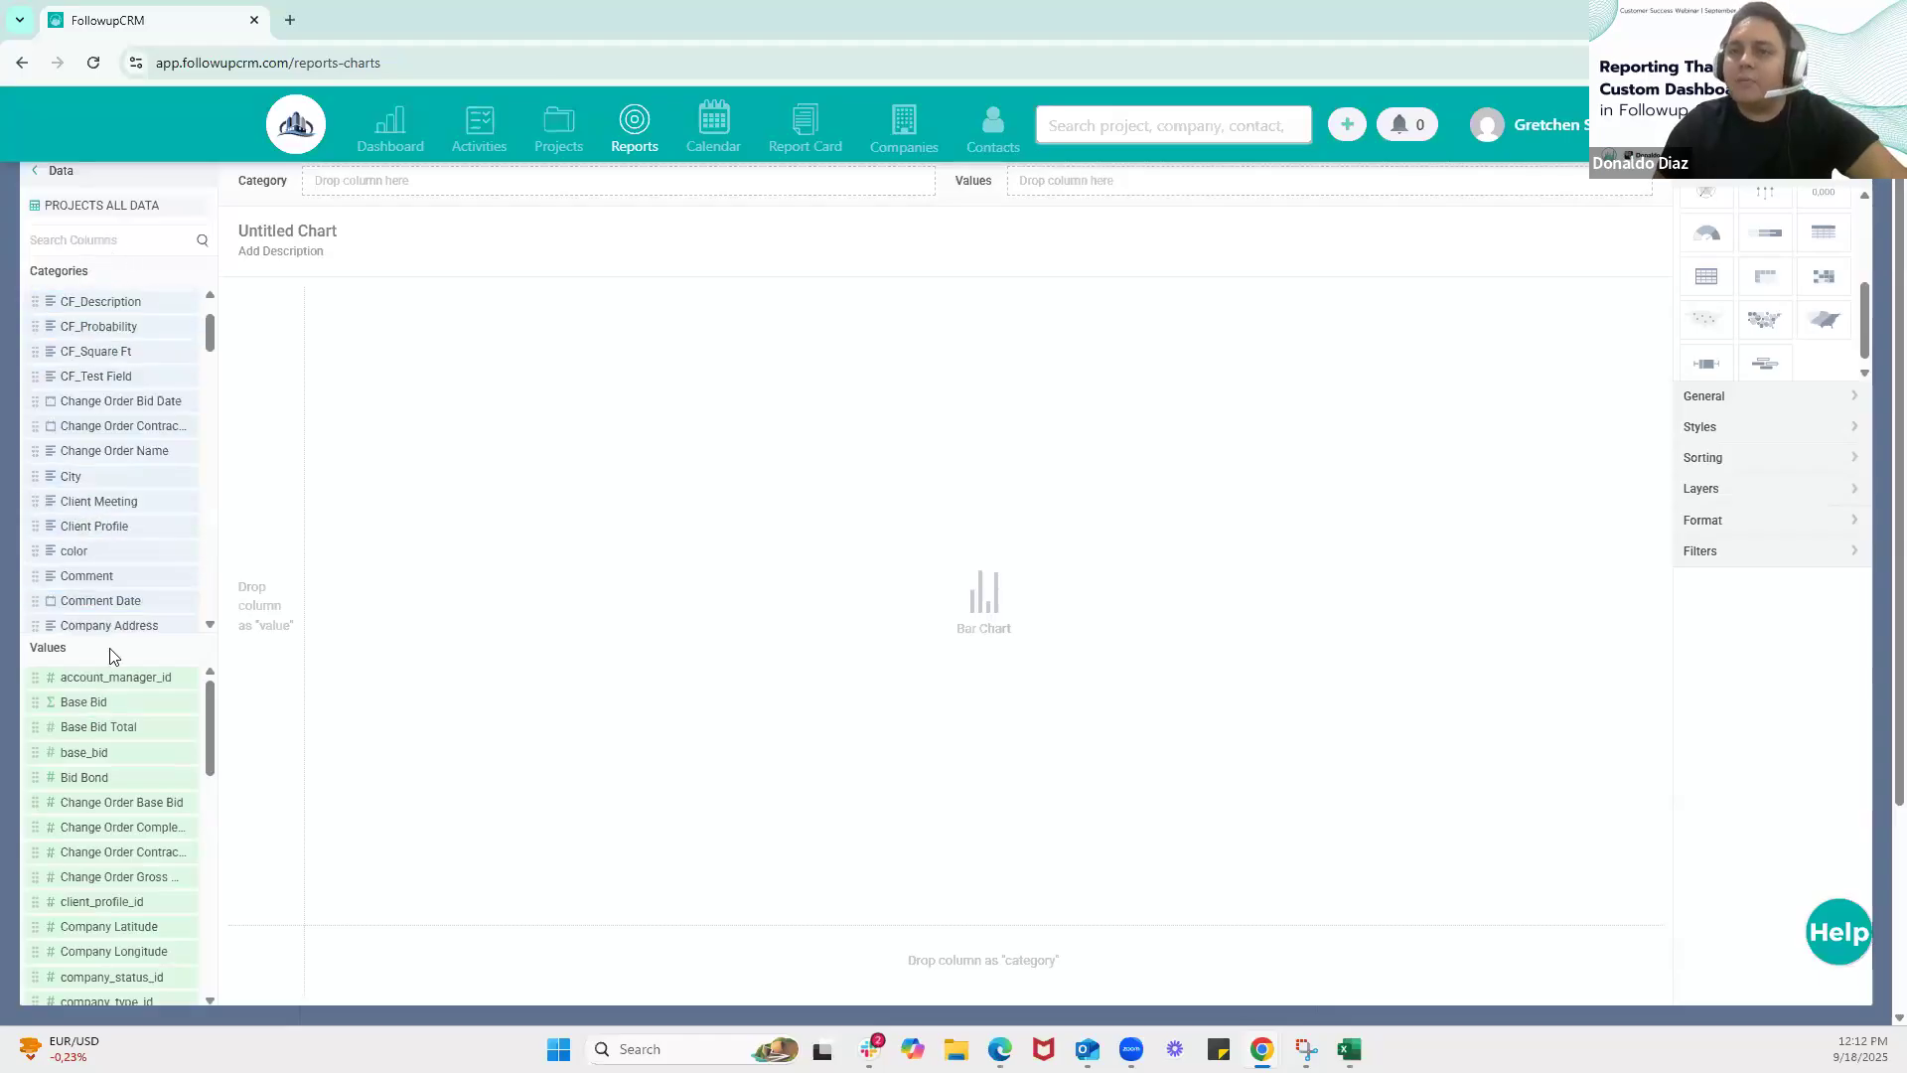
scroll(139, 447, "up", 1)
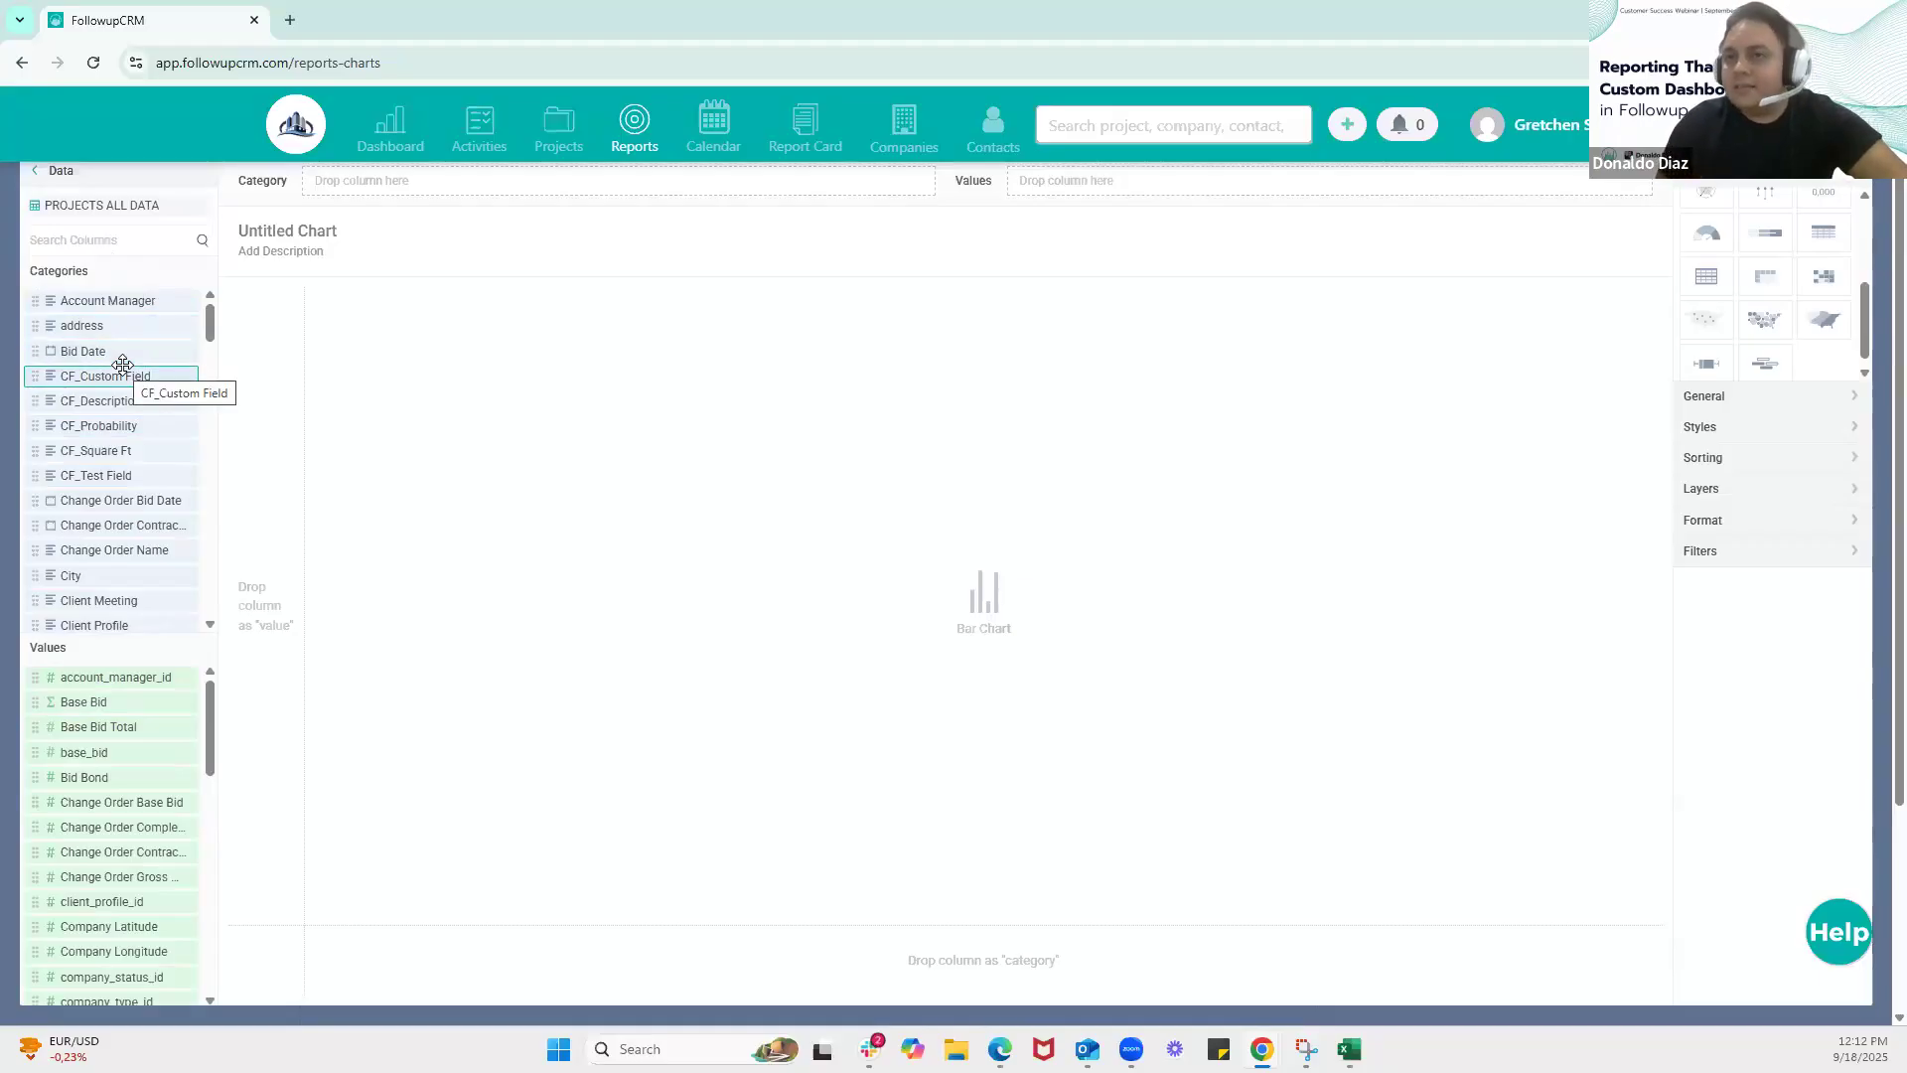
scroll(115, 497, "down", 2)
scroll(129, 722, "down", 1)
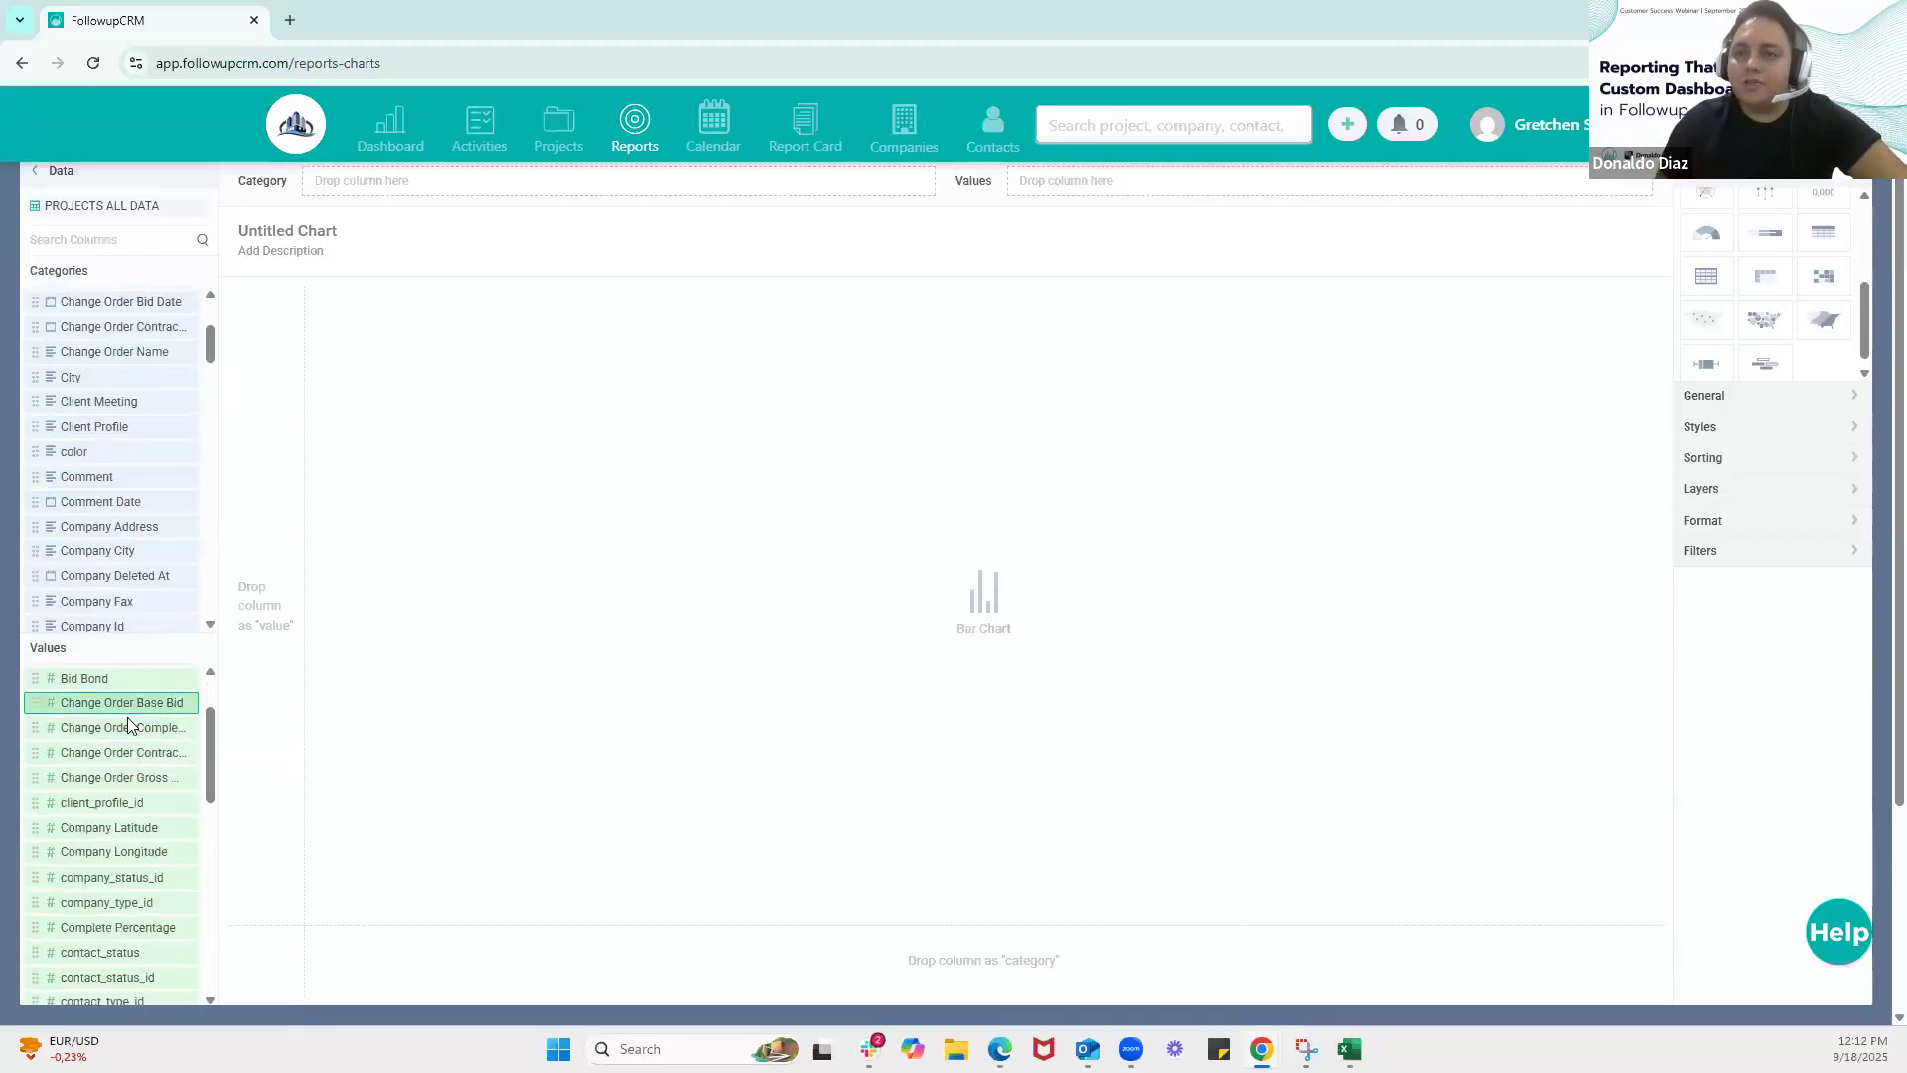
scroll(128, 725, "up", 2)
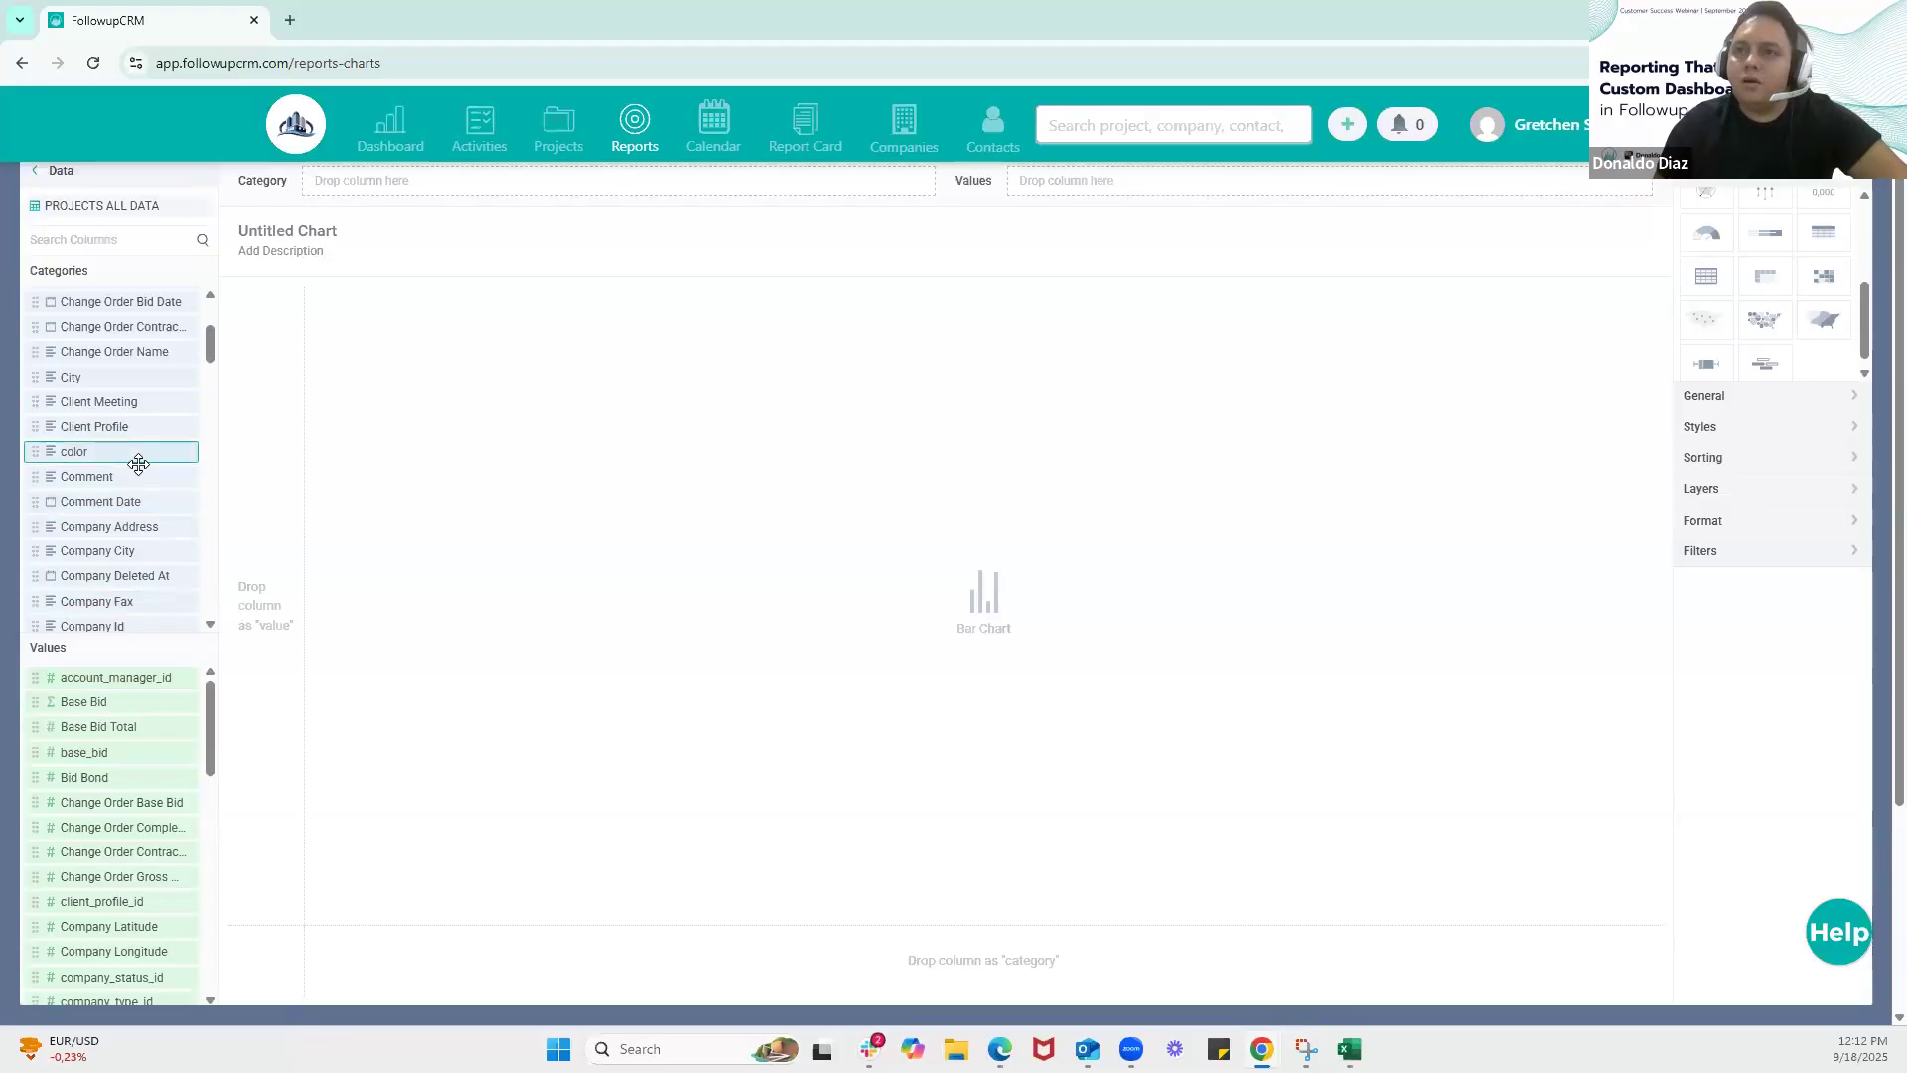
scroll(134, 452, "up", 2)
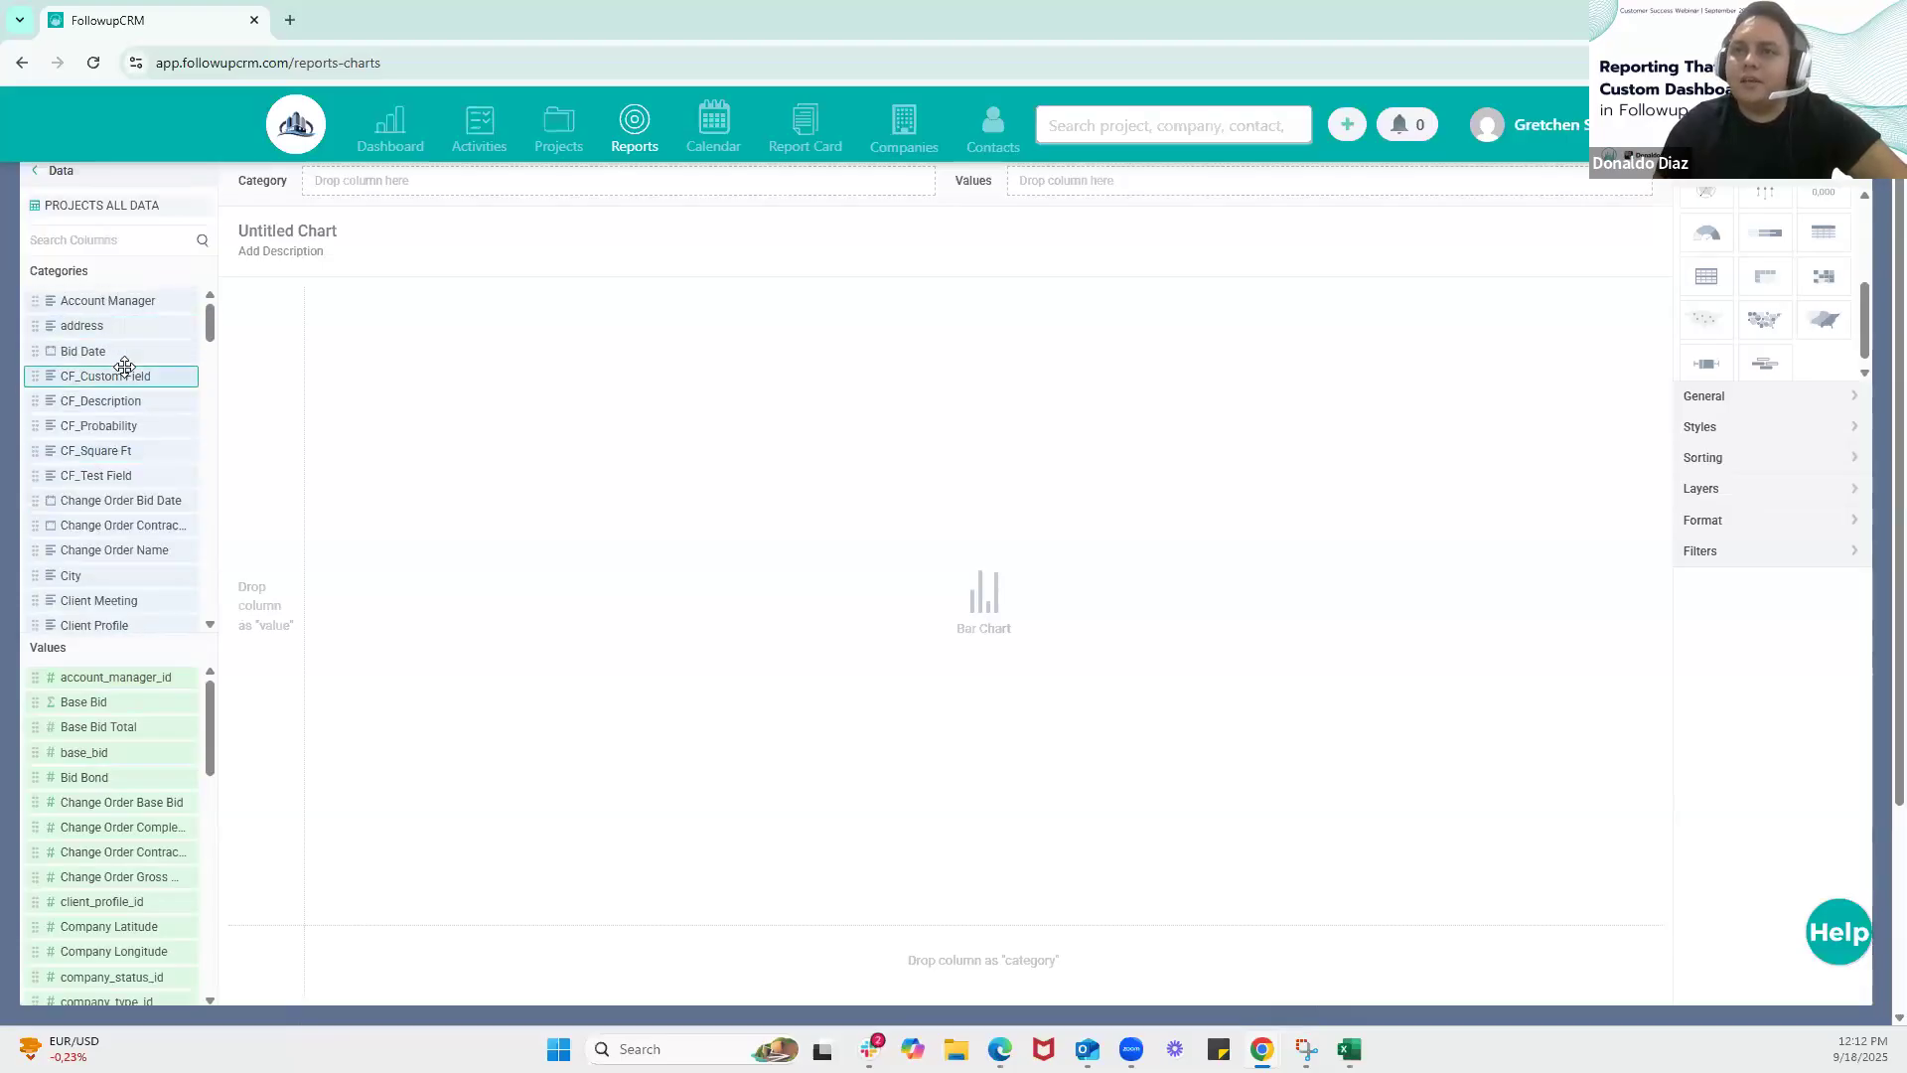
Search the dataset columns for "sales" and assign Sales Status as the chart's category
type("sa")
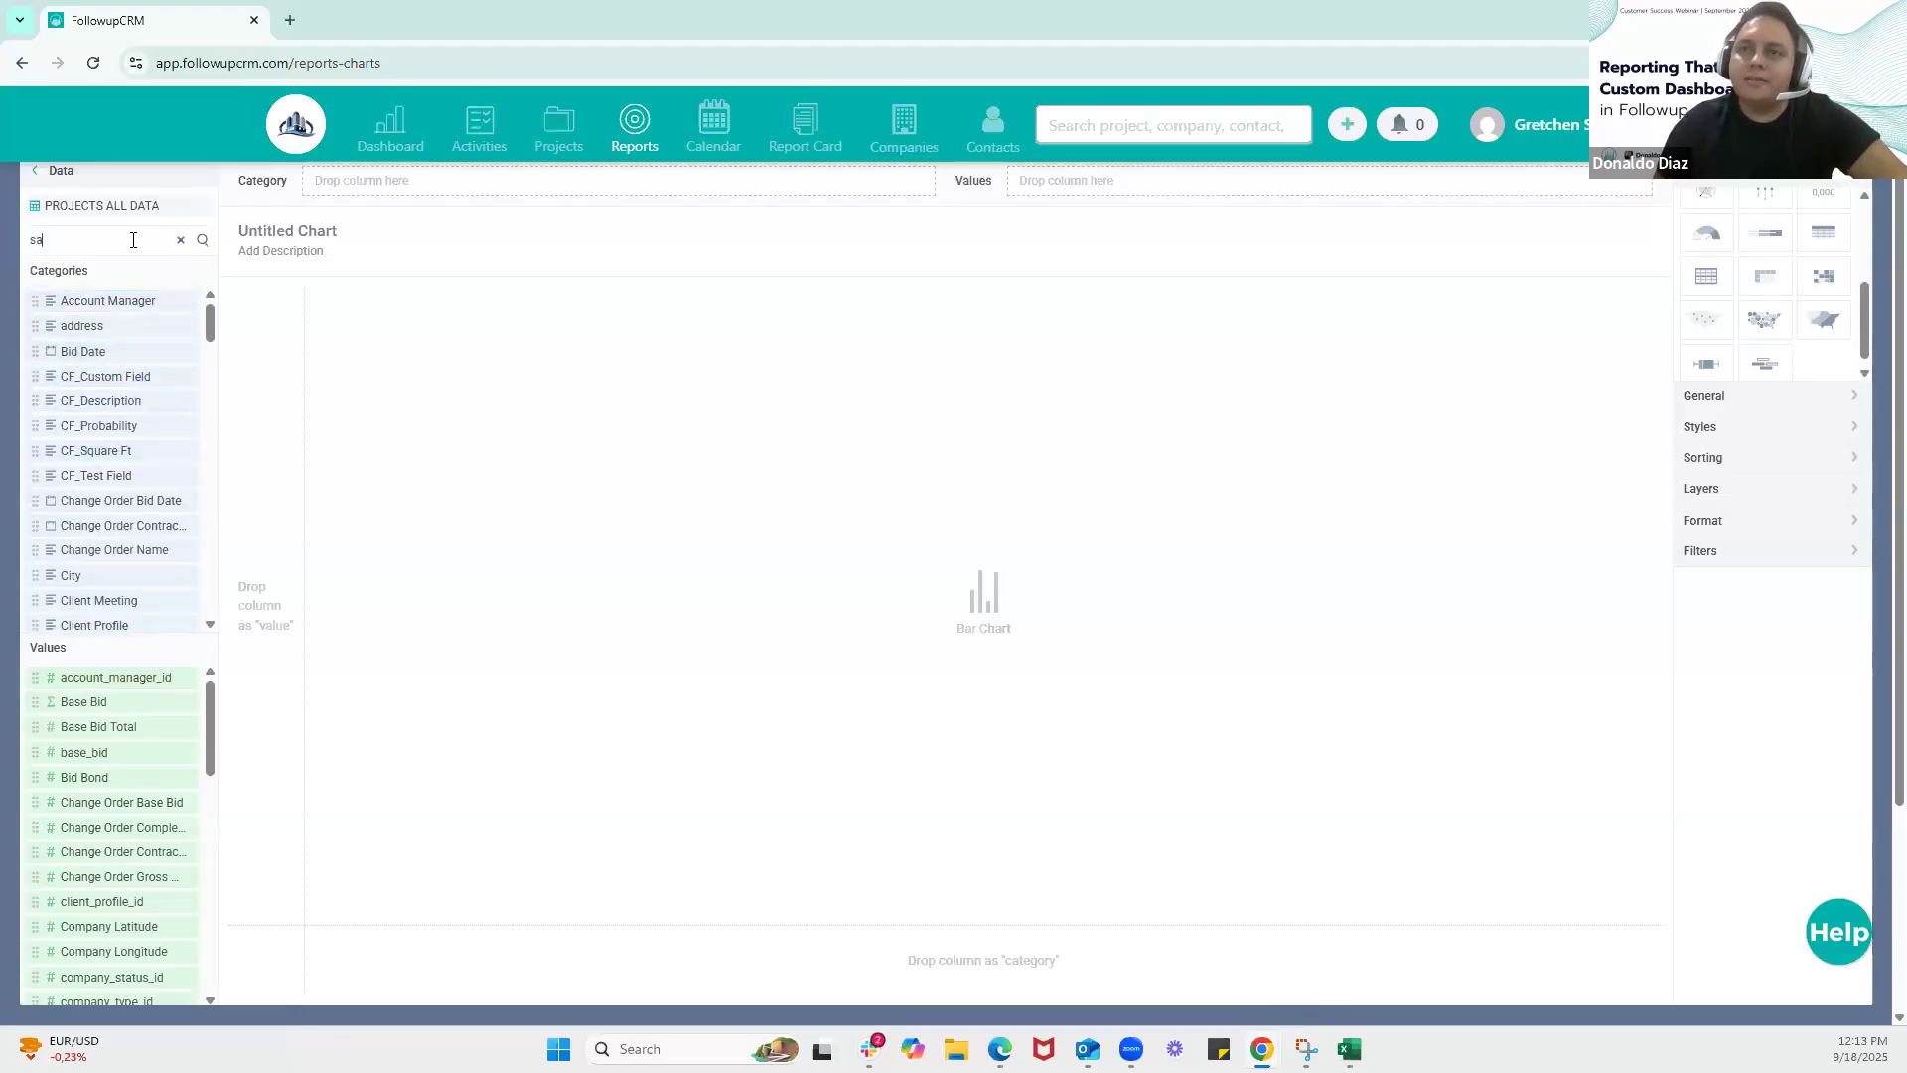
type("les")
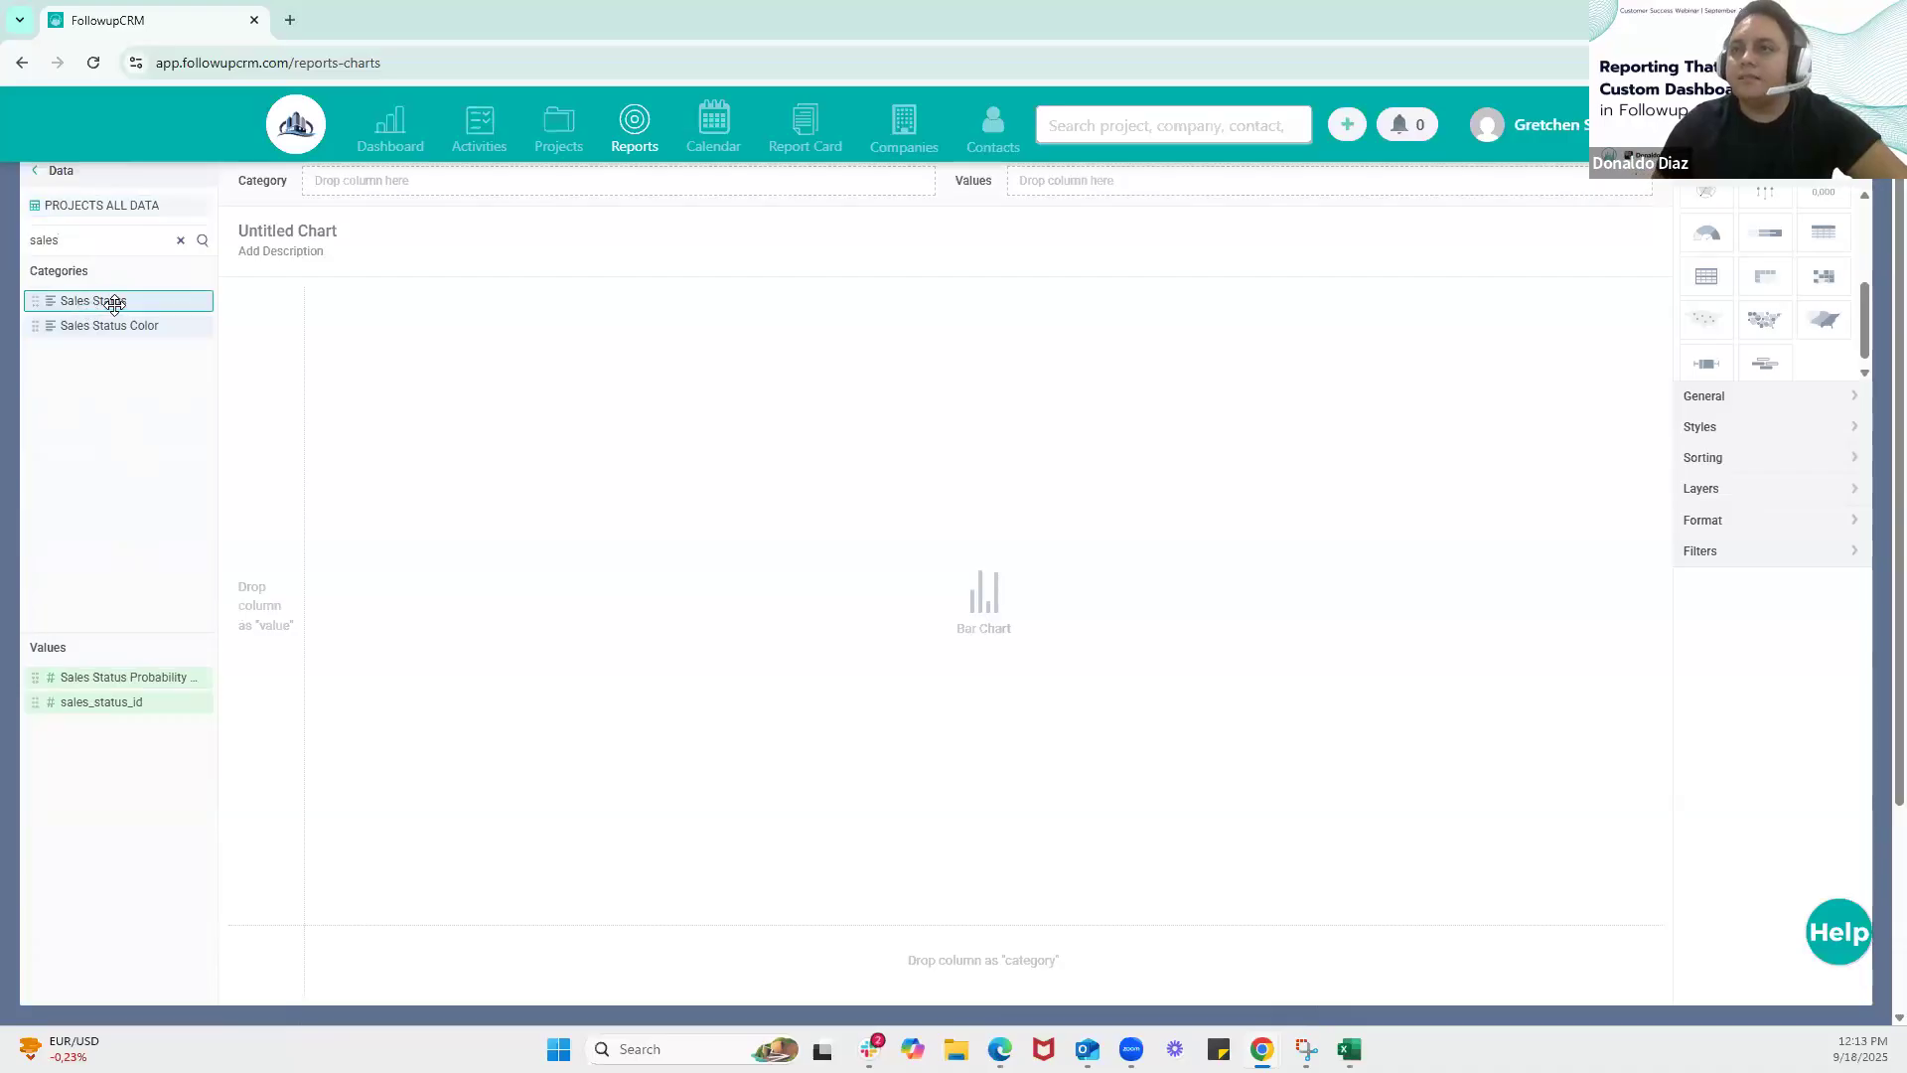
left_click_drag(114, 302, 449, 185)
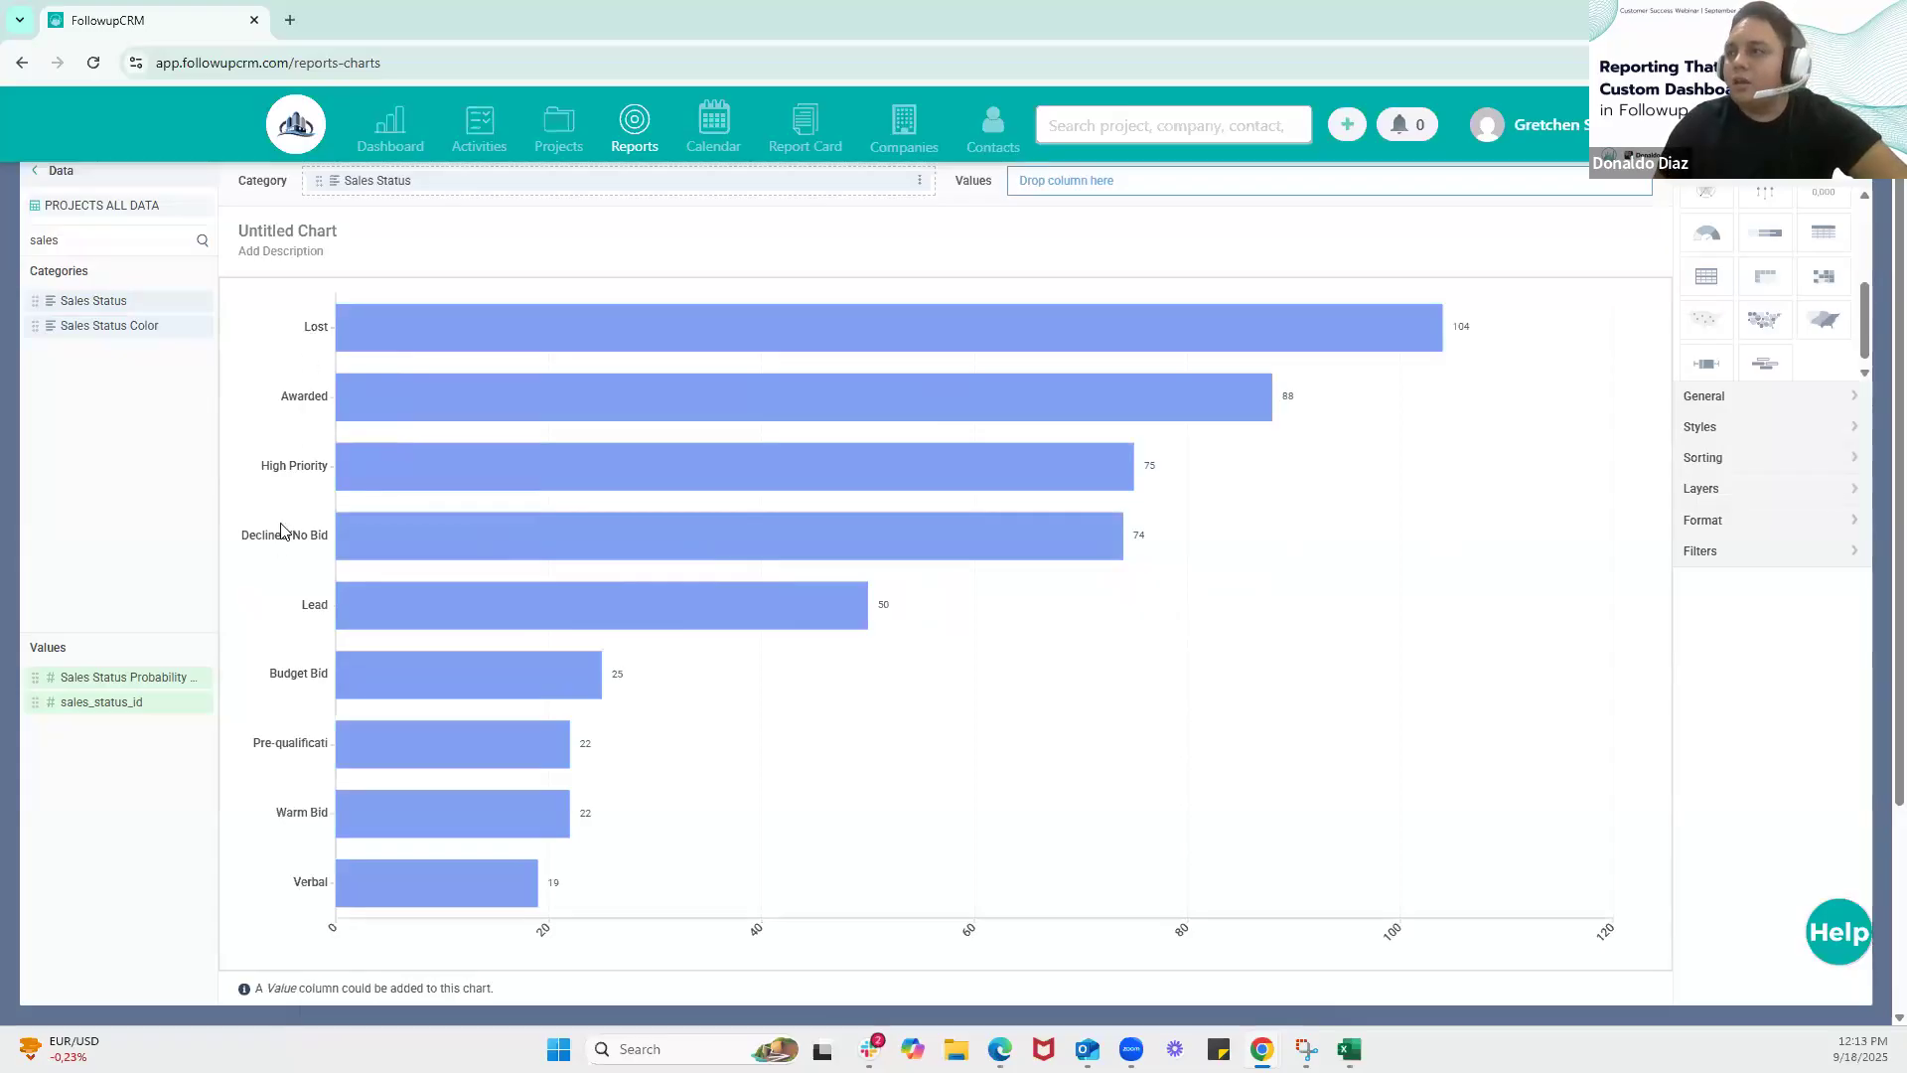
mouse_move(822, 308)
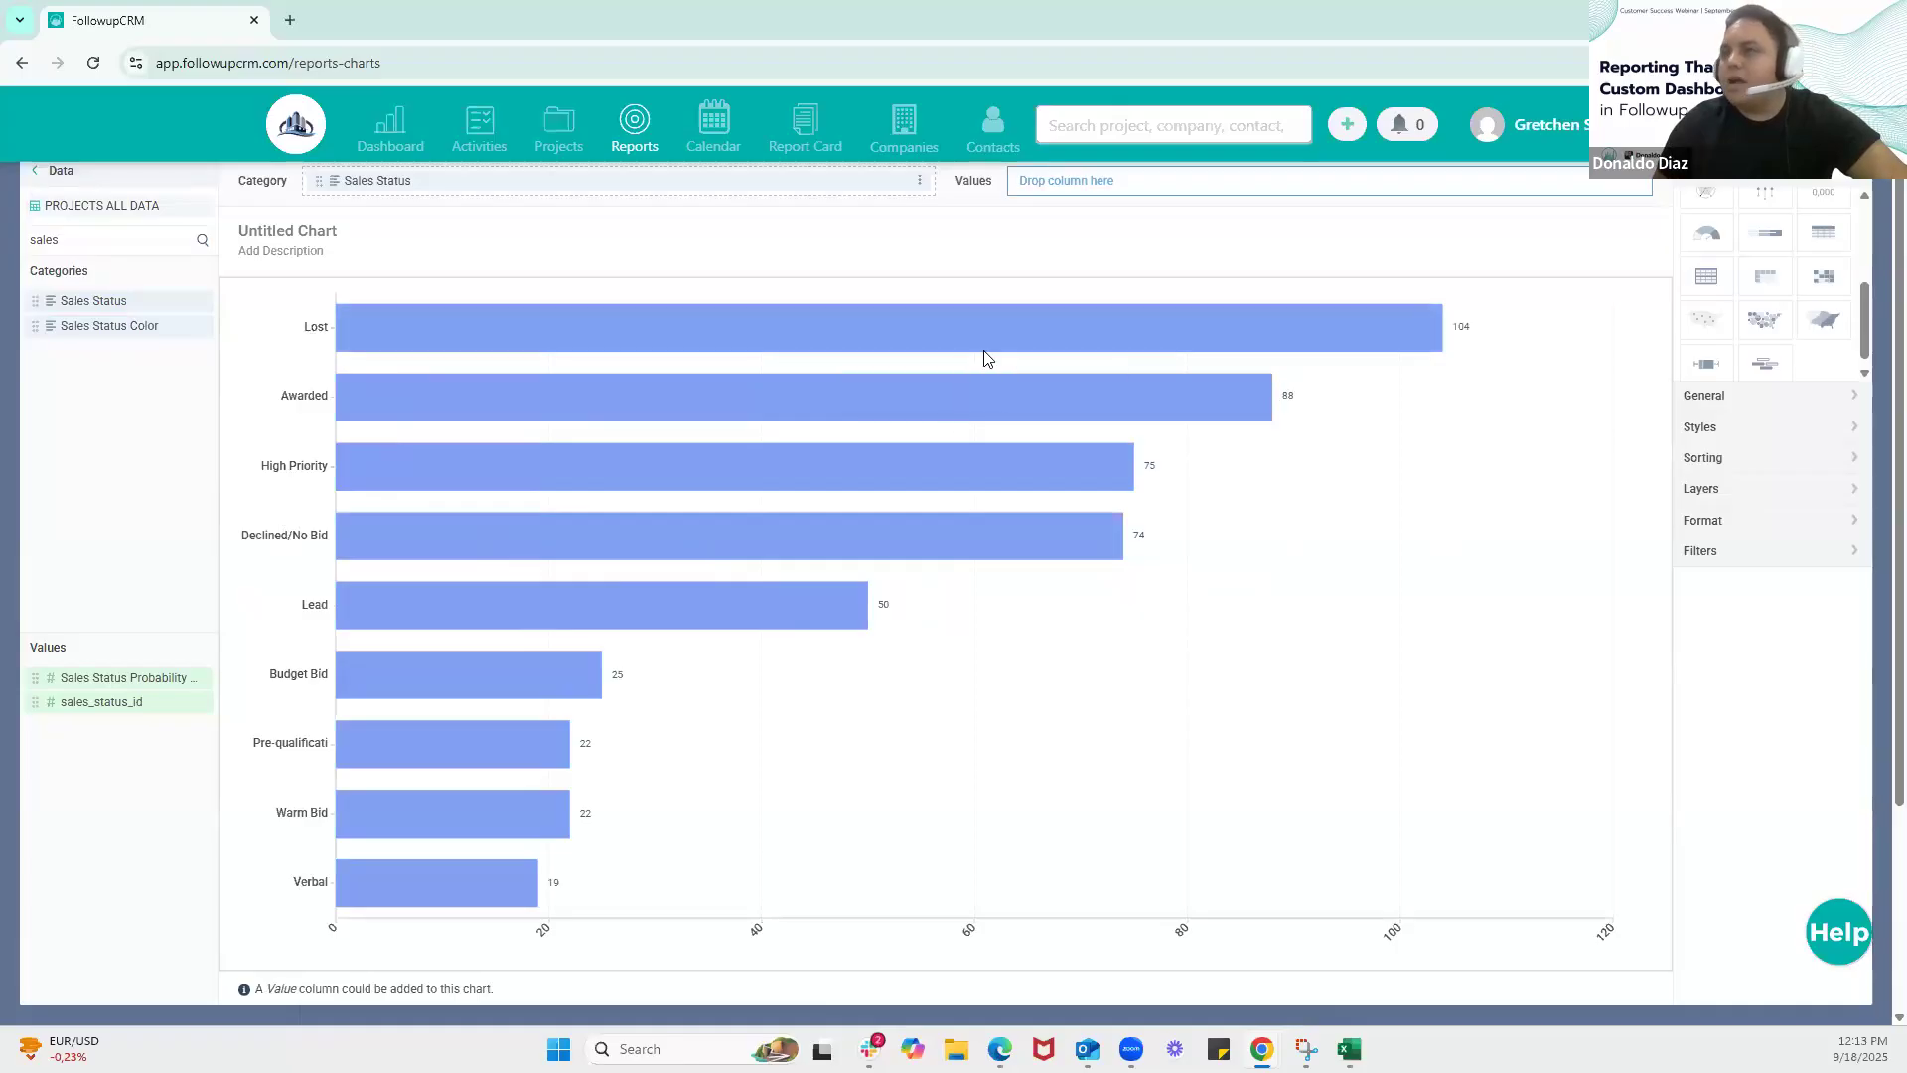
mouse_move(820, 397)
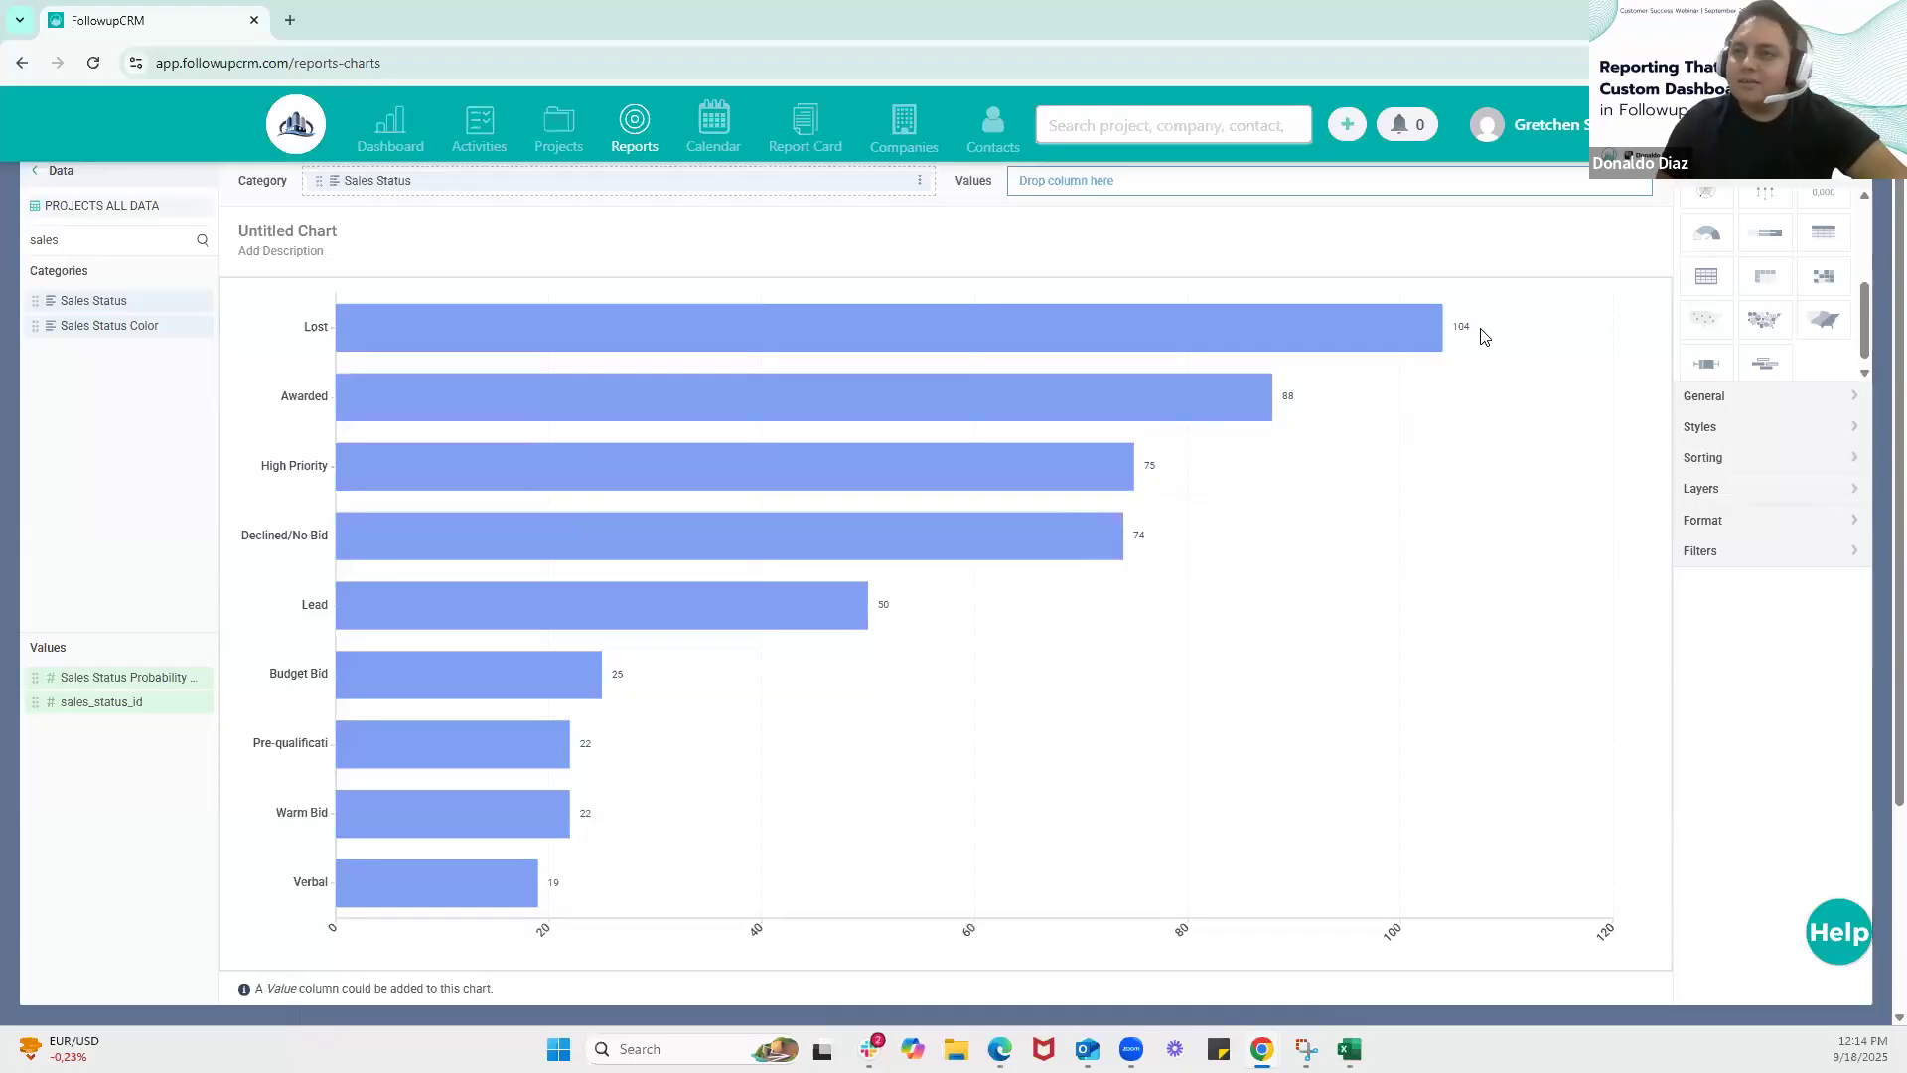
Search the dataset columns for "base" and assign Base Bid as the chart's value
double_click(84, 239)
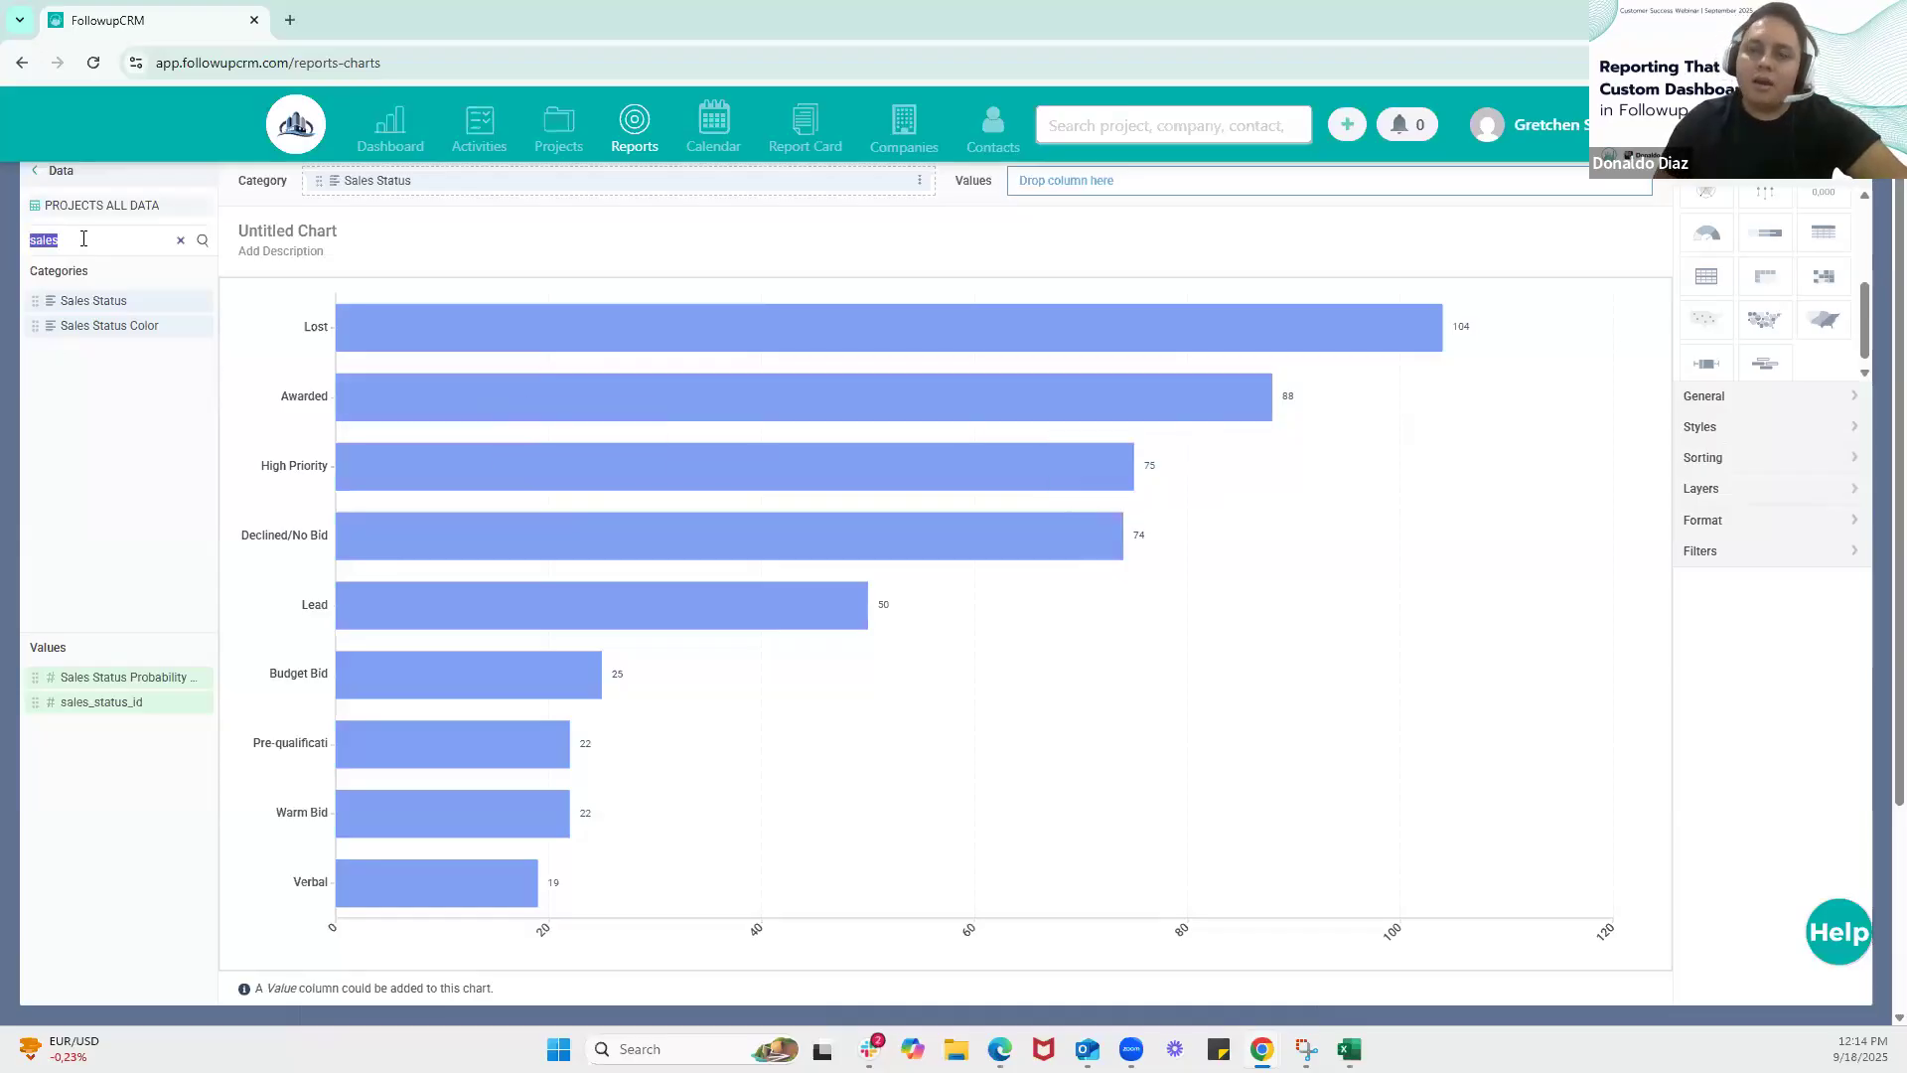
type("base")
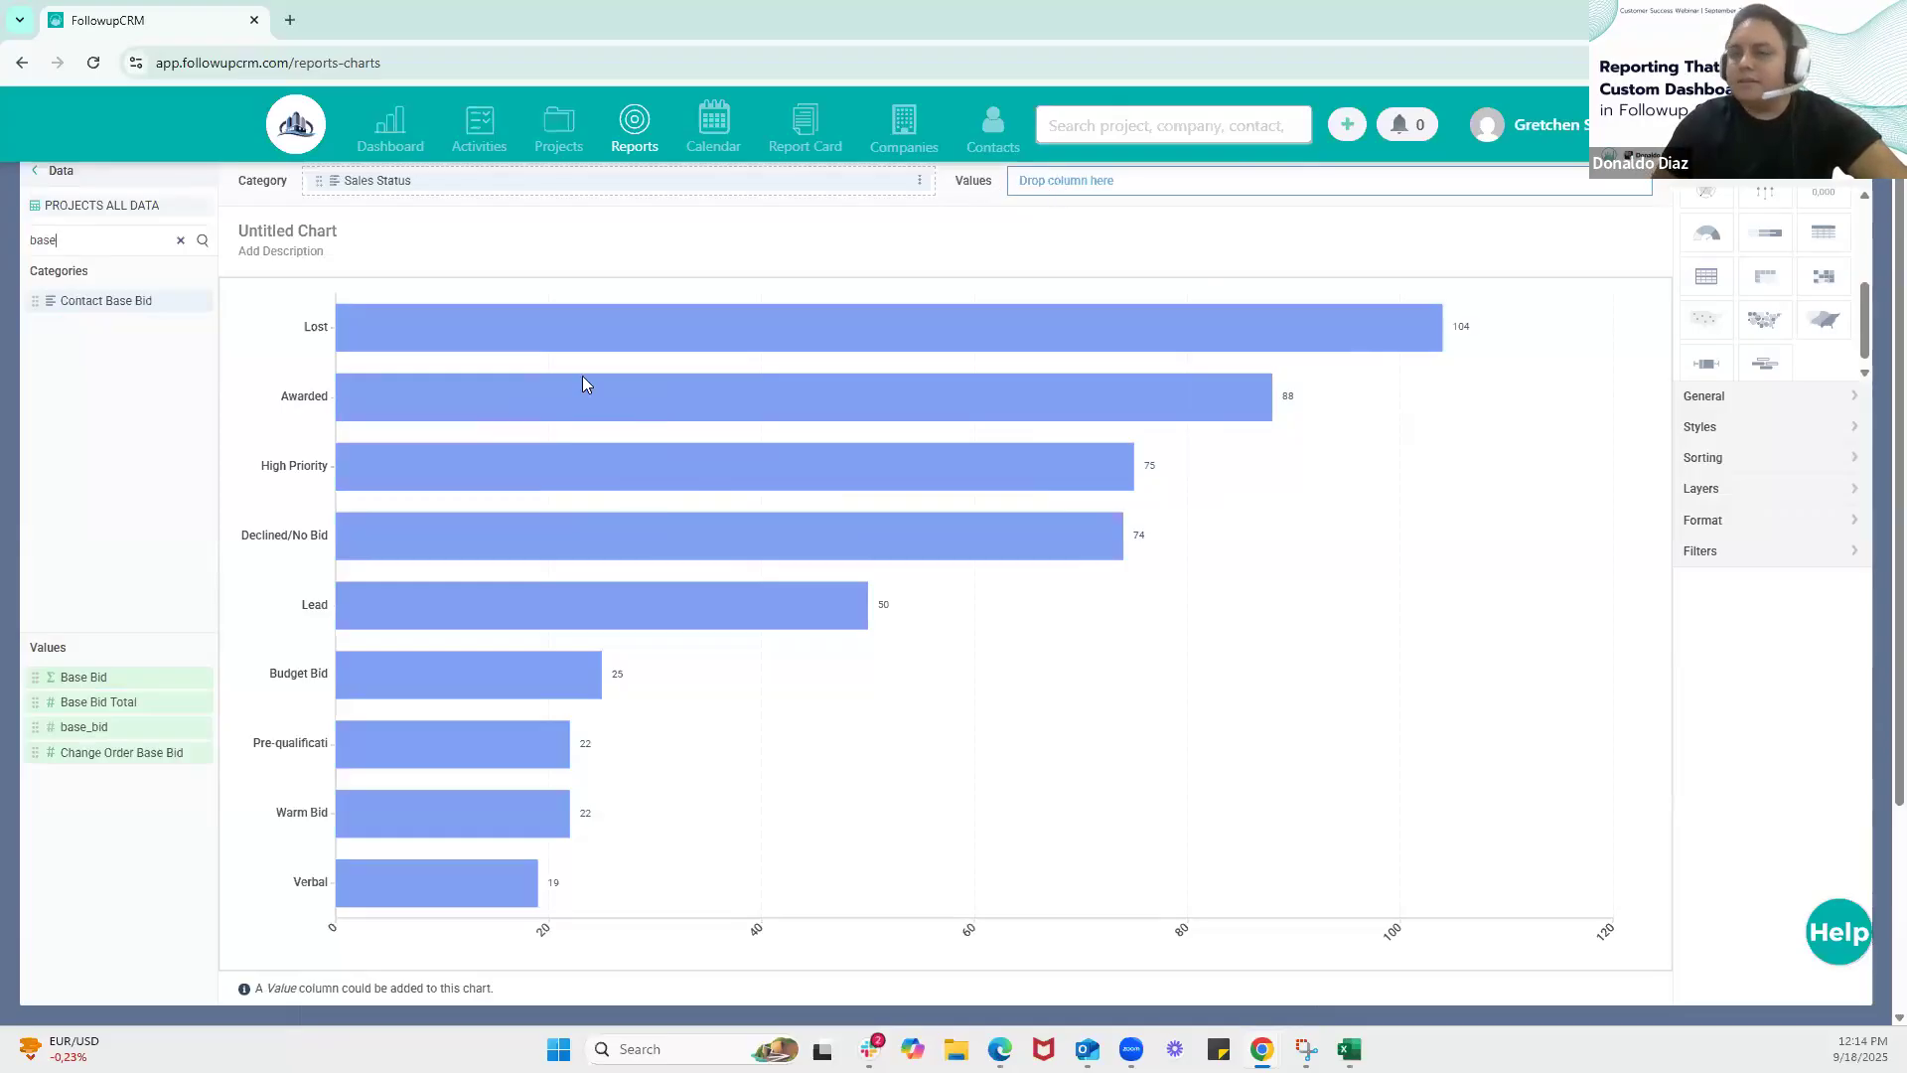
left_click_drag(80, 679, 1129, 185)
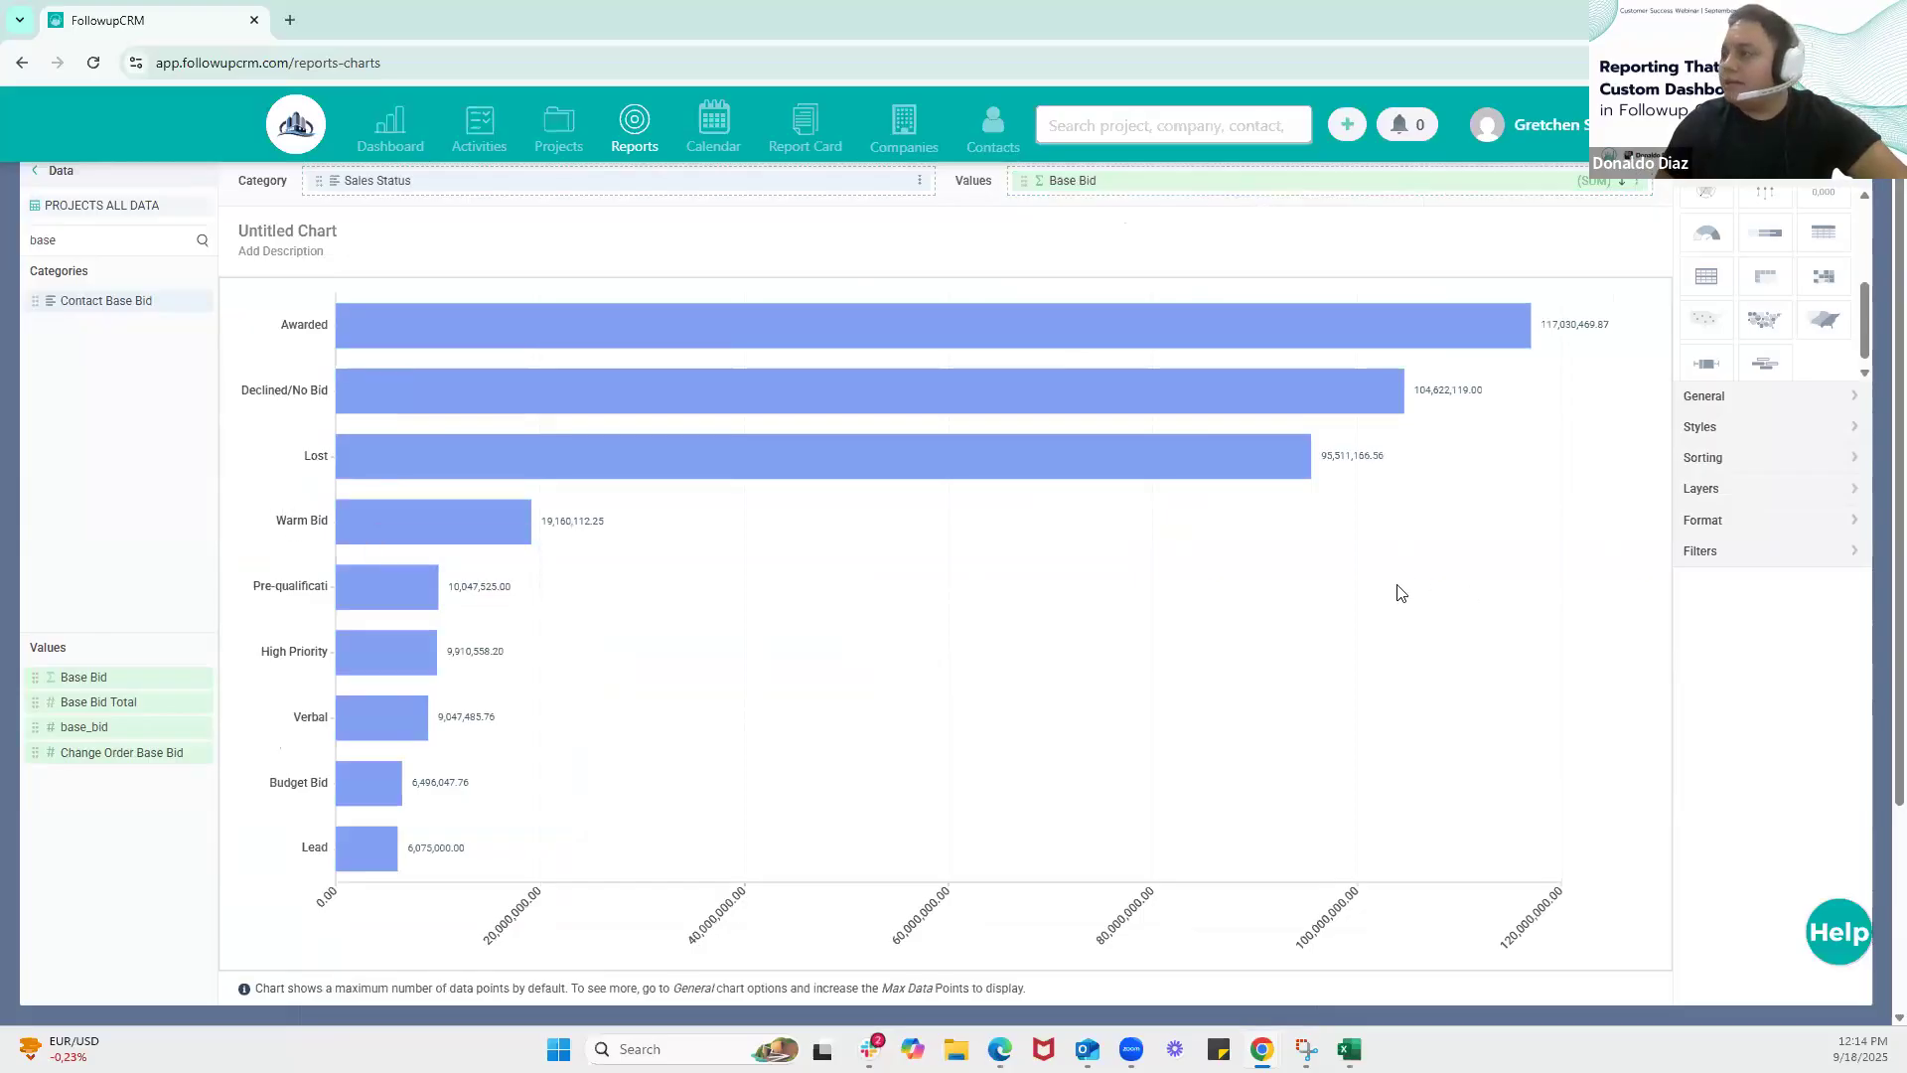
Change the bar chart's orientation to vertical and set its color type to By category
left_click(1773, 403)
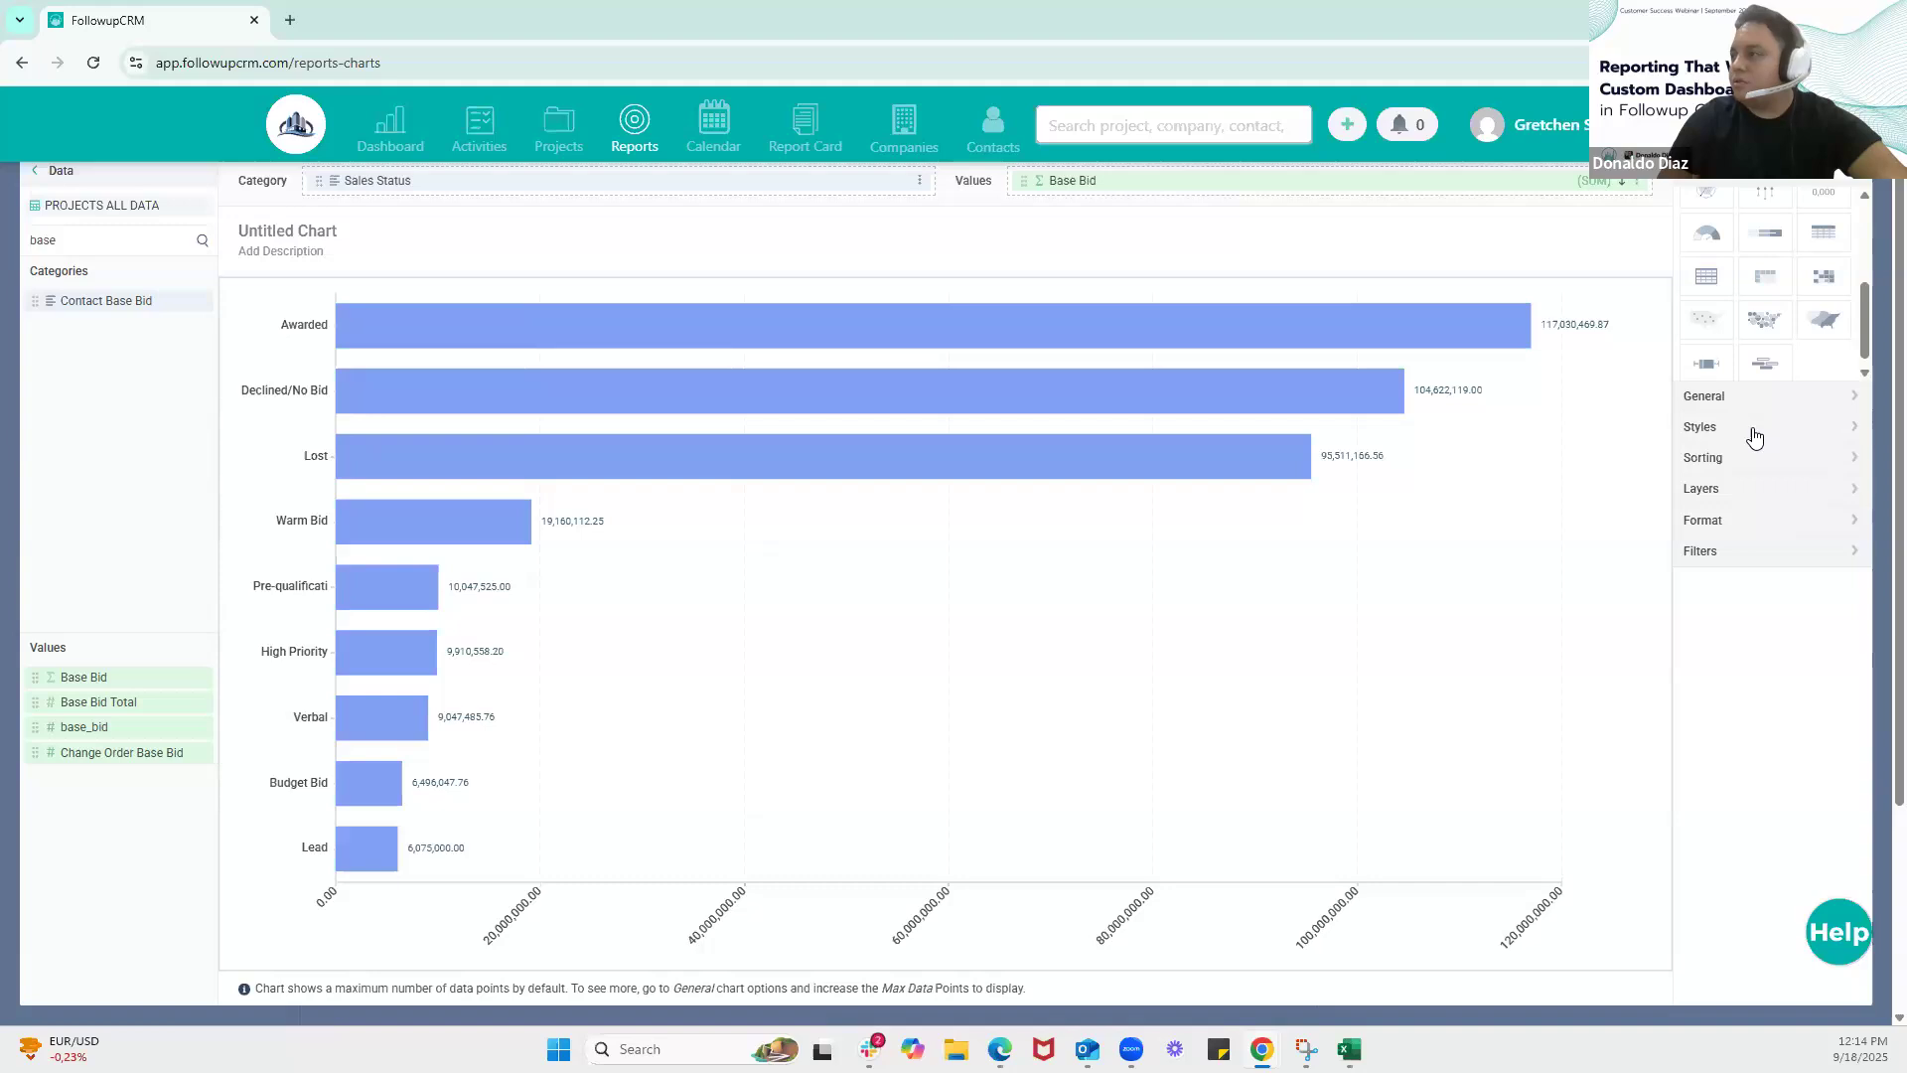
left_click(1754, 435)
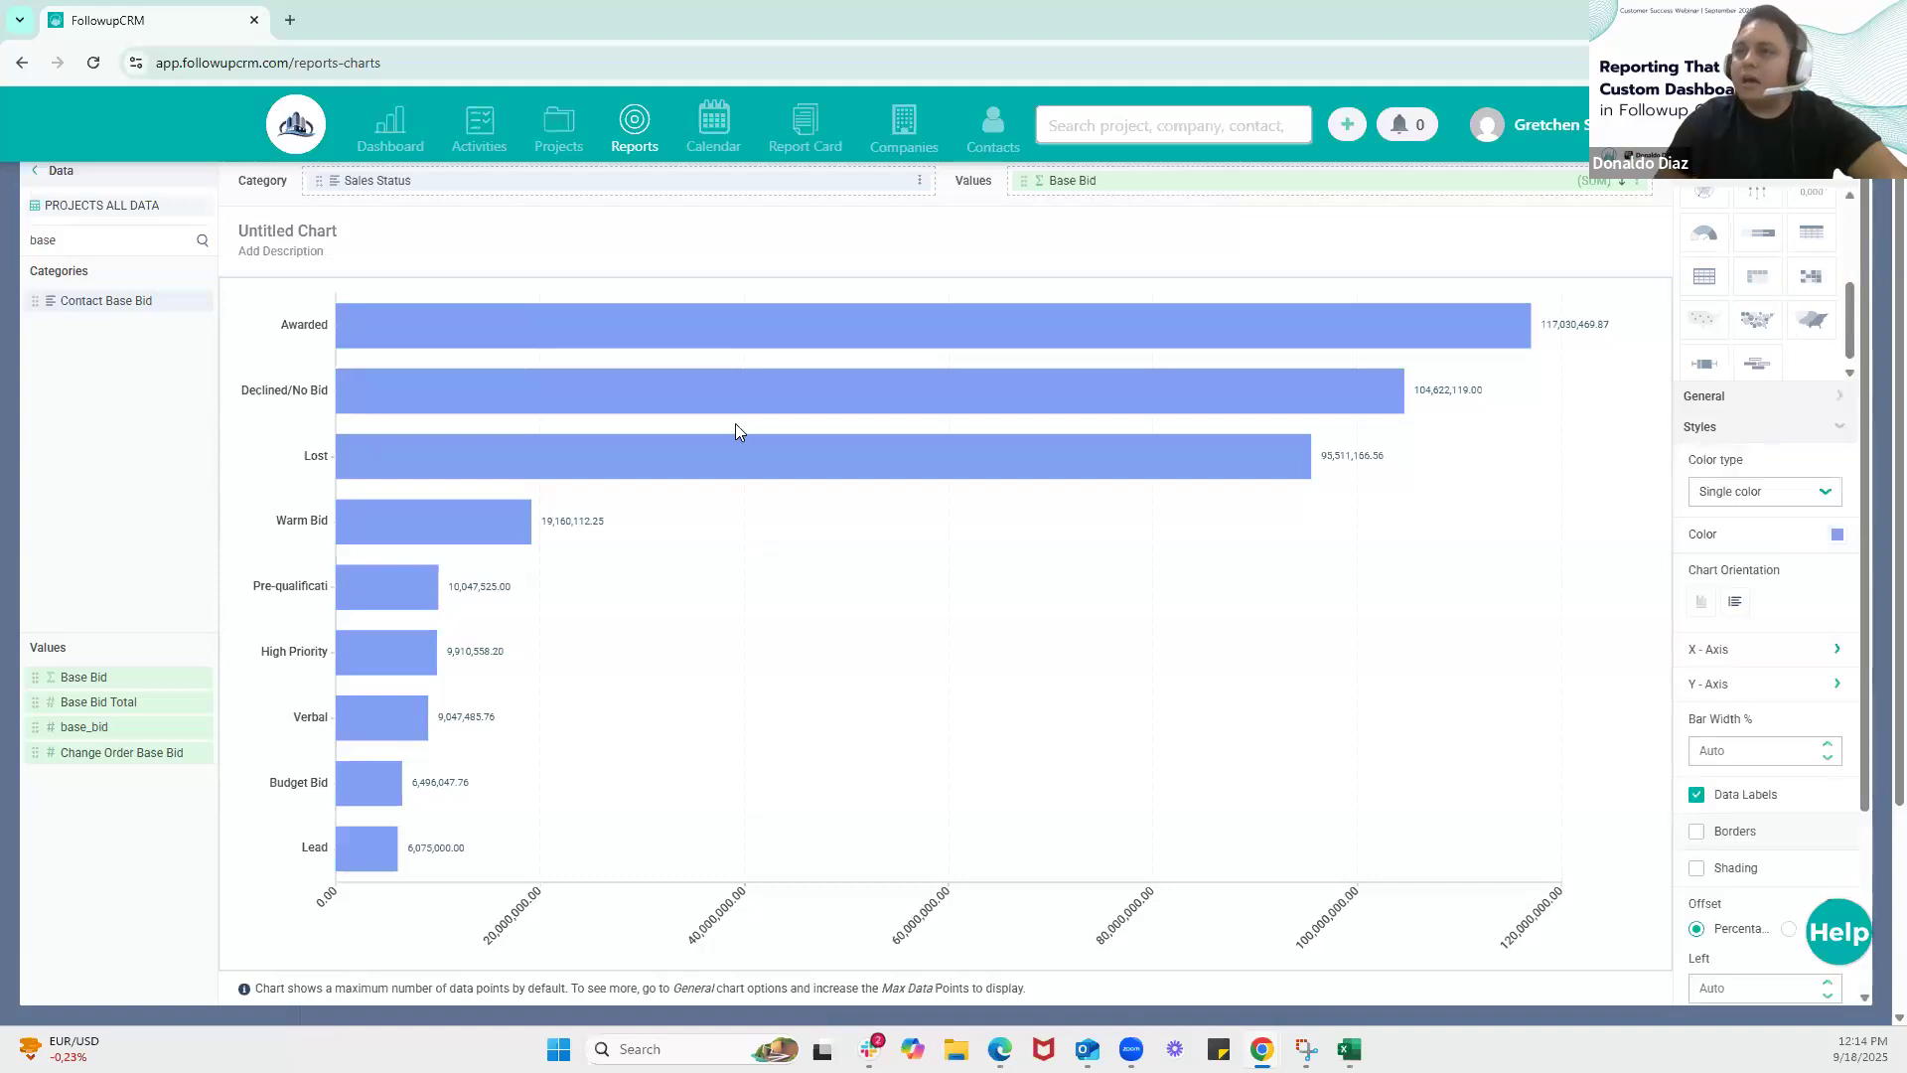
left_click(1702, 606)
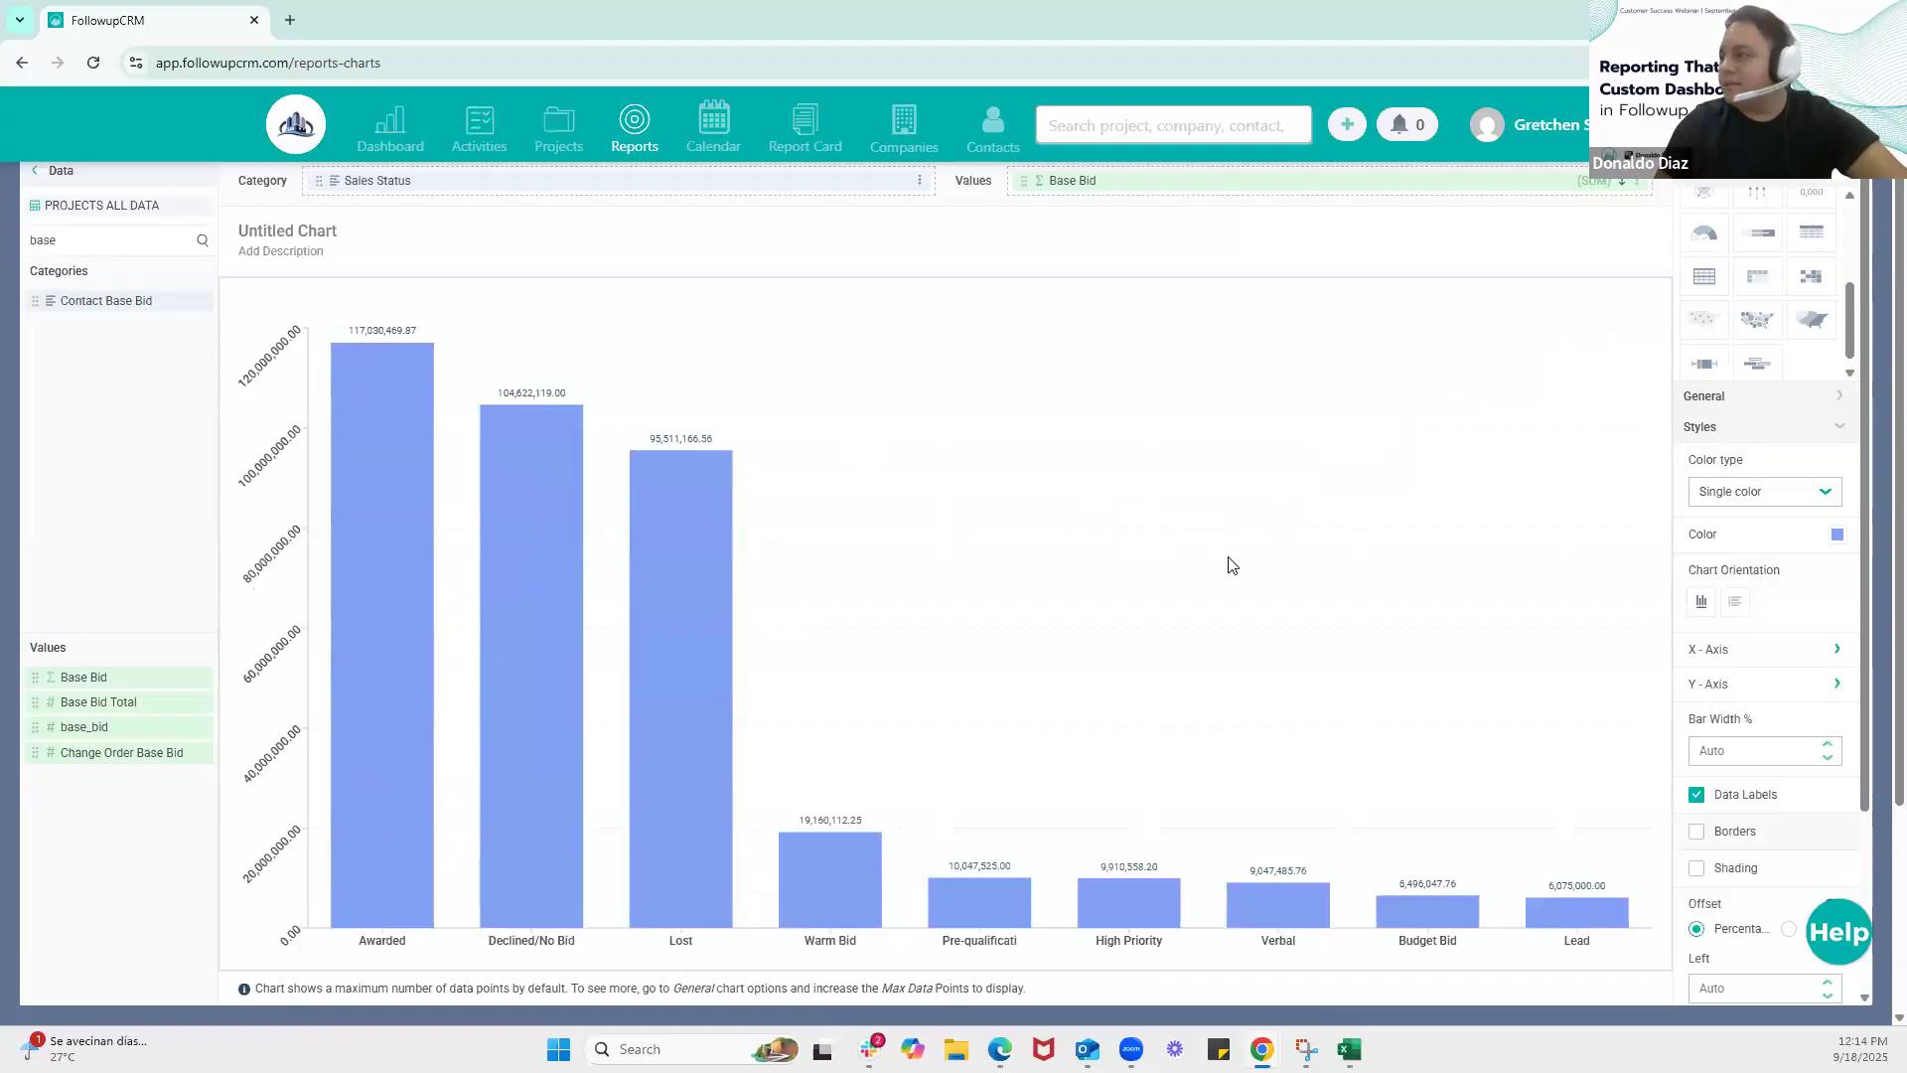
left_click(1812, 507)
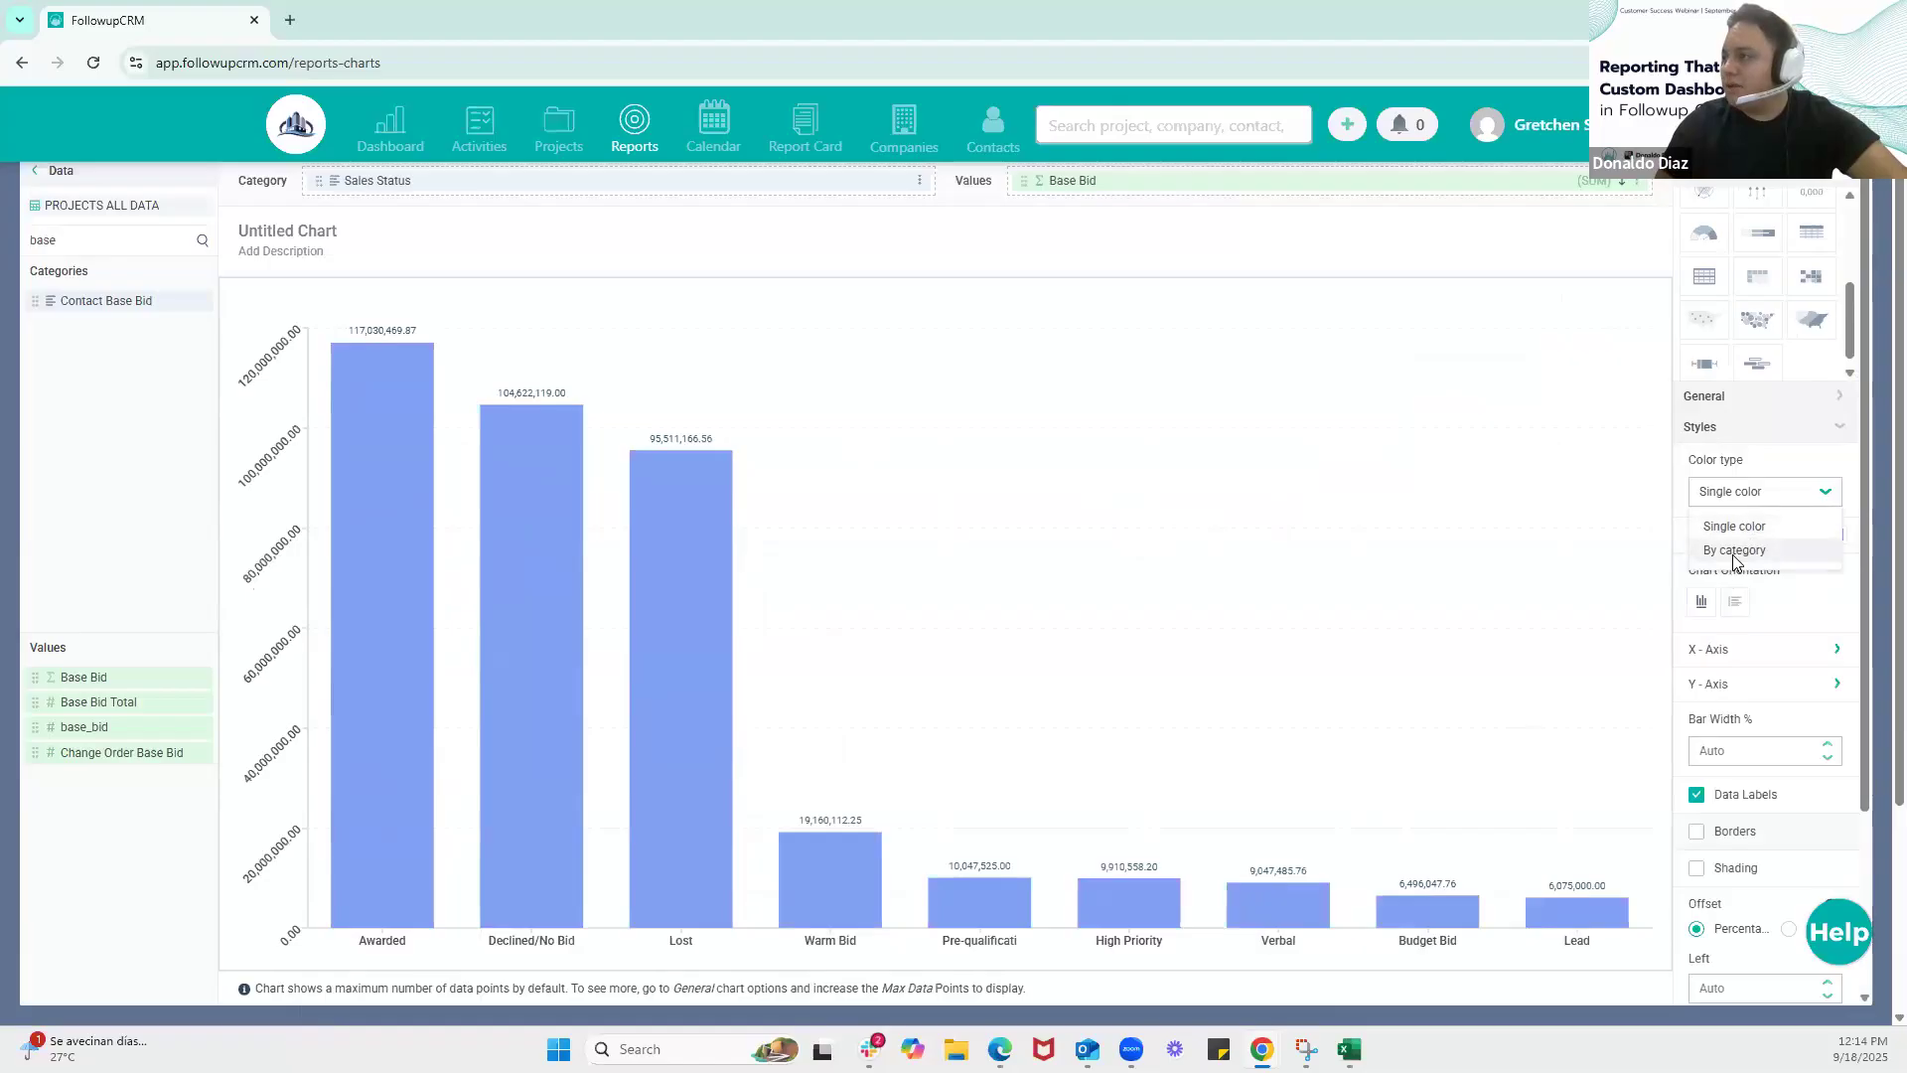
left_click(1733, 549)
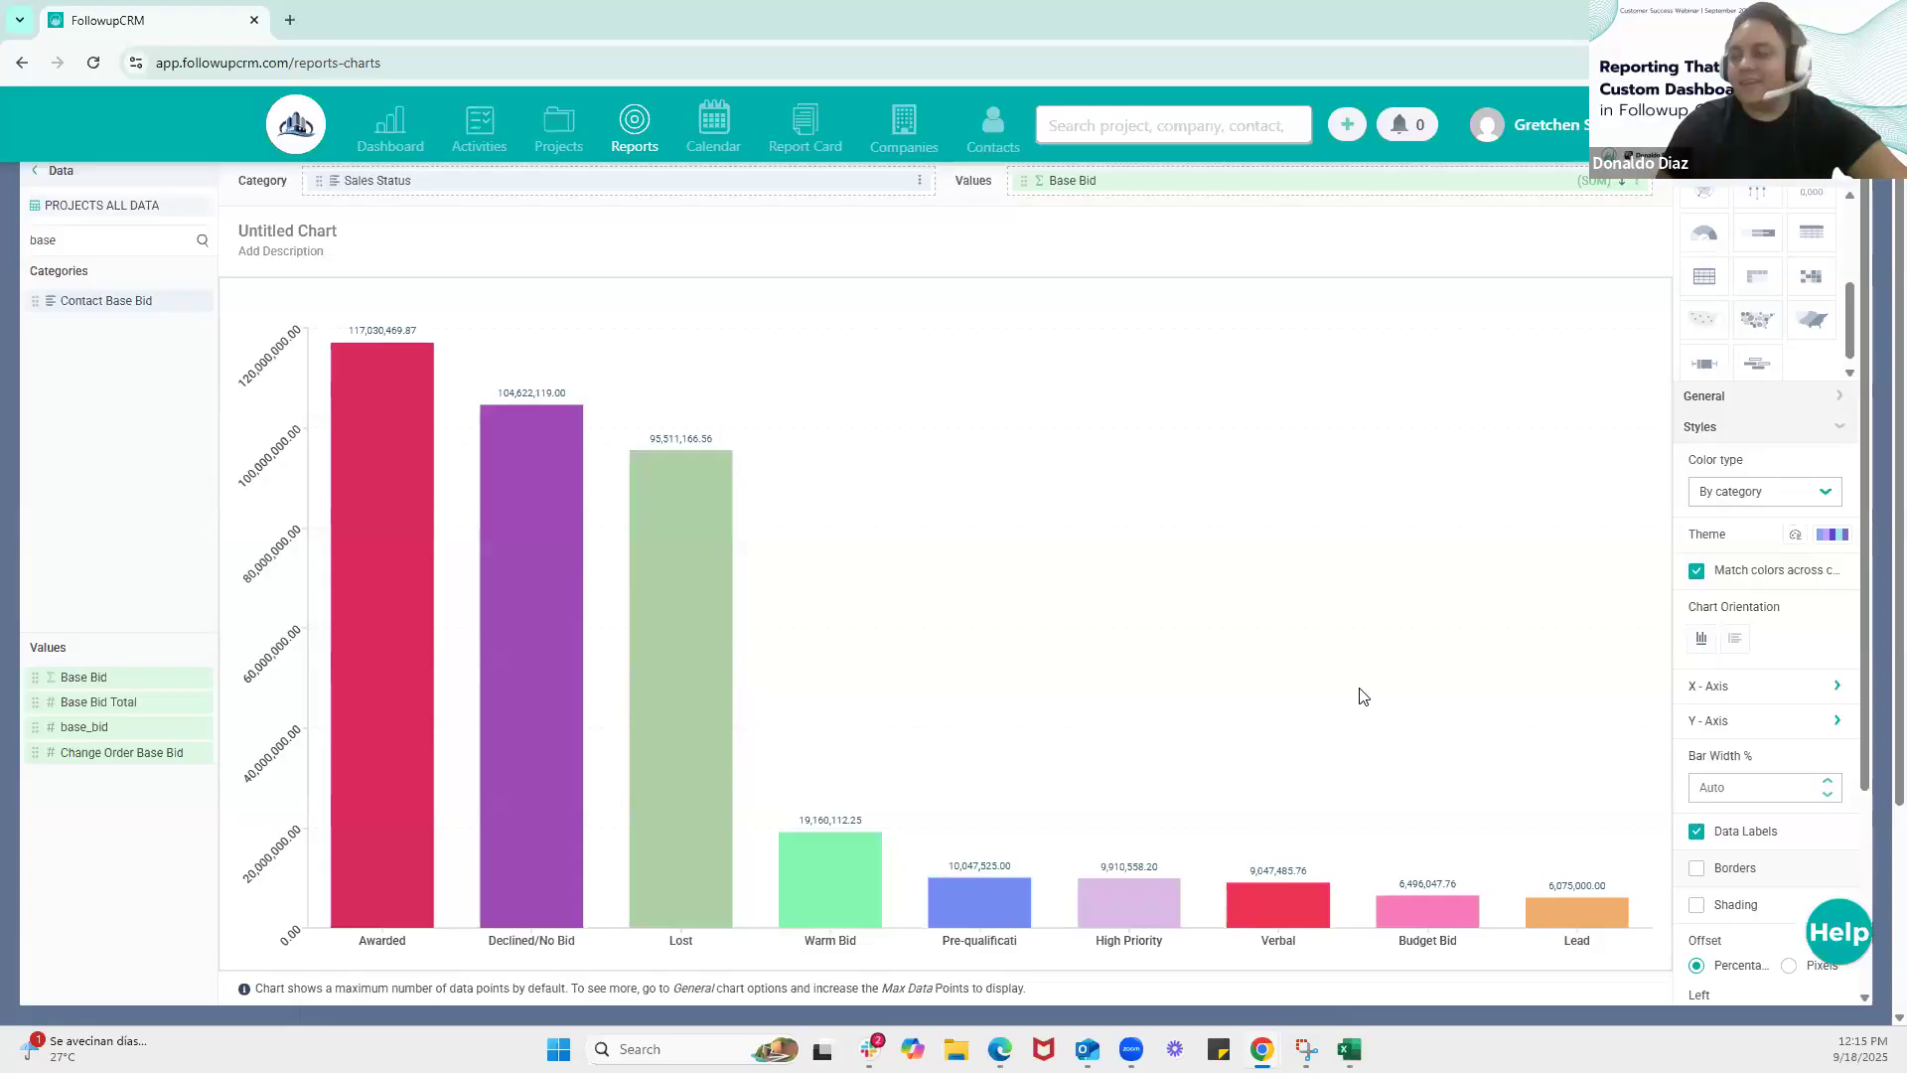
left_click(1836, 438)
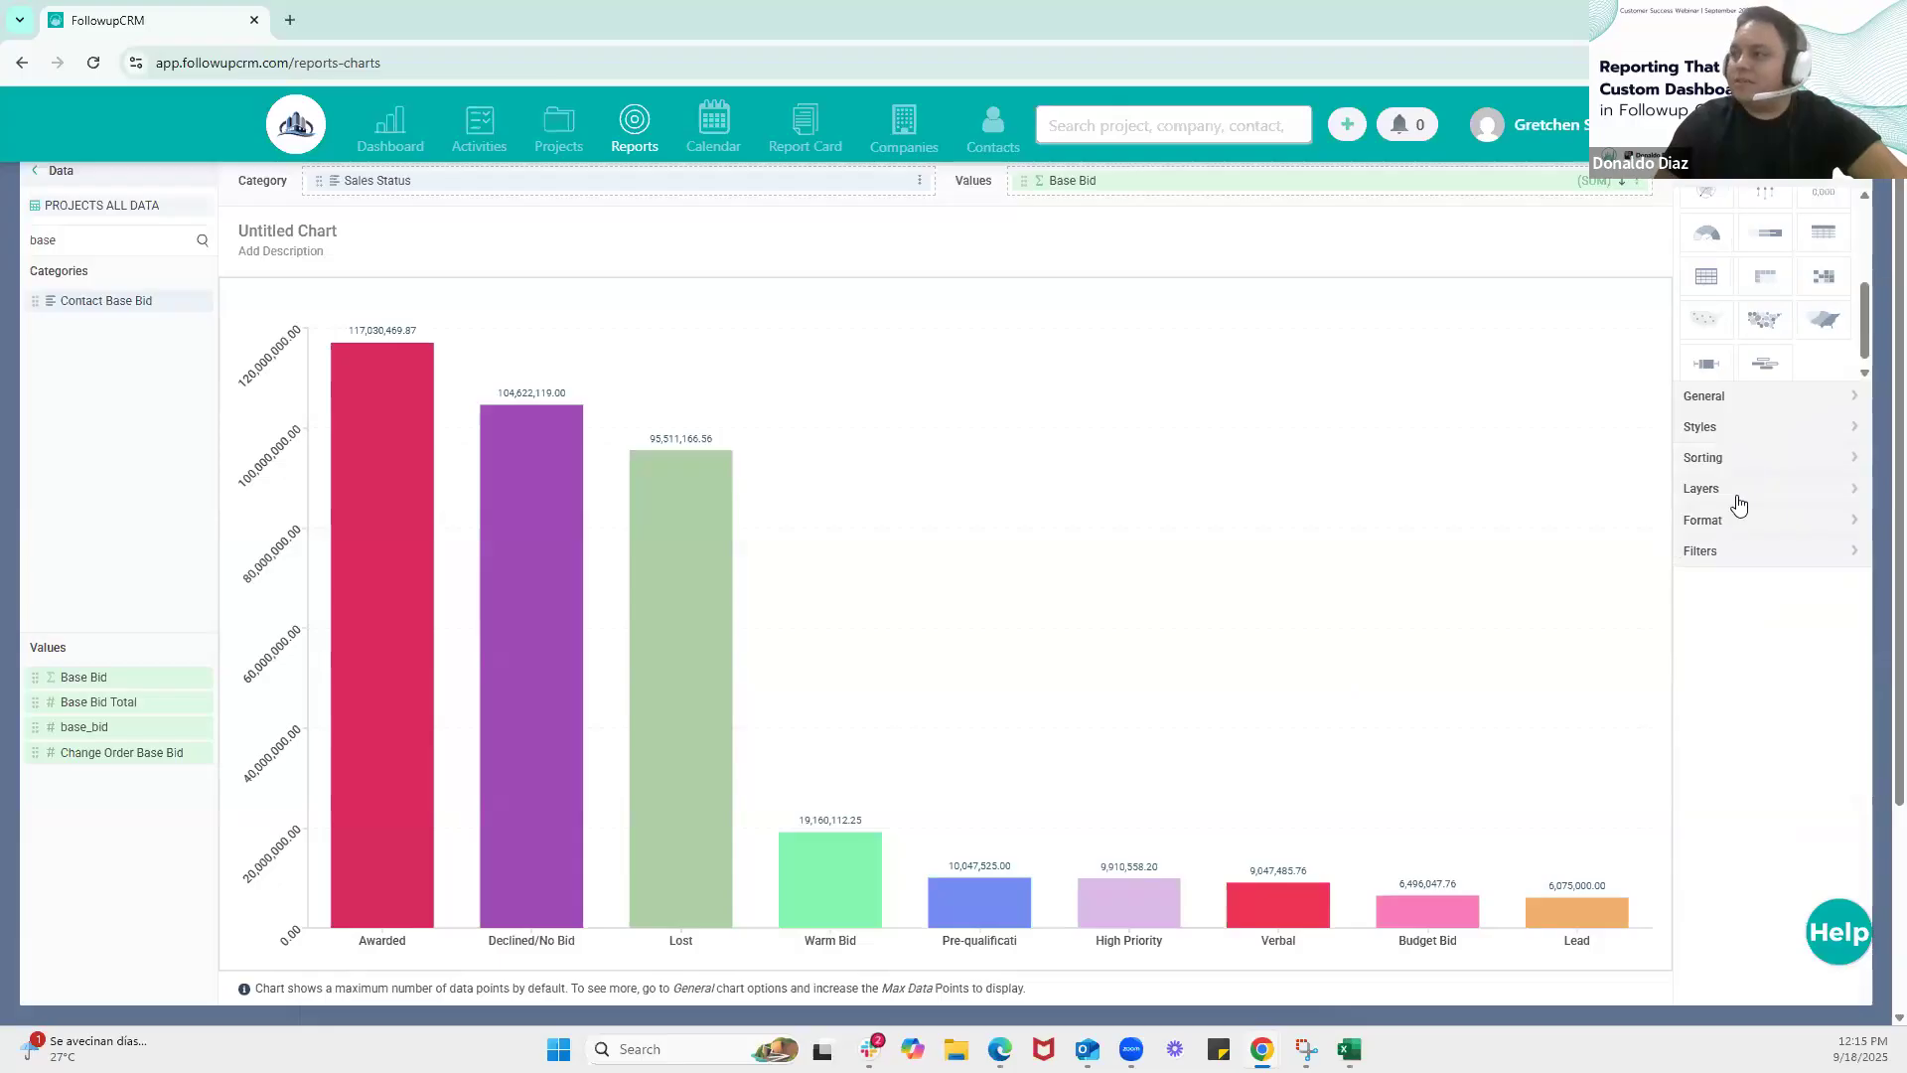
left_click(1775, 524)
left_click(1775, 525)
left_click(1760, 554)
left_click(1760, 554)
left_click(1742, 430)
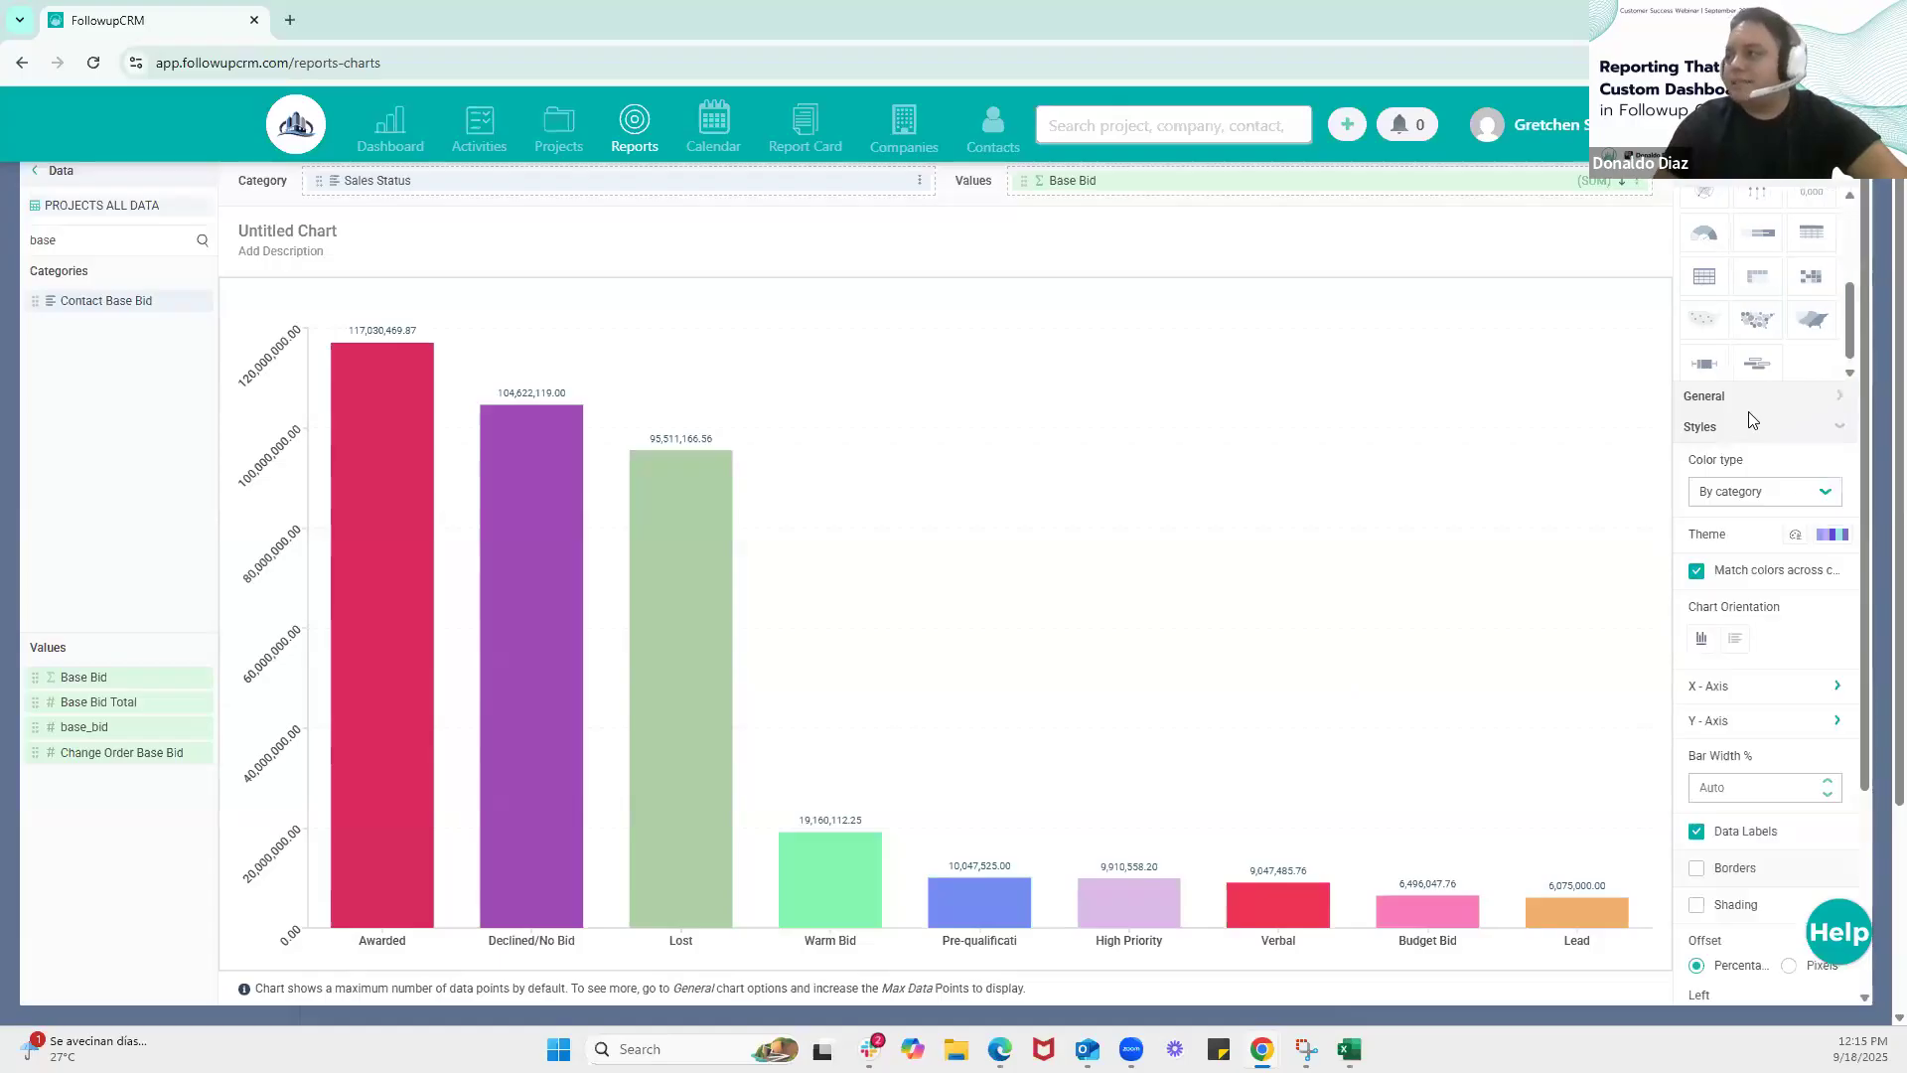
left_click(1760, 418)
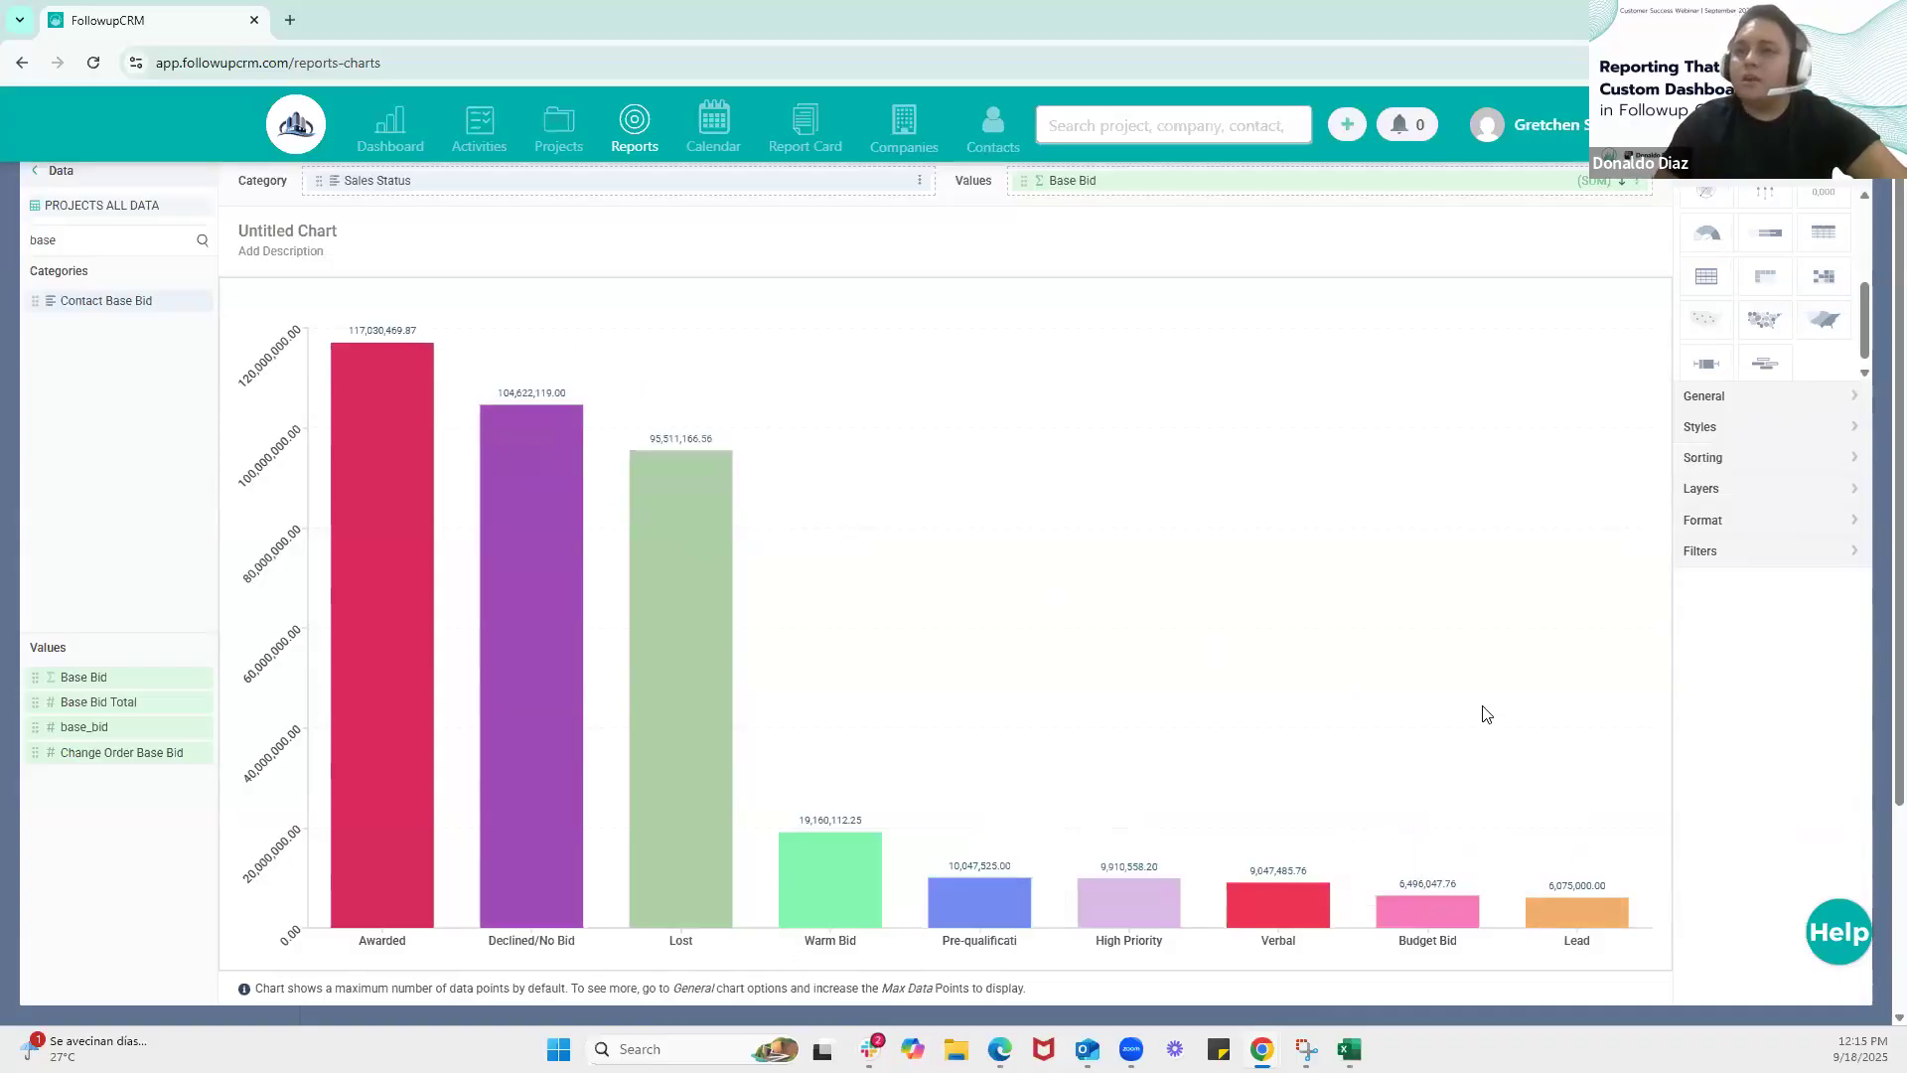
Title the chart Webinar Test and save it to the report canvas
left_click(324, 230)
type("Web")
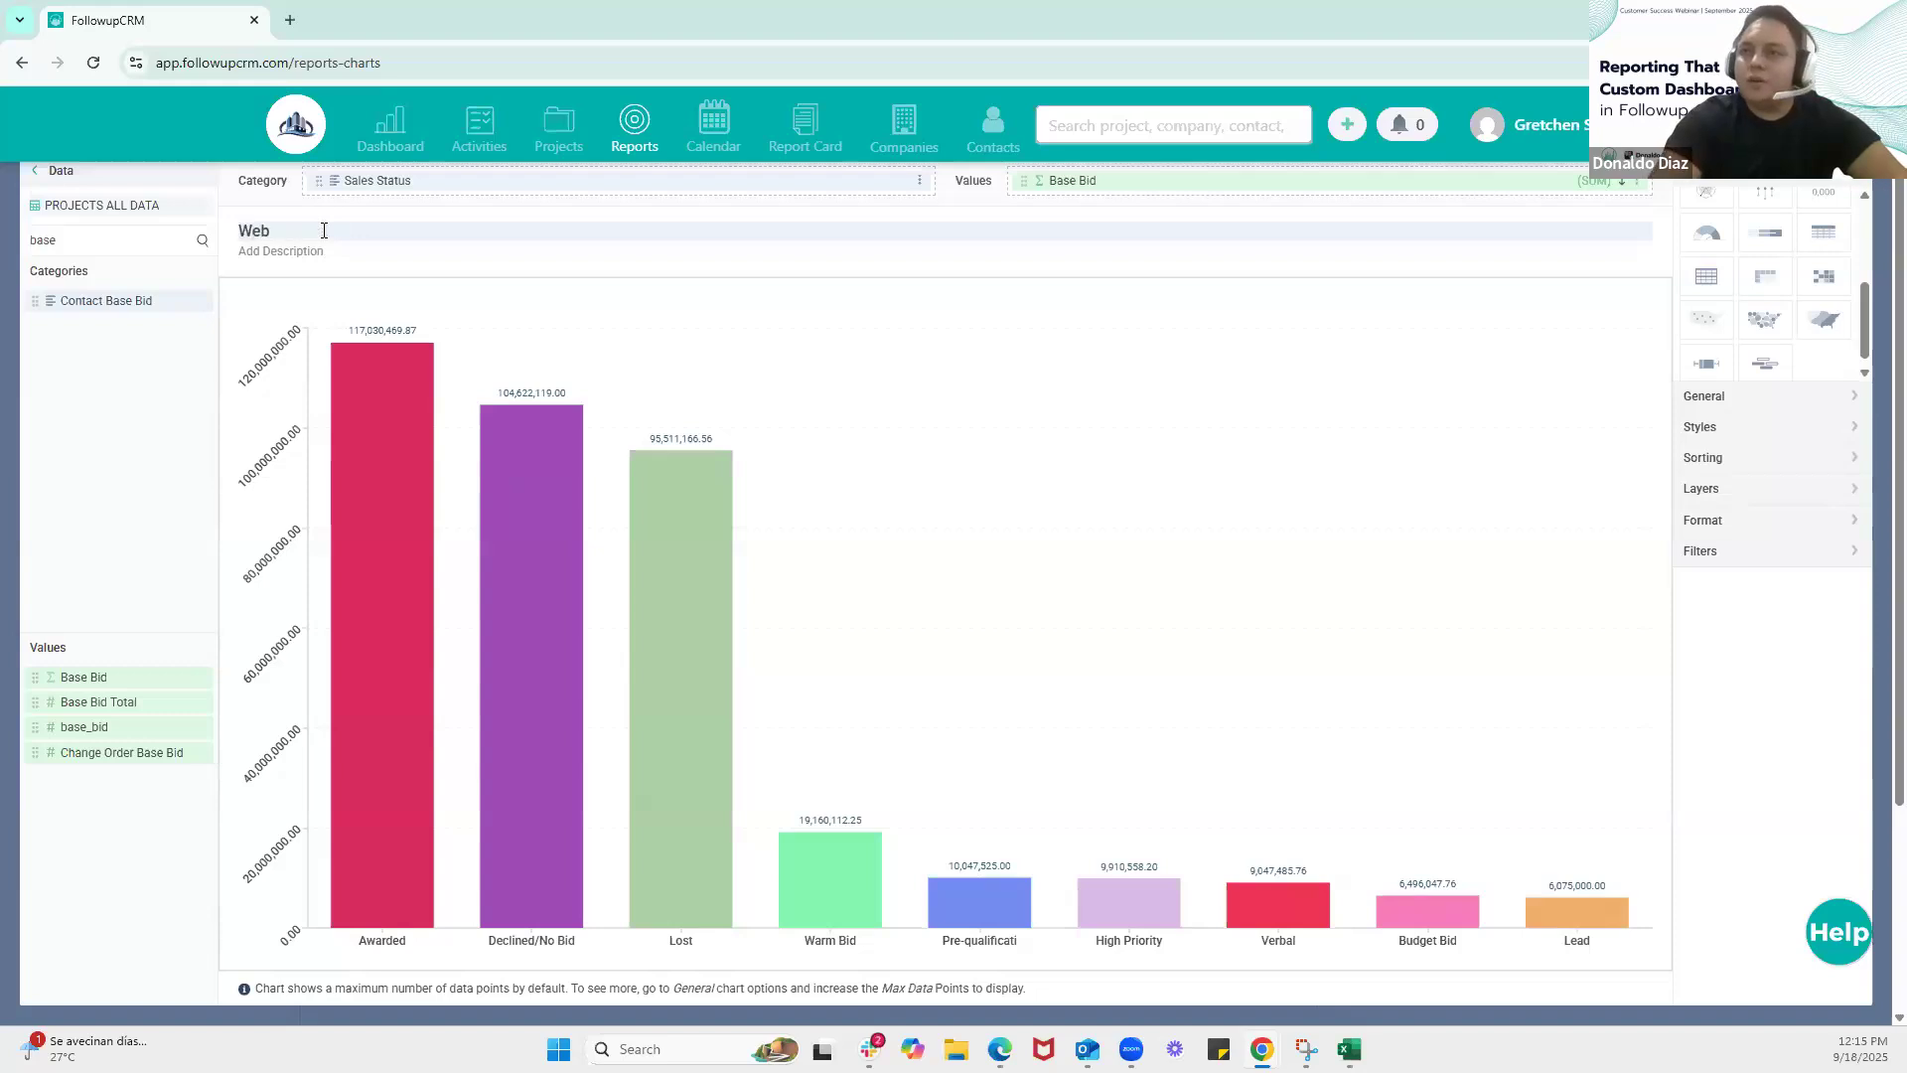
type("inar test")
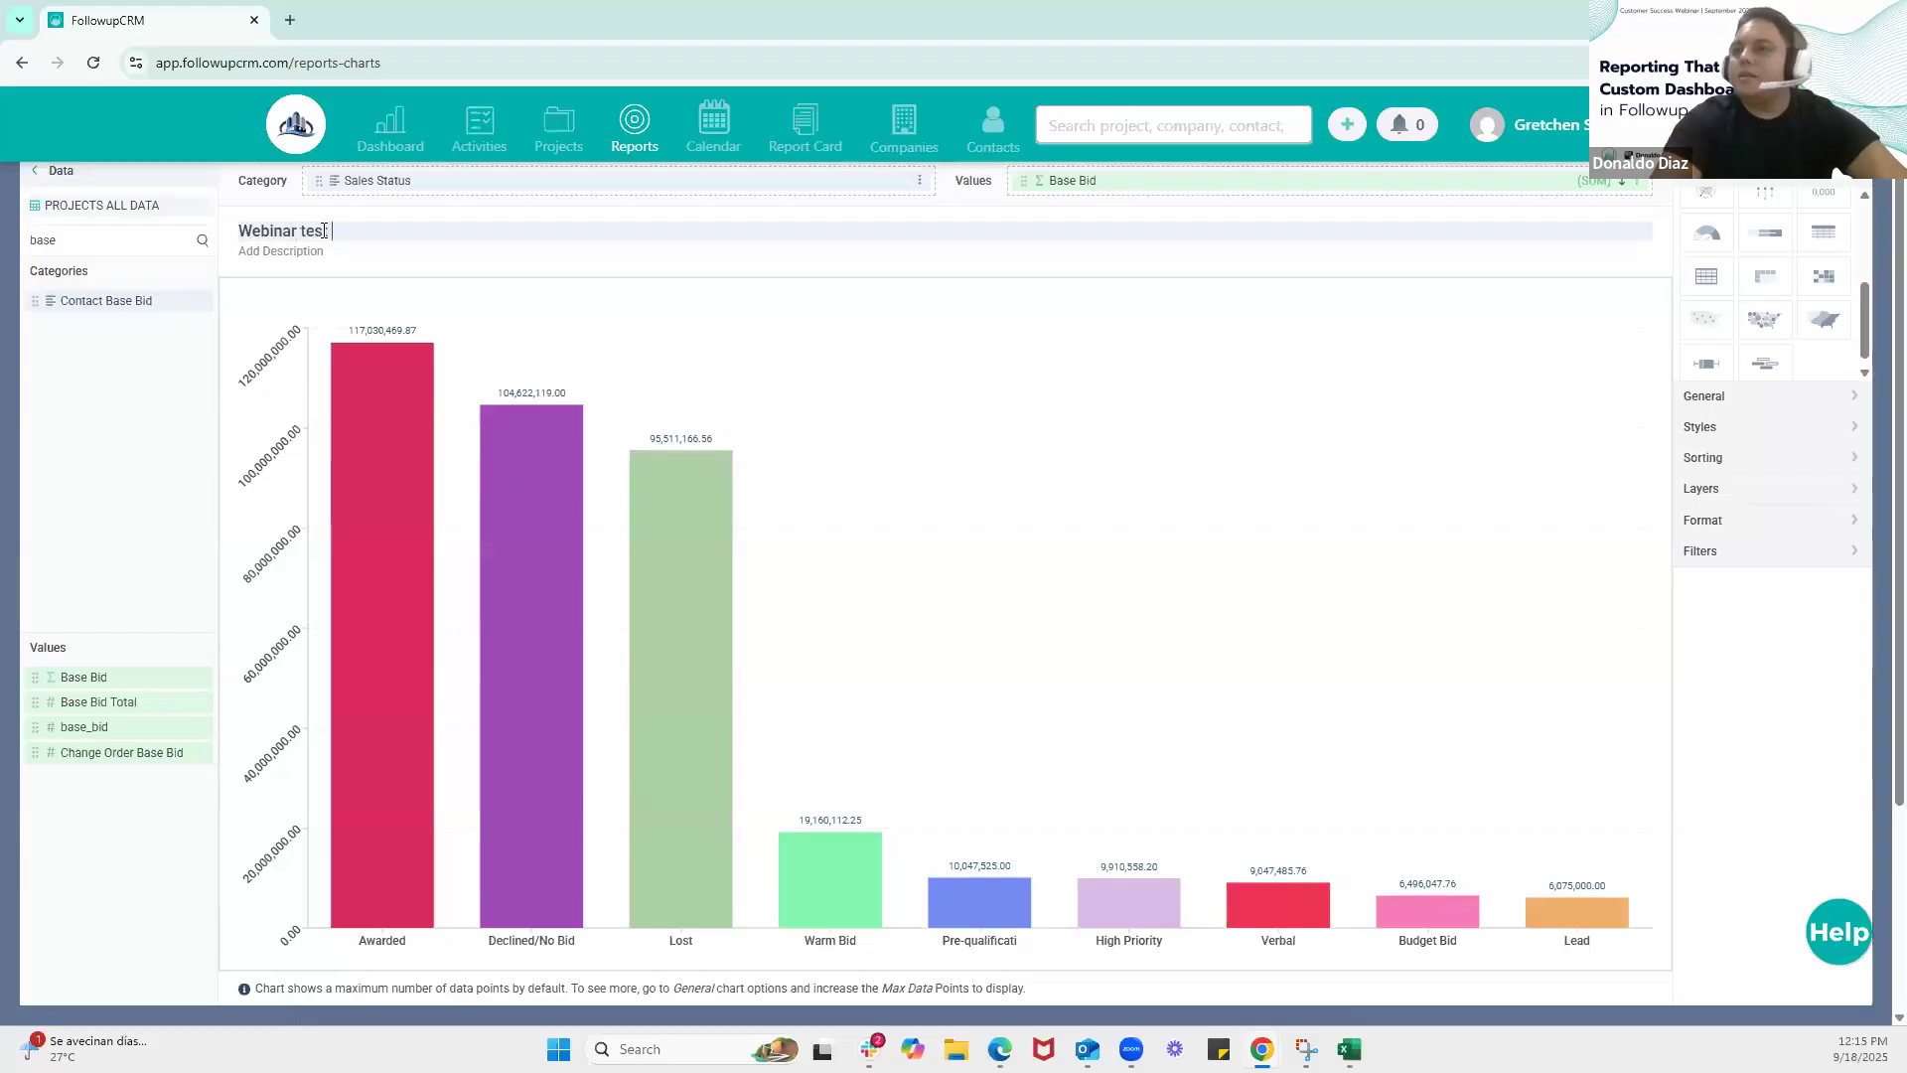
key("BackSpace")
key("BackSpace")
type("Te")
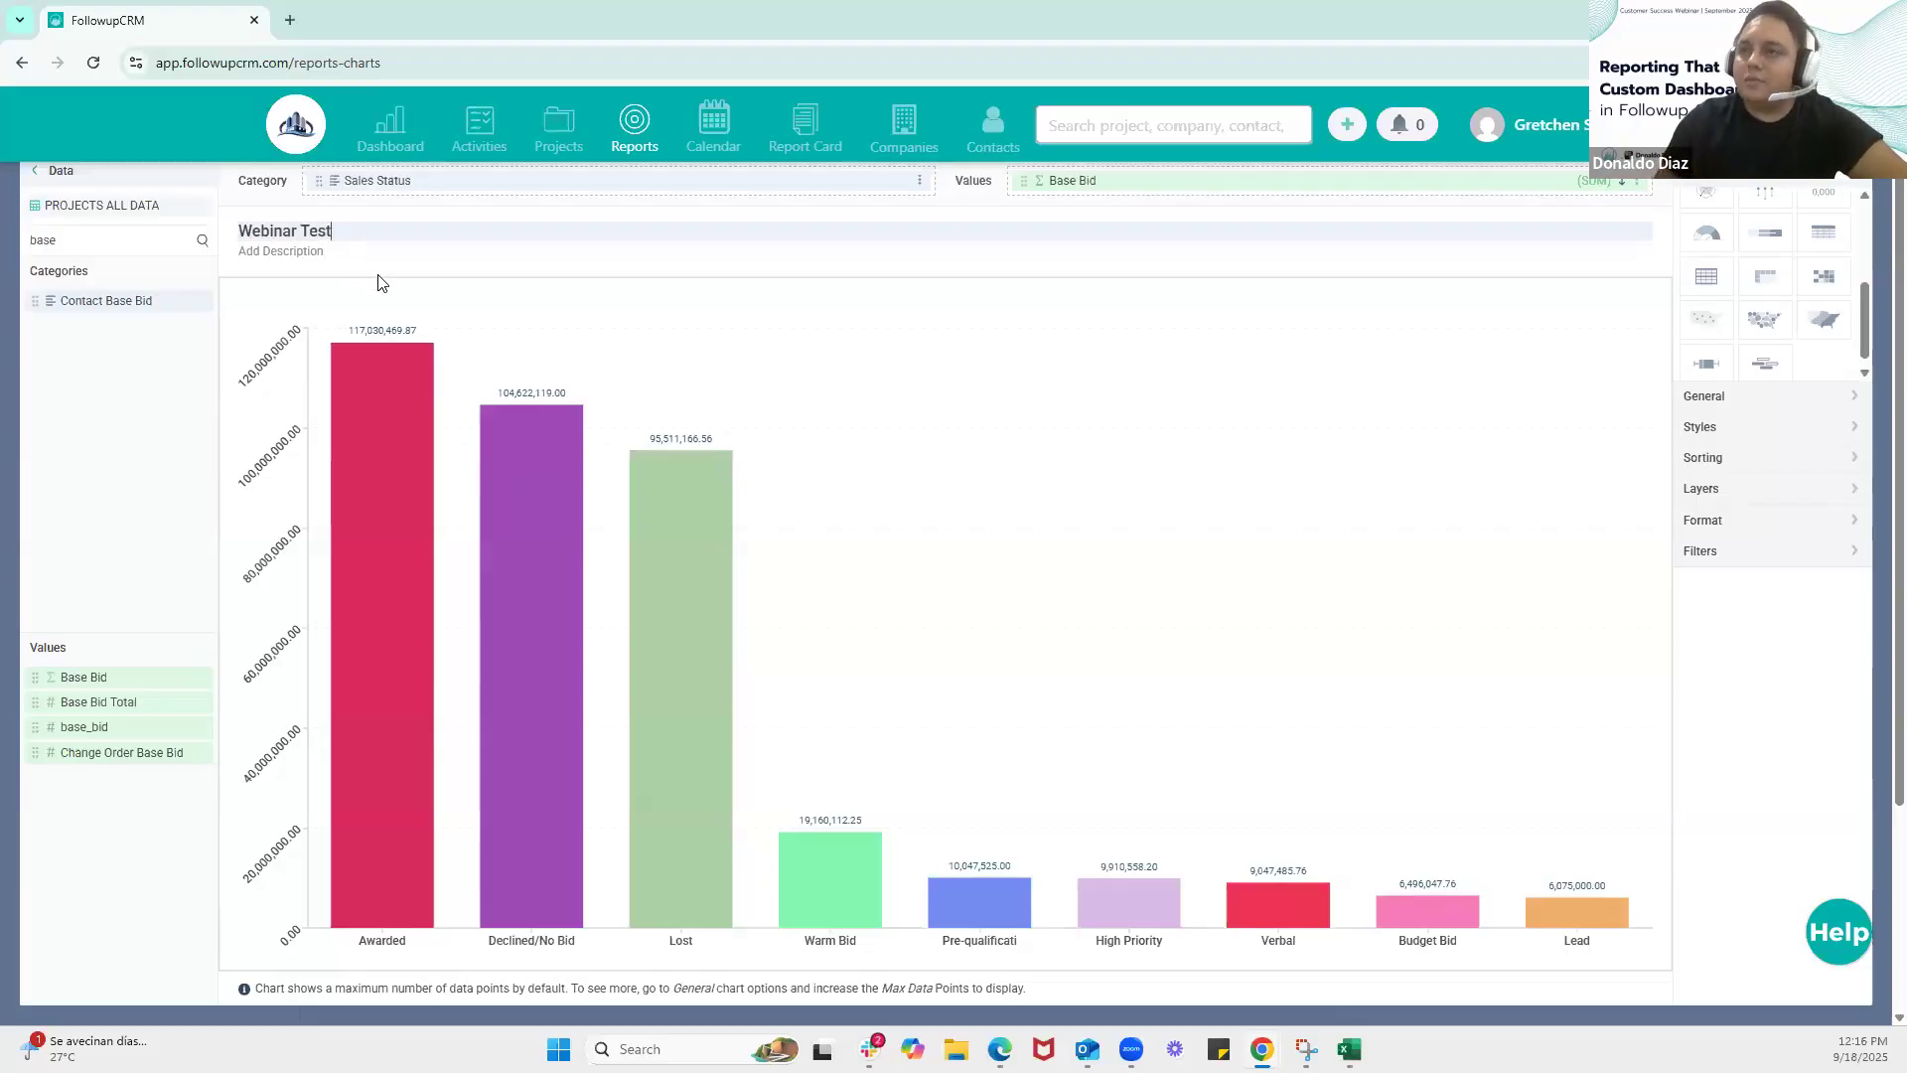
left_click(395, 250)
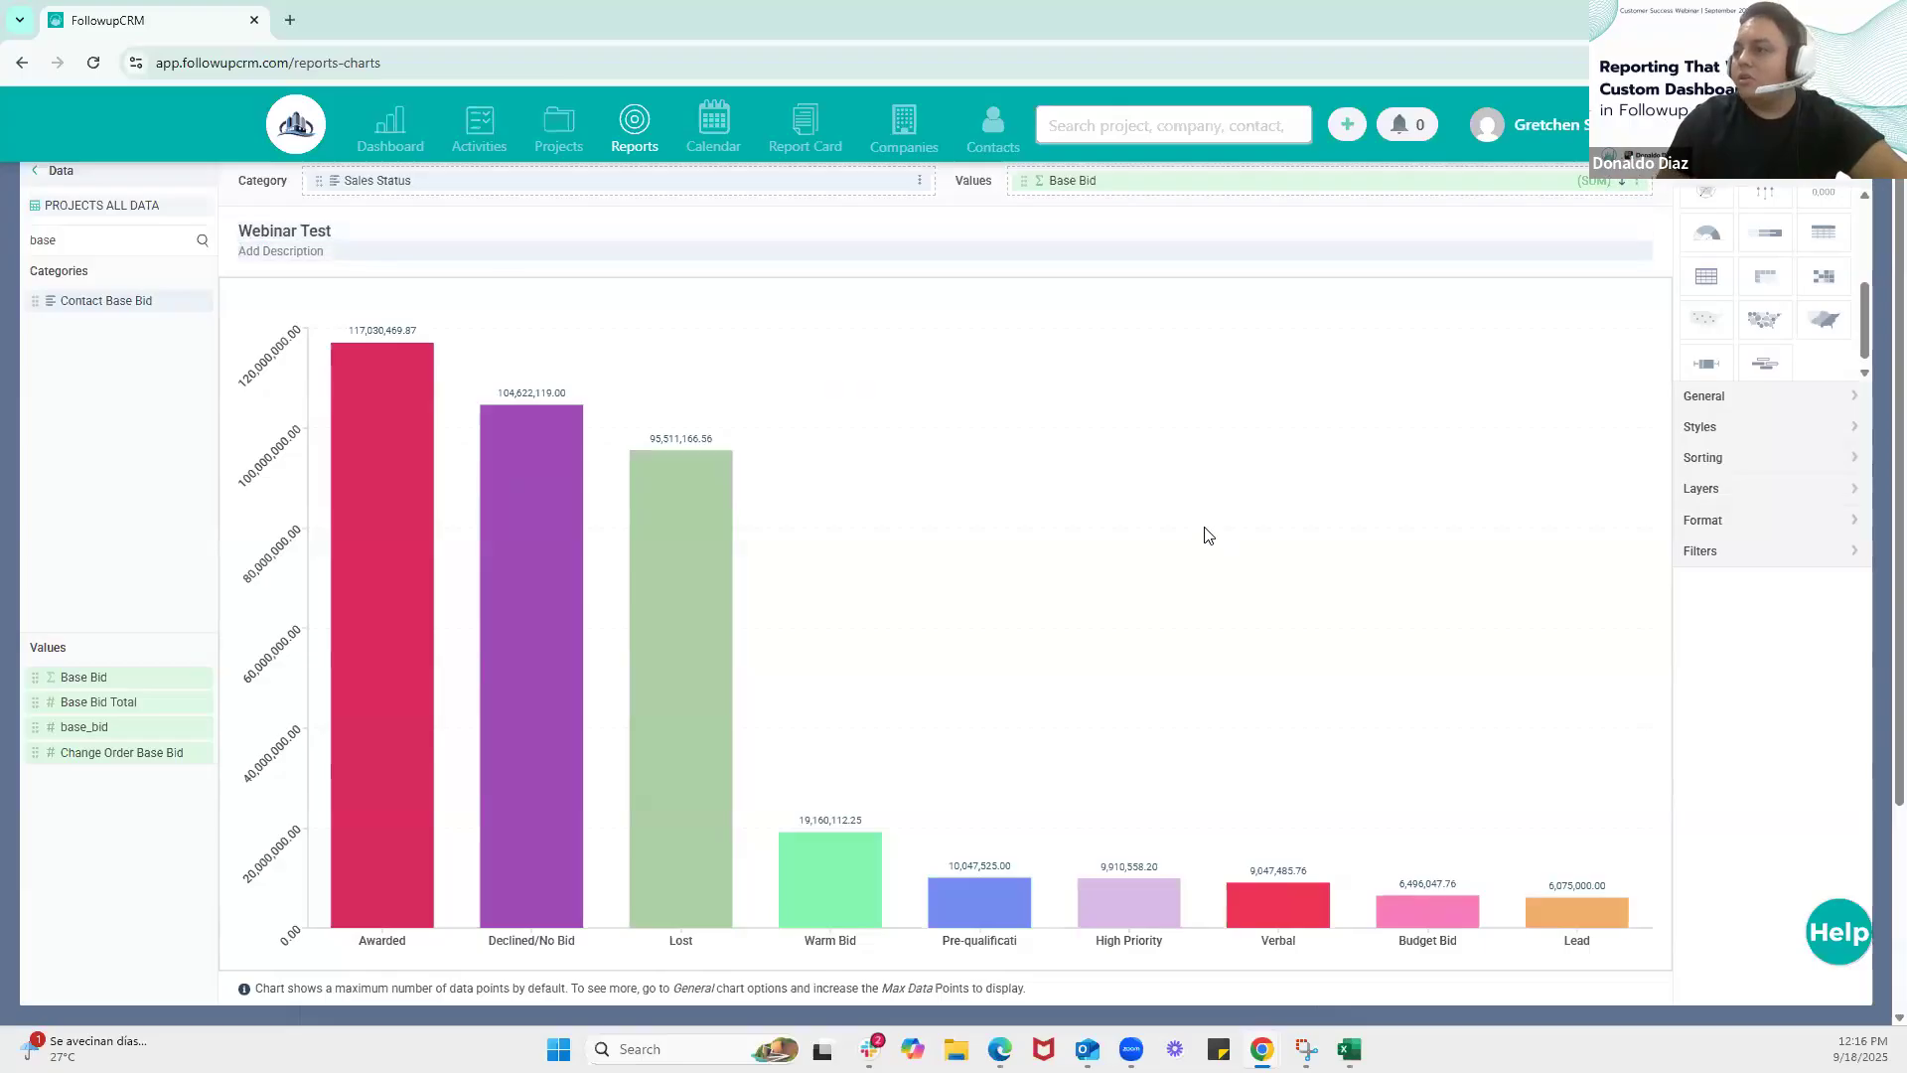
scroll(1237, 611, "down", 2)
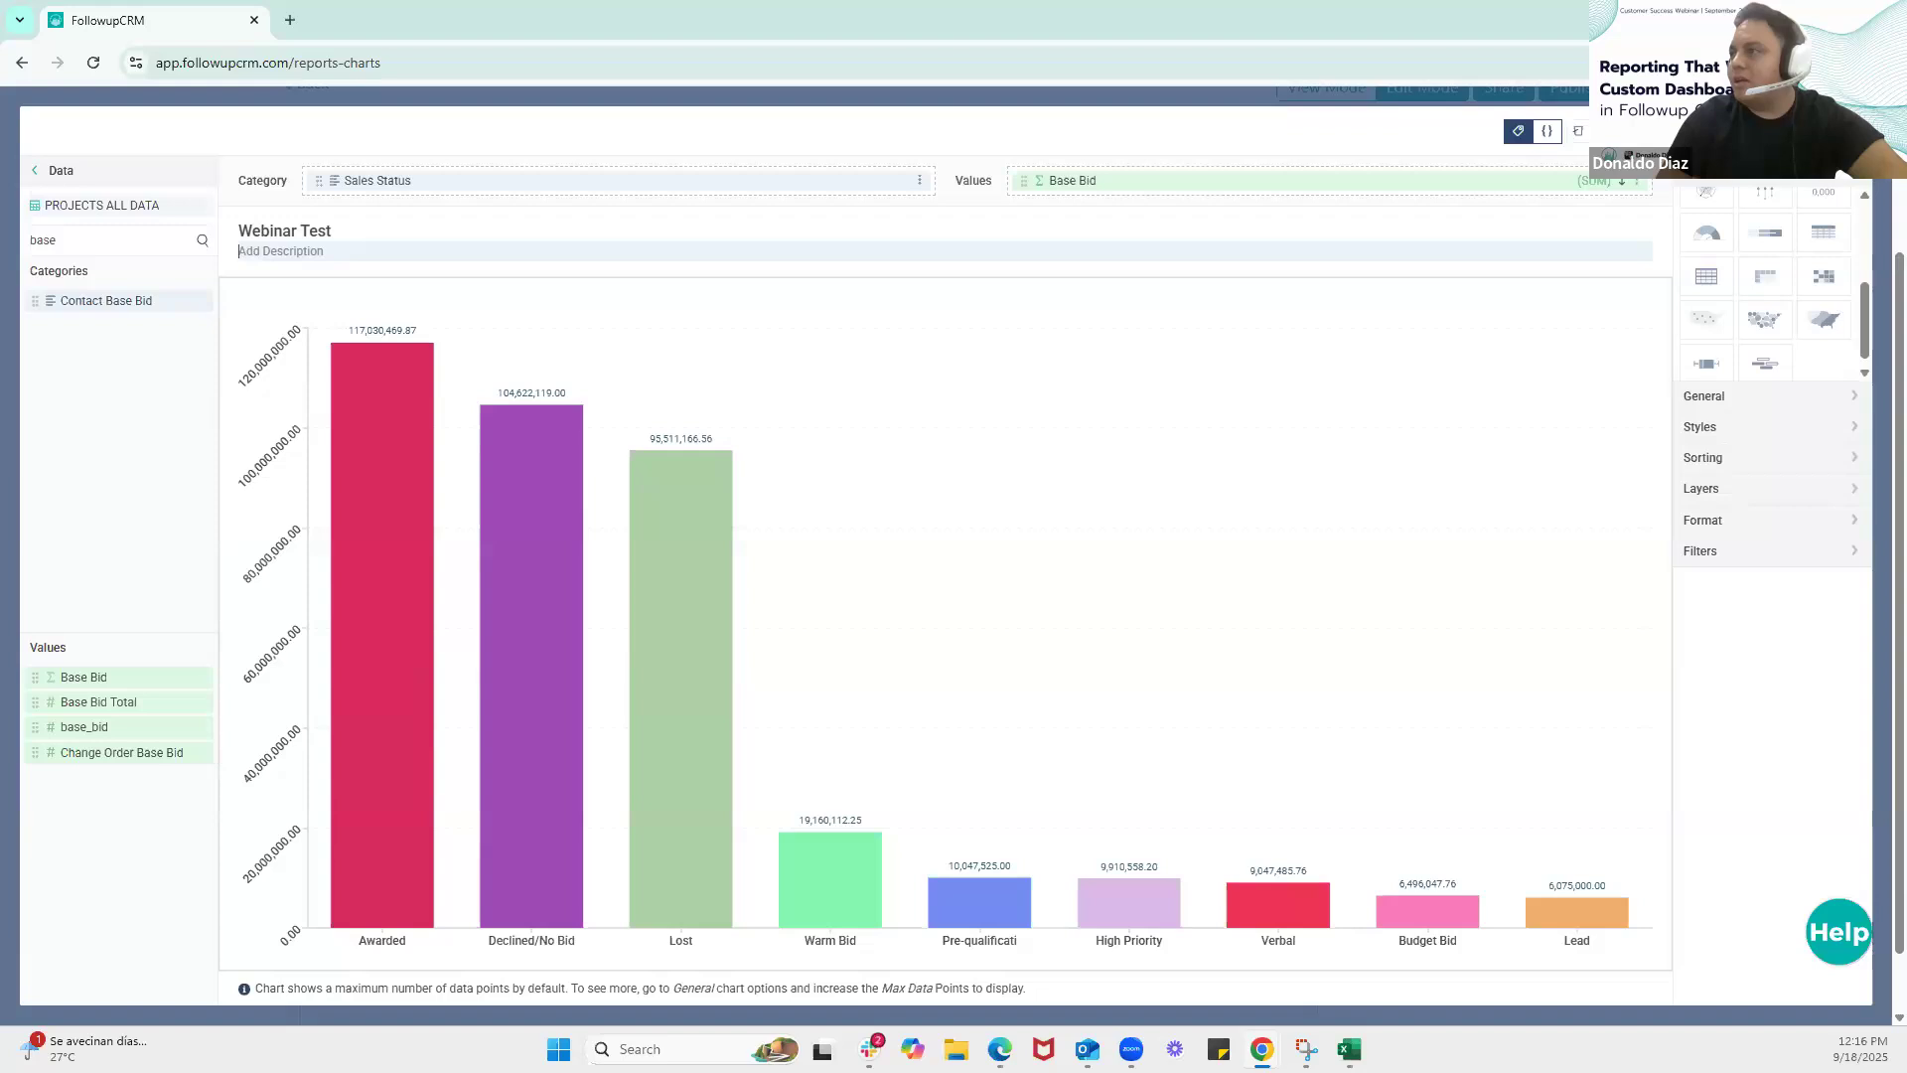
left_click(1825, 131)
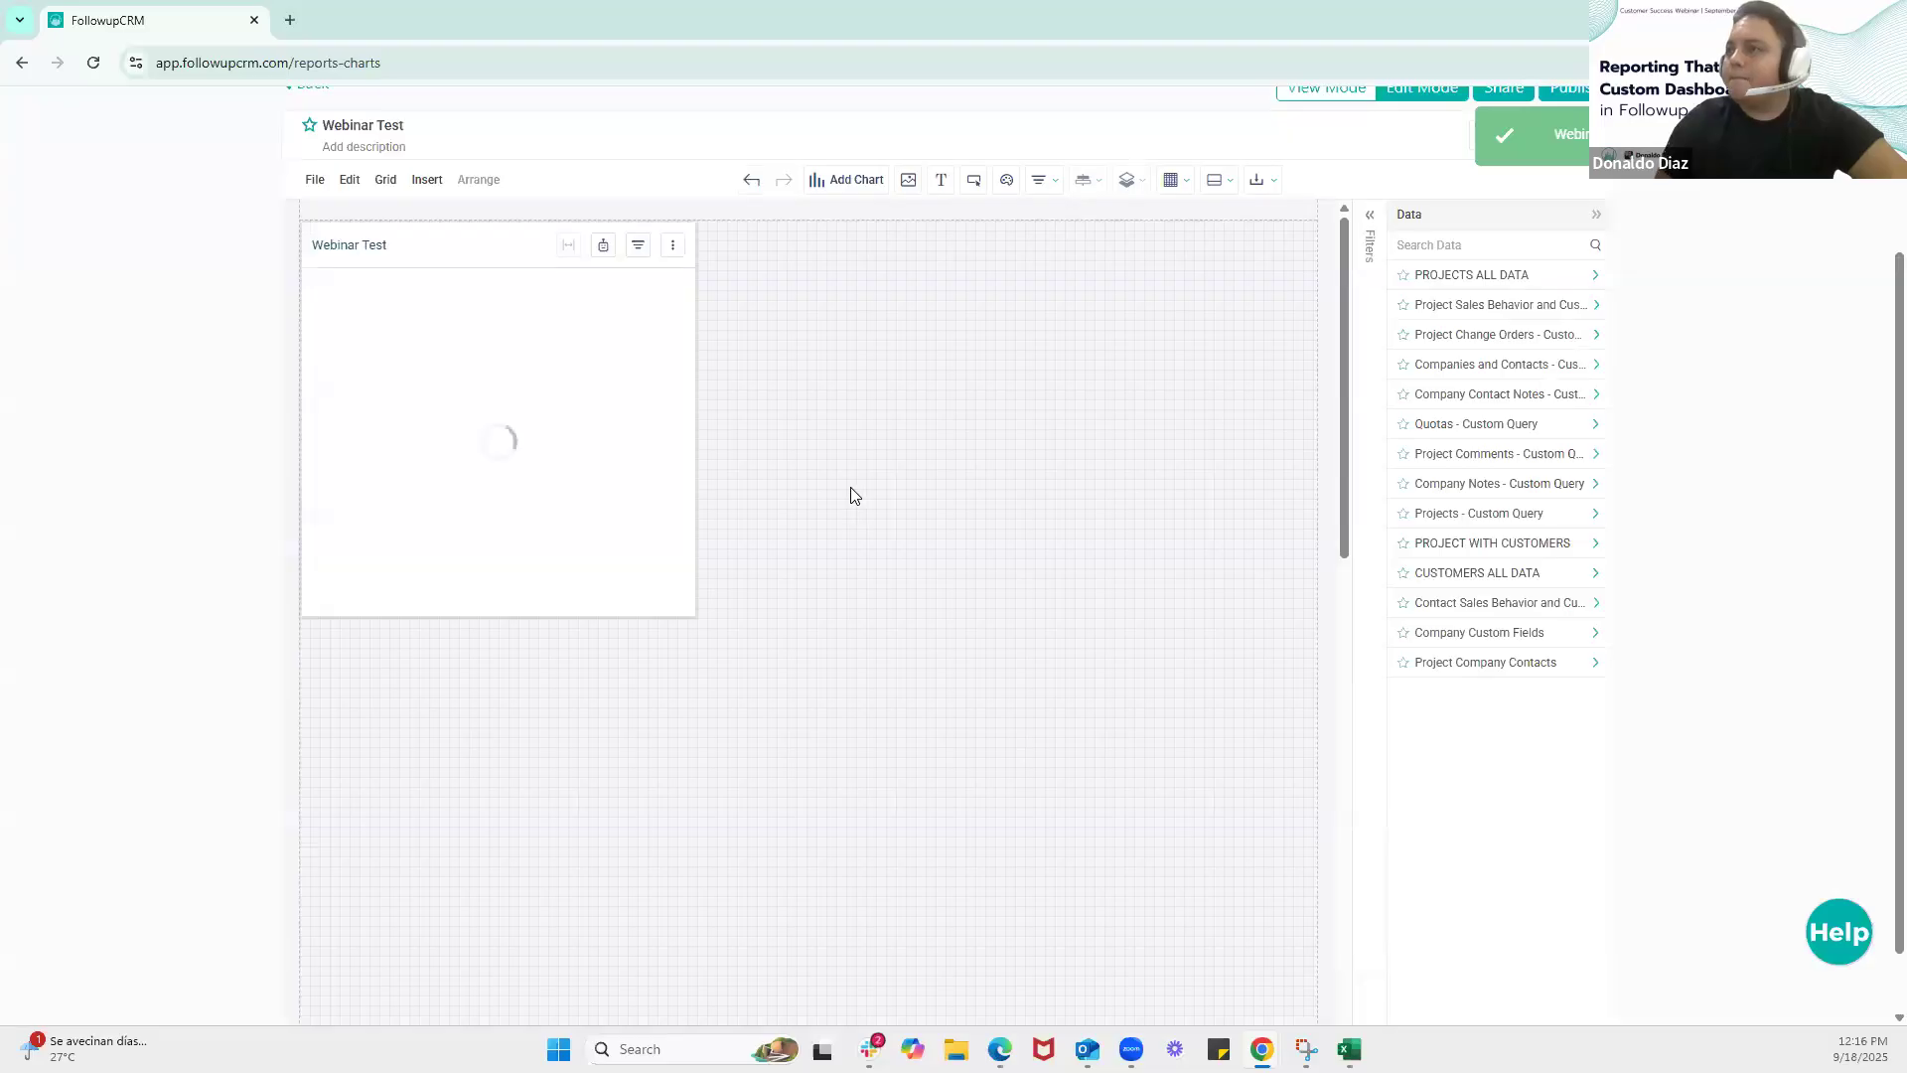
Enlarge the Webinar Test chart to nearly the full width of the report canvas and make it slightly taller
left_click(663, 378)
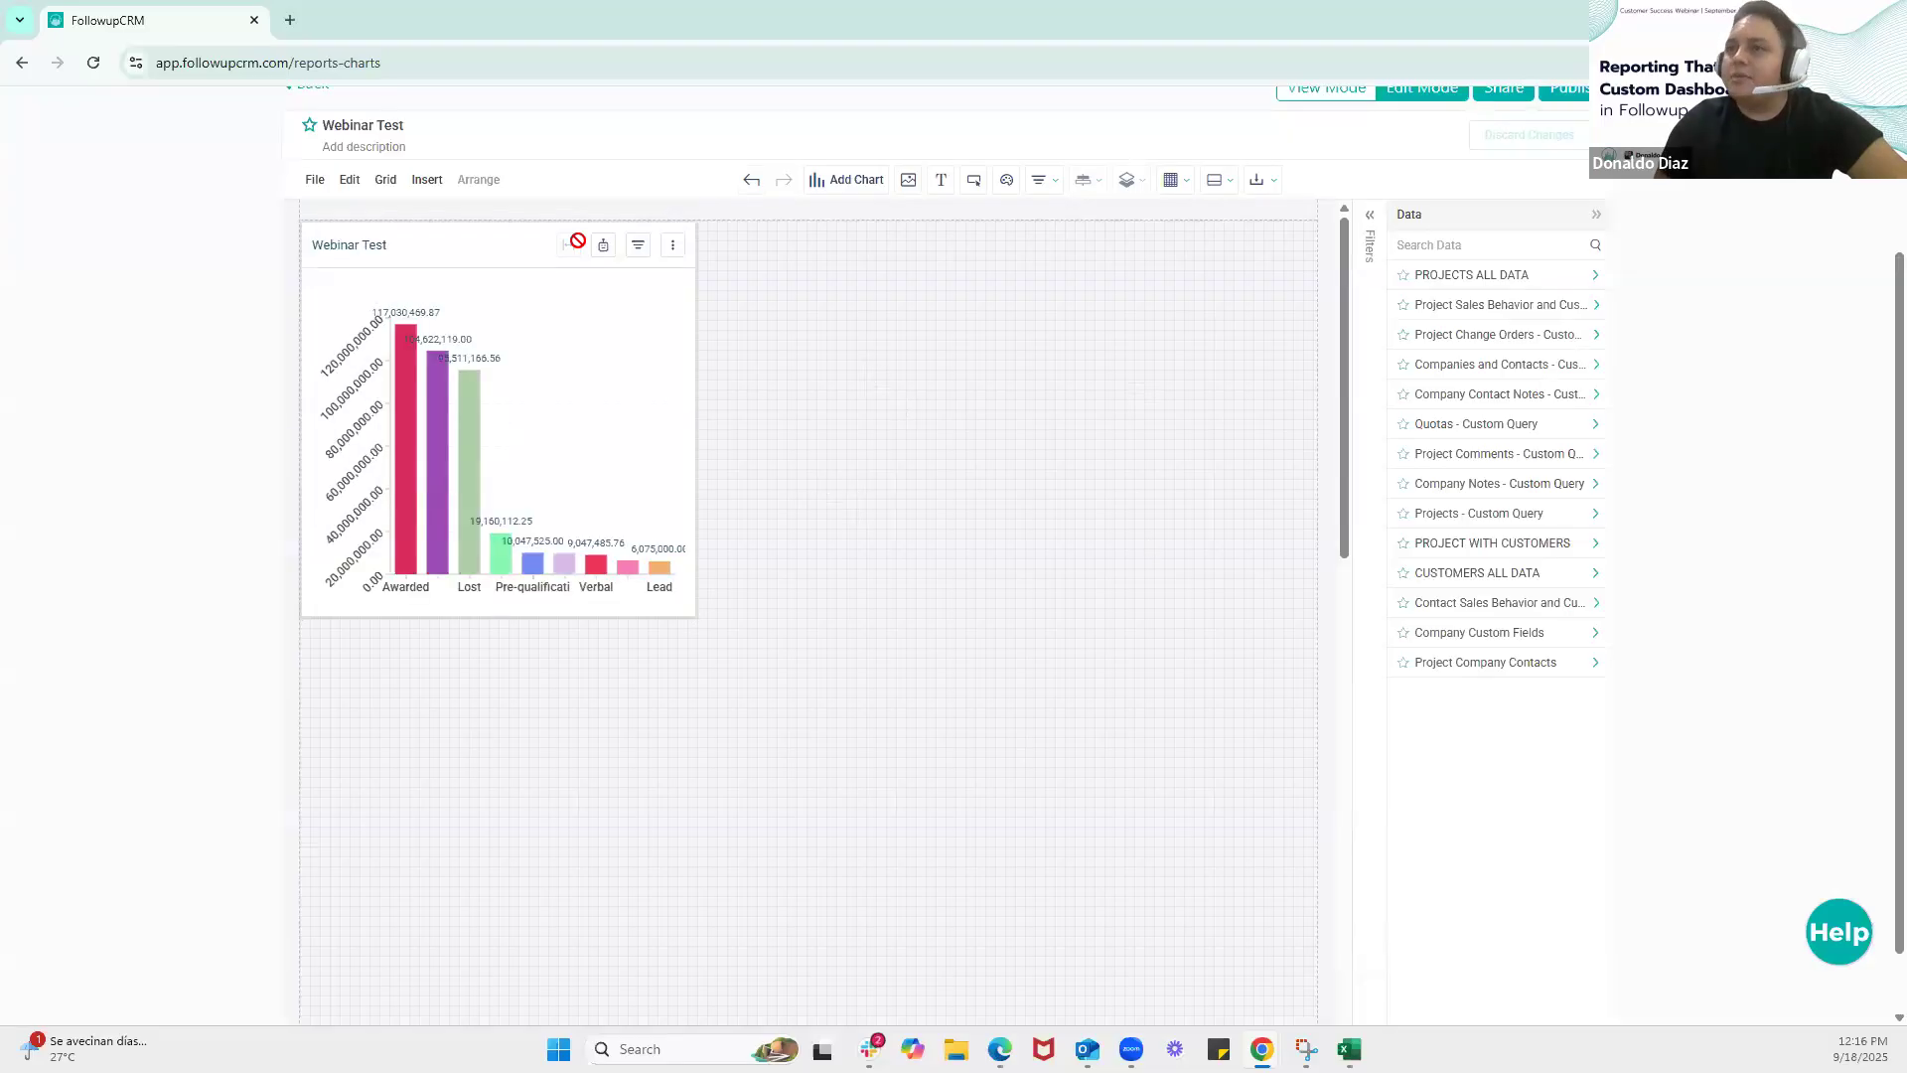
left_click_drag(696, 418, 987, 434)
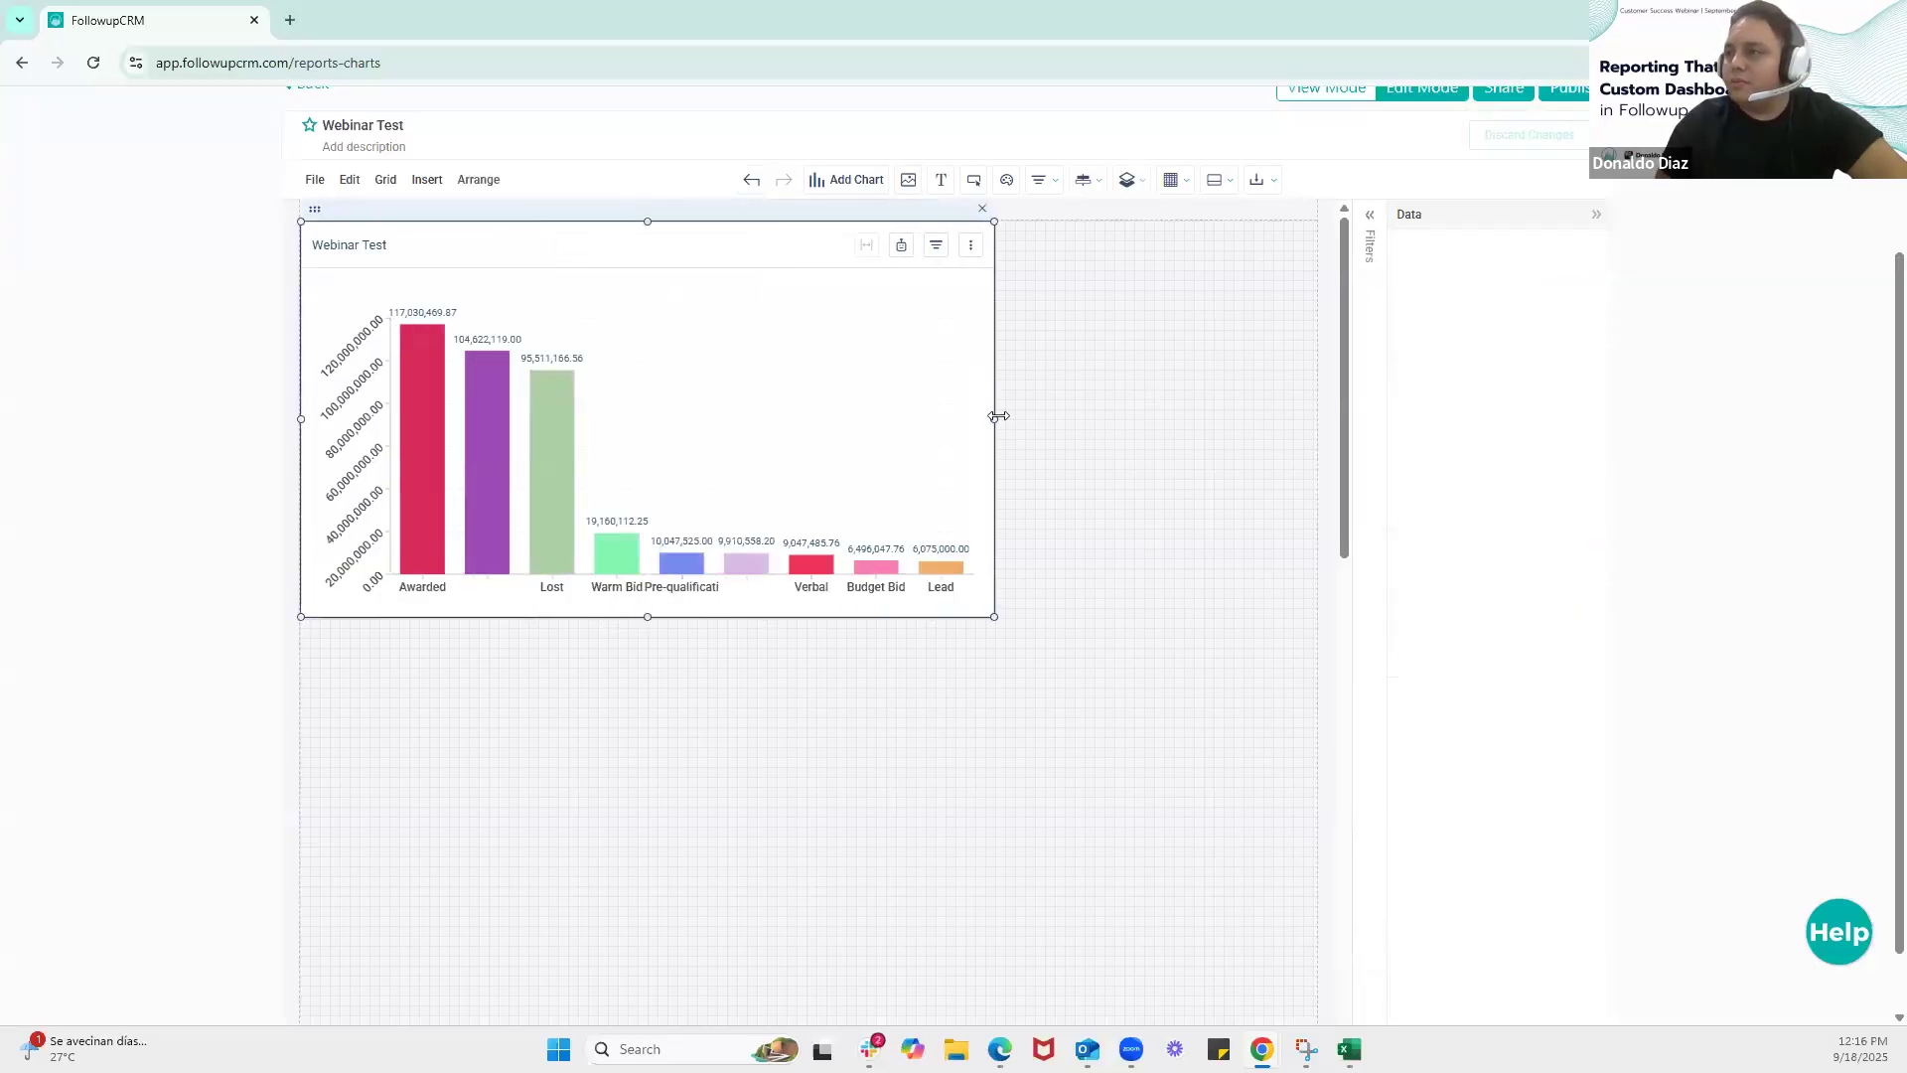
left_click_drag(1118, 430, 1292, 419)
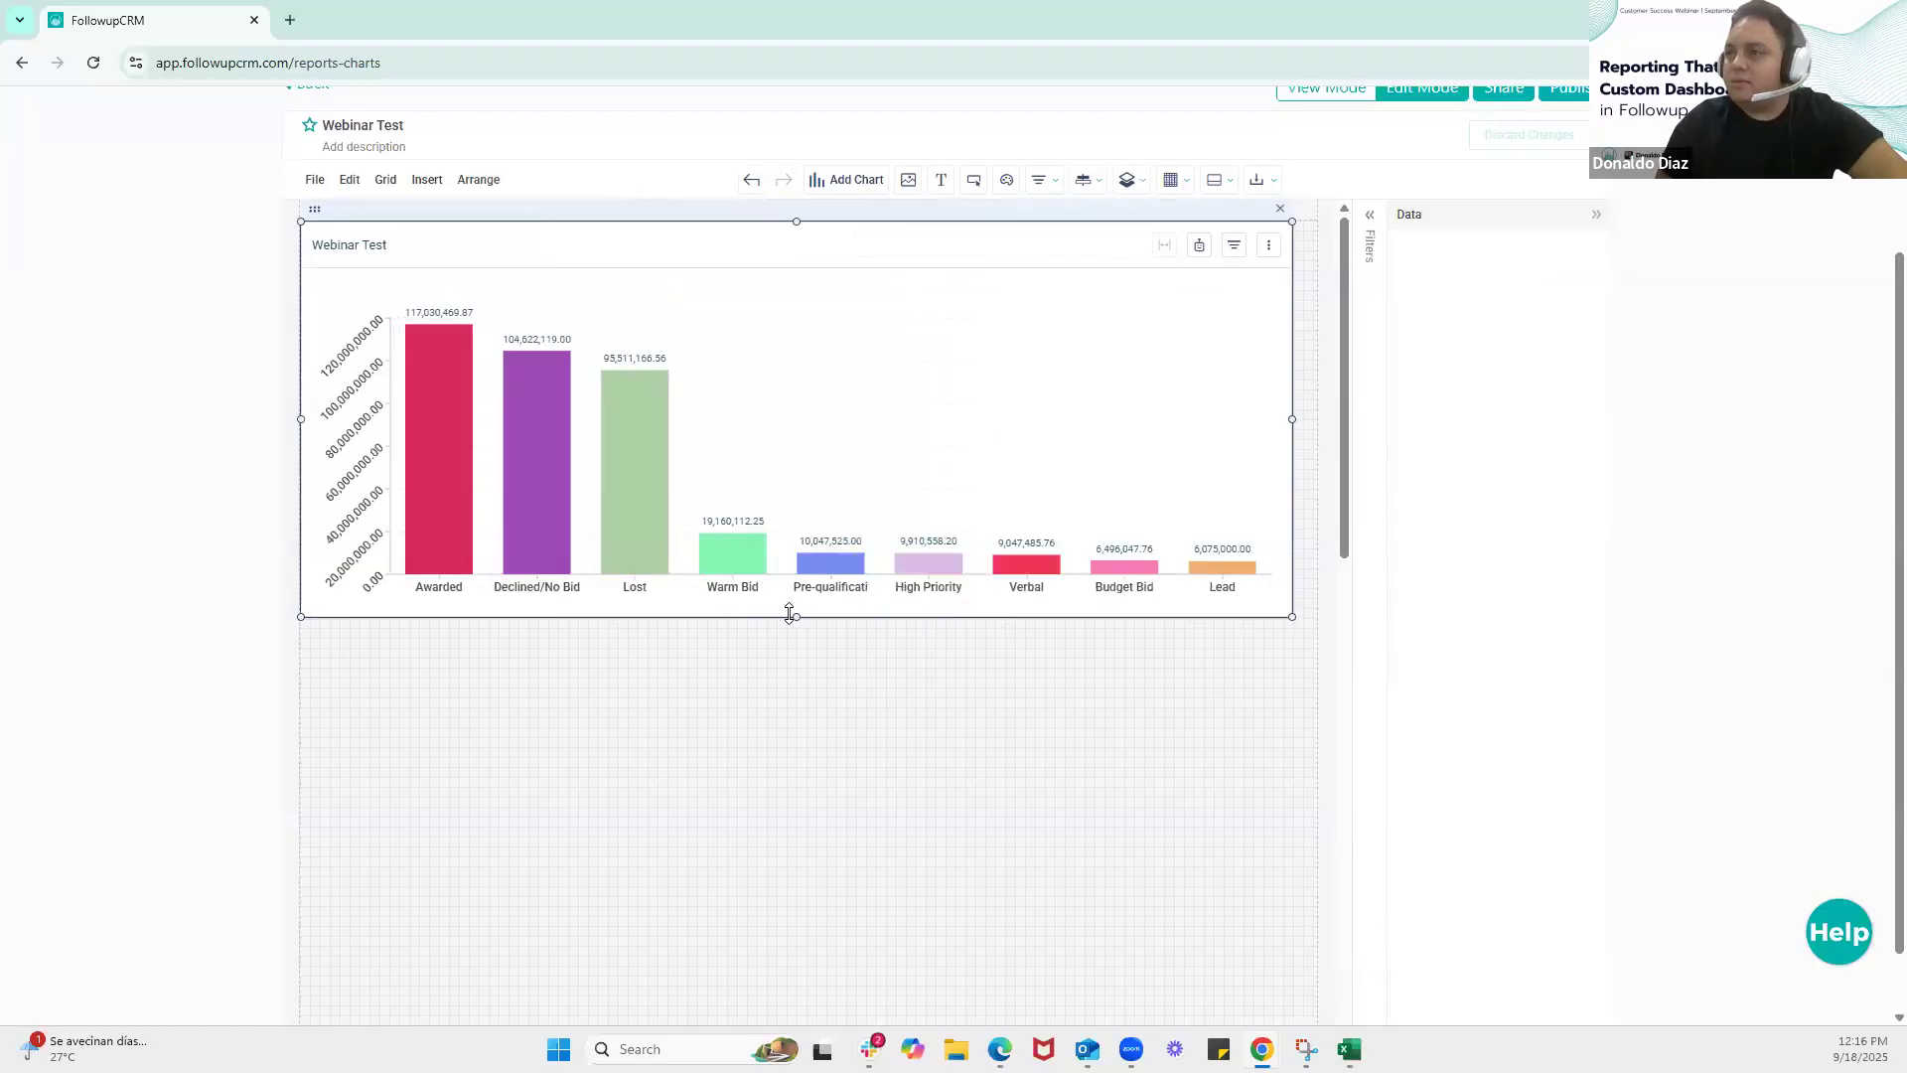
left_click_drag(797, 617, 795, 658)
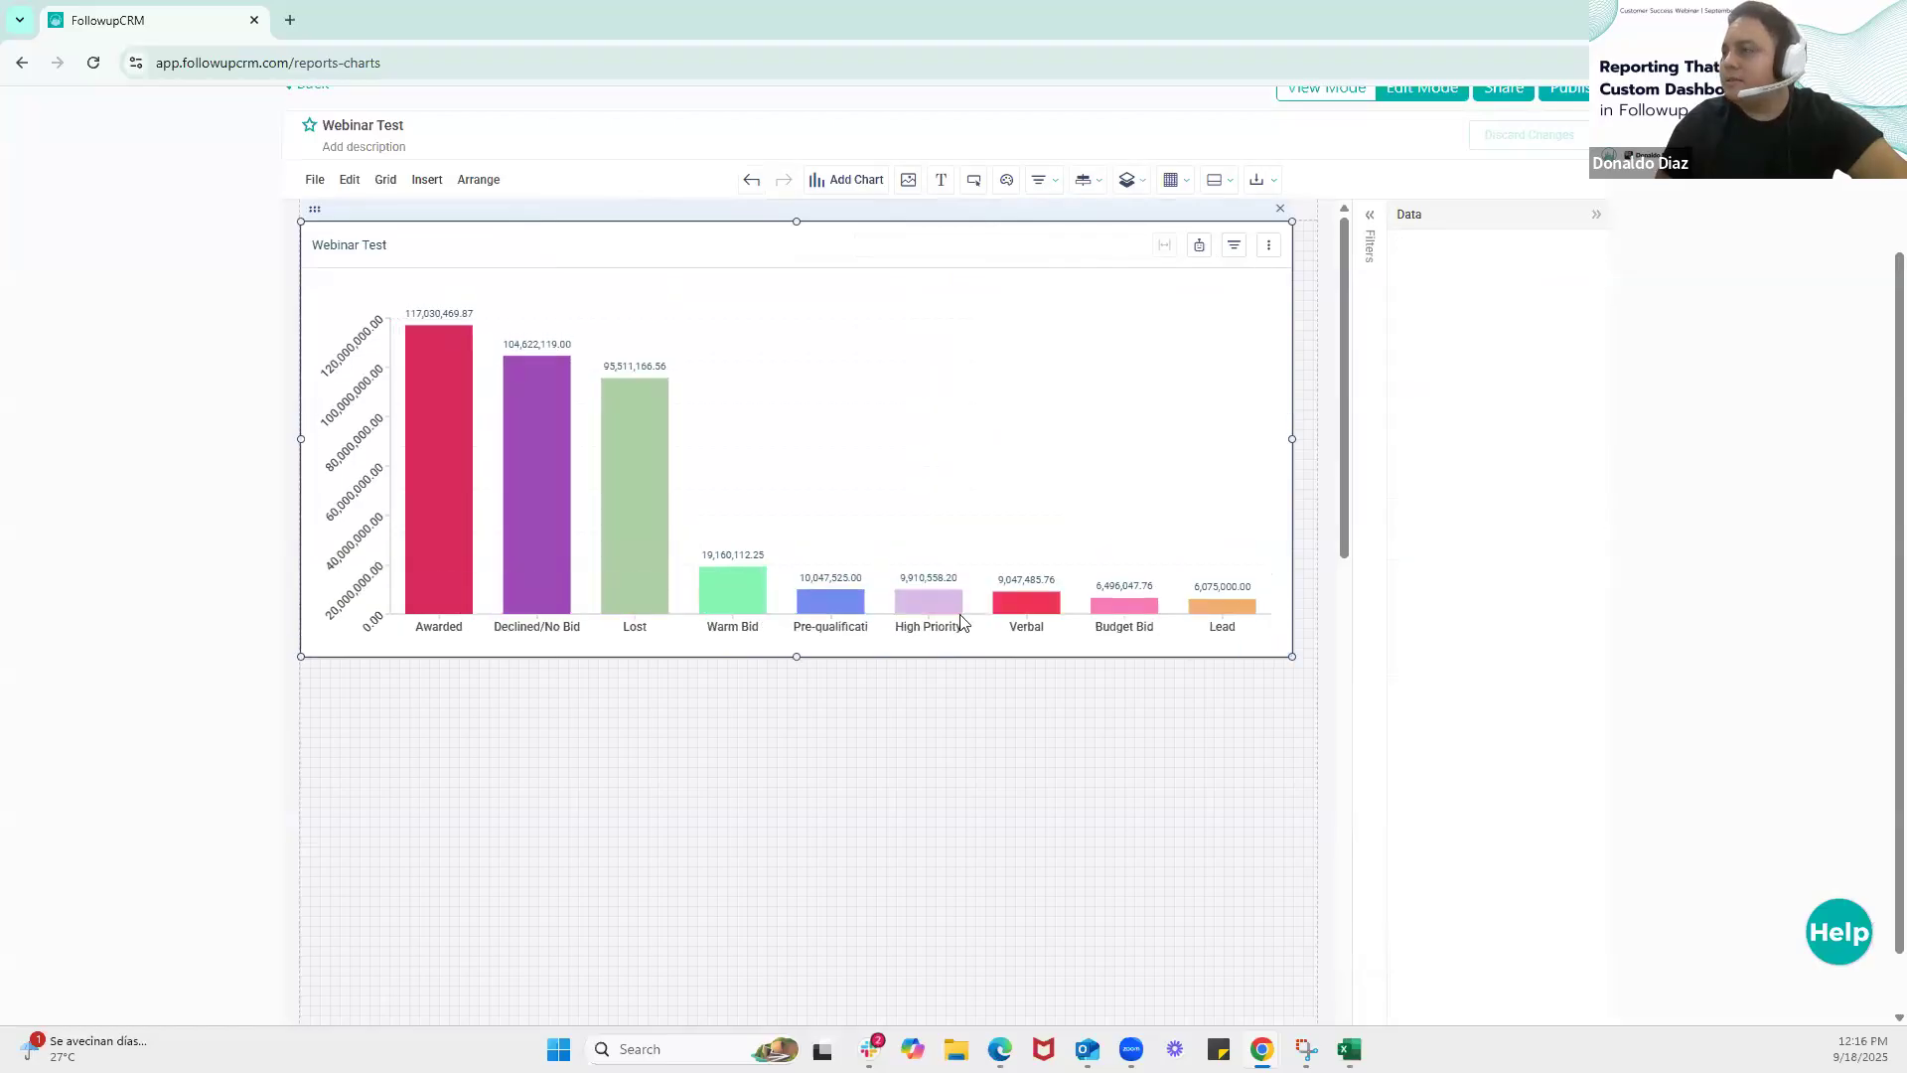
left_click_drag(1291, 438, 1313, 439)
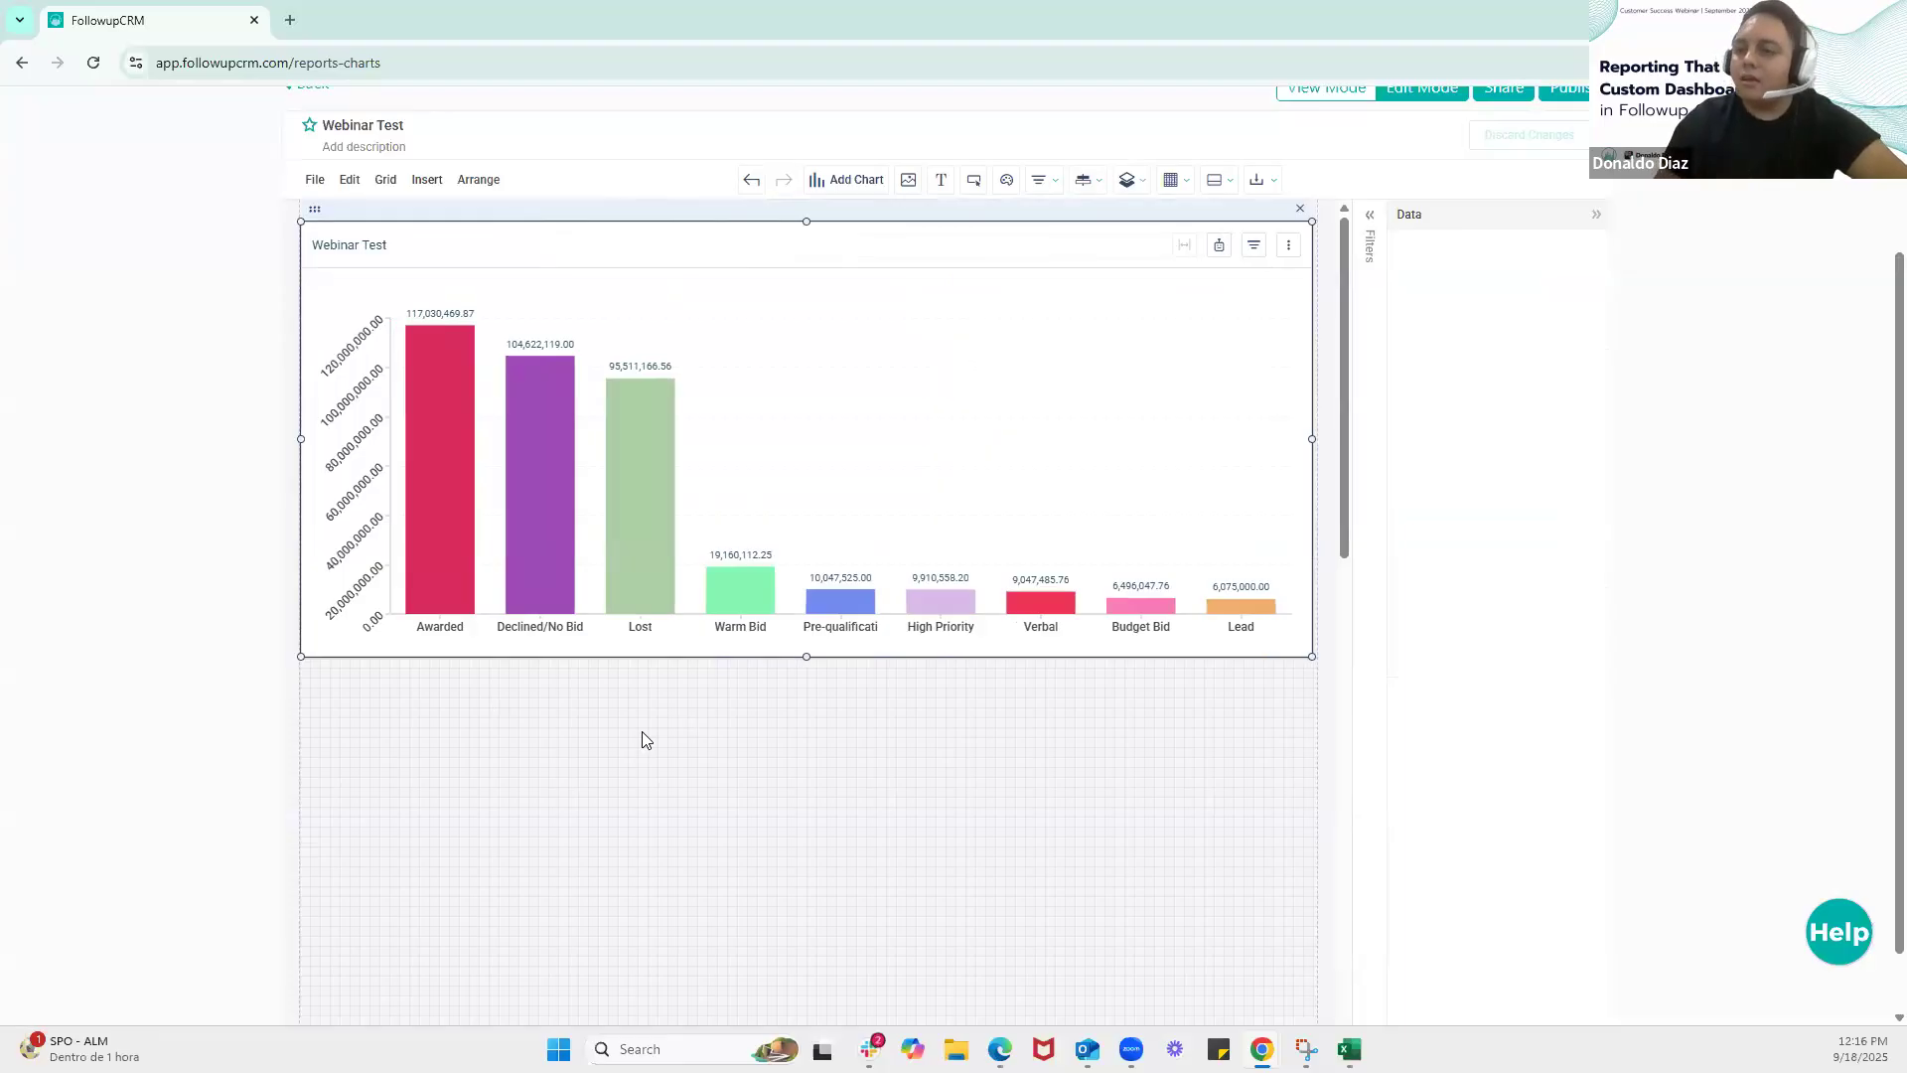
Add a second chart based on the PROJECTS ALL DATA dataset and set its type to Table
left_click(864, 181)
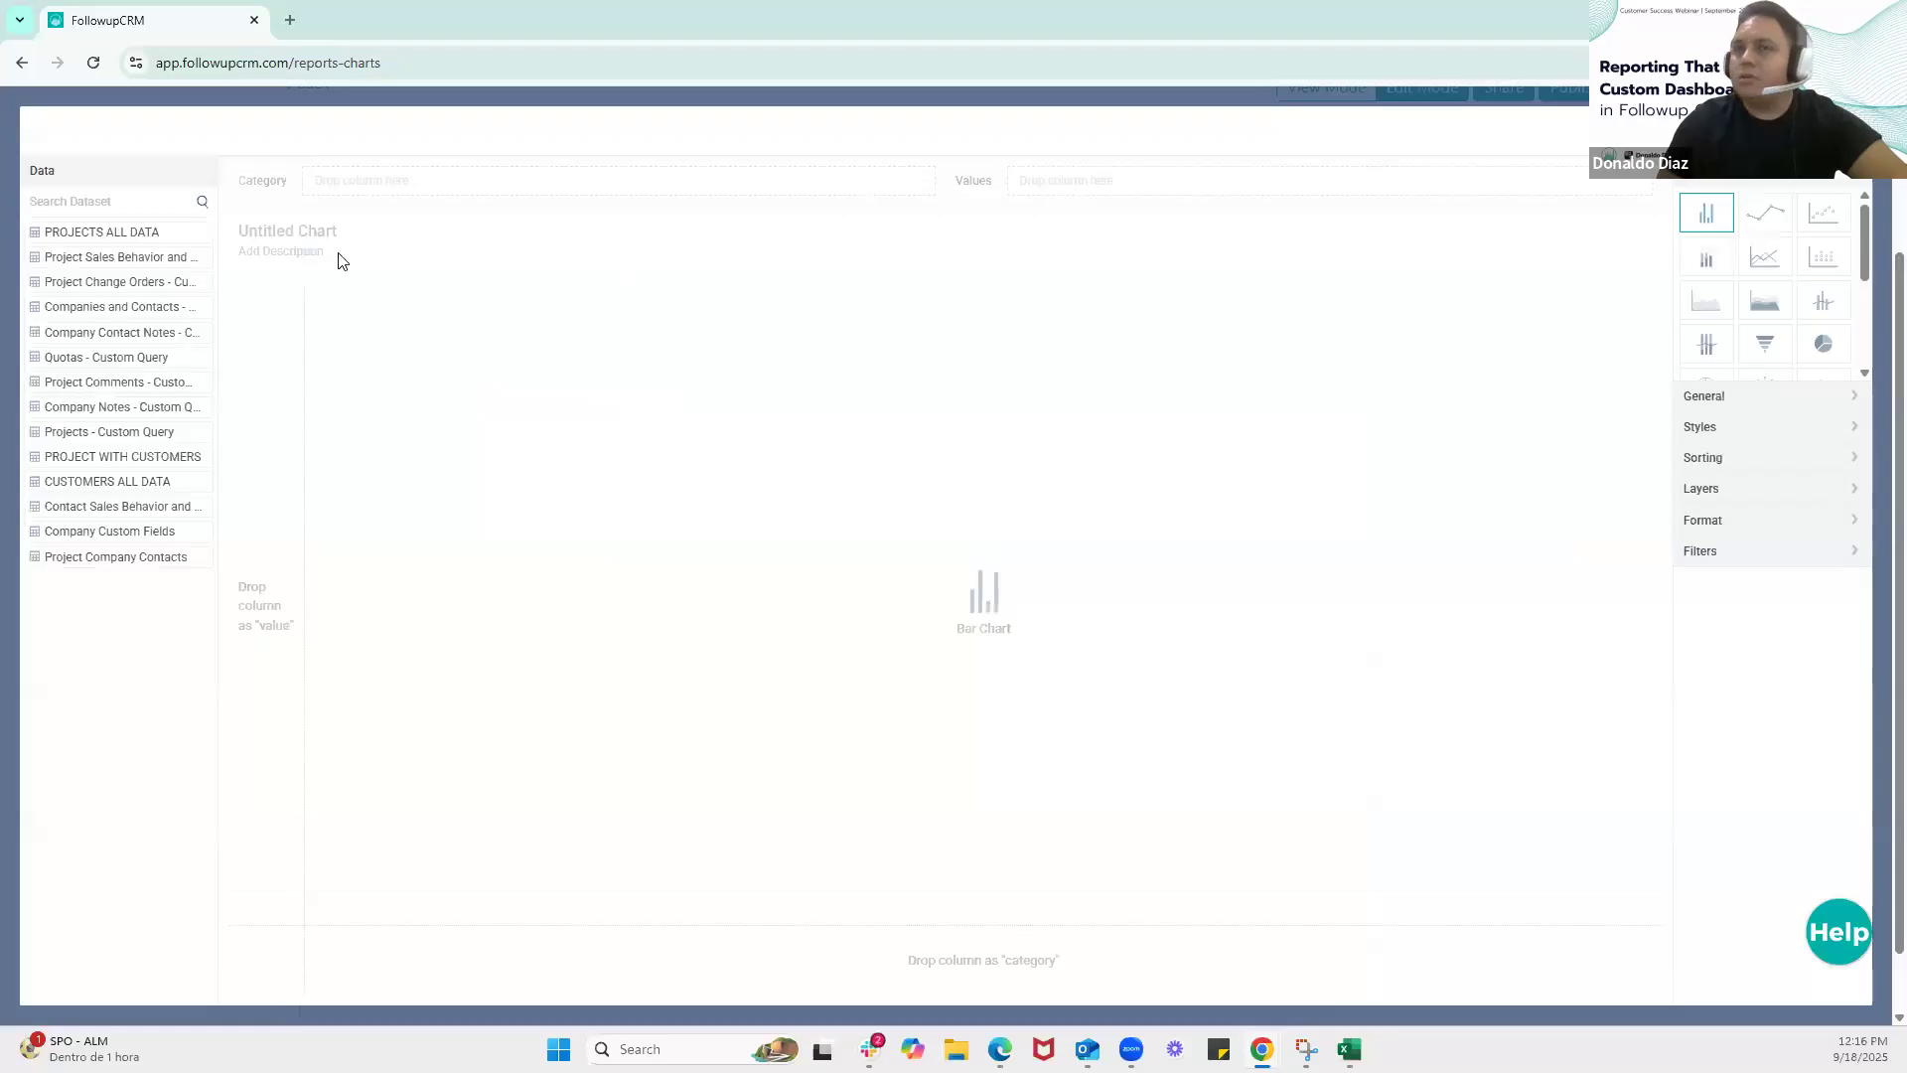
left_click(124, 234)
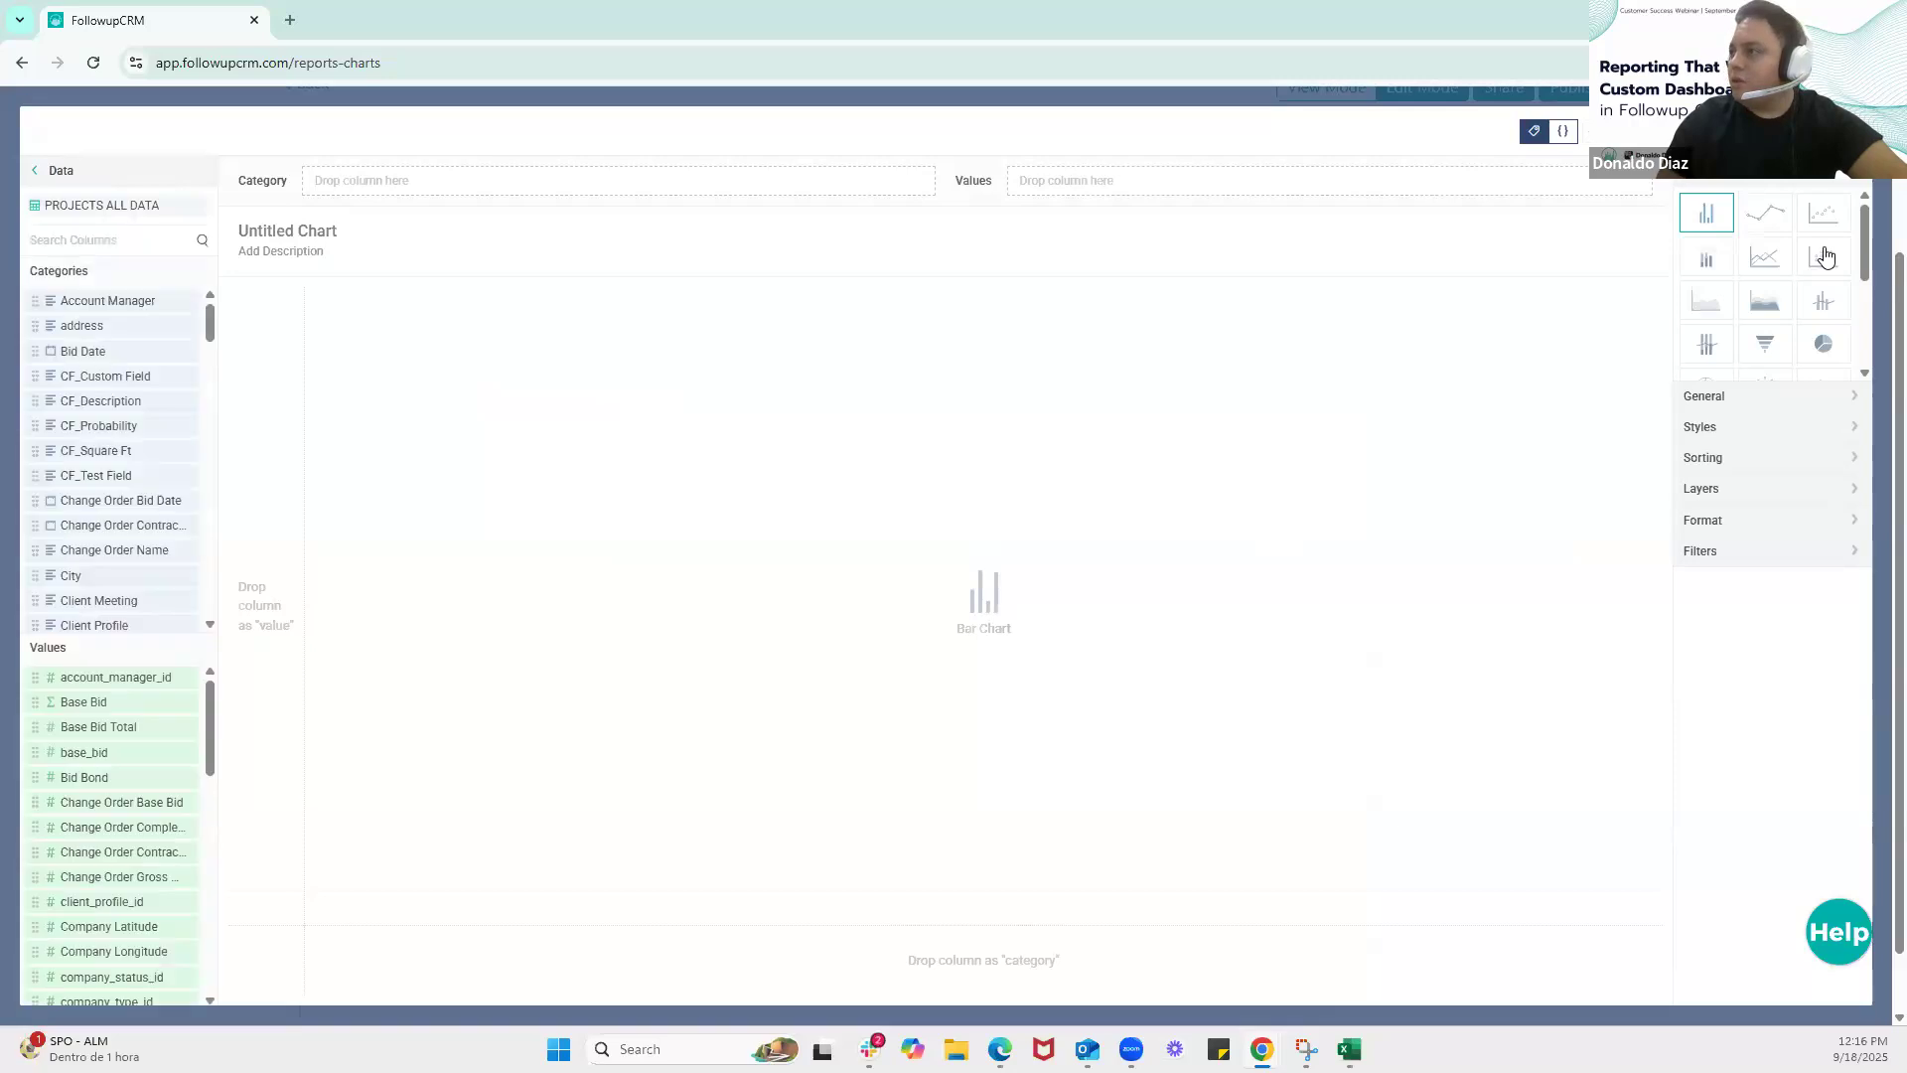
scroll(1830, 258, "down", 3)
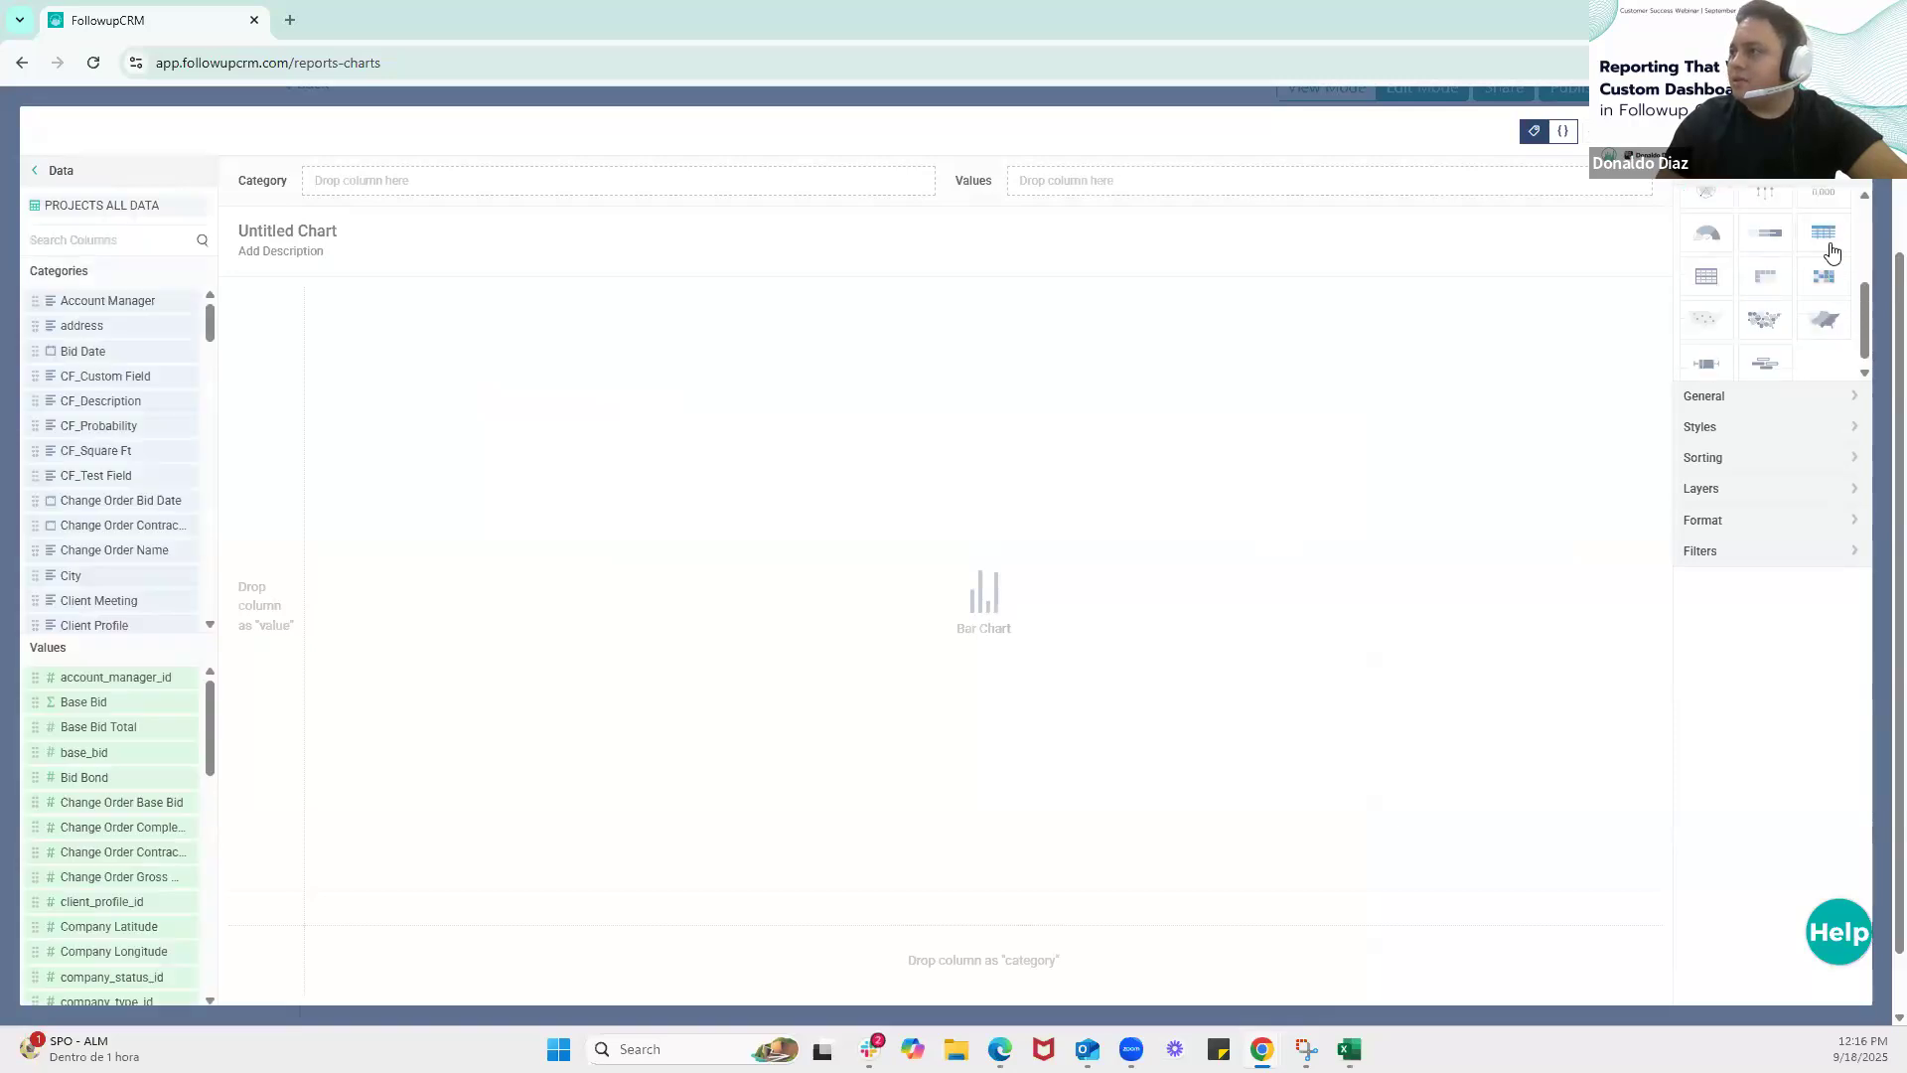
left_click(1831, 245)
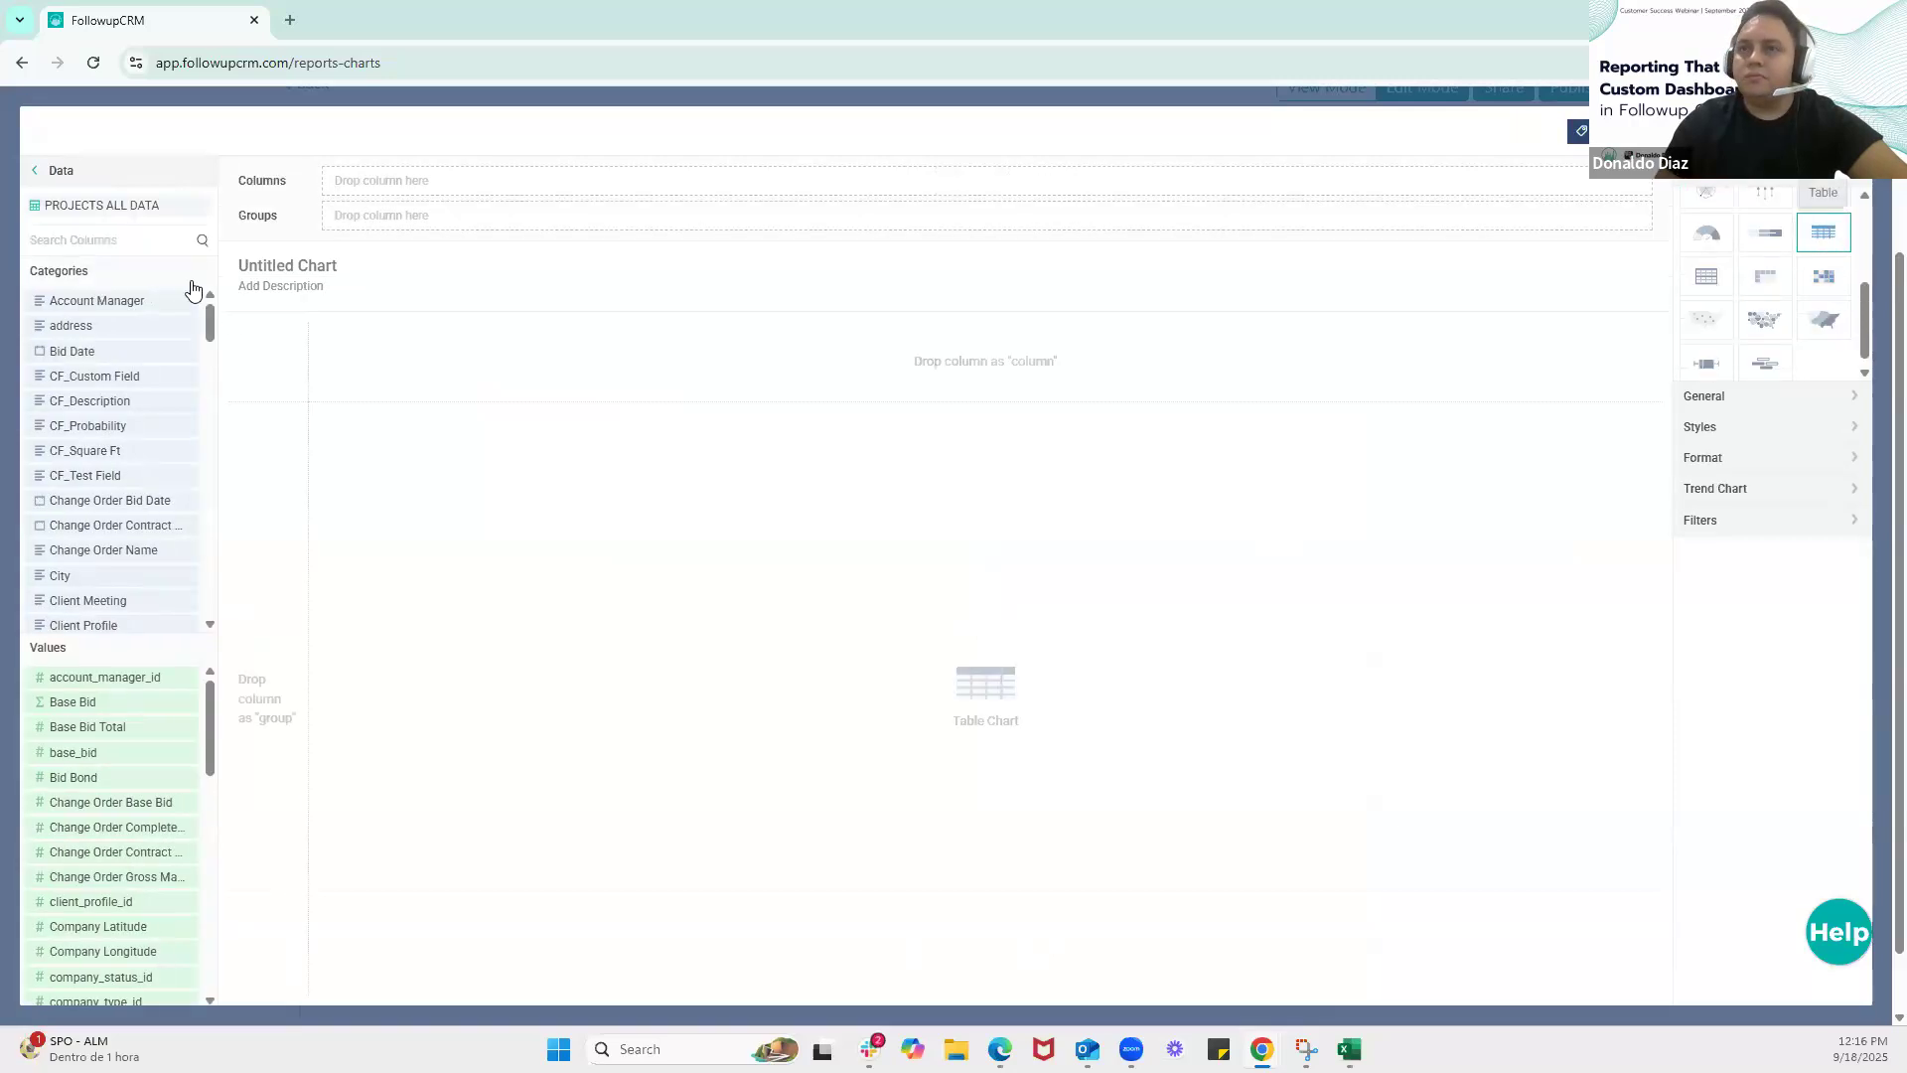
Search the dataset columns for "sales" and add Sales Status to the table's groups
left_click(115, 234)
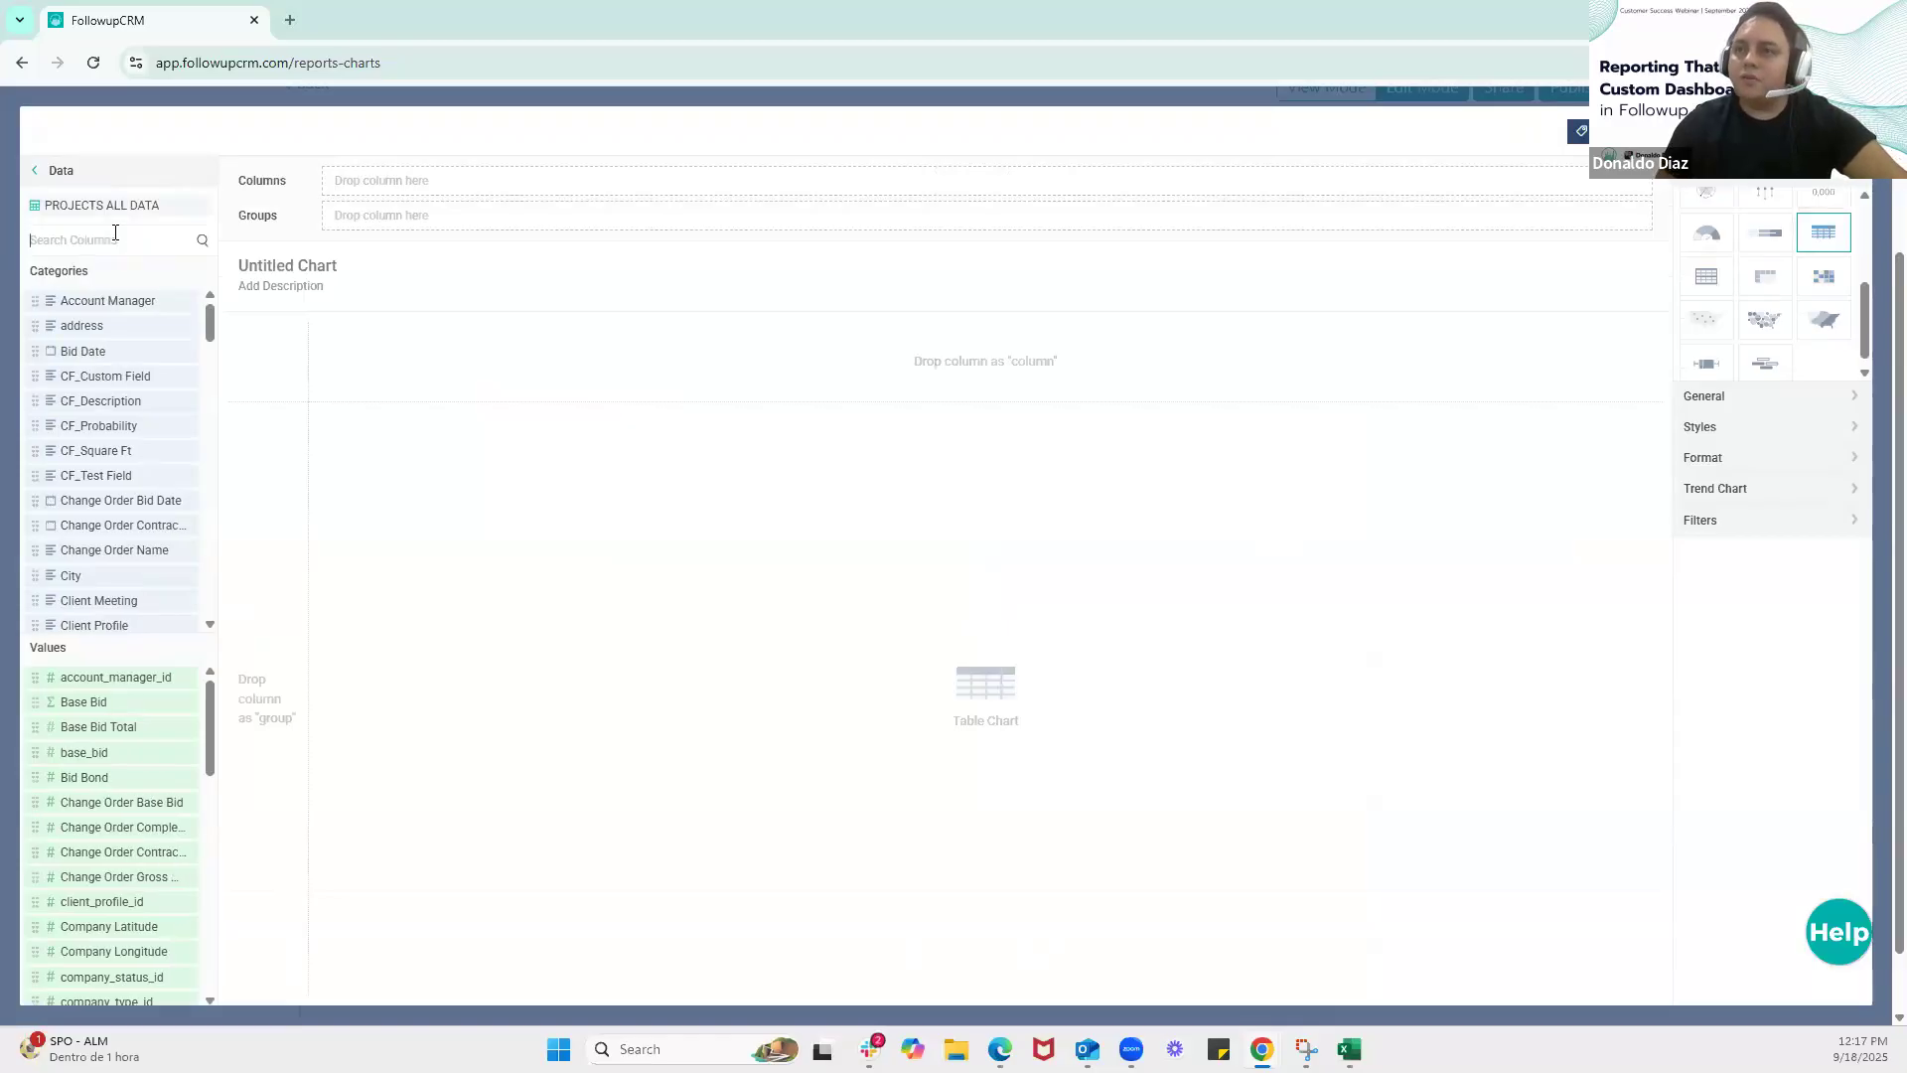
type("sales")
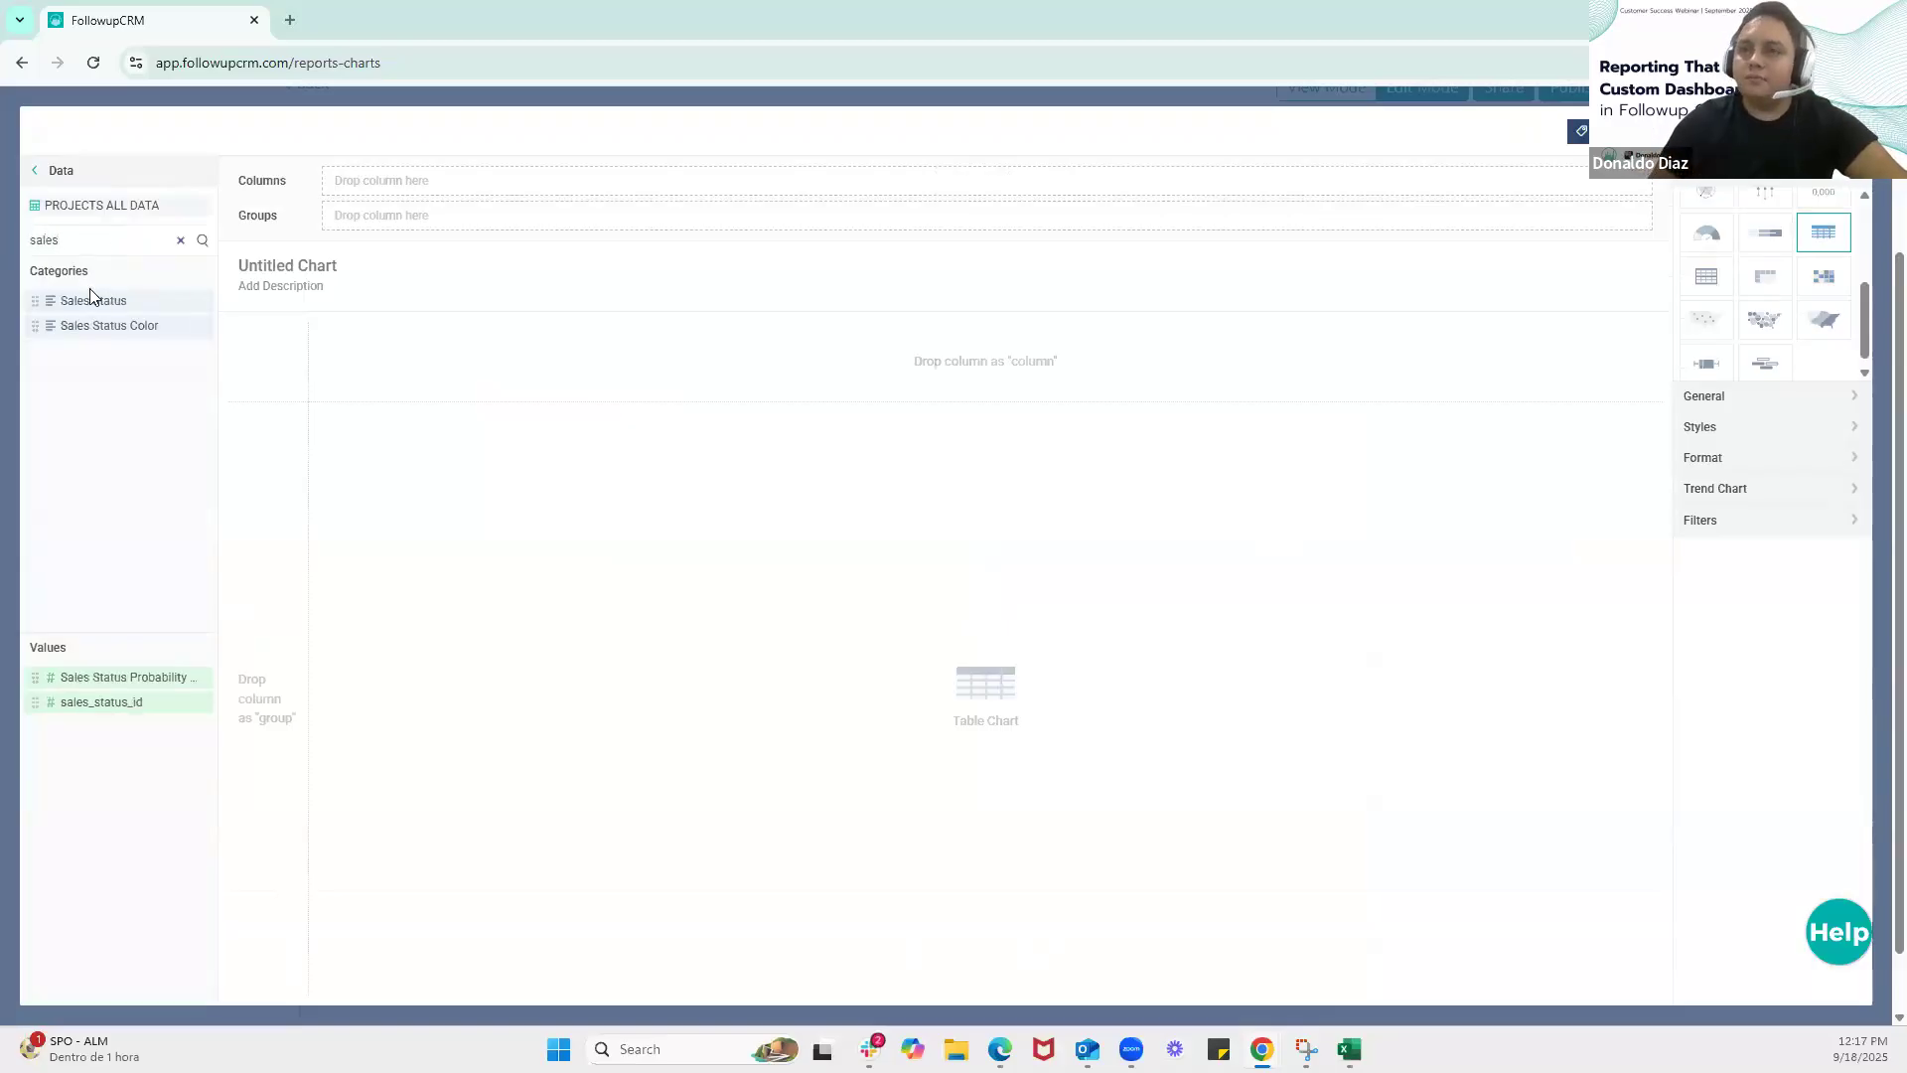
left_click_drag(99, 300, 447, 215)
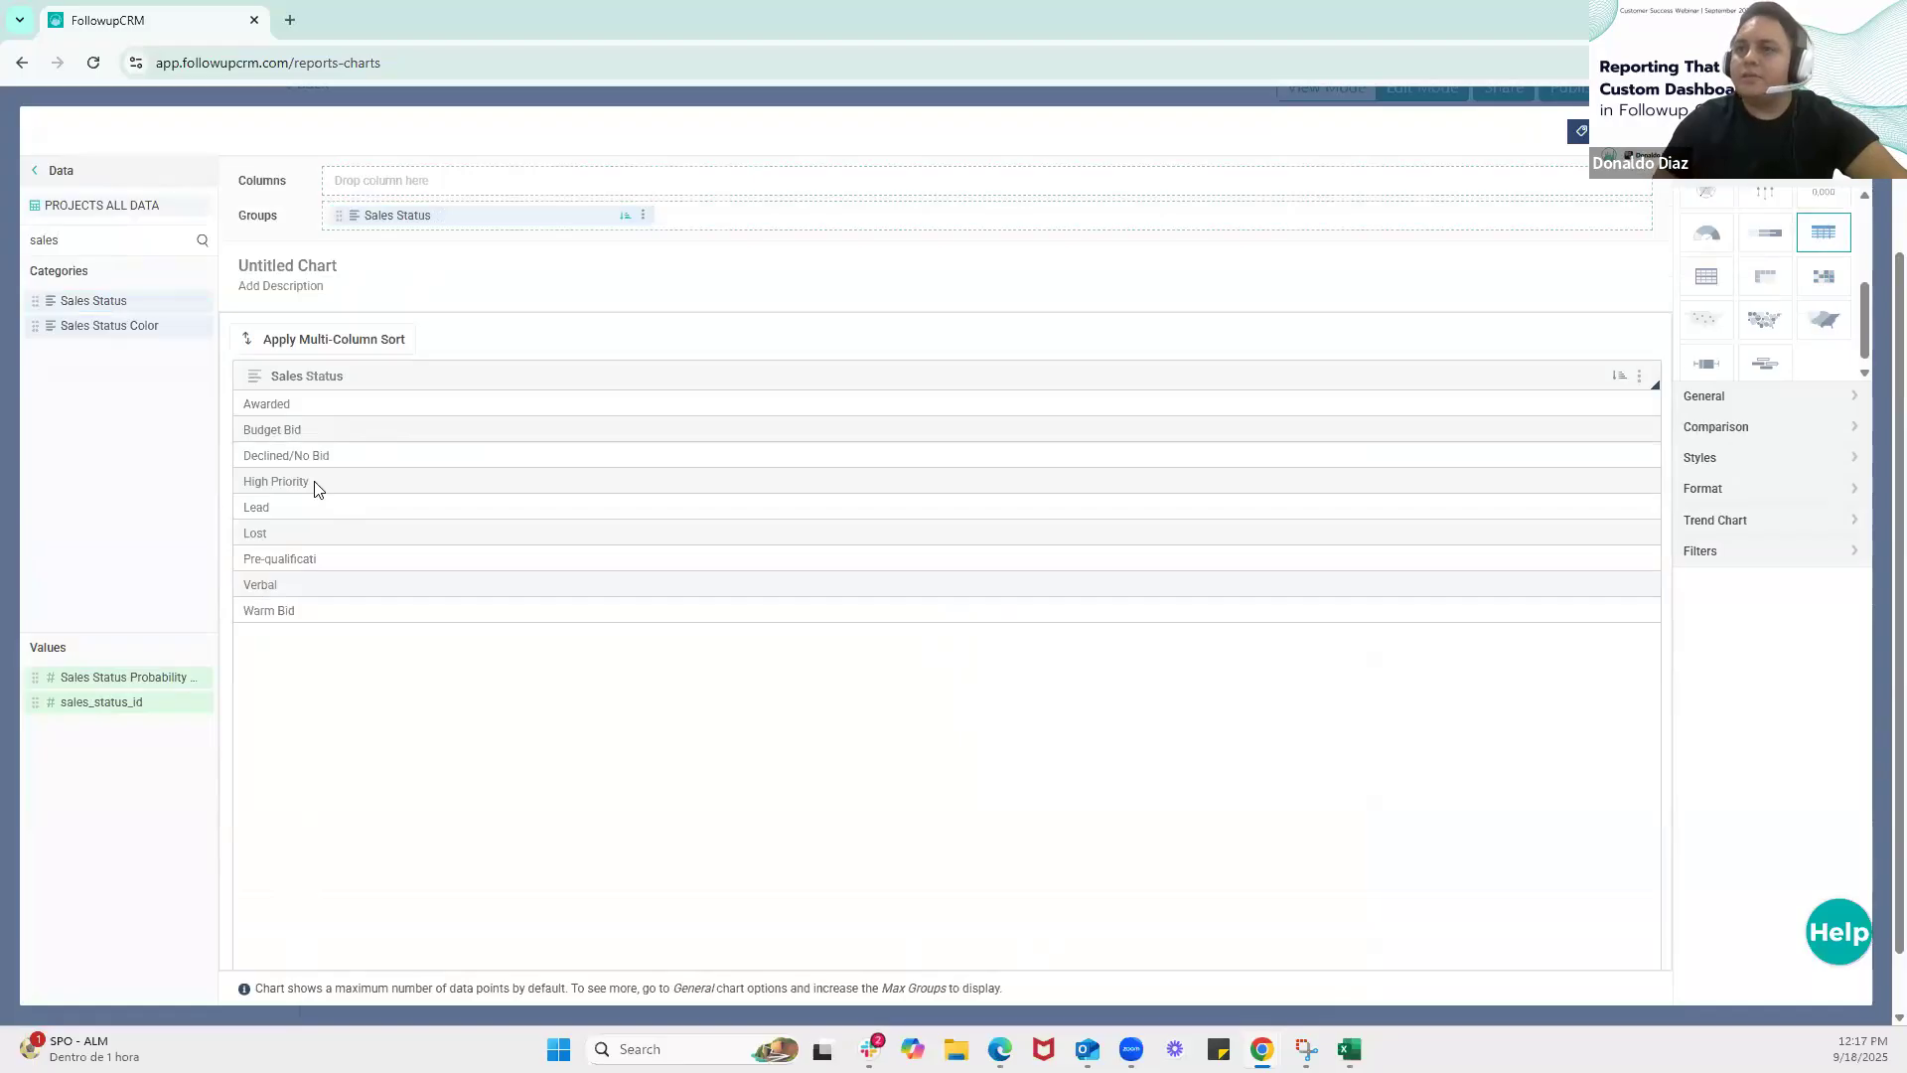
Search the dataset columns for "project" and add Project Name to the table's groups, placed before Sales Status
double_click(83, 239)
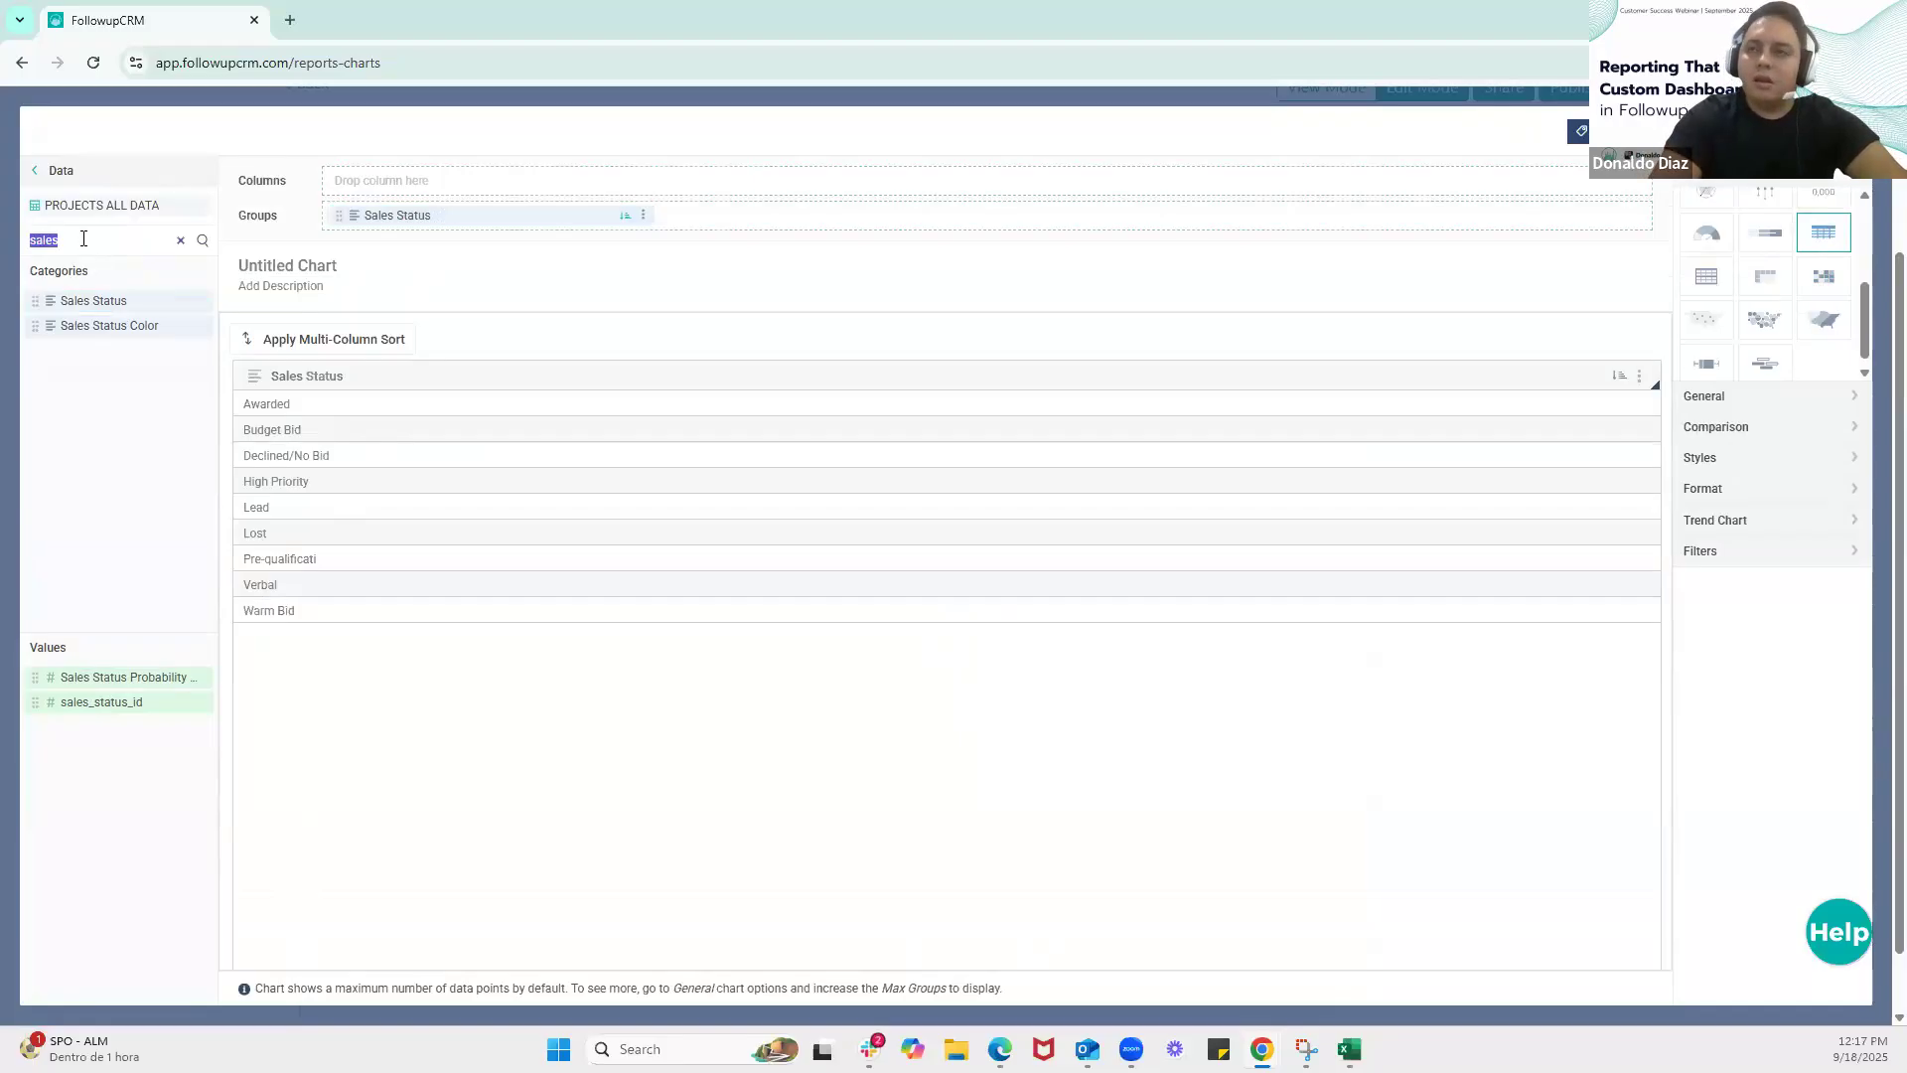
type("proje")
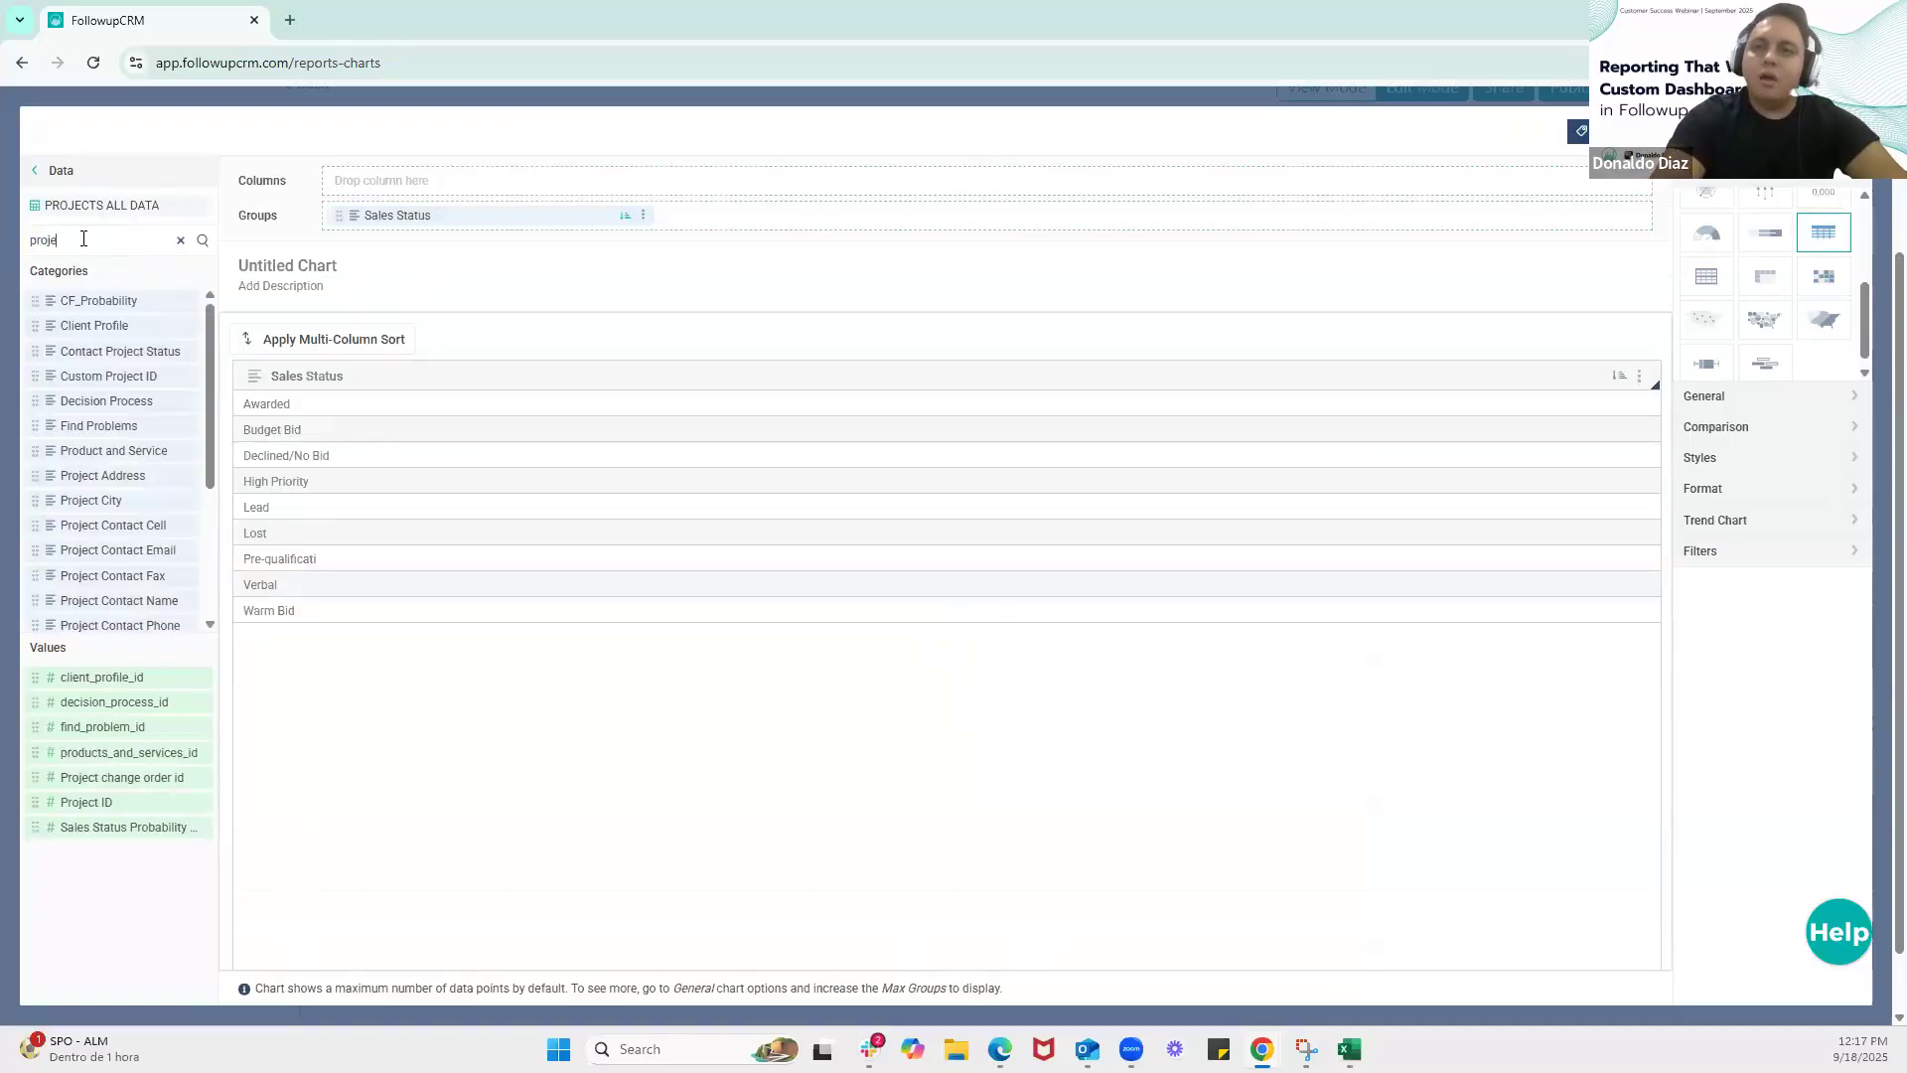
type("ct")
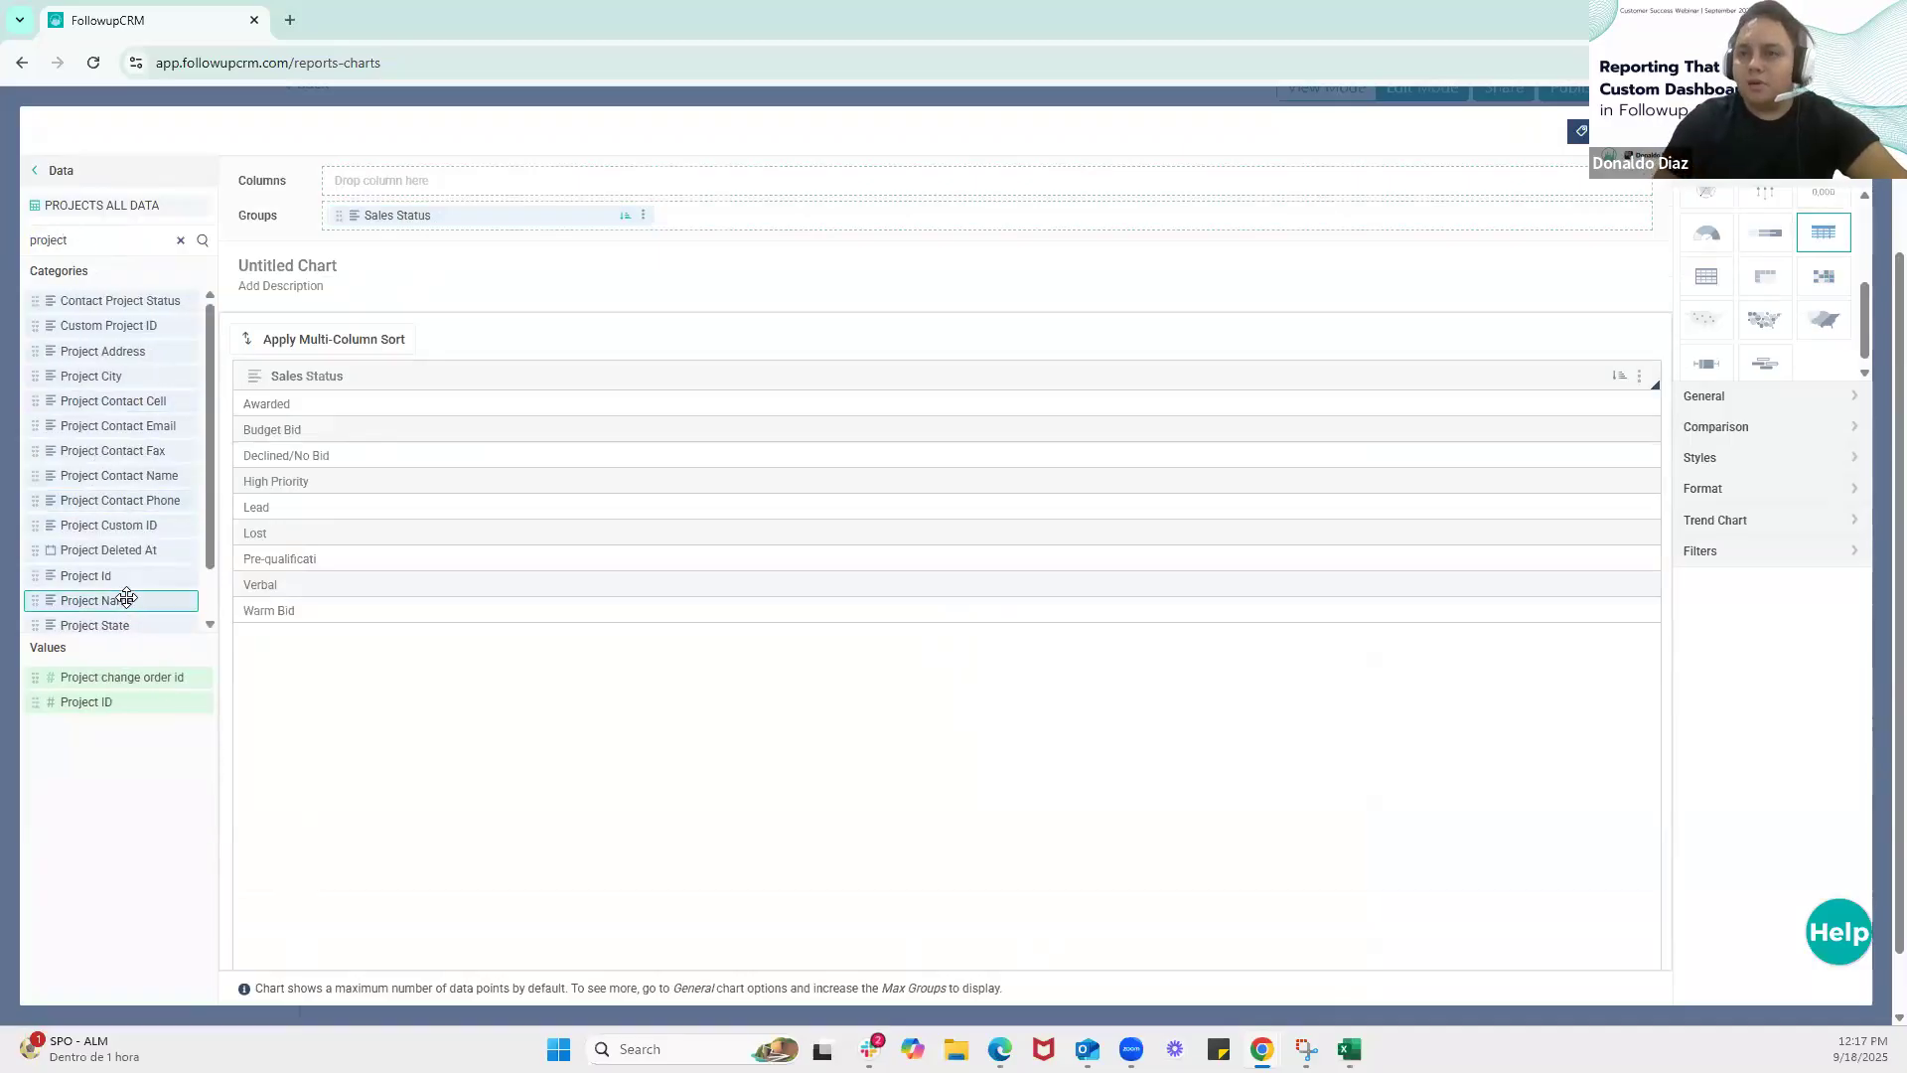
left_click_drag(126, 596, 751, 217)
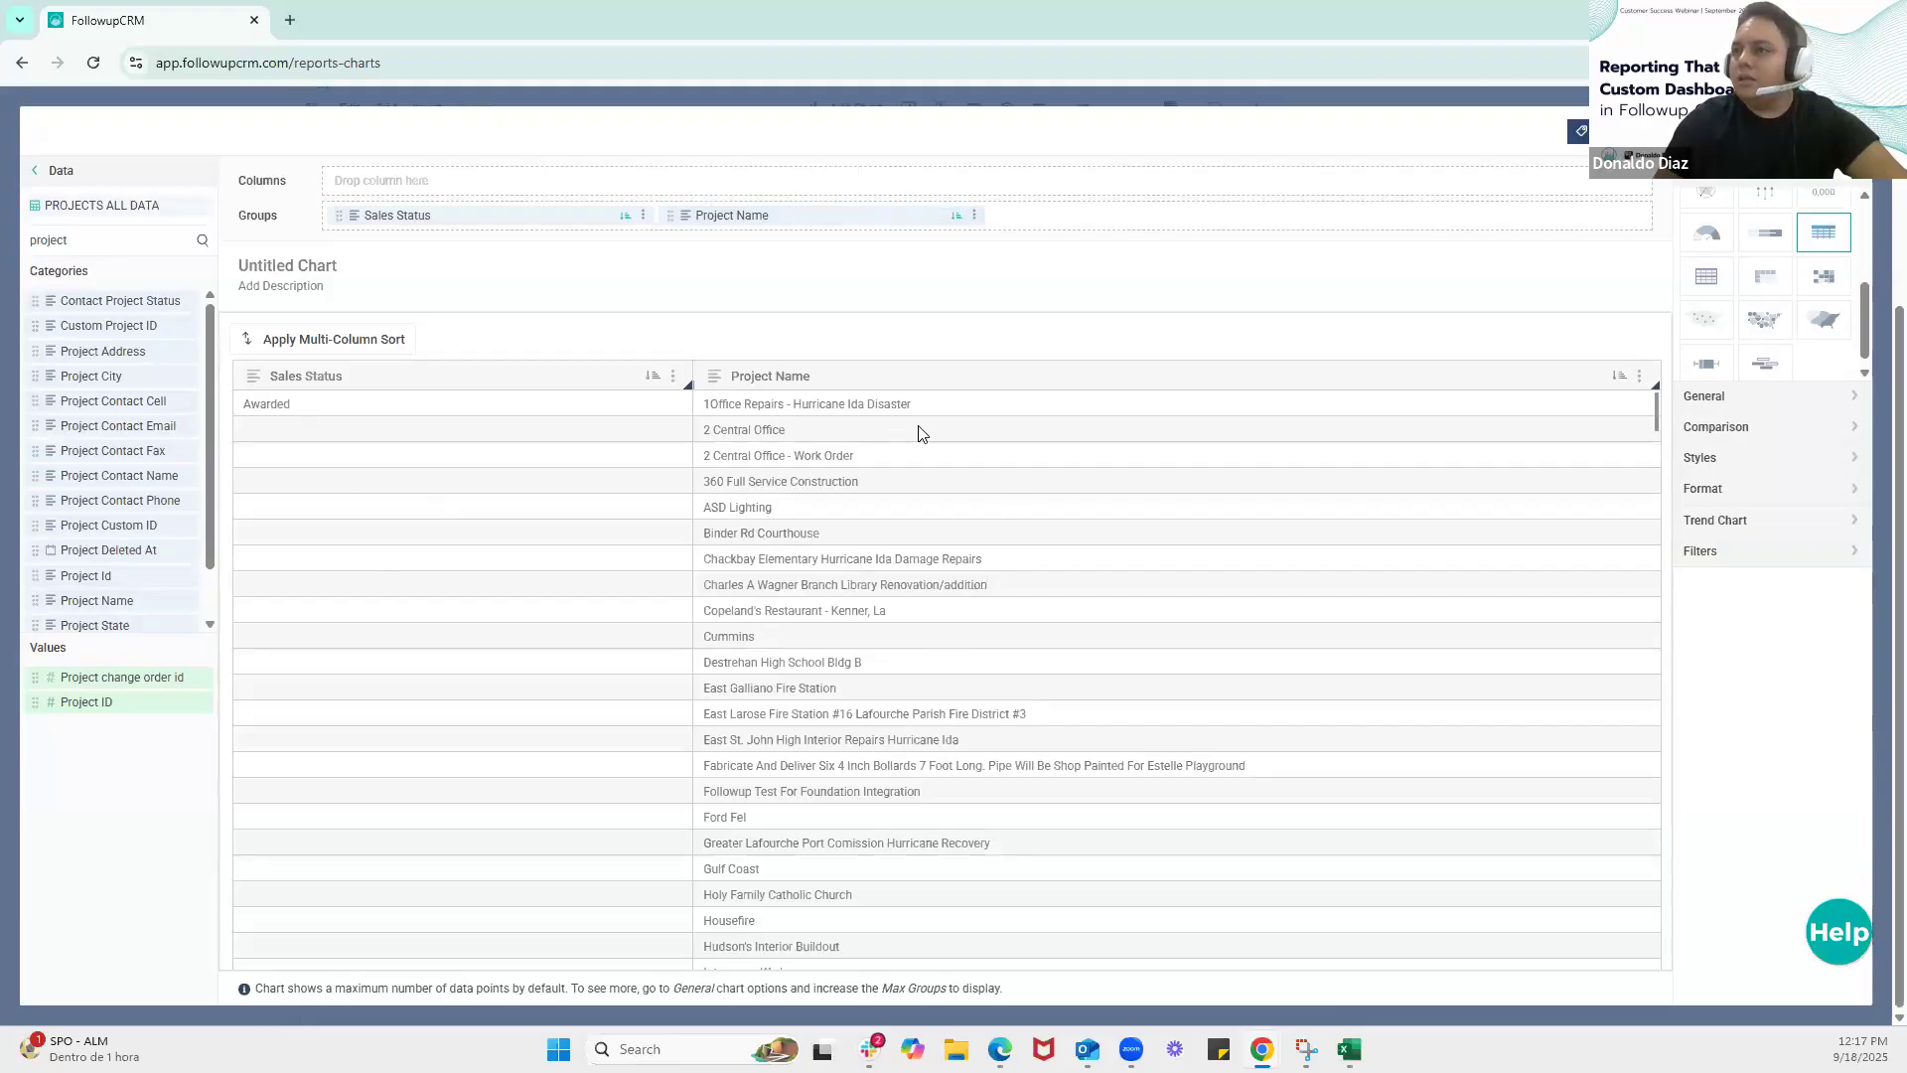
left_click_drag(774, 215, 475, 207)
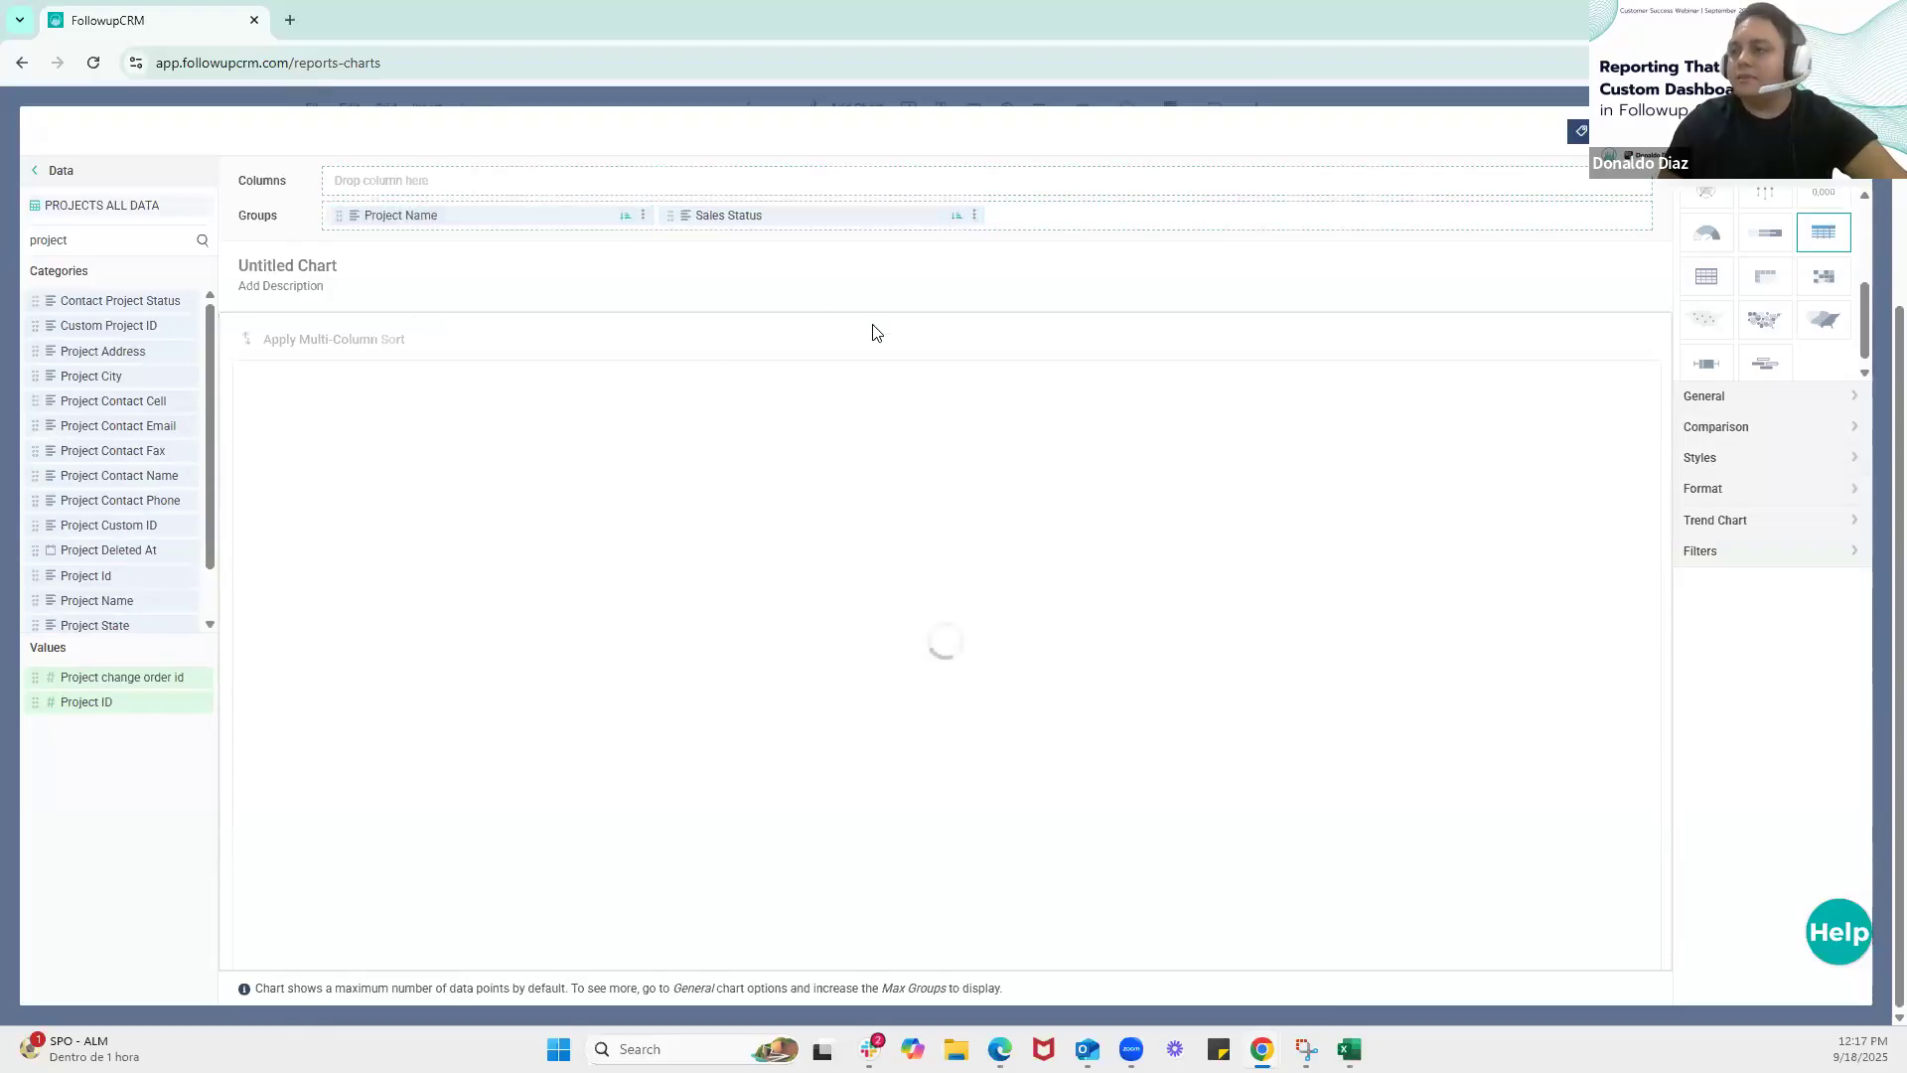
Search the dataset columns for "account" and add Account Manager as the table's third group
double_click(125, 235)
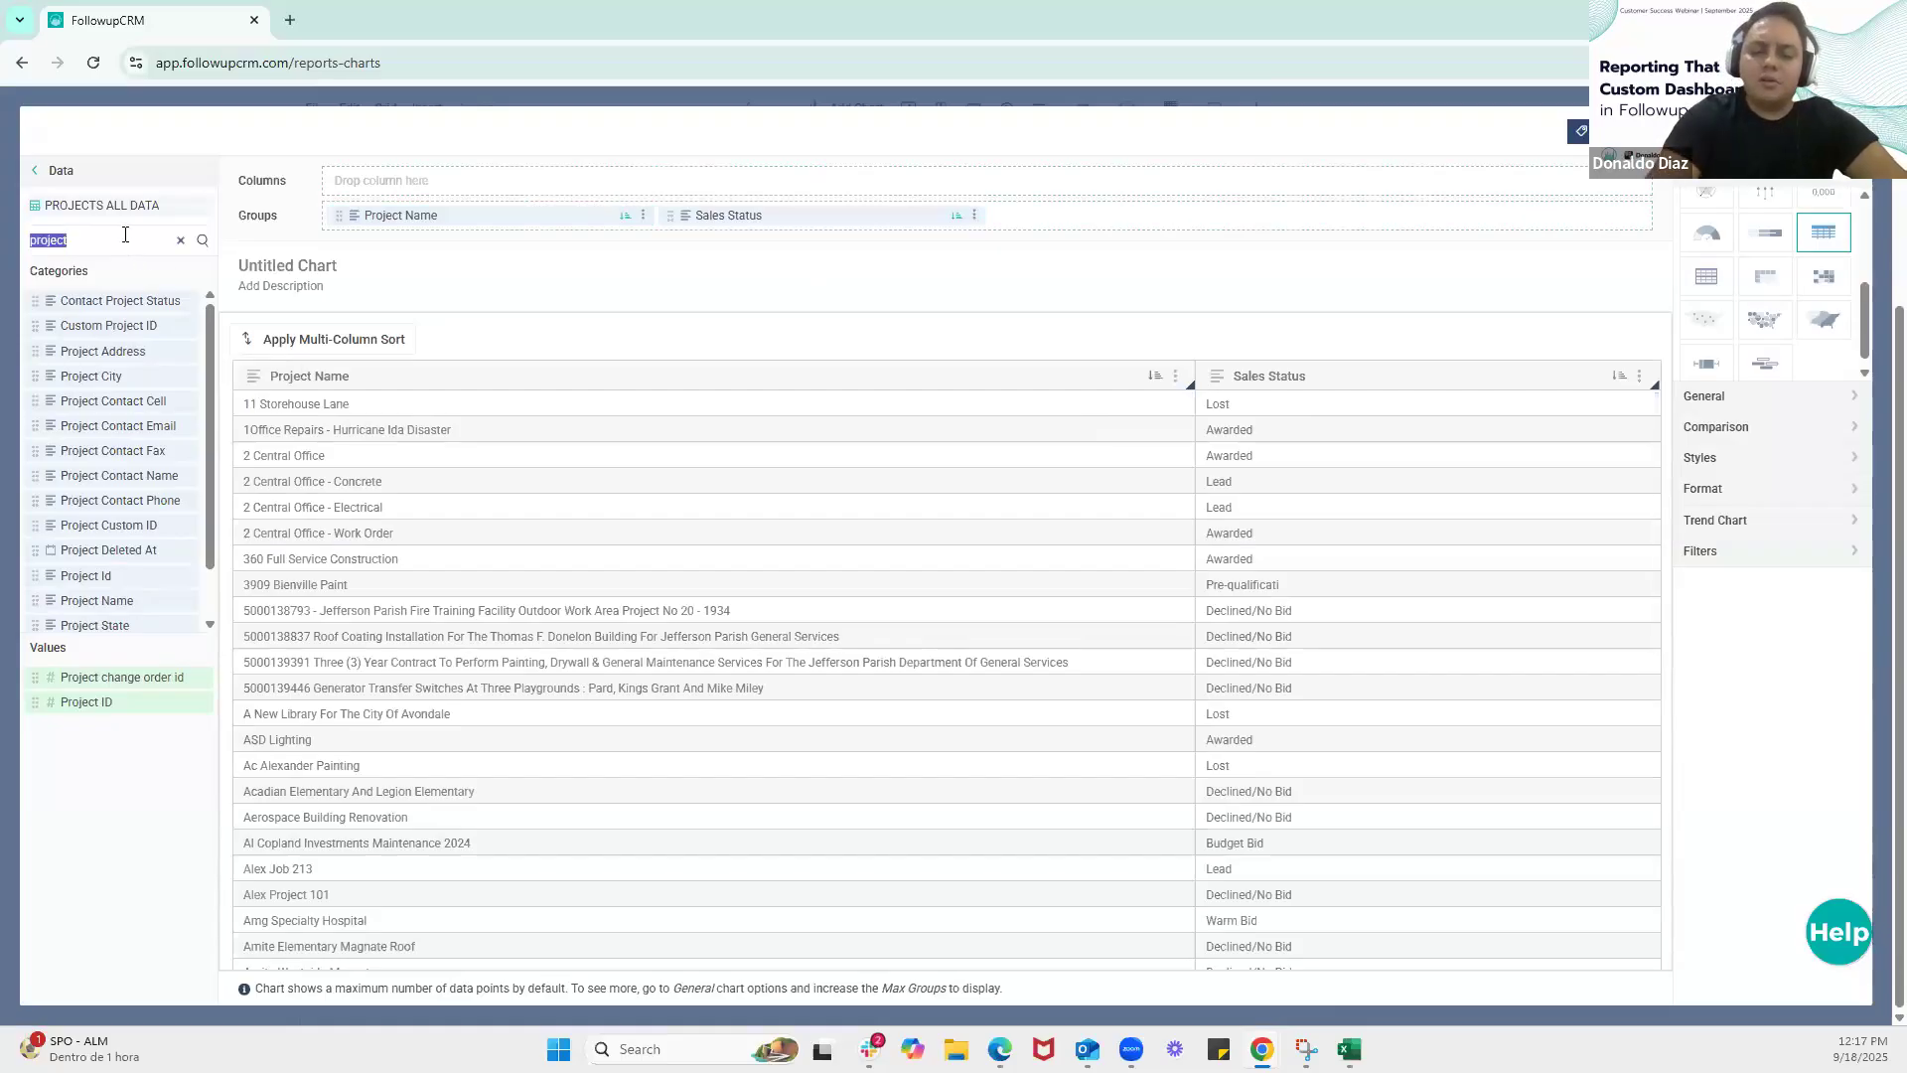
type("account")
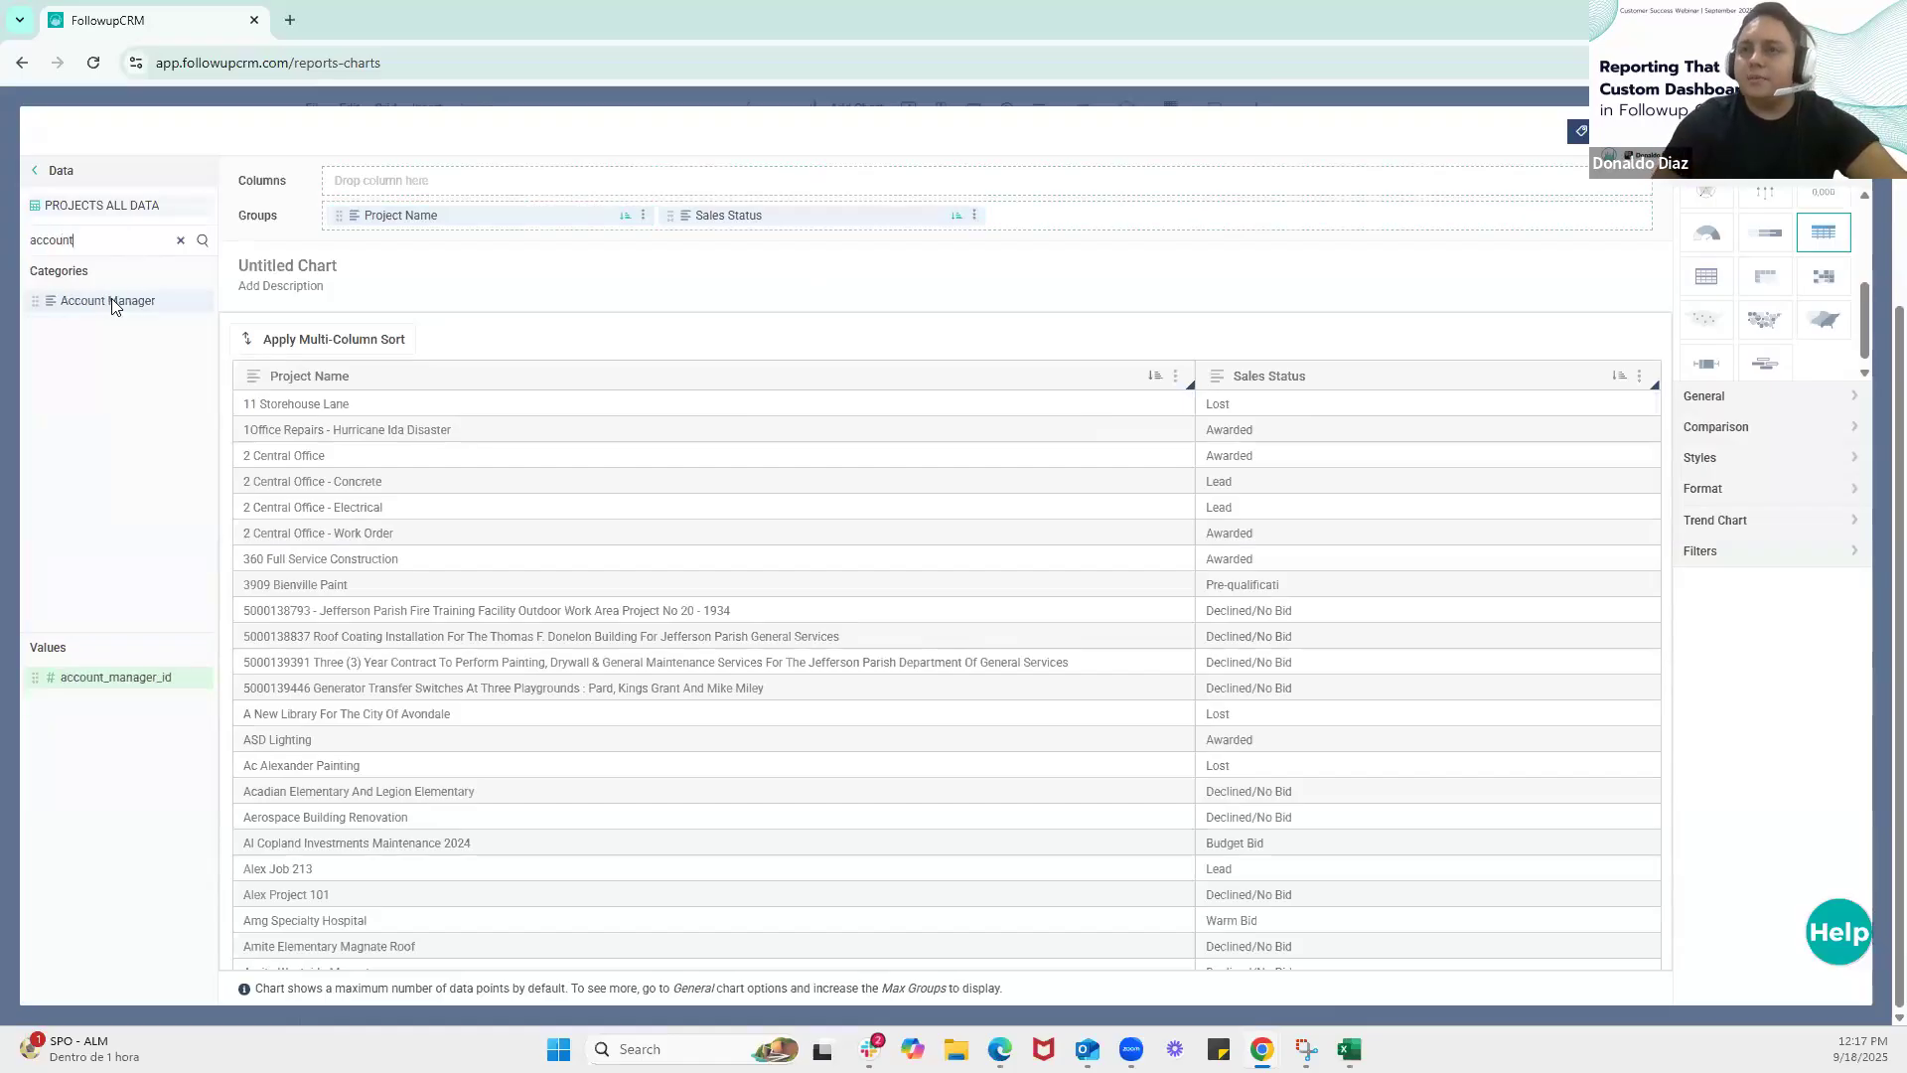
left_click_drag(113, 300, 1176, 207)
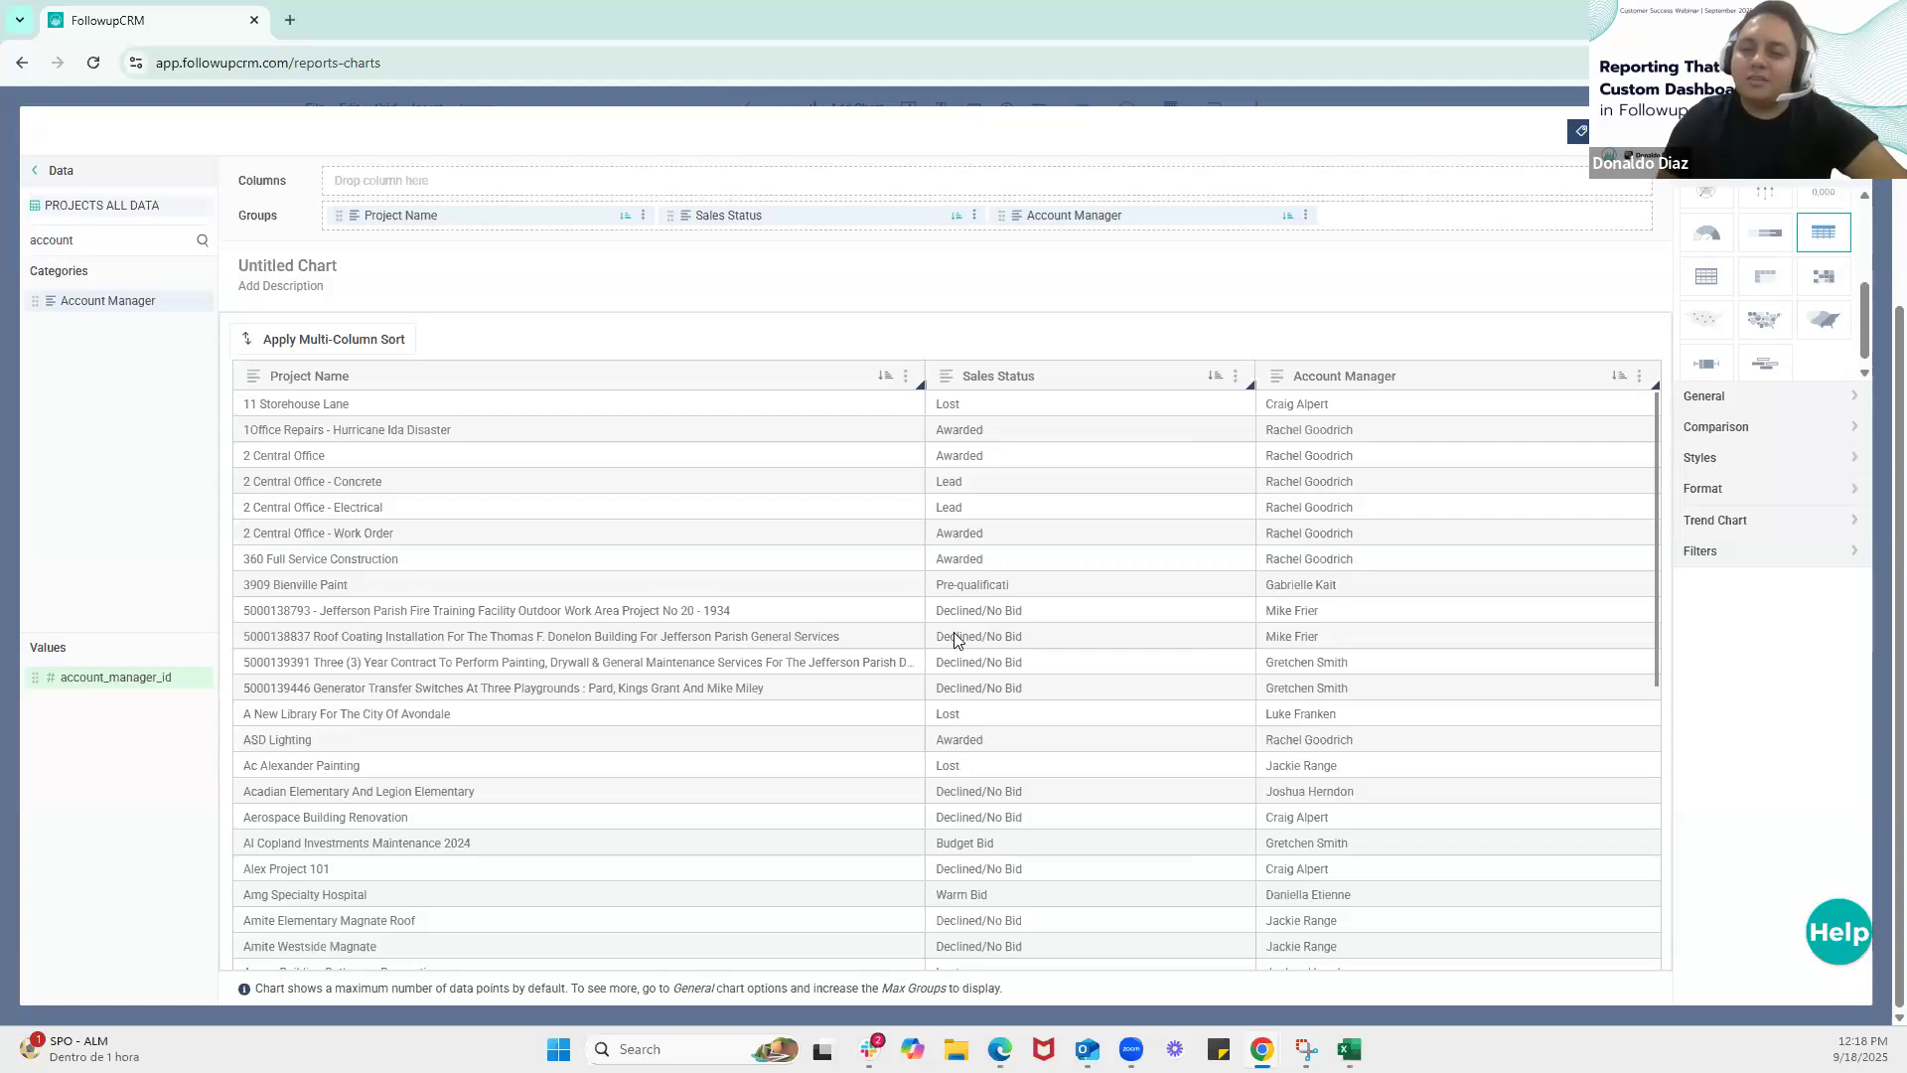
Search the dataset columns for "contrac" and add Contract Date as the table's first group, before Project Name
double_click(137, 246)
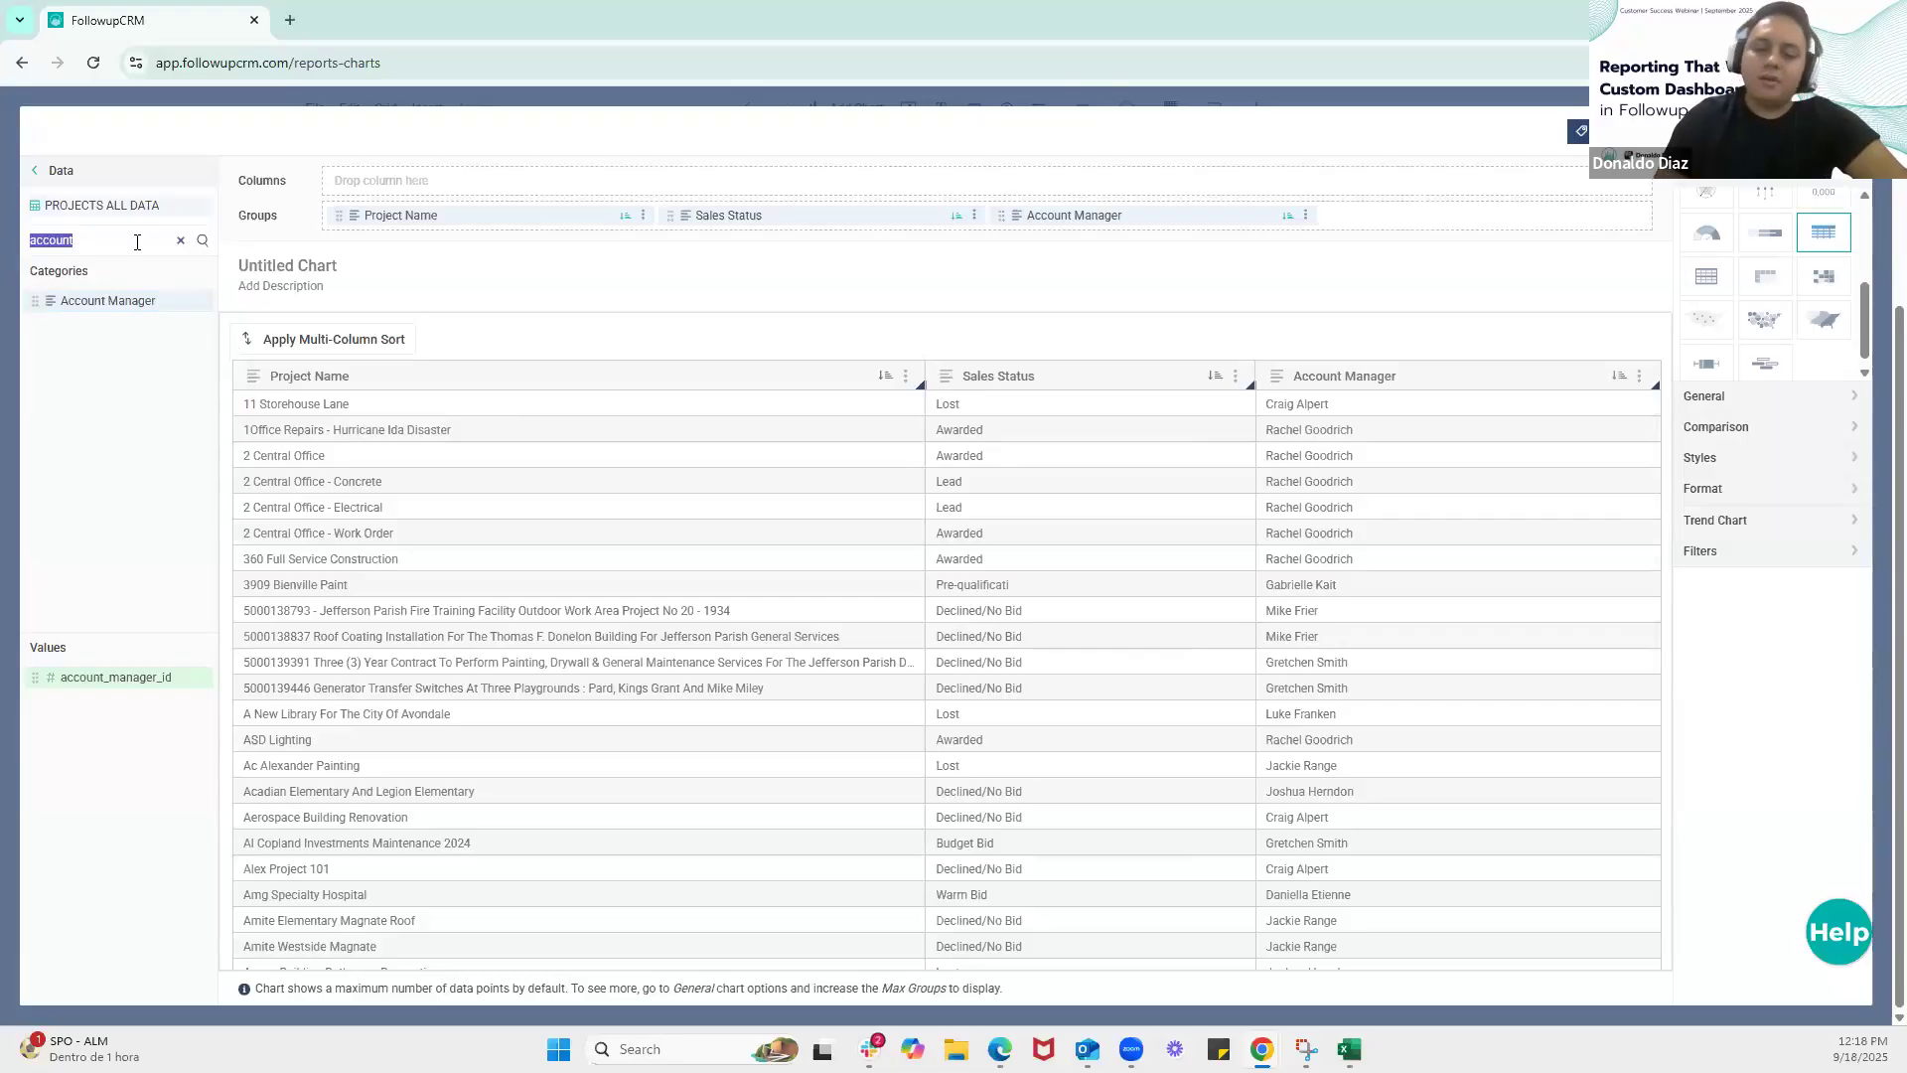
type("co")
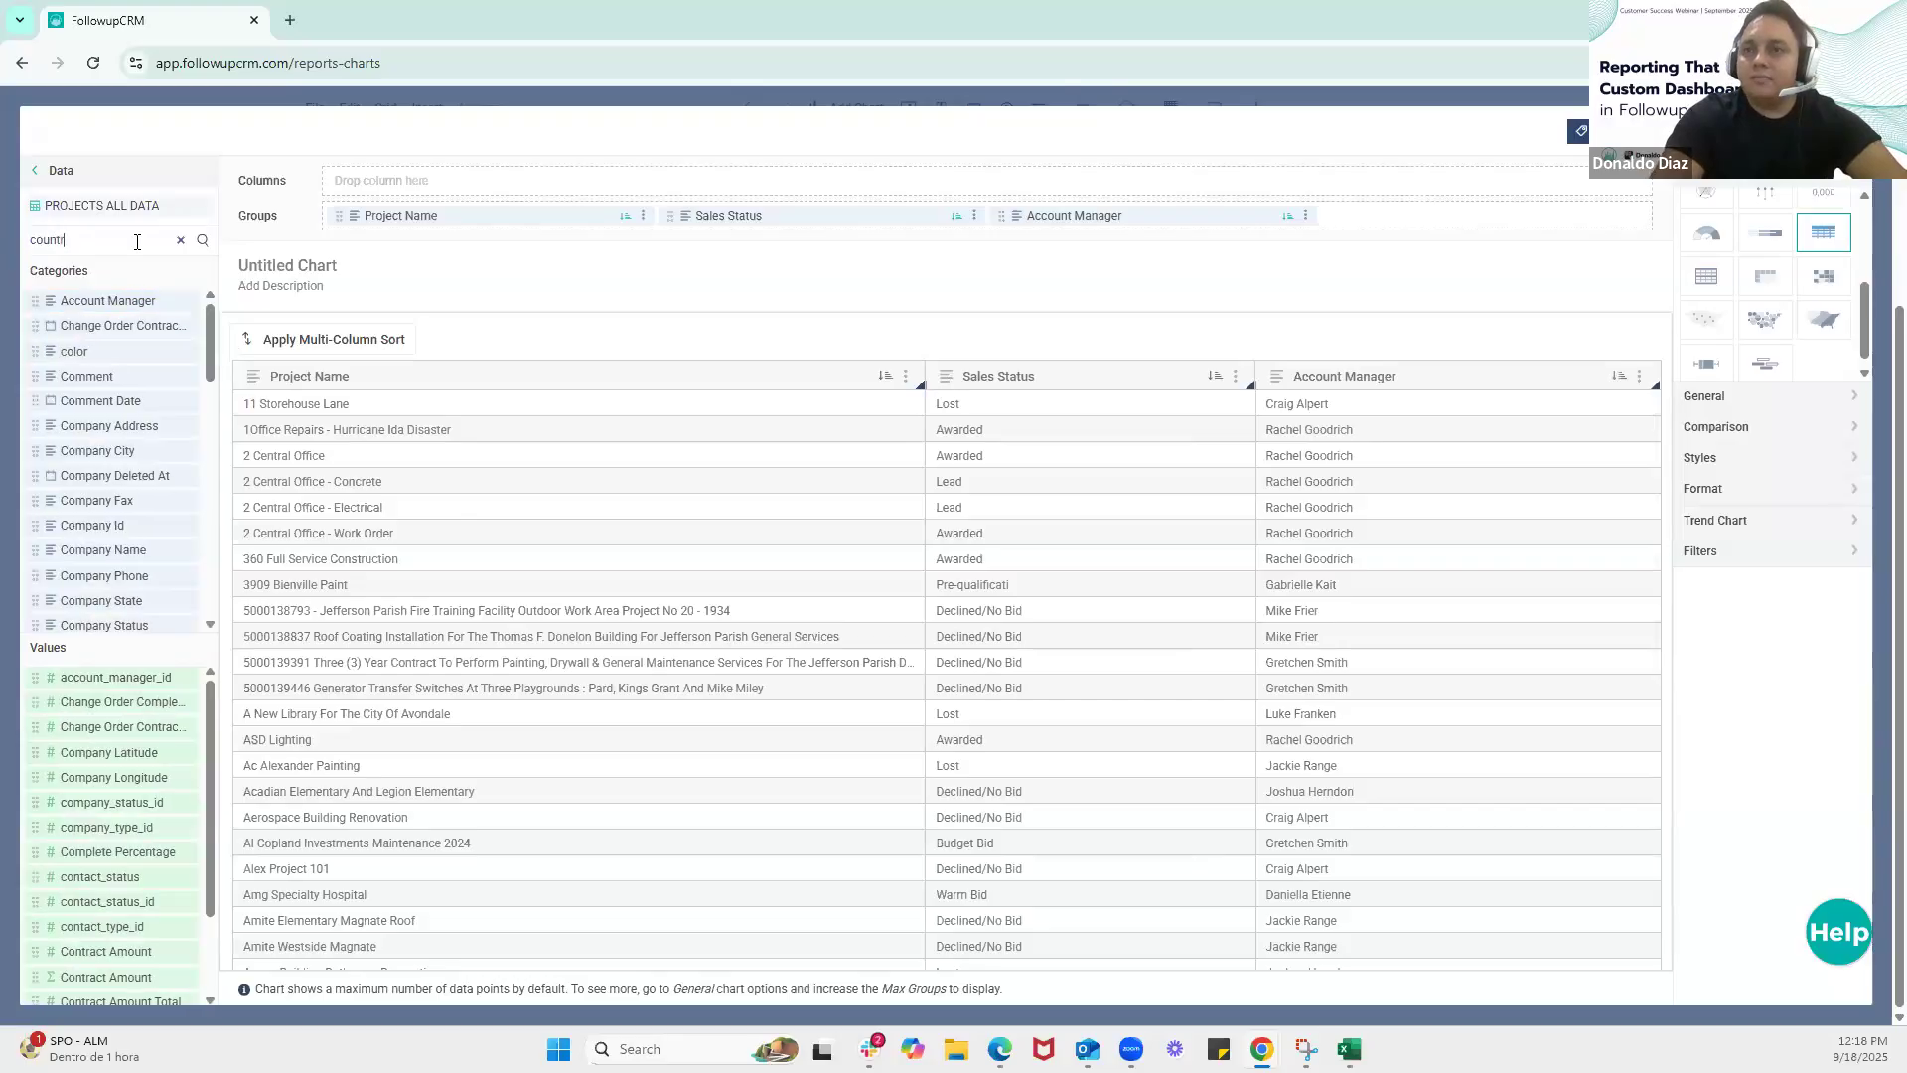
key("BackSpace")
key("BackSpace")
key("BackSpace")
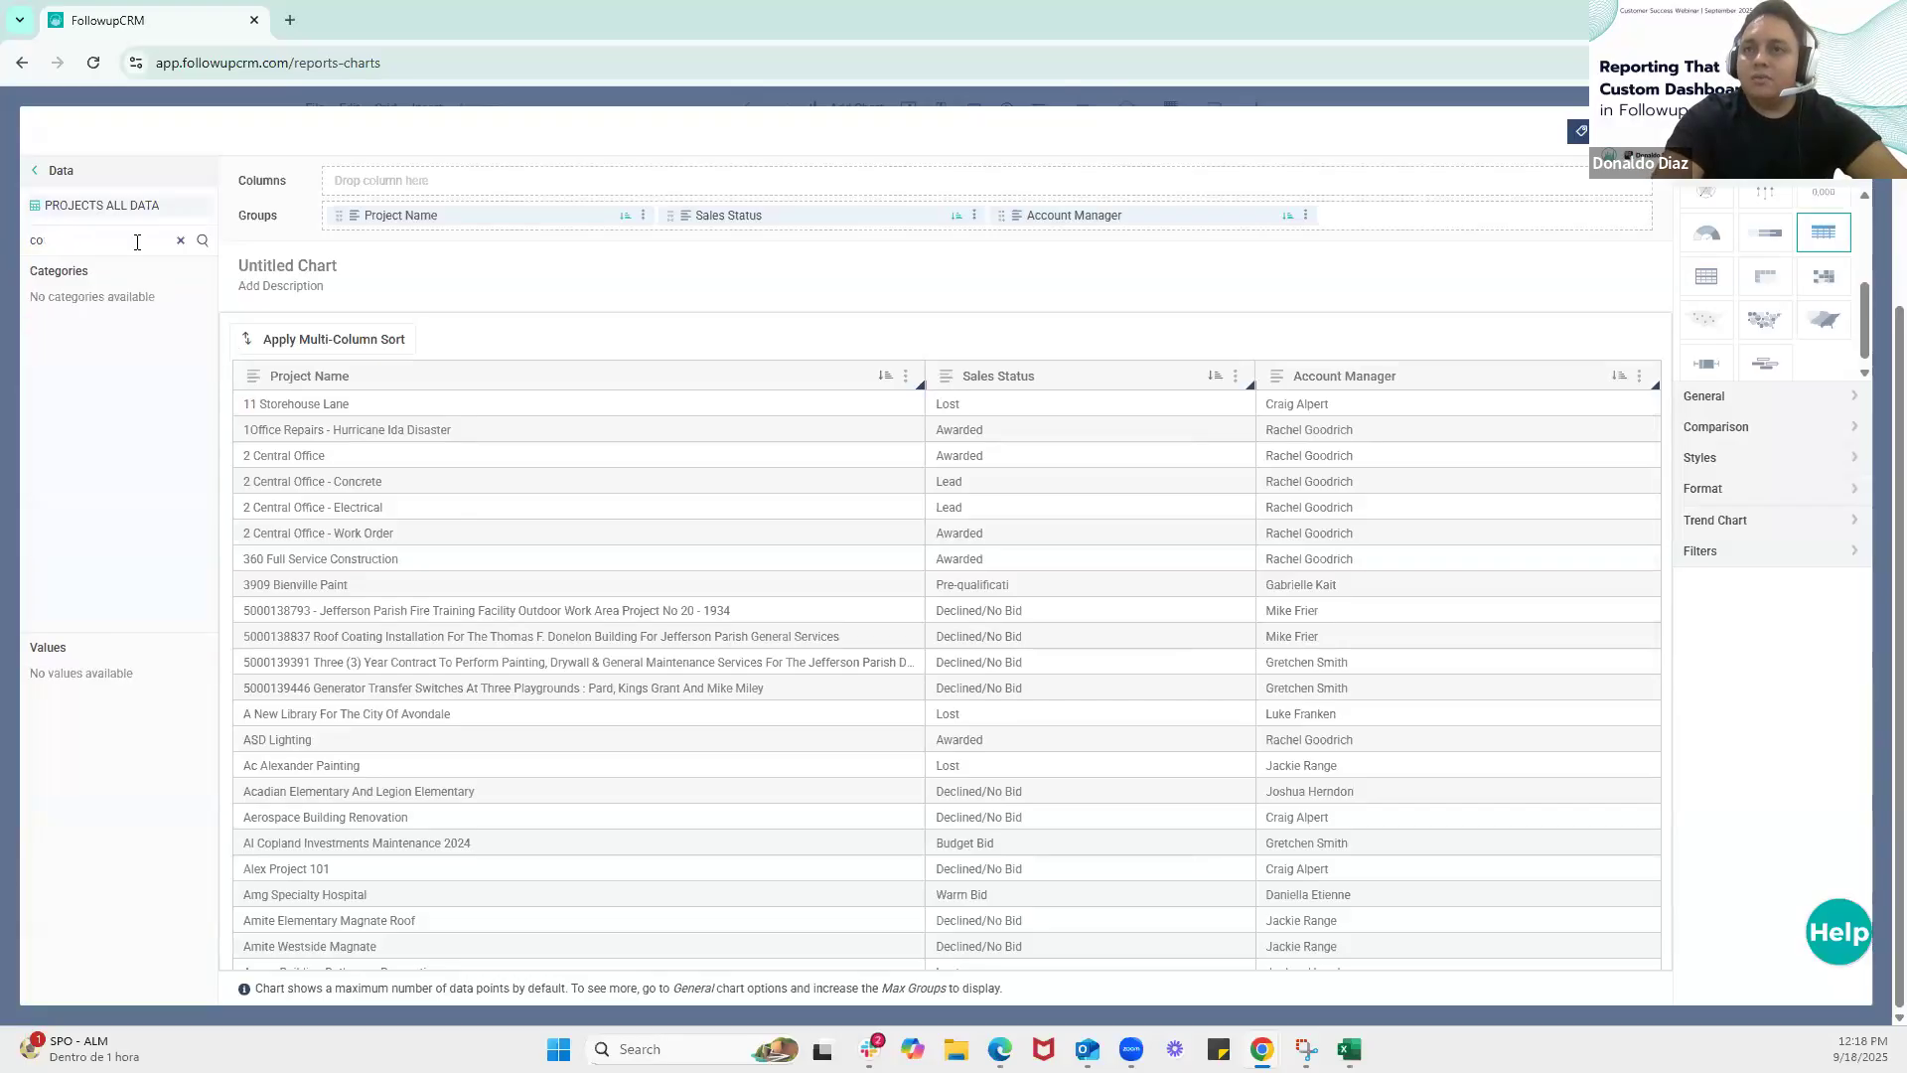
type("ntrac")
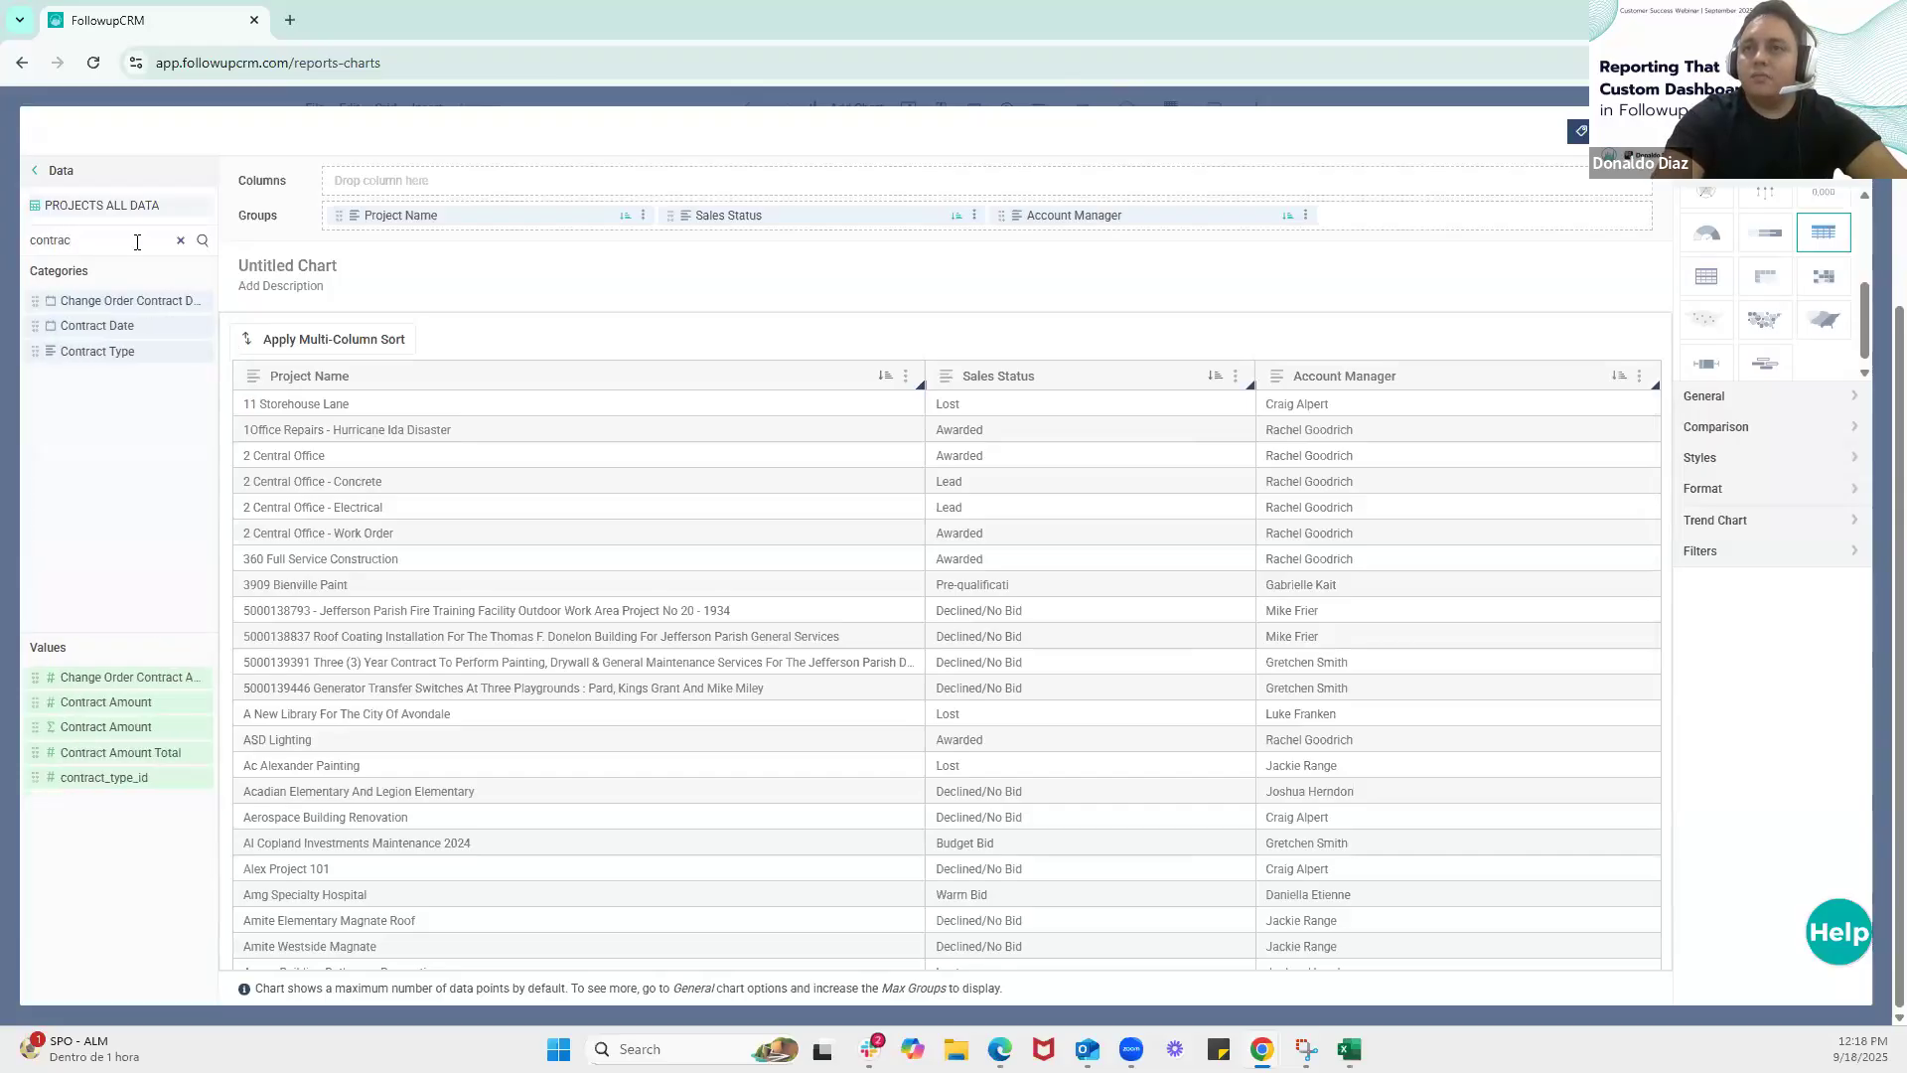
left_click_drag(109, 325, 425, 213)
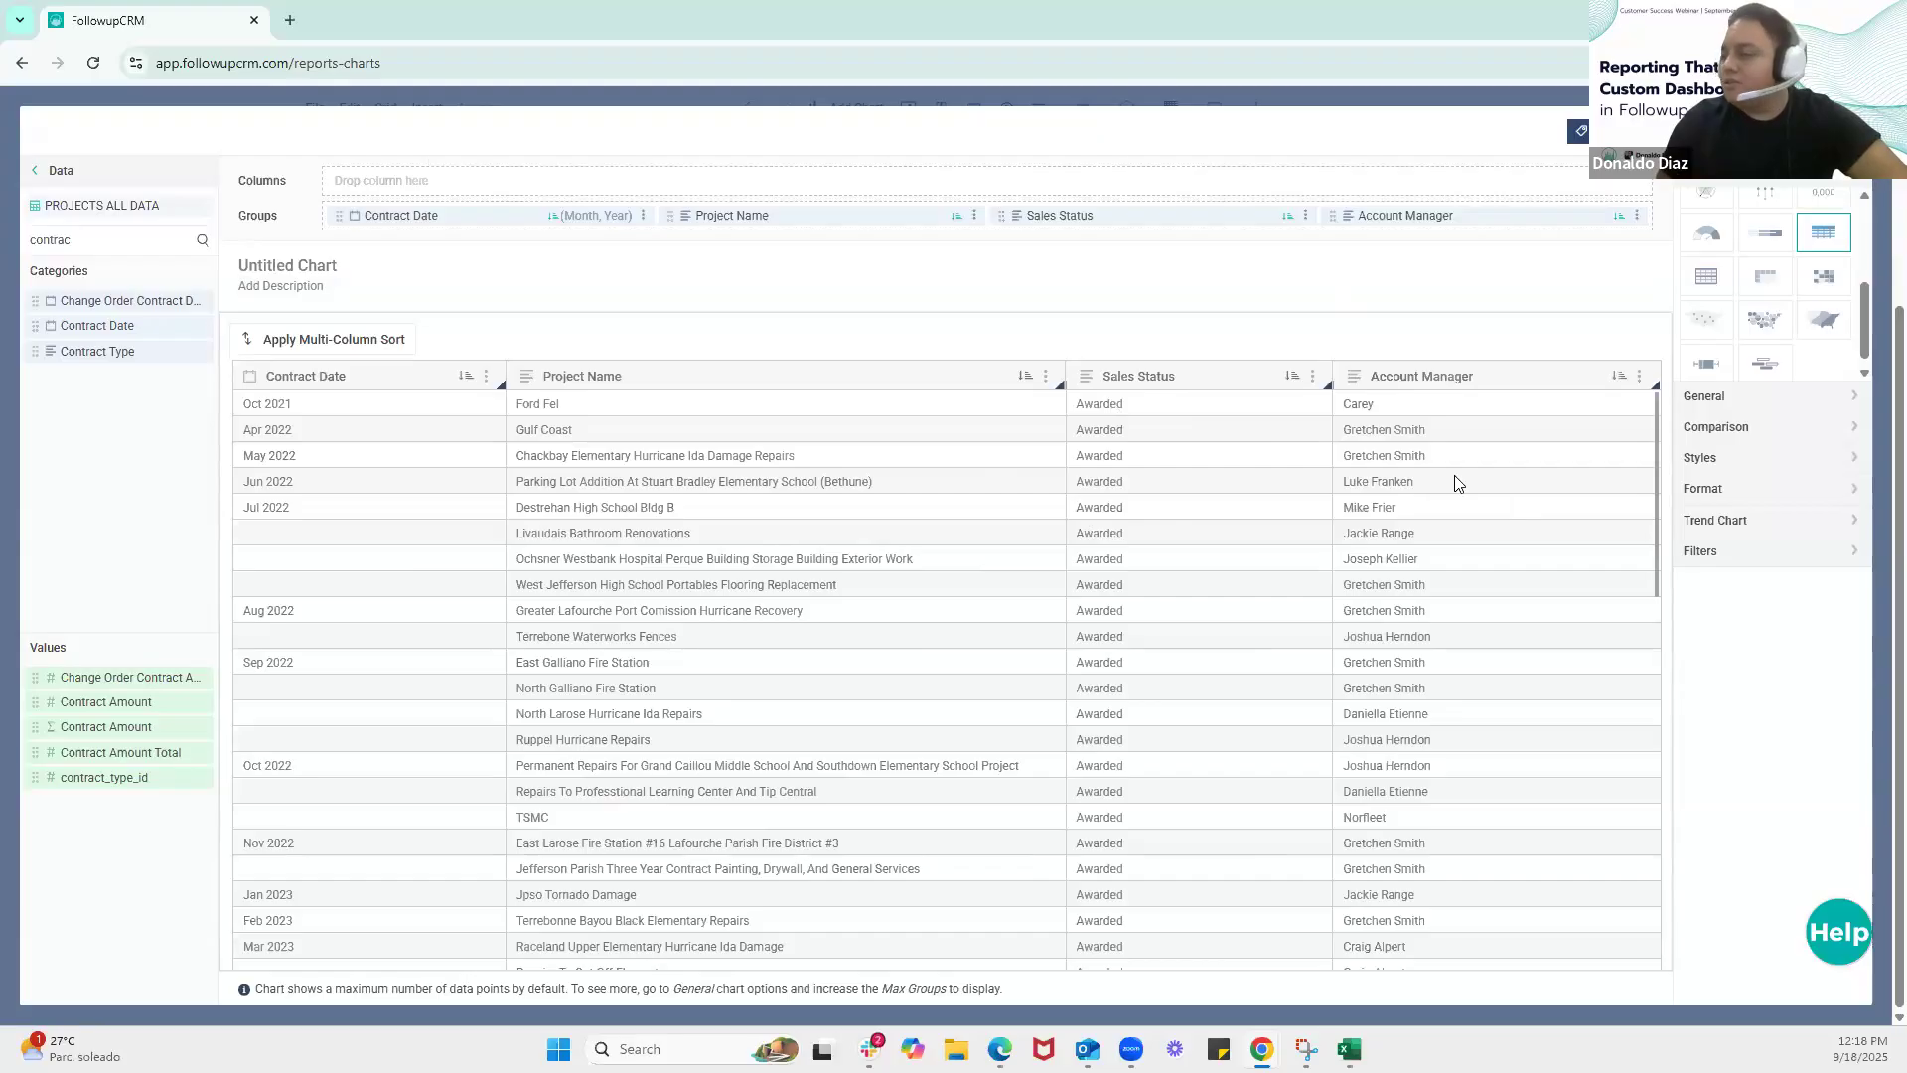
Add a table filter where Account Manager equals the second-to-last person in the list of managers
left_click(1753, 562)
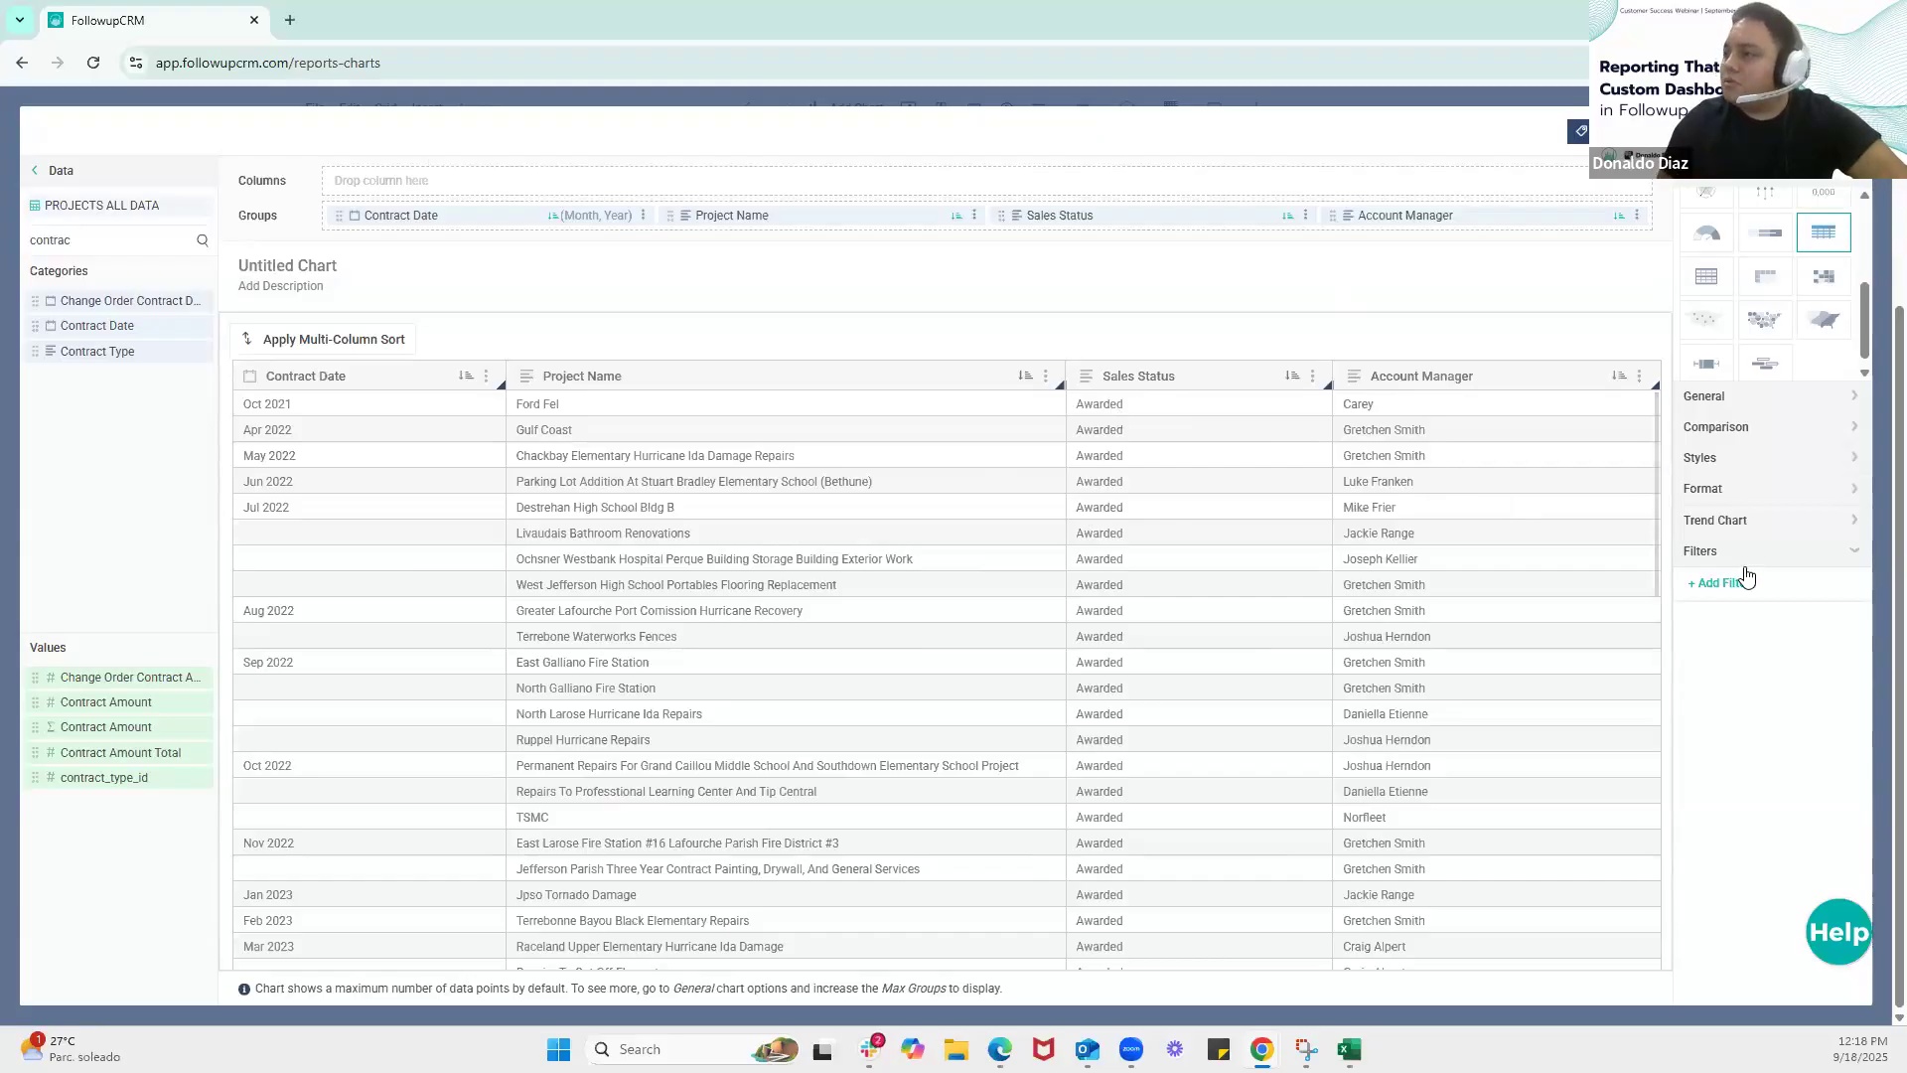
left_click(1730, 590)
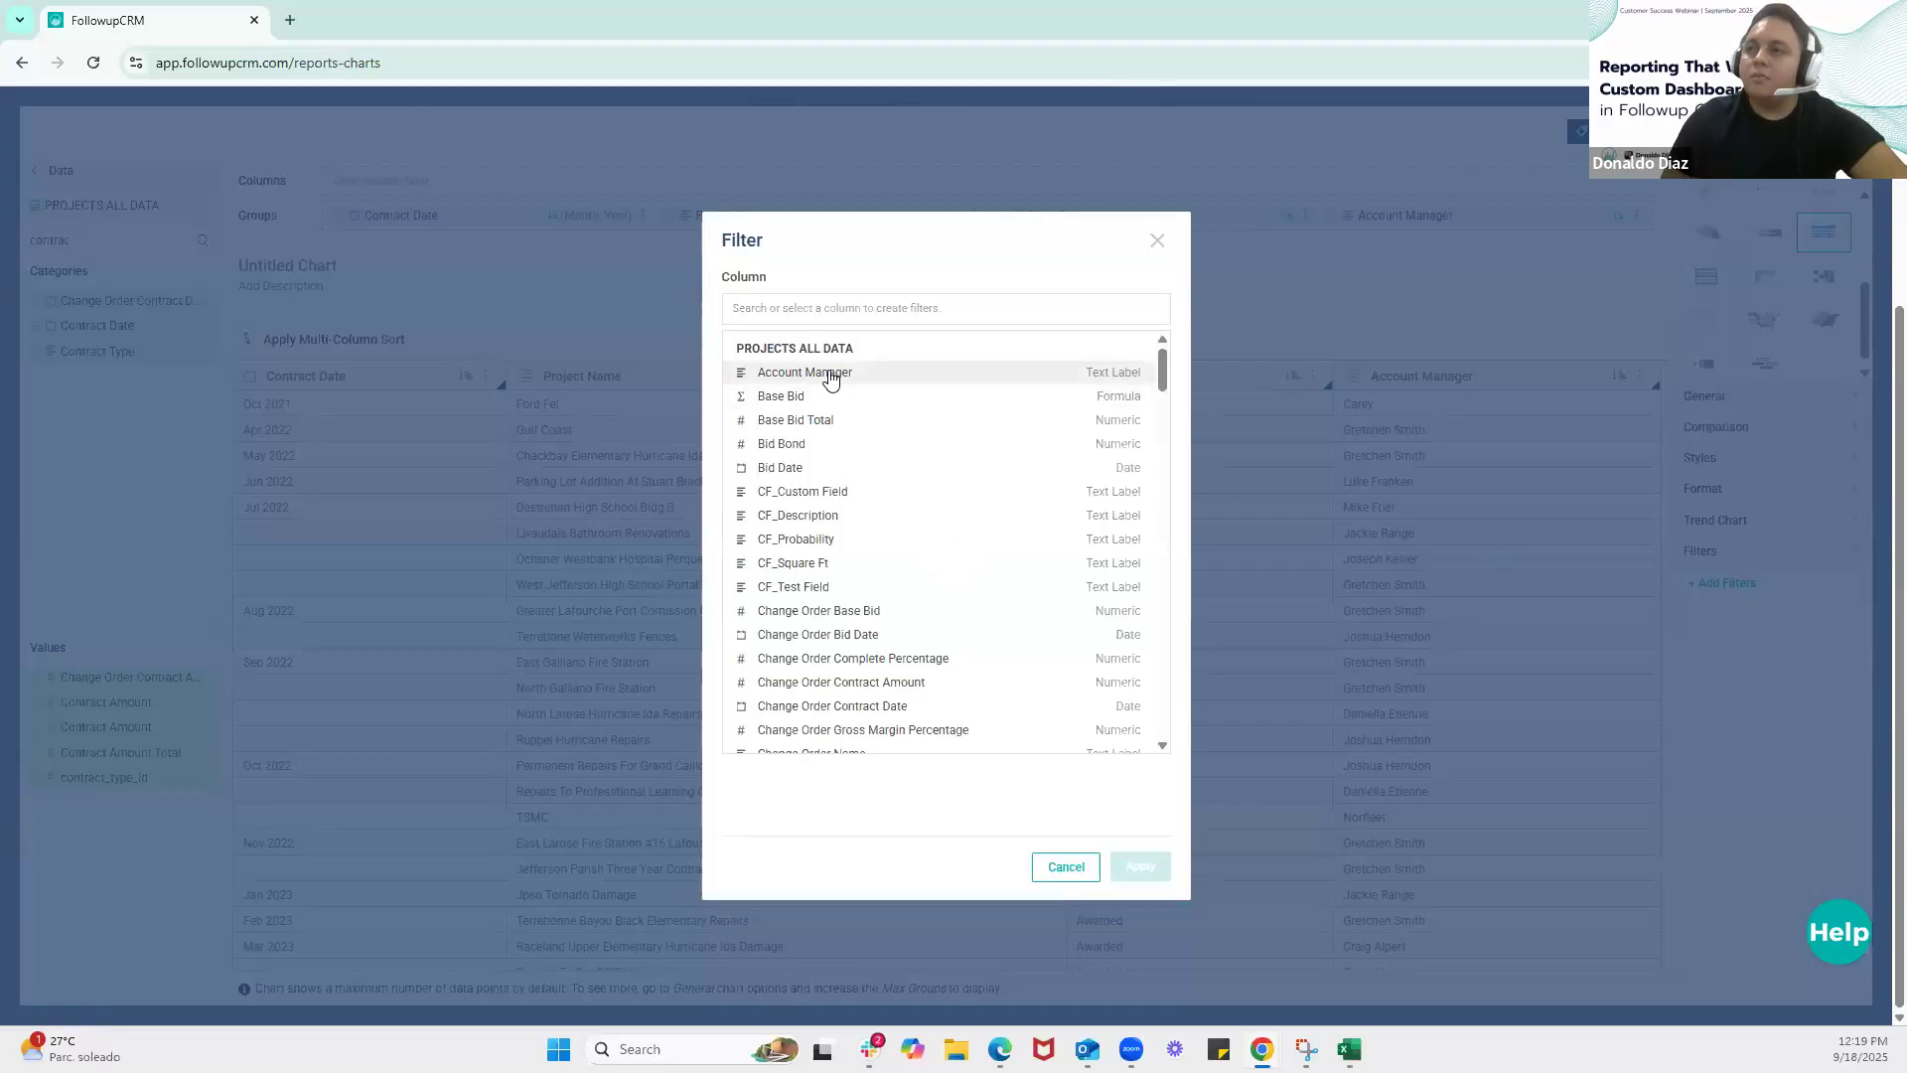
left_click(830, 377)
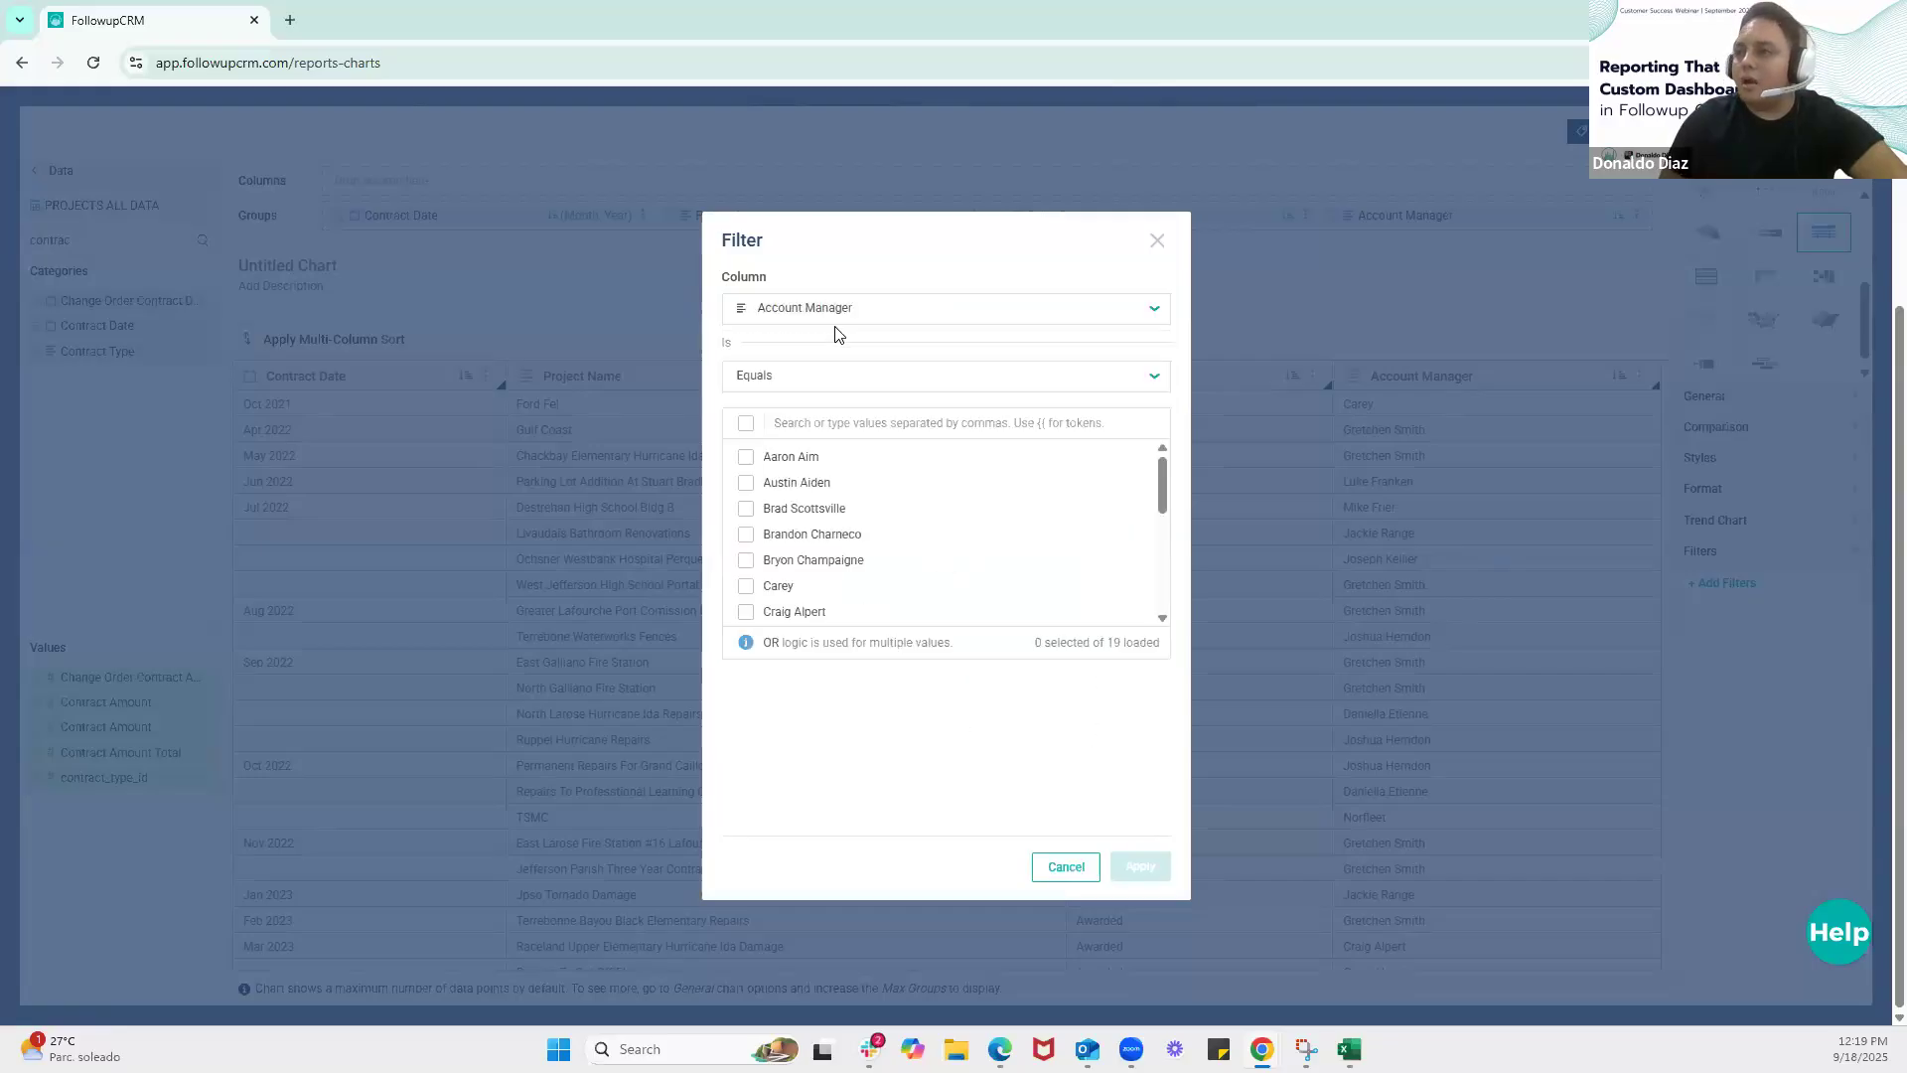
scroll(833, 552, "down", 5)
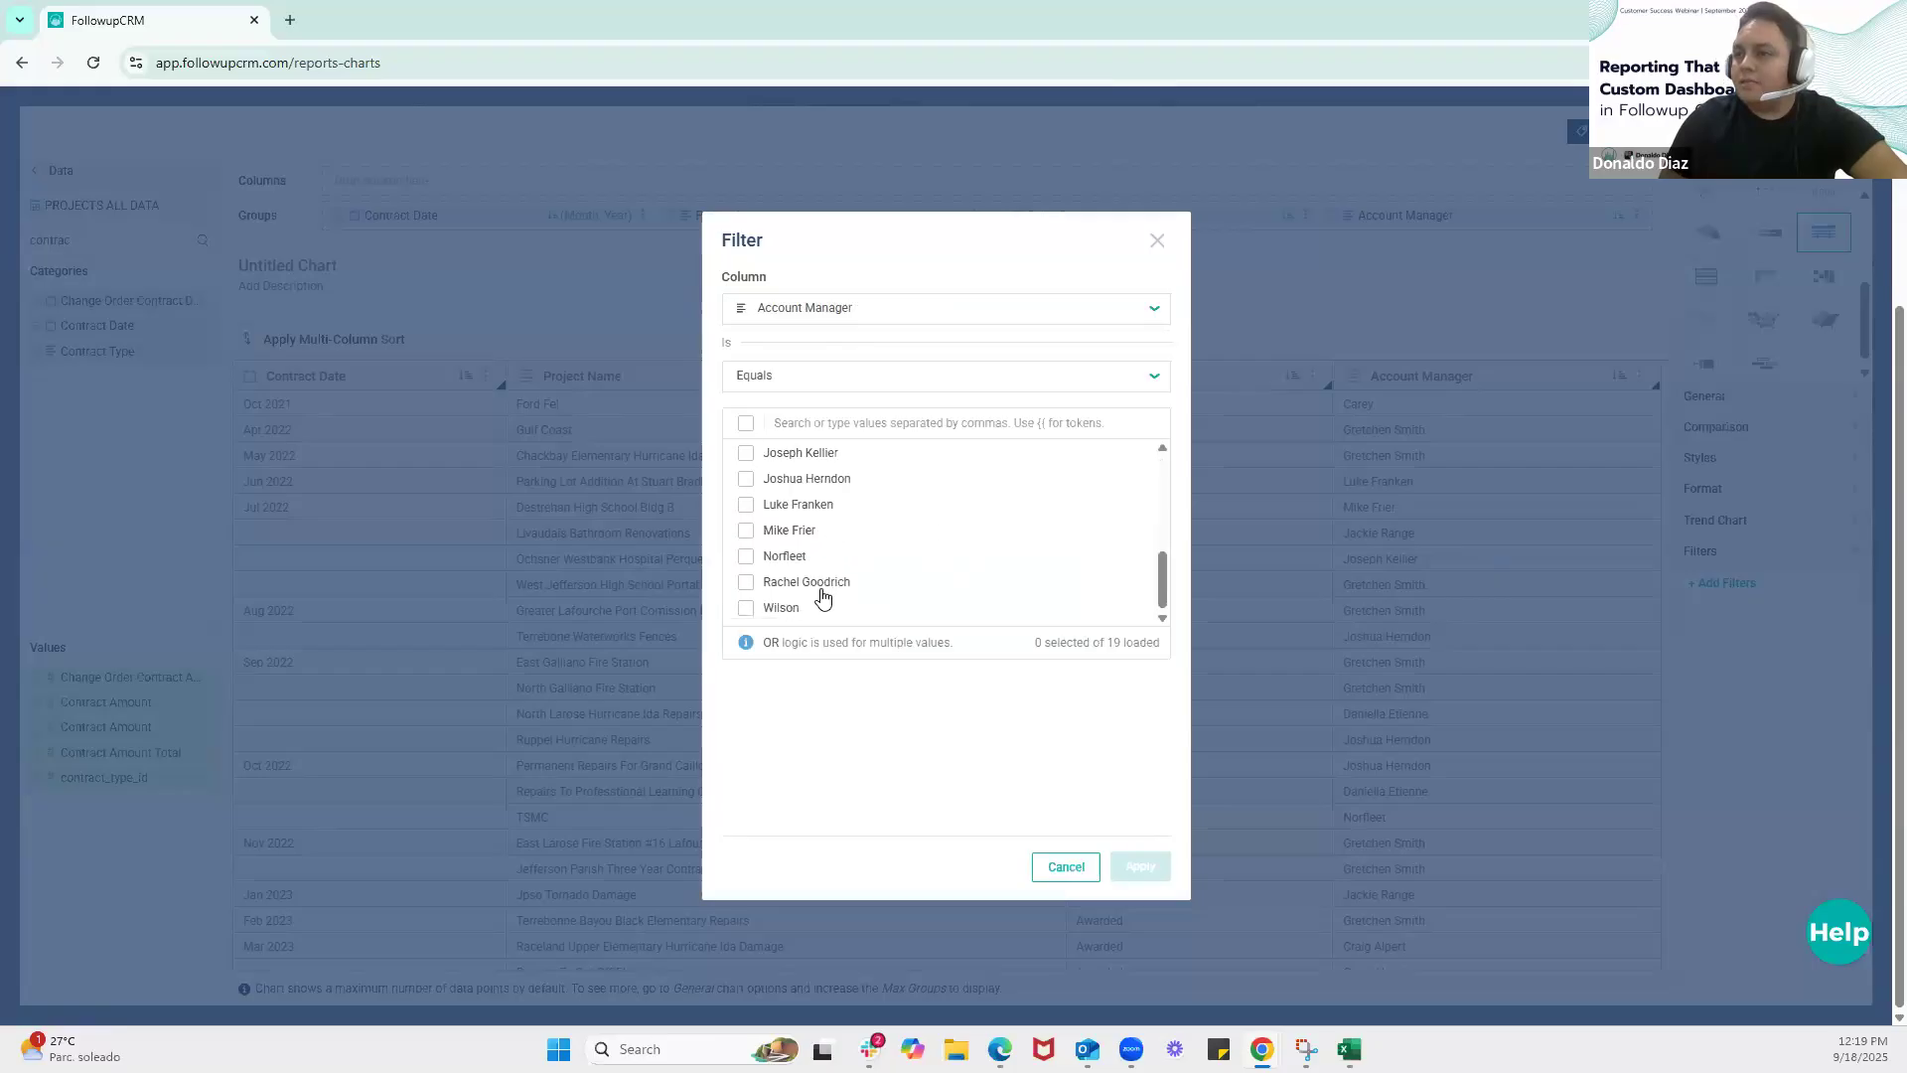
left_click(745, 584)
left_click(1138, 868)
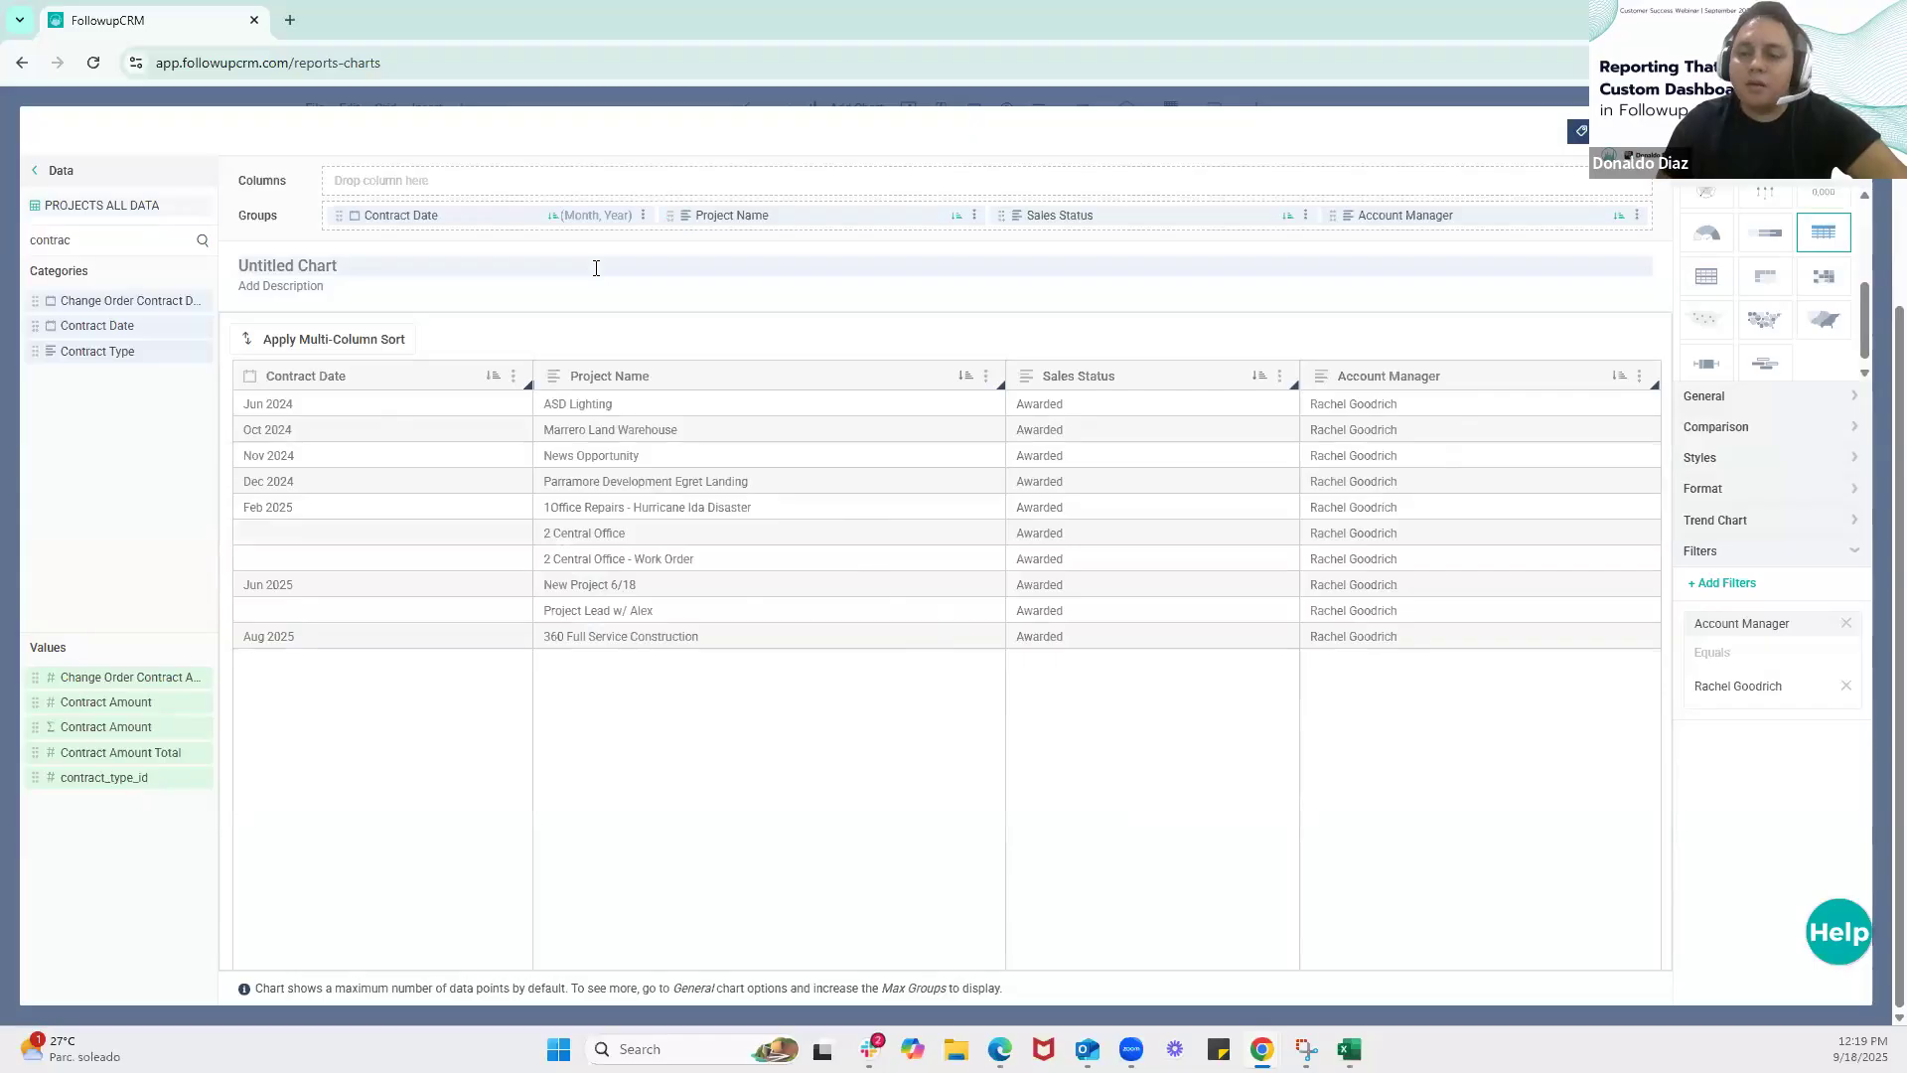
Change the date grouping of the Contract Date group to Full Date
left_click(645, 216)
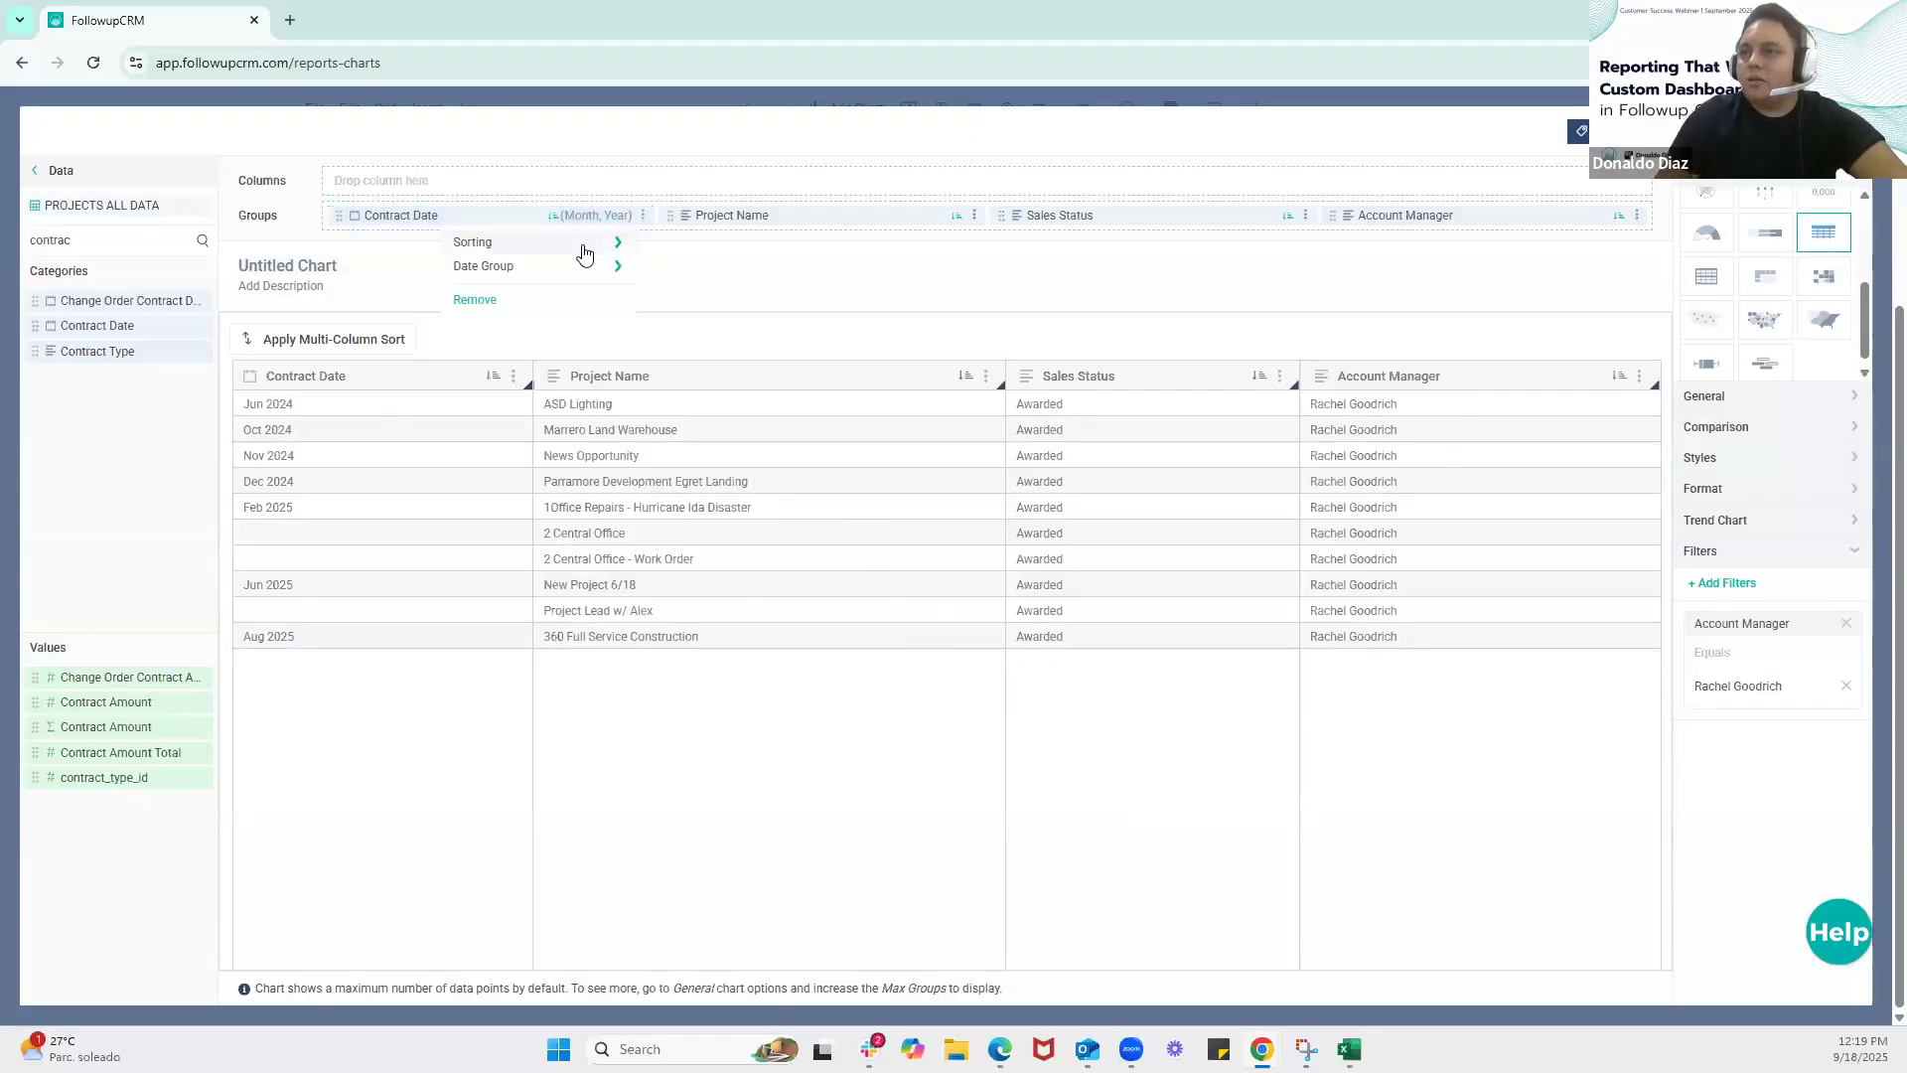
left_click(646, 218)
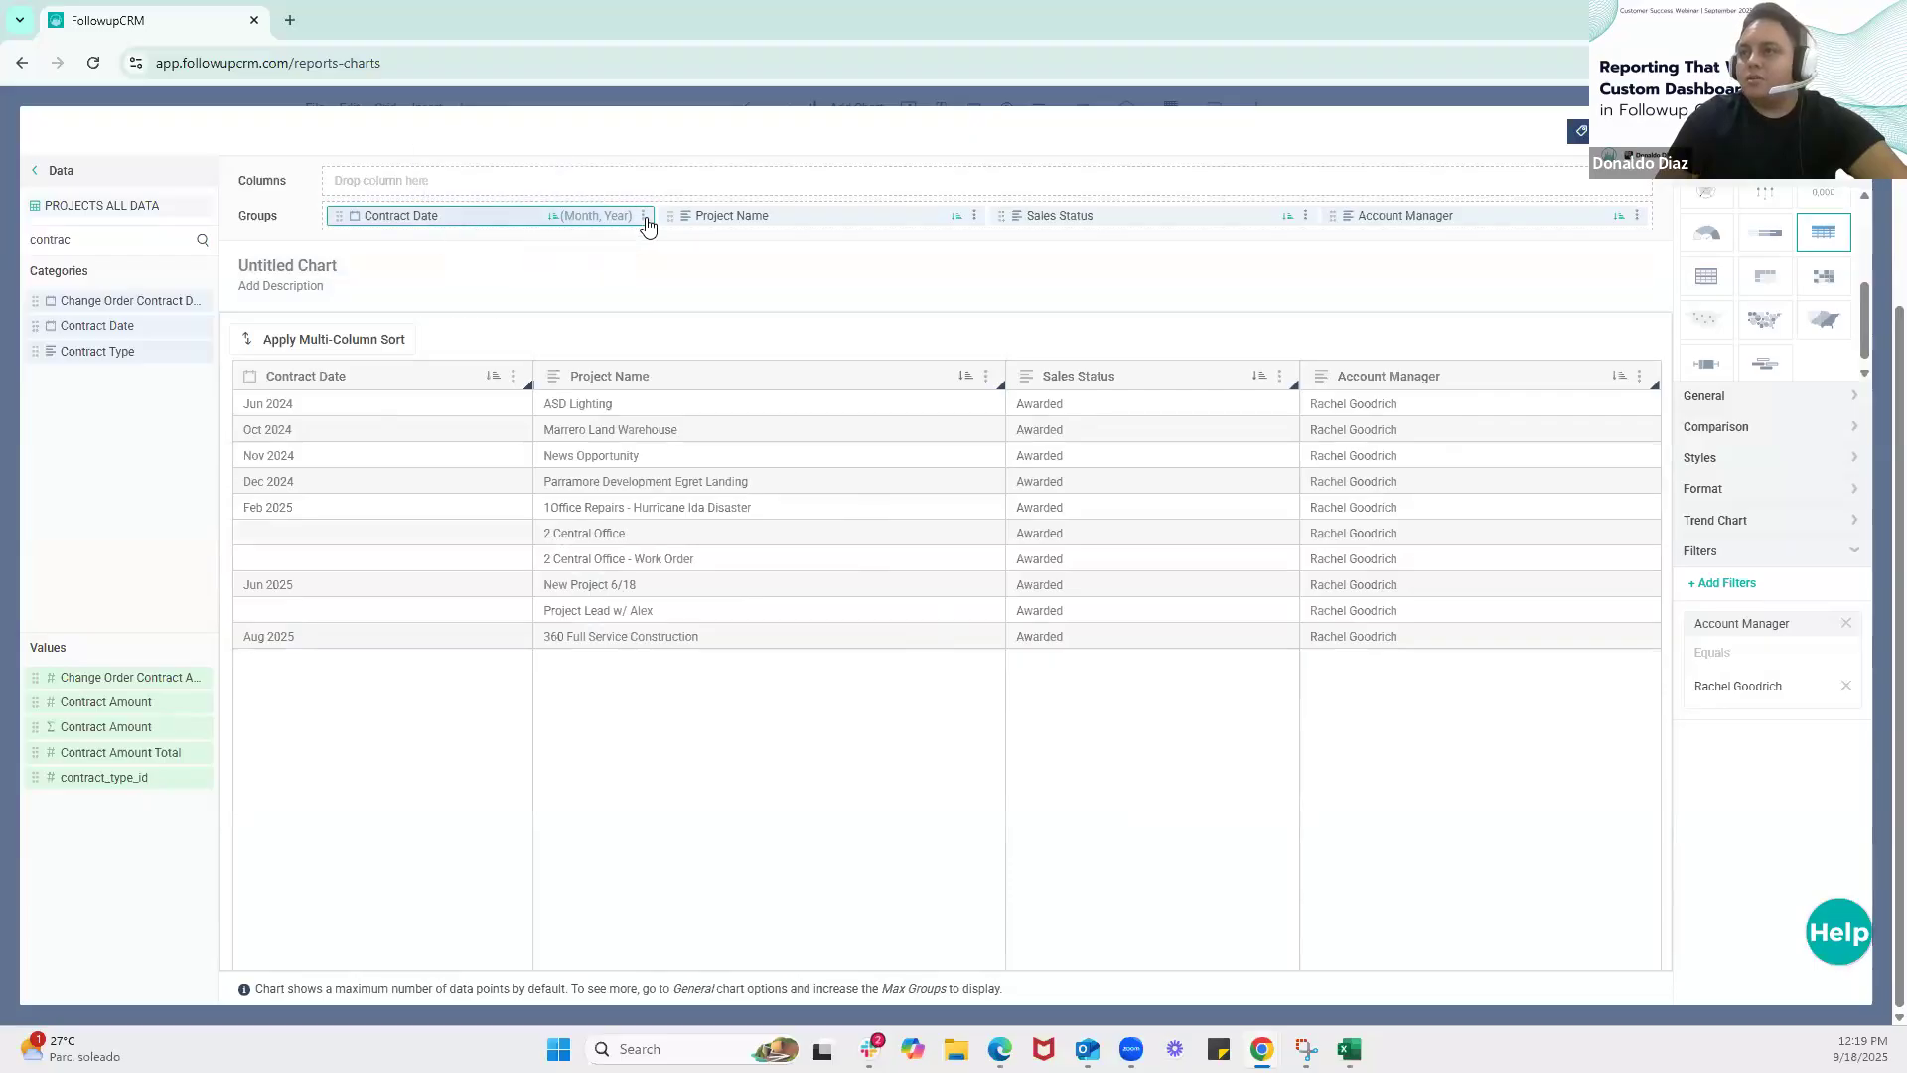
left_click(643, 217)
mouse_move(518, 253)
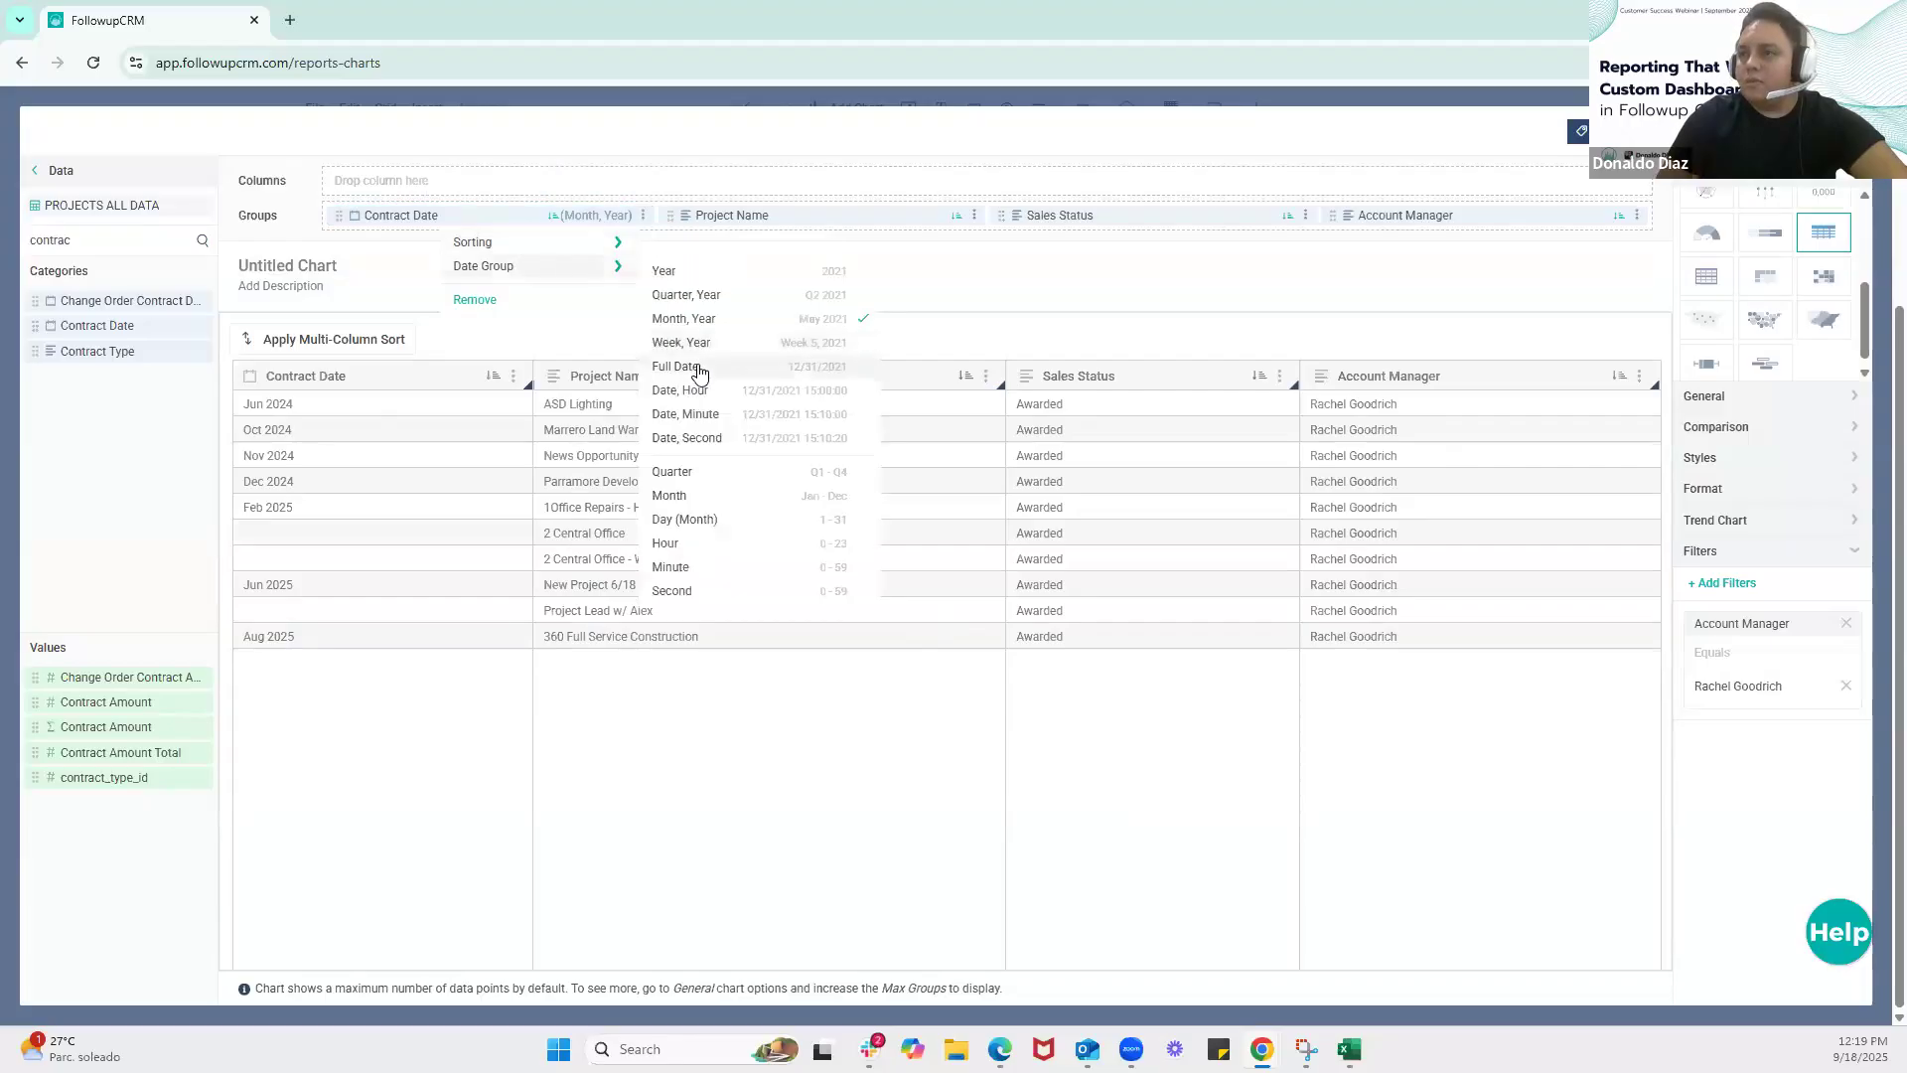
left_click(700, 368)
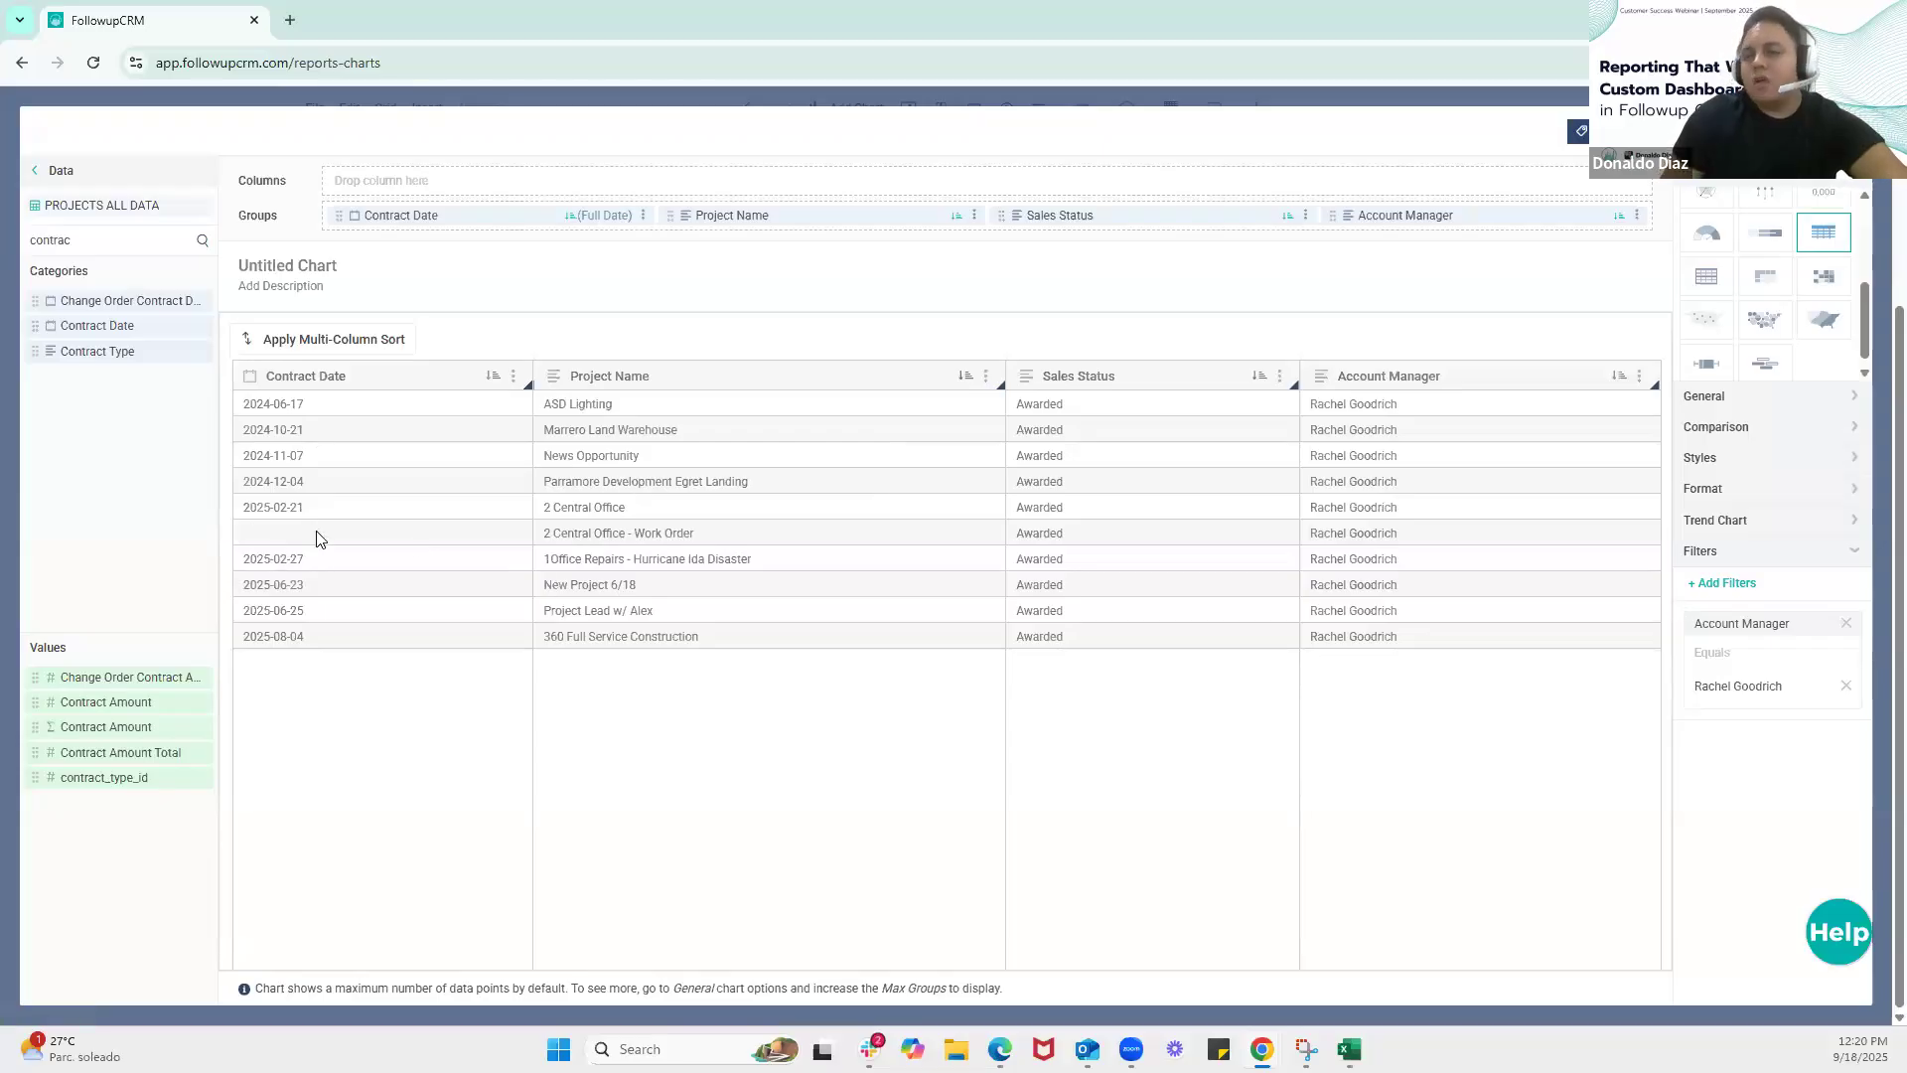
Enable Repeatable Rows in the table's body style so dates shared by several projects repeat on every row
left_click(1734, 461)
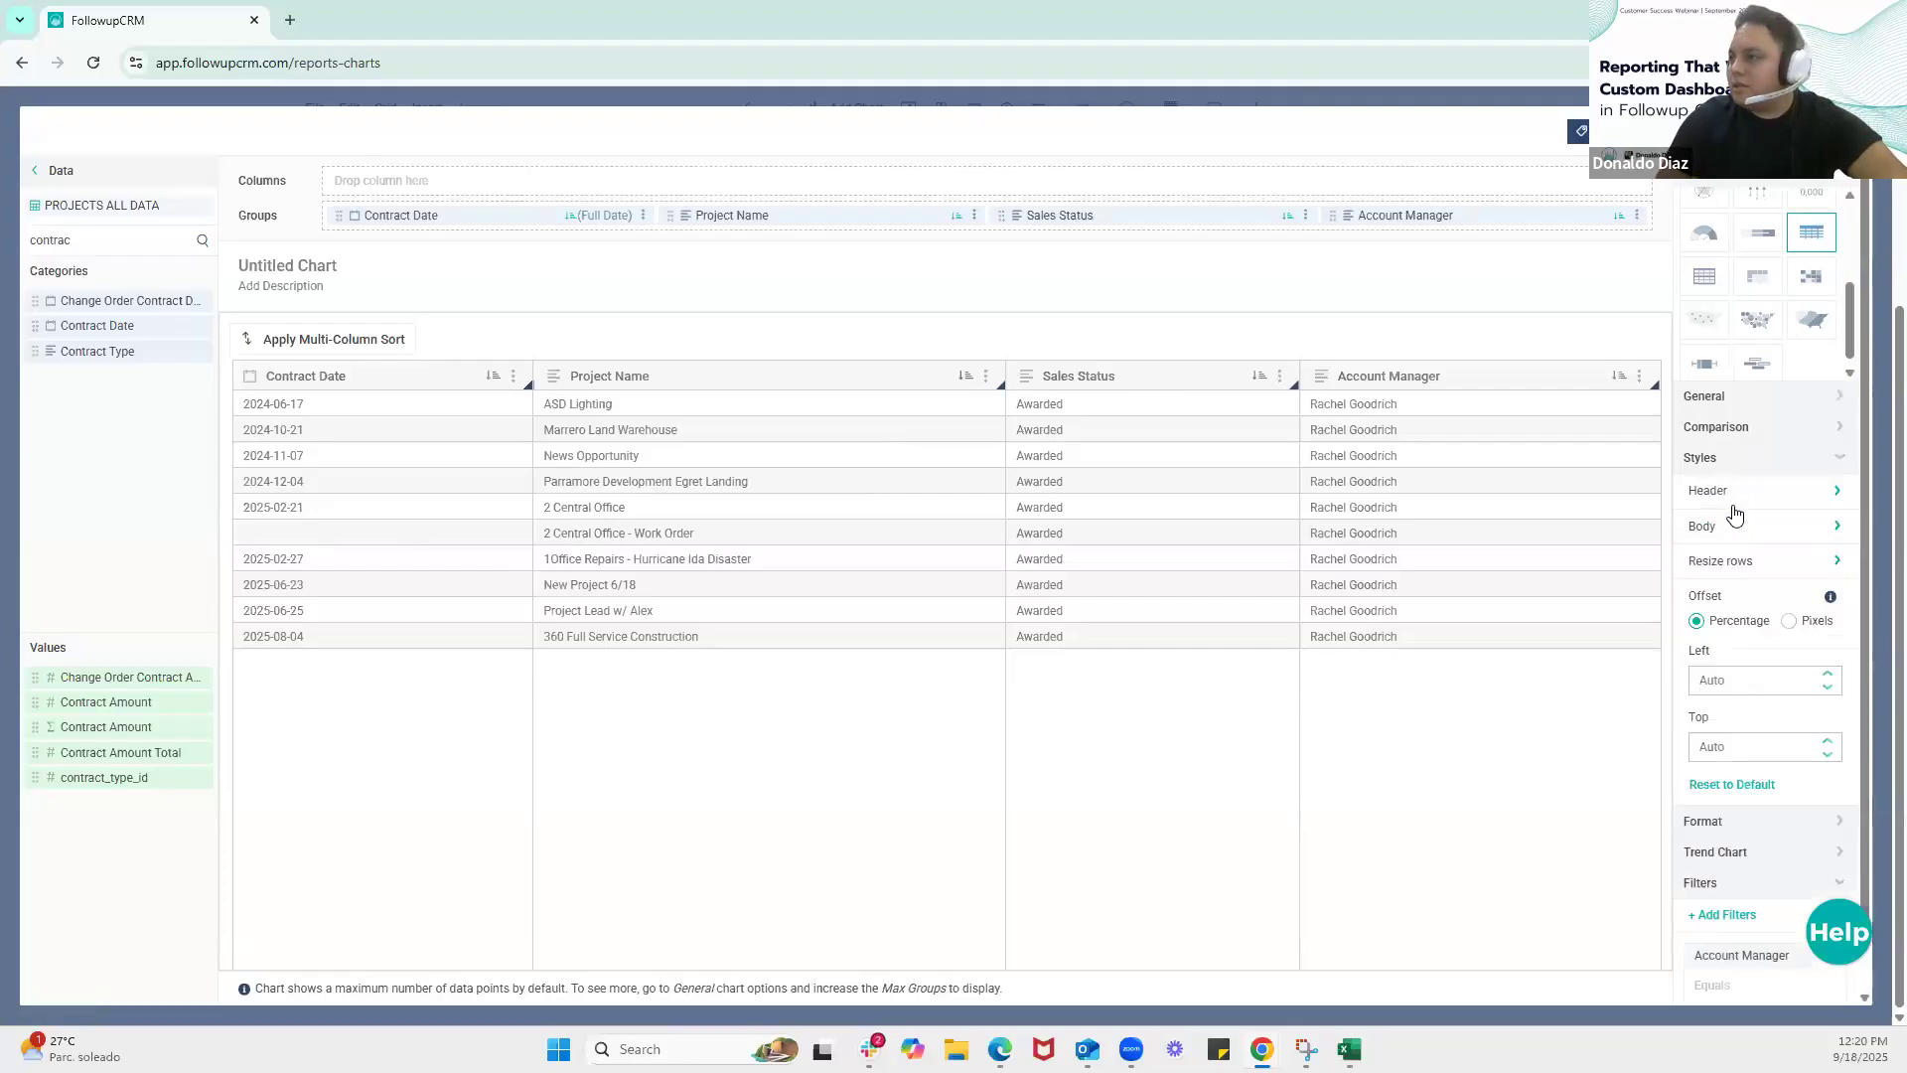
left_click(1744, 526)
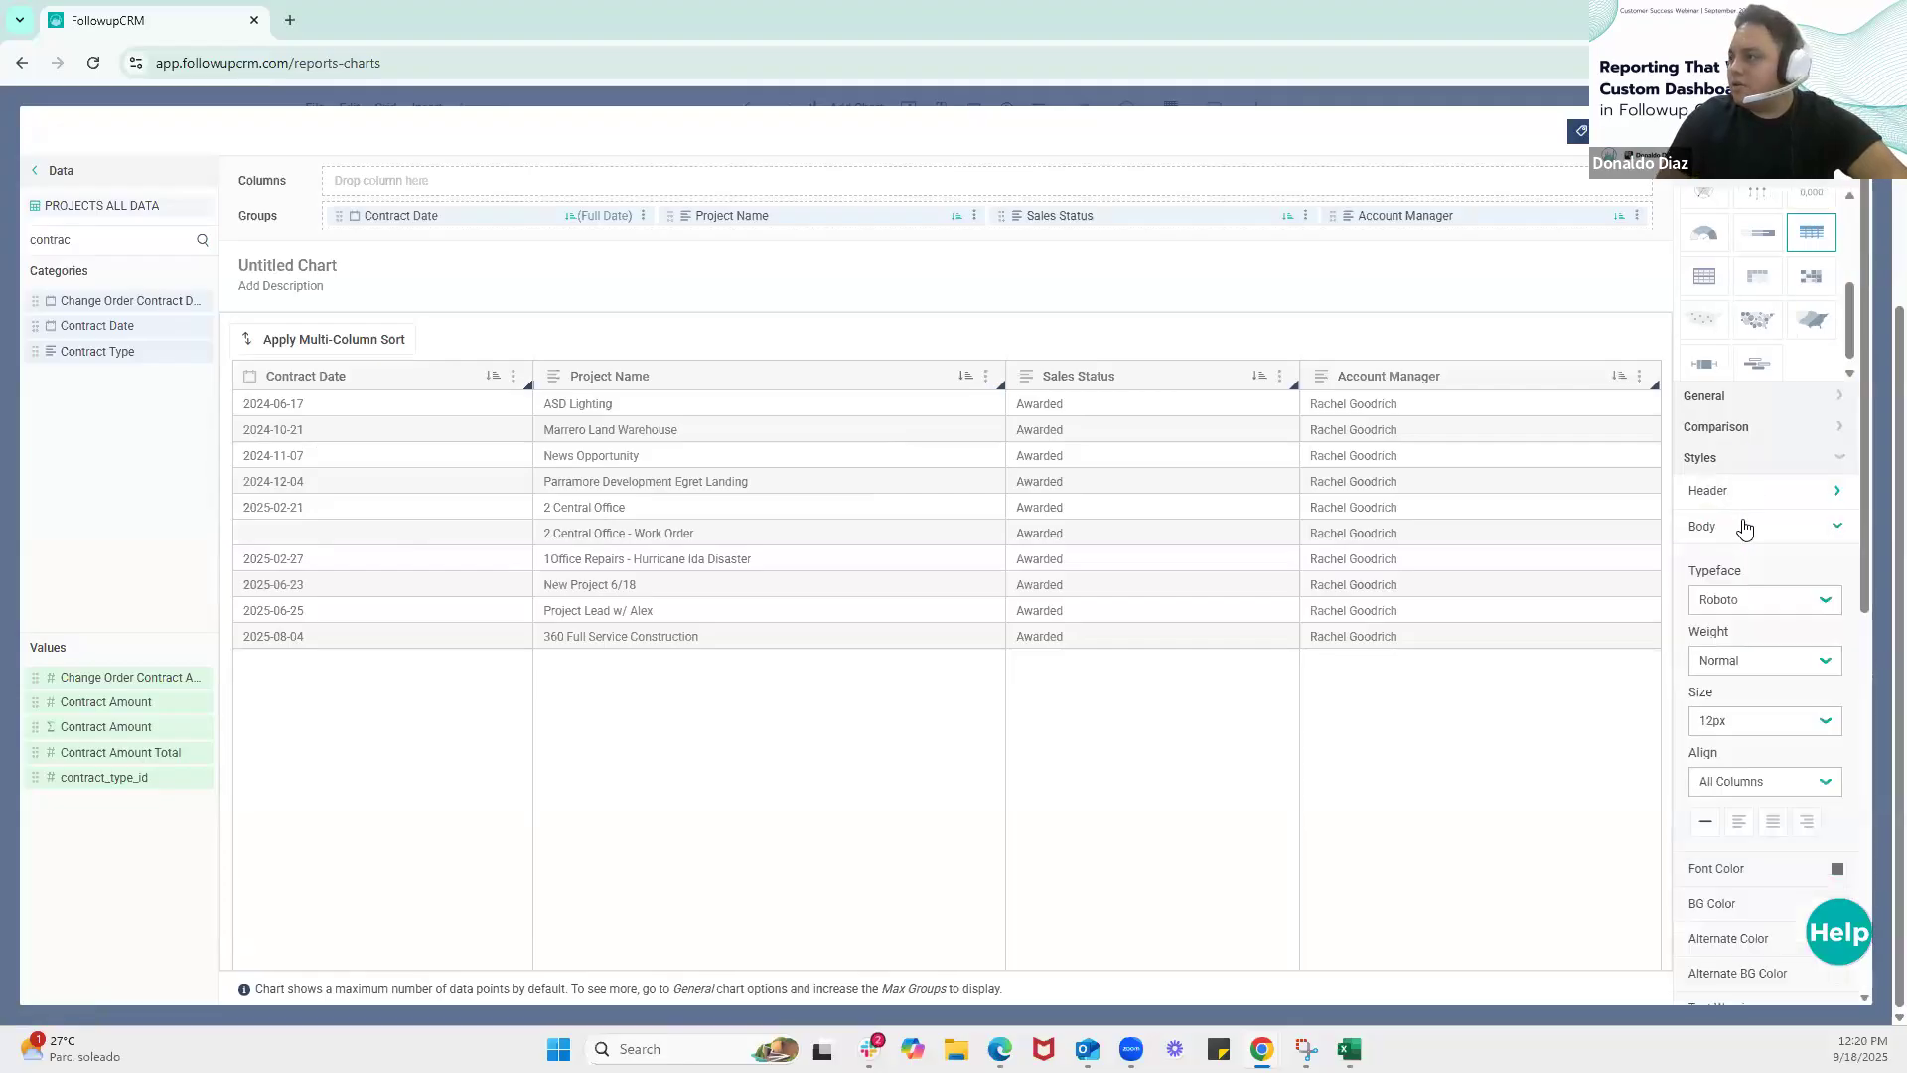
scroll(1747, 528, "down", 4)
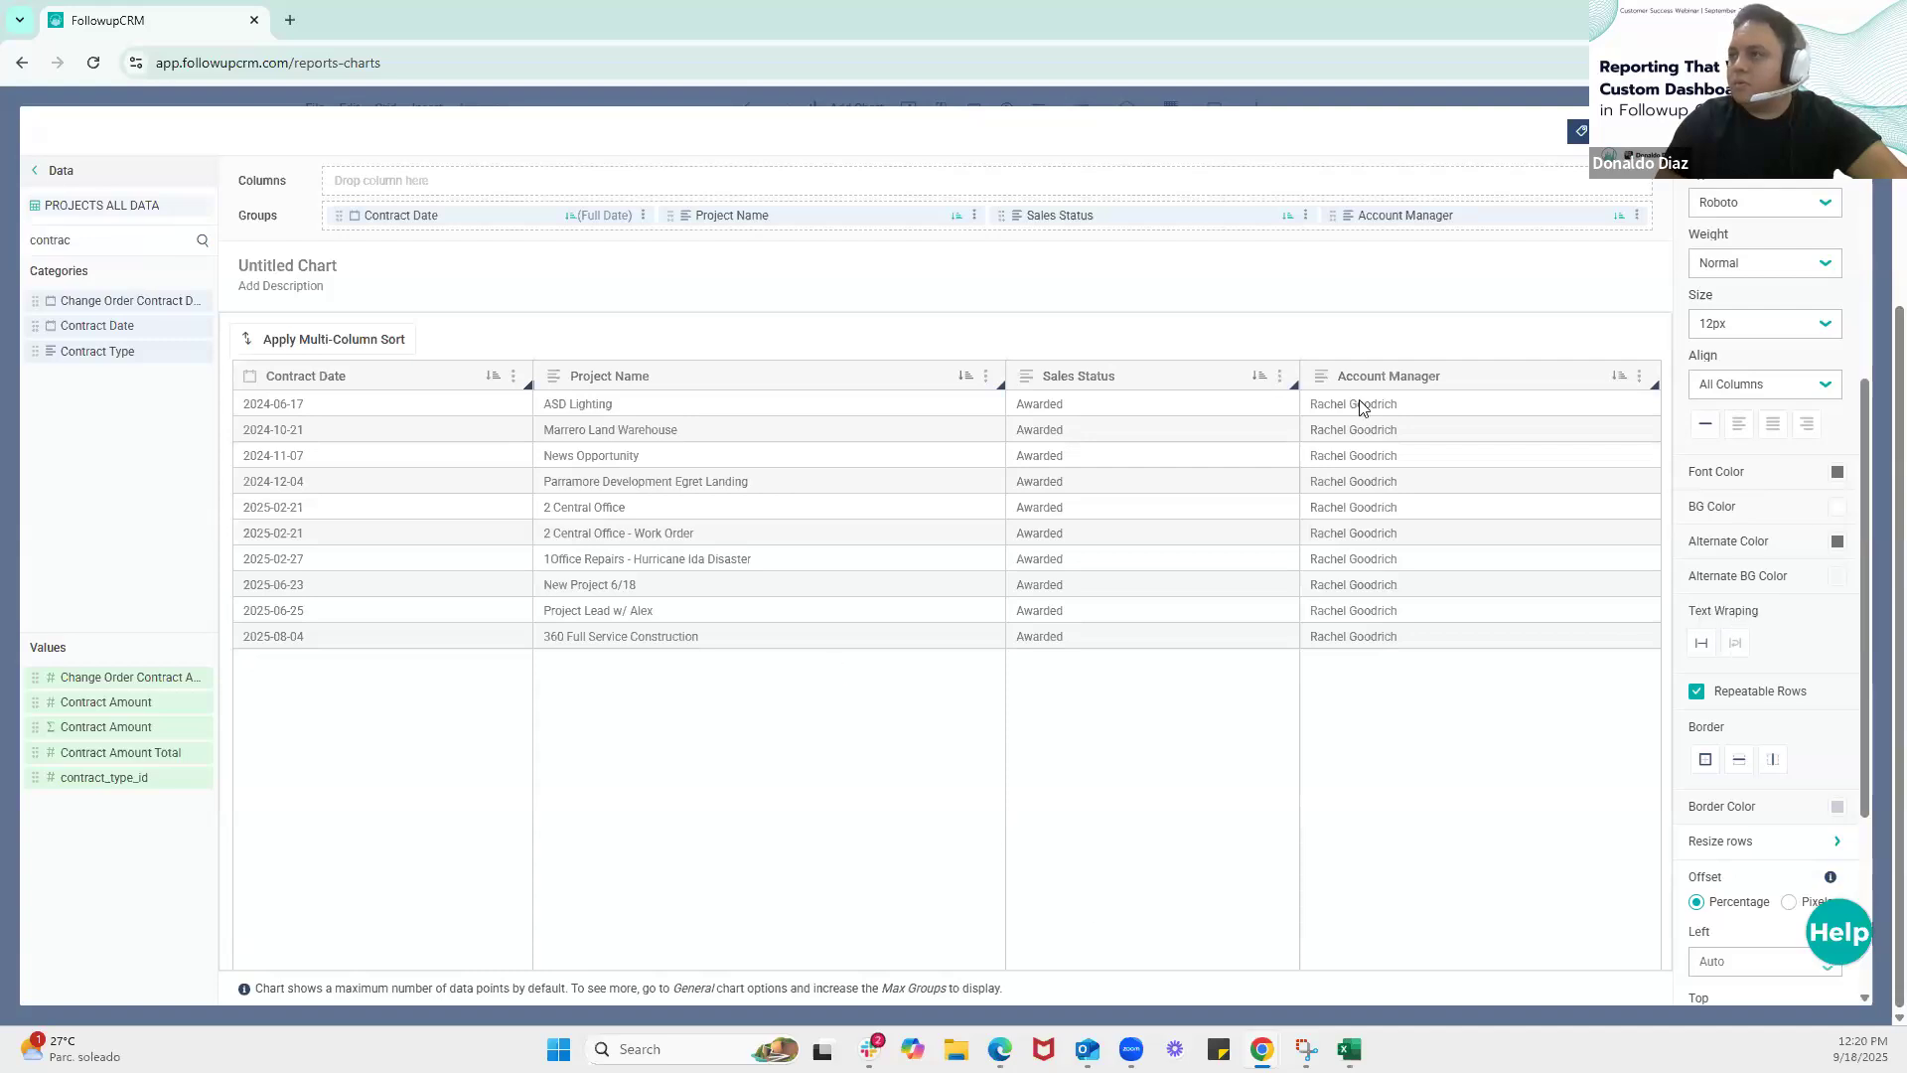
Search the dataset columns for "contract" and add the formula-type Contract Amount value to the table's groups
double_click(88, 241)
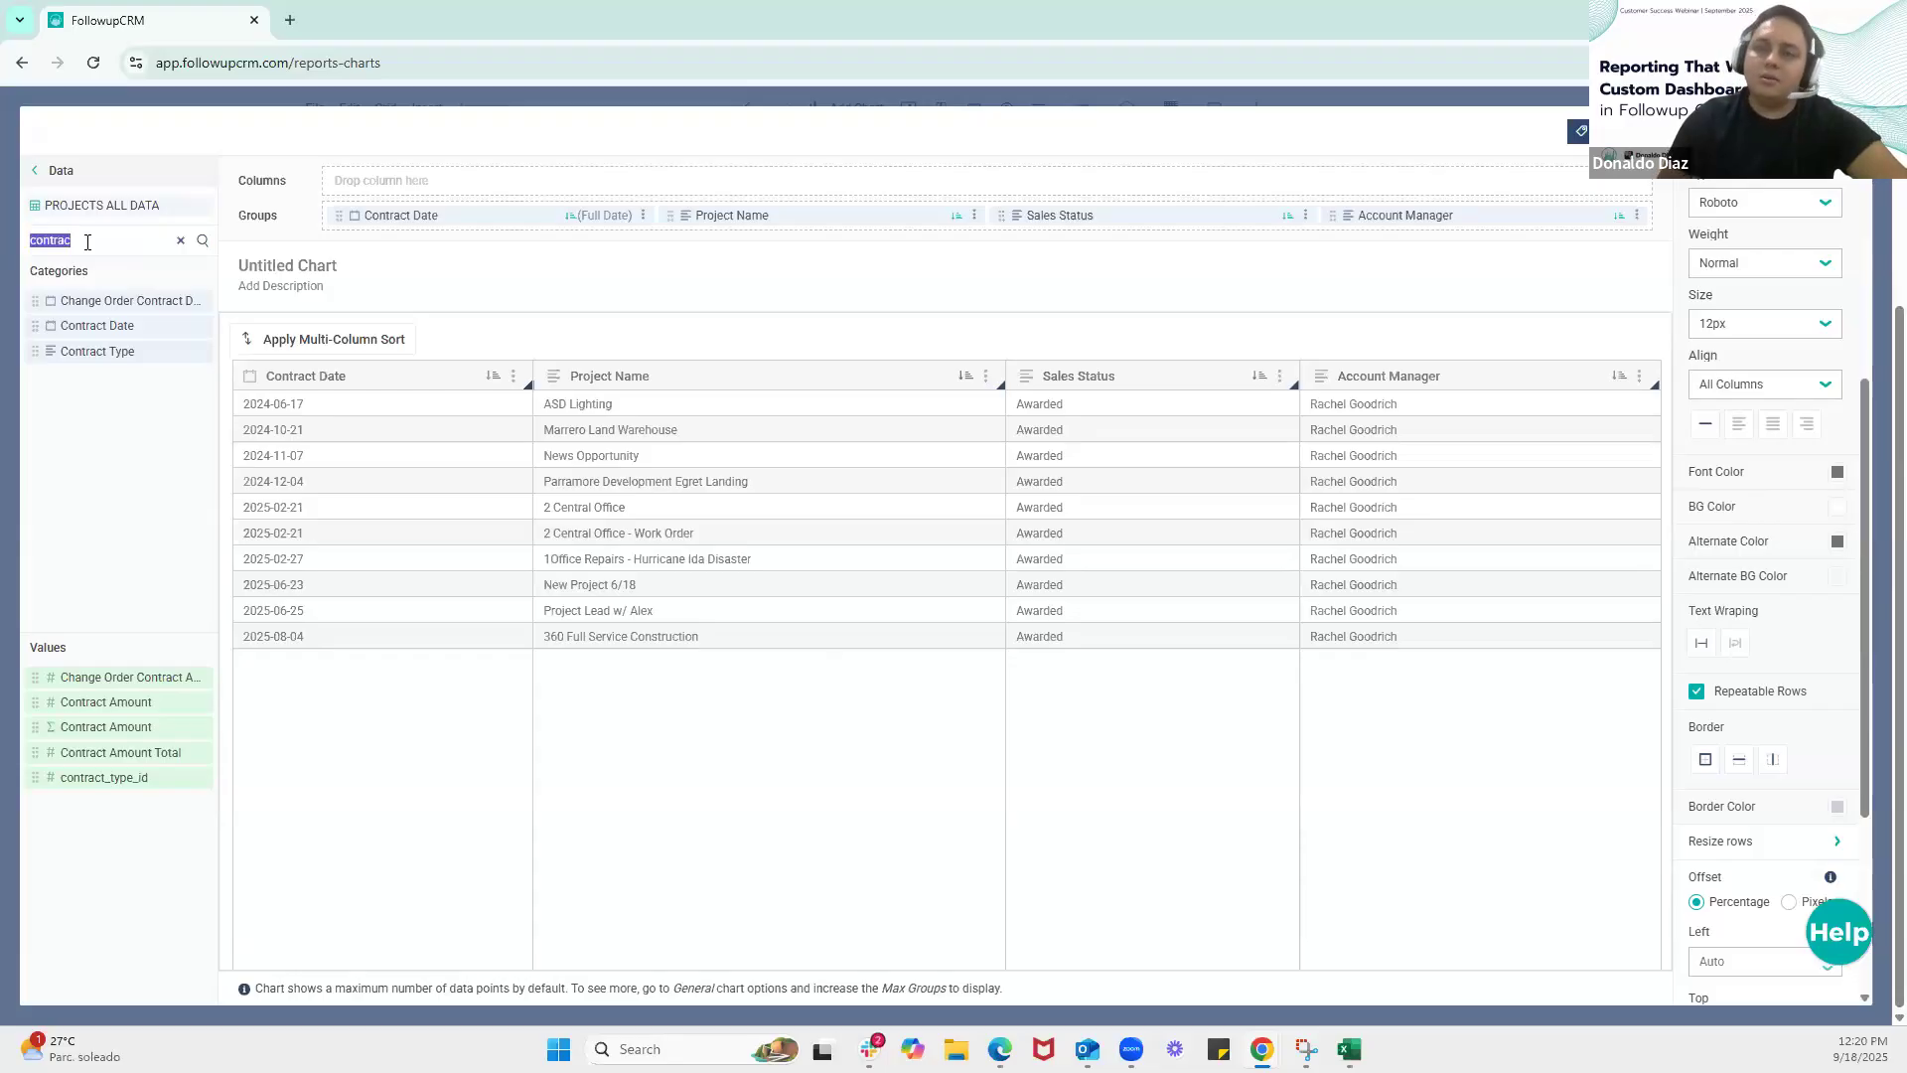
type("base")
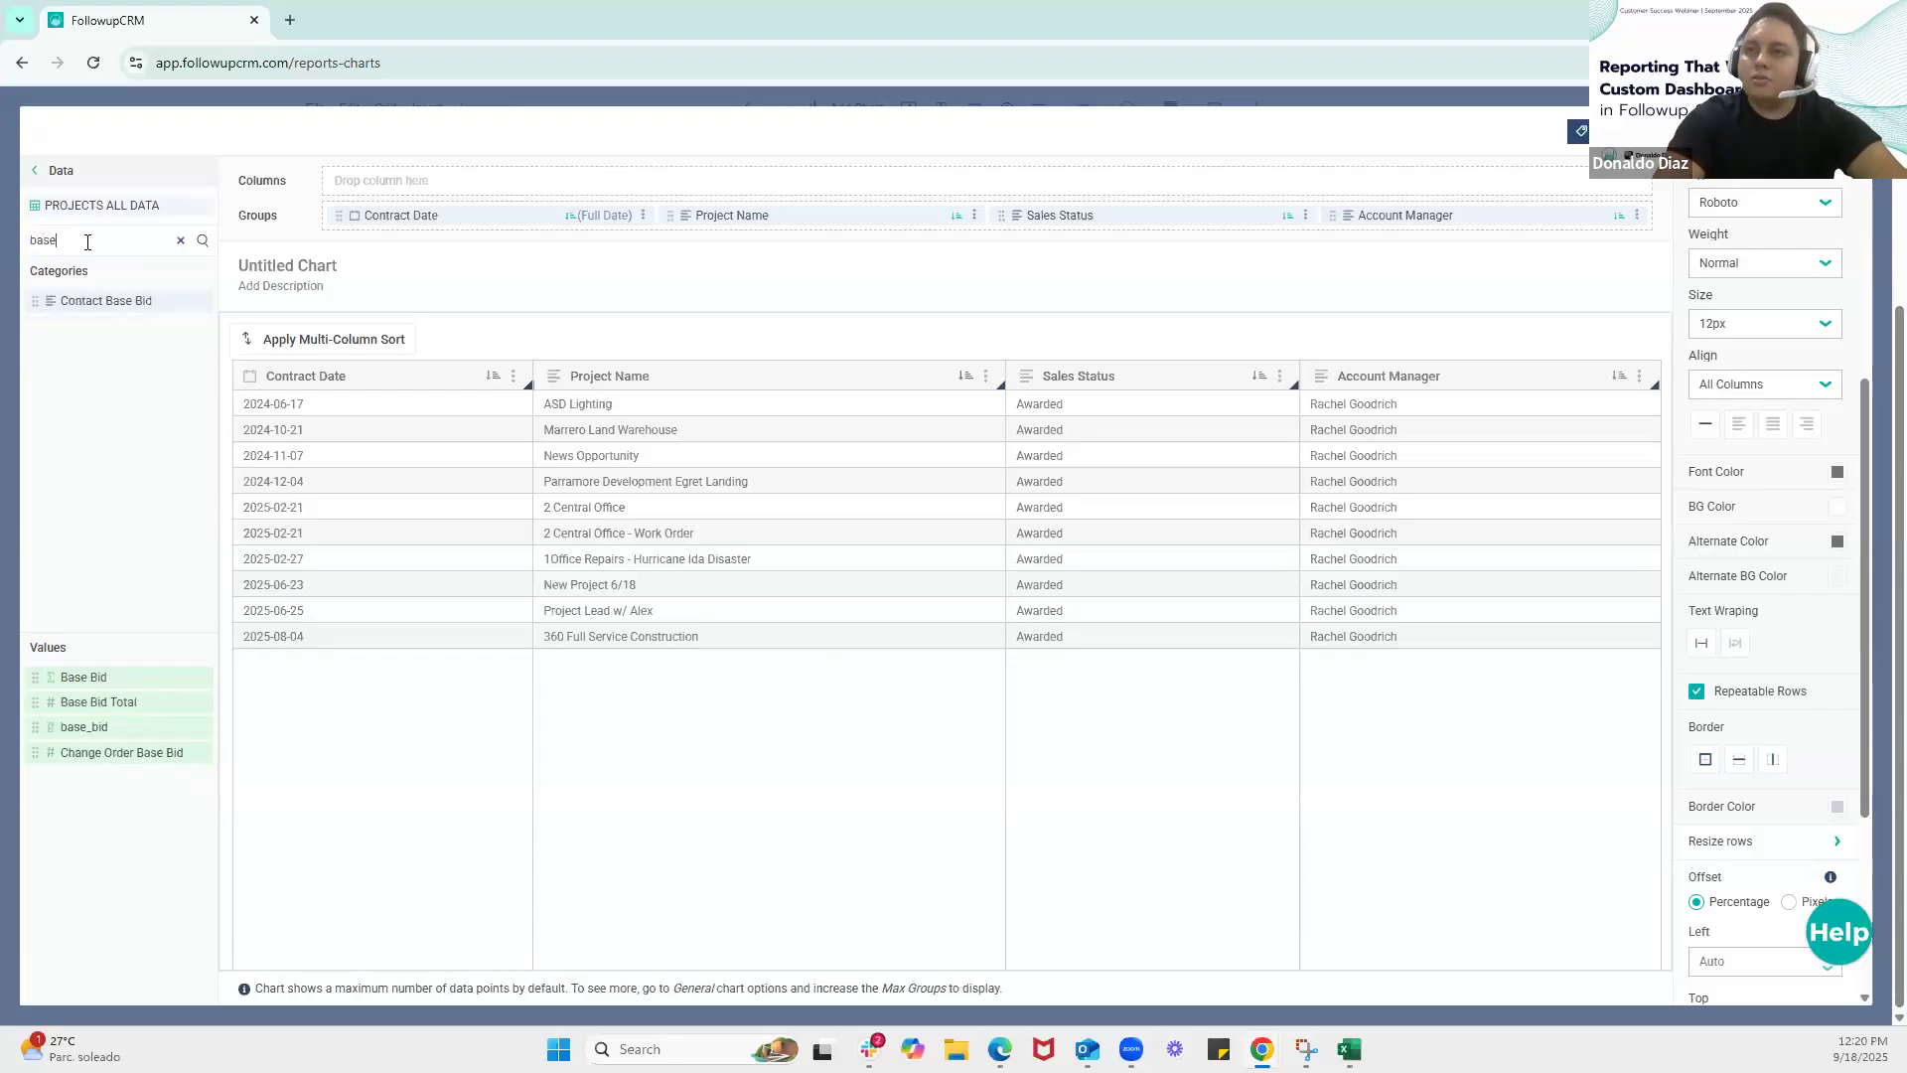
key("BackSpace")
key("BackSpace")
type("a")
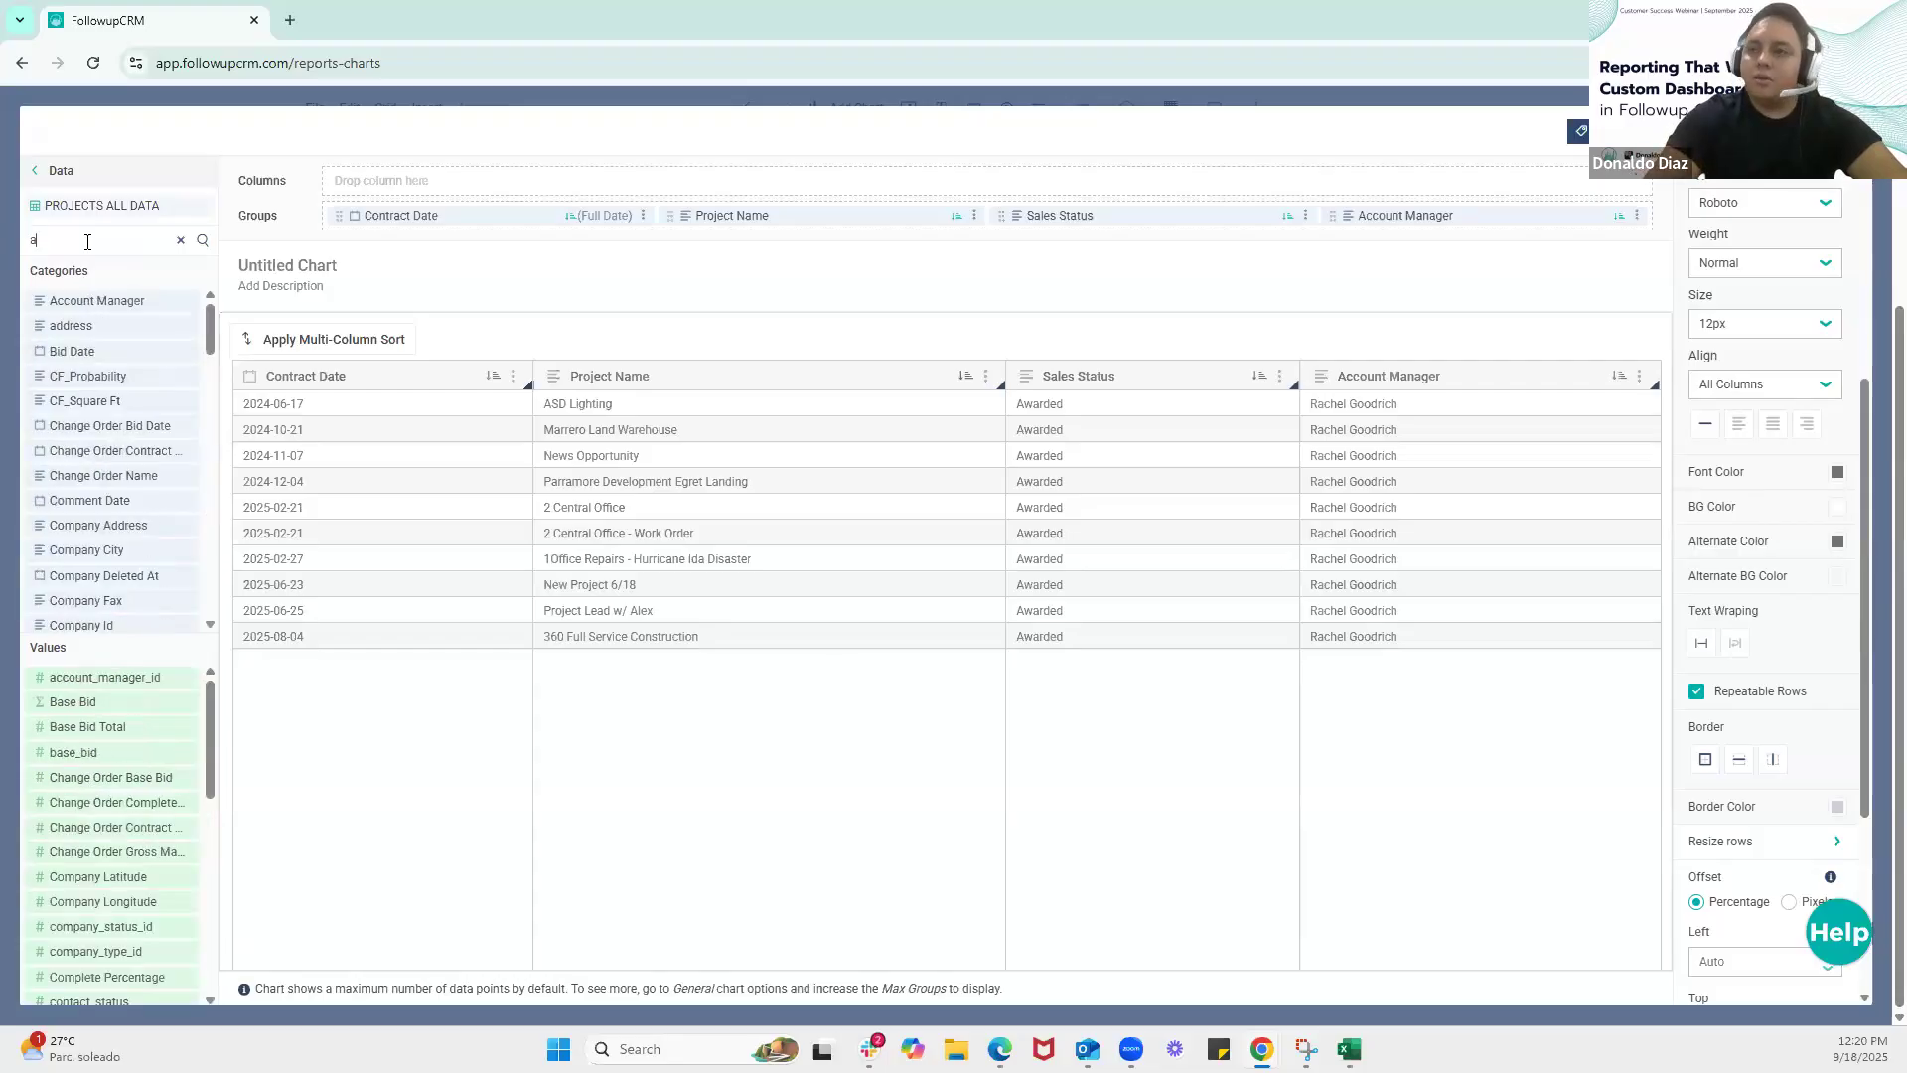
type("ontract")
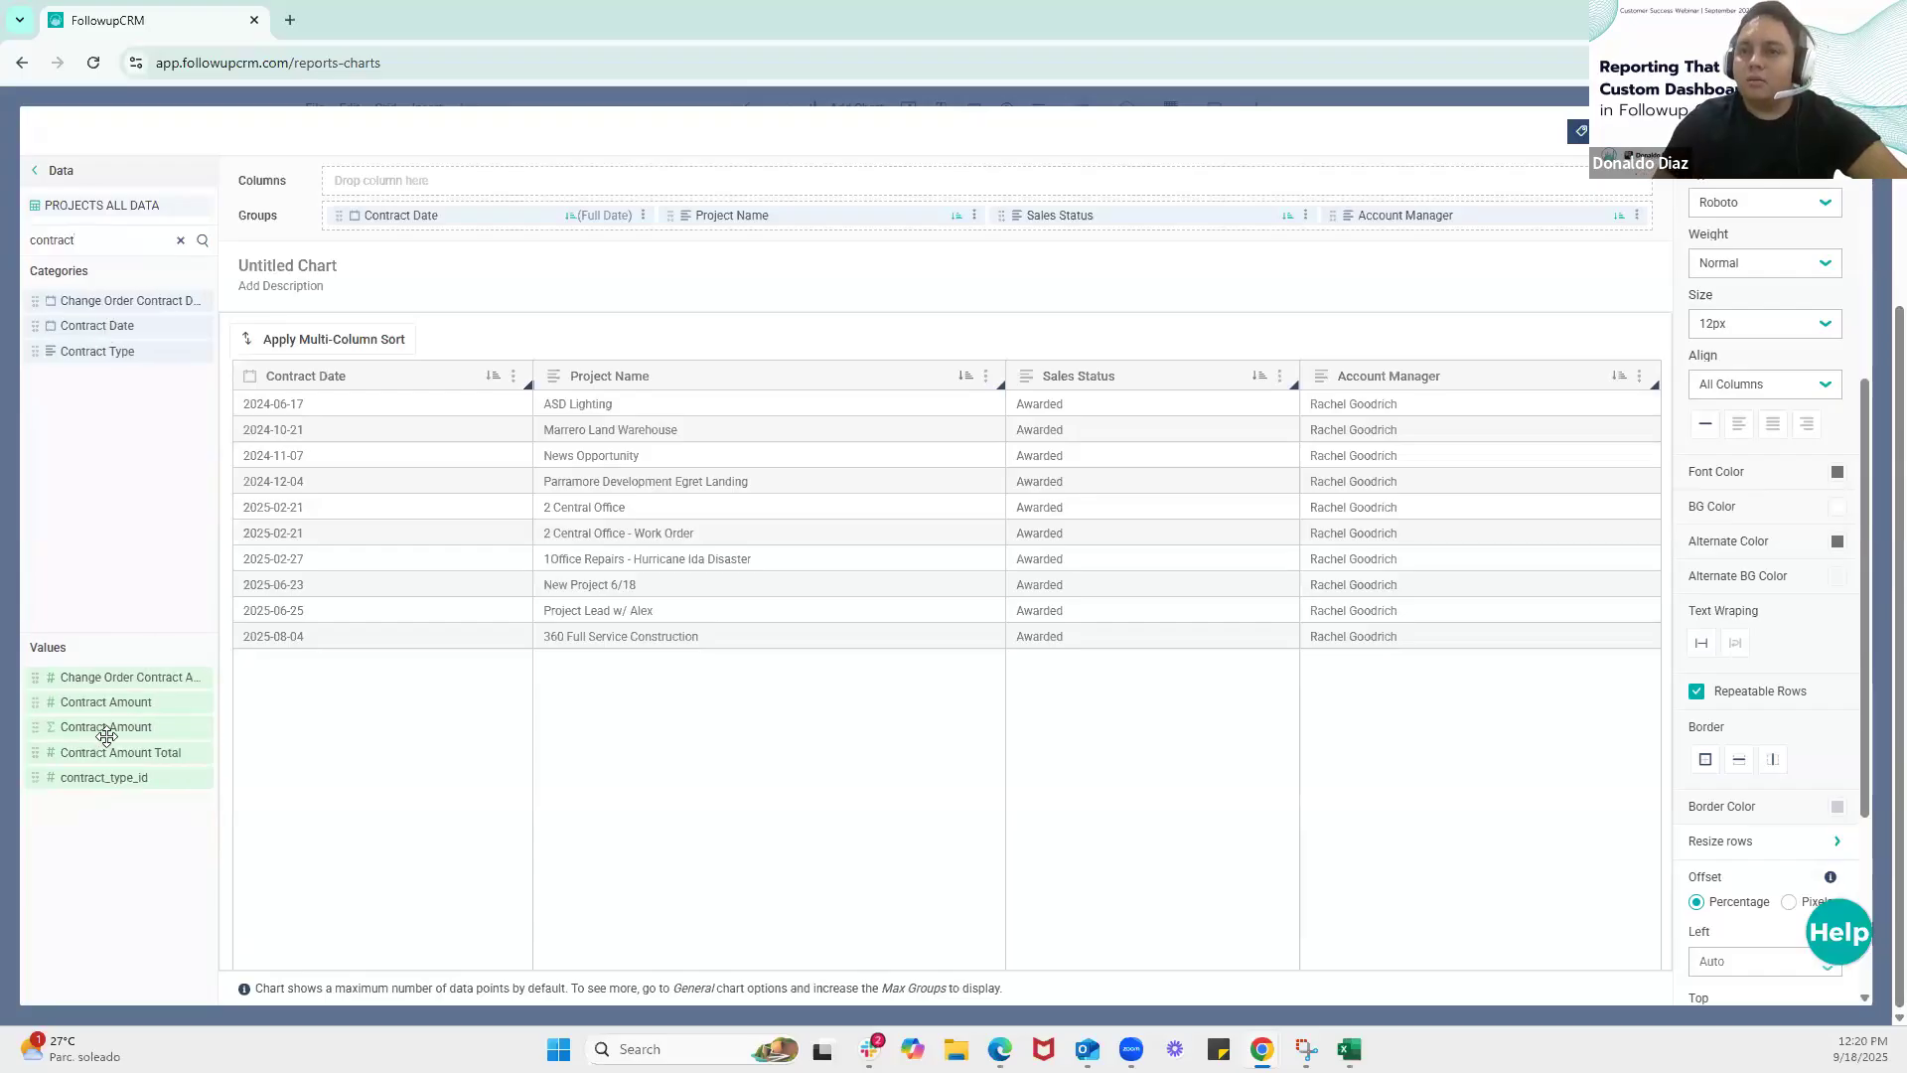
left_click_drag(99, 728, 1584, 224)
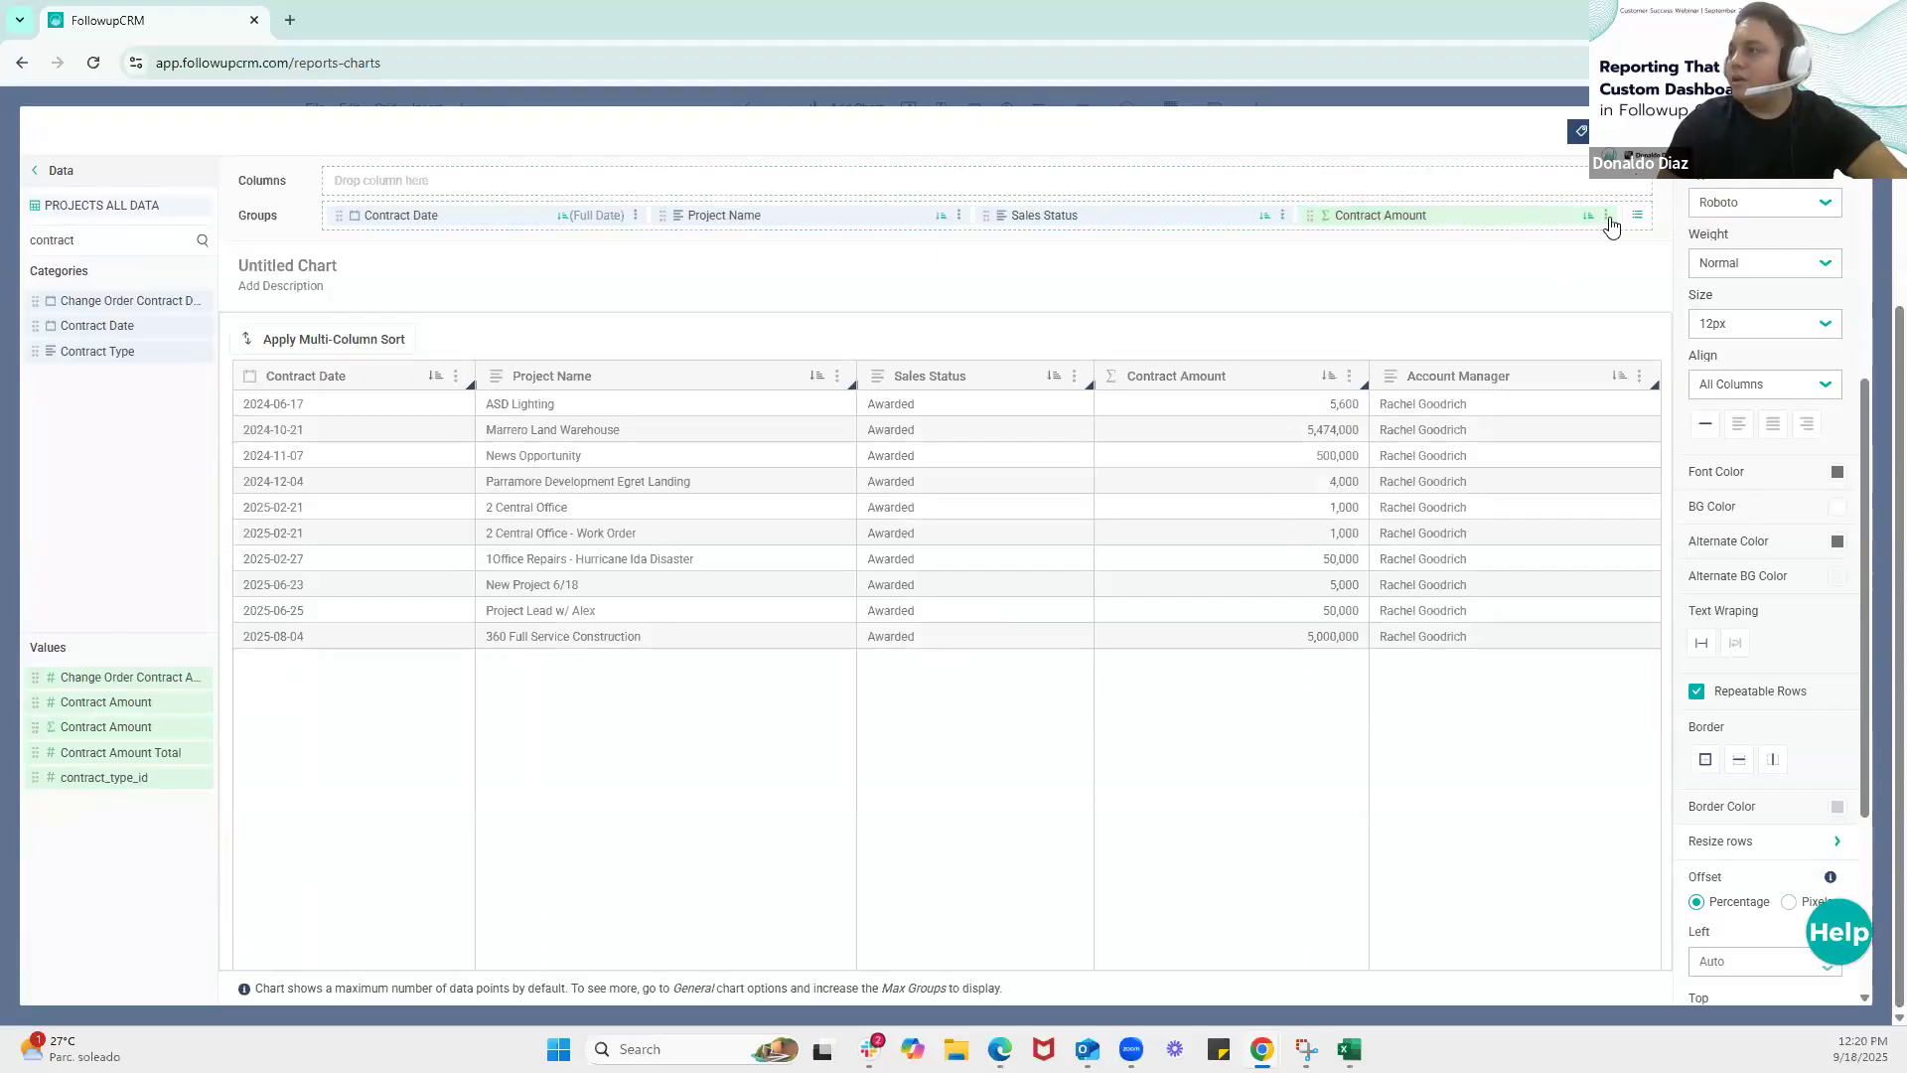
Reorder the table's groups so that Account Manager comes before Contract Amount
left_click(1641, 215)
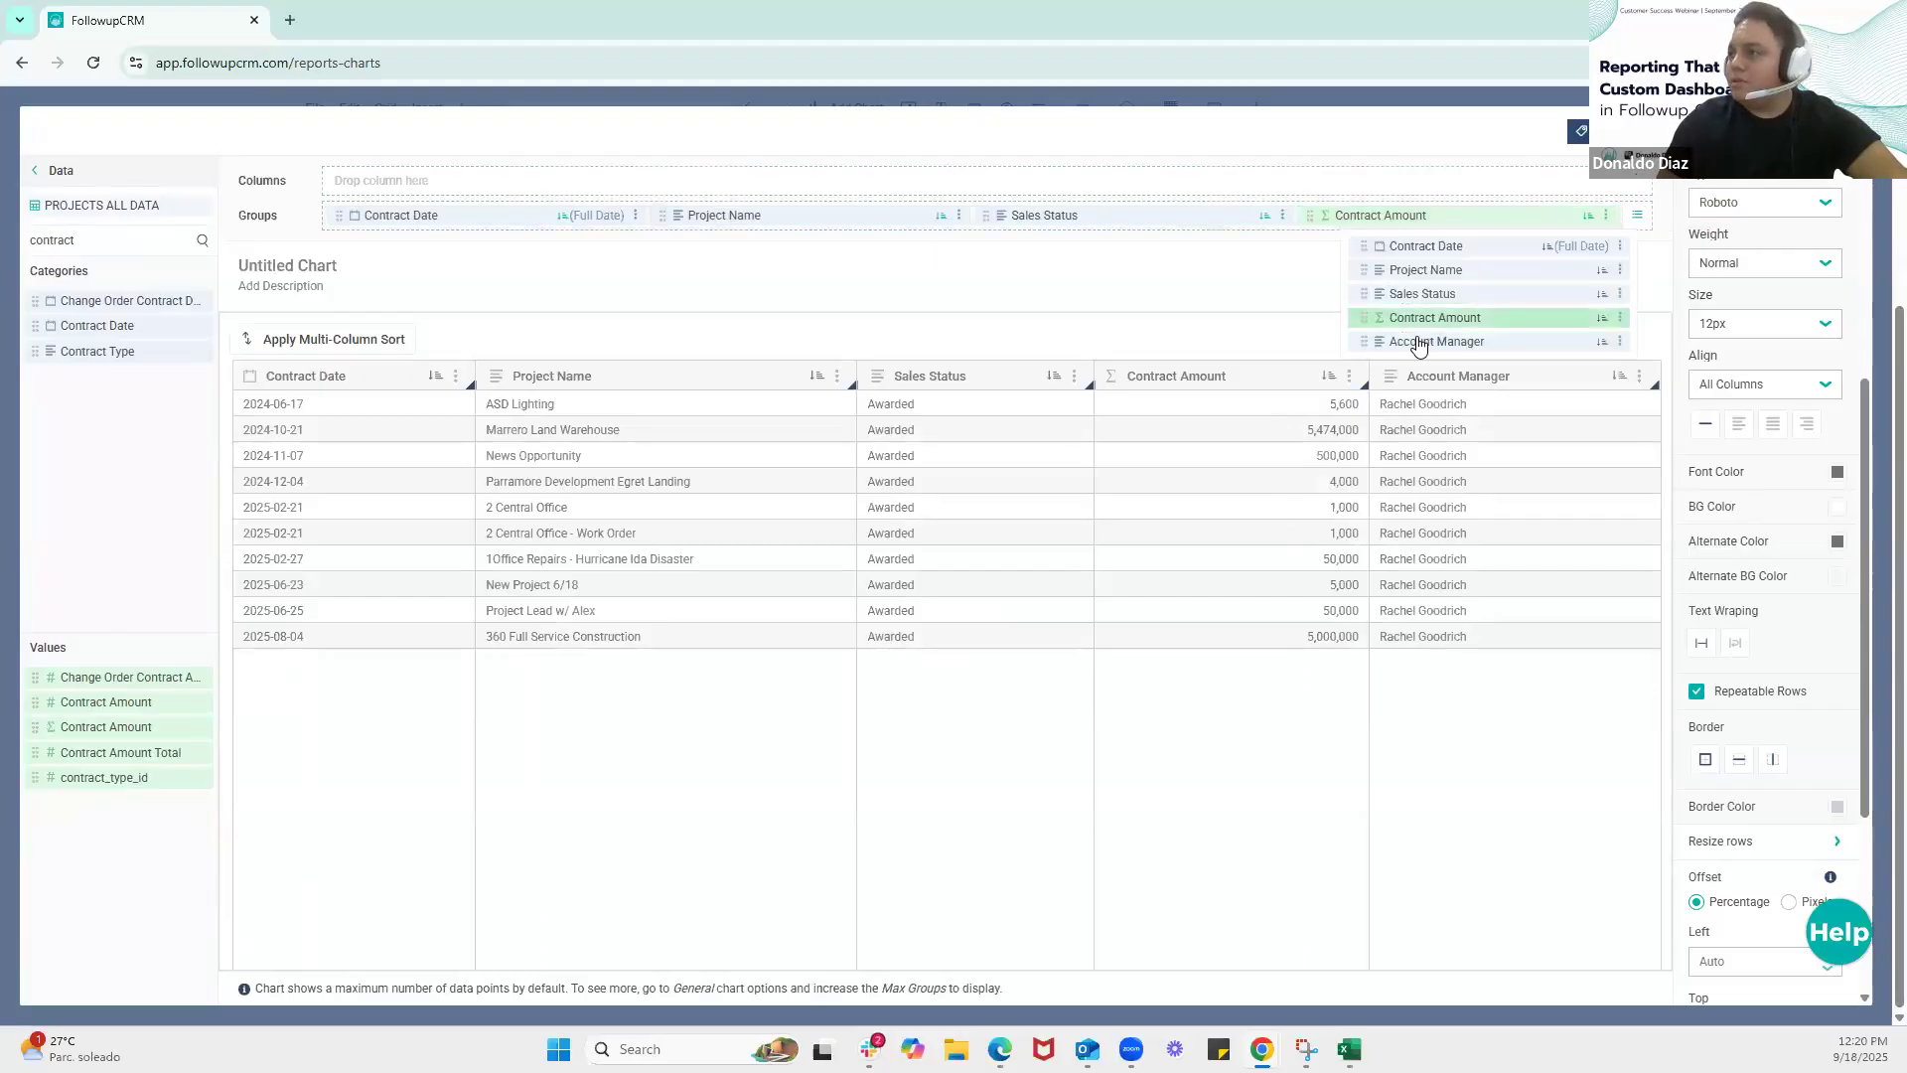
left_click_drag(1421, 343, 1426, 317)
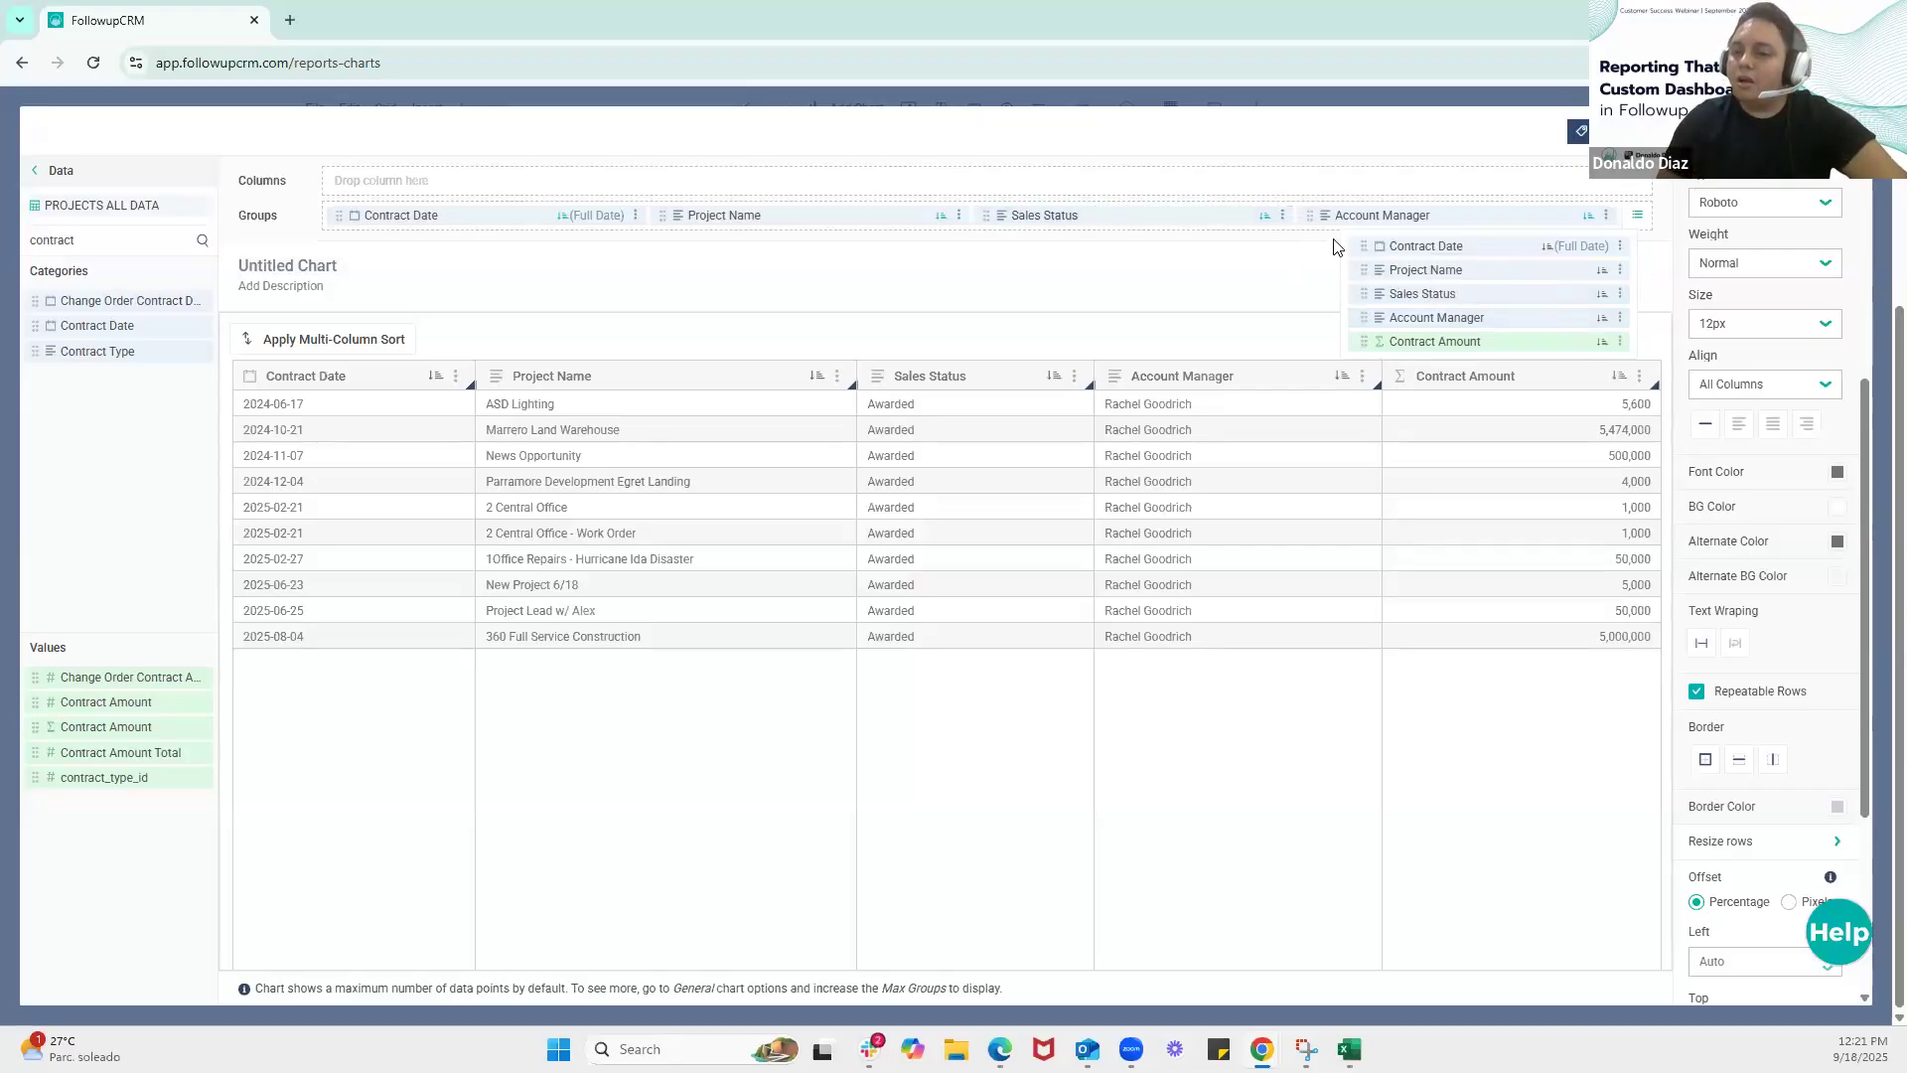
left_click(1201, 333)
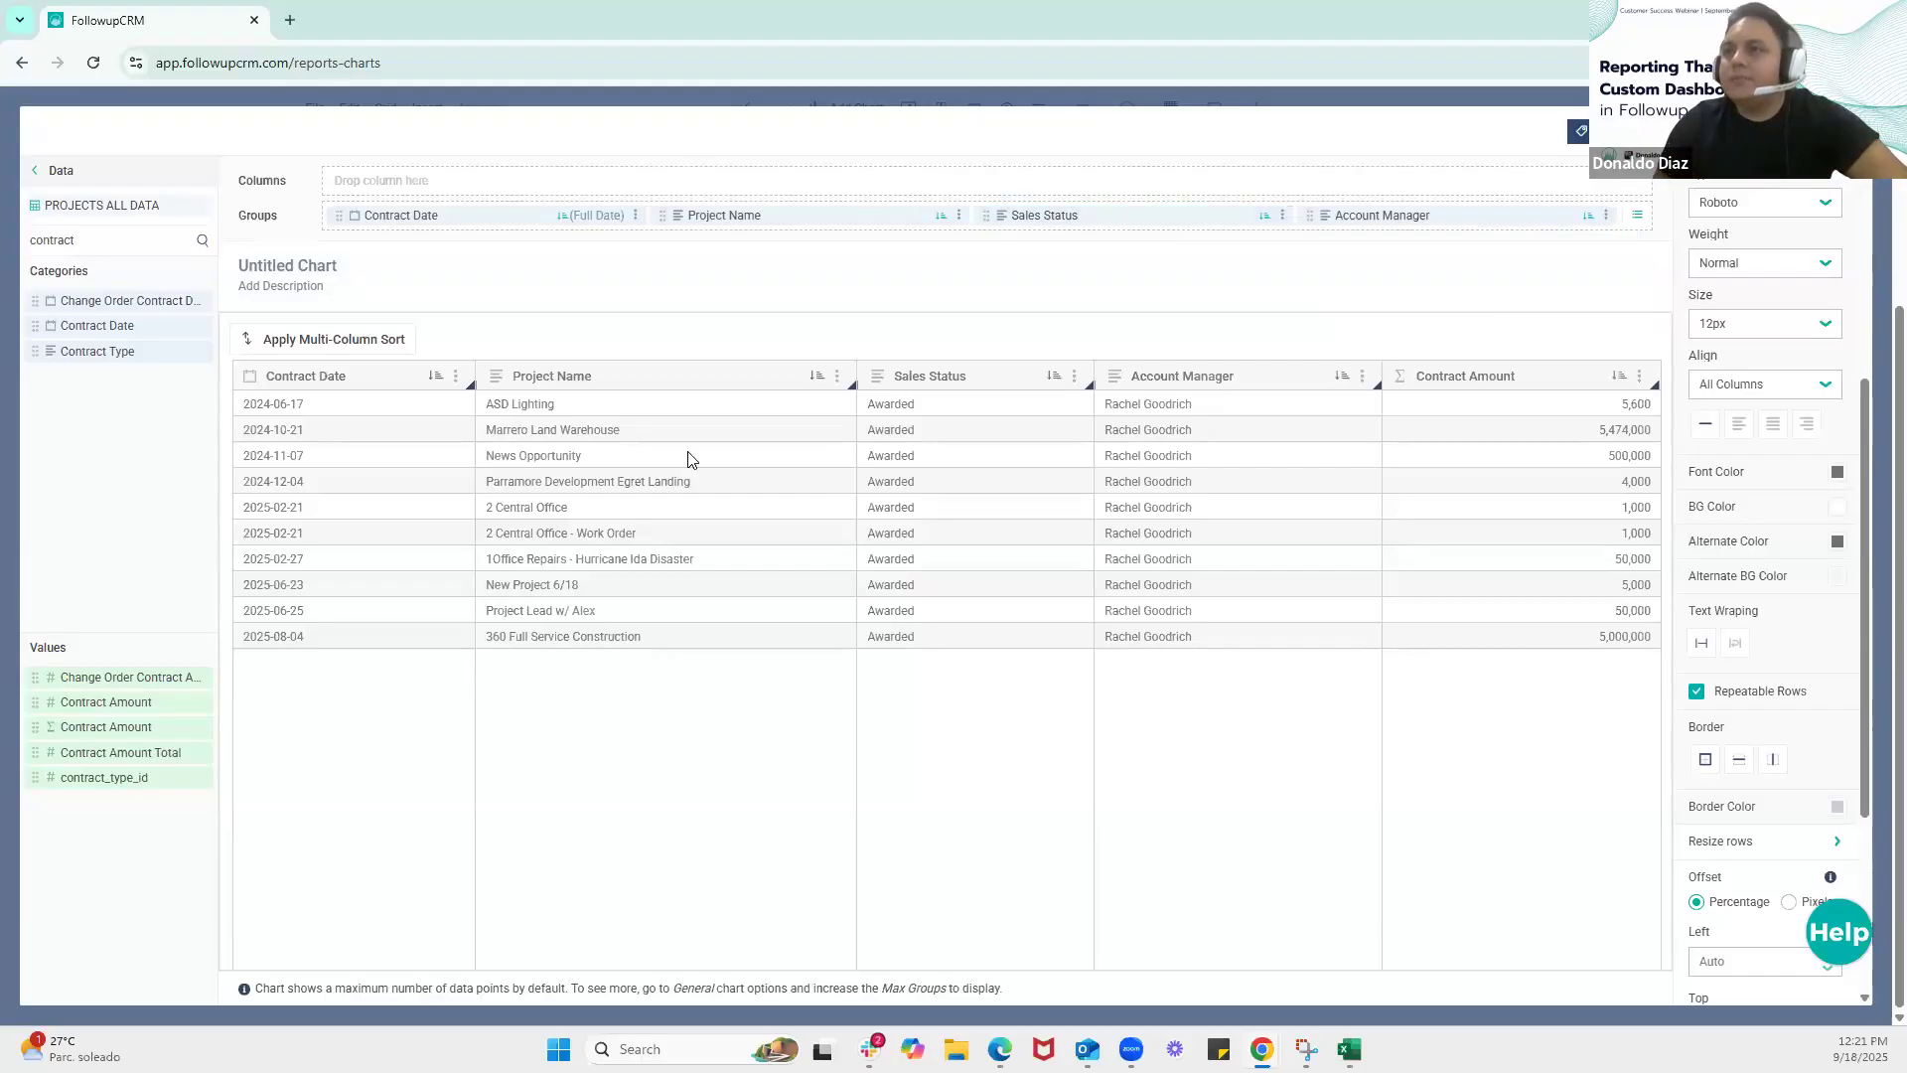
left_click(1831, 397)
left_click(1856, 396)
scroll(1833, 523, "down", 3)
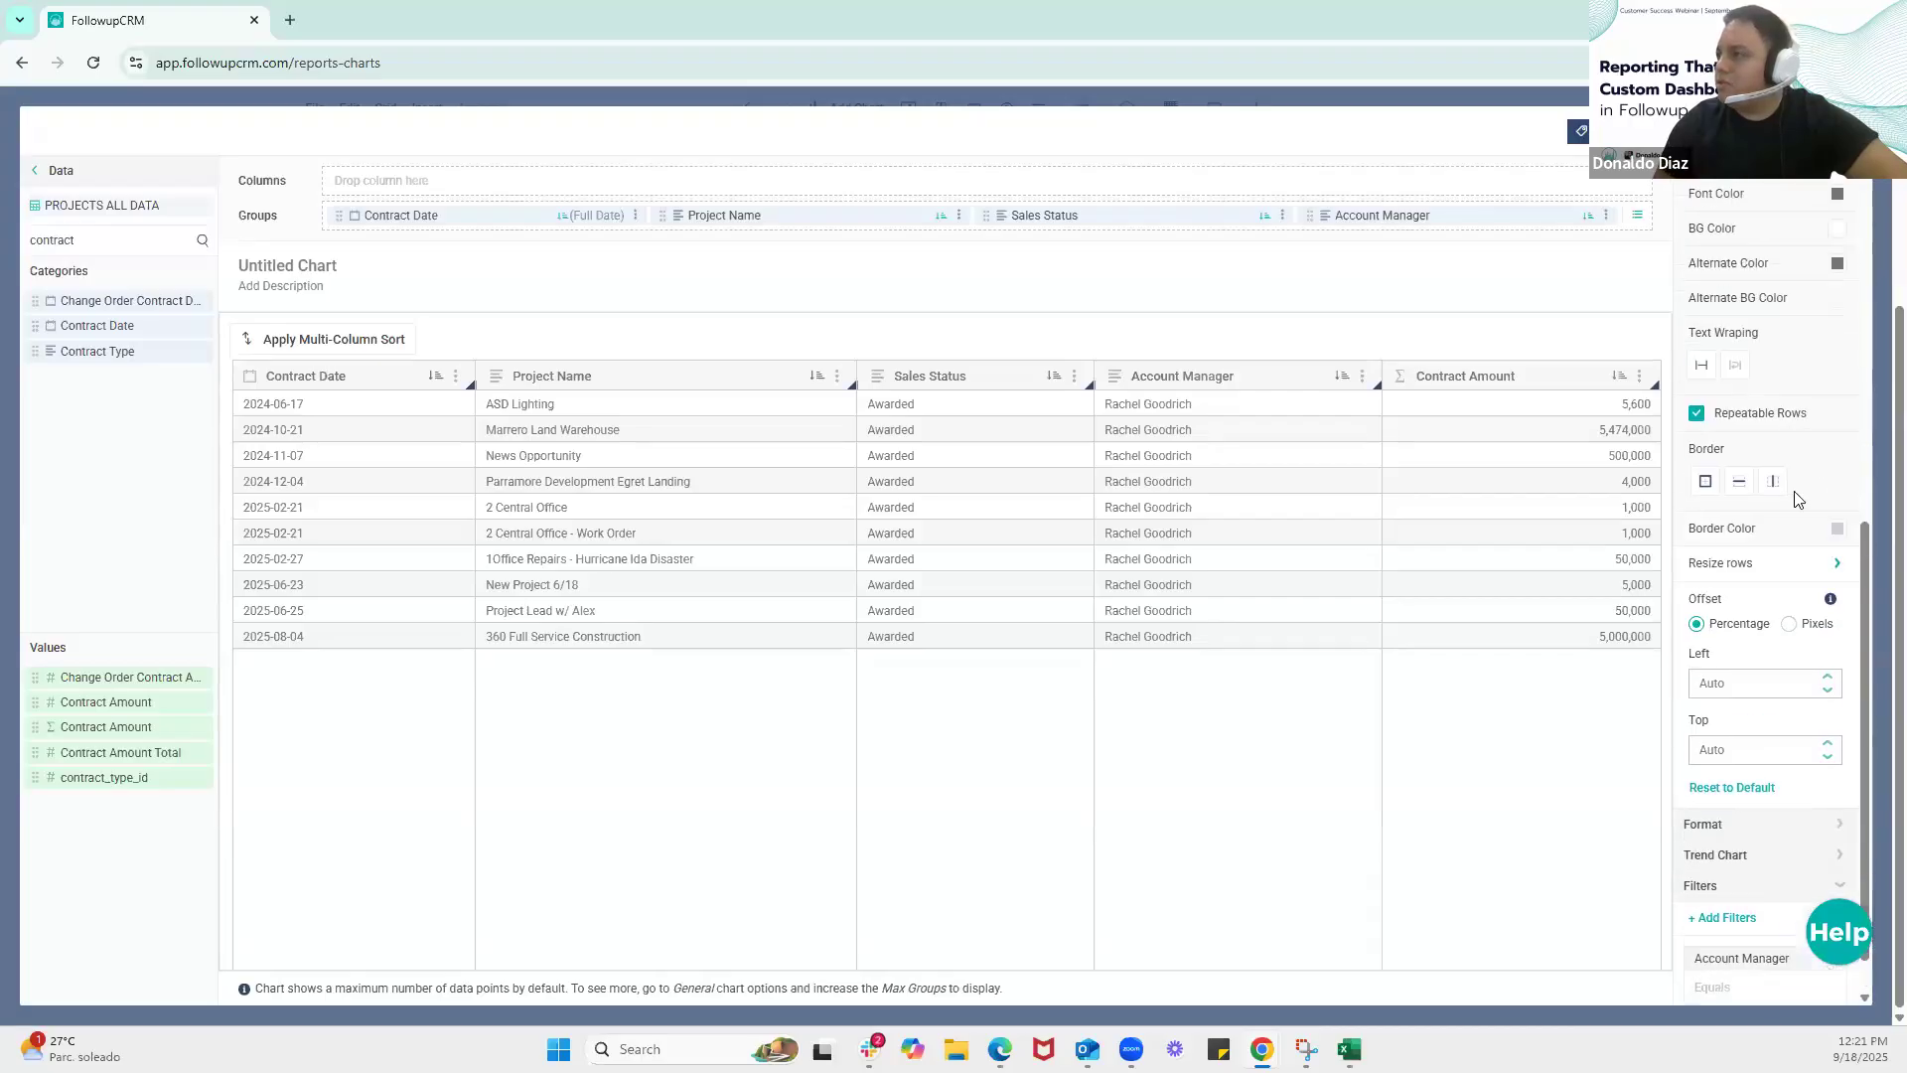
scroll(1836, 516, "down", 1)
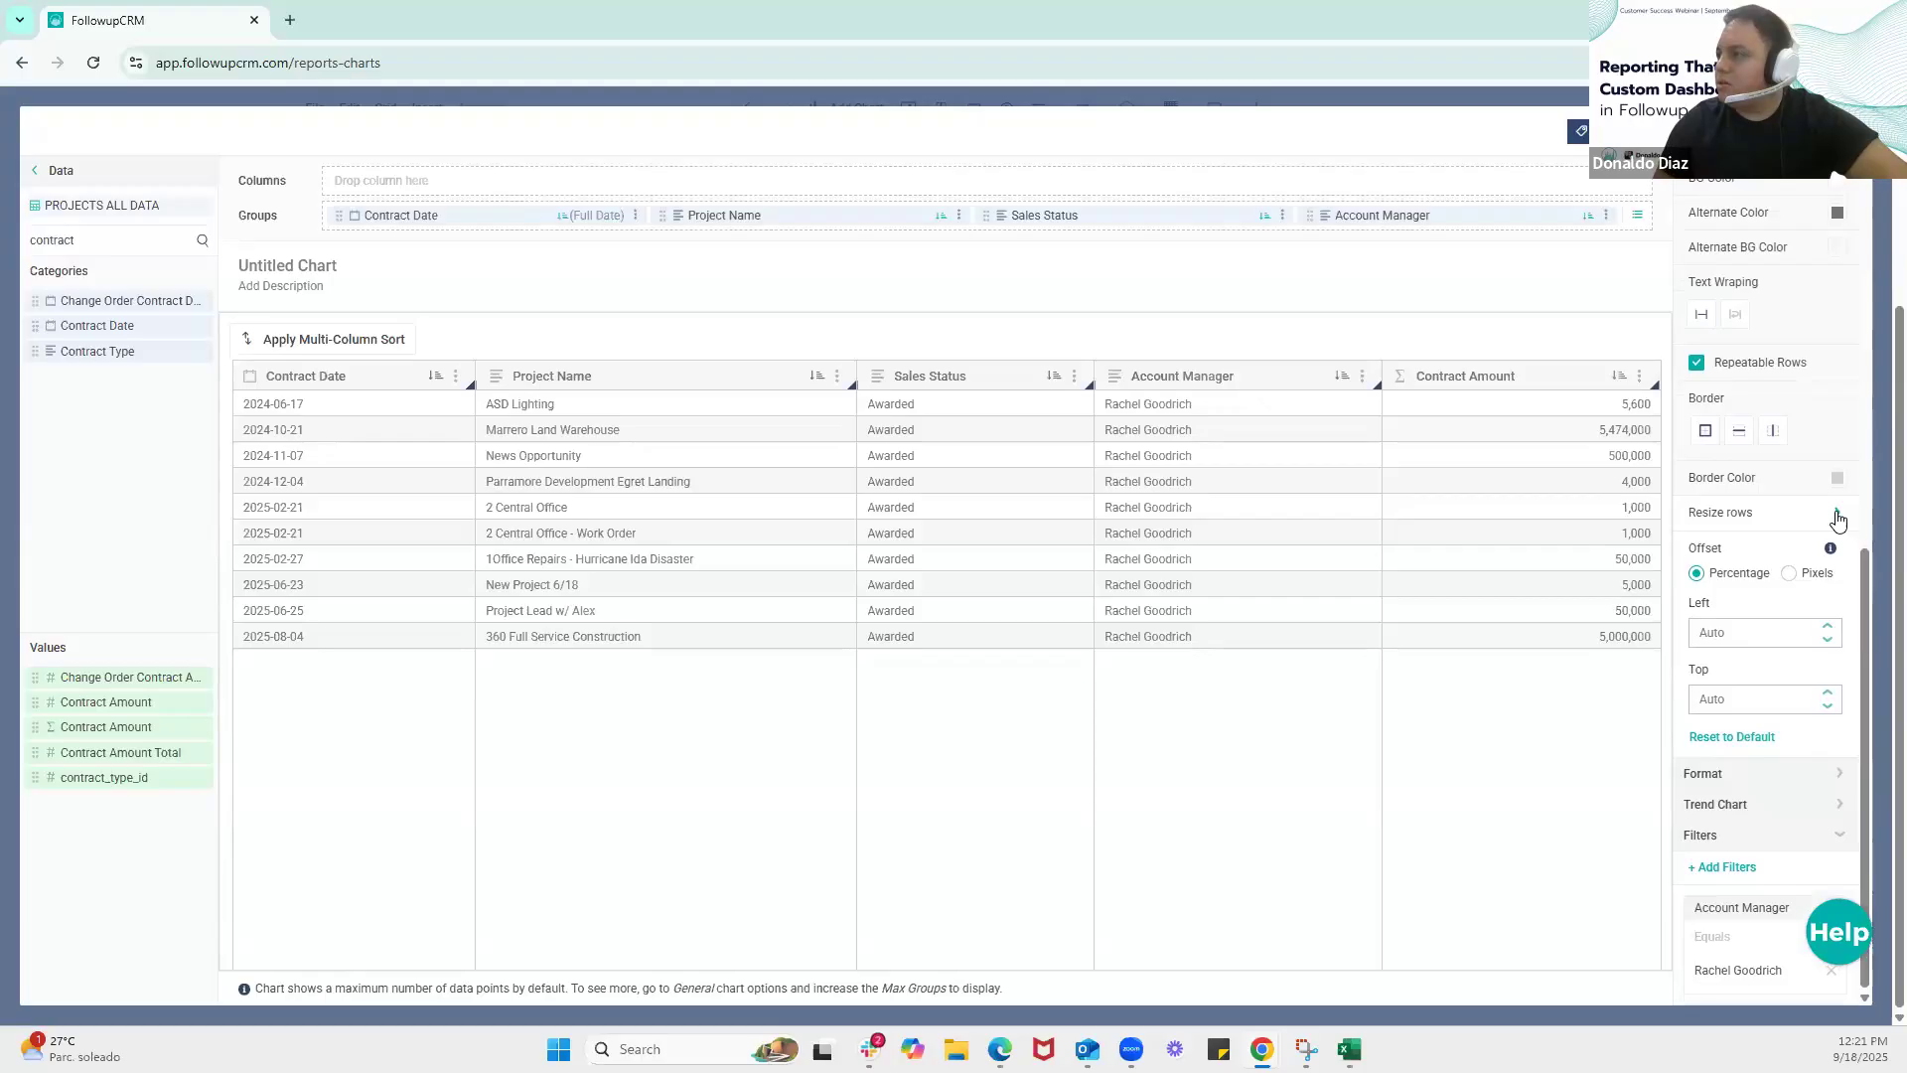
left_click(1804, 511)
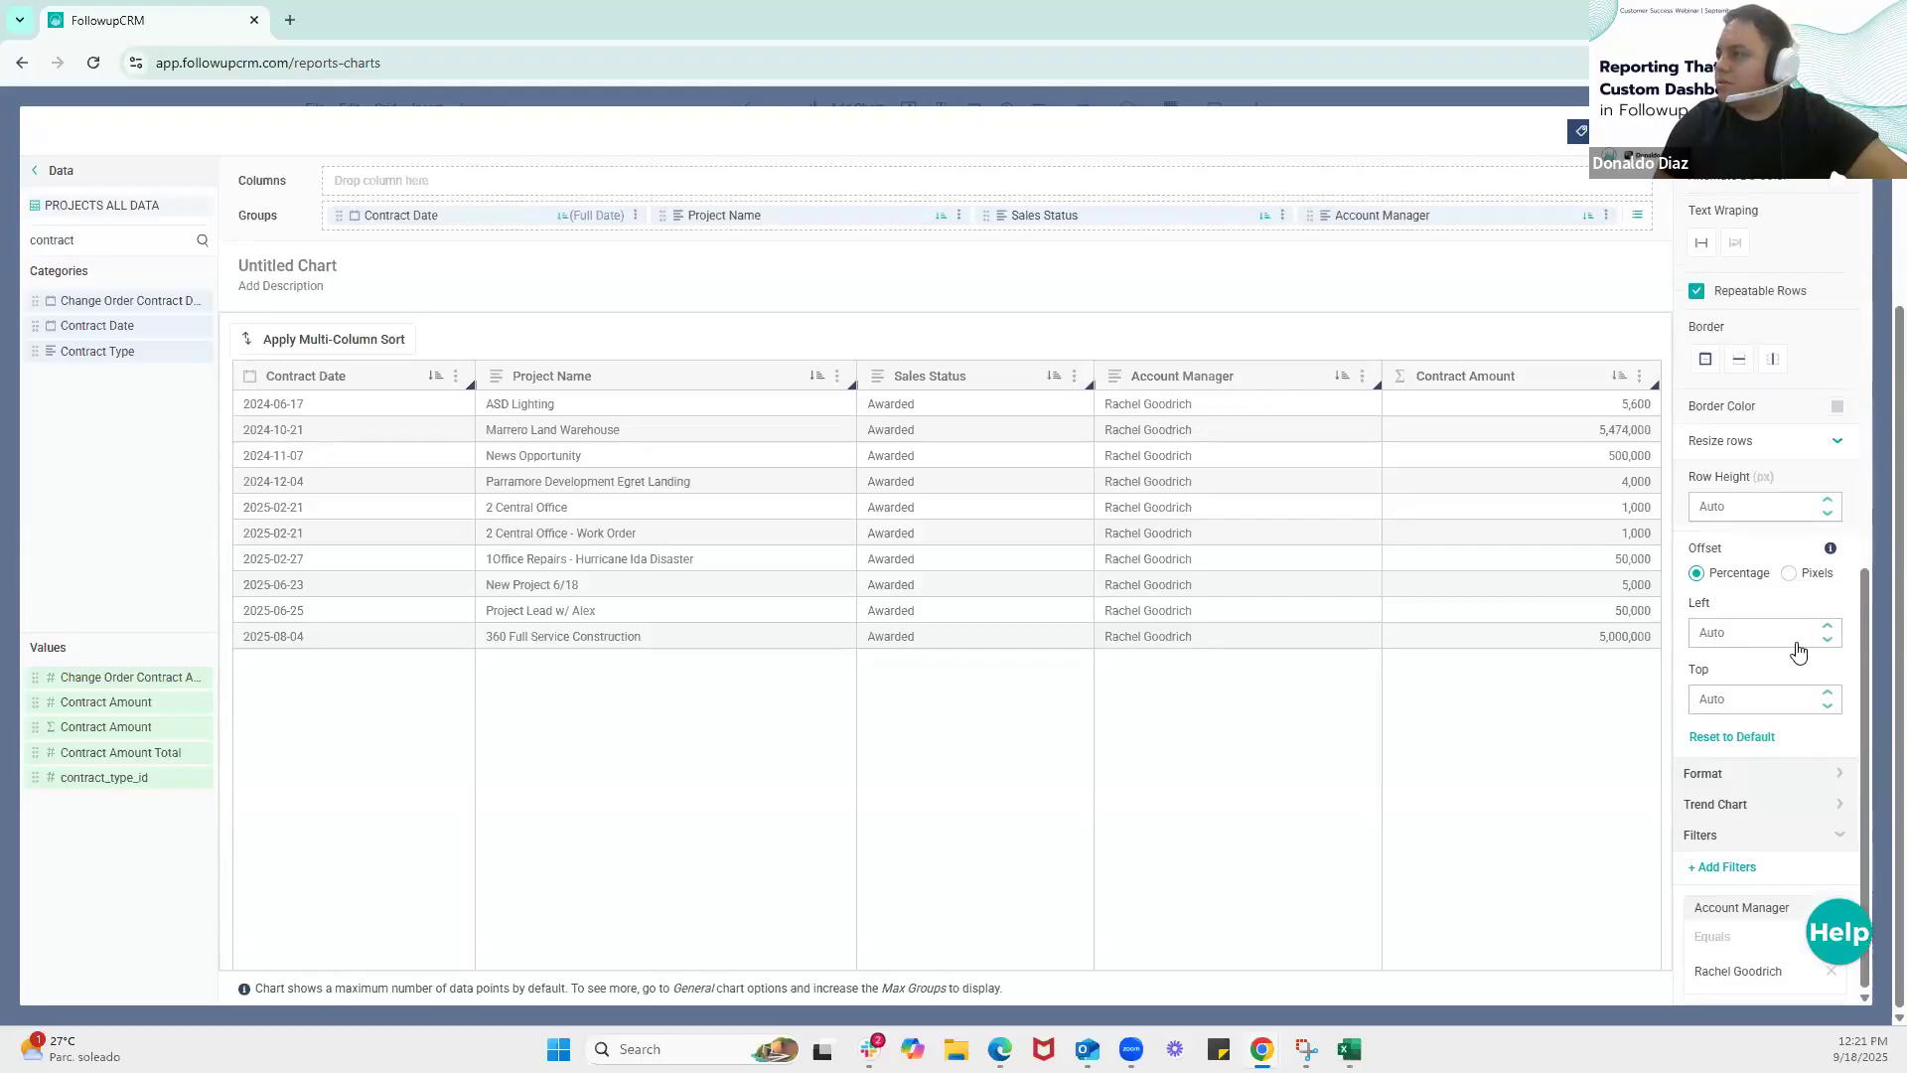
Add a conditional formatting condition to the table and open its settings
left_click(1770, 781)
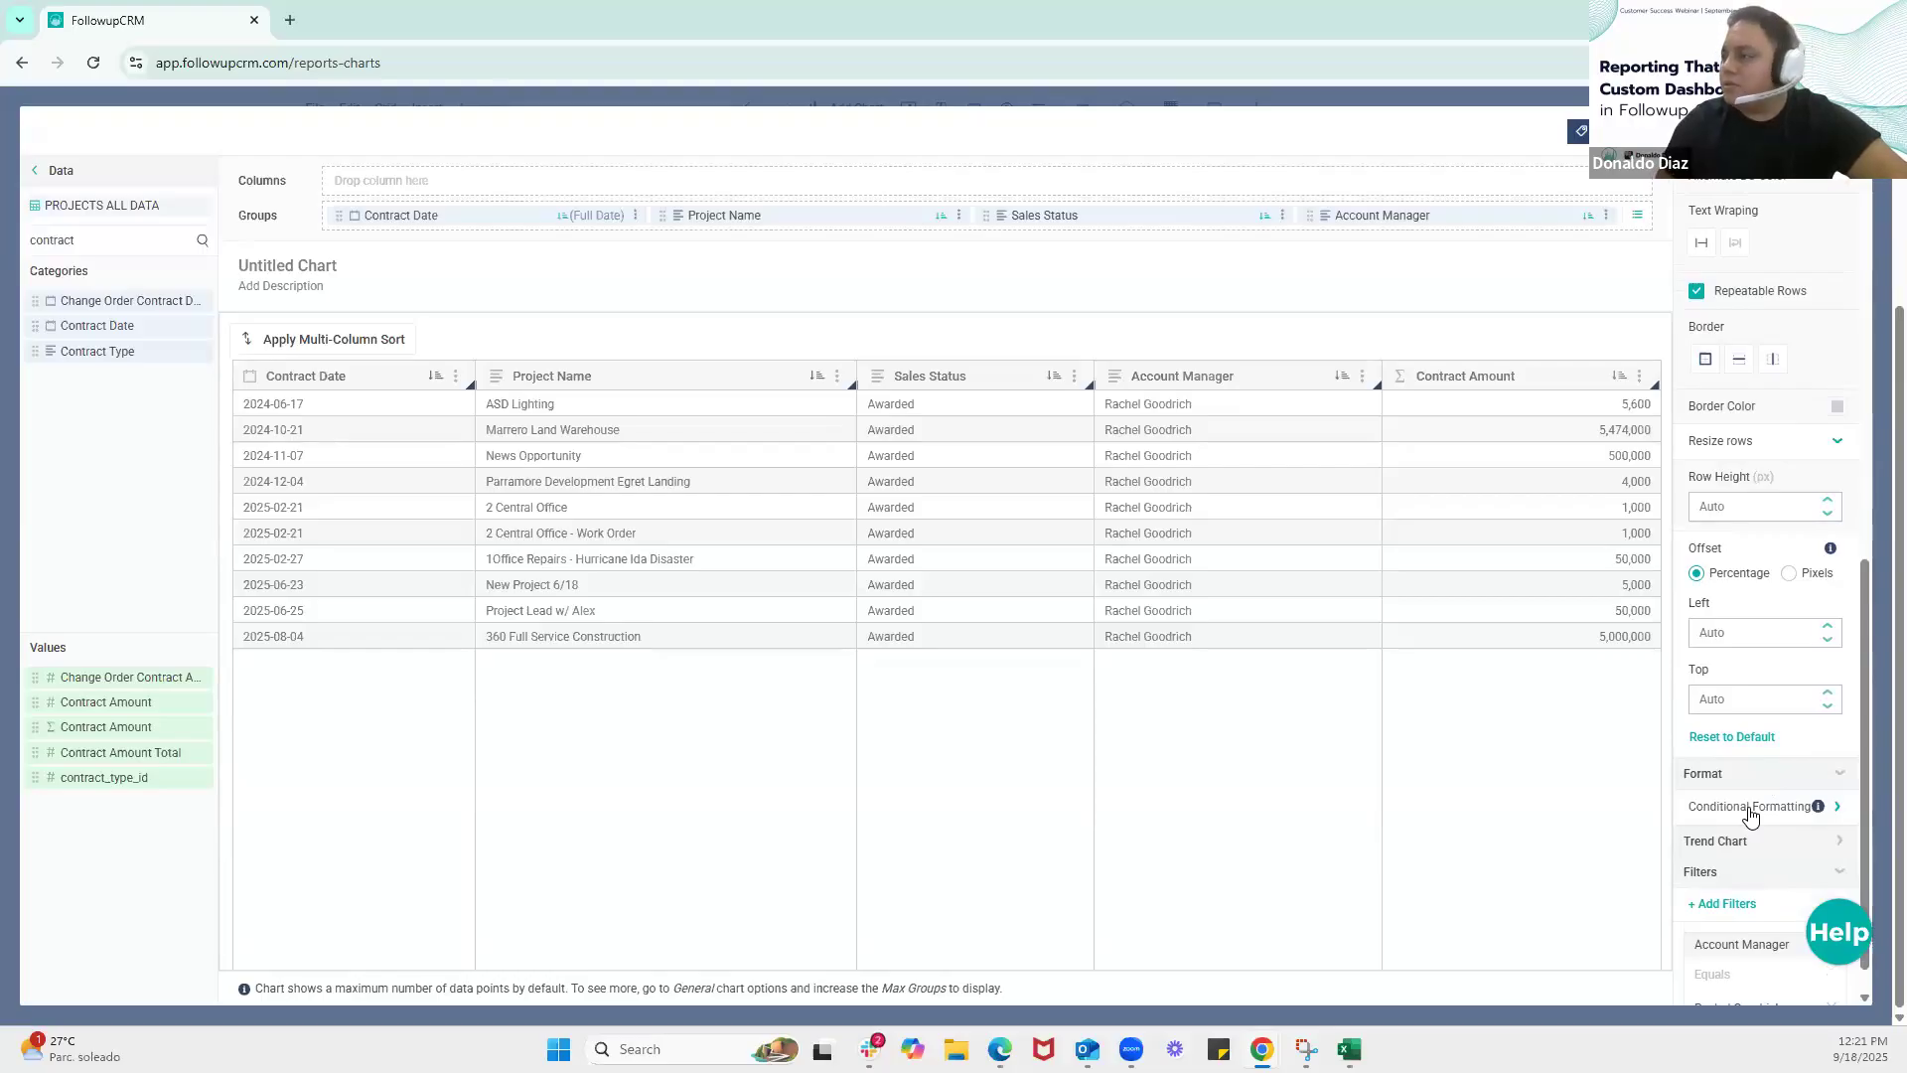
left_click(1750, 810)
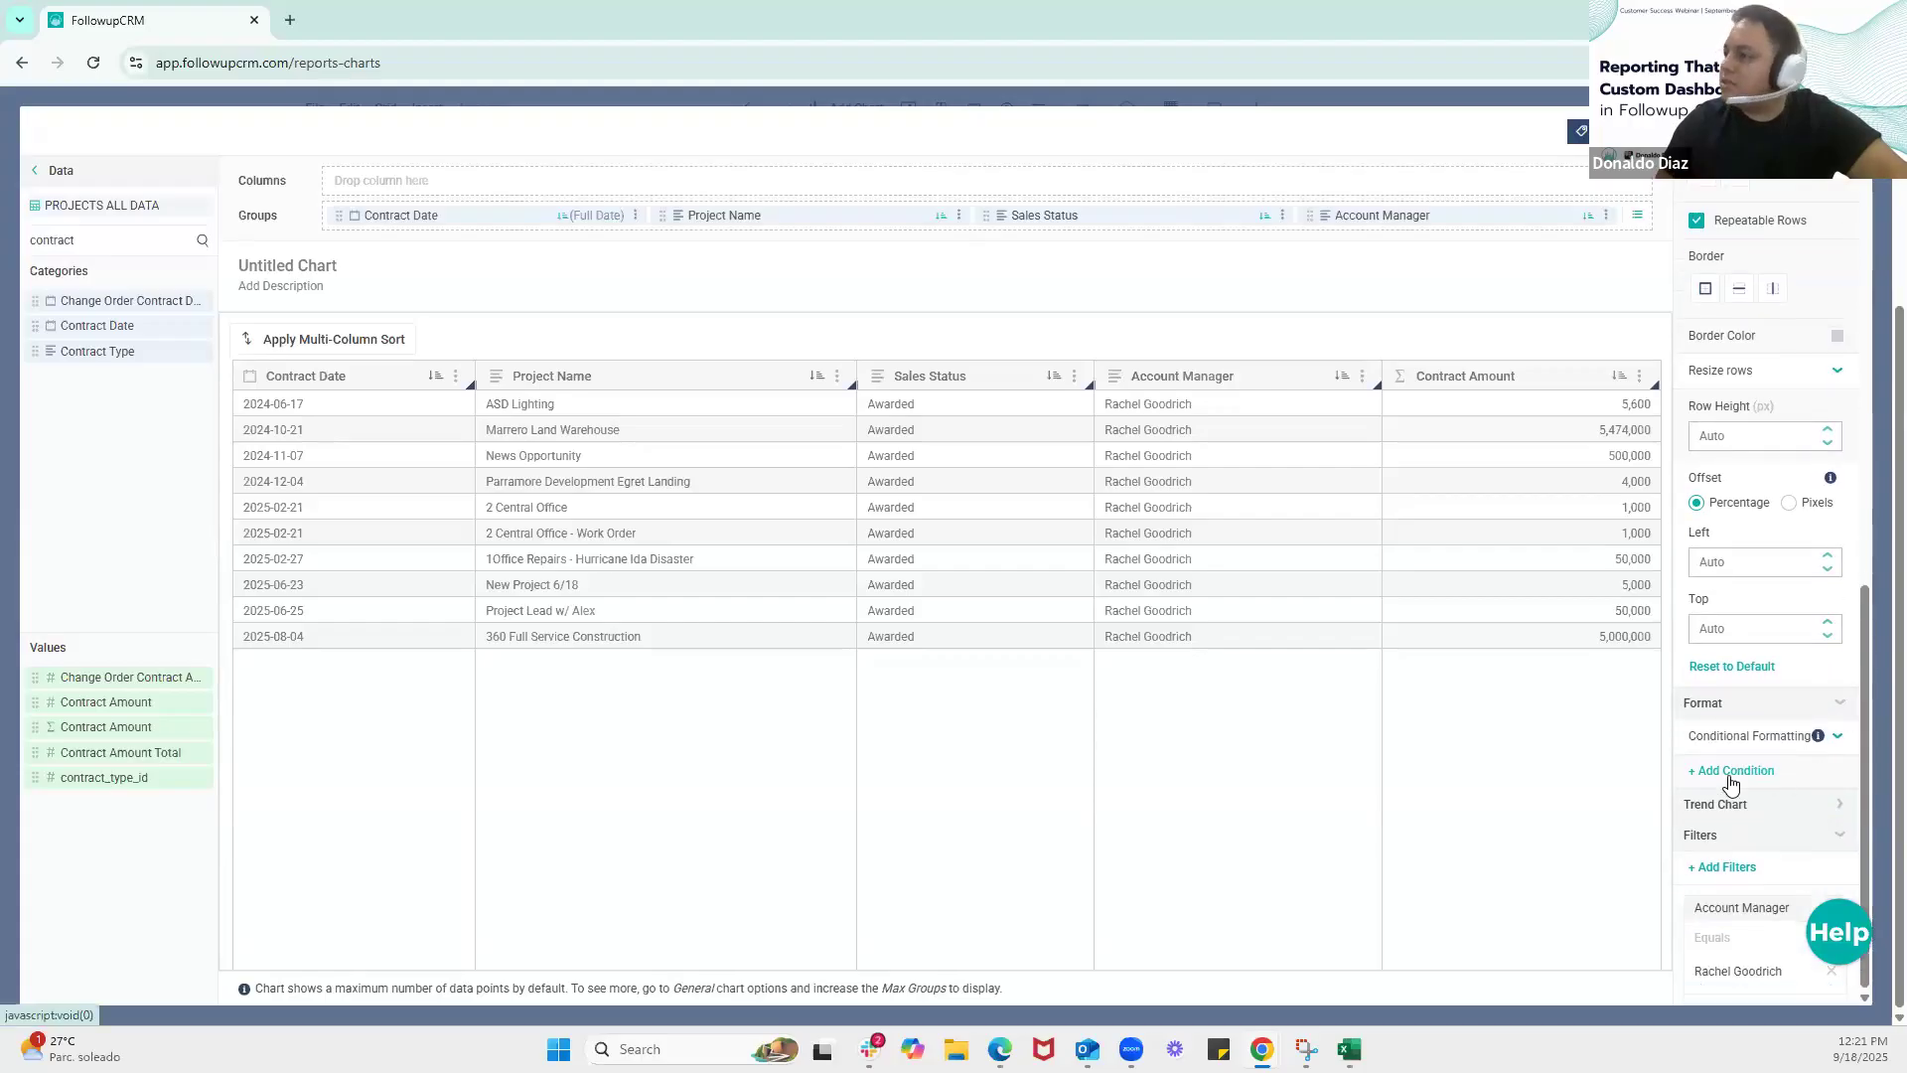
left_click(1728, 775)
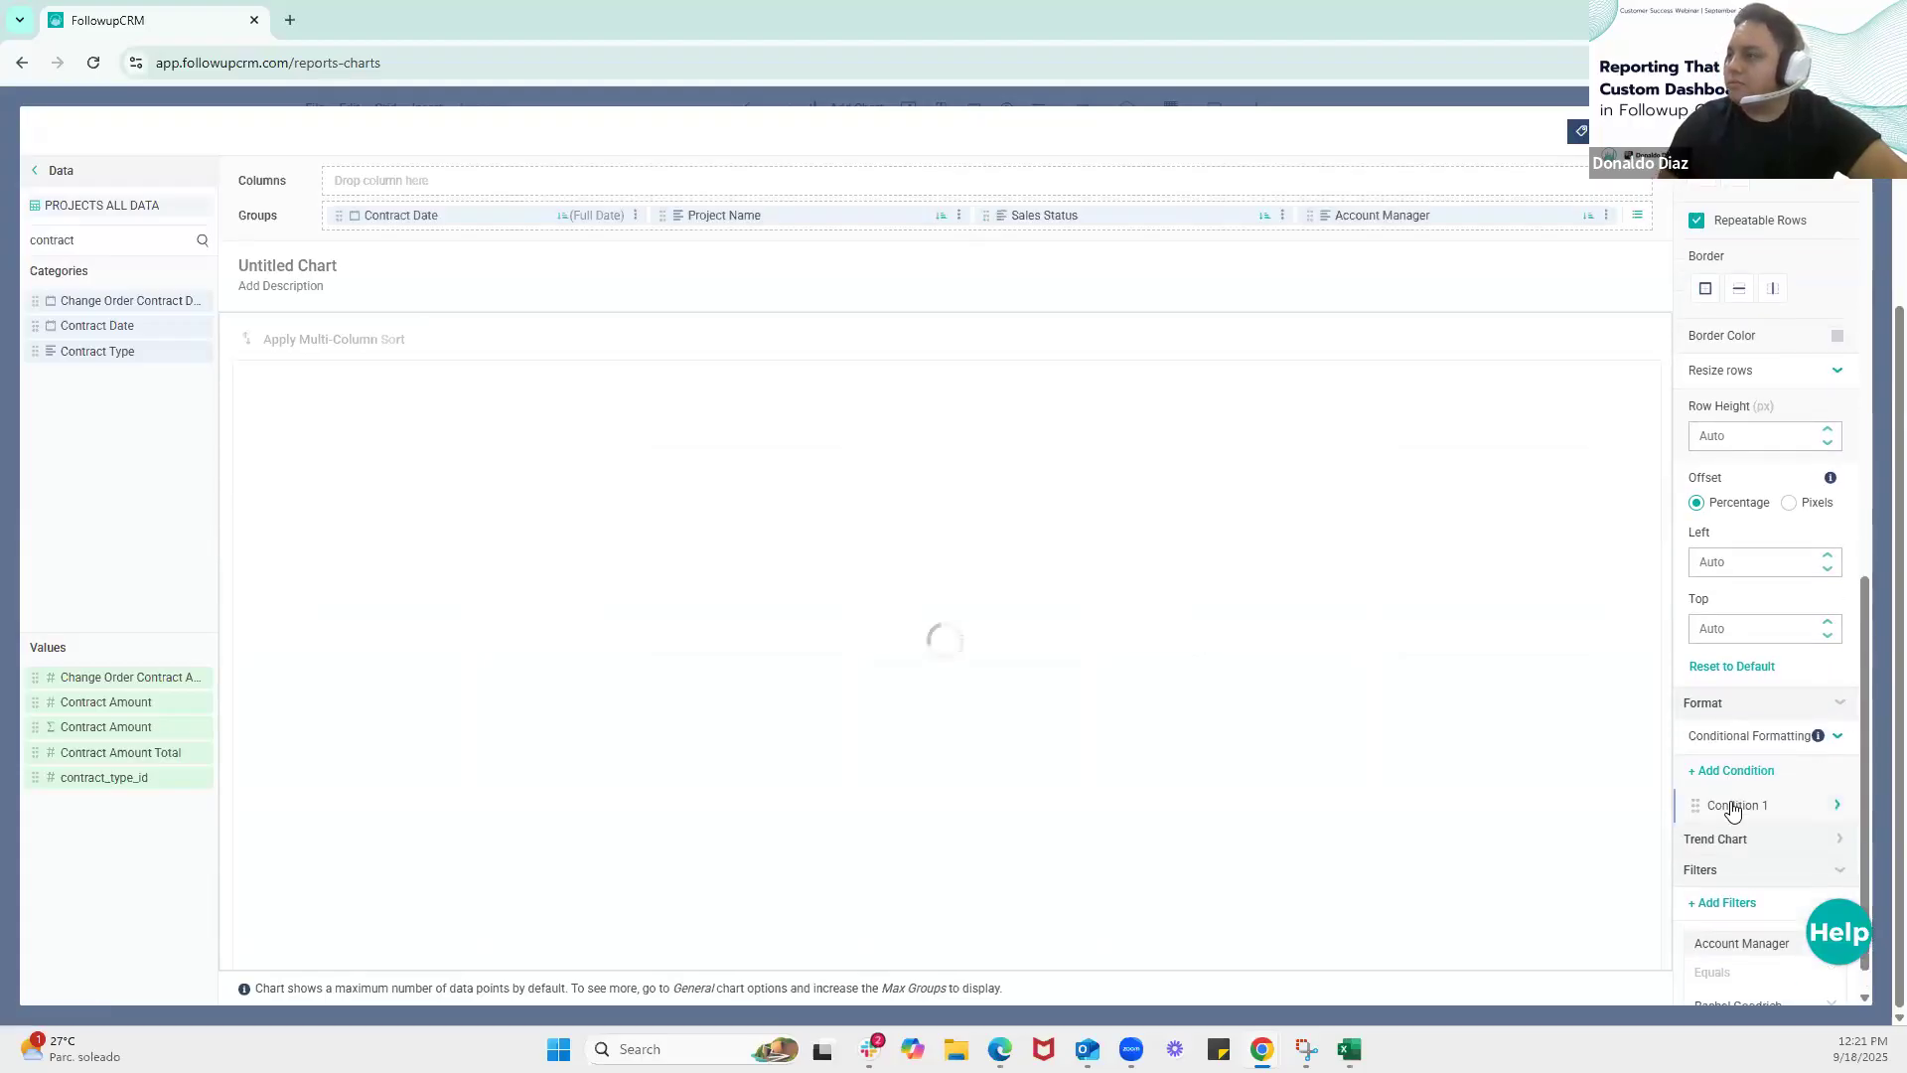
left_click(1793, 810)
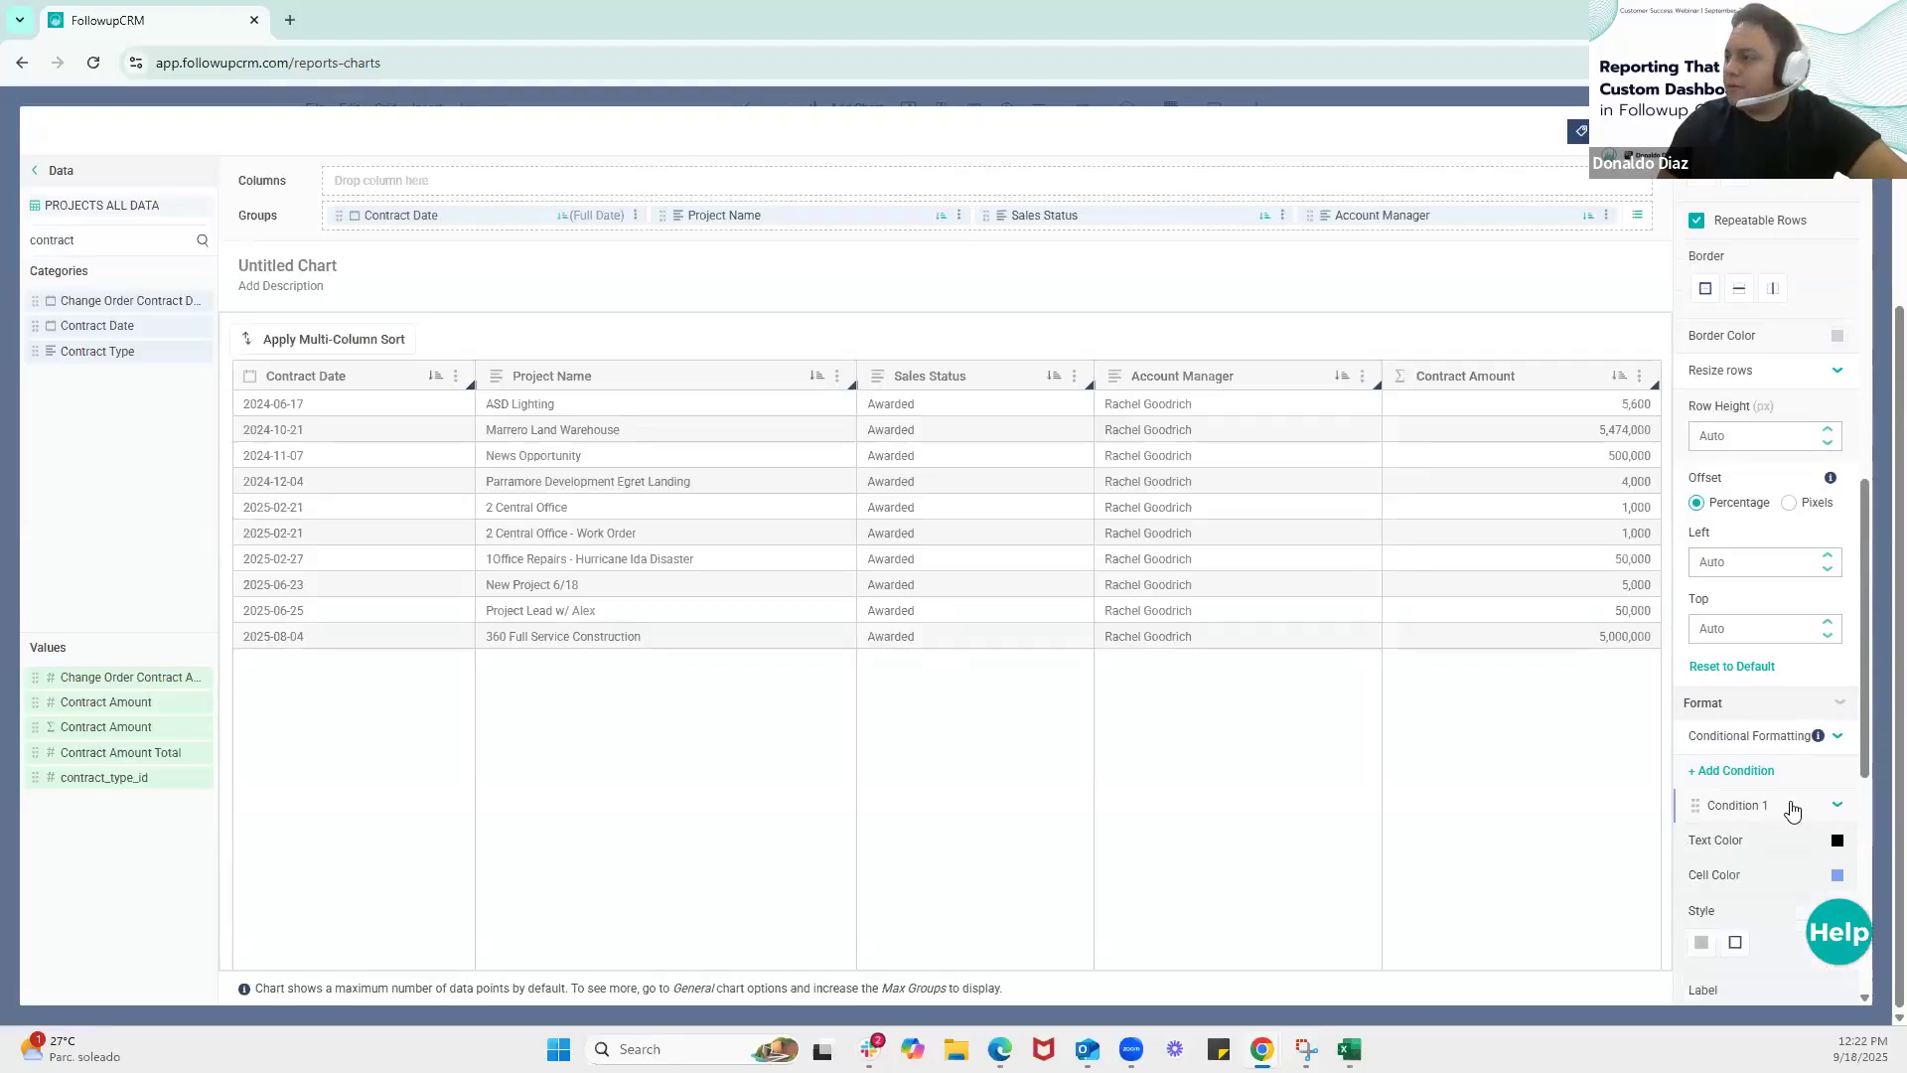
Set the cell color of Condition 1 to green (#4CAF50)
scroll(1756, 806, "down", 2)
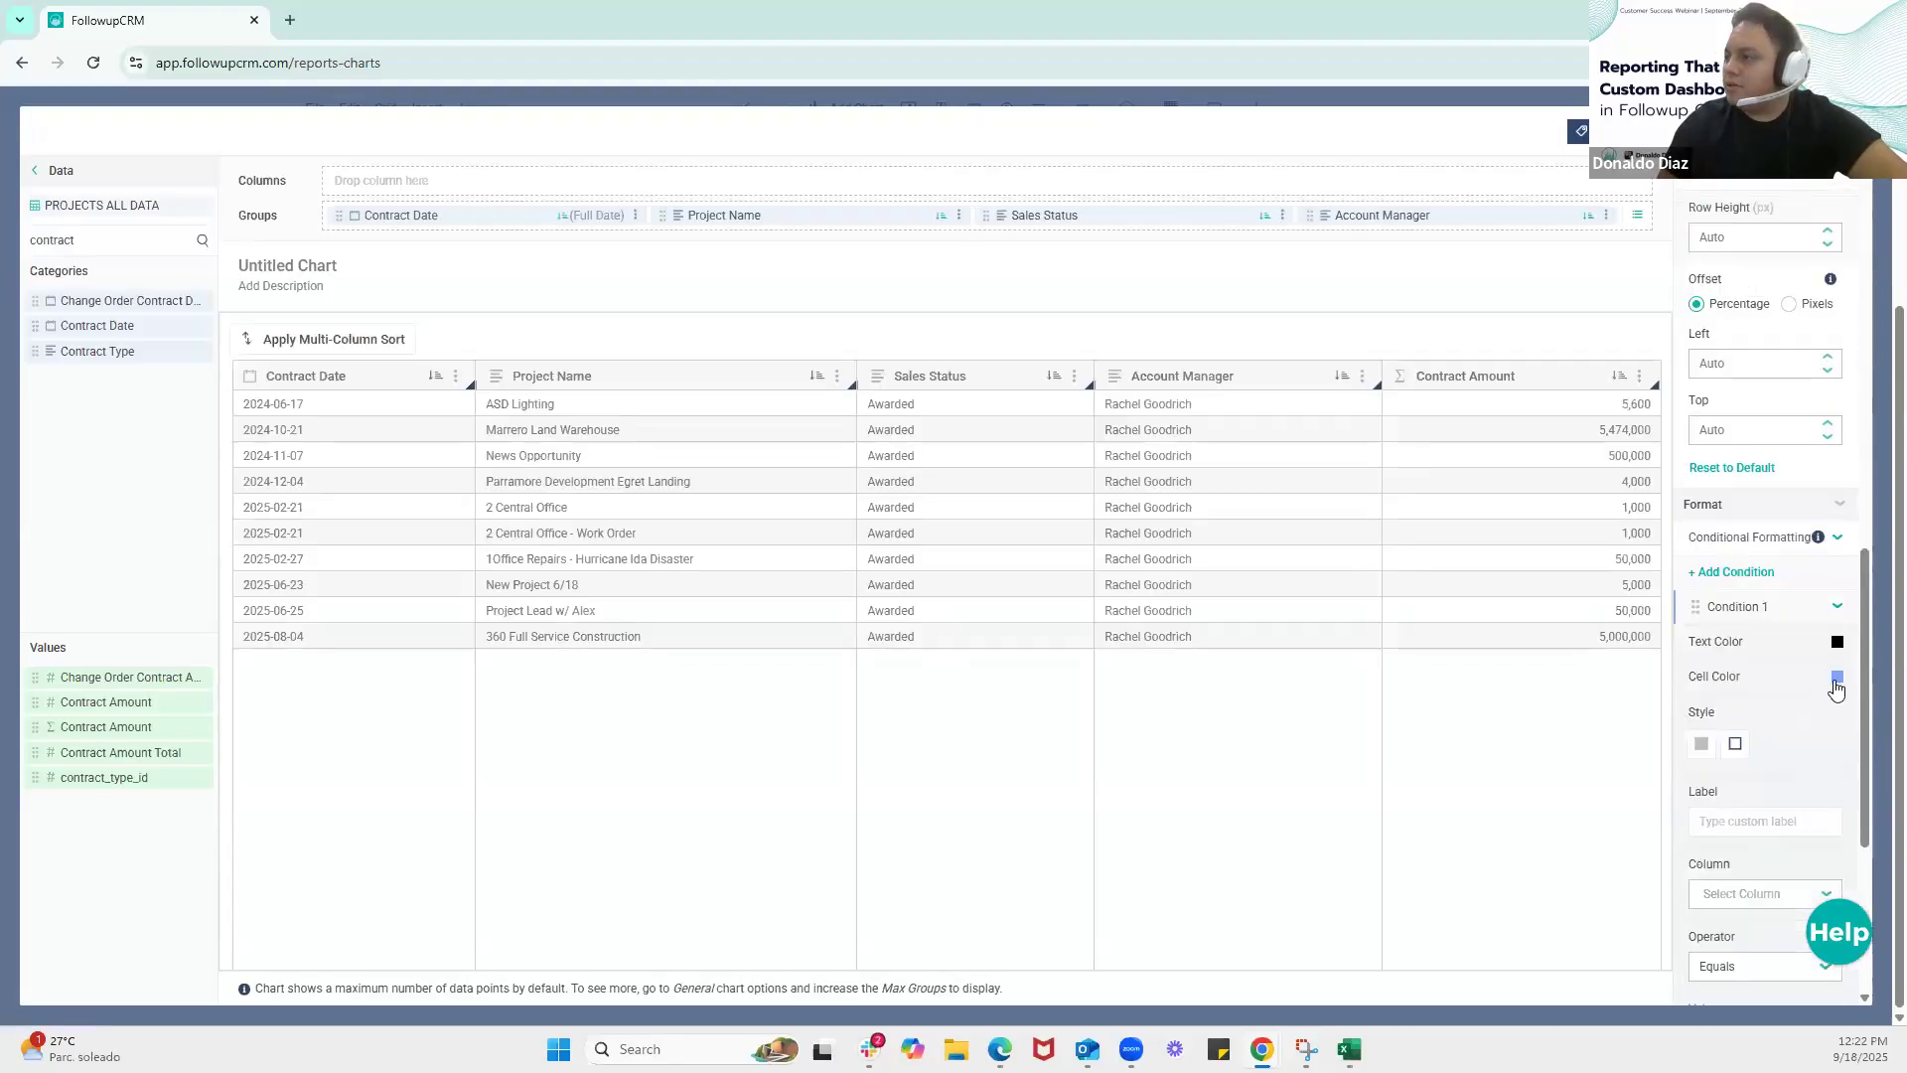
left_click(1837, 679)
left_click(1694, 981)
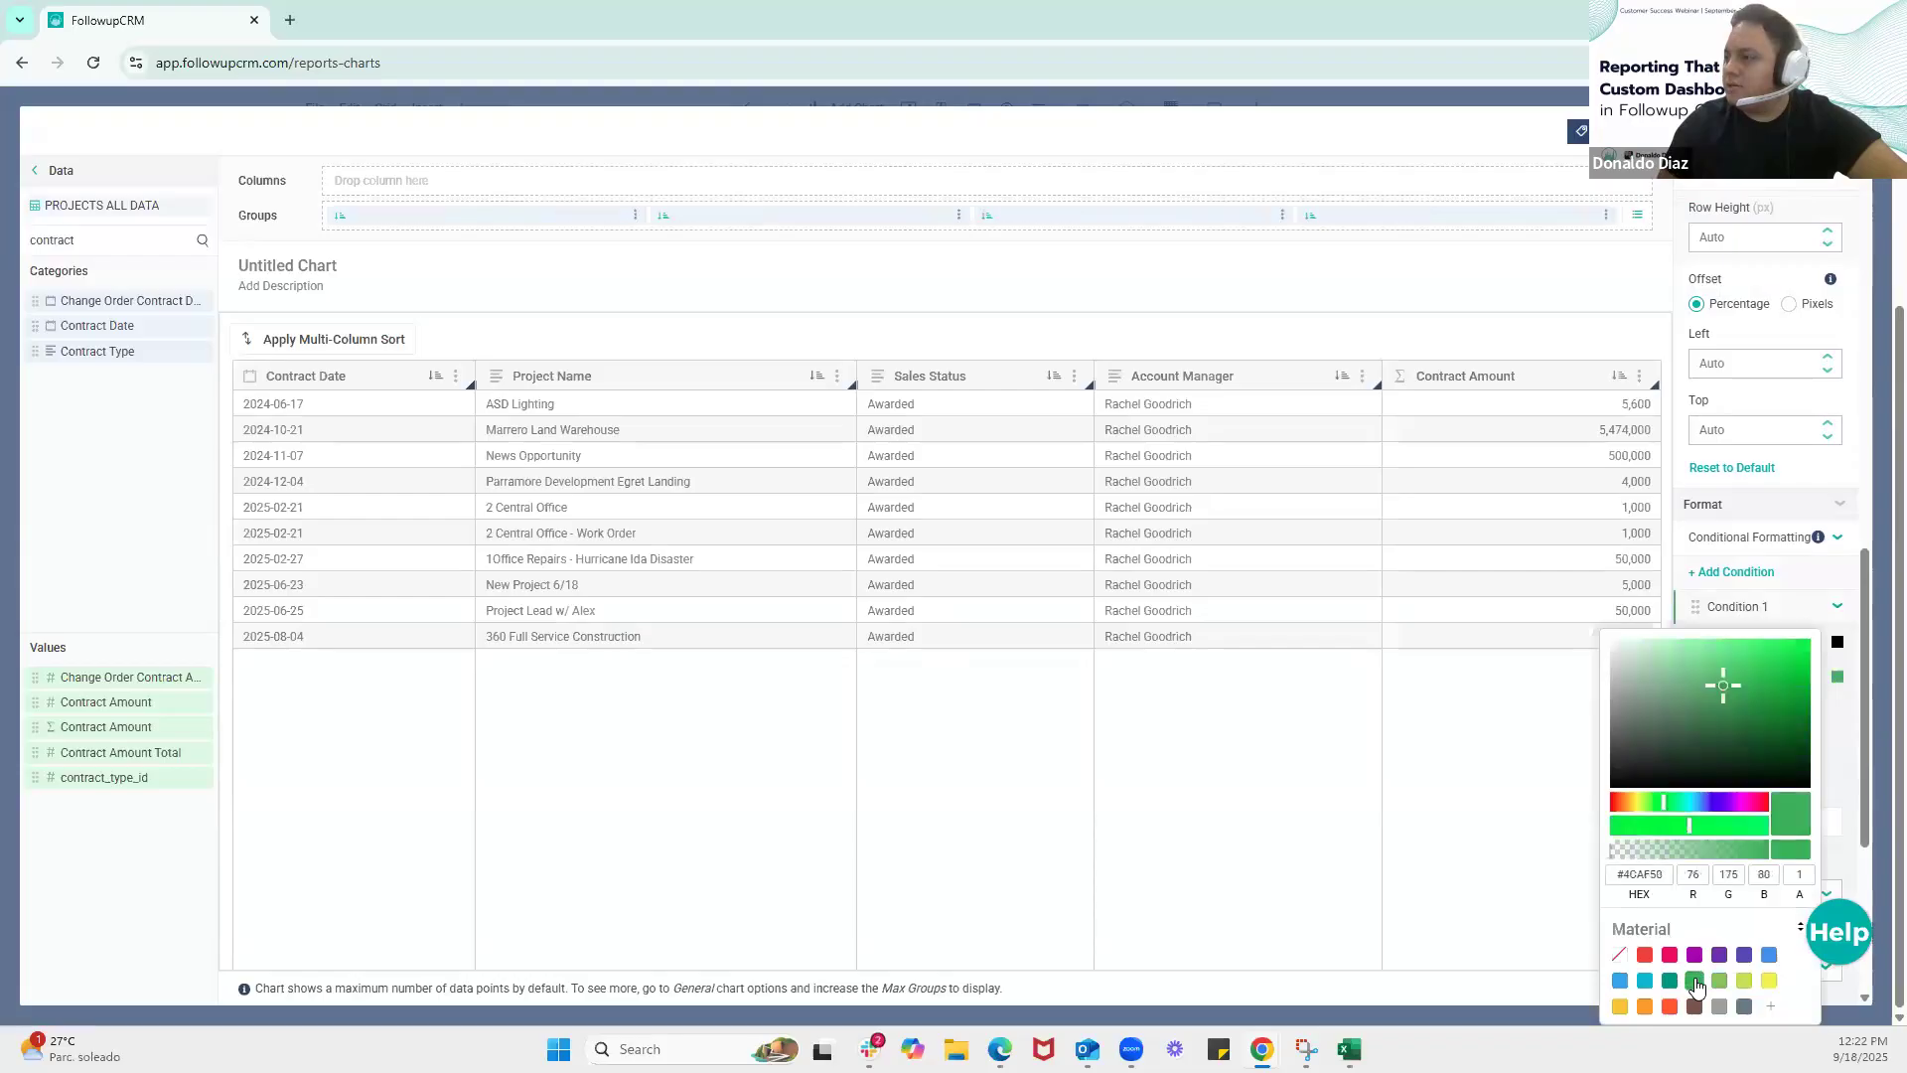
left_click(1844, 757)
scroll(1728, 544, "down", 2)
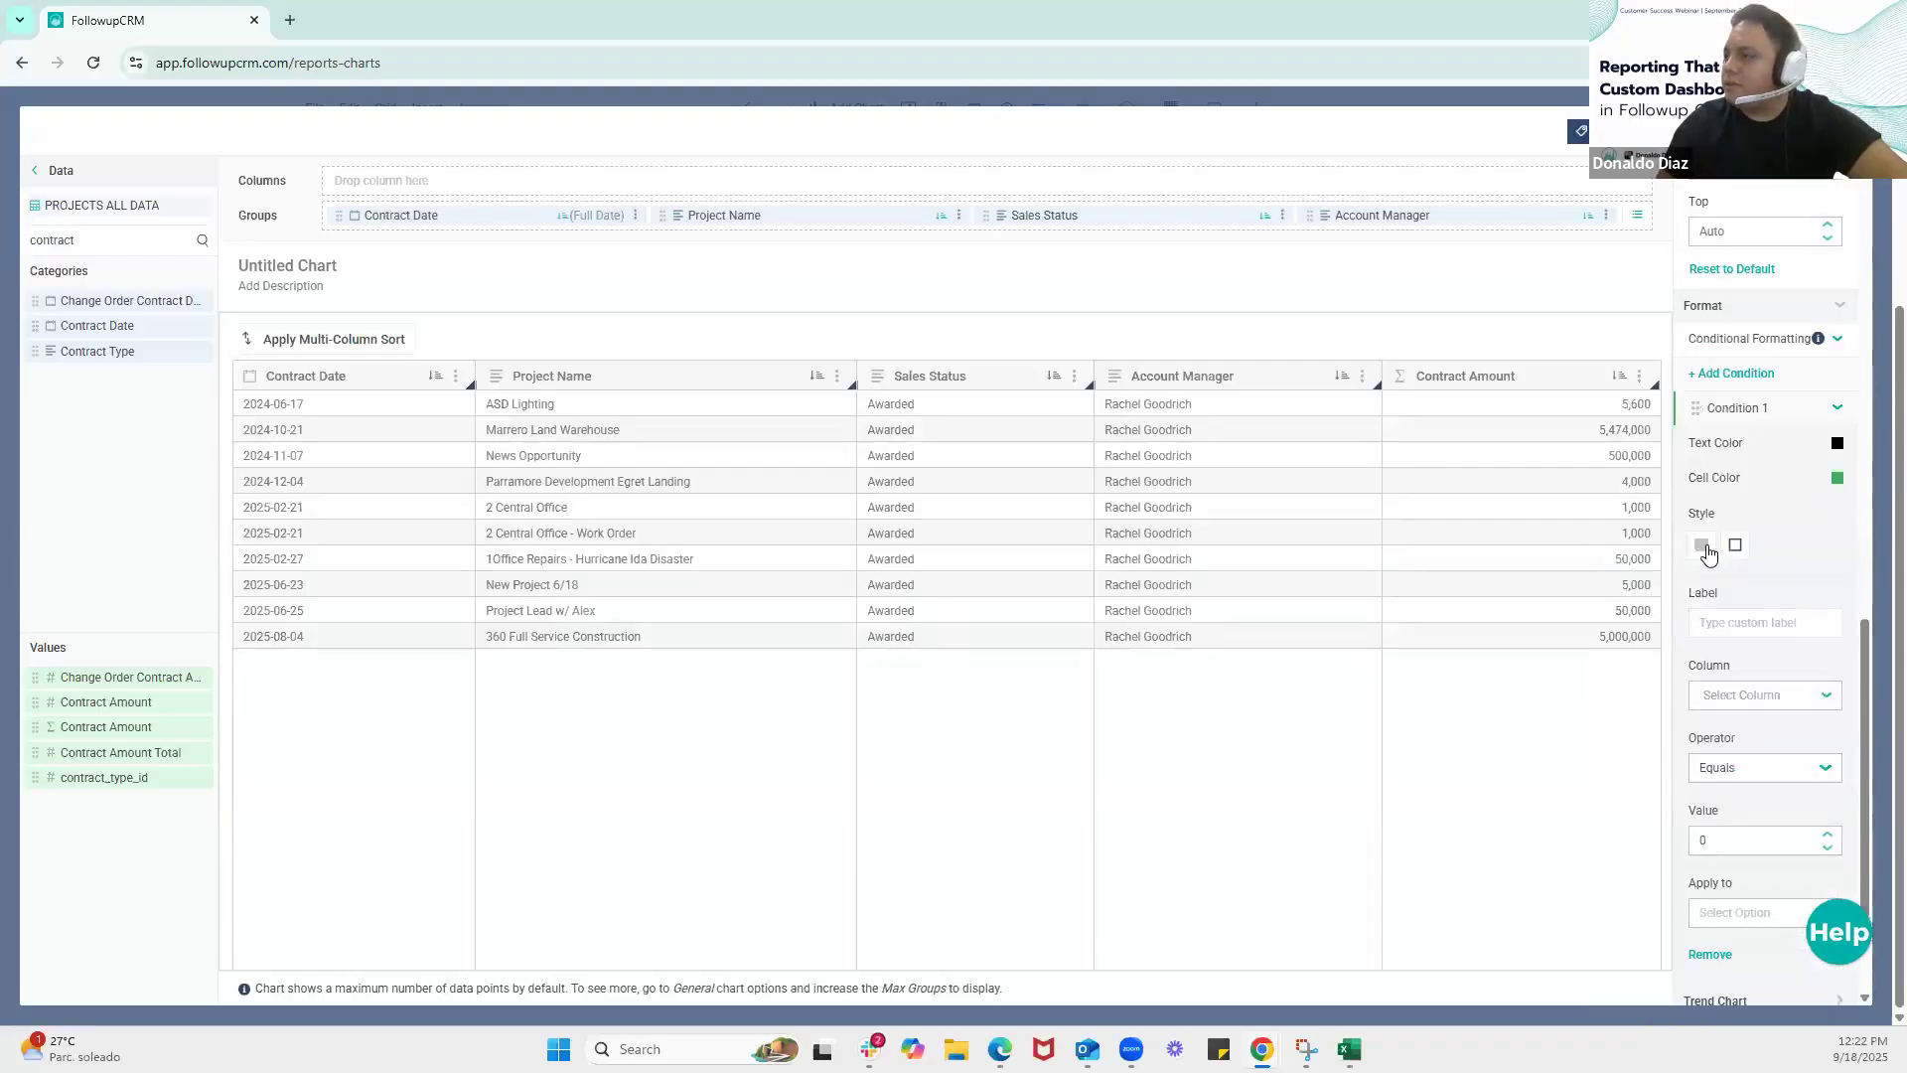
Give Condition 1 the solid fill style, label it Contract Amount and base it on the Contract Amount column
left_click(1703, 547)
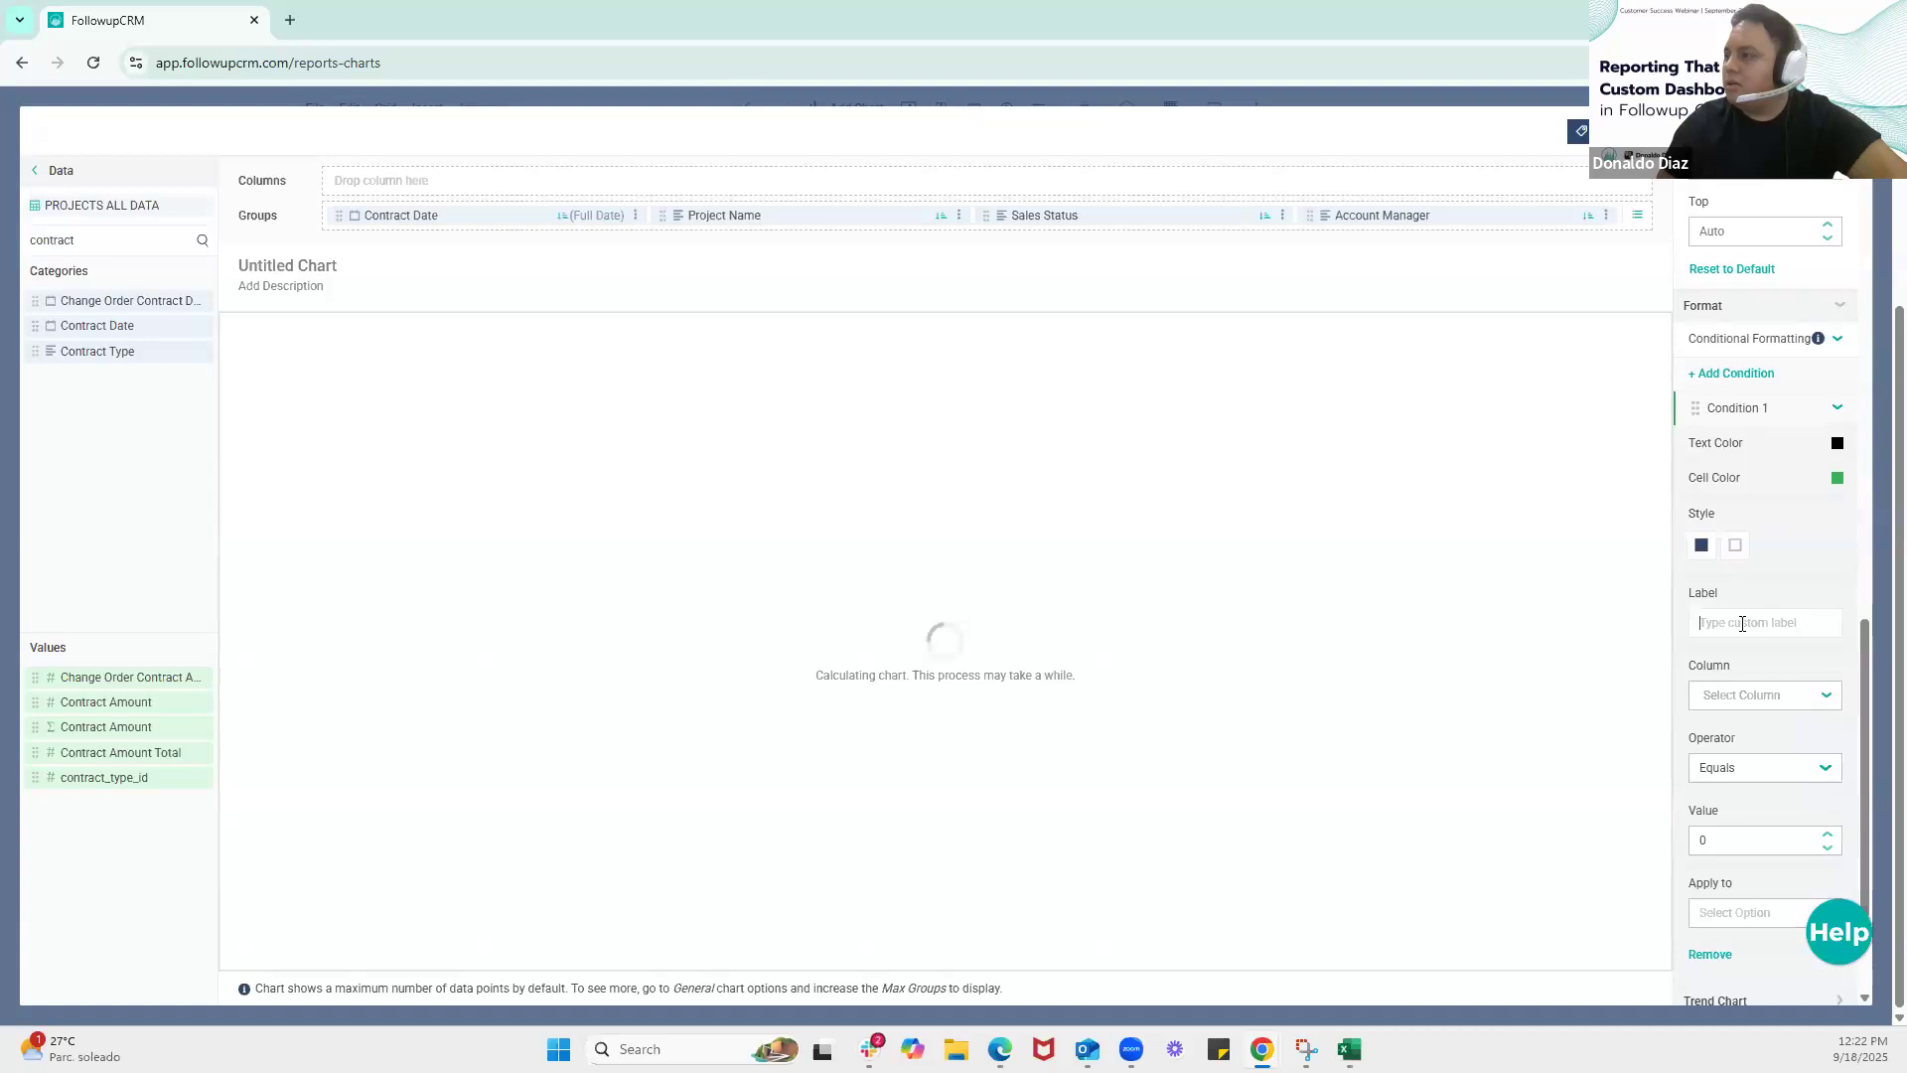
left_click(1742, 623)
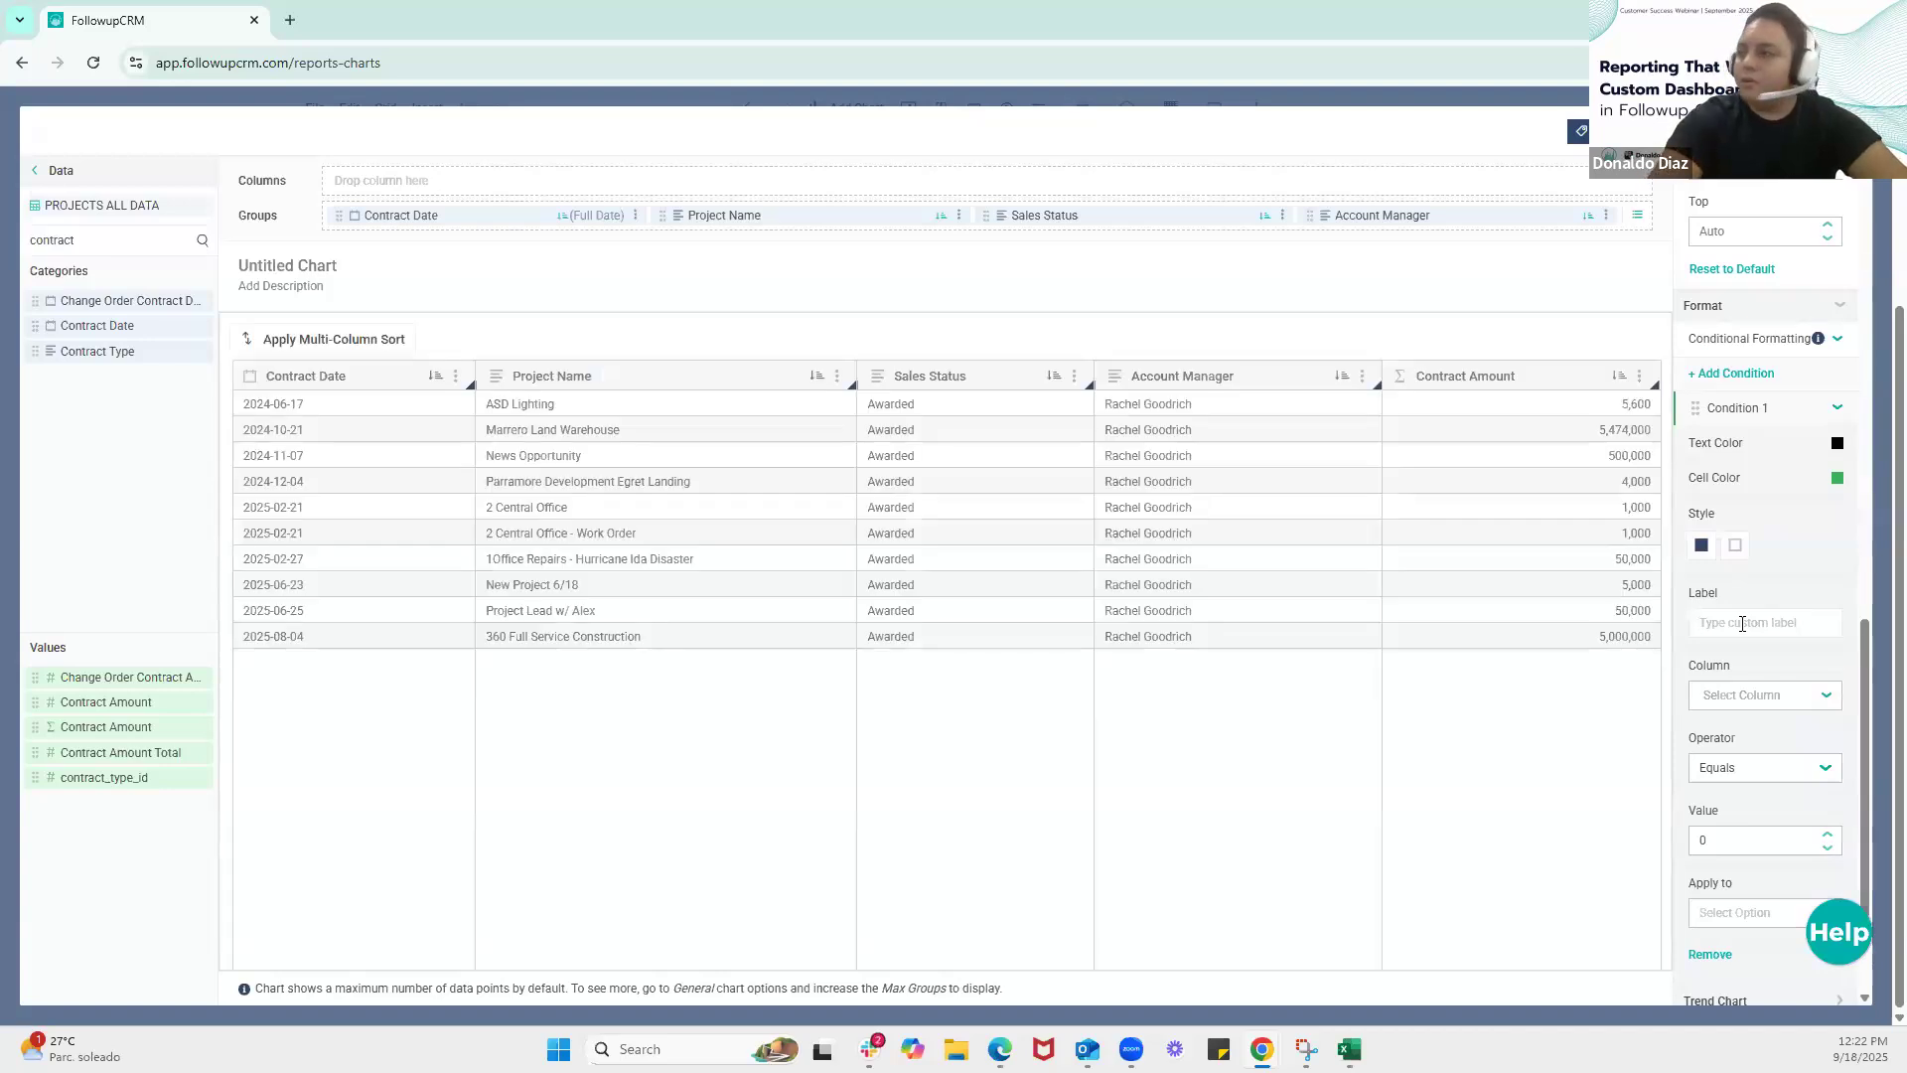
type("C")
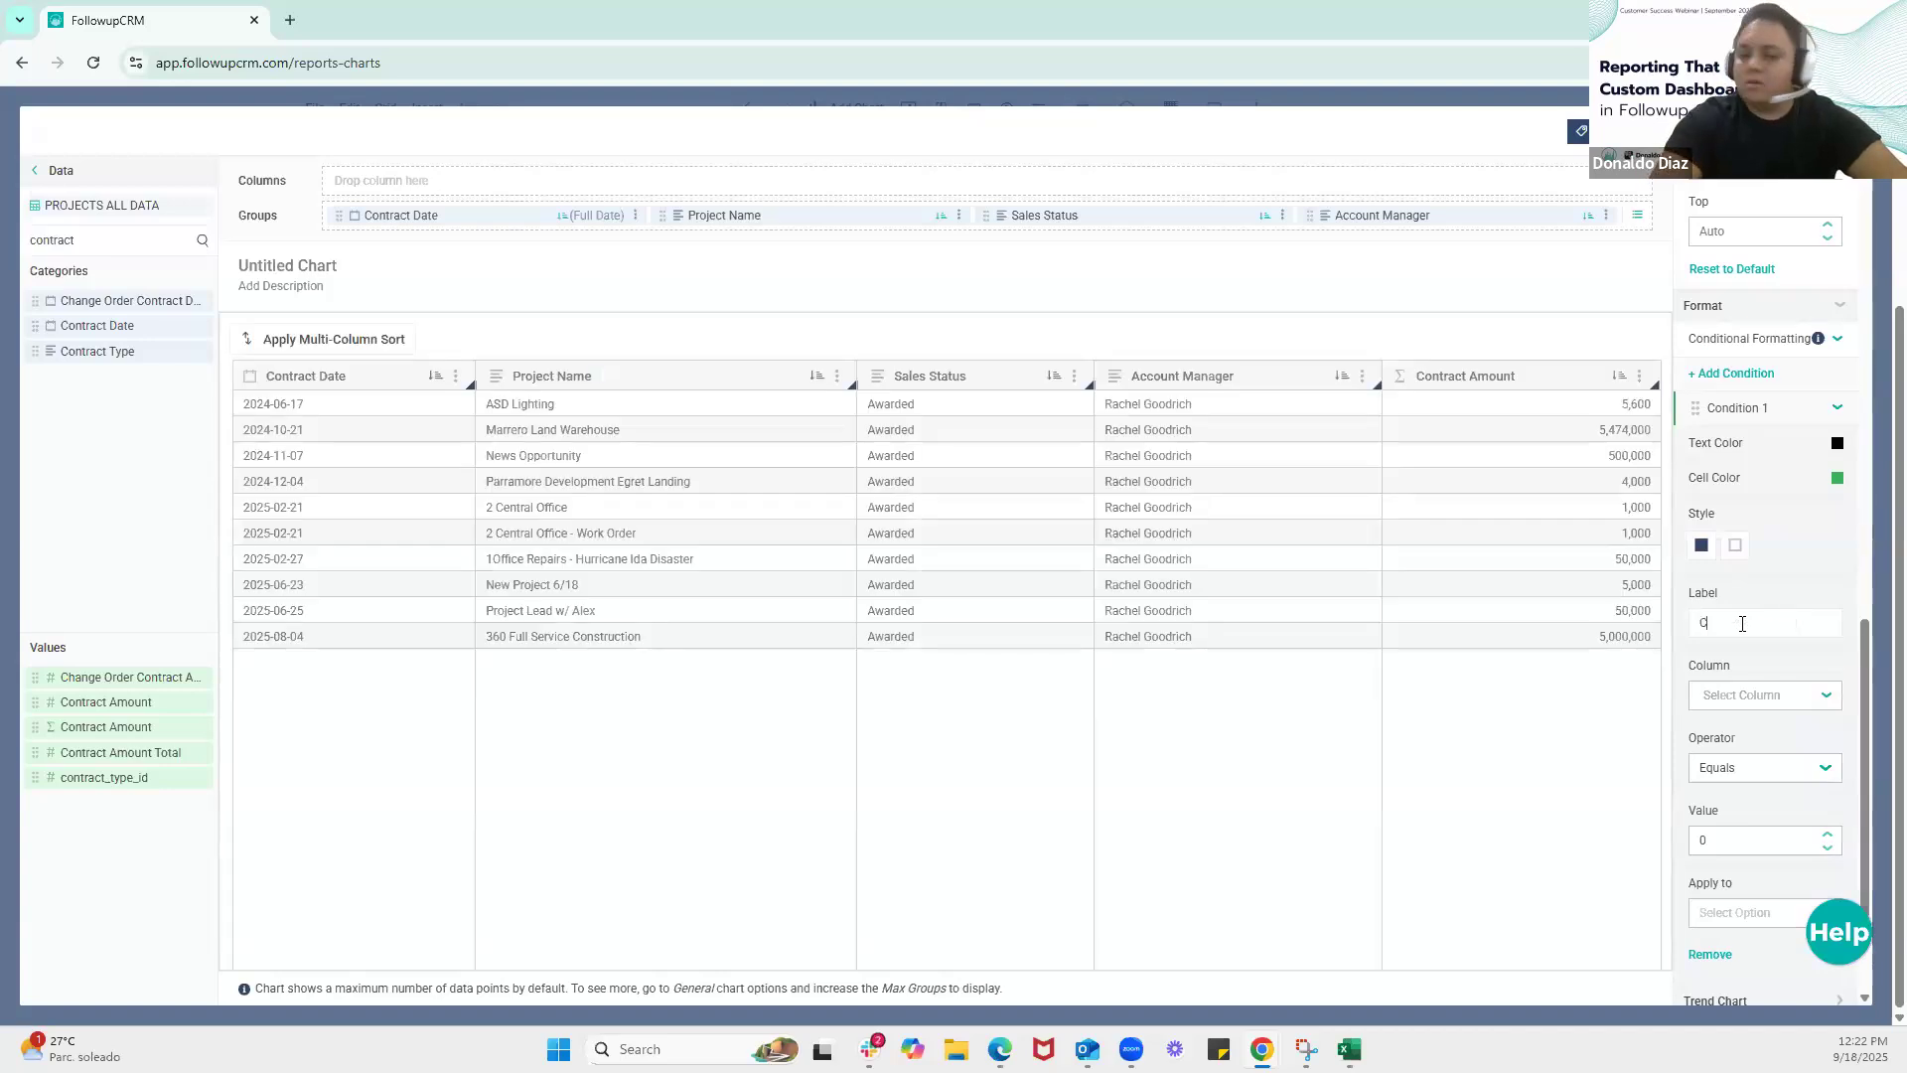
type("ontract Amount")
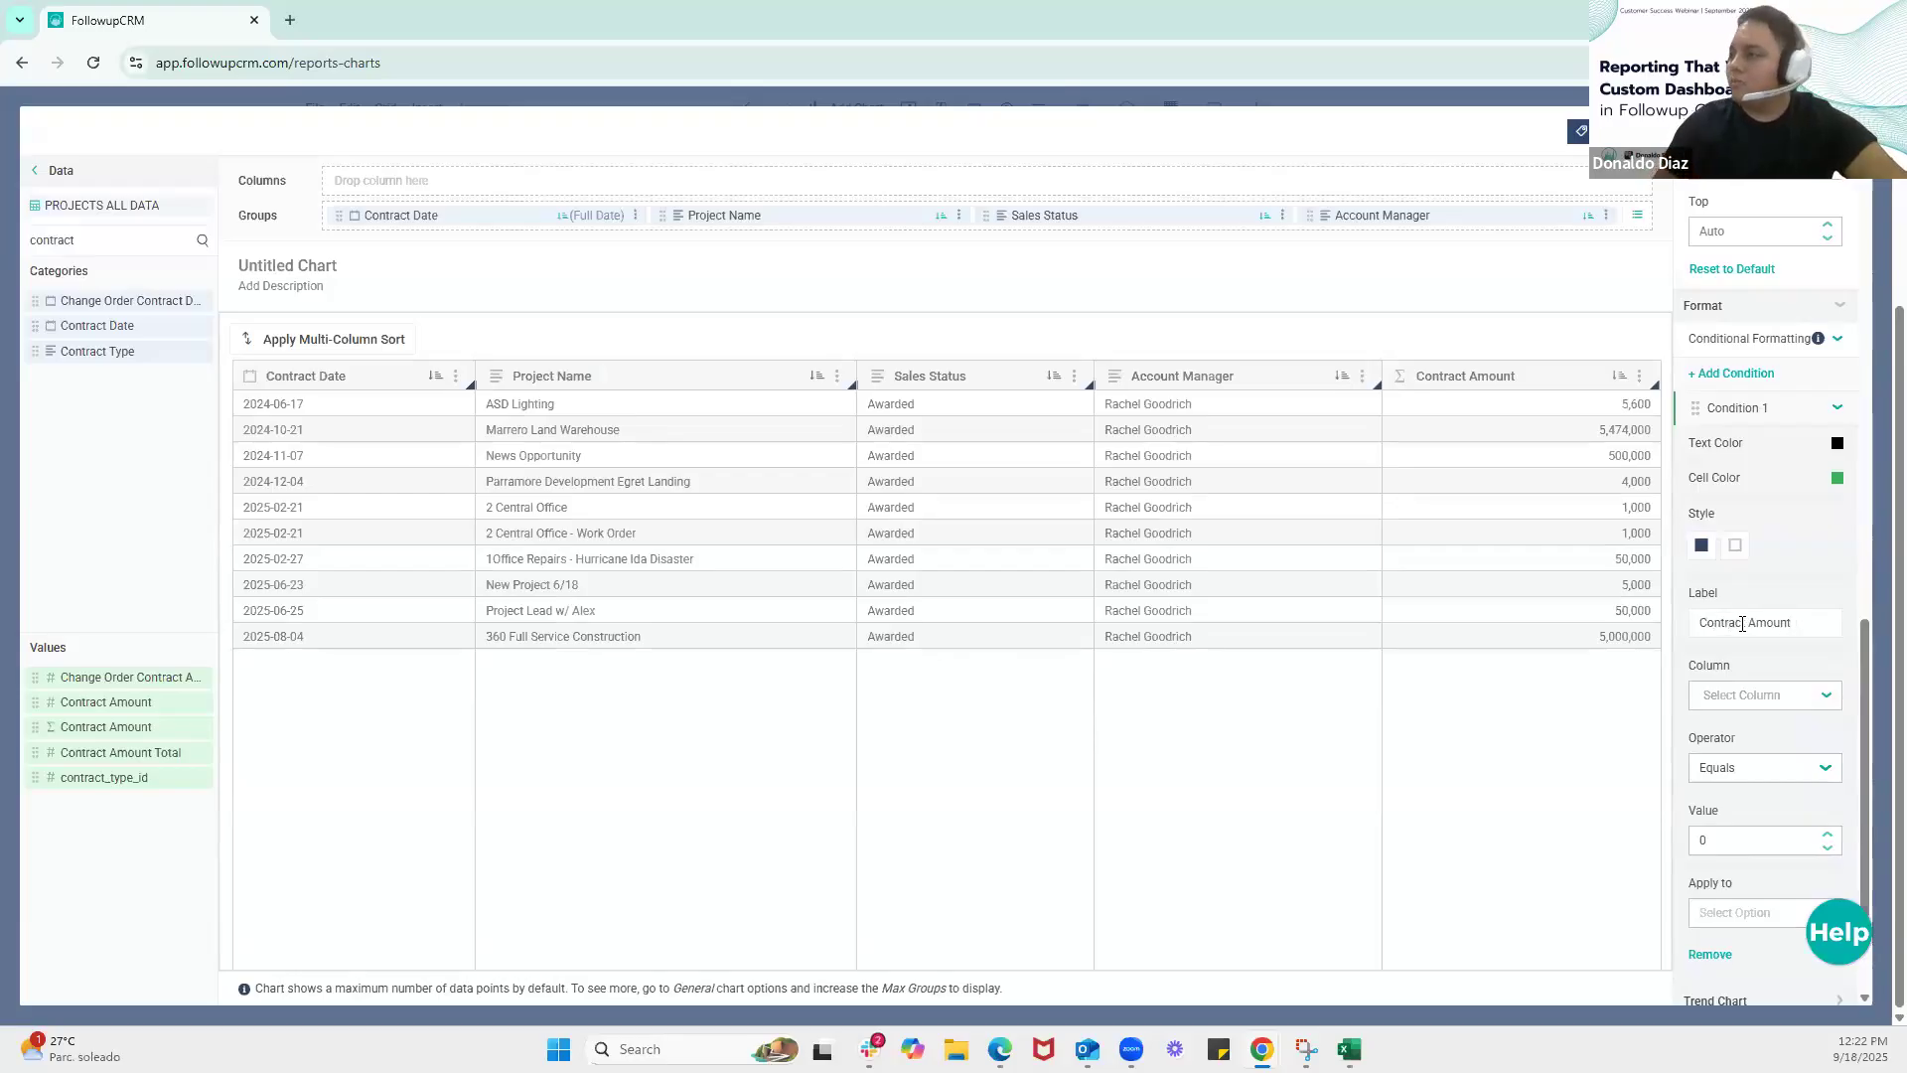
left_click(1773, 695)
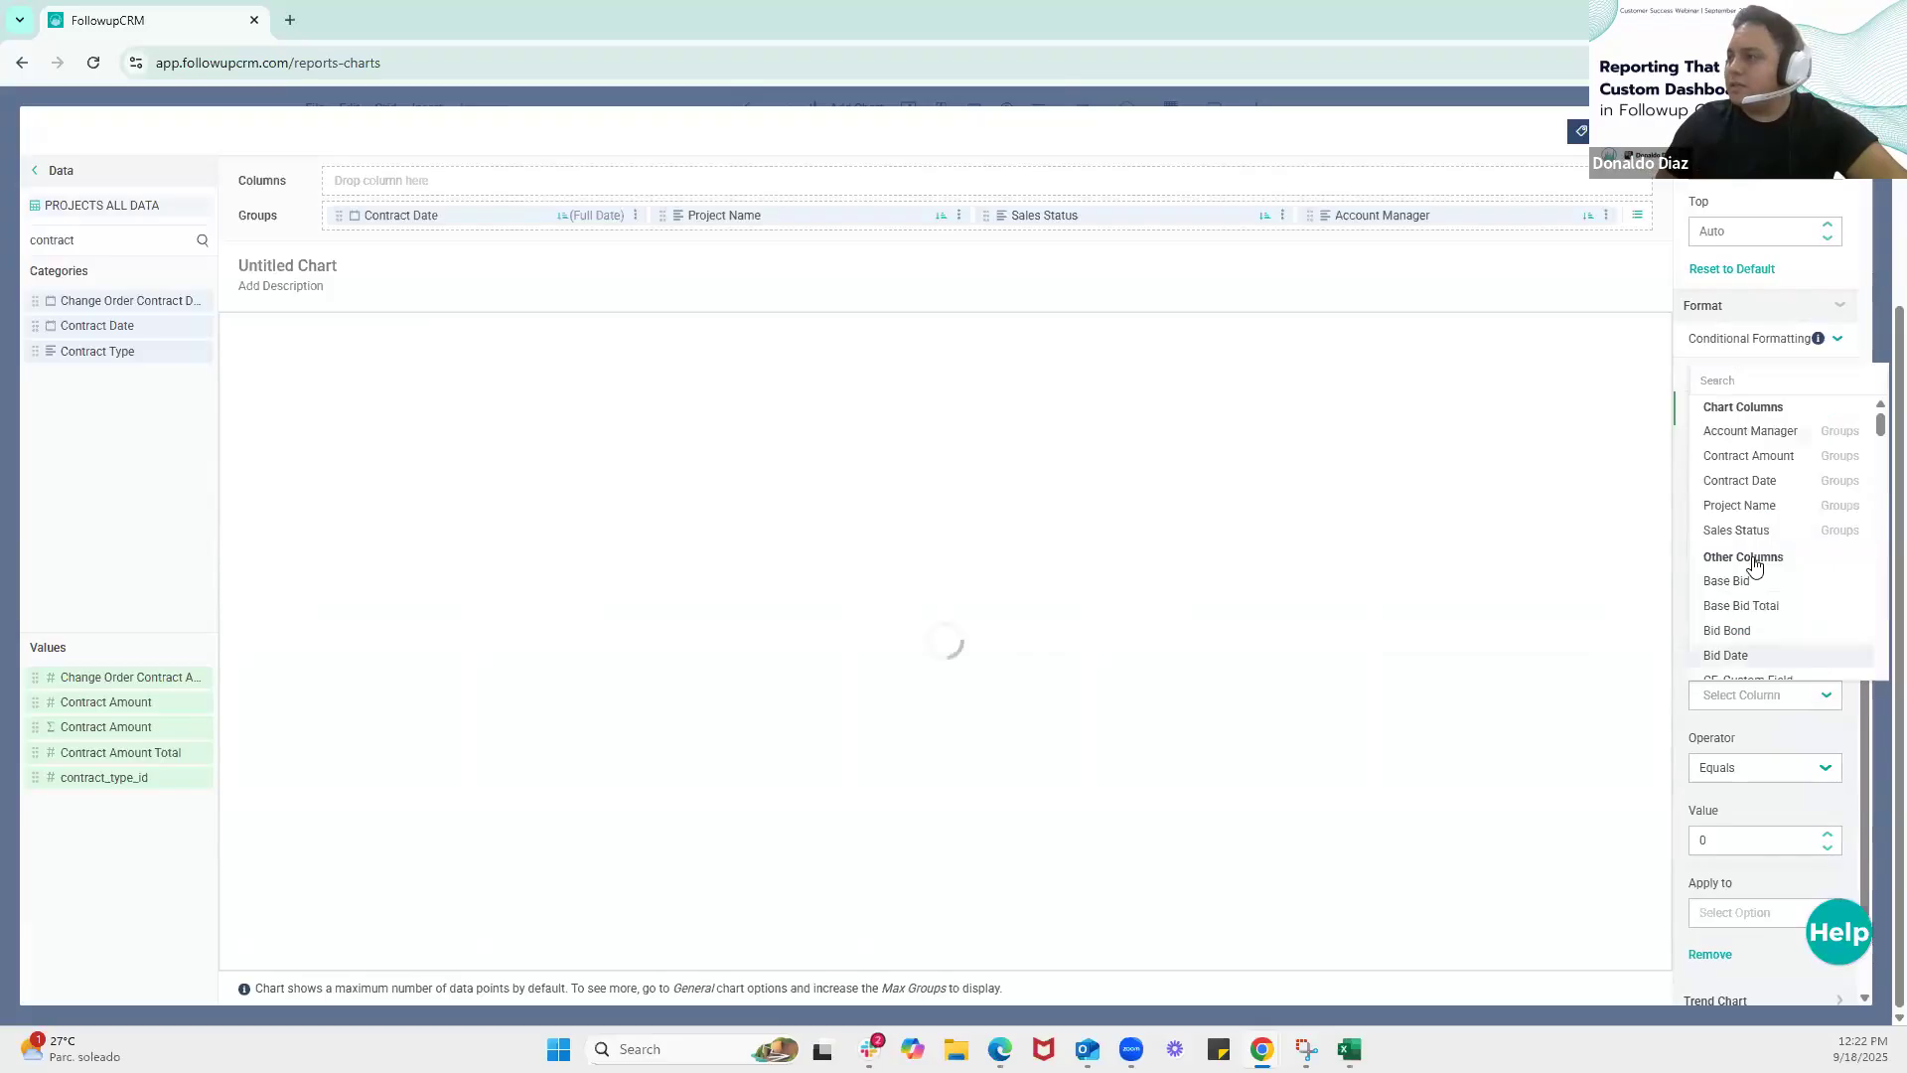
left_click(1758, 459)
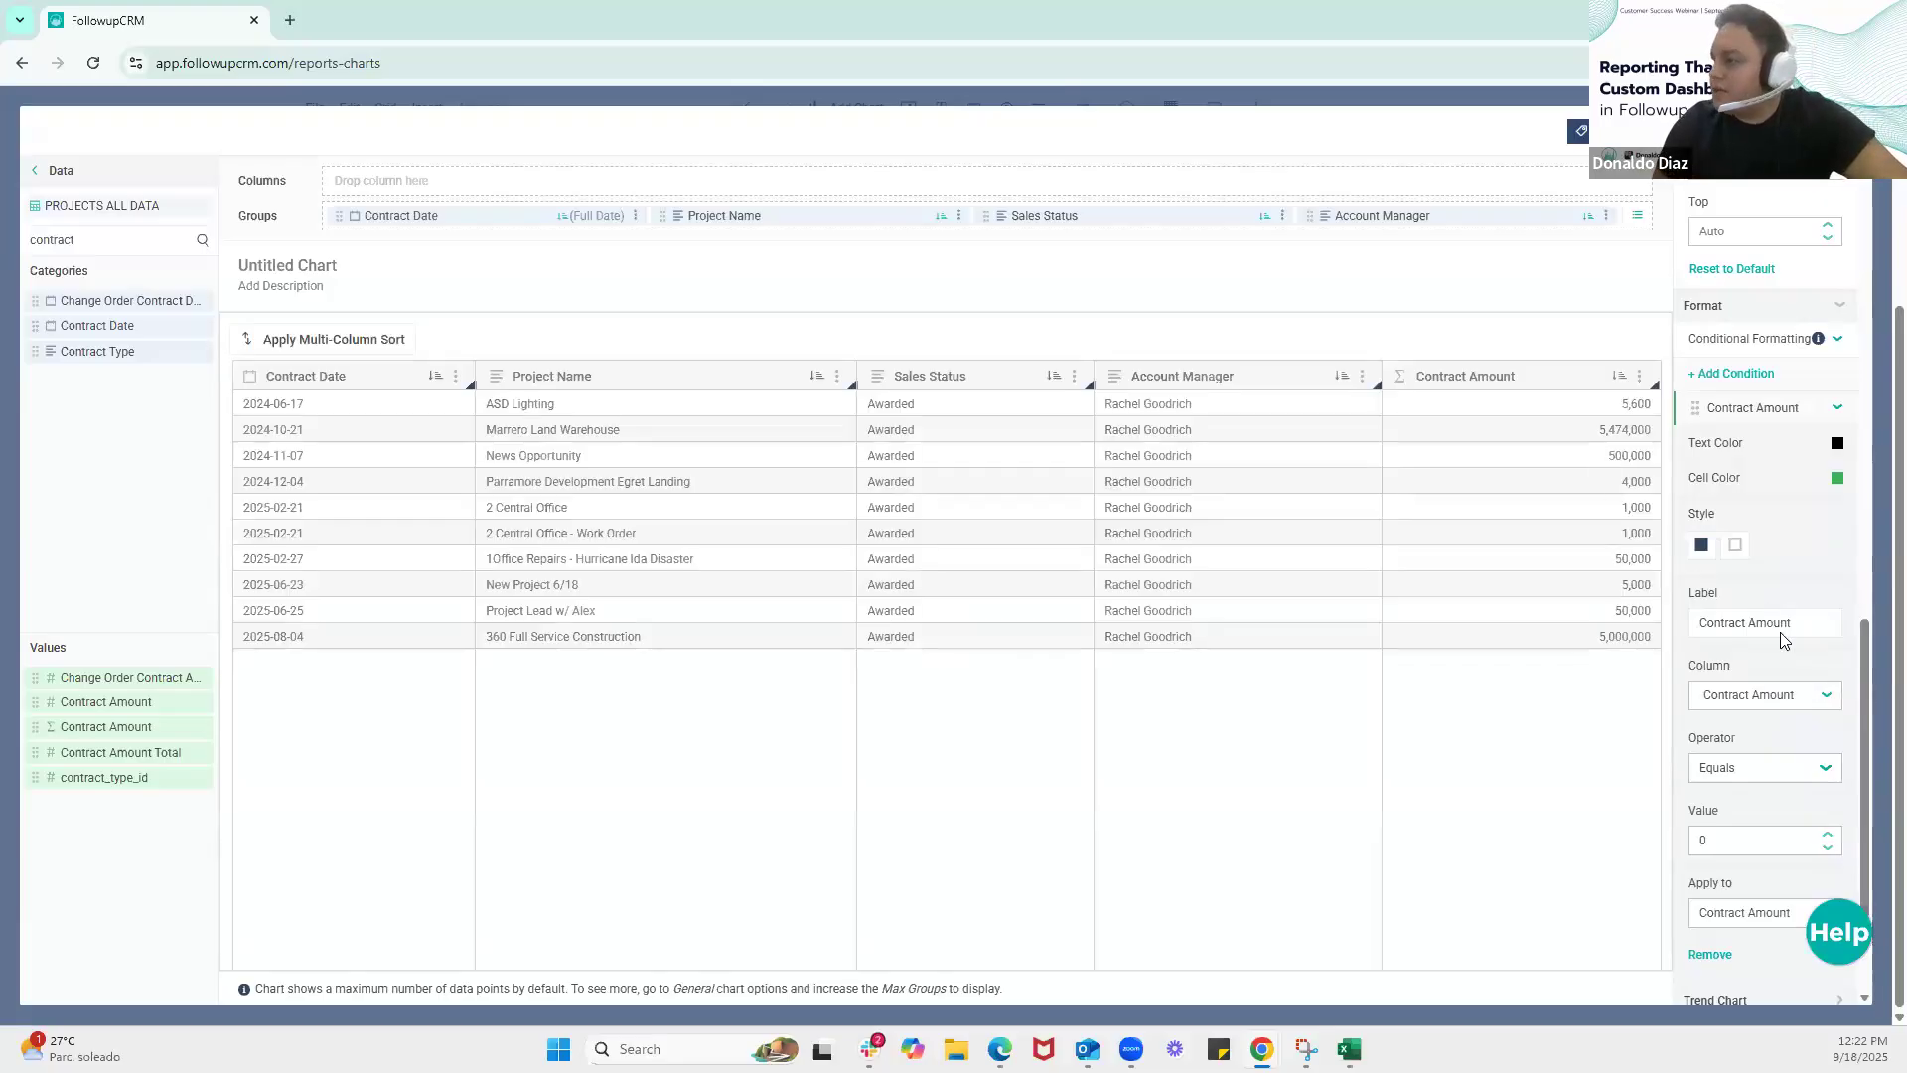
Set the Contract Amount condition to apply when the value is Greater than 10,000
scroll(1781, 635, "down", 2)
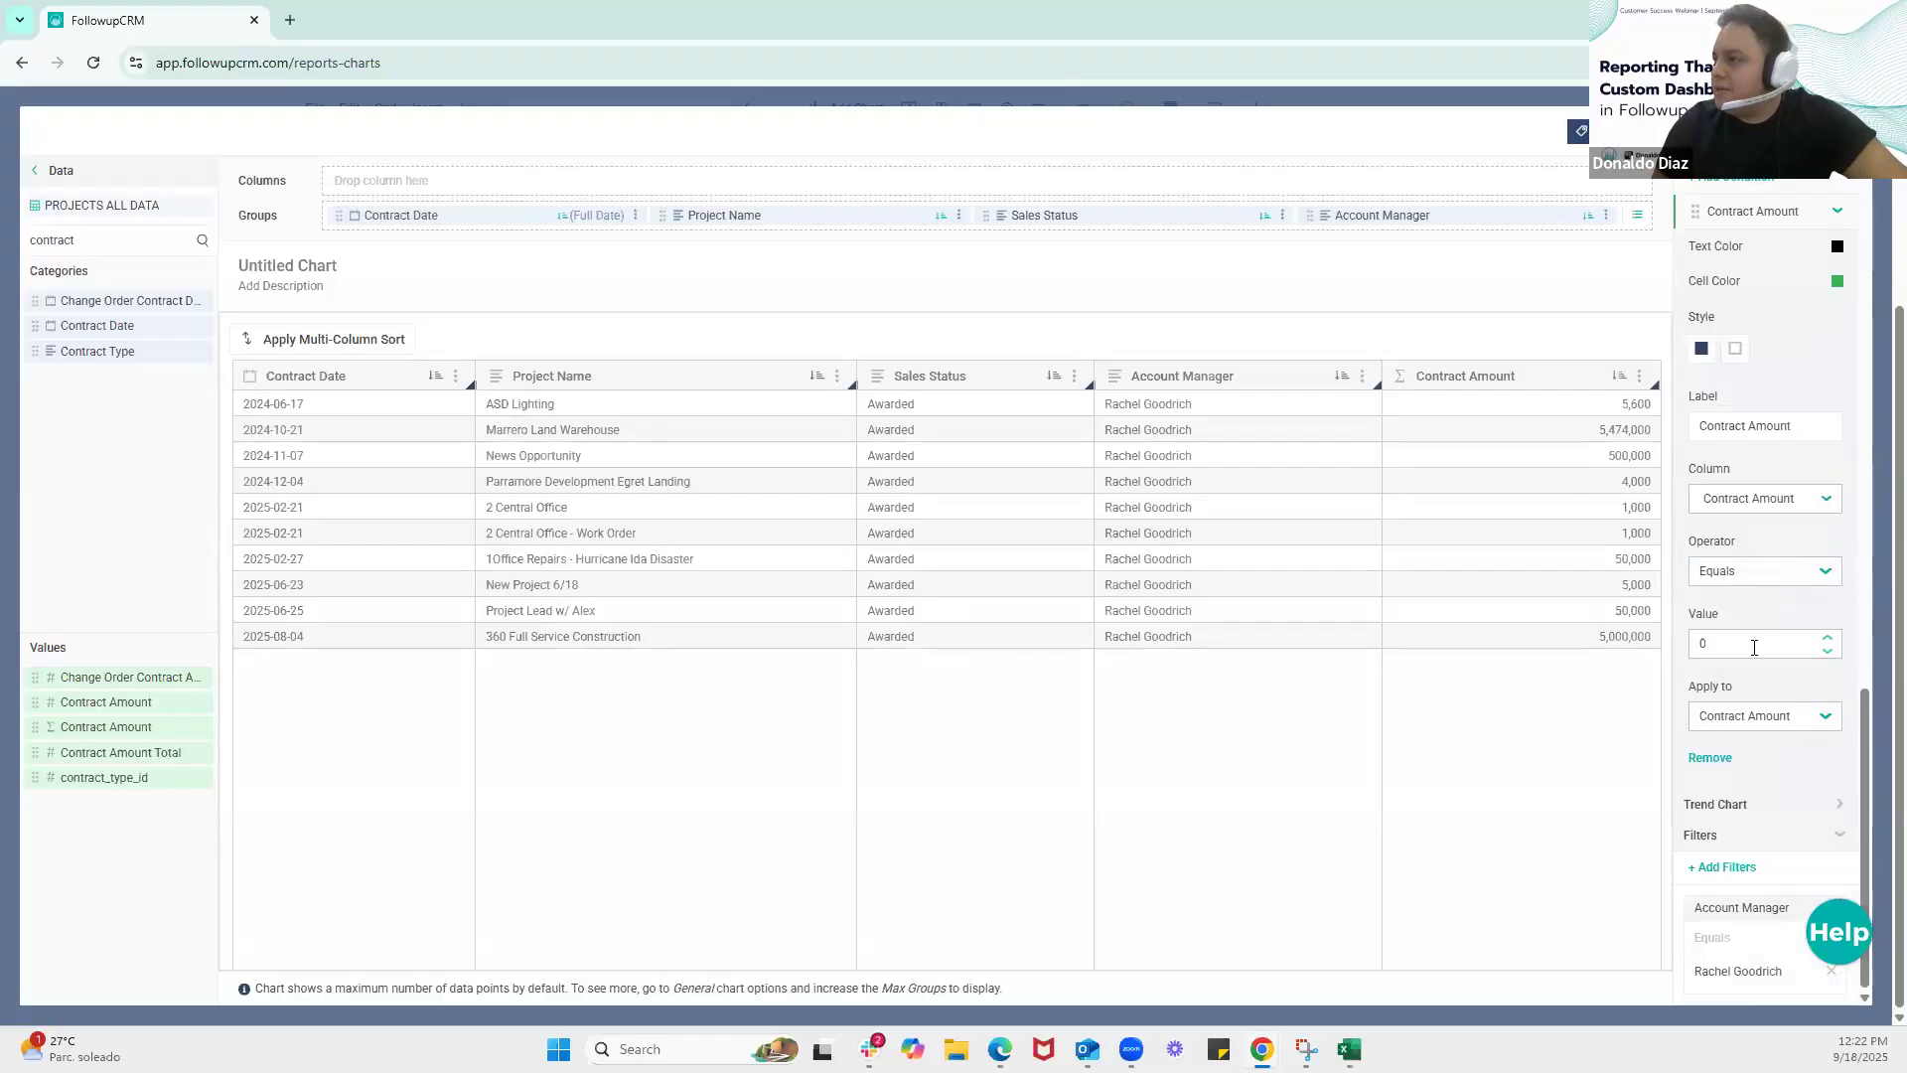
left_click(1755, 582)
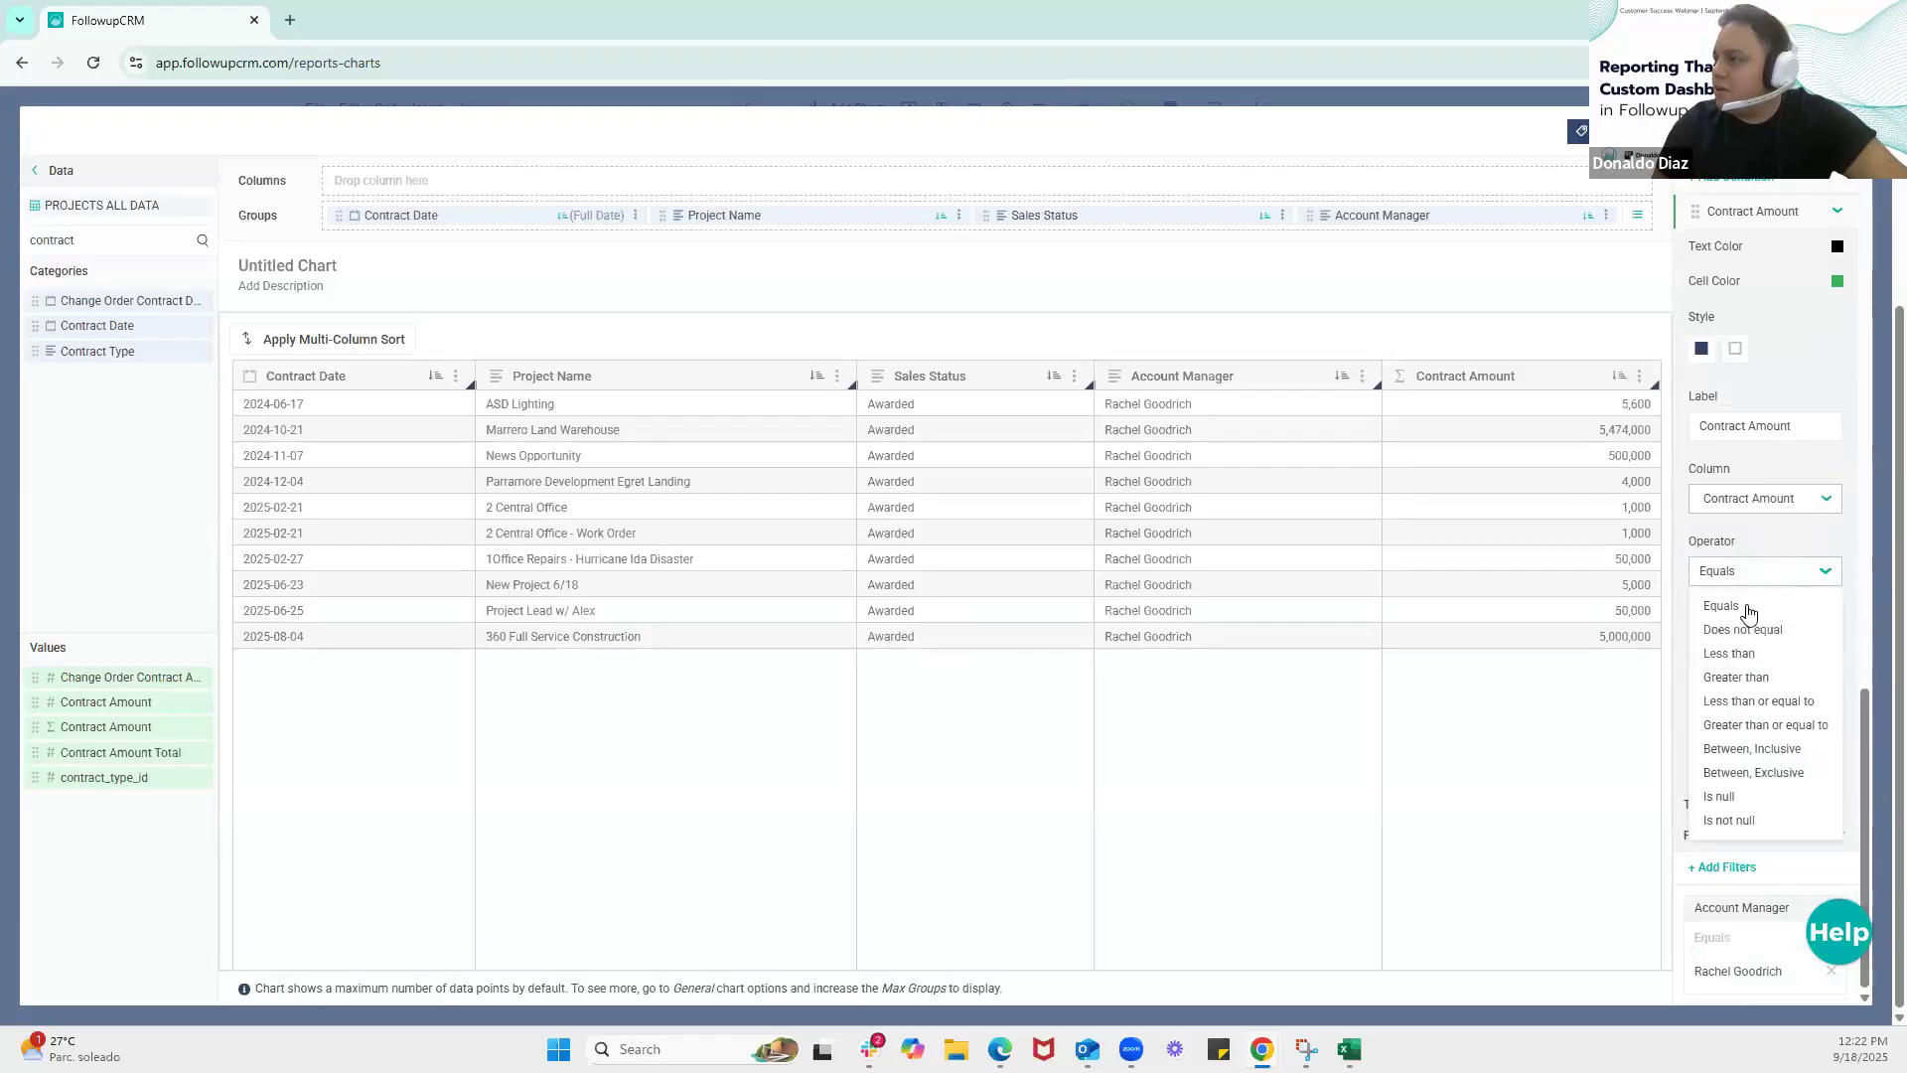
left_click(1738, 678)
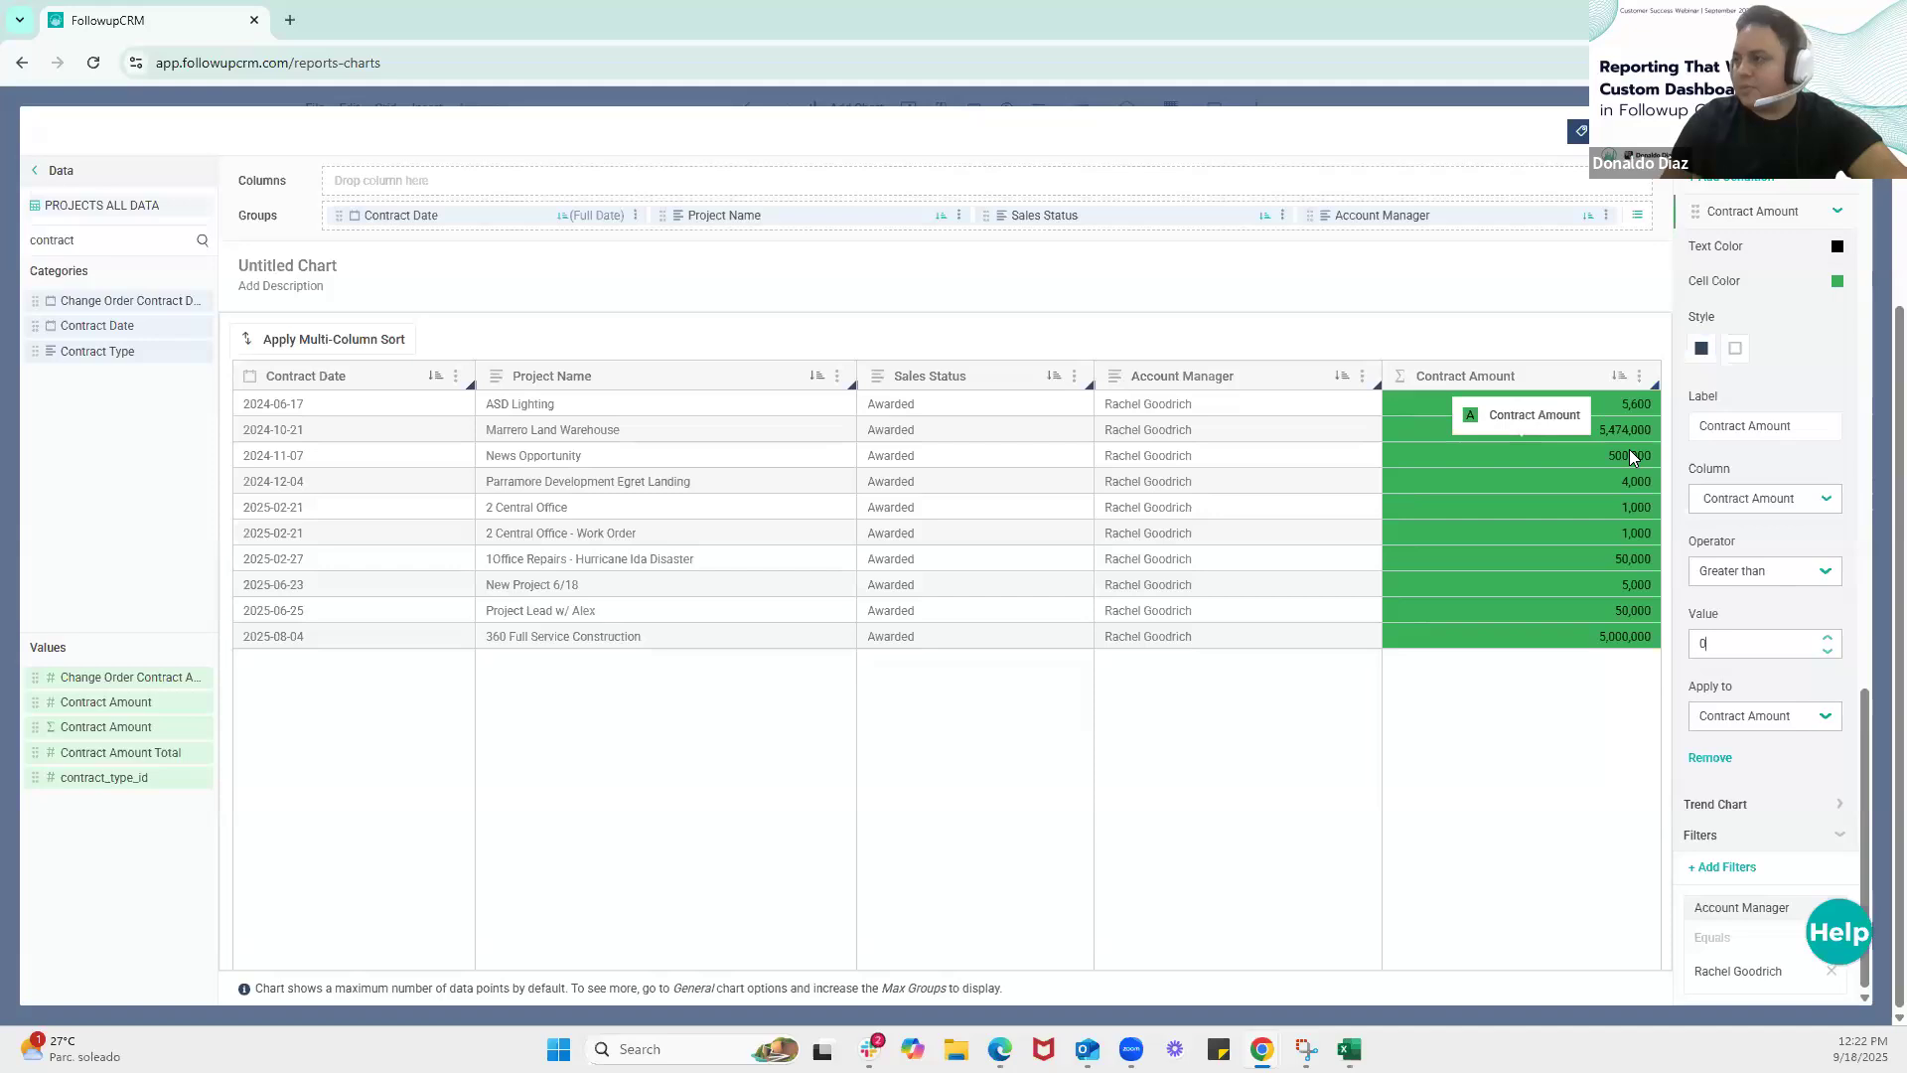
key("BackSpace")
type("10")
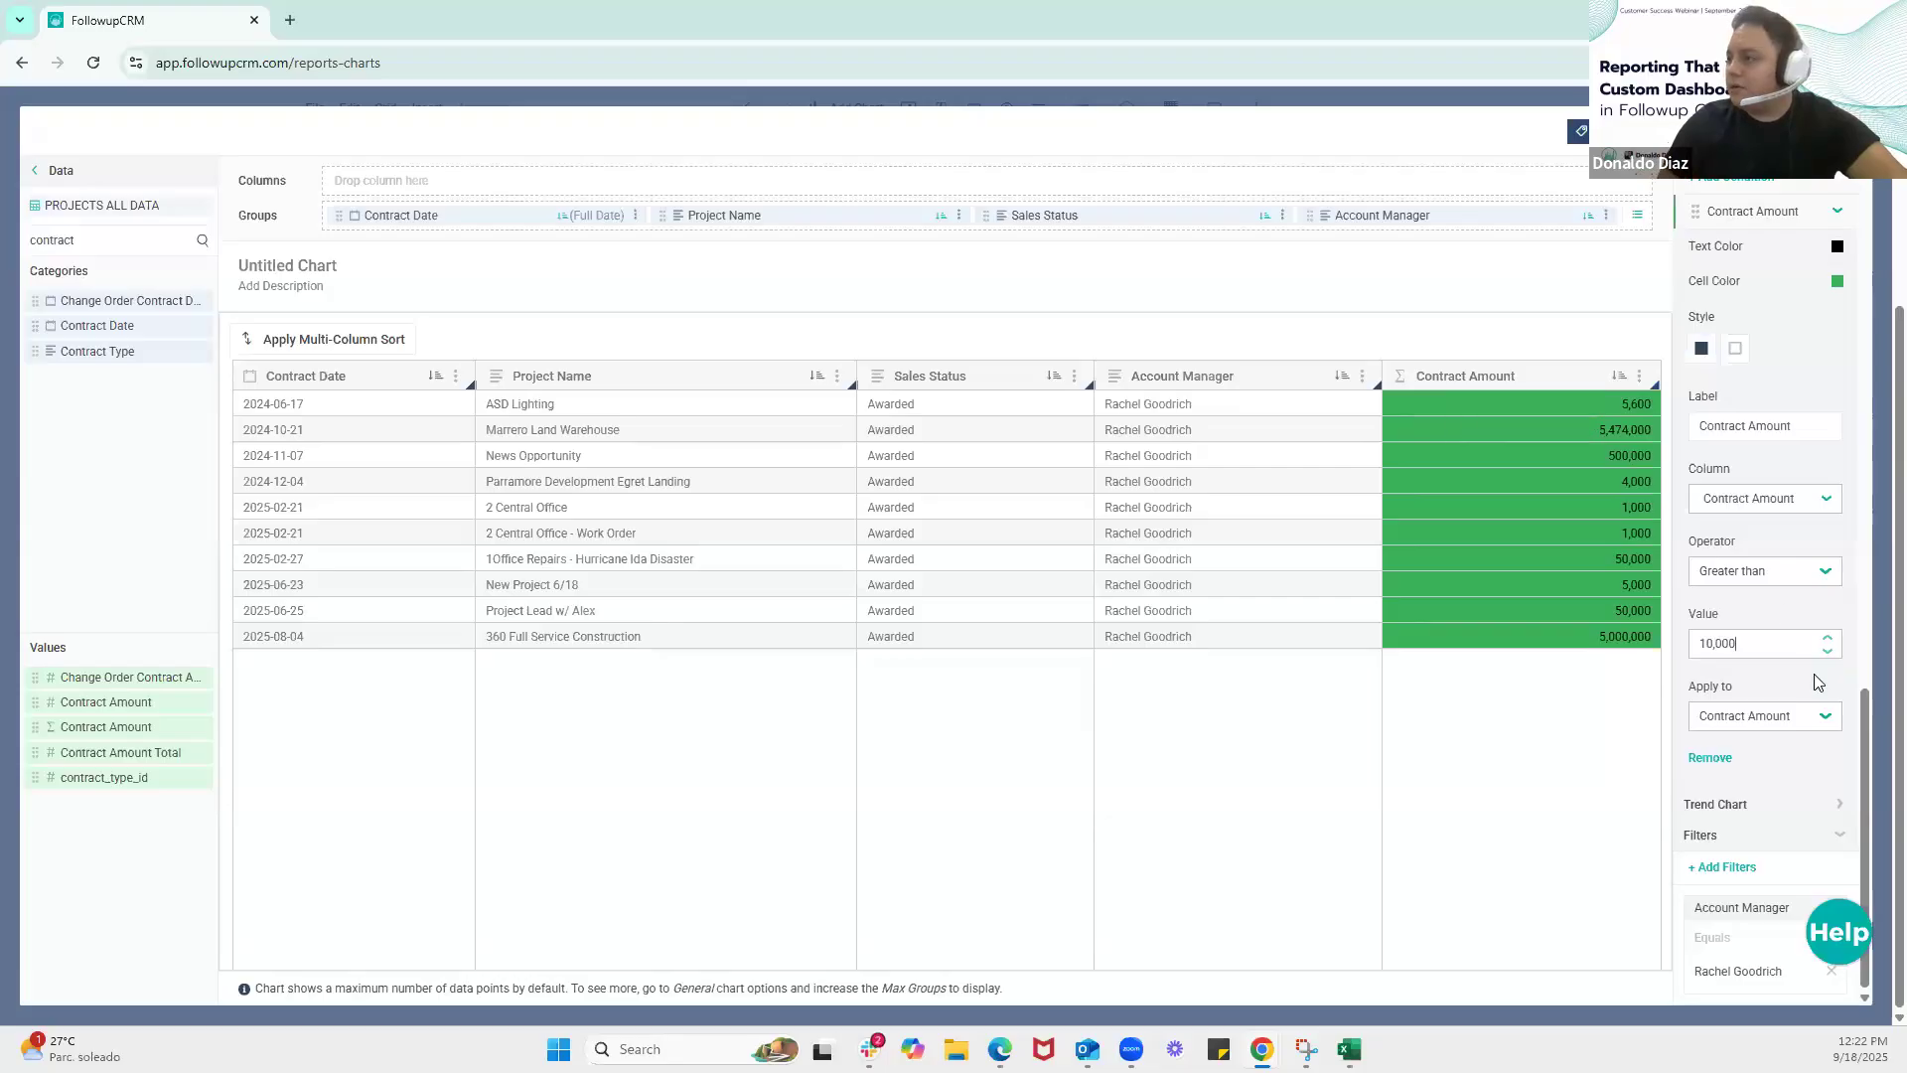
Remove the Contract Amount condition from the table's conditional formatting
left_click(1810, 756)
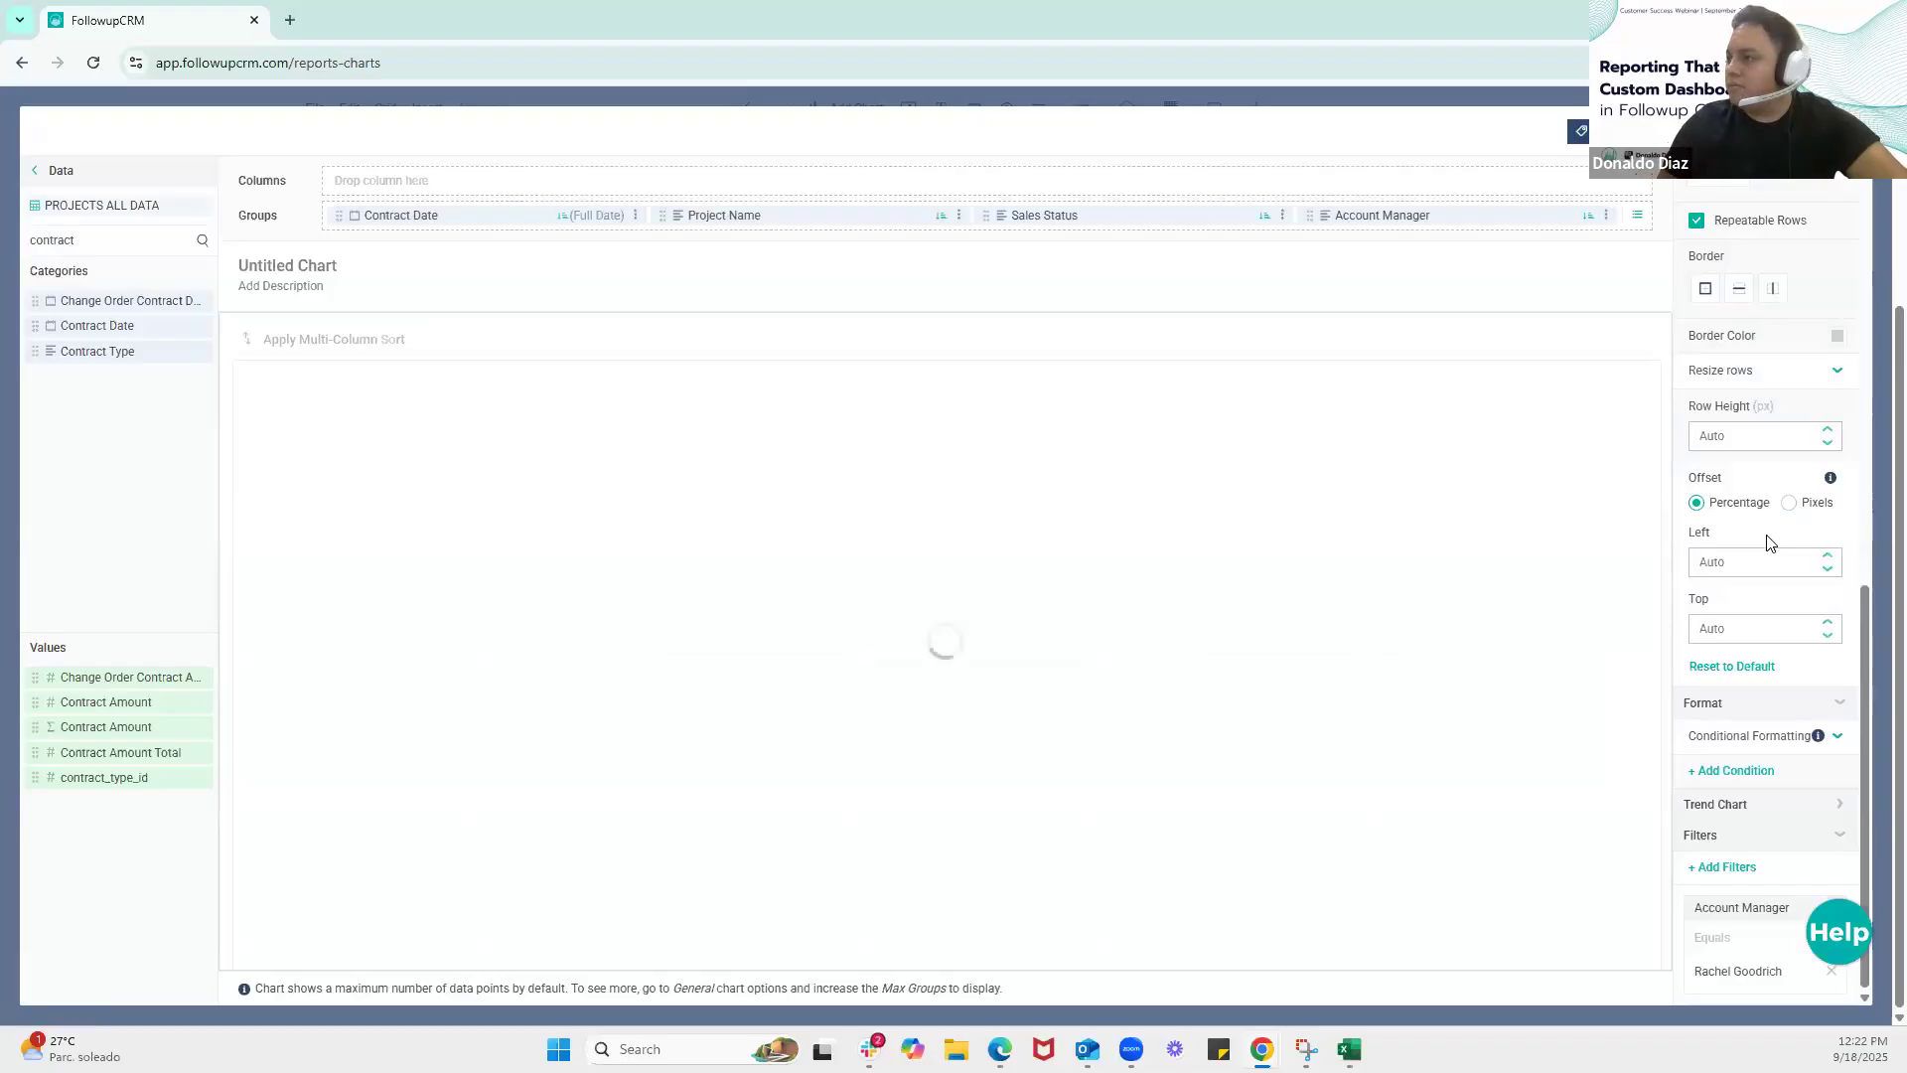
left_click(1783, 740)
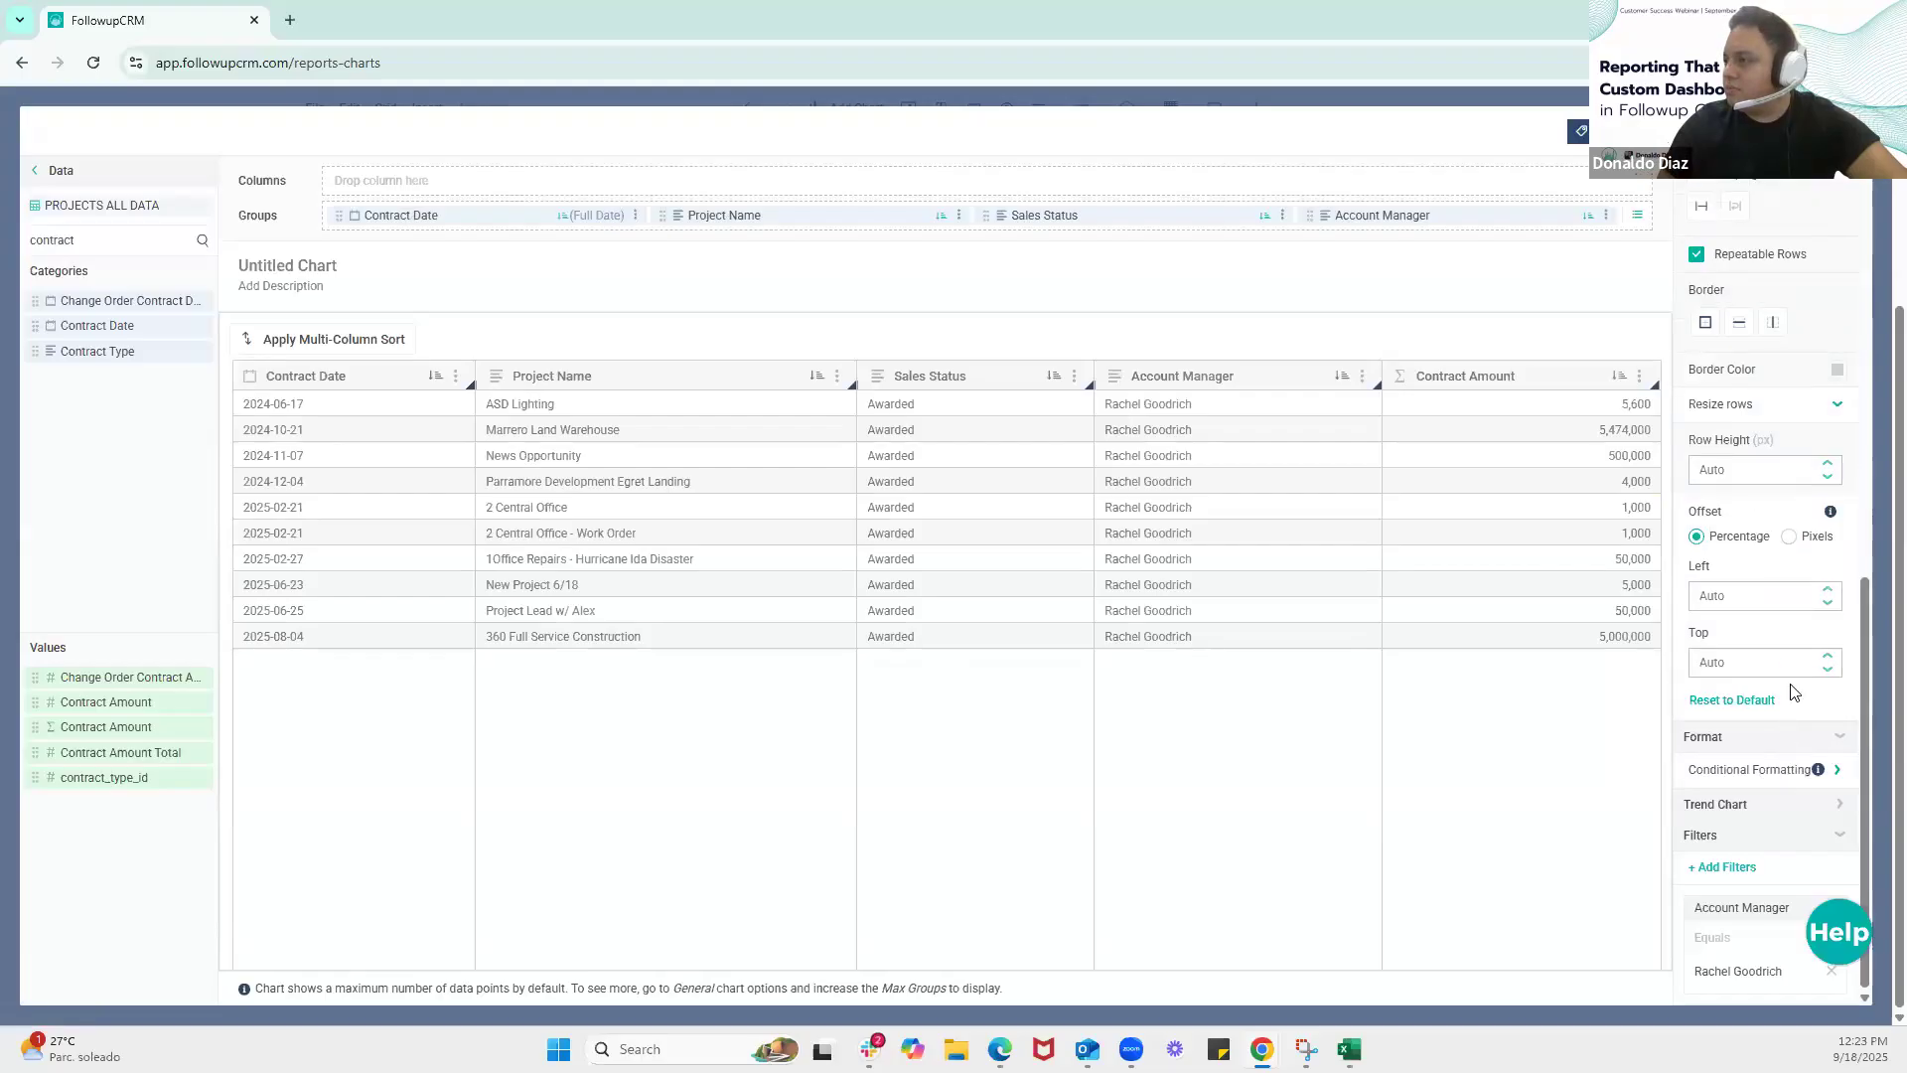
left_click(1800, 771)
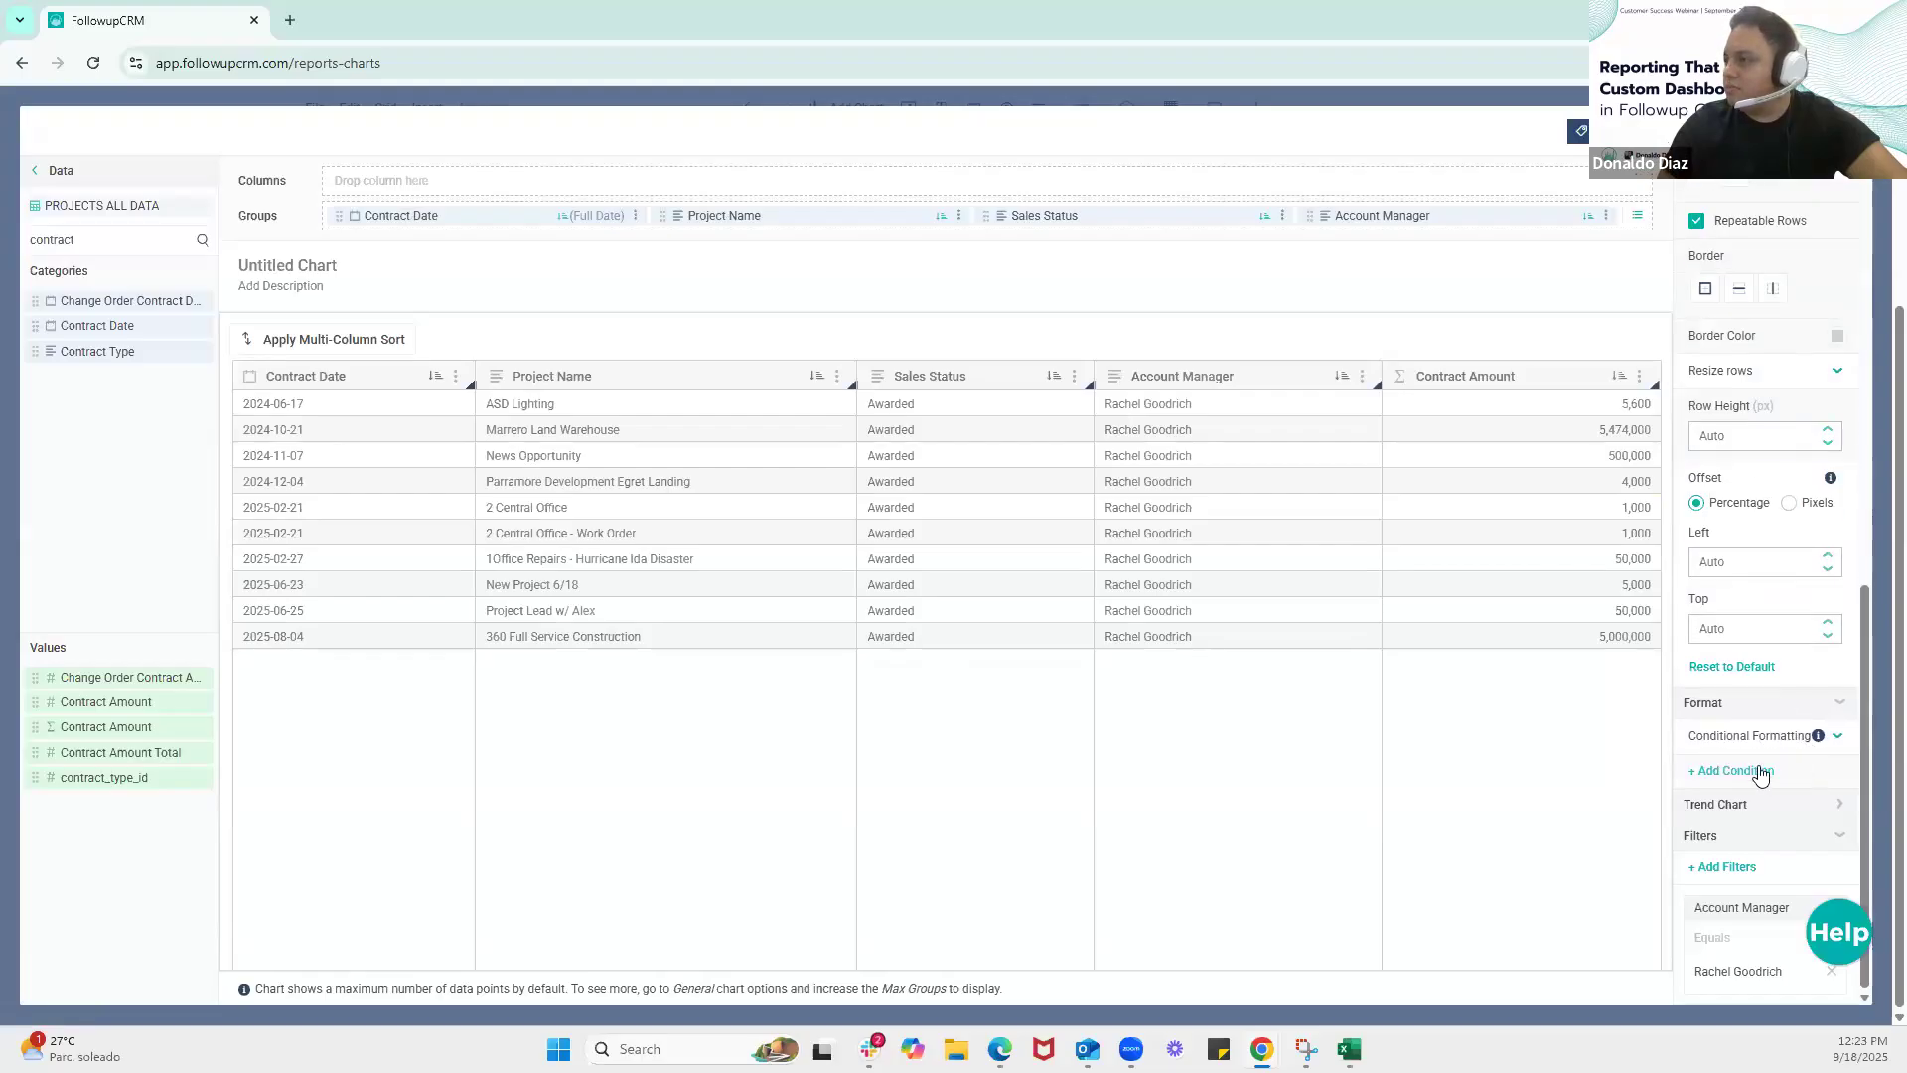
Add a new conditional formatting condition with a green (#4CAF50) cell color and the solid fill style
left_click(1761, 773)
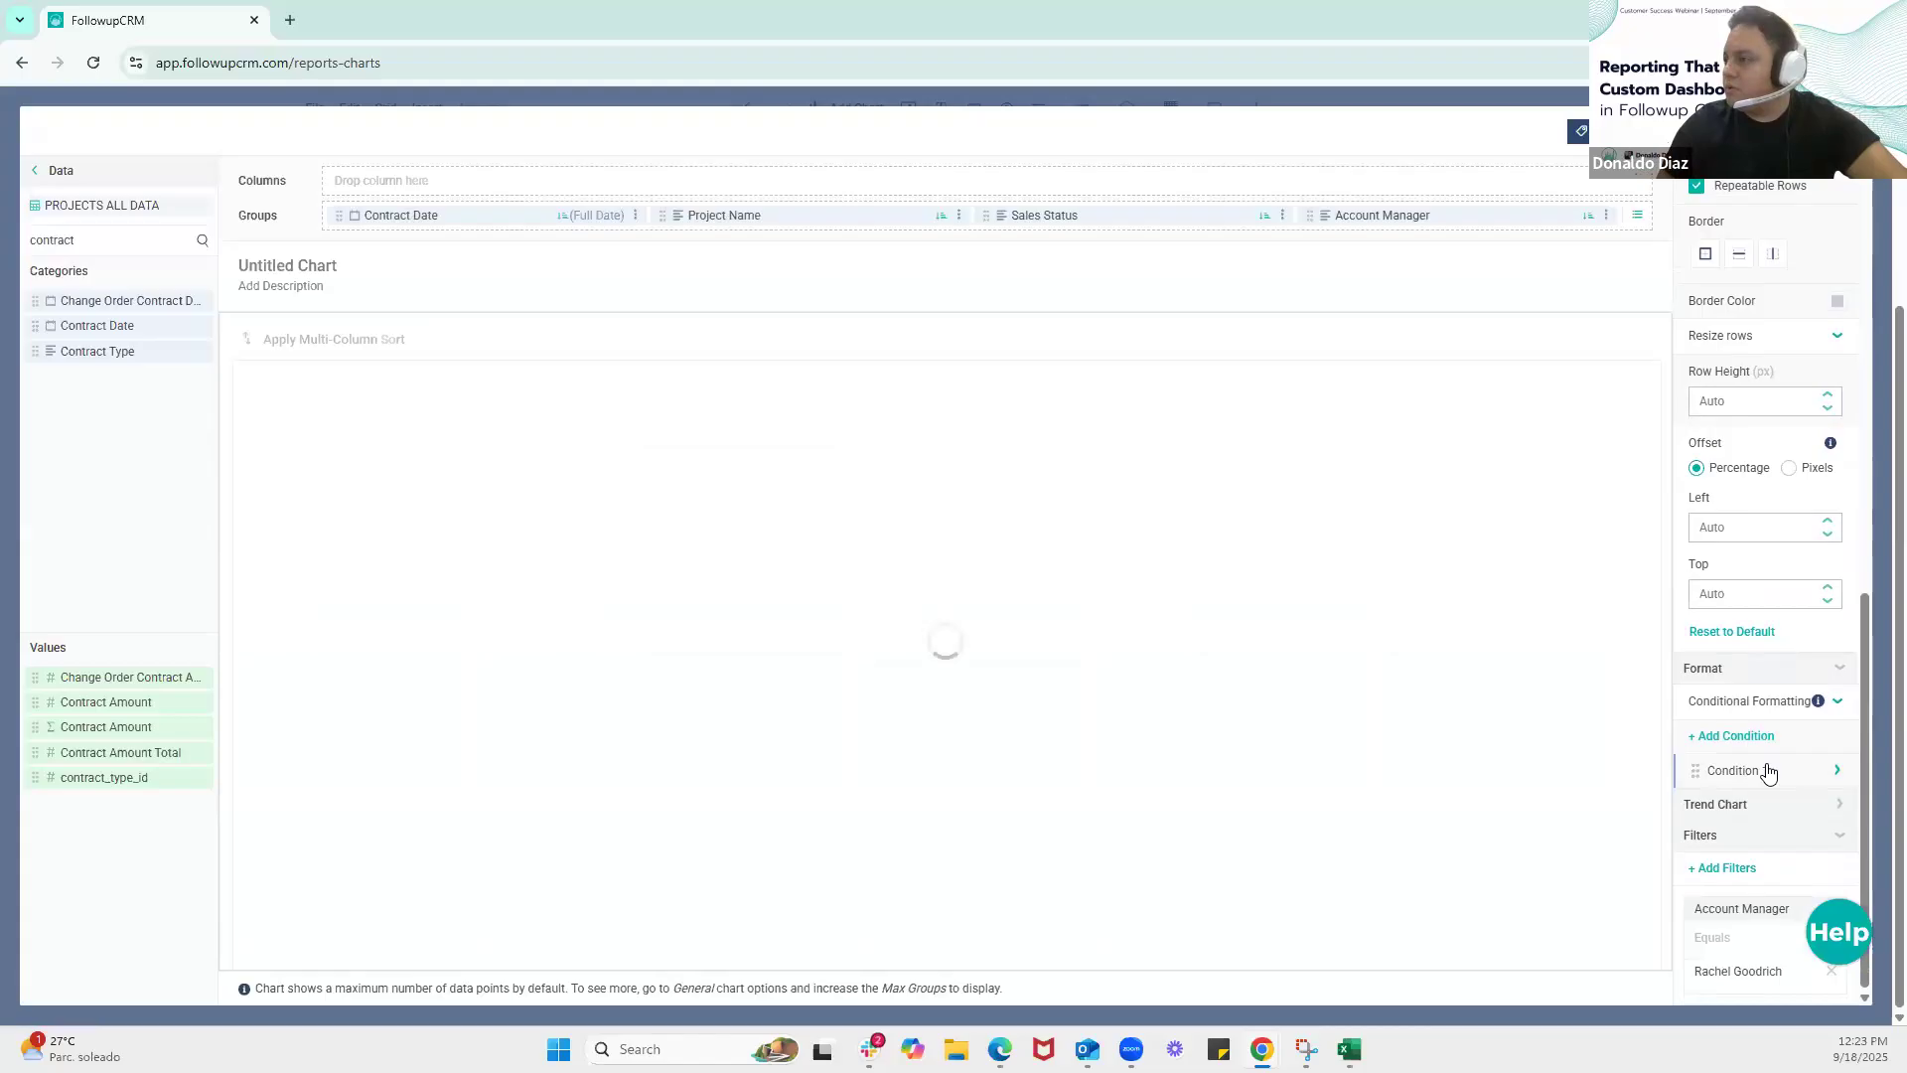
left_click(1768, 772)
scroll(1788, 805, "down", 3)
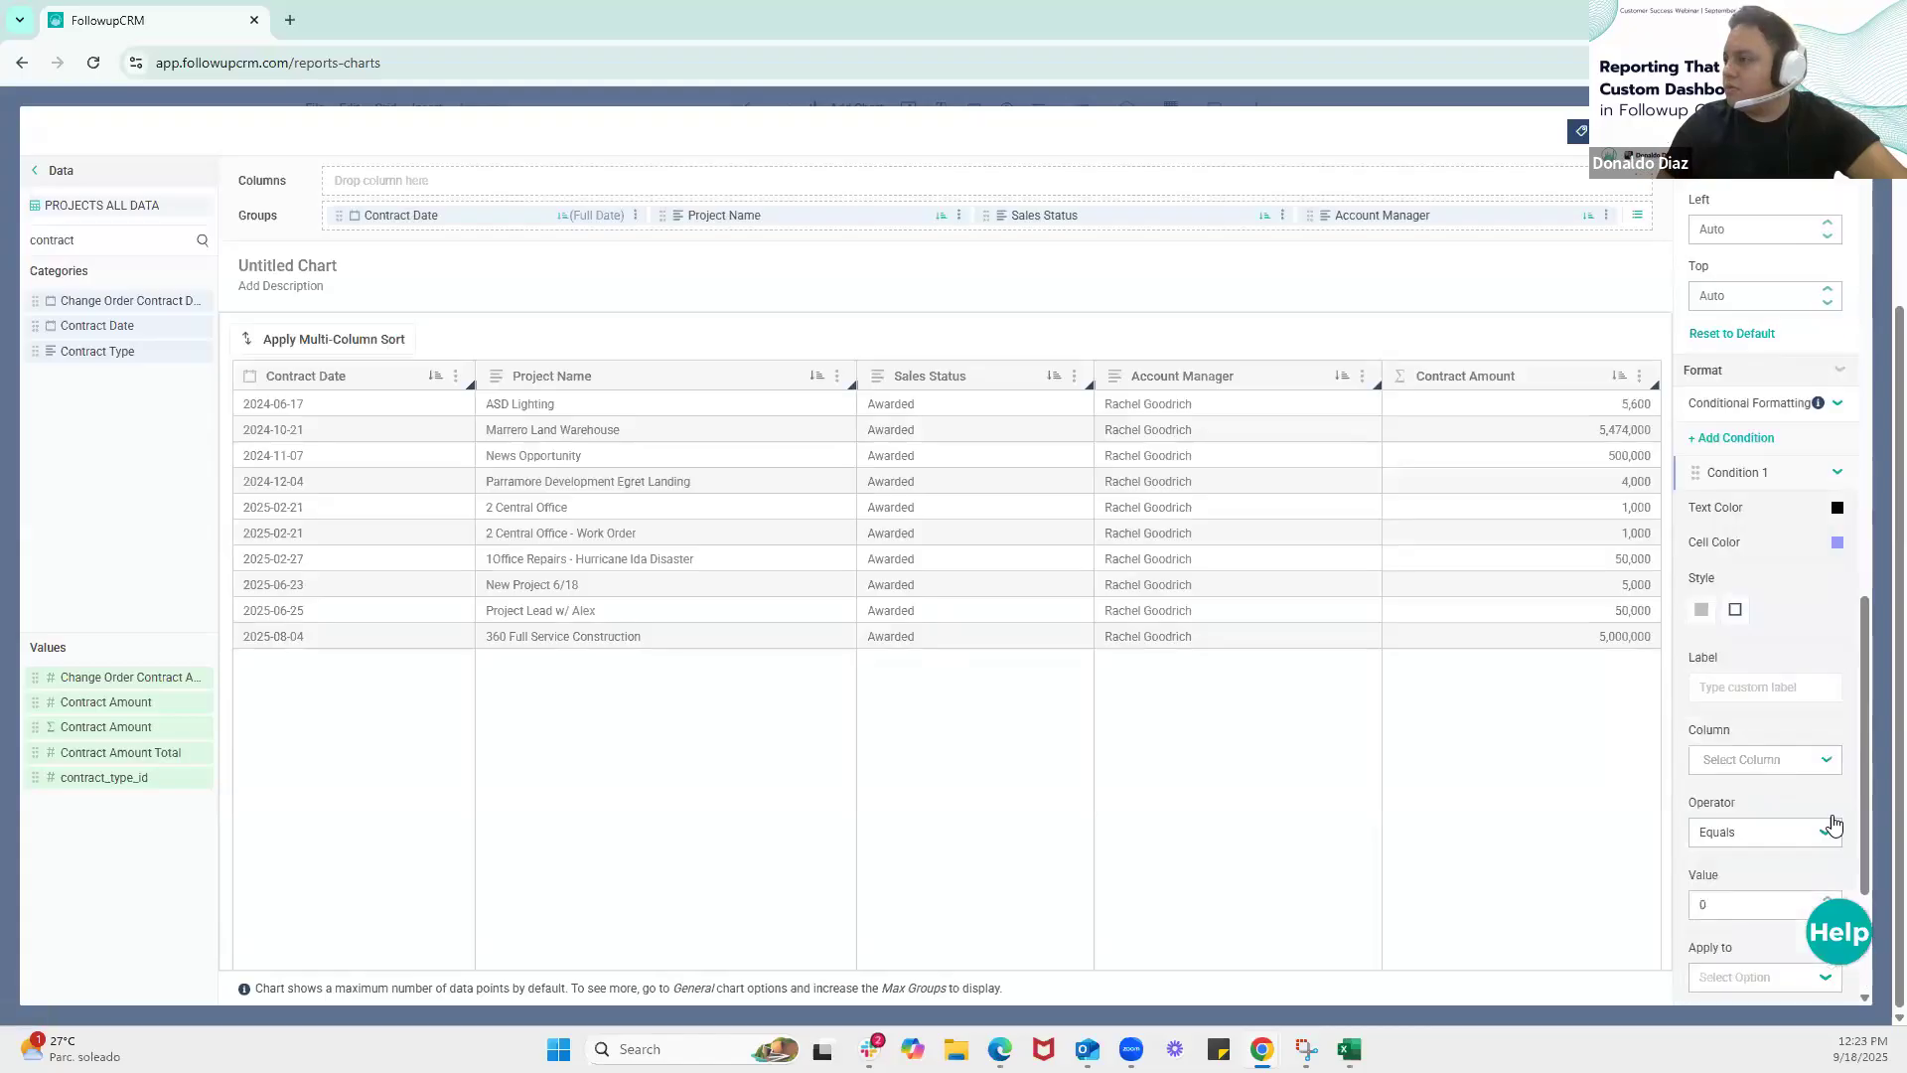
left_click(1836, 543)
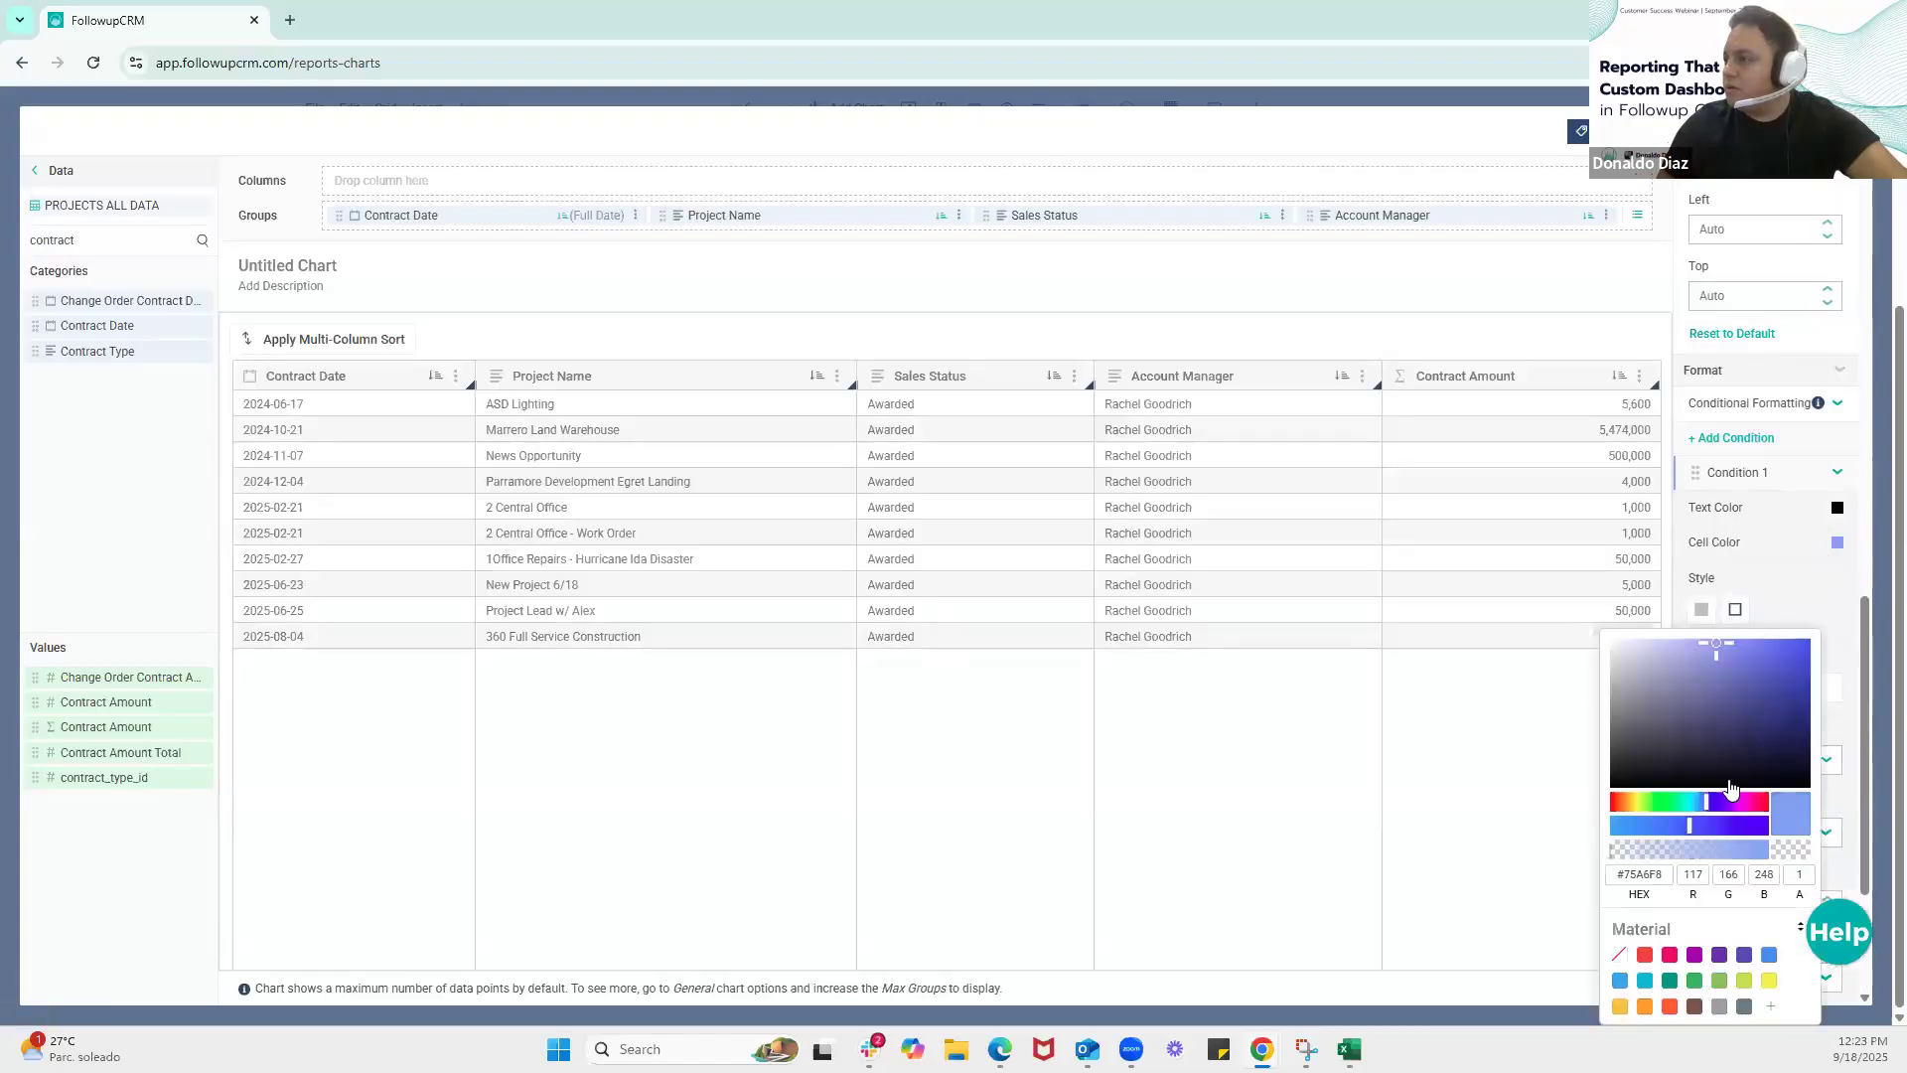
left_click(1694, 982)
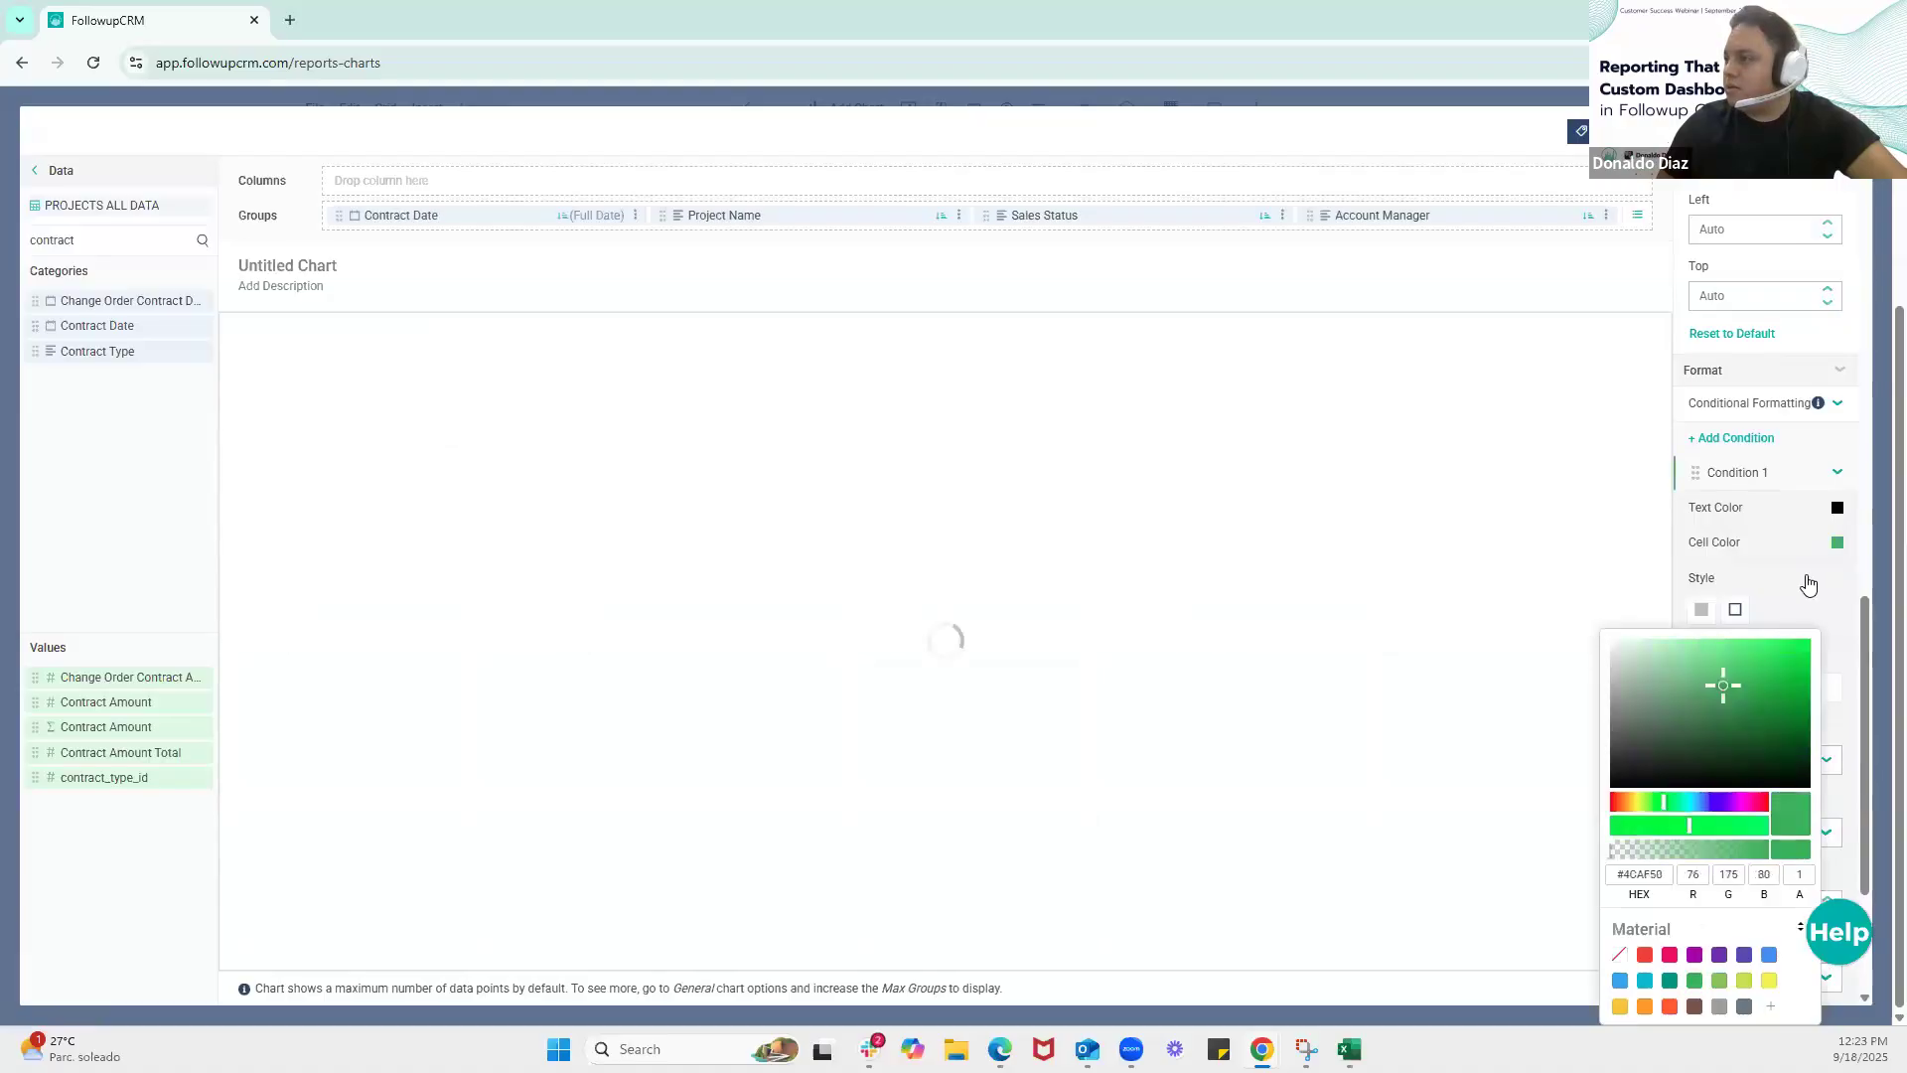
left_click(1734, 608)
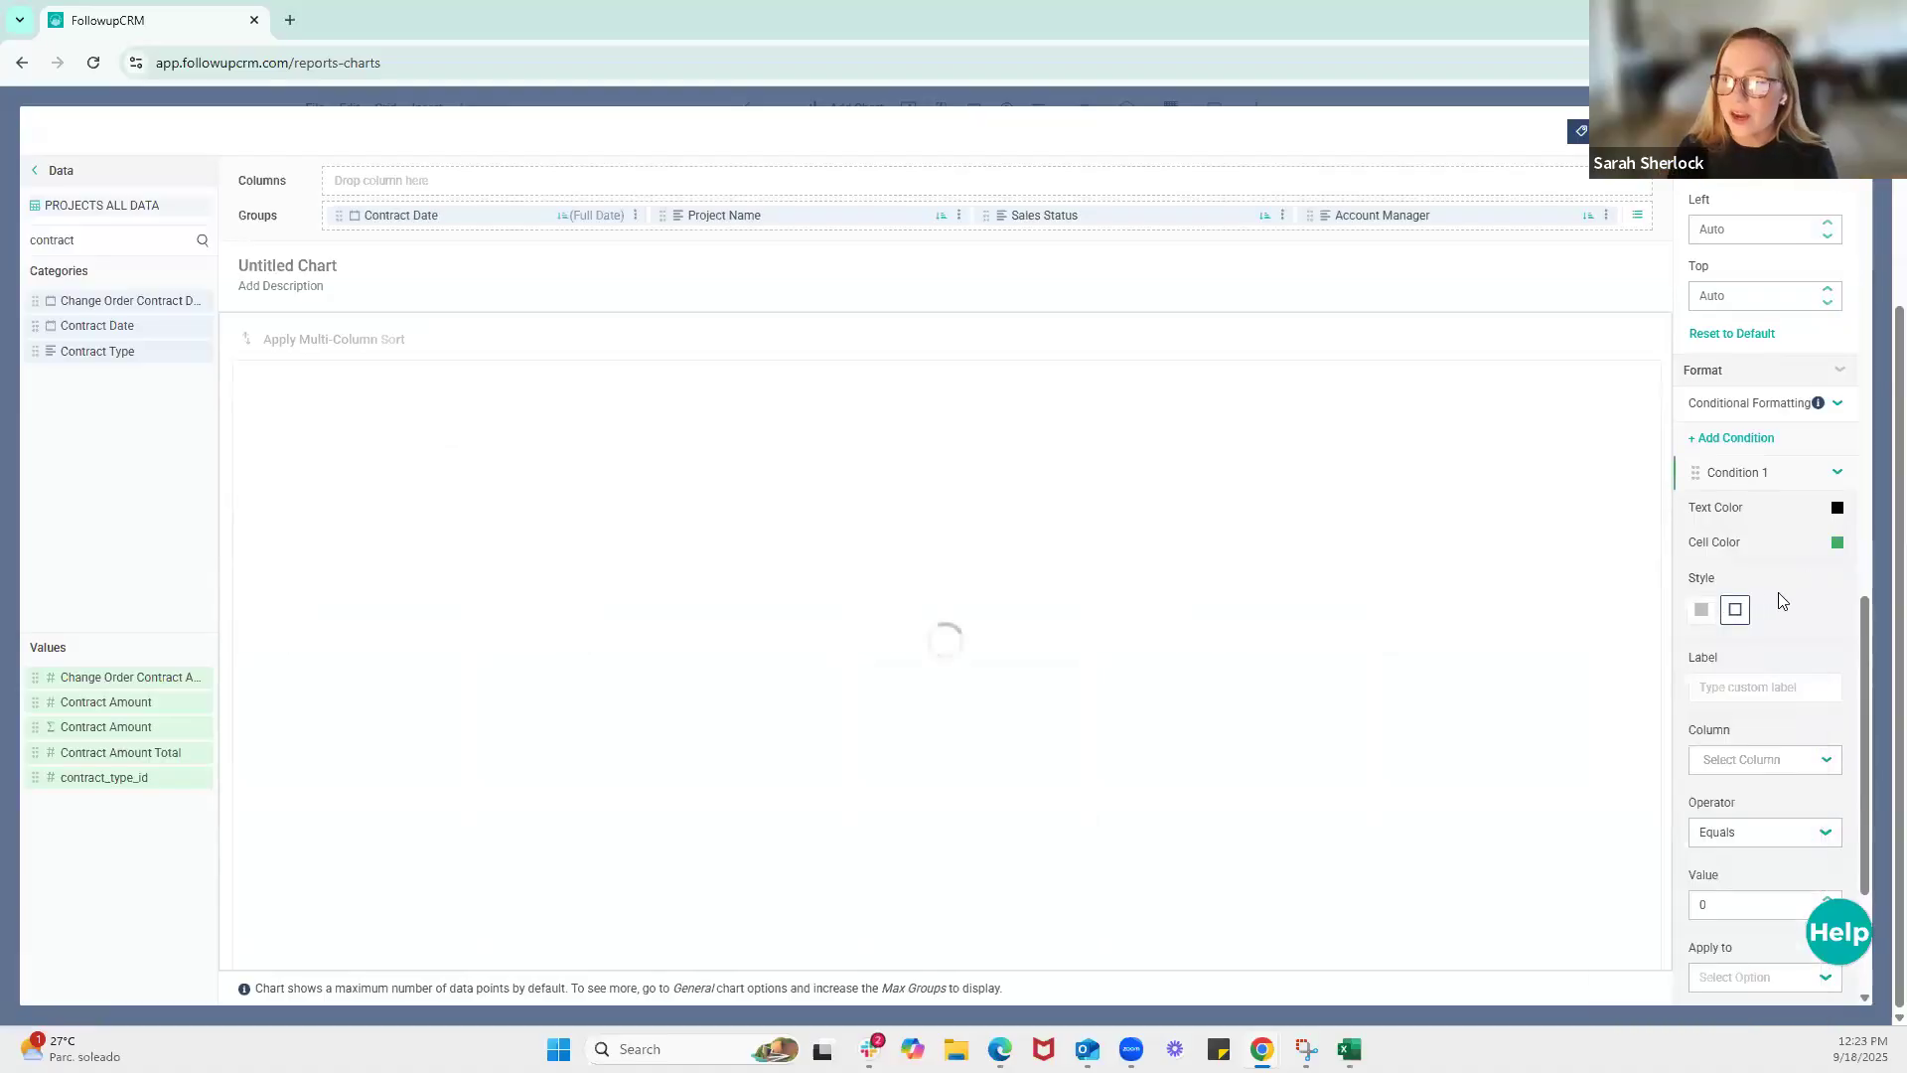
Label the new condition Contract and base it on the Contract Amount column
left_click(1737, 687)
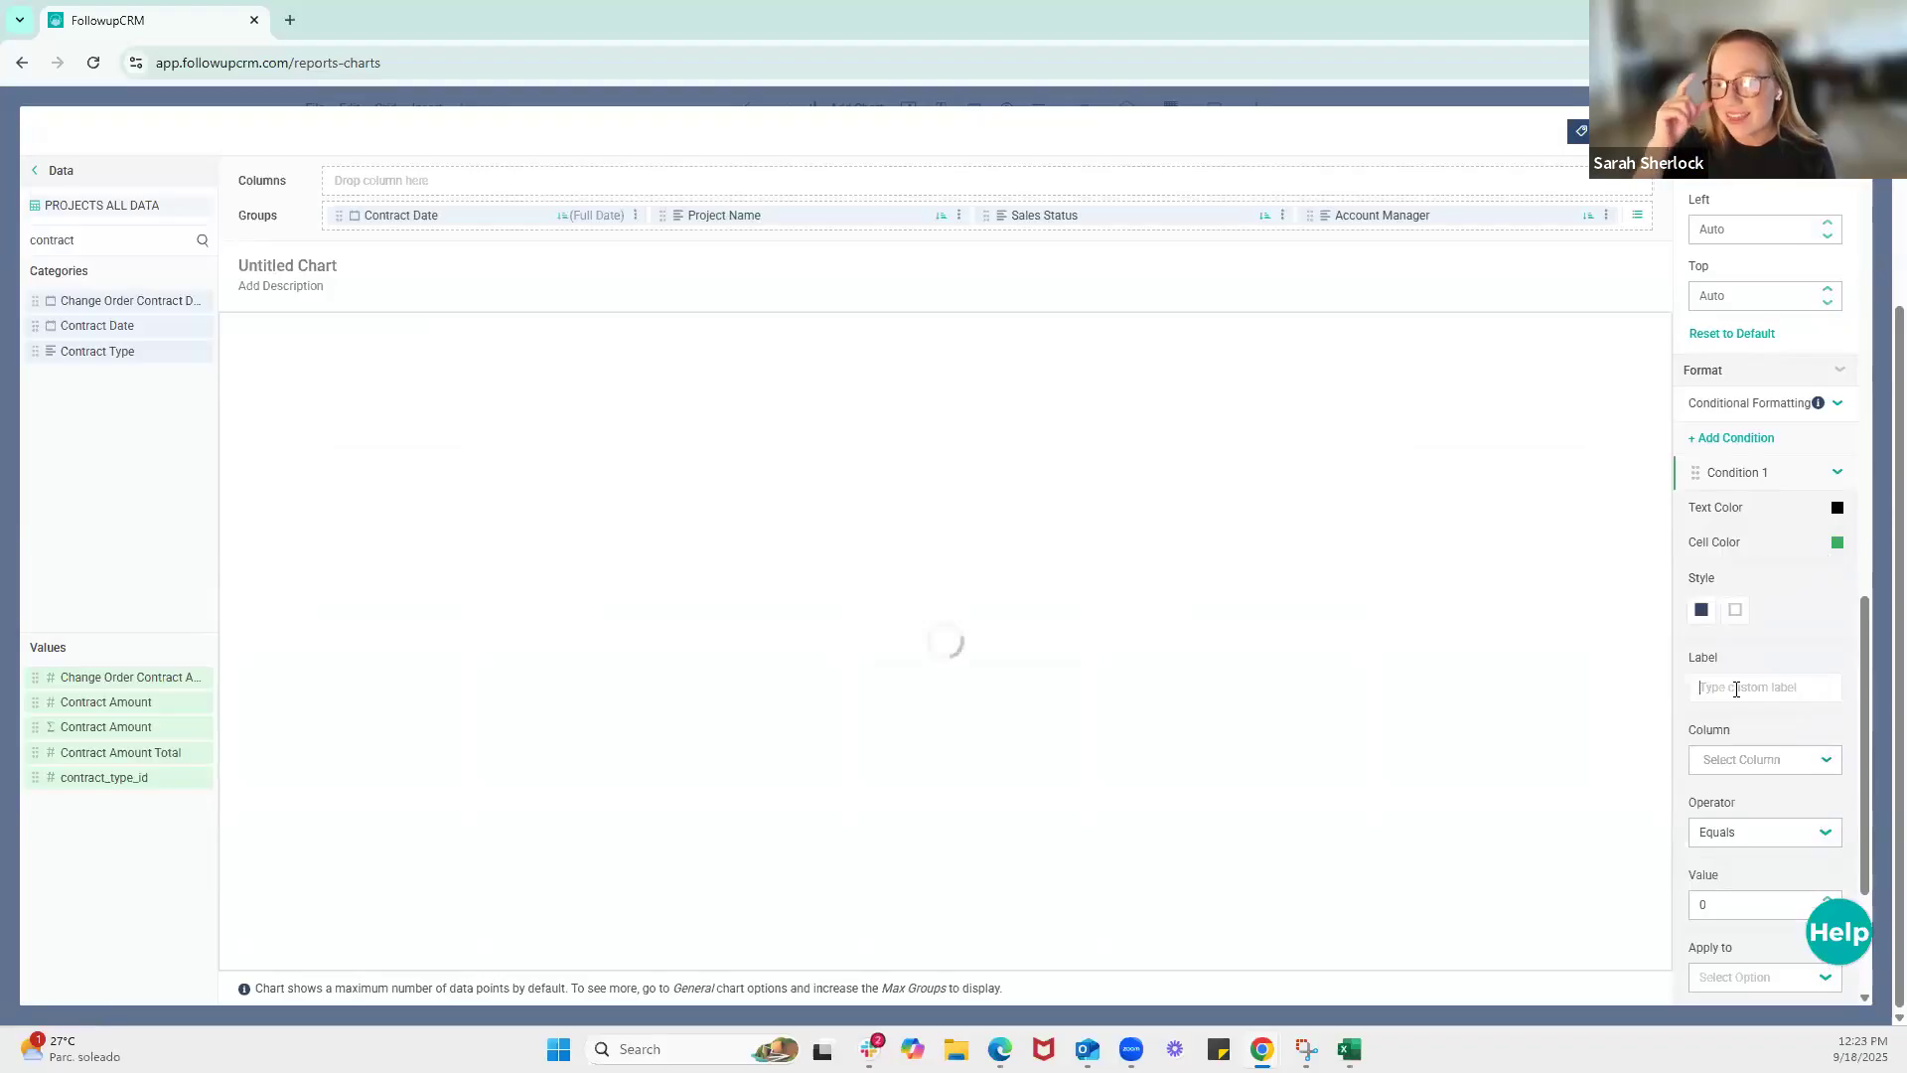
type("Contract")
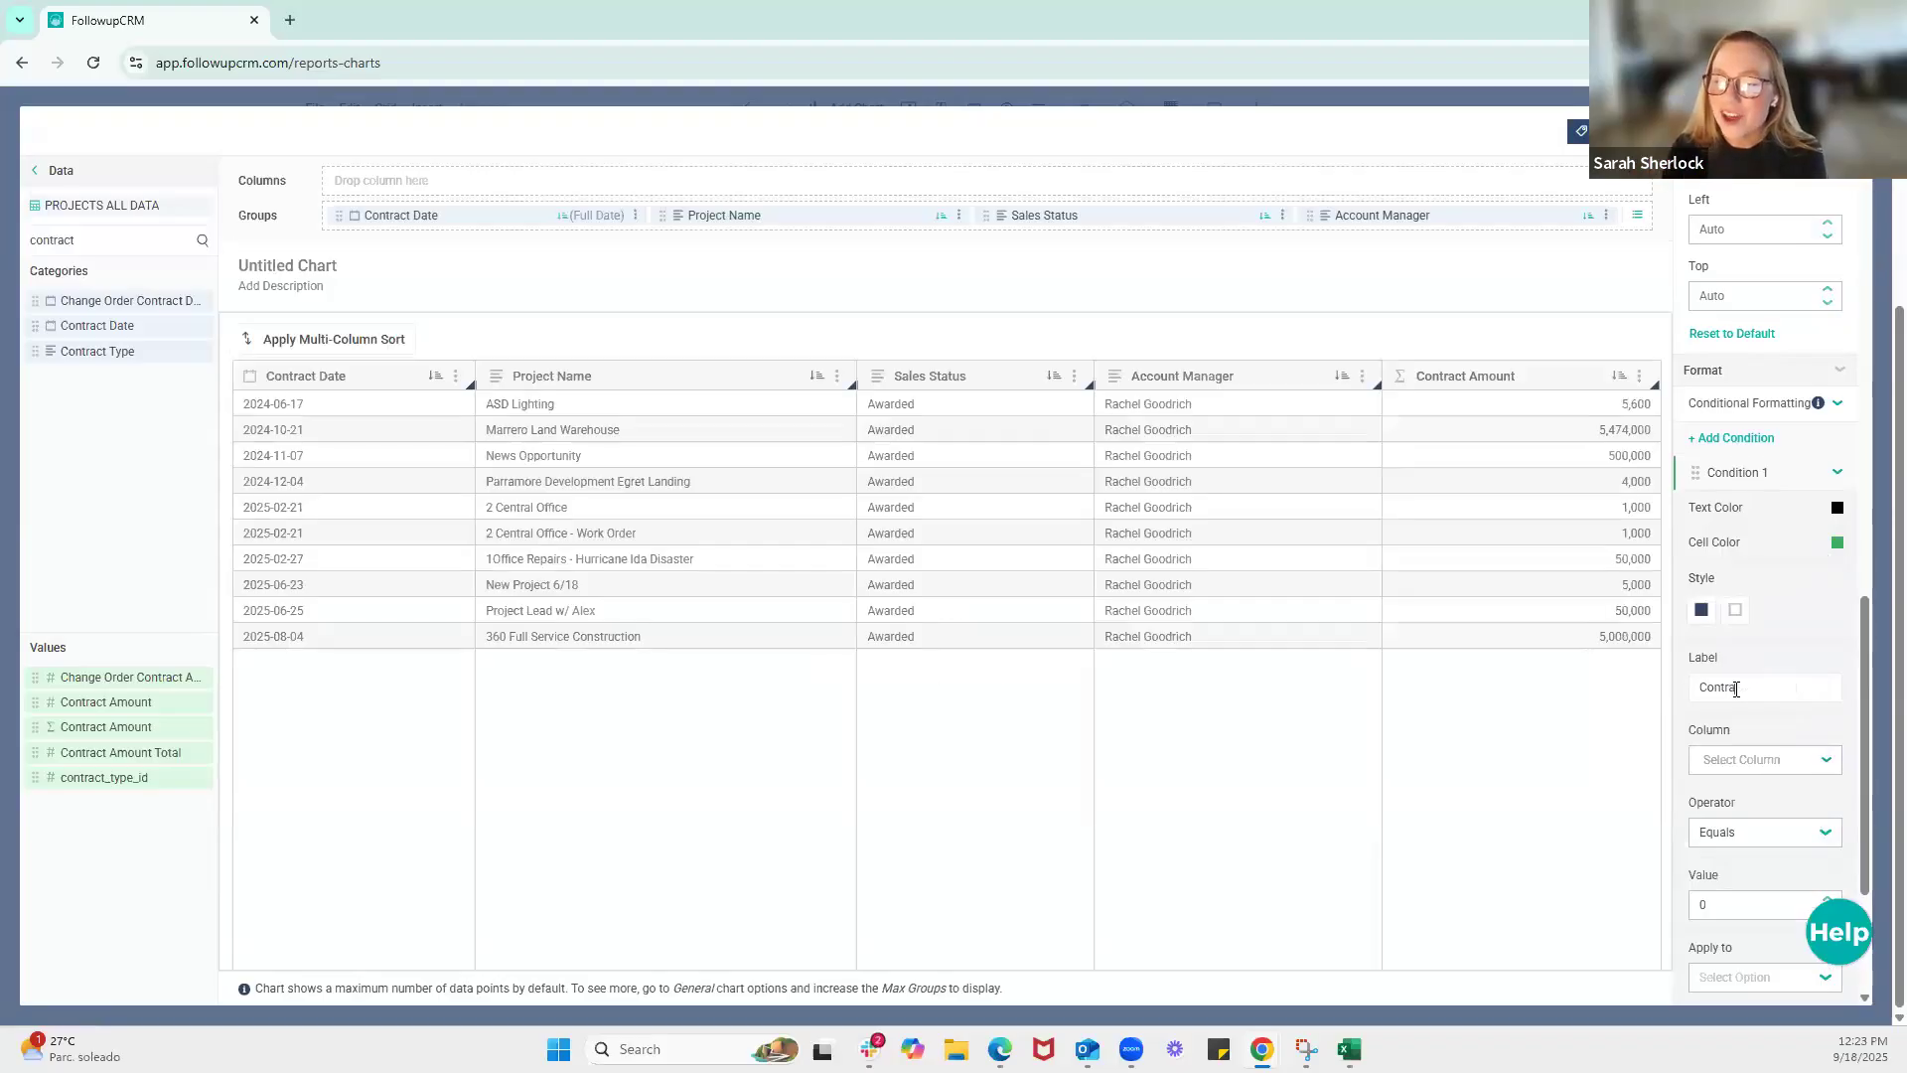
left_click(1762, 763)
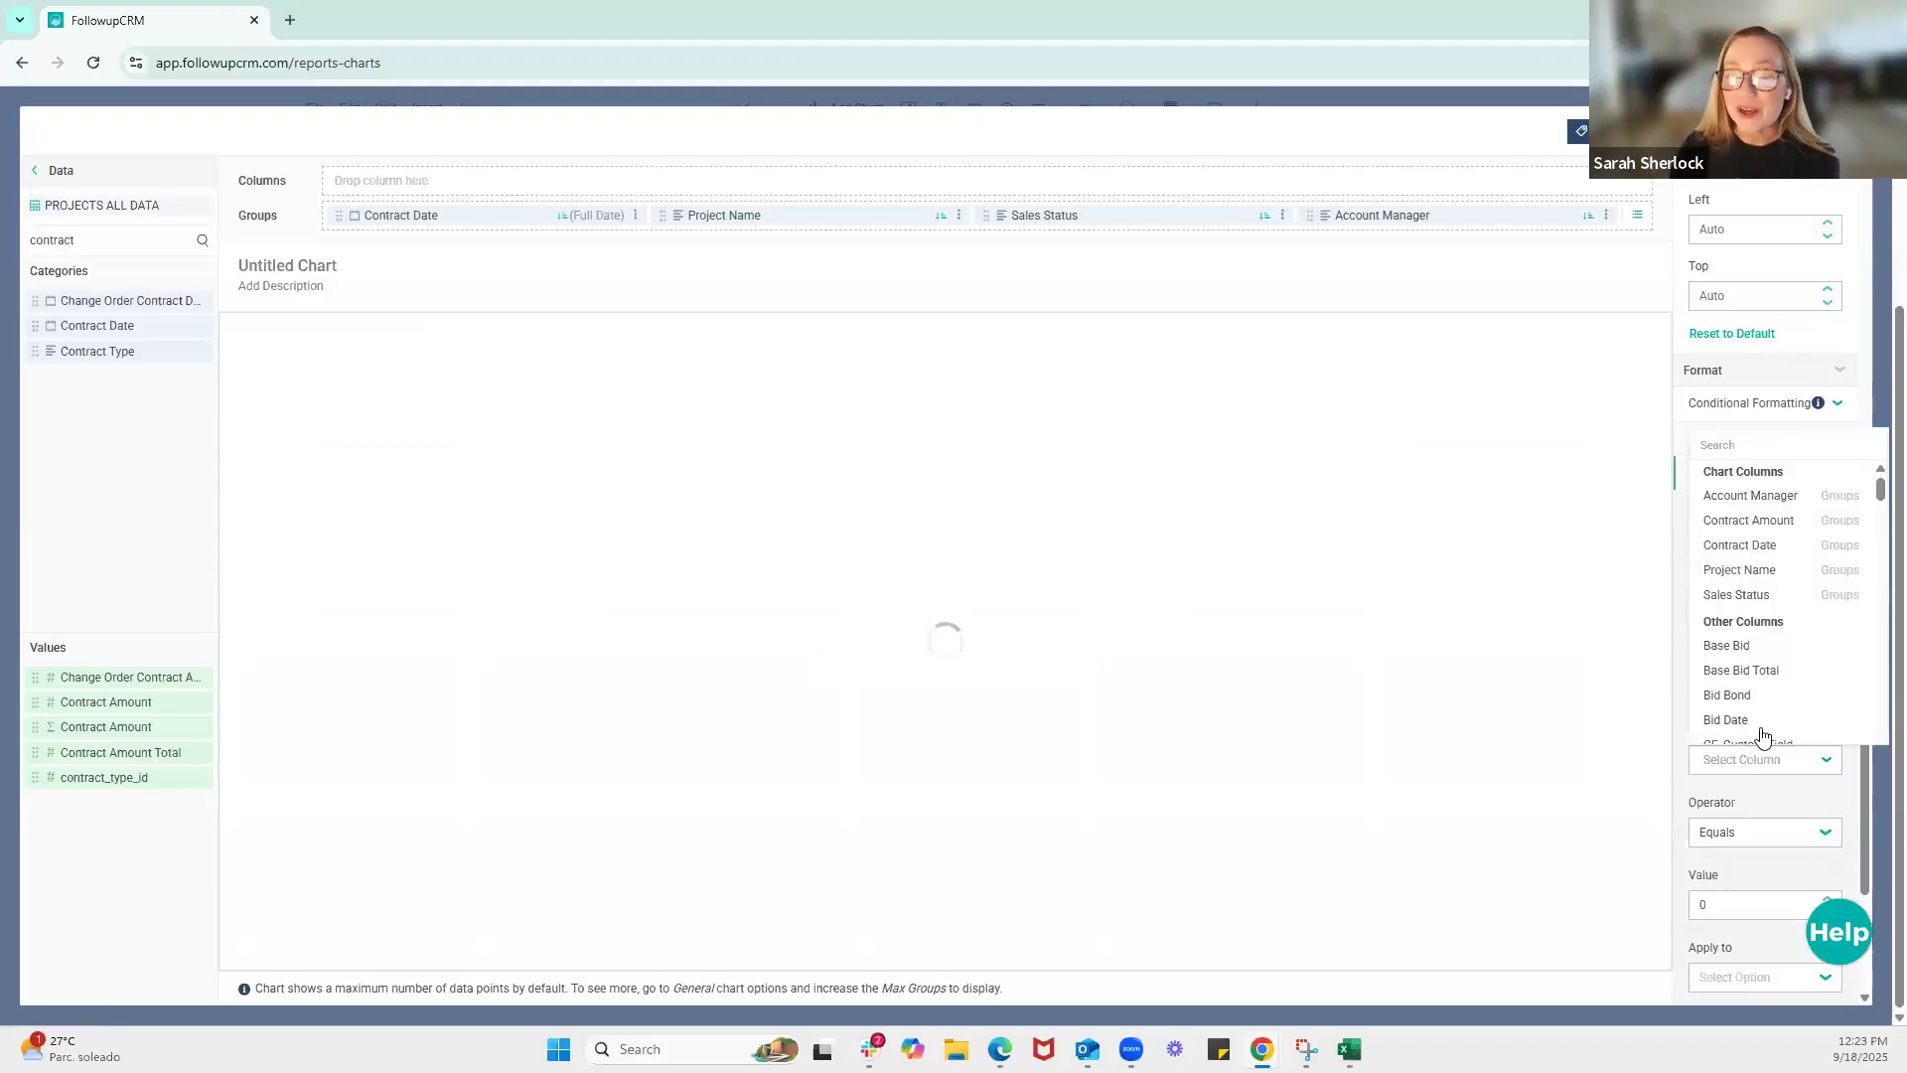
left_click(1764, 536)
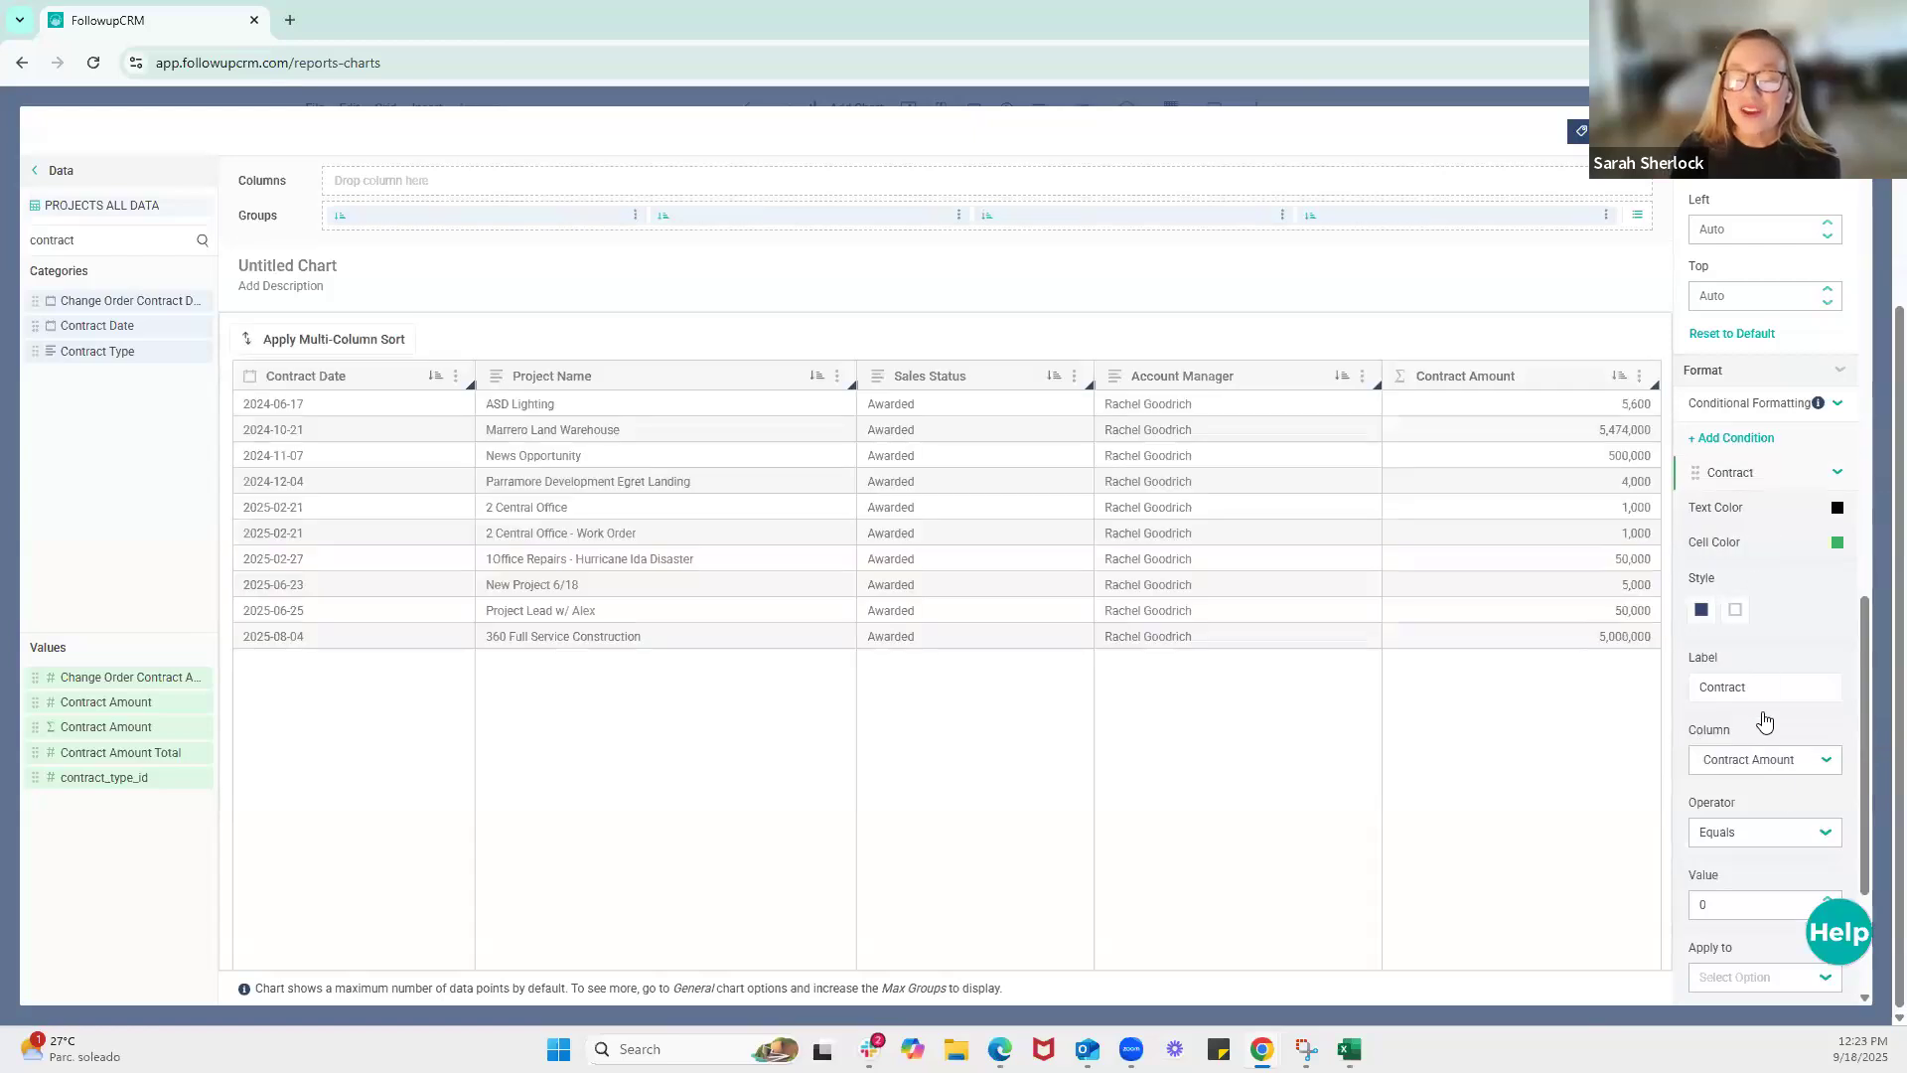
Set the Contract condition's operator to Greater than and its value to 10,000
scroll(1768, 820, "down", 2)
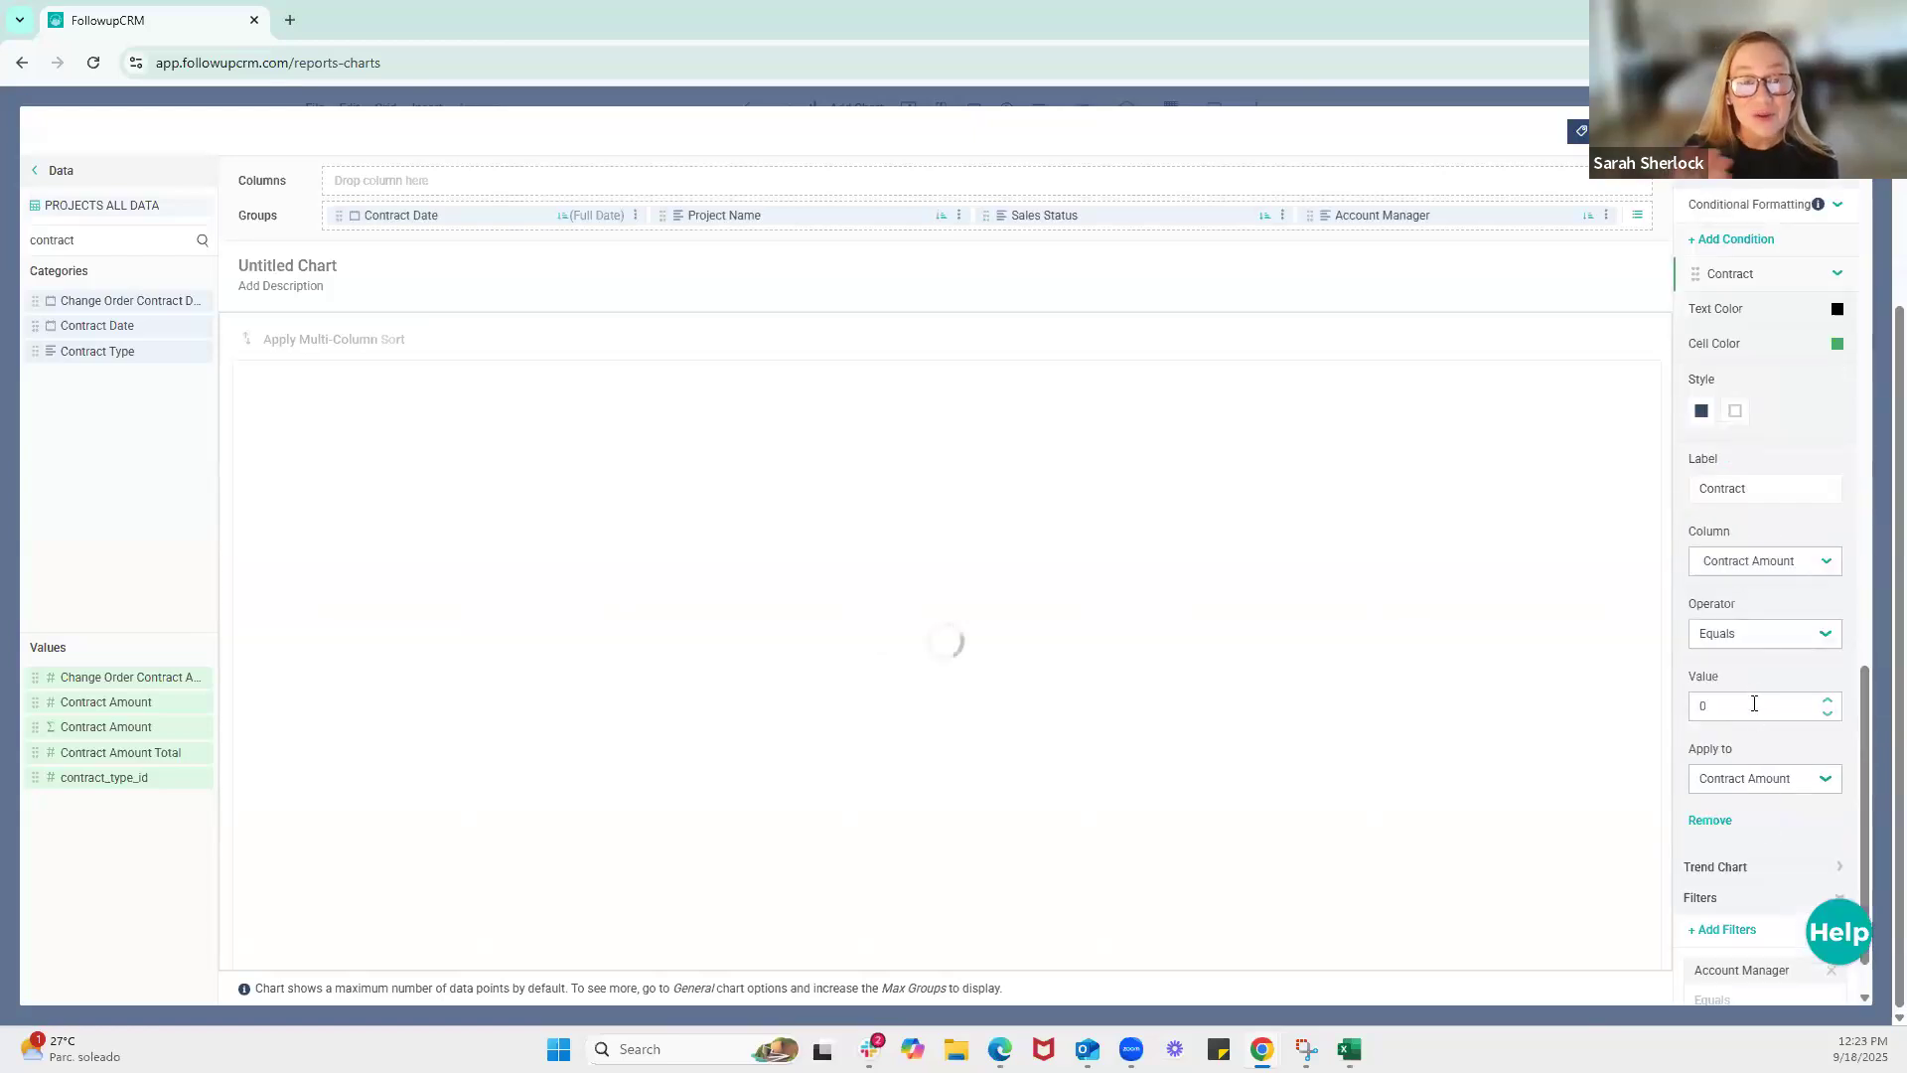
left_click(1742, 651)
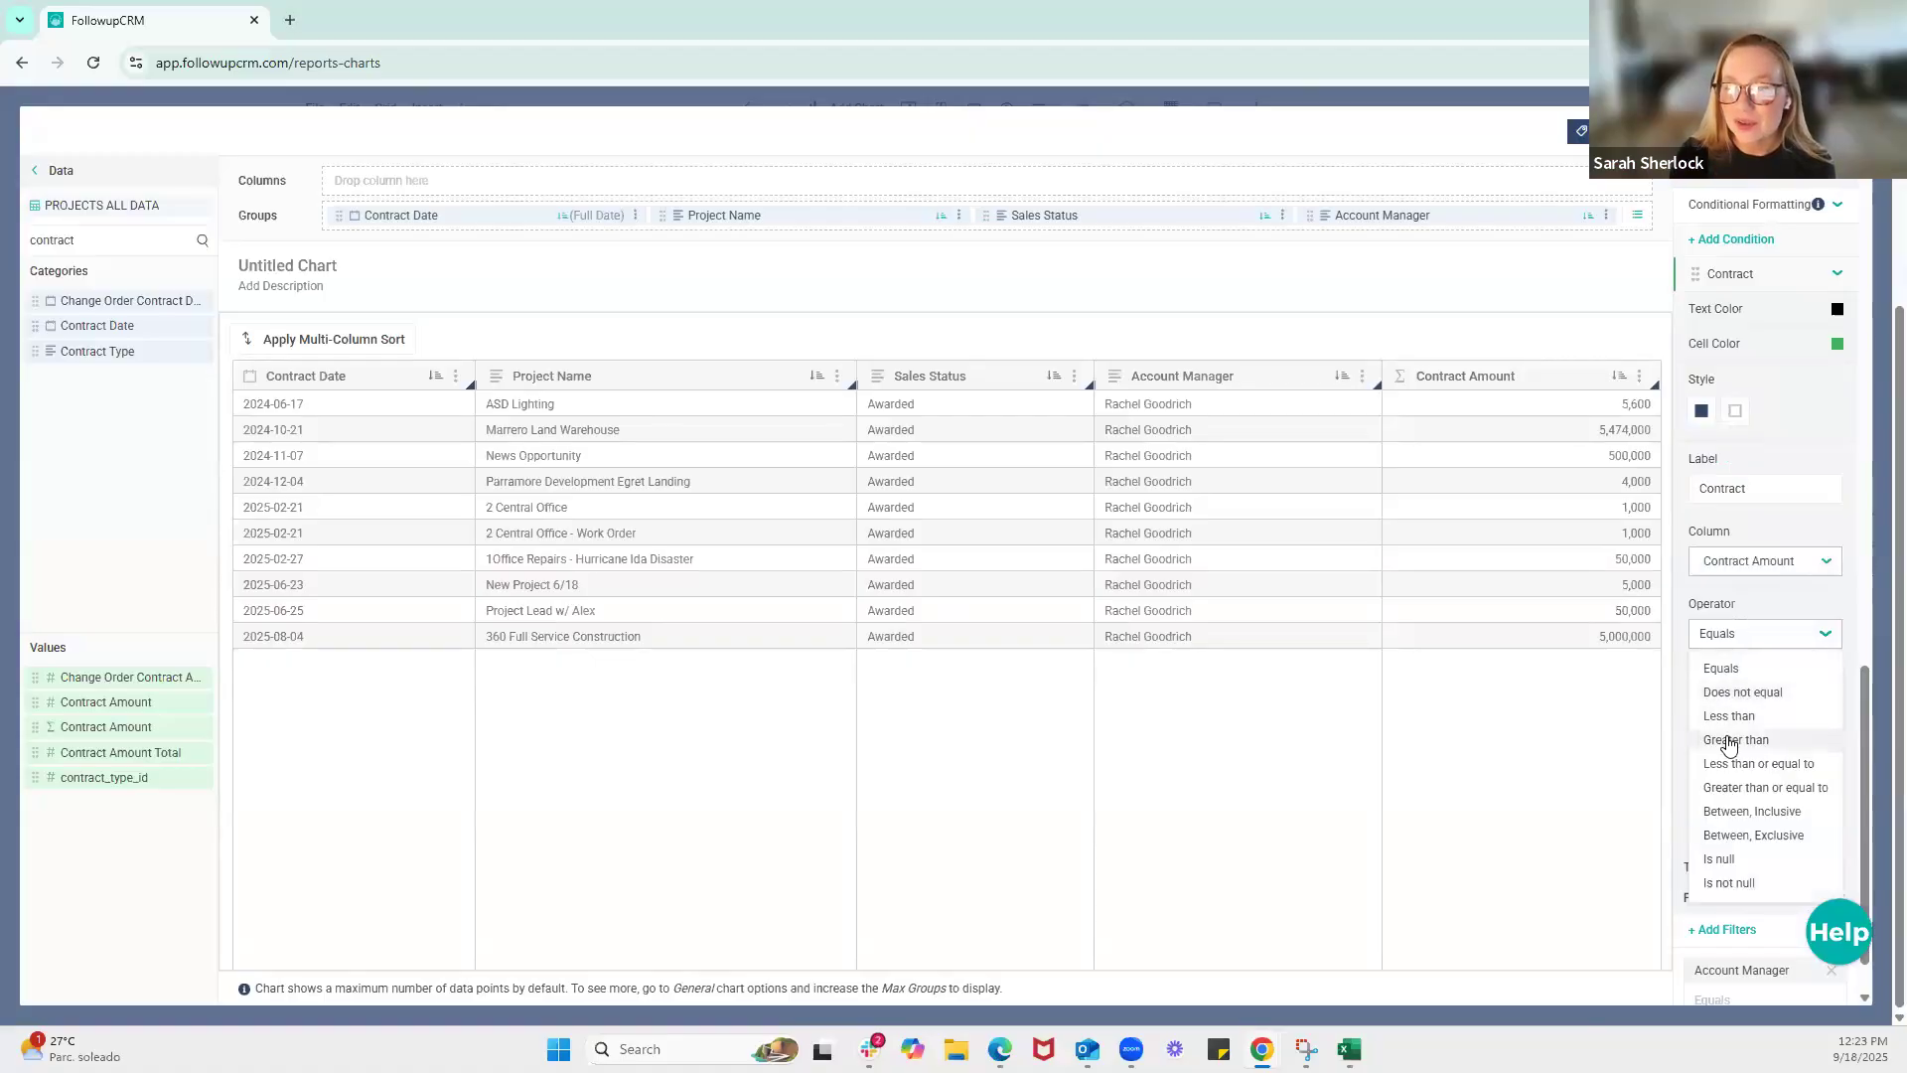
left_click(1728, 736)
left_click(1725, 707)
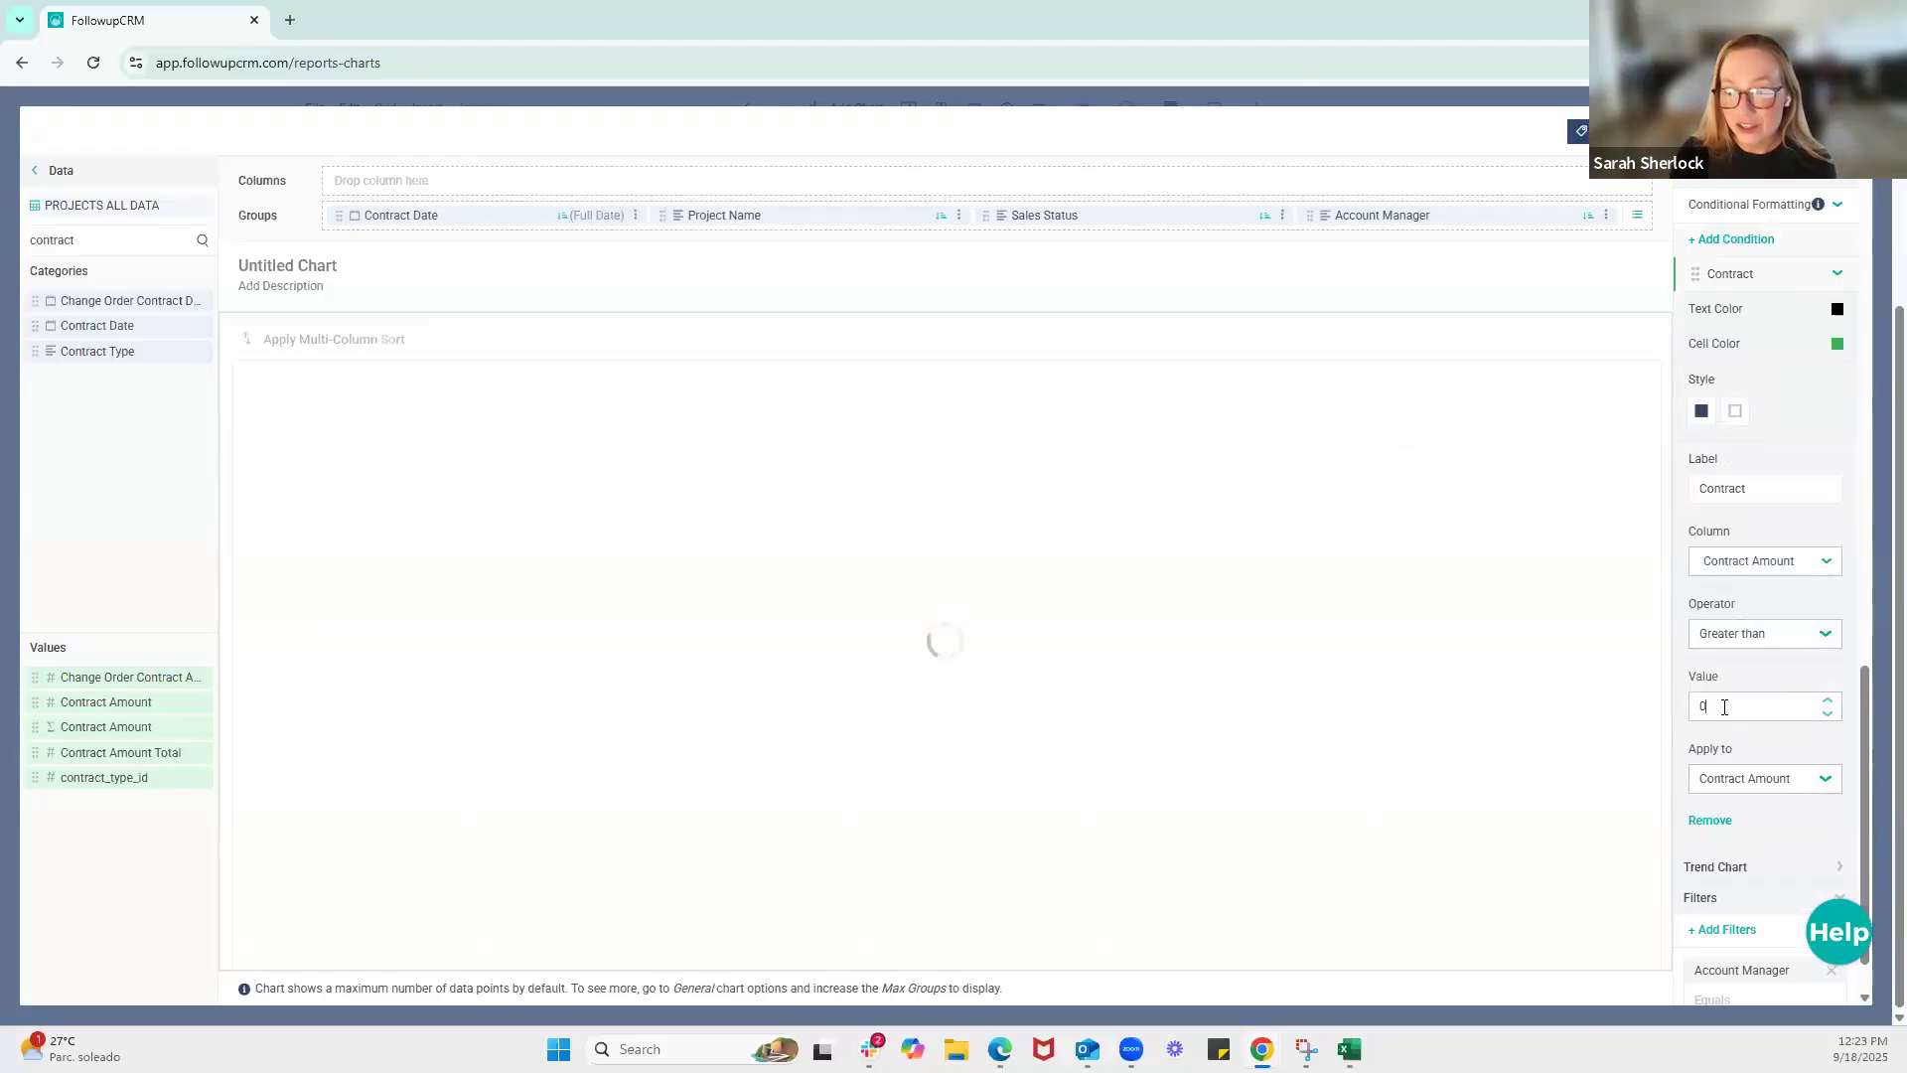
type("100")
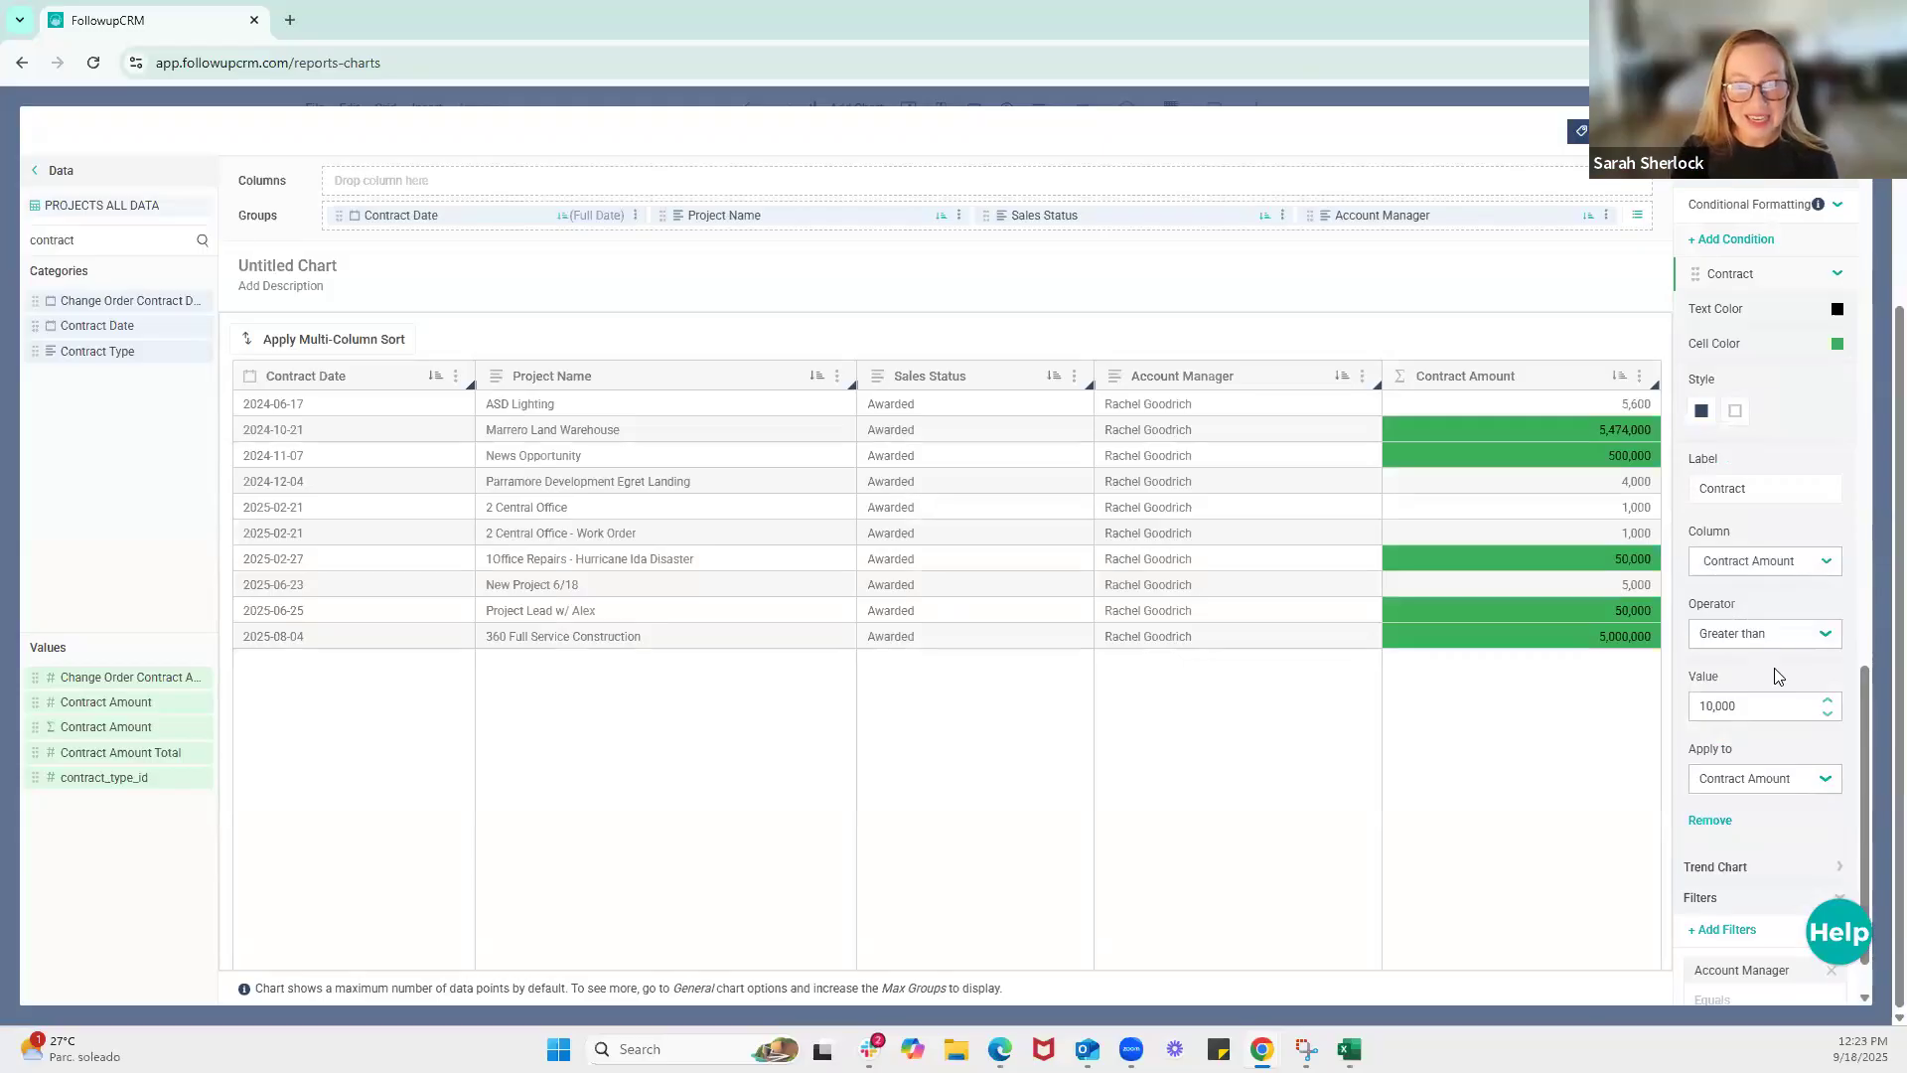
Center the body text of all columns in the table's styles
scroll(1793, 655, "down", 1)
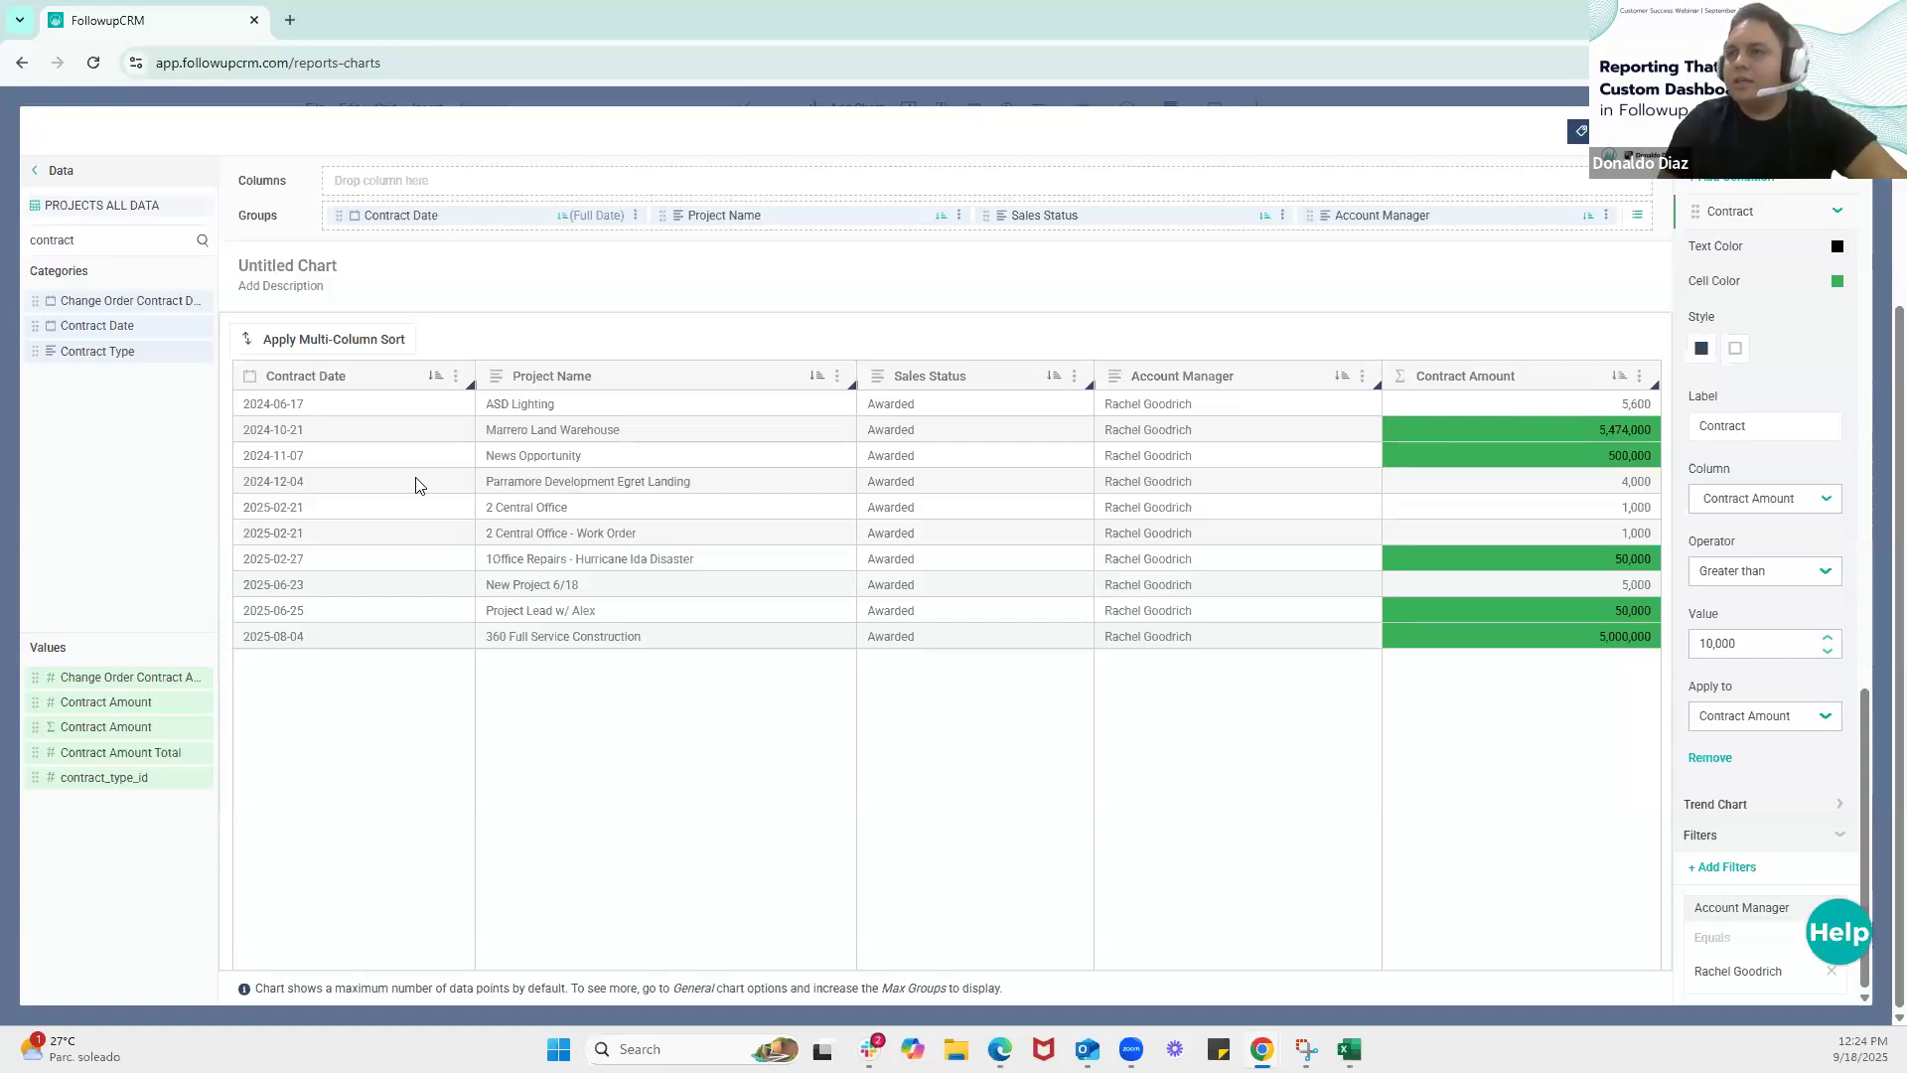
scroll(1802, 467, "up", 3)
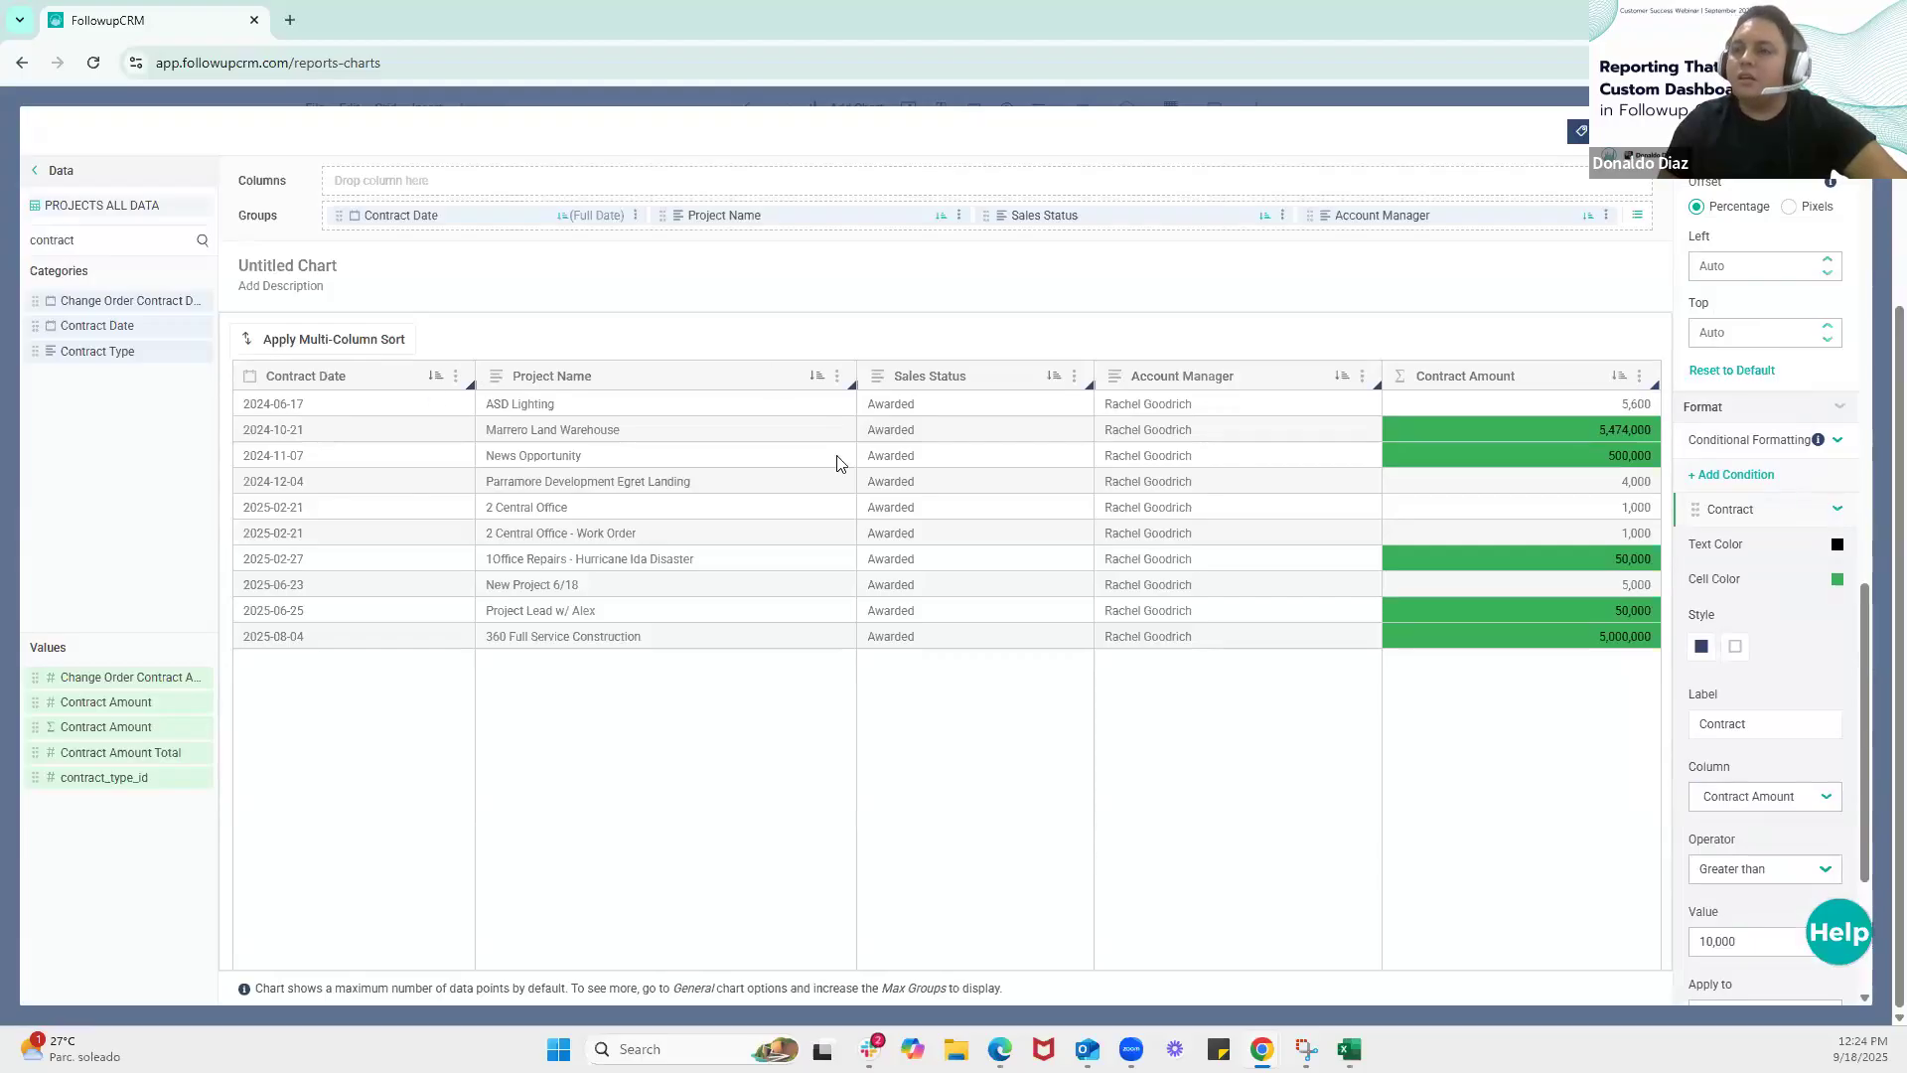
left_click(1839, 442)
scroll(1832, 506, "up", 8)
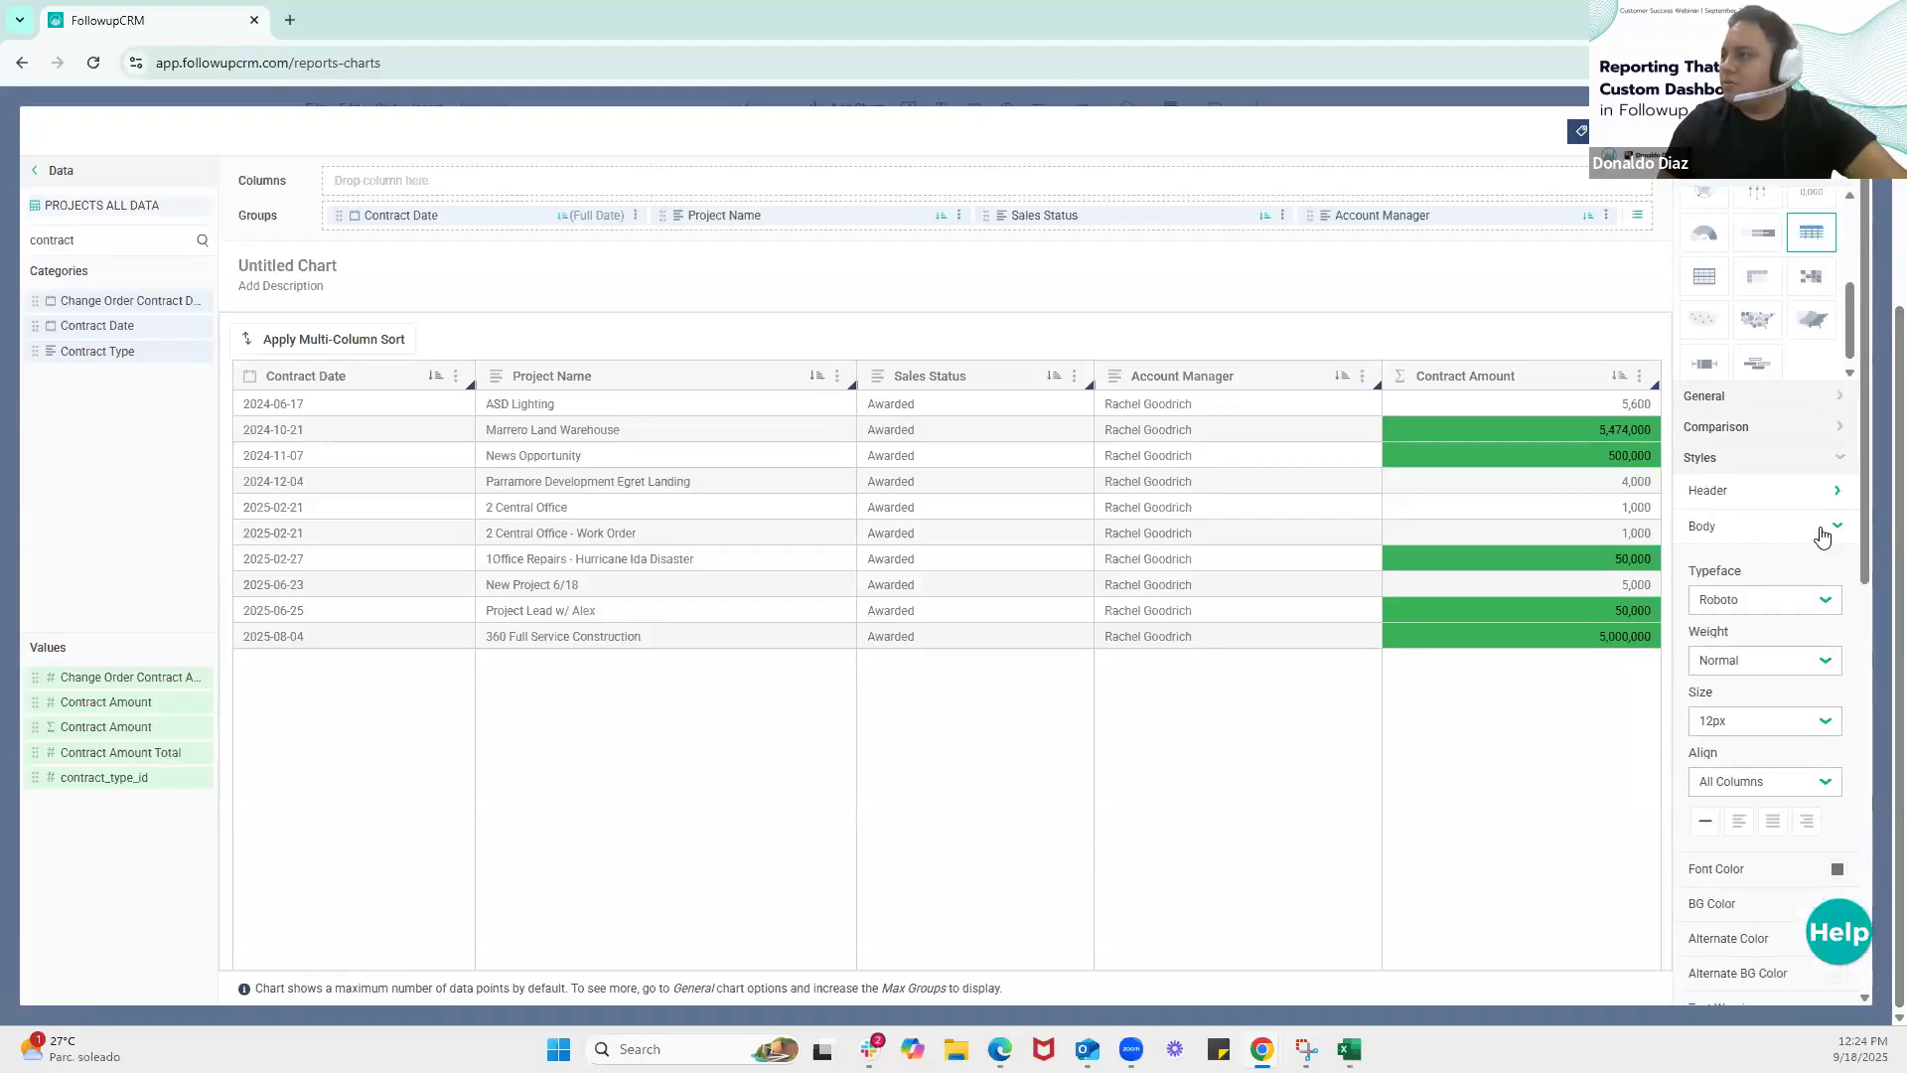
scroll(1822, 537, "down", 1)
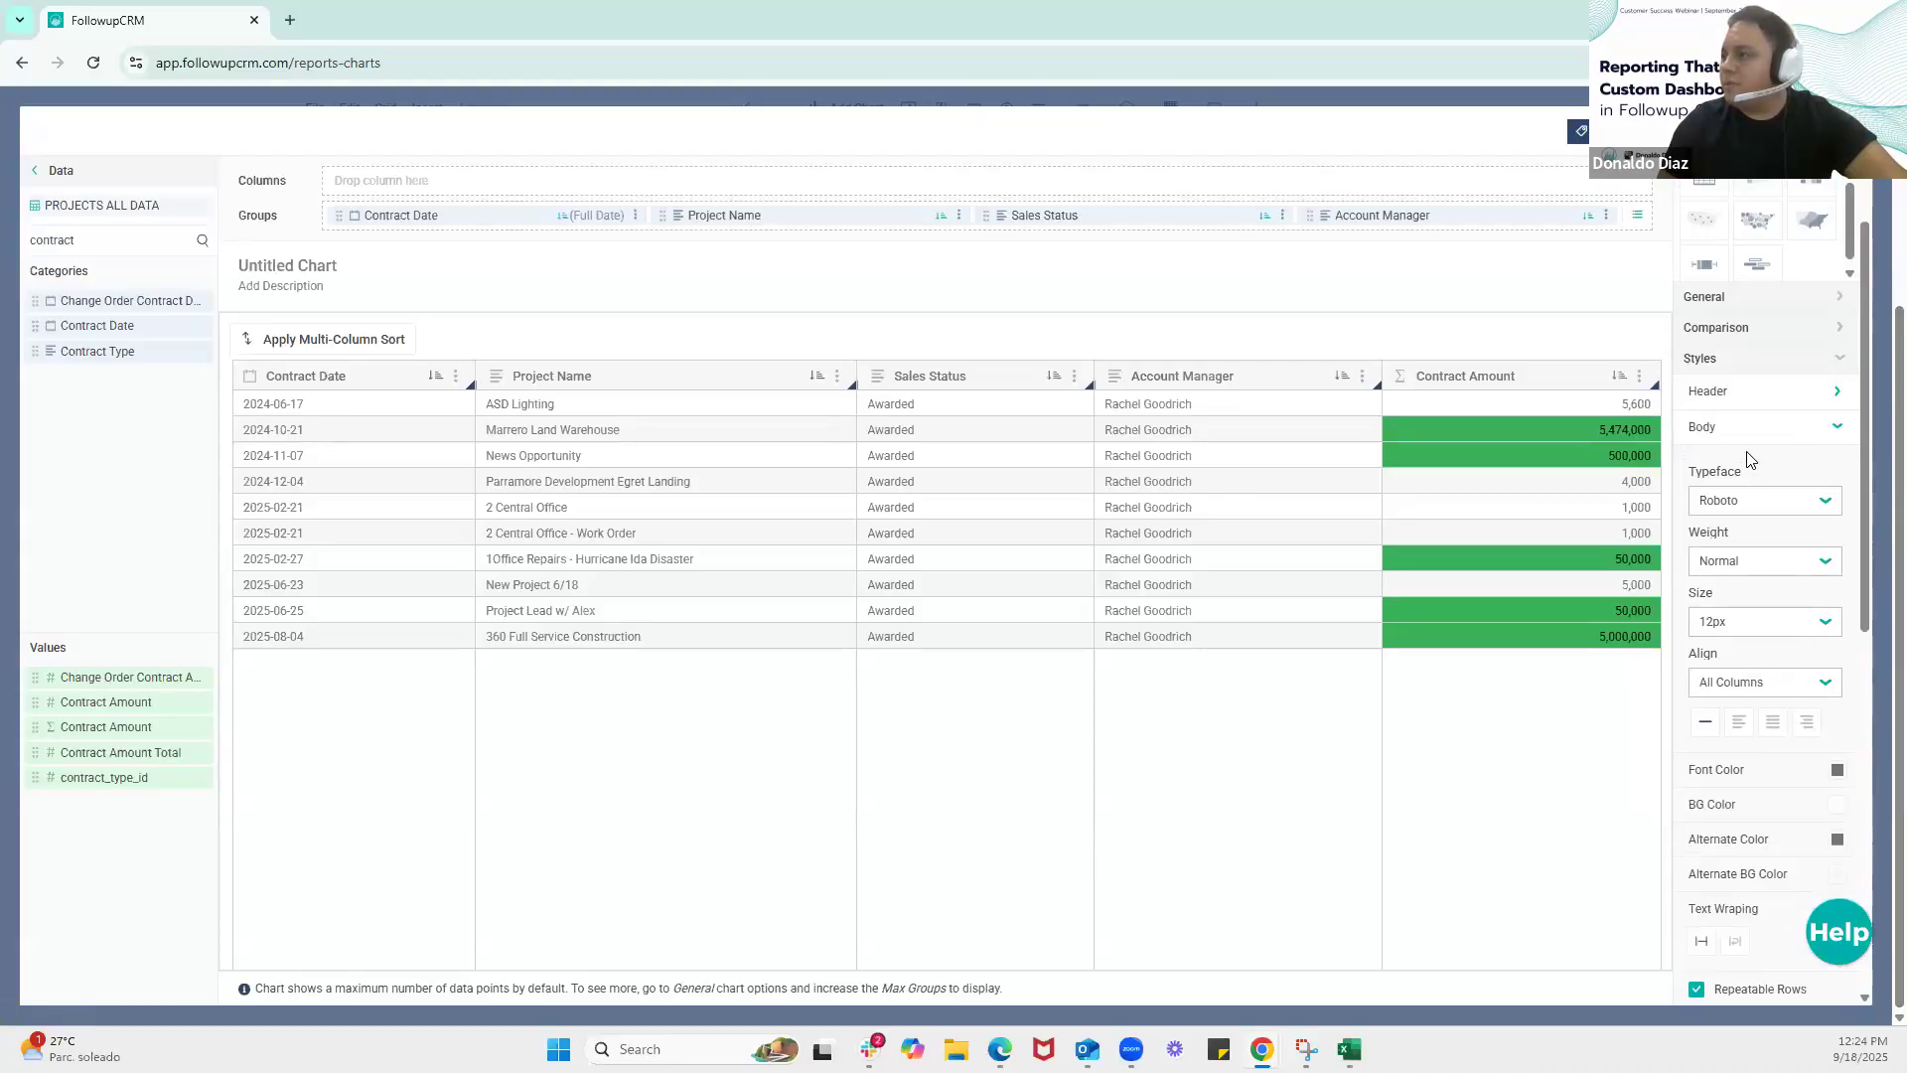
left_click(1771, 723)
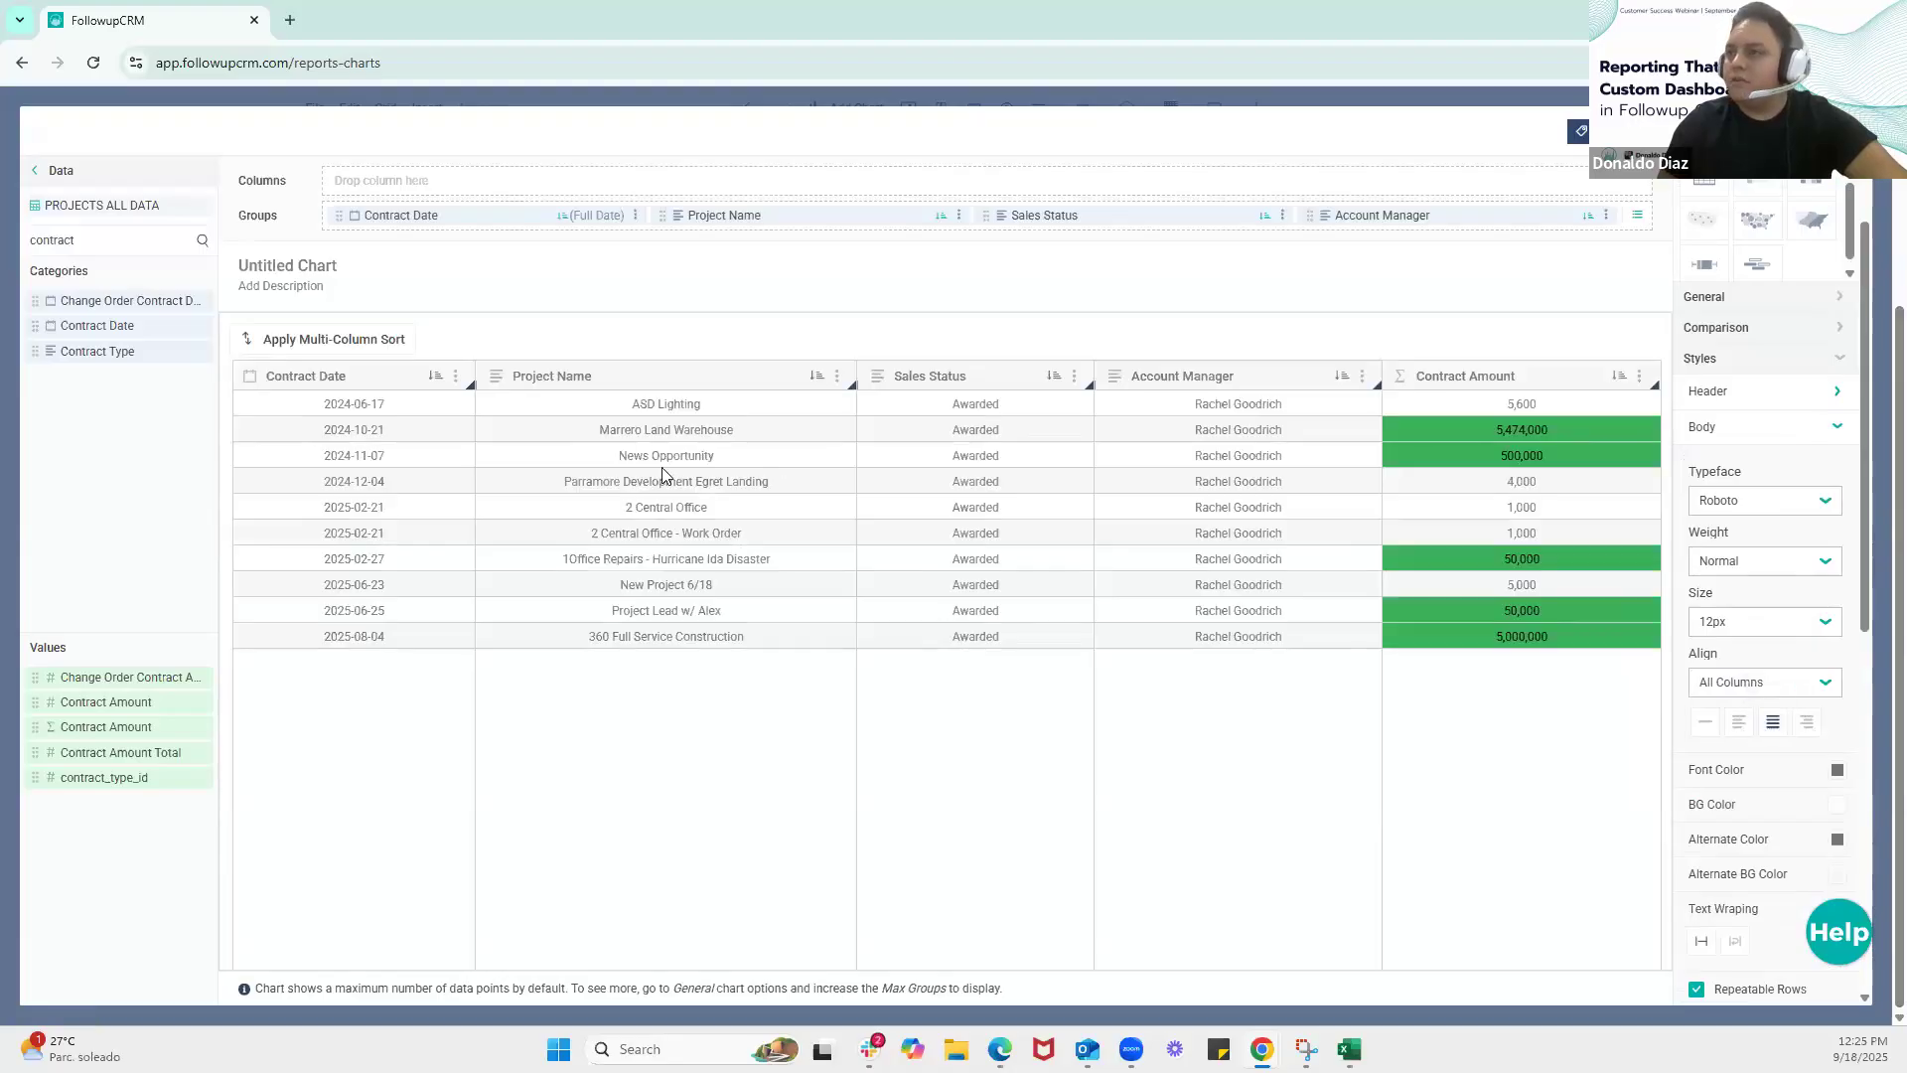
Center the header text of all table columns
left_click(1828, 427)
left_click(1821, 400)
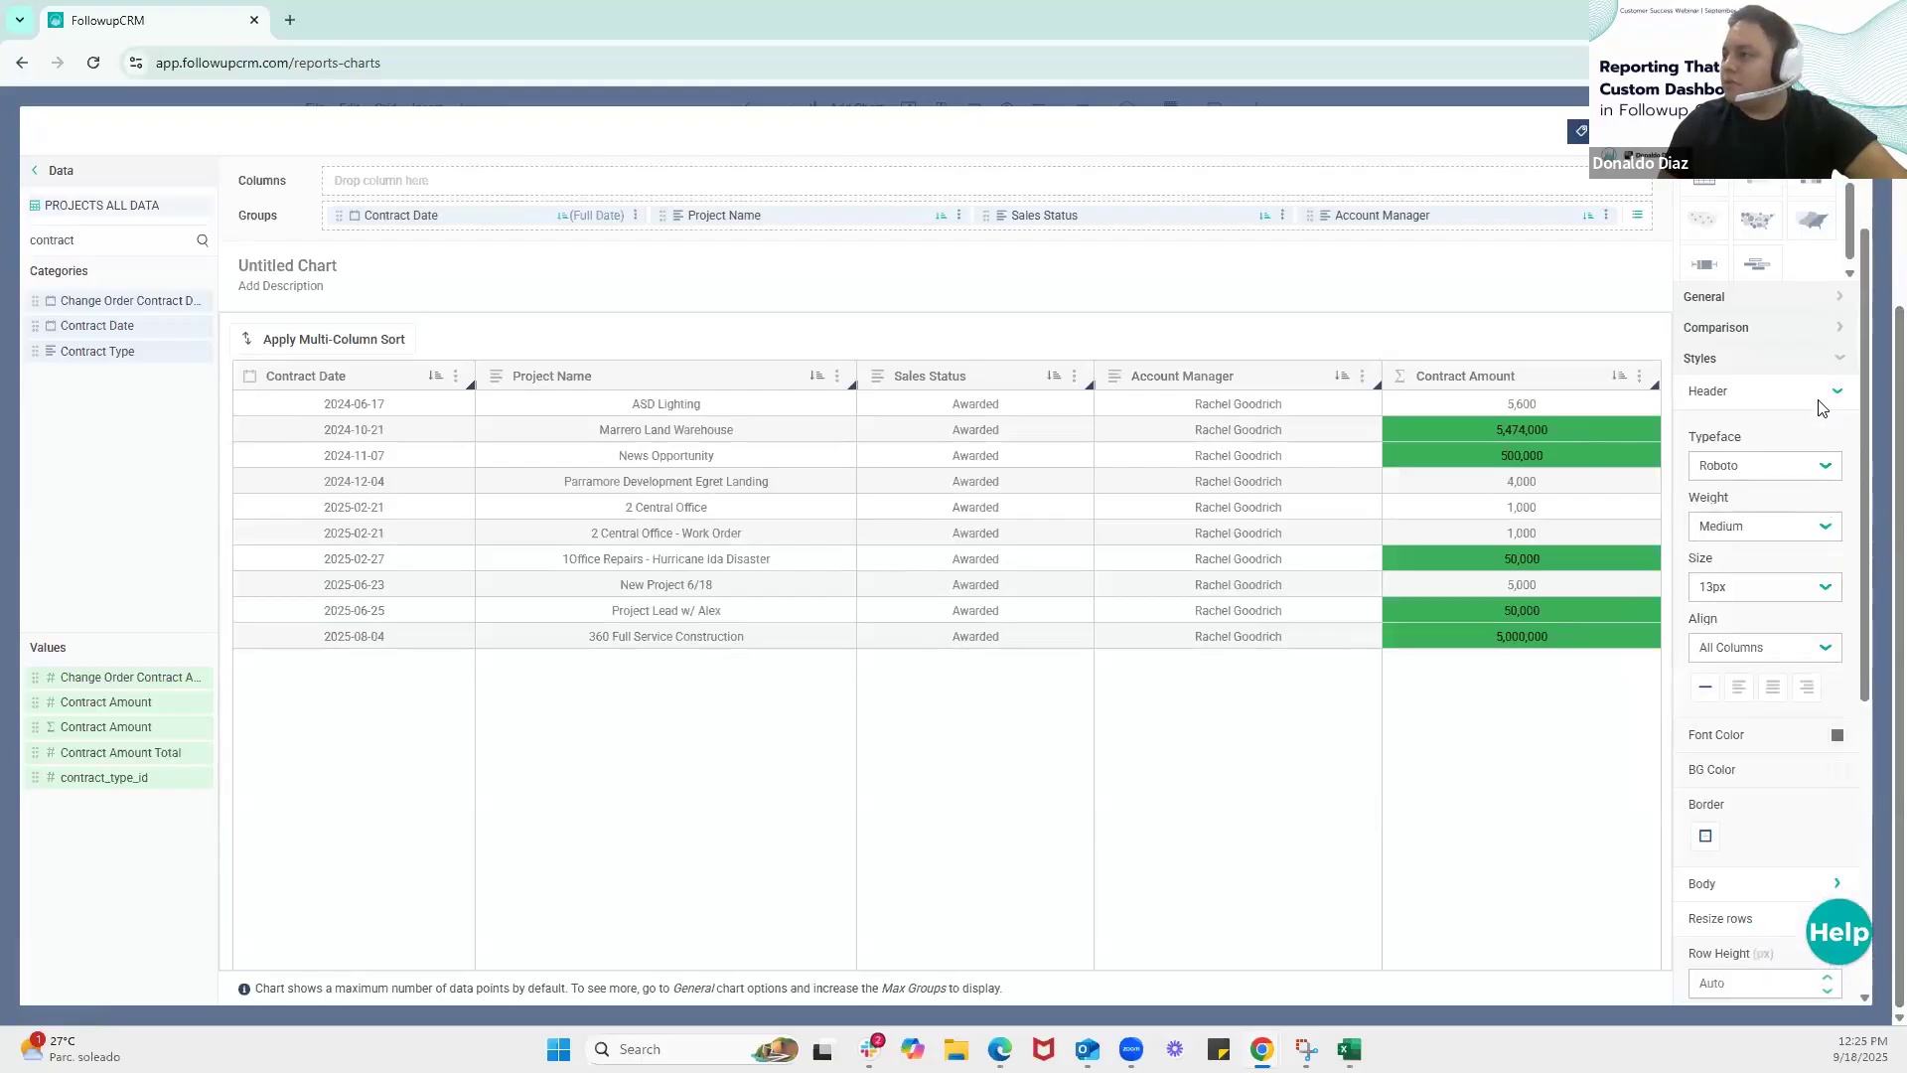
left_click(1771, 690)
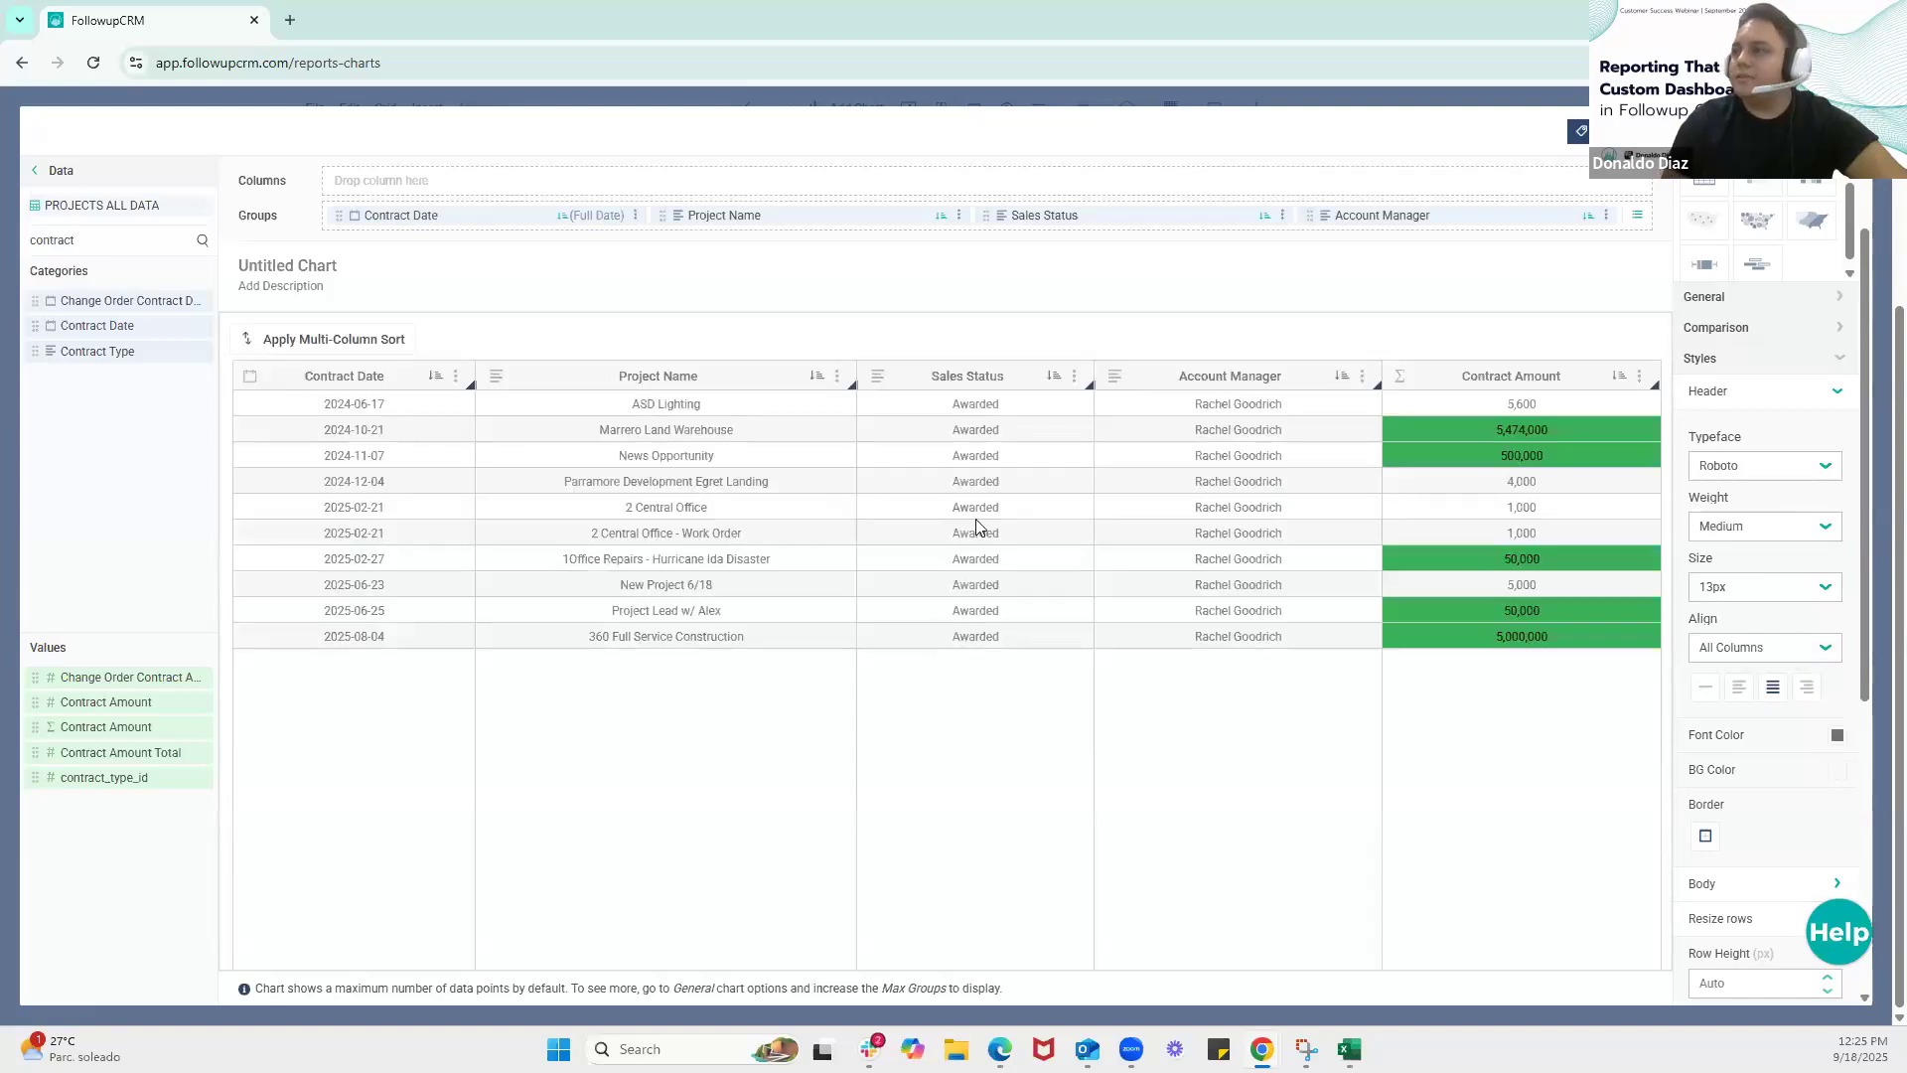
Title the table chart Webinar 2
left_click(407, 266)
type("Webin")
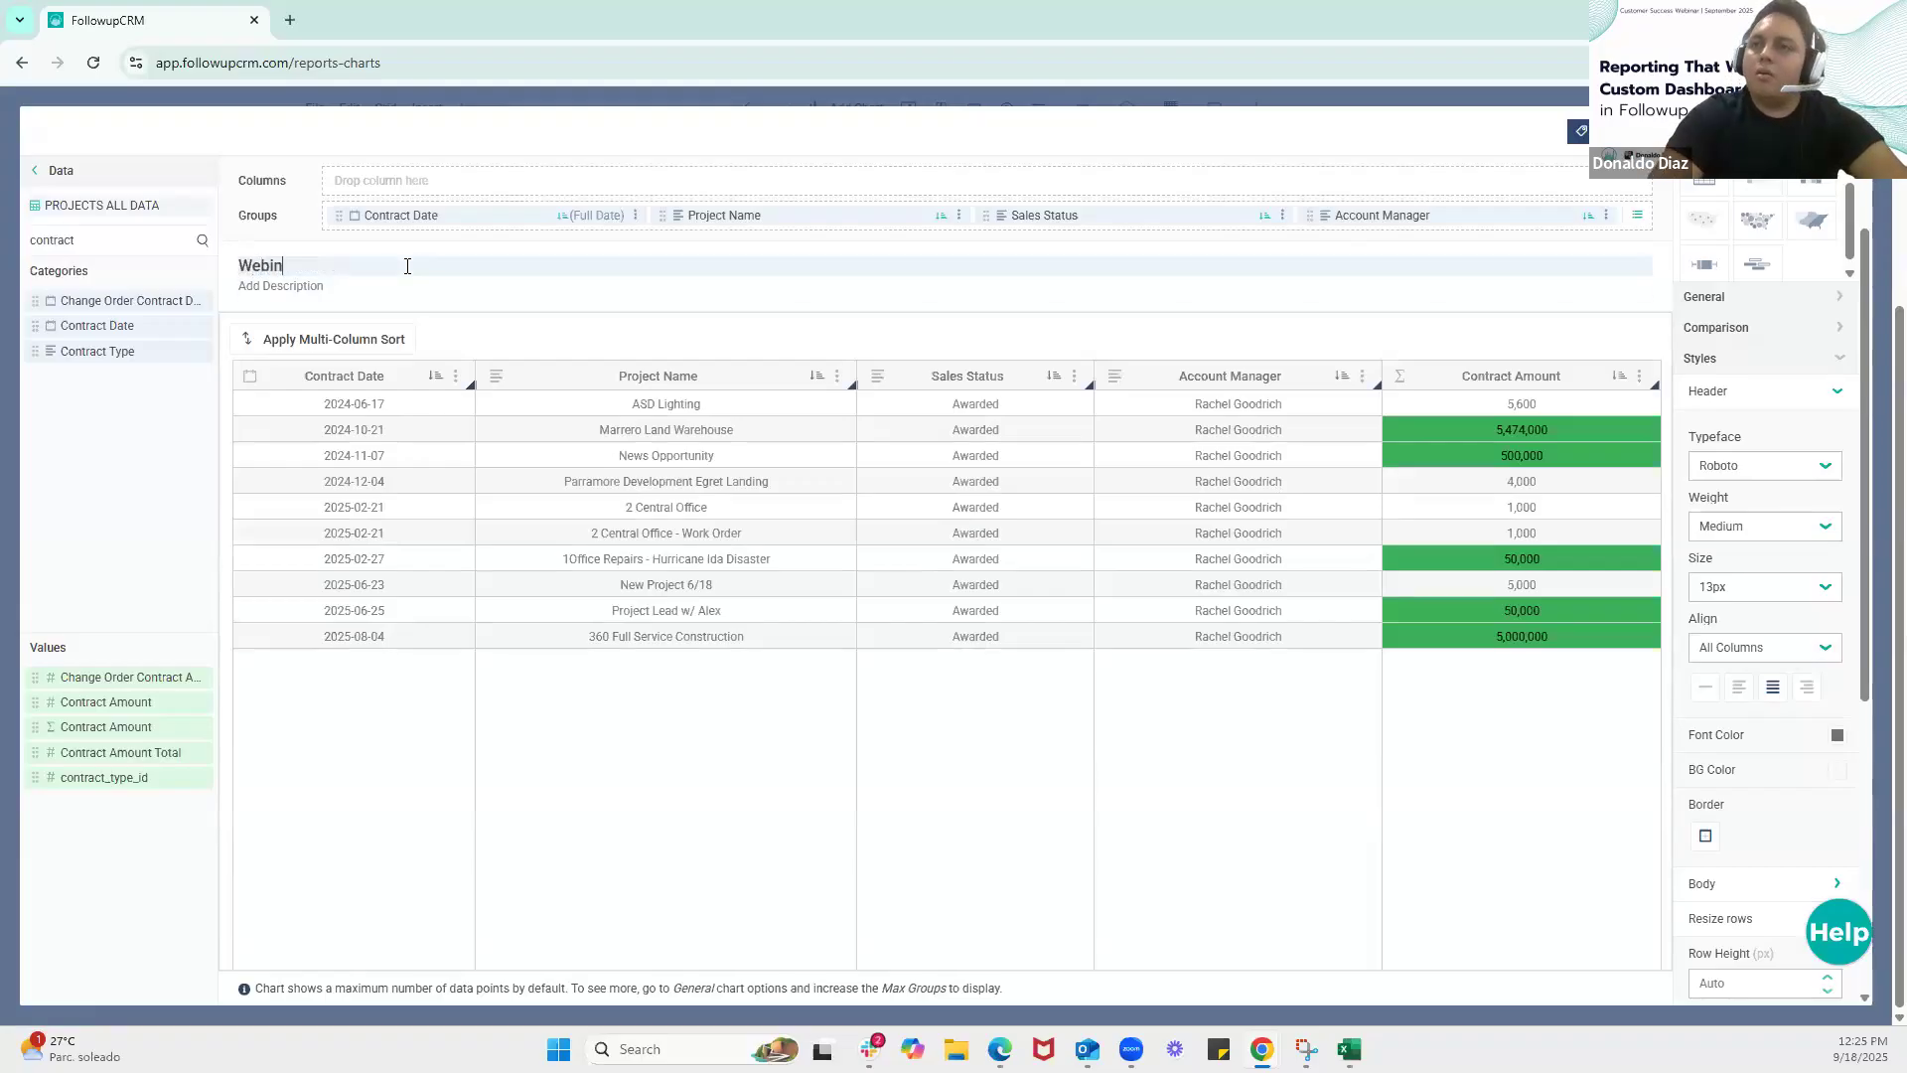
type("ar 2")
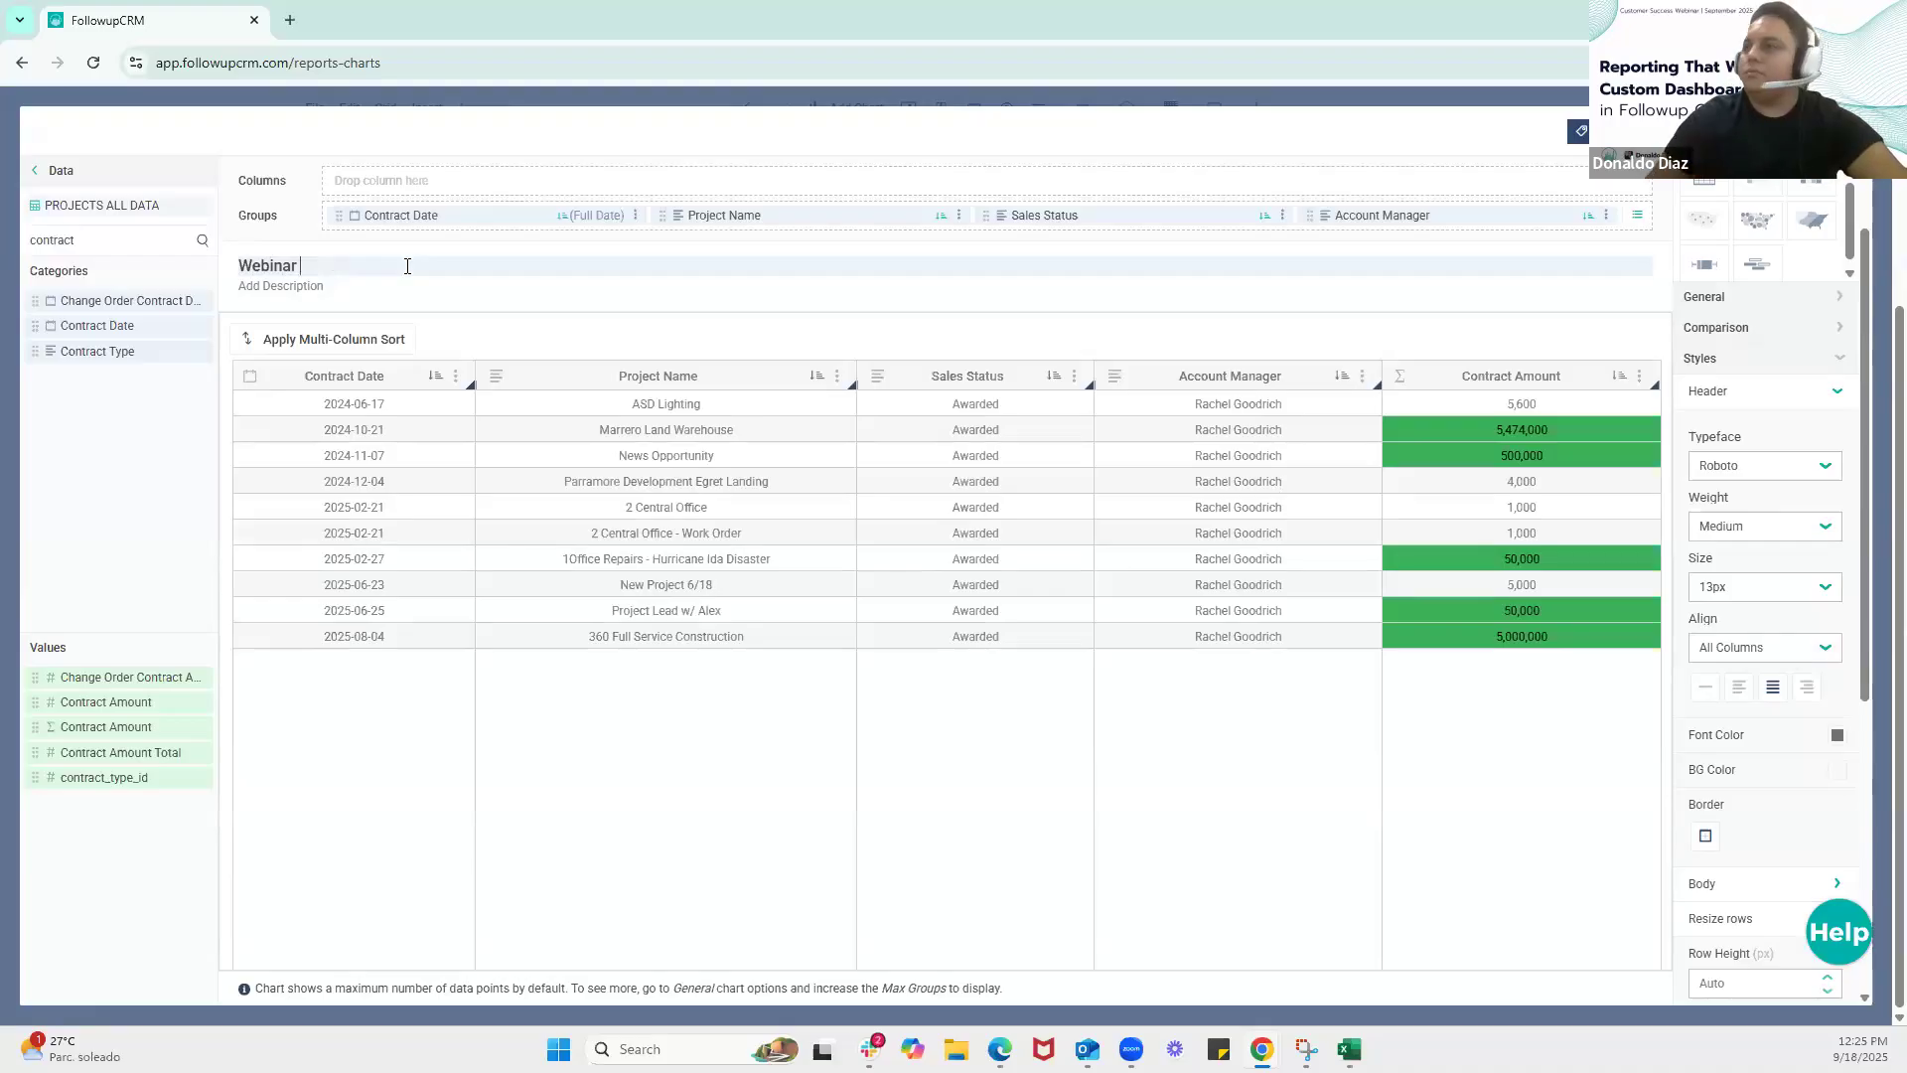
Save the Webinar 2 table to the report and place it directly below the Webinar Test bar chart
left_click(1311, 358)
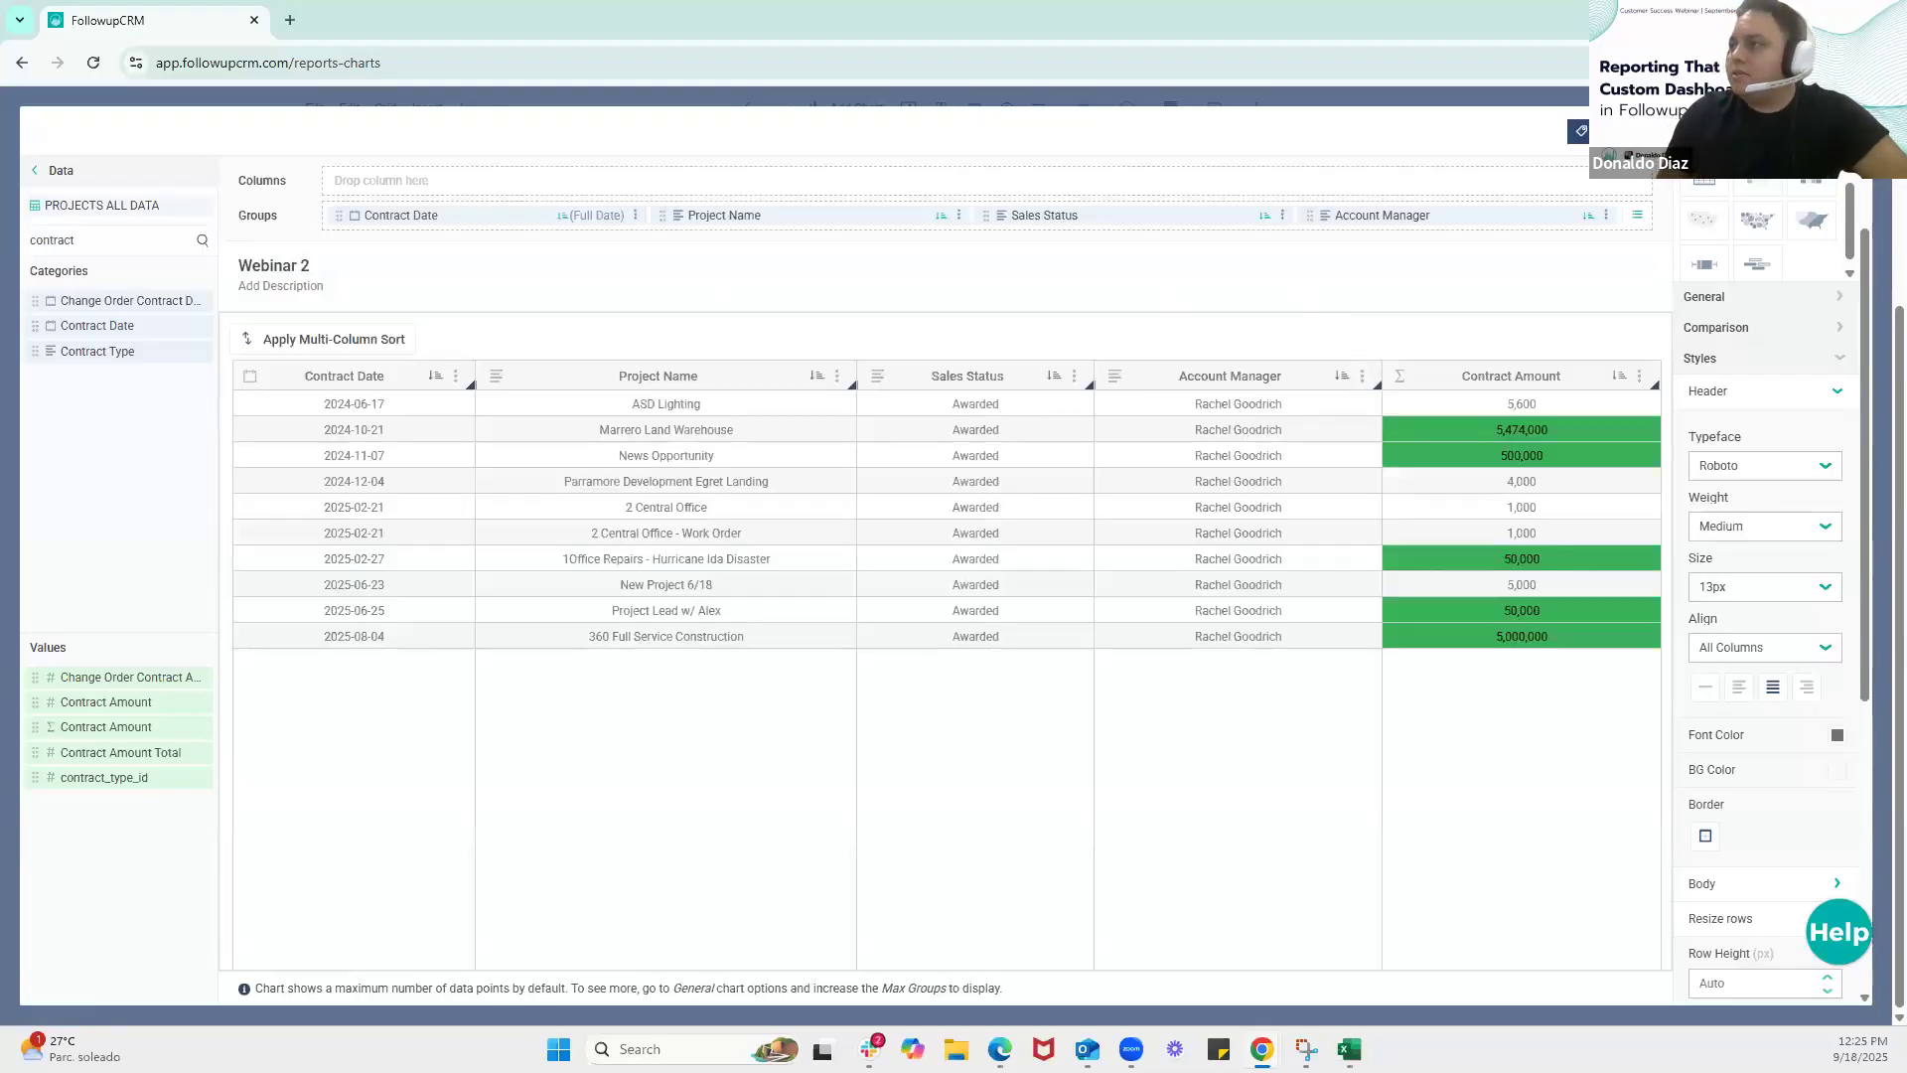
left_click(1829, 131)
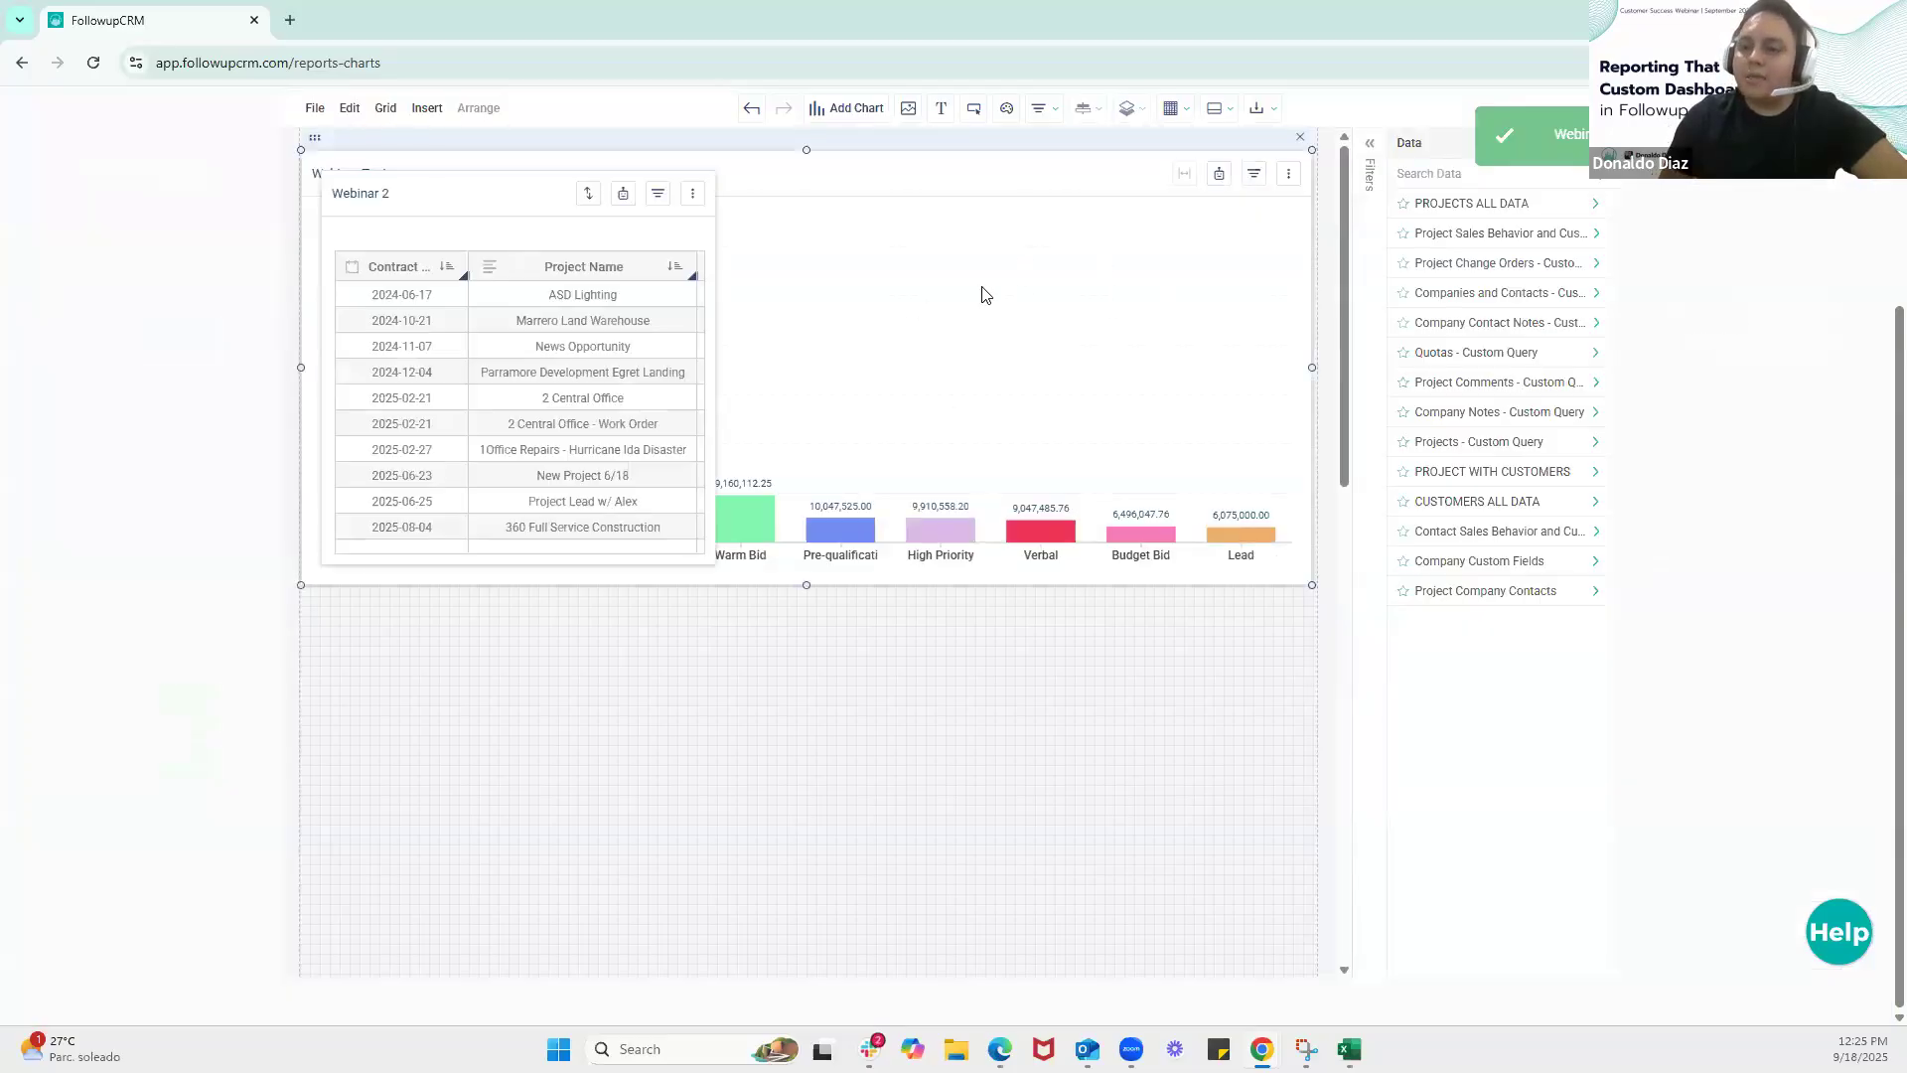
left_click_drag(571, 155, 627, 683)
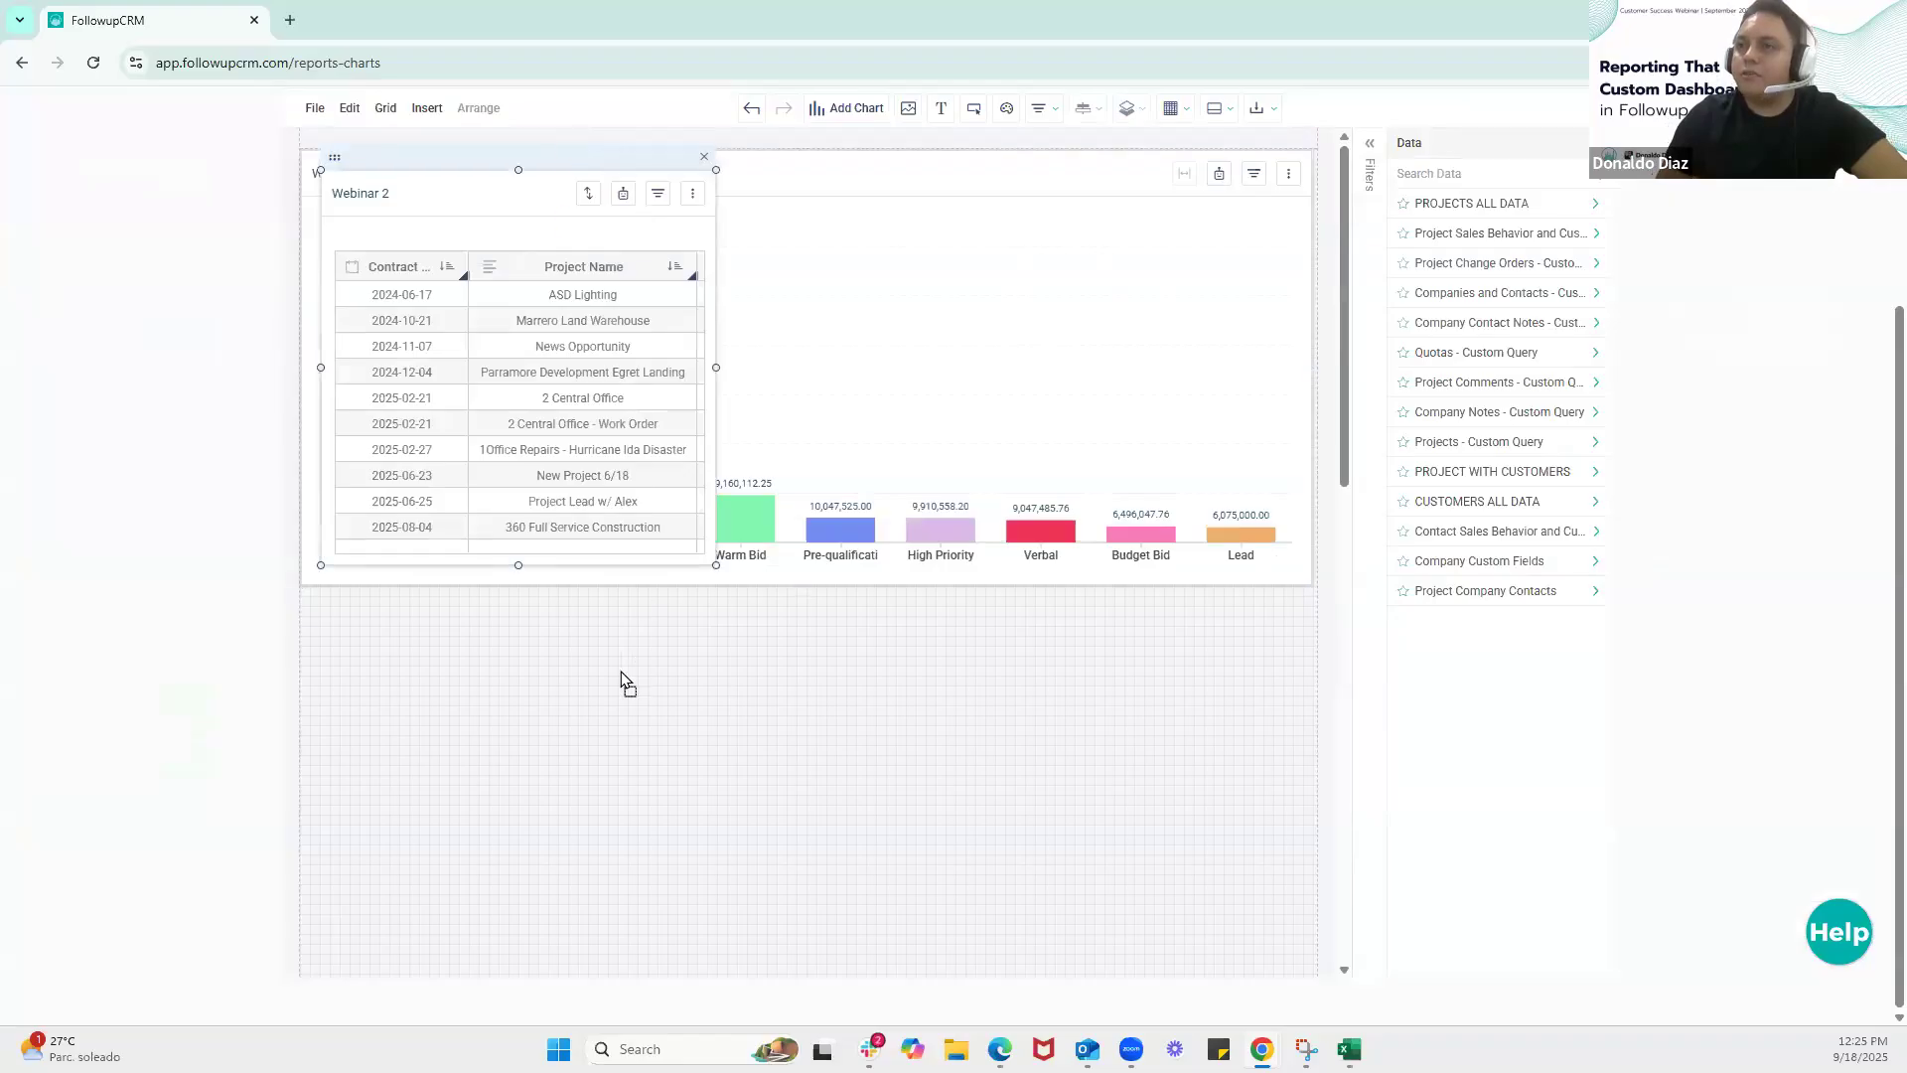
left_click_drag(544, 583, 519, 600)
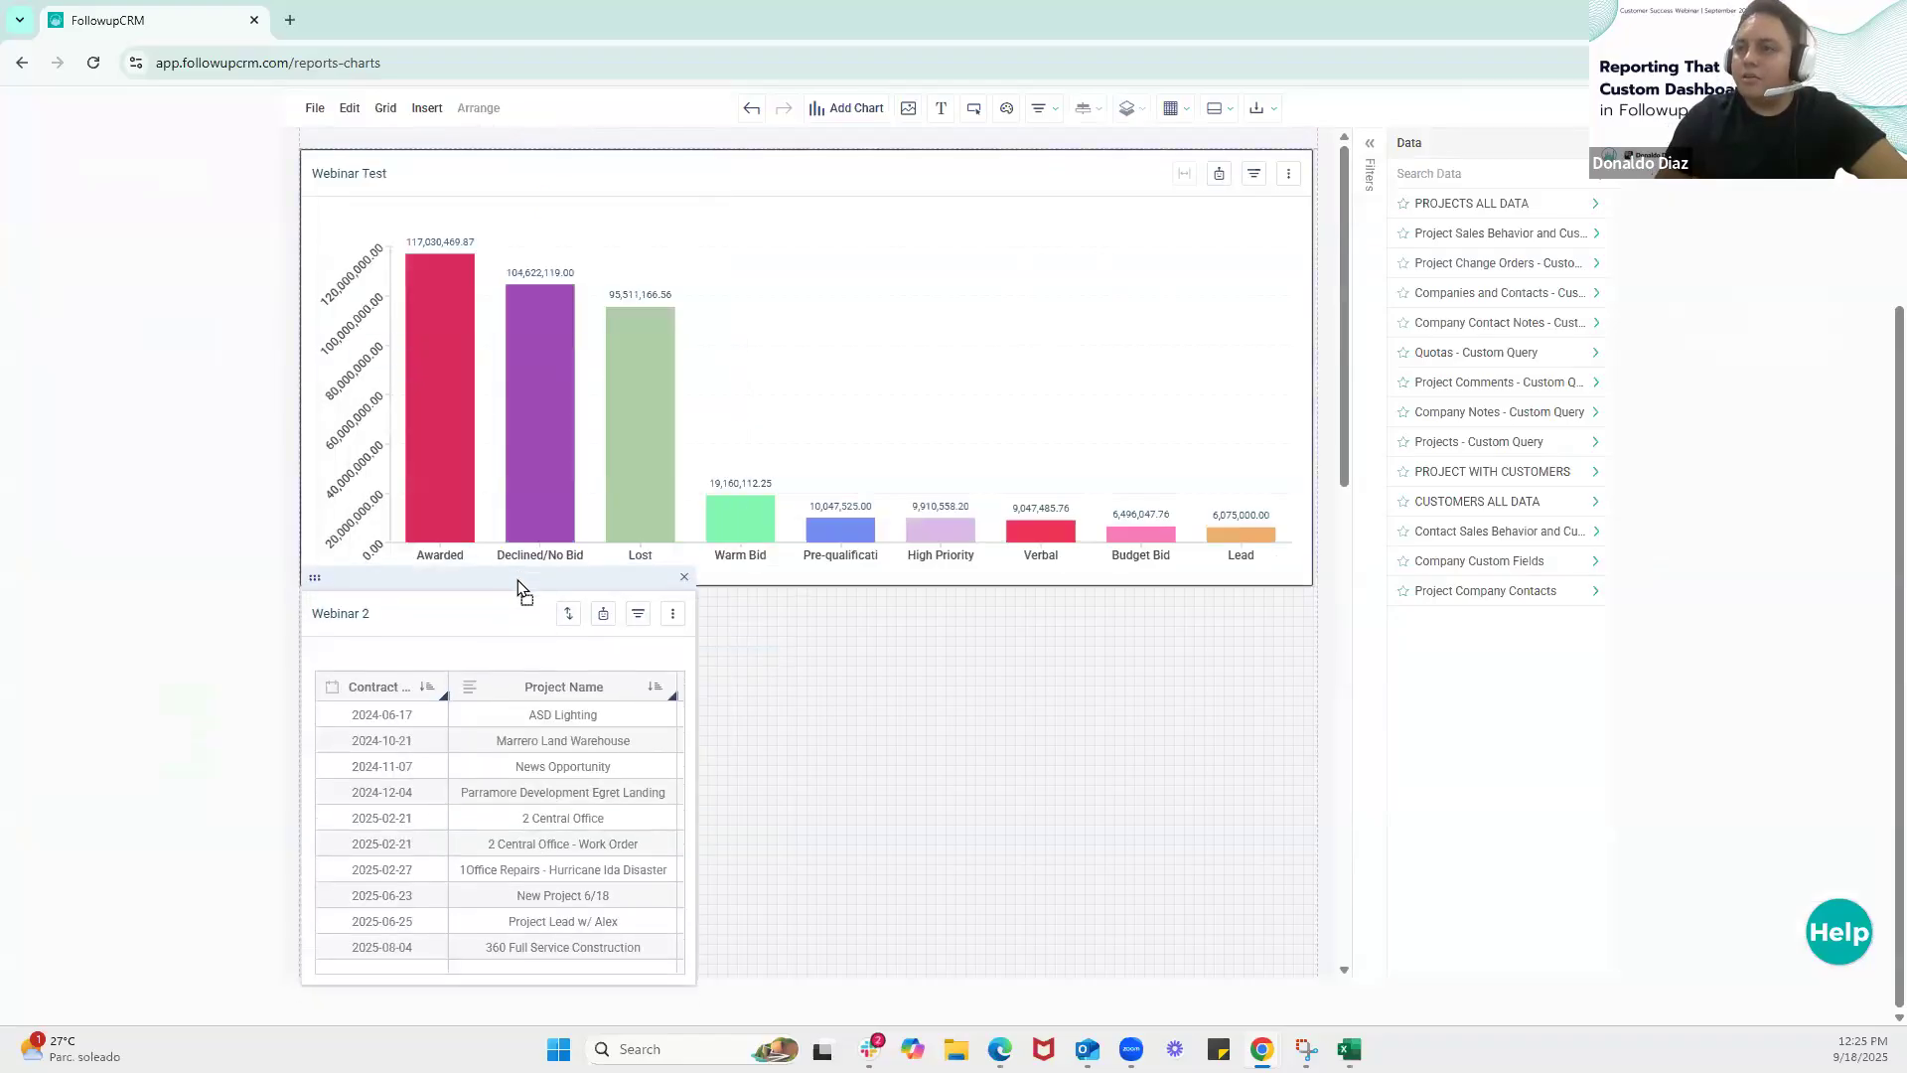
Widen the Webinar 2 table to match the full width of the bar chart above it
scroll(675, 600, "down", 2)
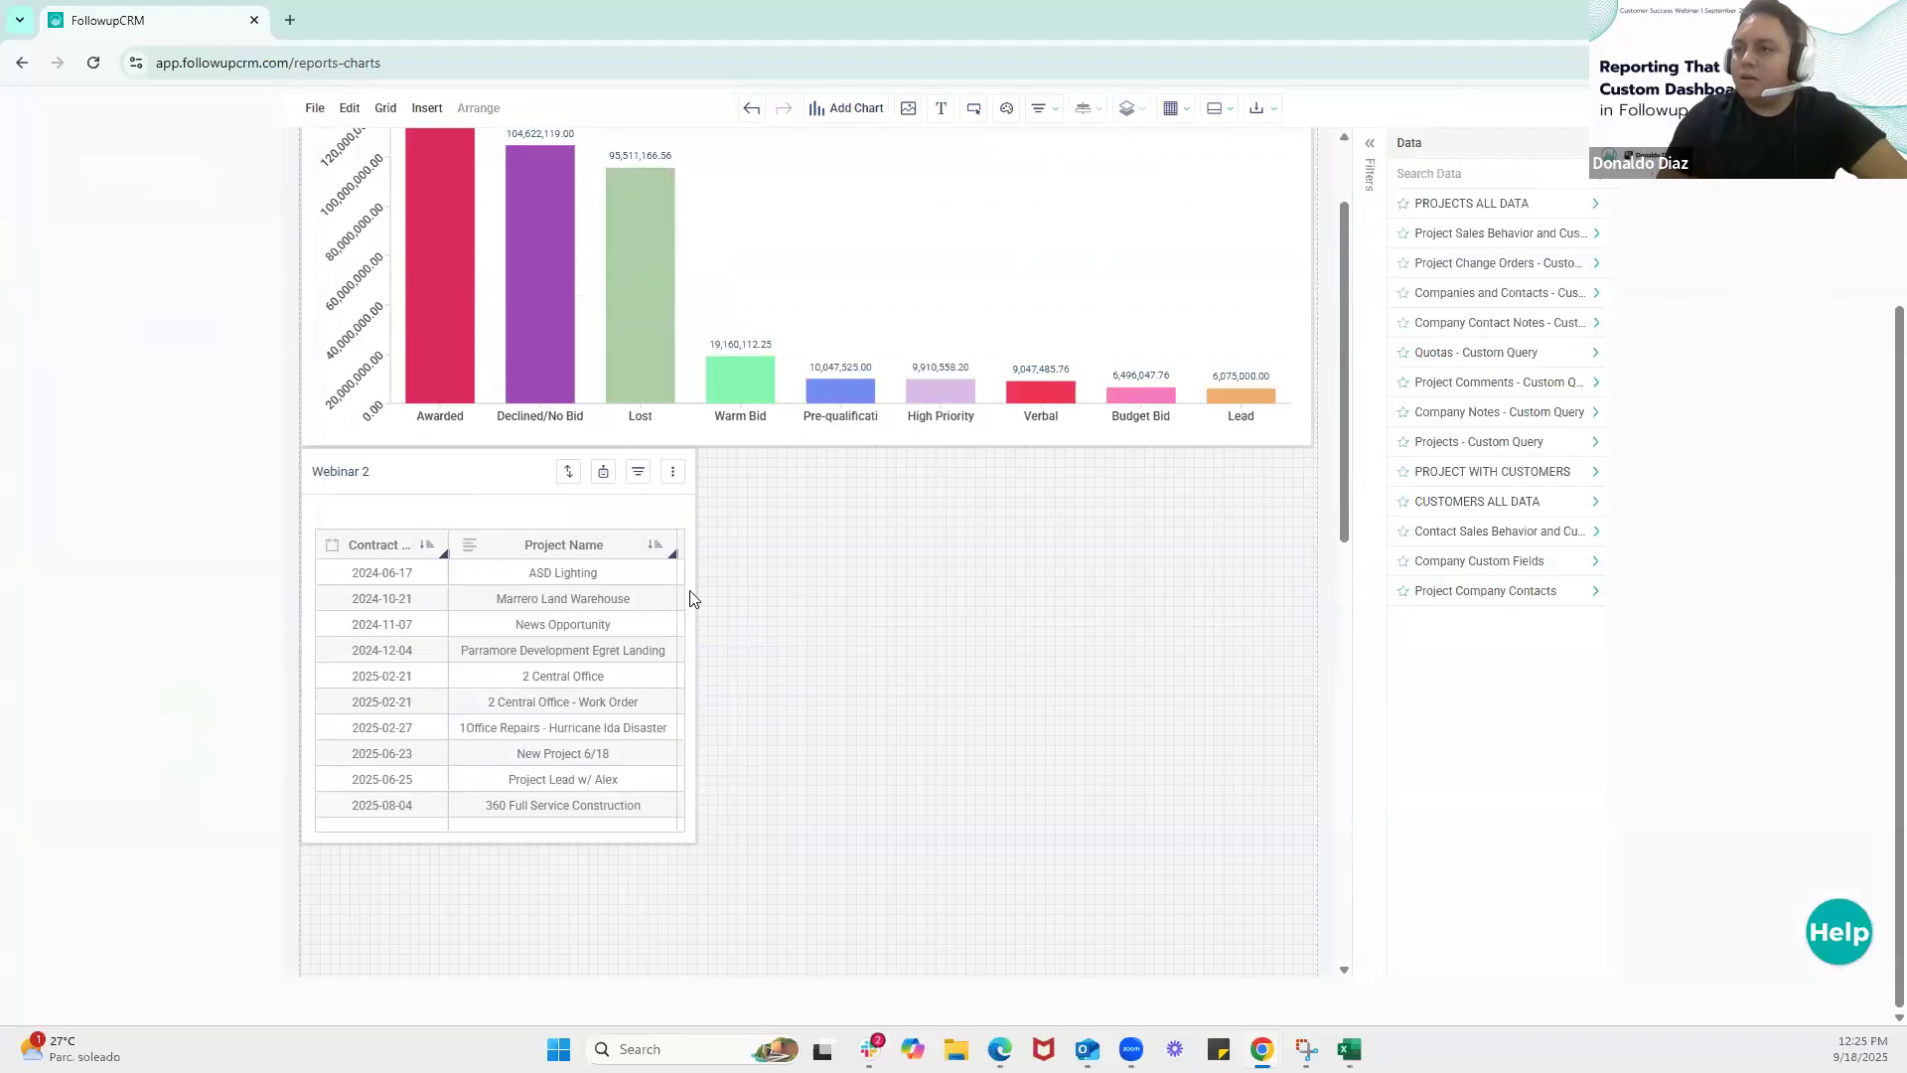
left_click_drag(699, 585, 1258, 596)
left_click_drag(1308, 585, 1317, 586)
scroll(1137, 809, "up", 5)
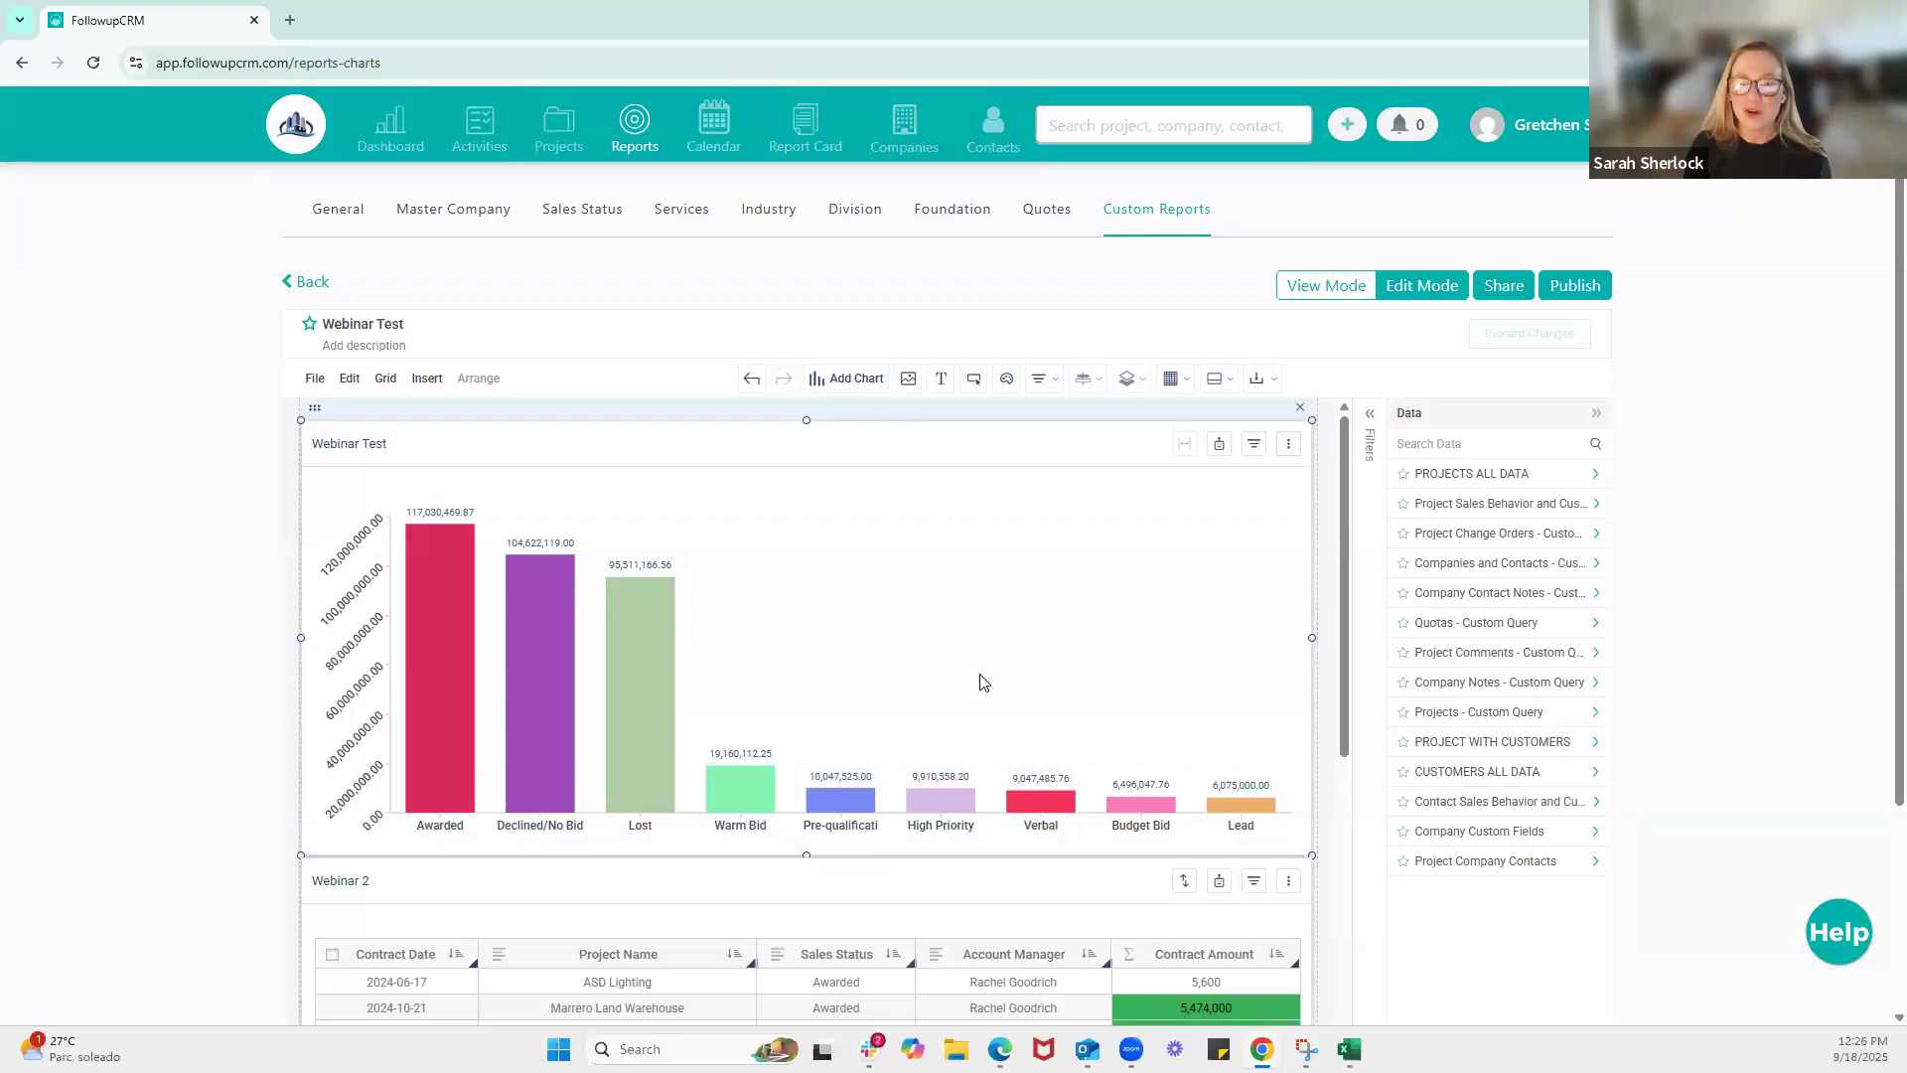
Switch the Webinar Test report to view mode to share and publish it
left_click(1609, 355)
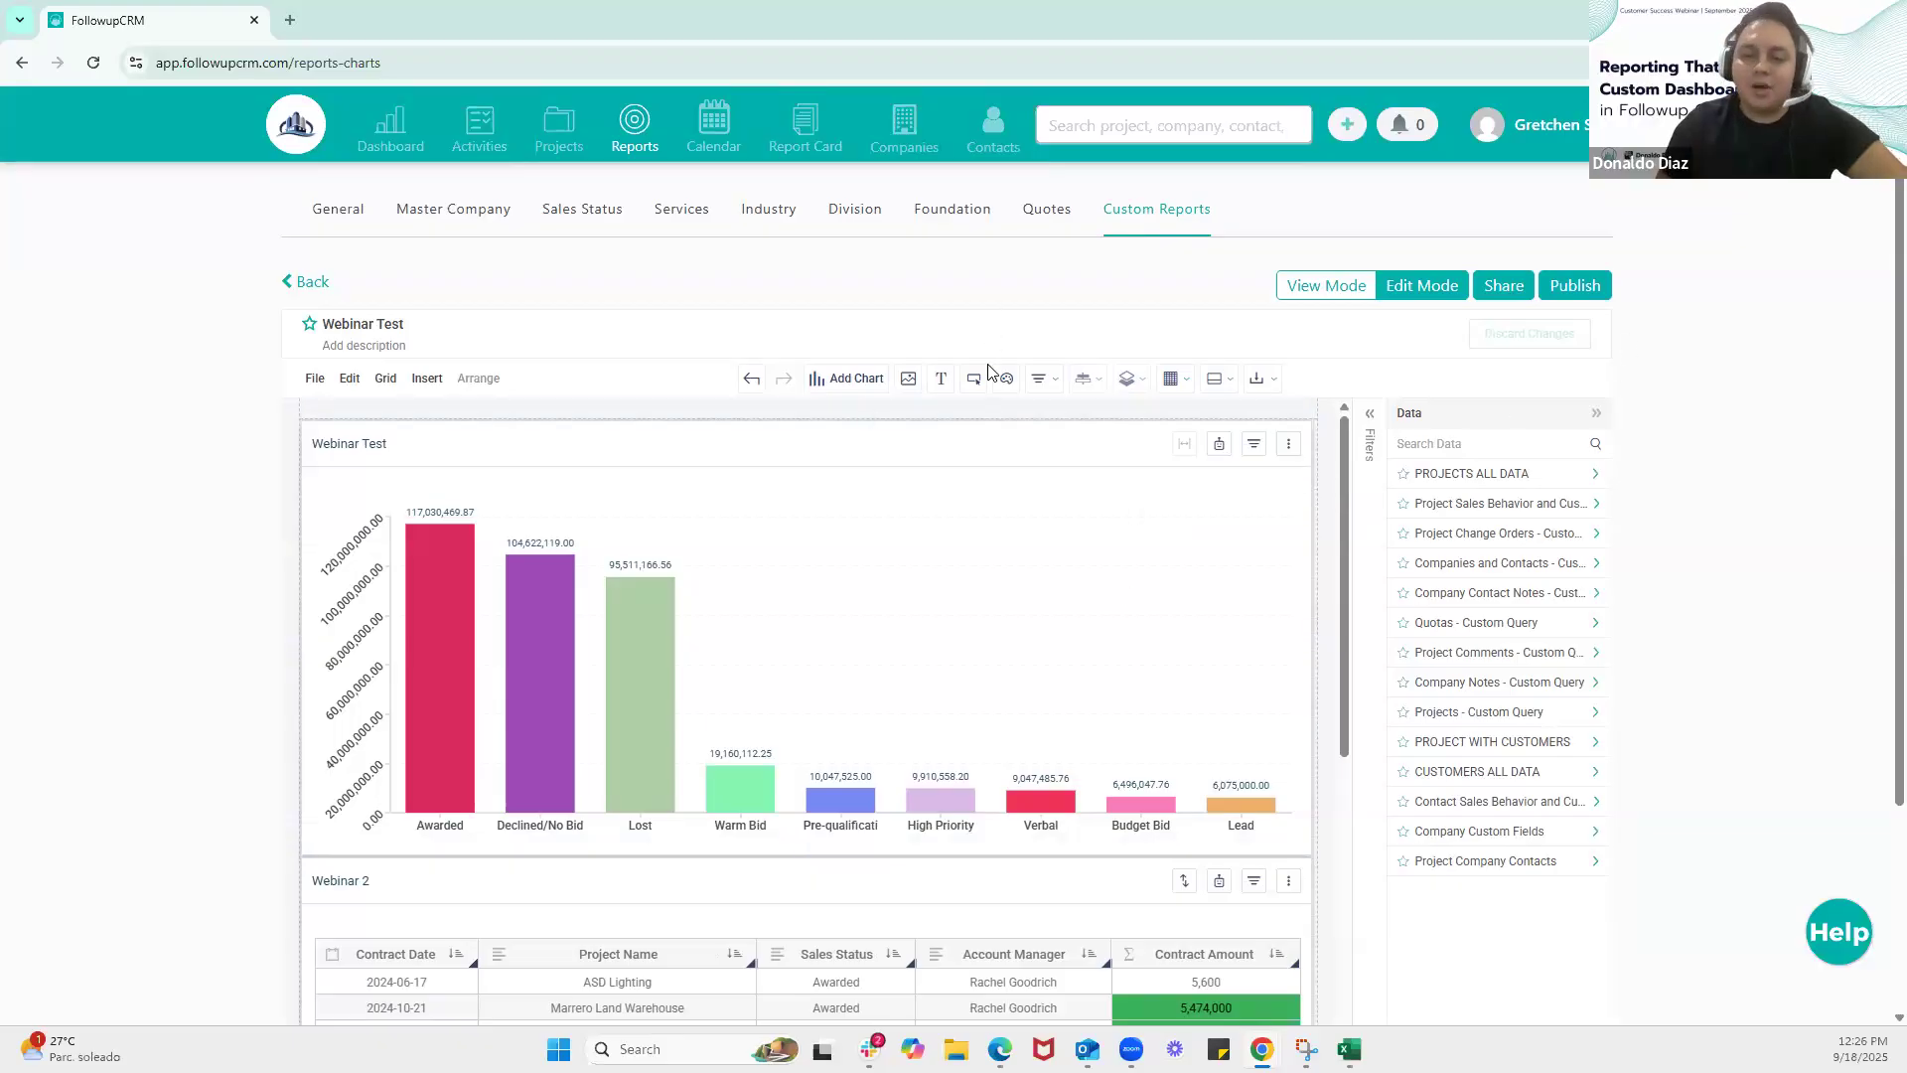
left_click(1200, 626)
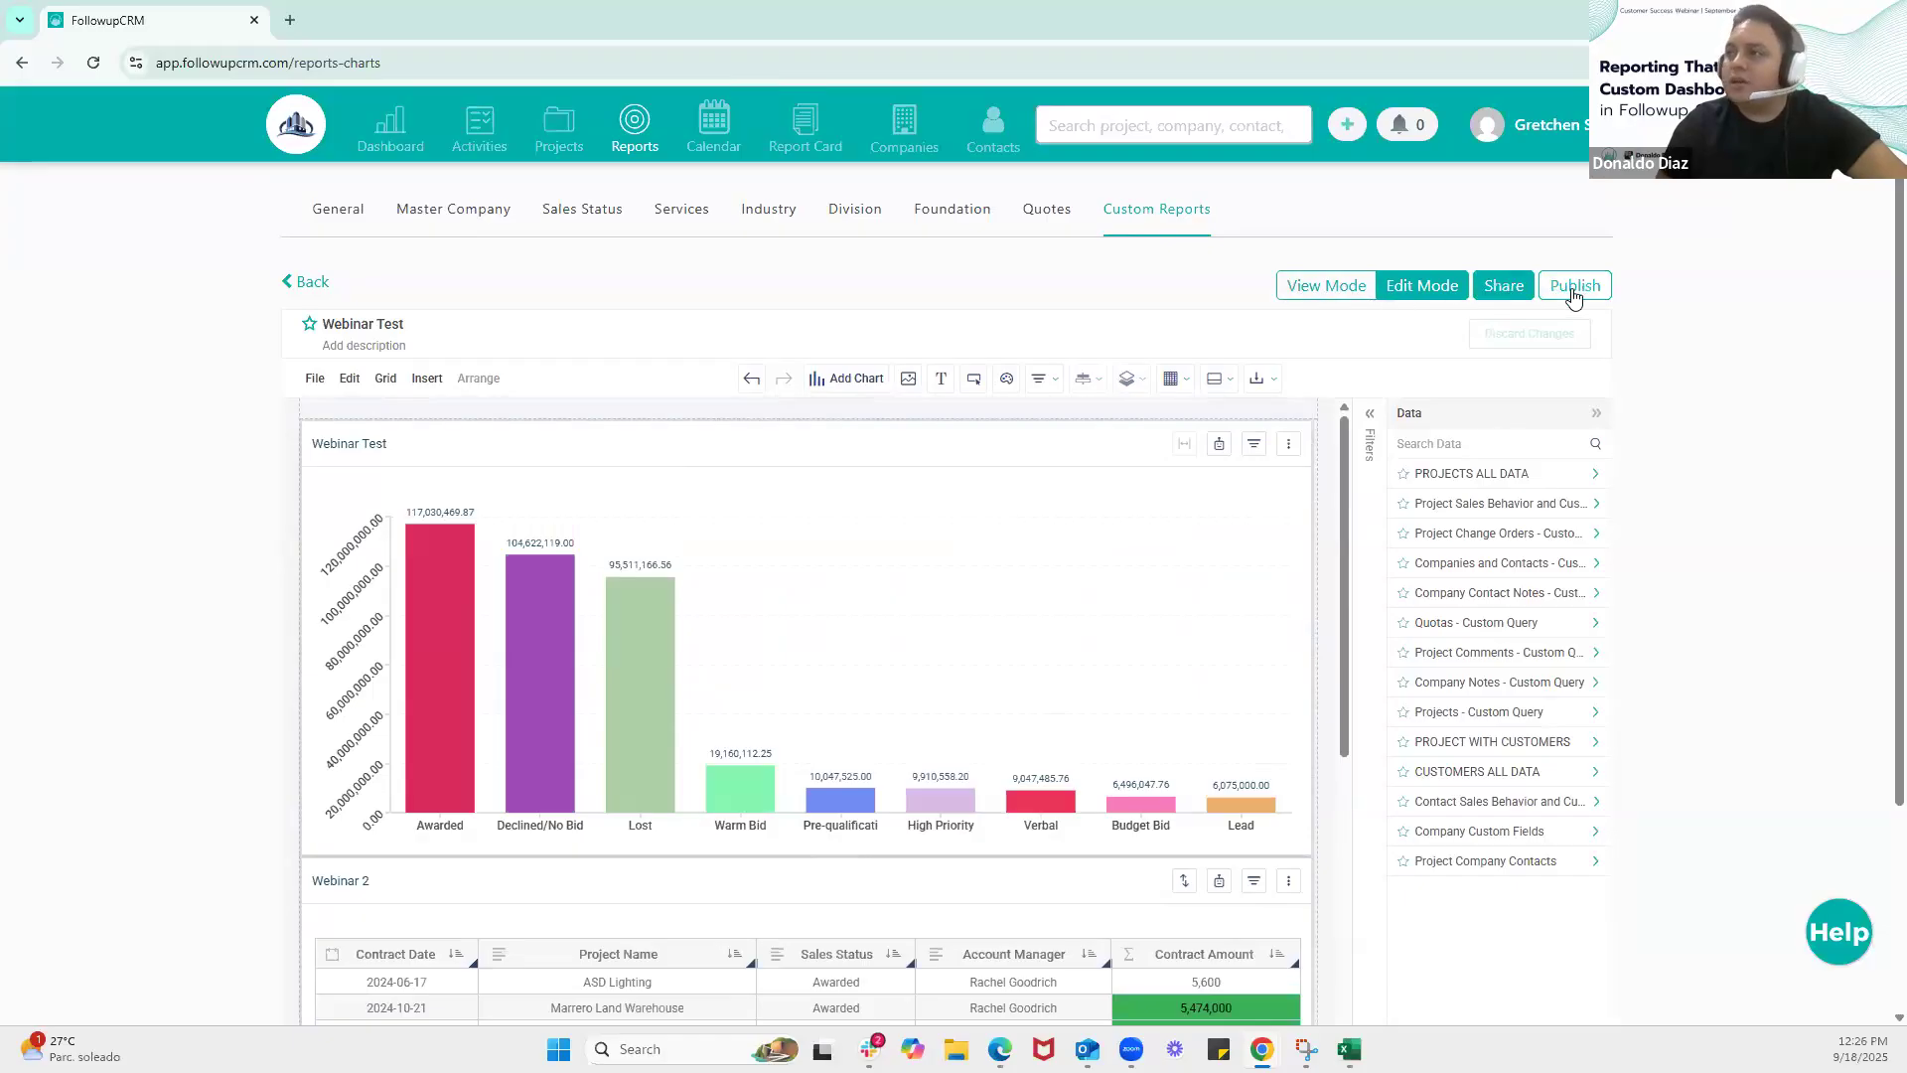
left_click(1328, 296)
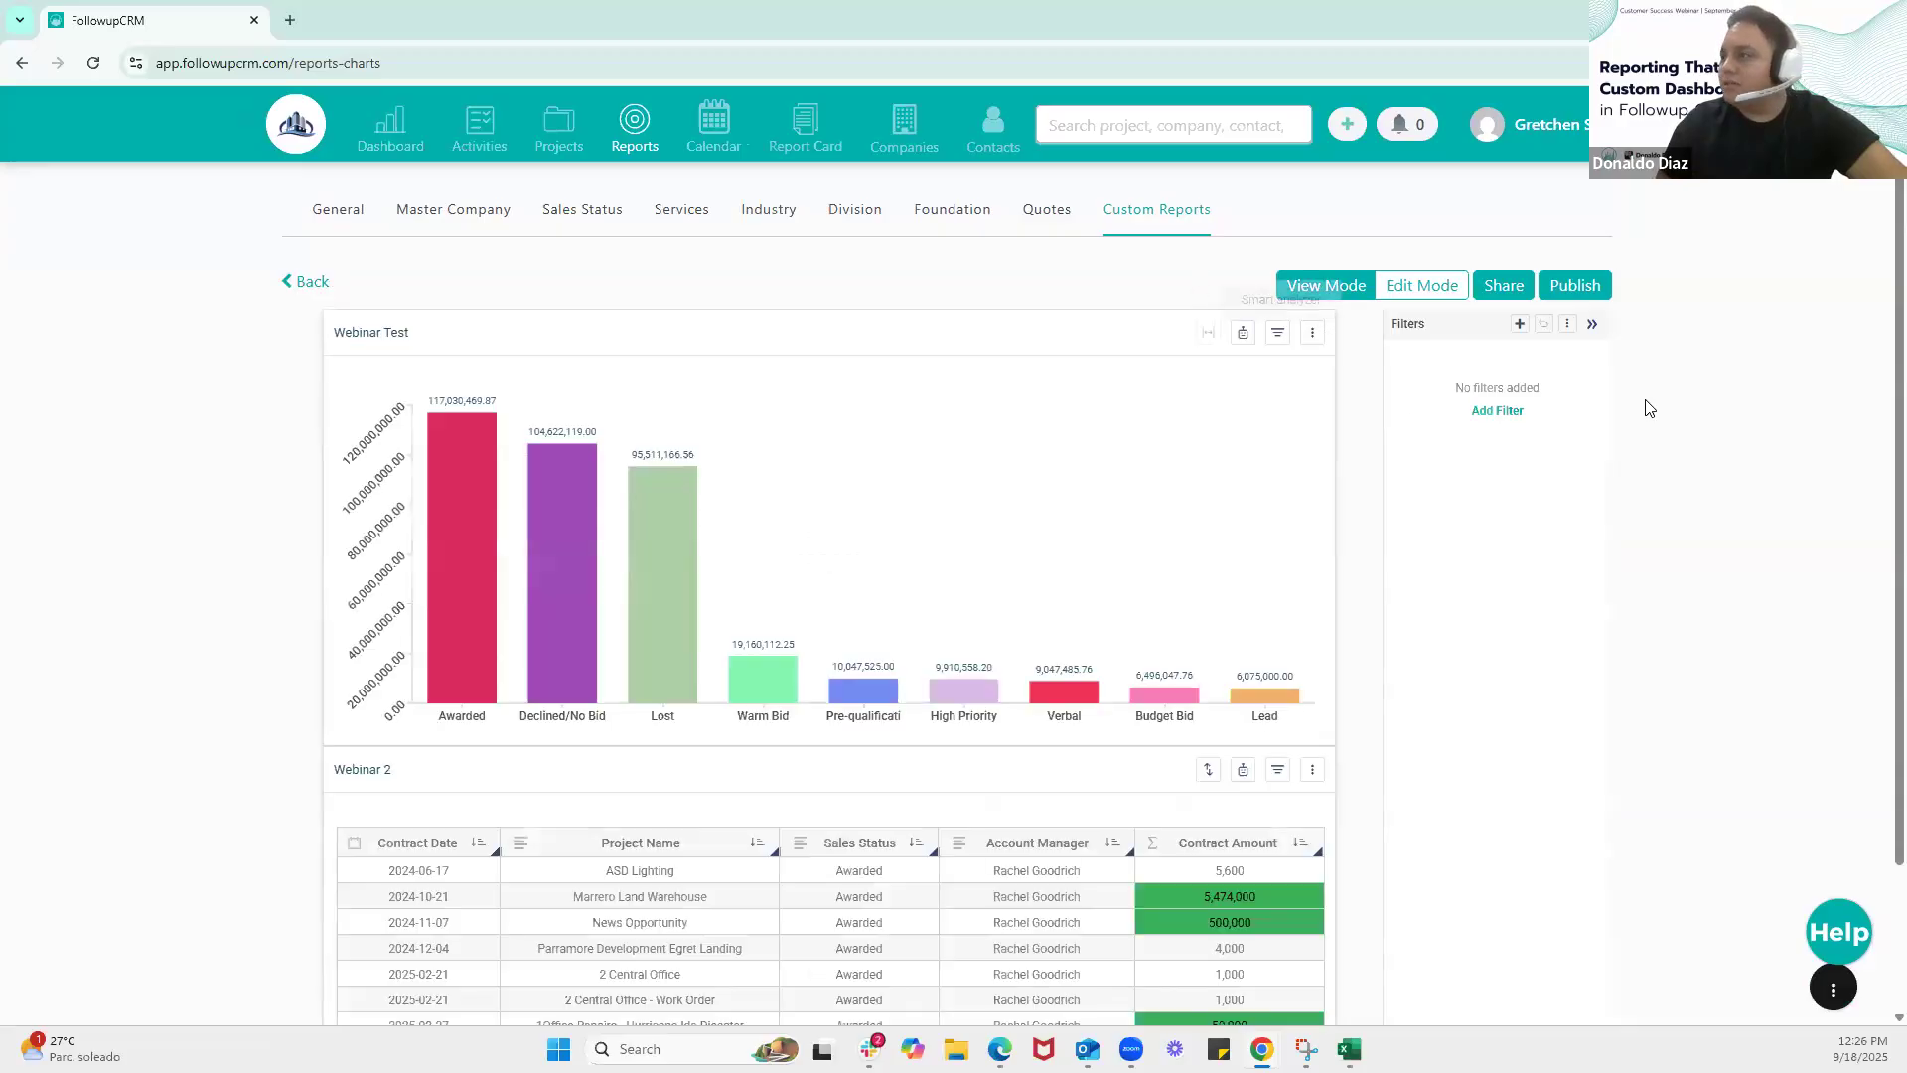
left_click(1501, 286)
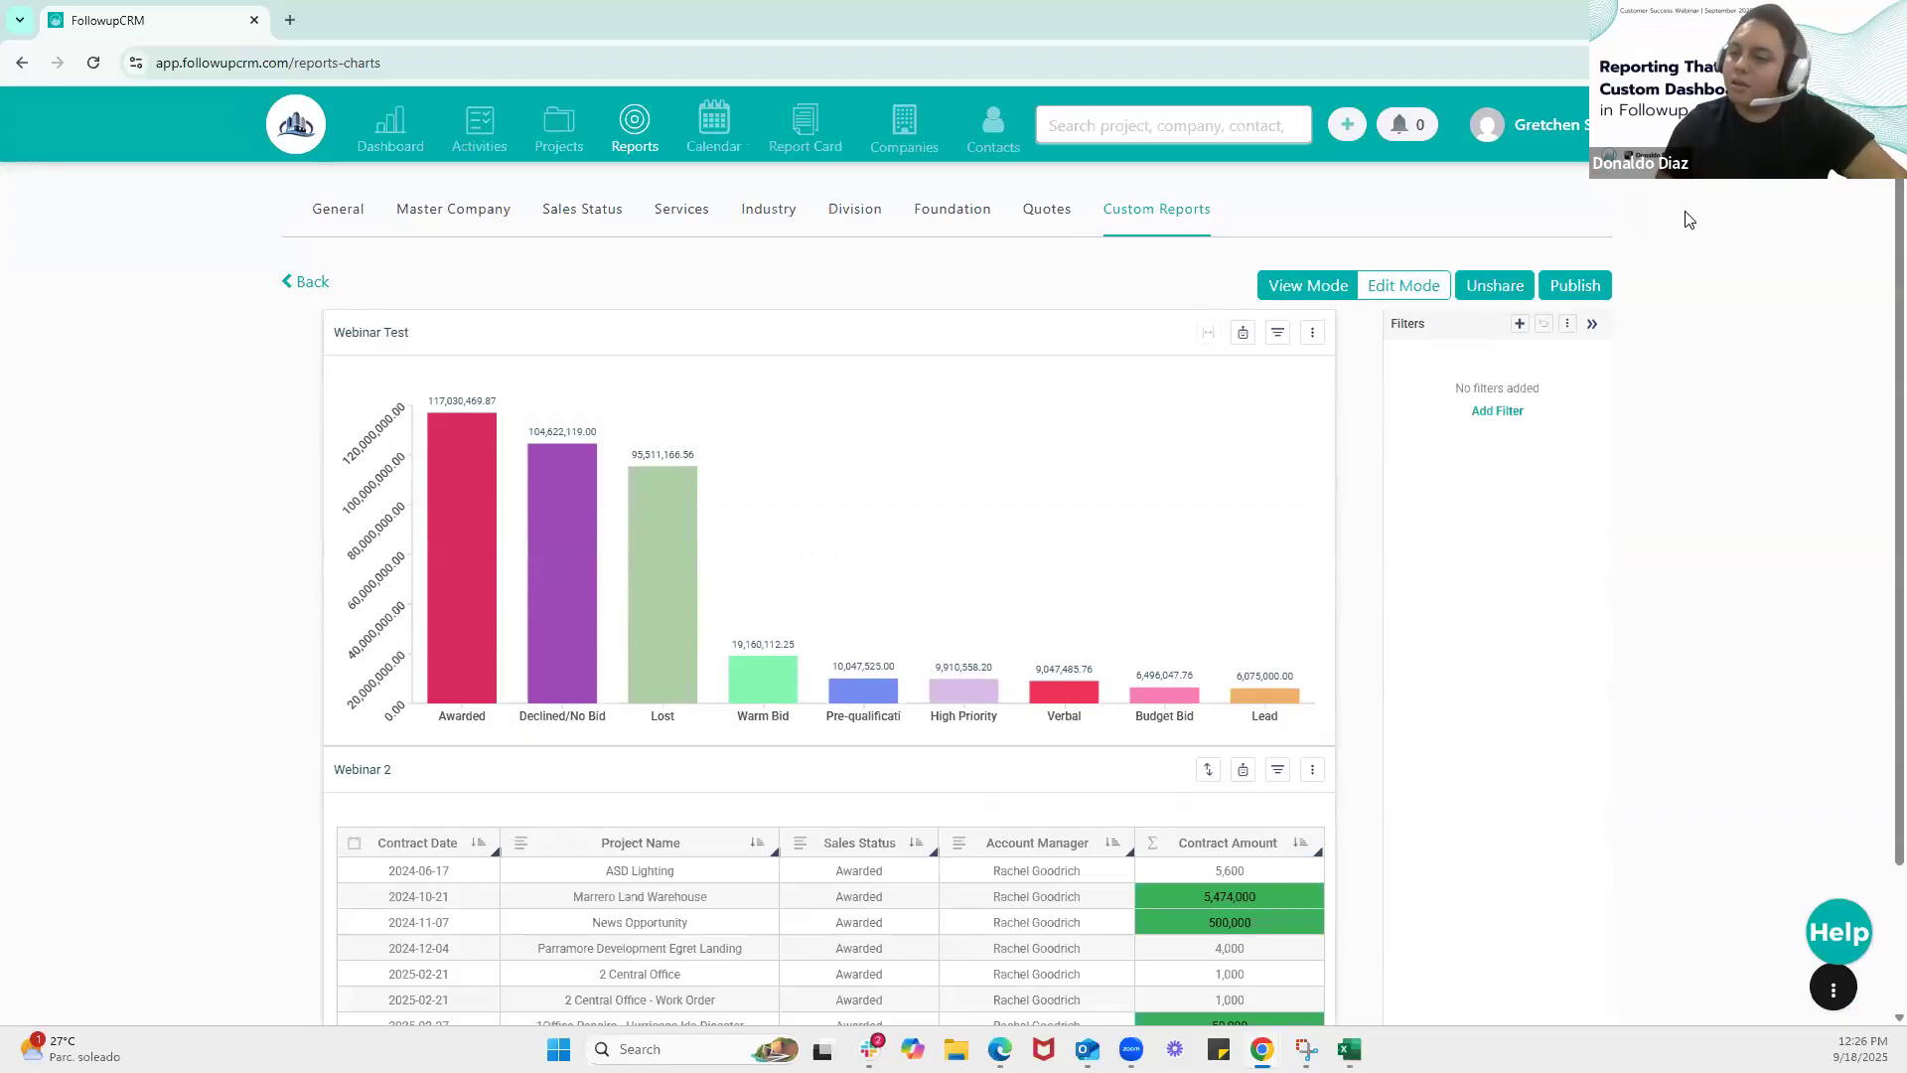
left_click(1575, 288)
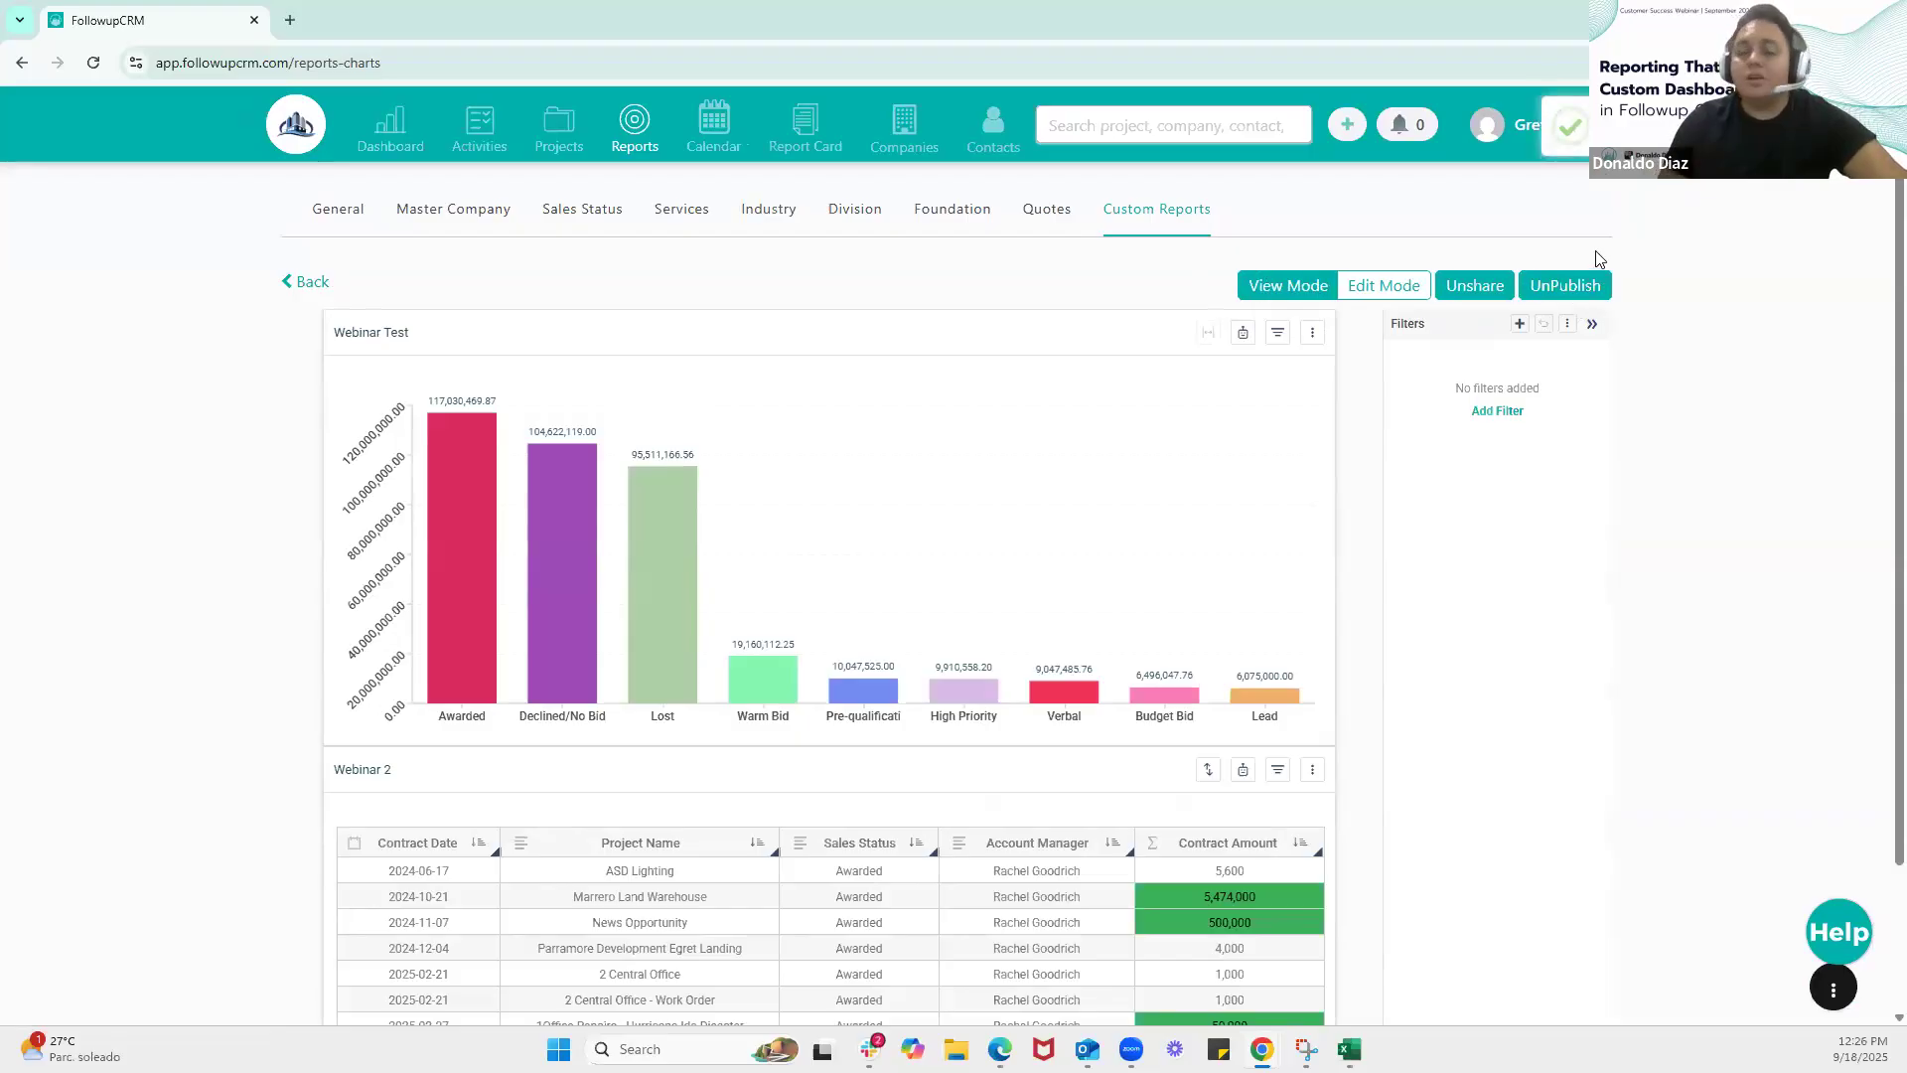
Display the Webinar Test report on the dashboard by applying it as the report type, and look through it
left_click(378, 147)
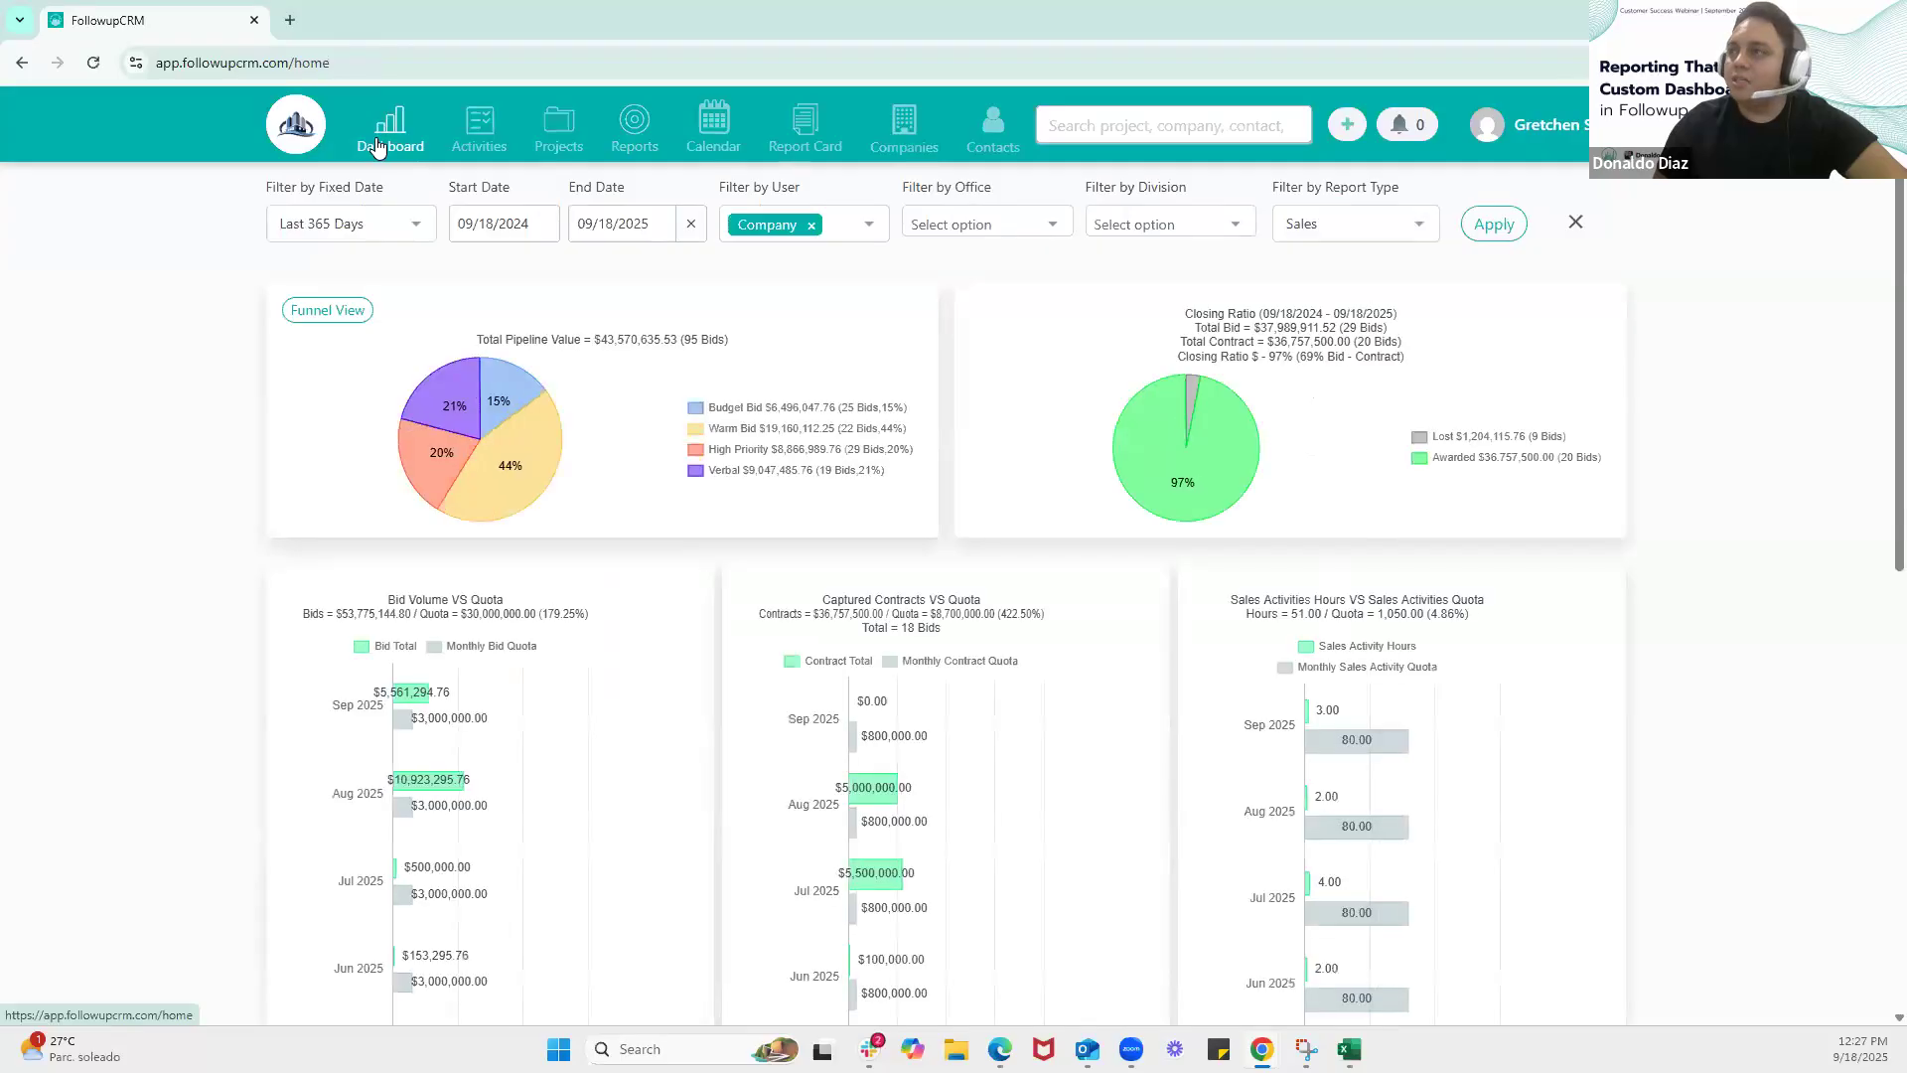
left_click(1405, 233)
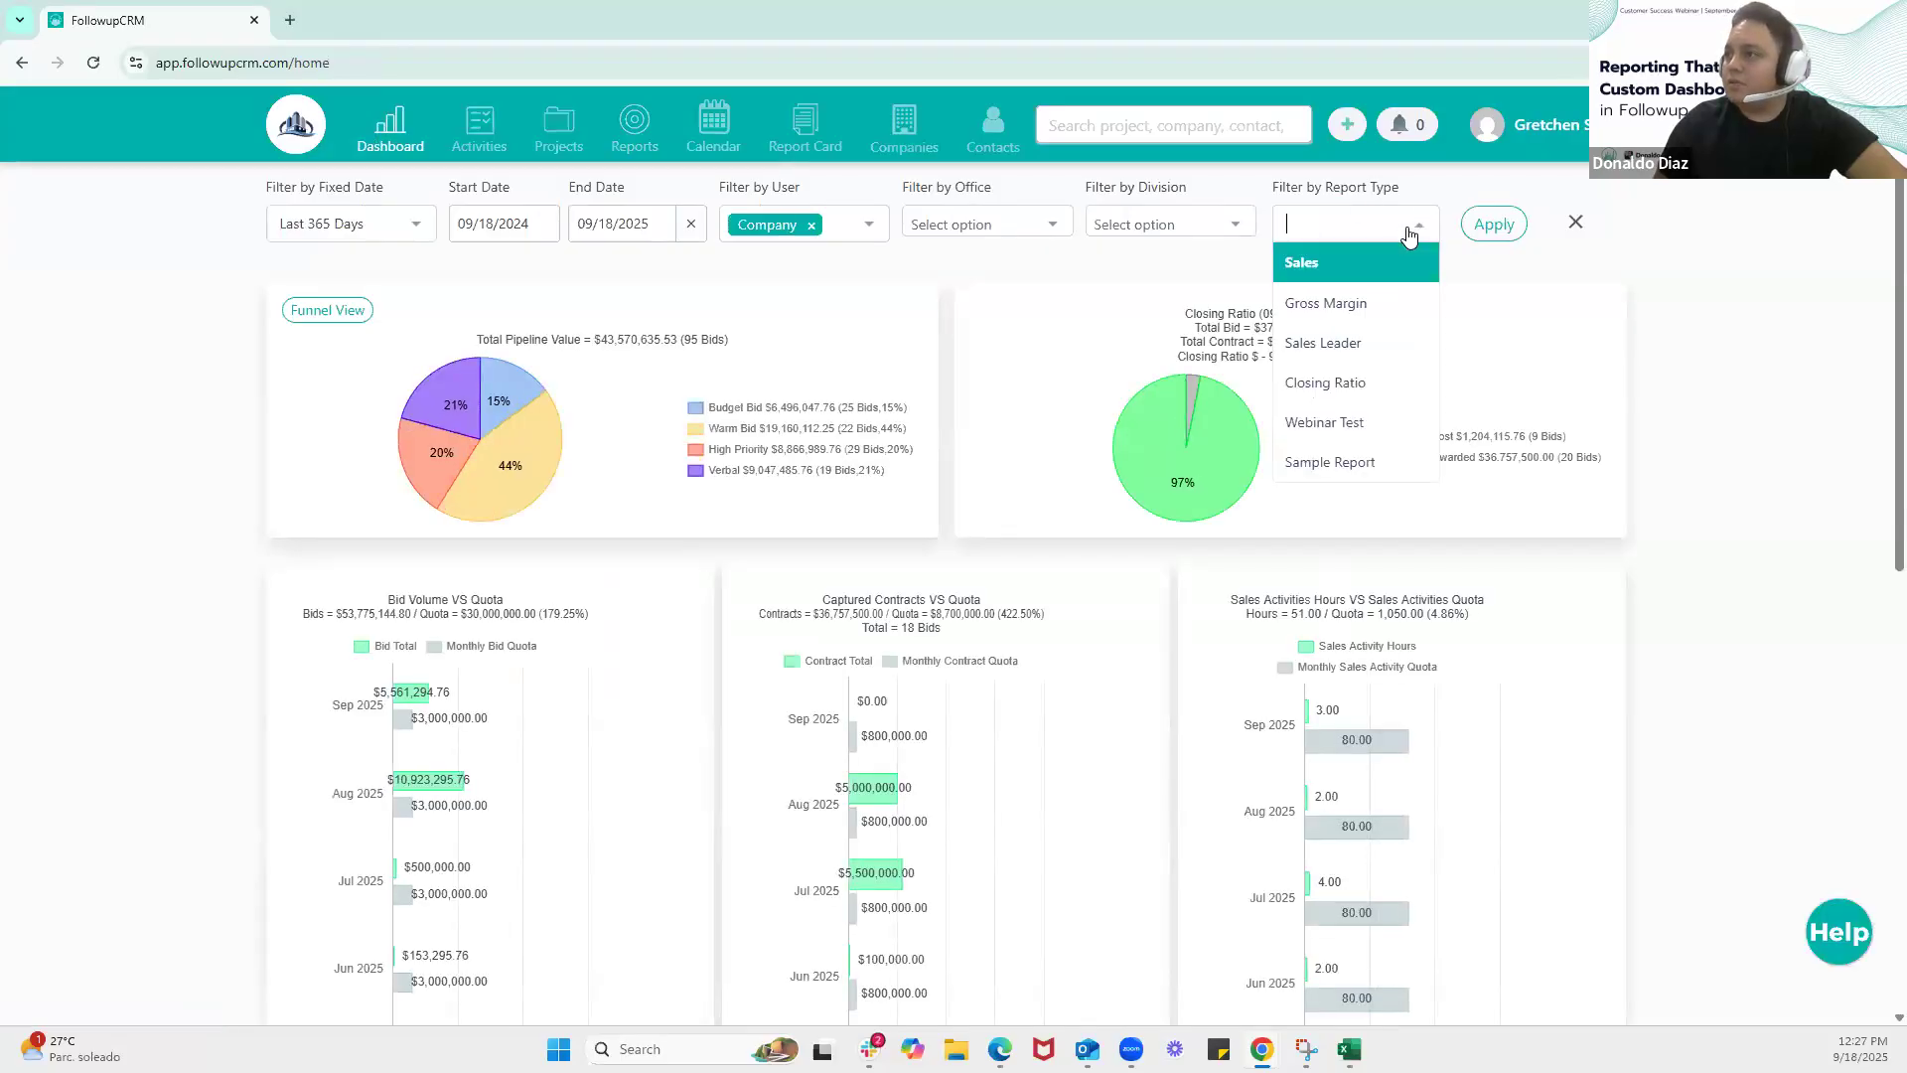
left_click(1353, 435)
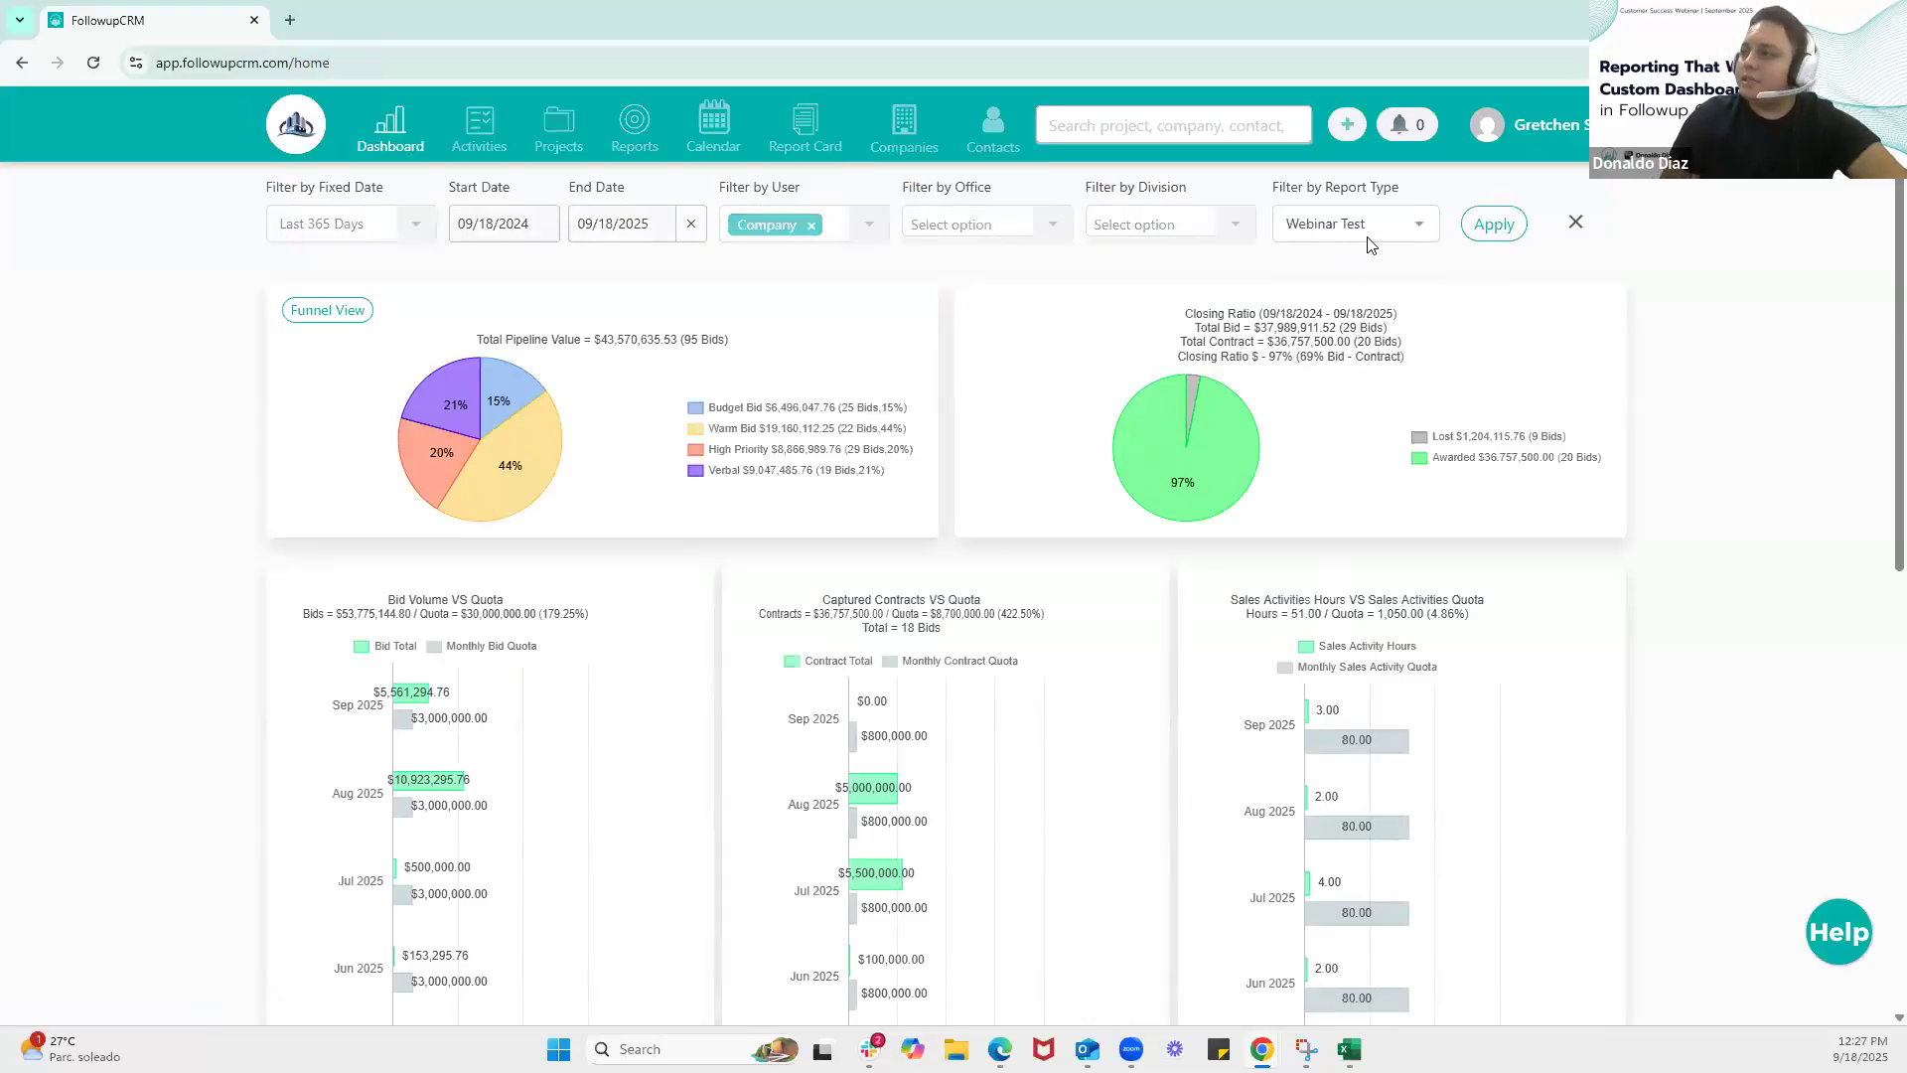
left_click(1481, 236)
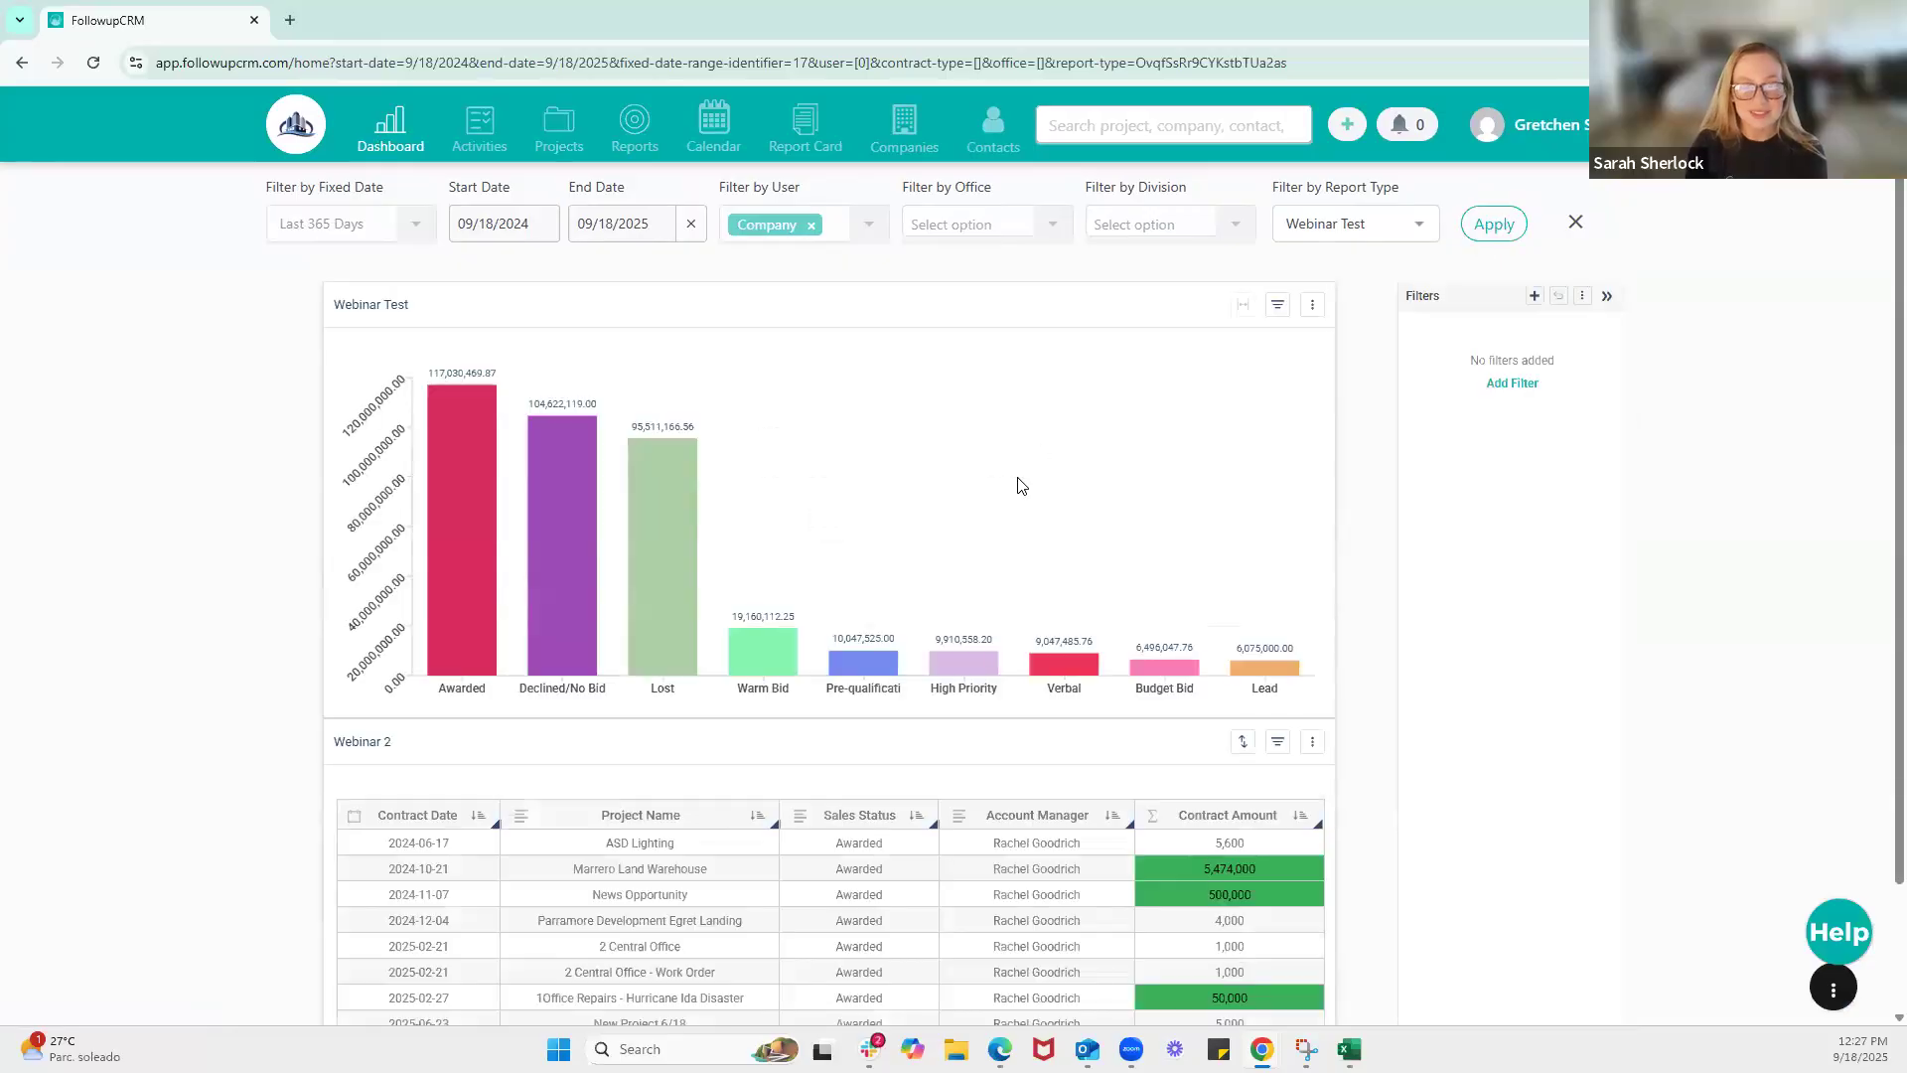
scroll(1187, 613, "down", 2)
scroll(1202, 586, "up", 2)
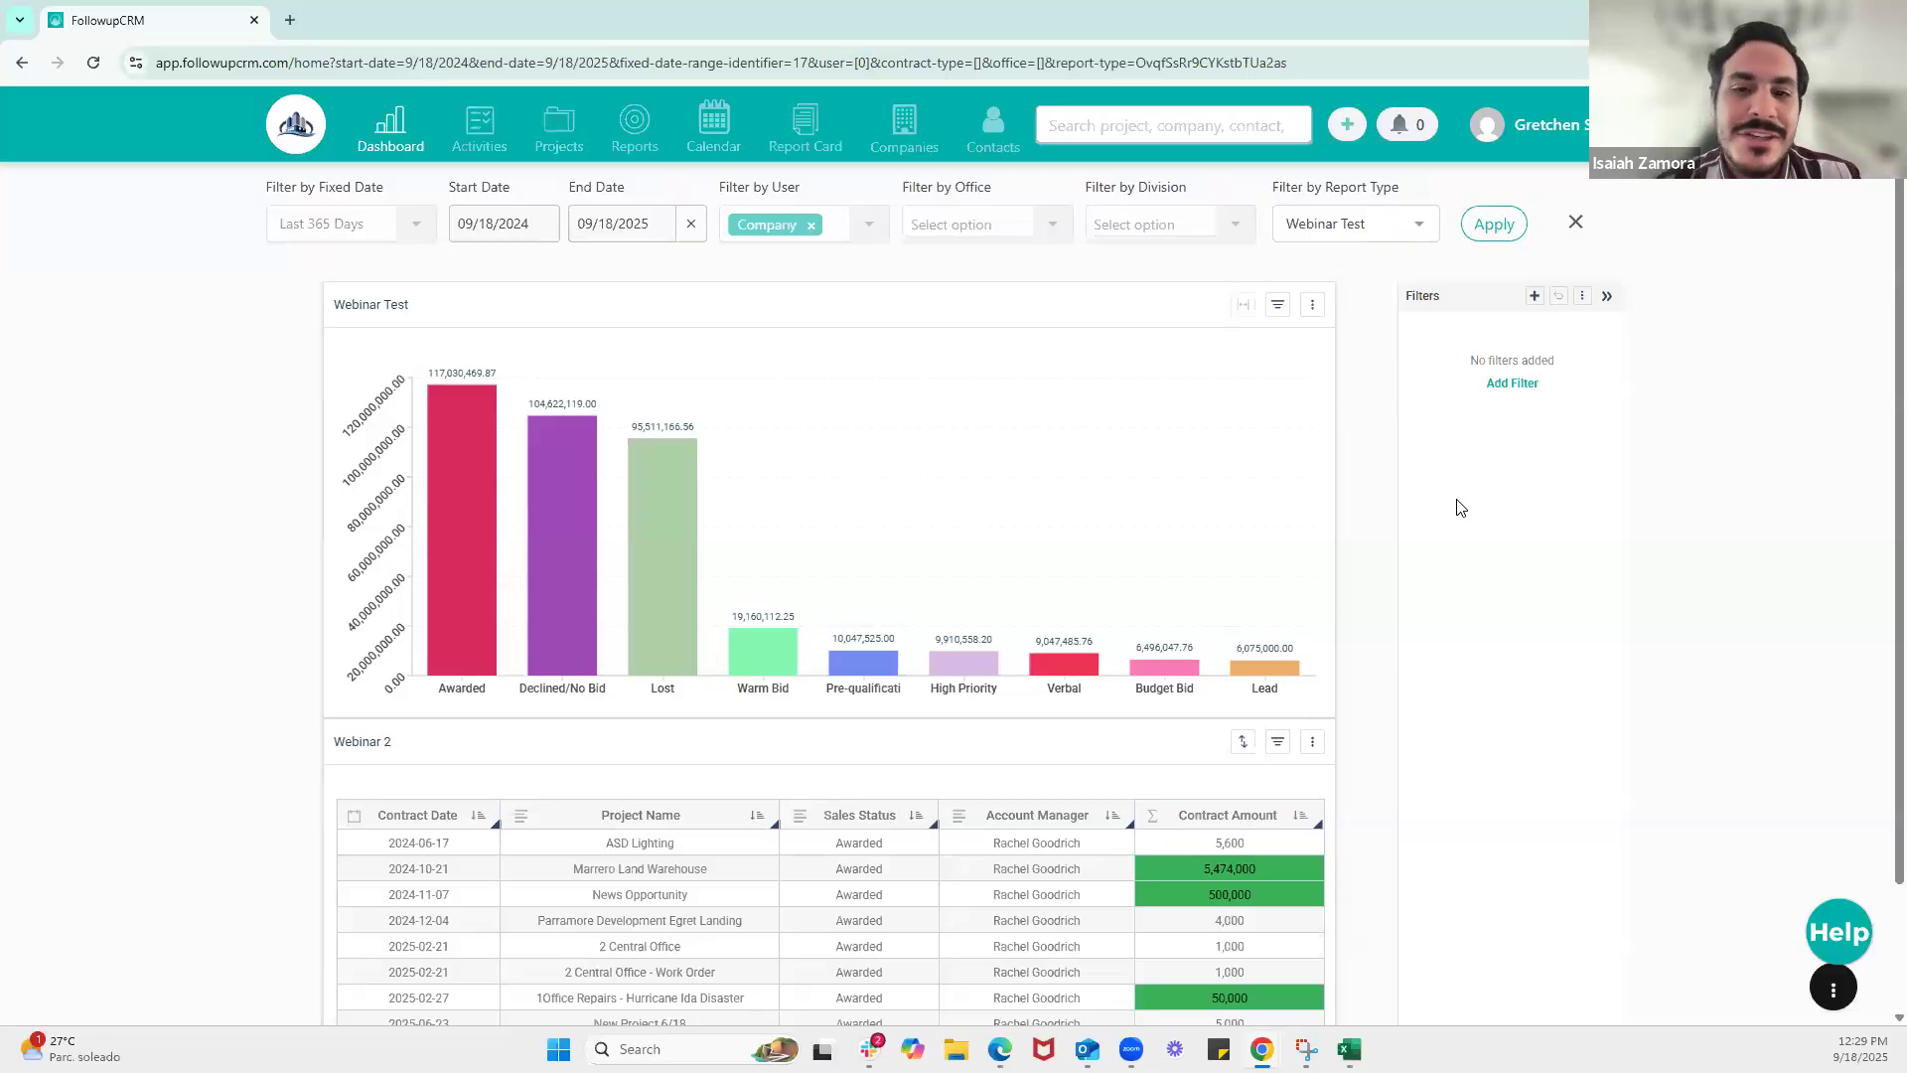
Filter the Webinar Test chart on the dashboard to Bid Date in the last 7 days, including the starting date
left_click(1279, 307)
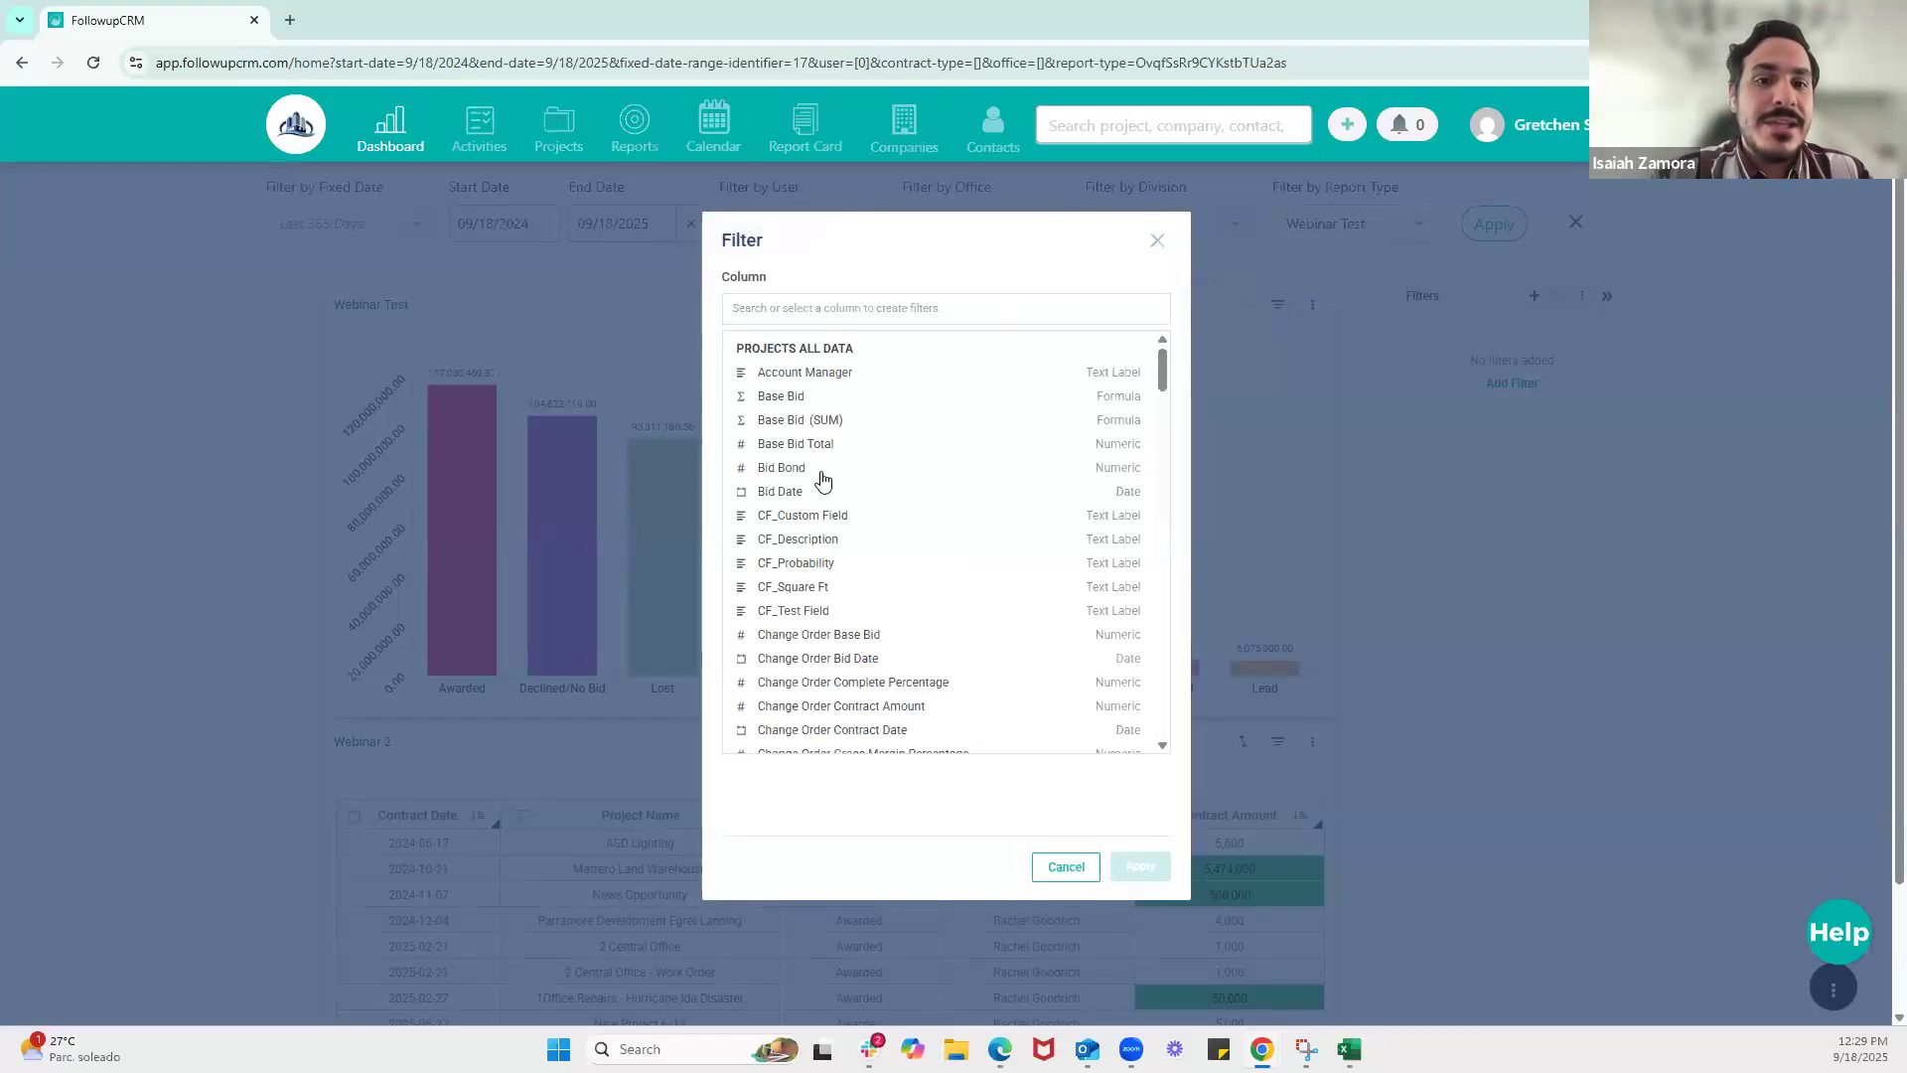
scroll(822, 511, "down", 2)
scroll(822, 512, "down", 2)
scroll(834, 477, "up", 5)
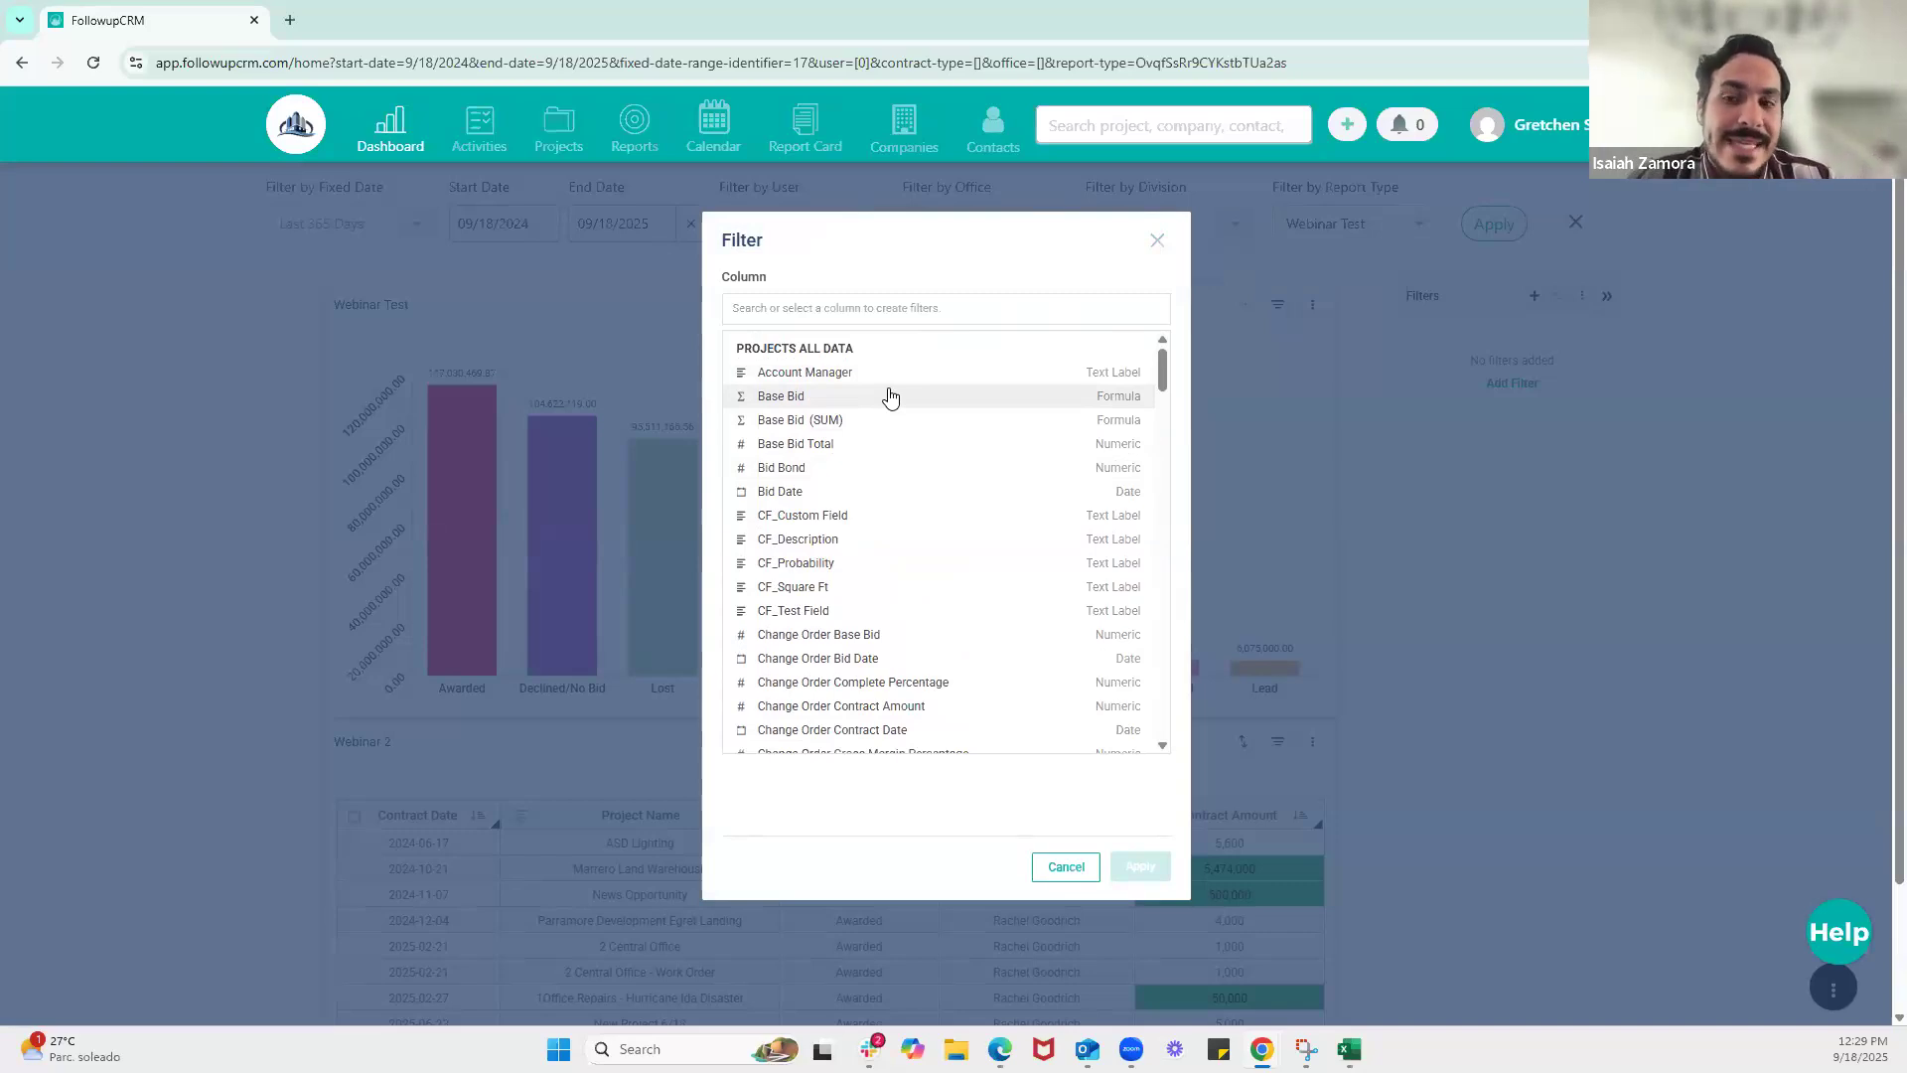
left_click(801, 493)
left_click(820, 376)
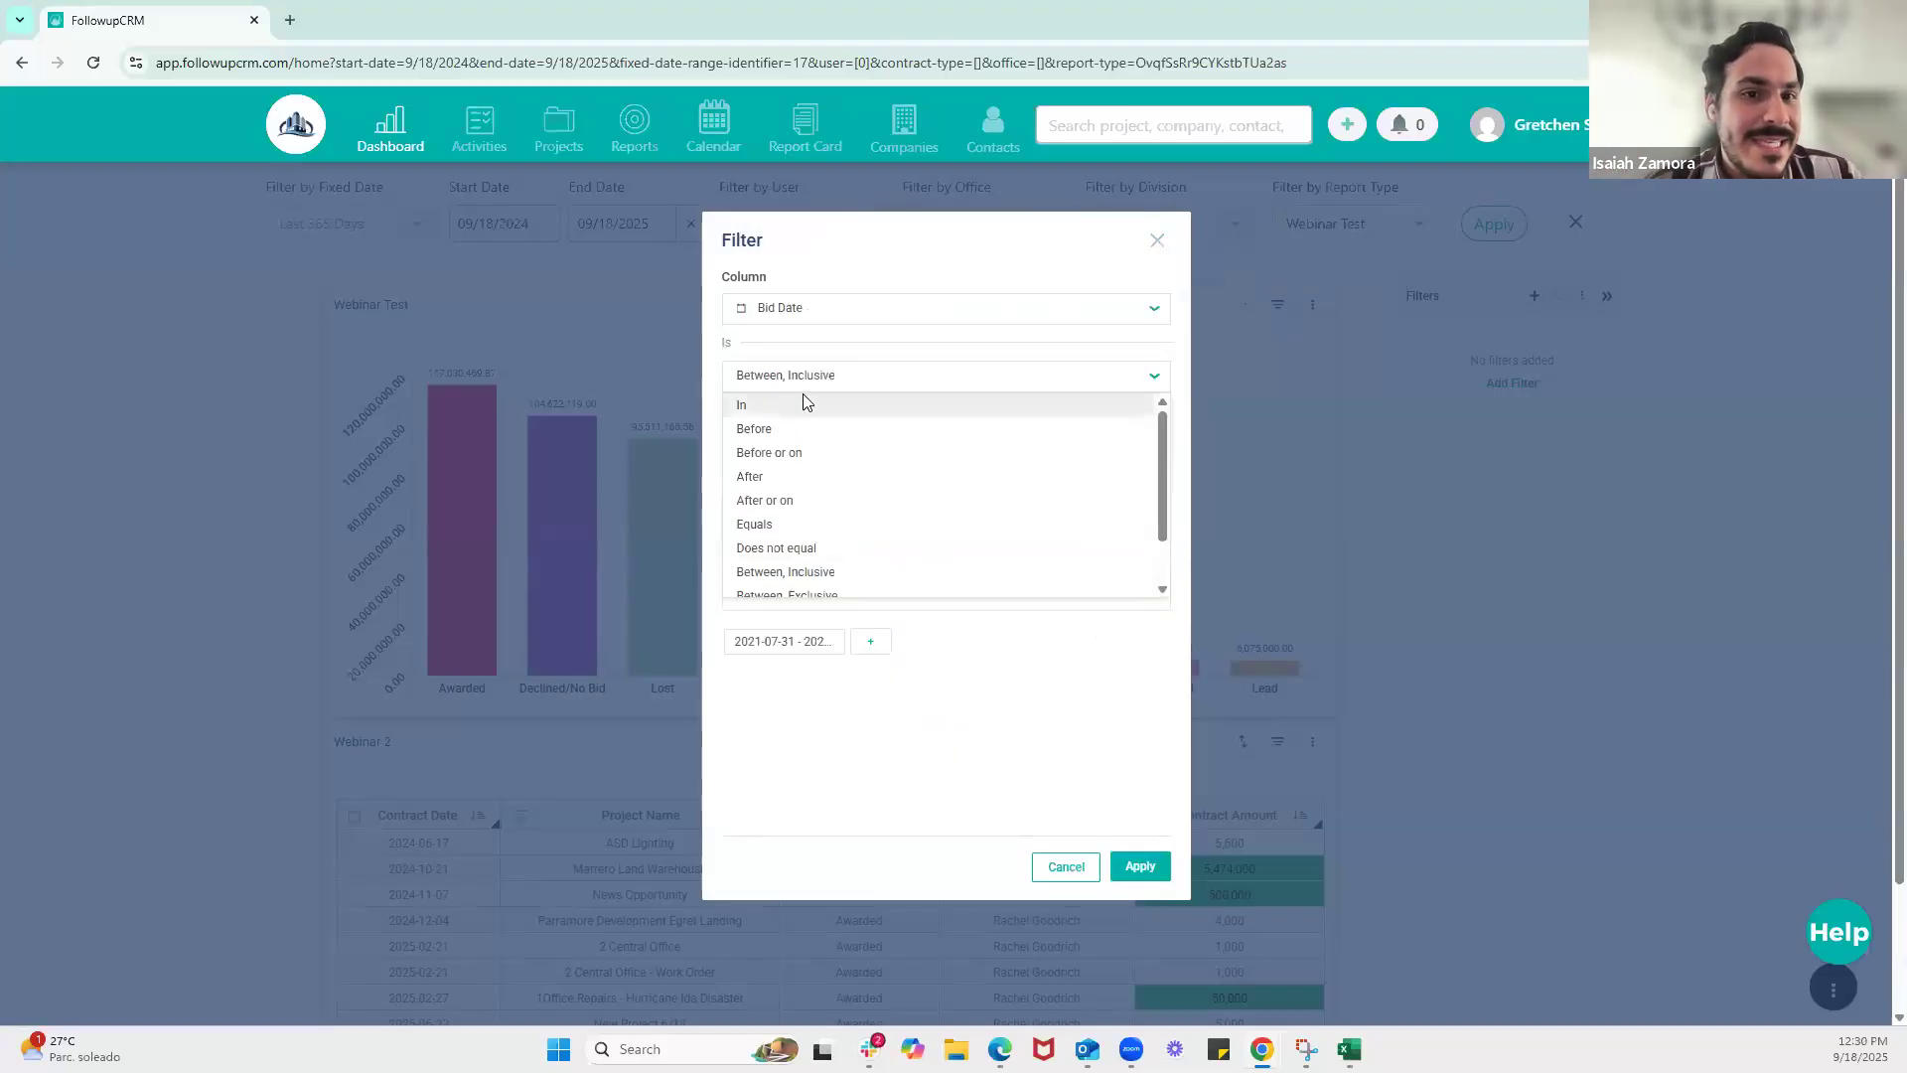
left_click(803, 403)
left_click(1003, 446)
left_click(1004, 446)
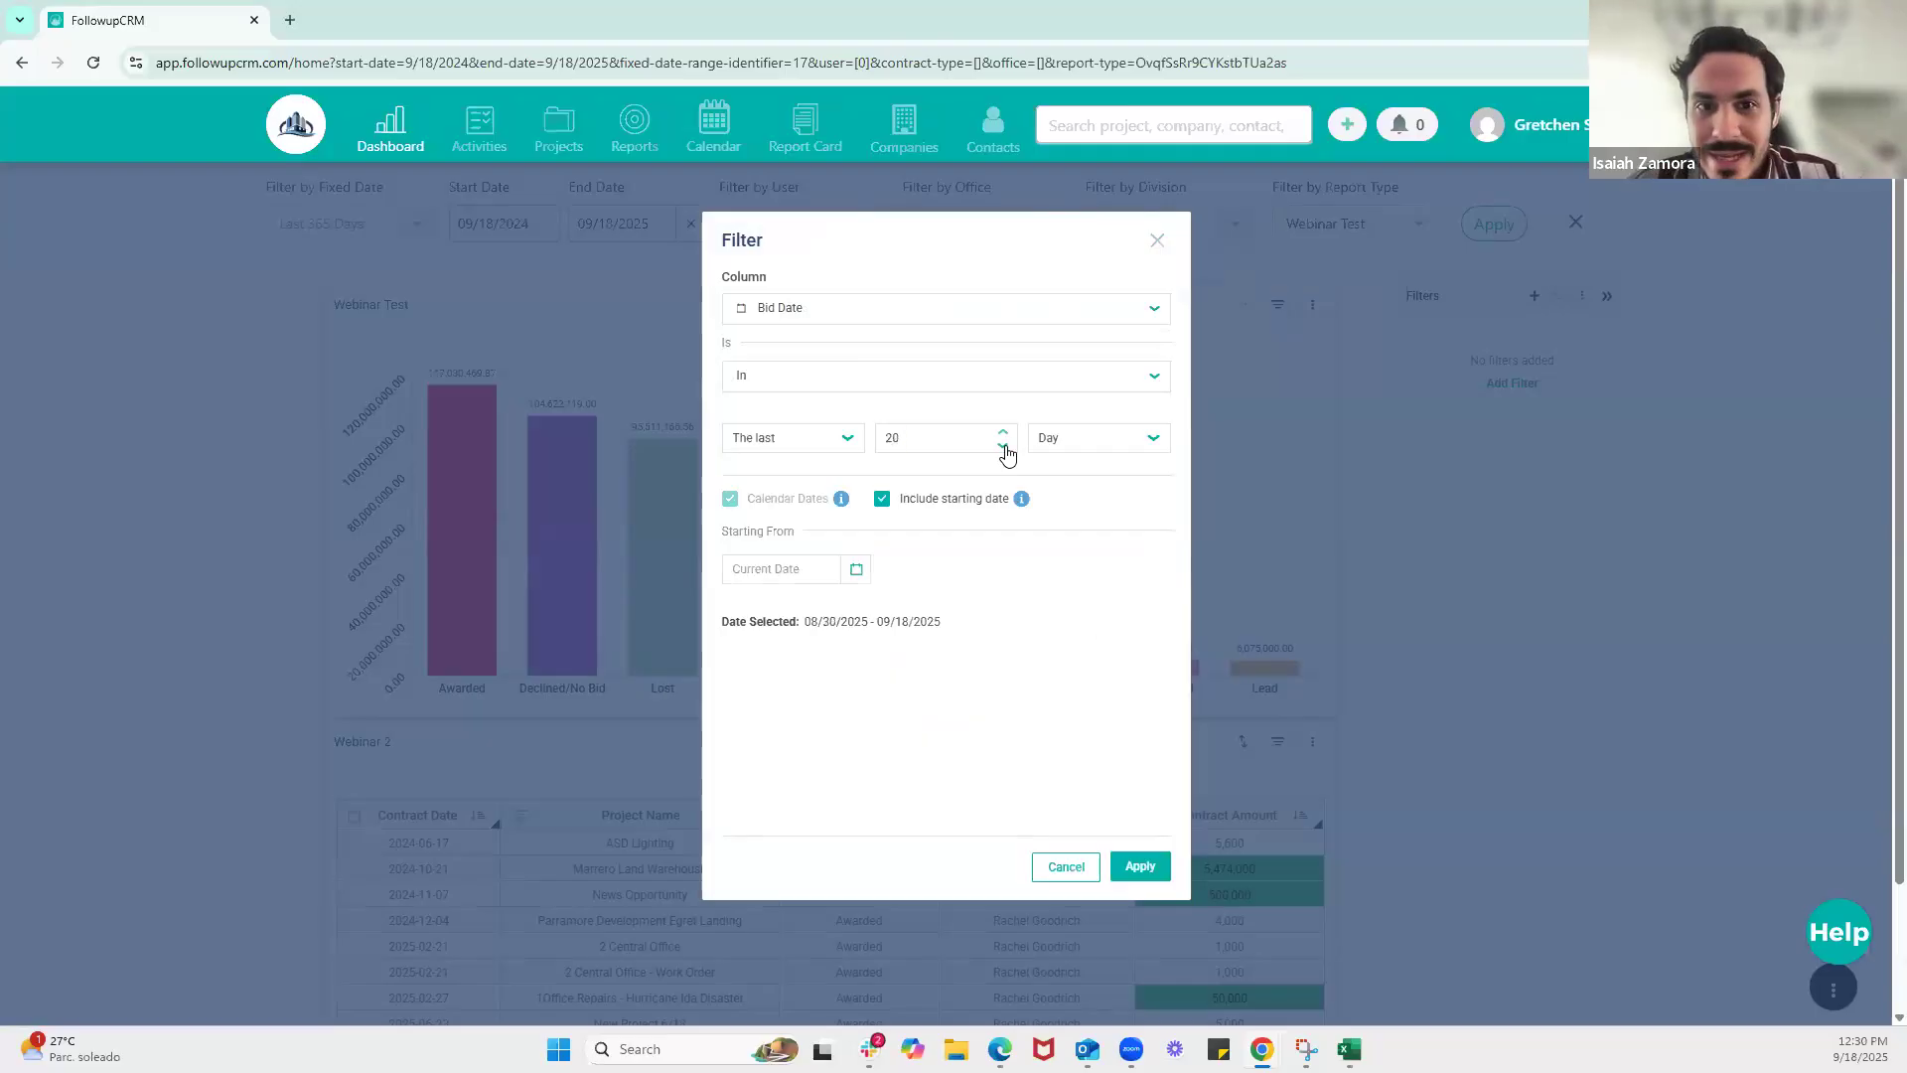
left_click(1003, 446)
left_click(1003, 446)
left_click(1003, 446)
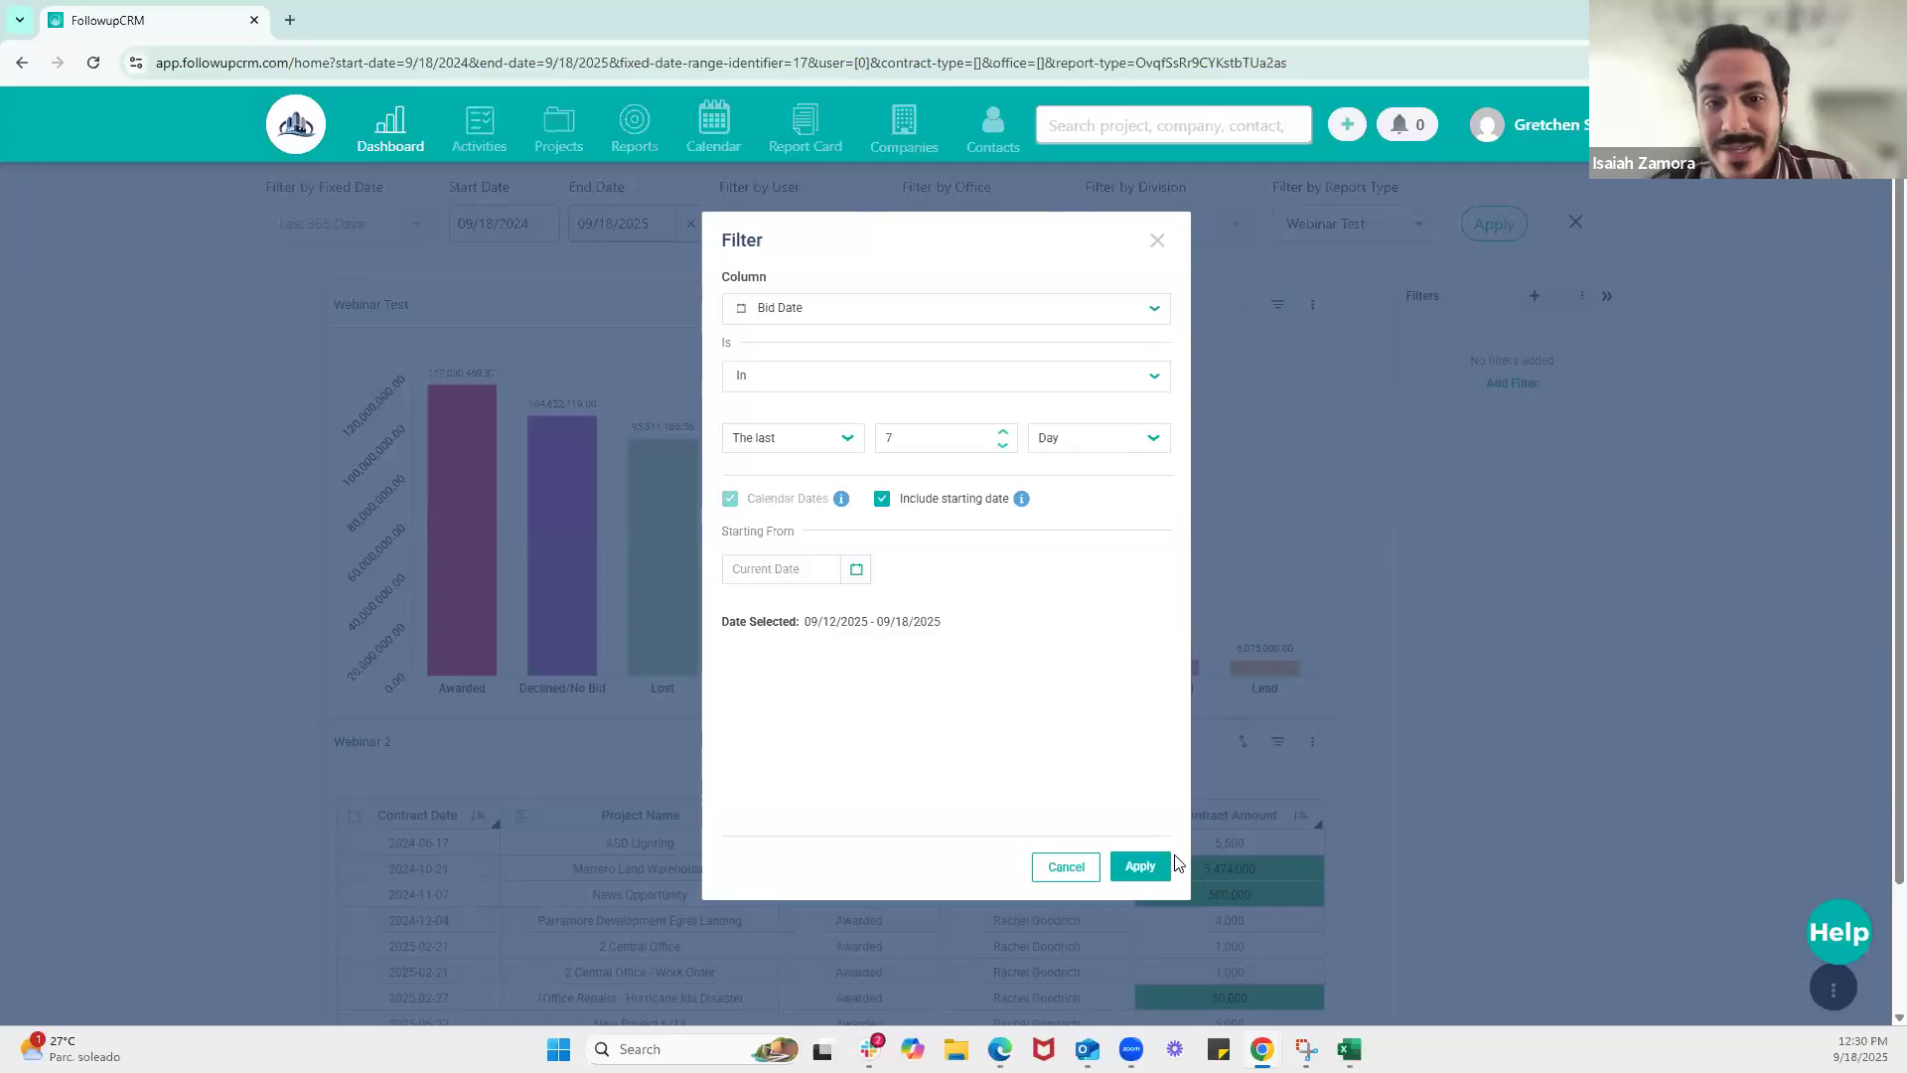
left_click(1144, 867)
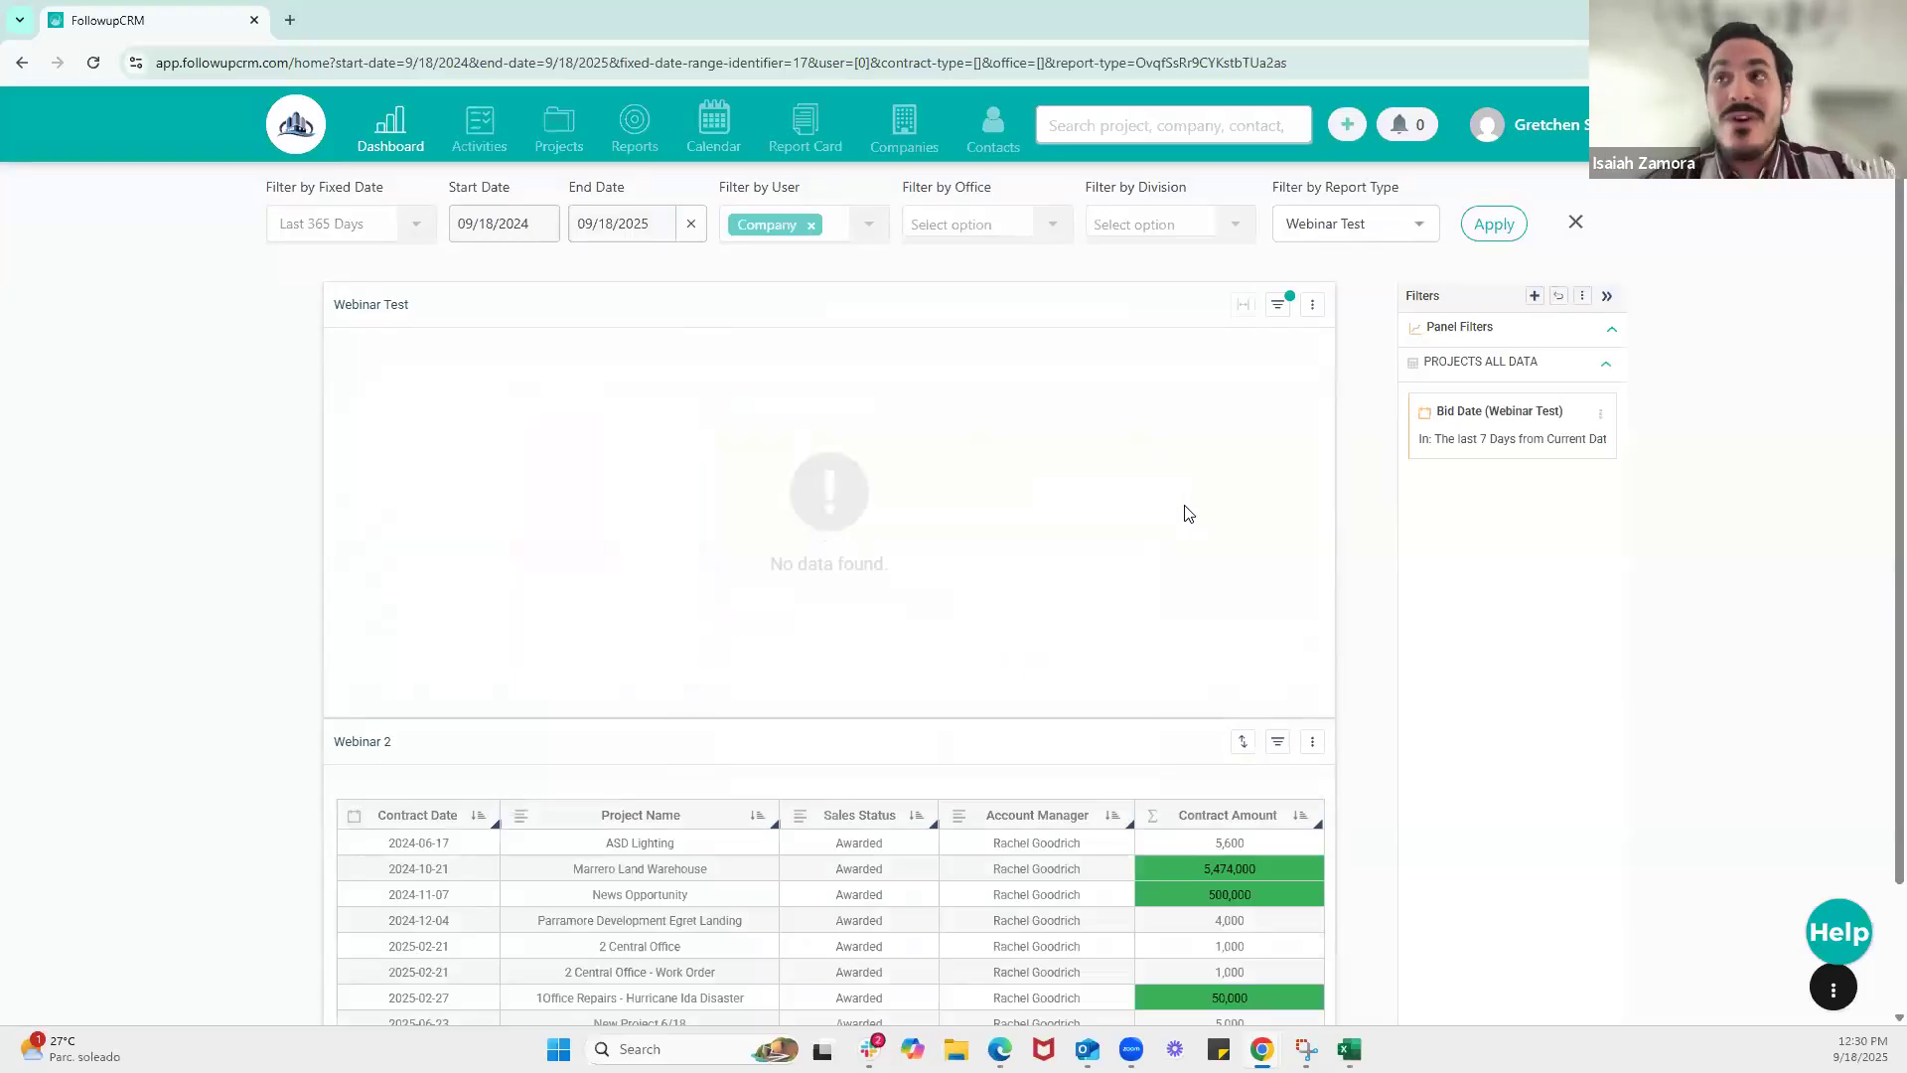
left_click(1279, 304)
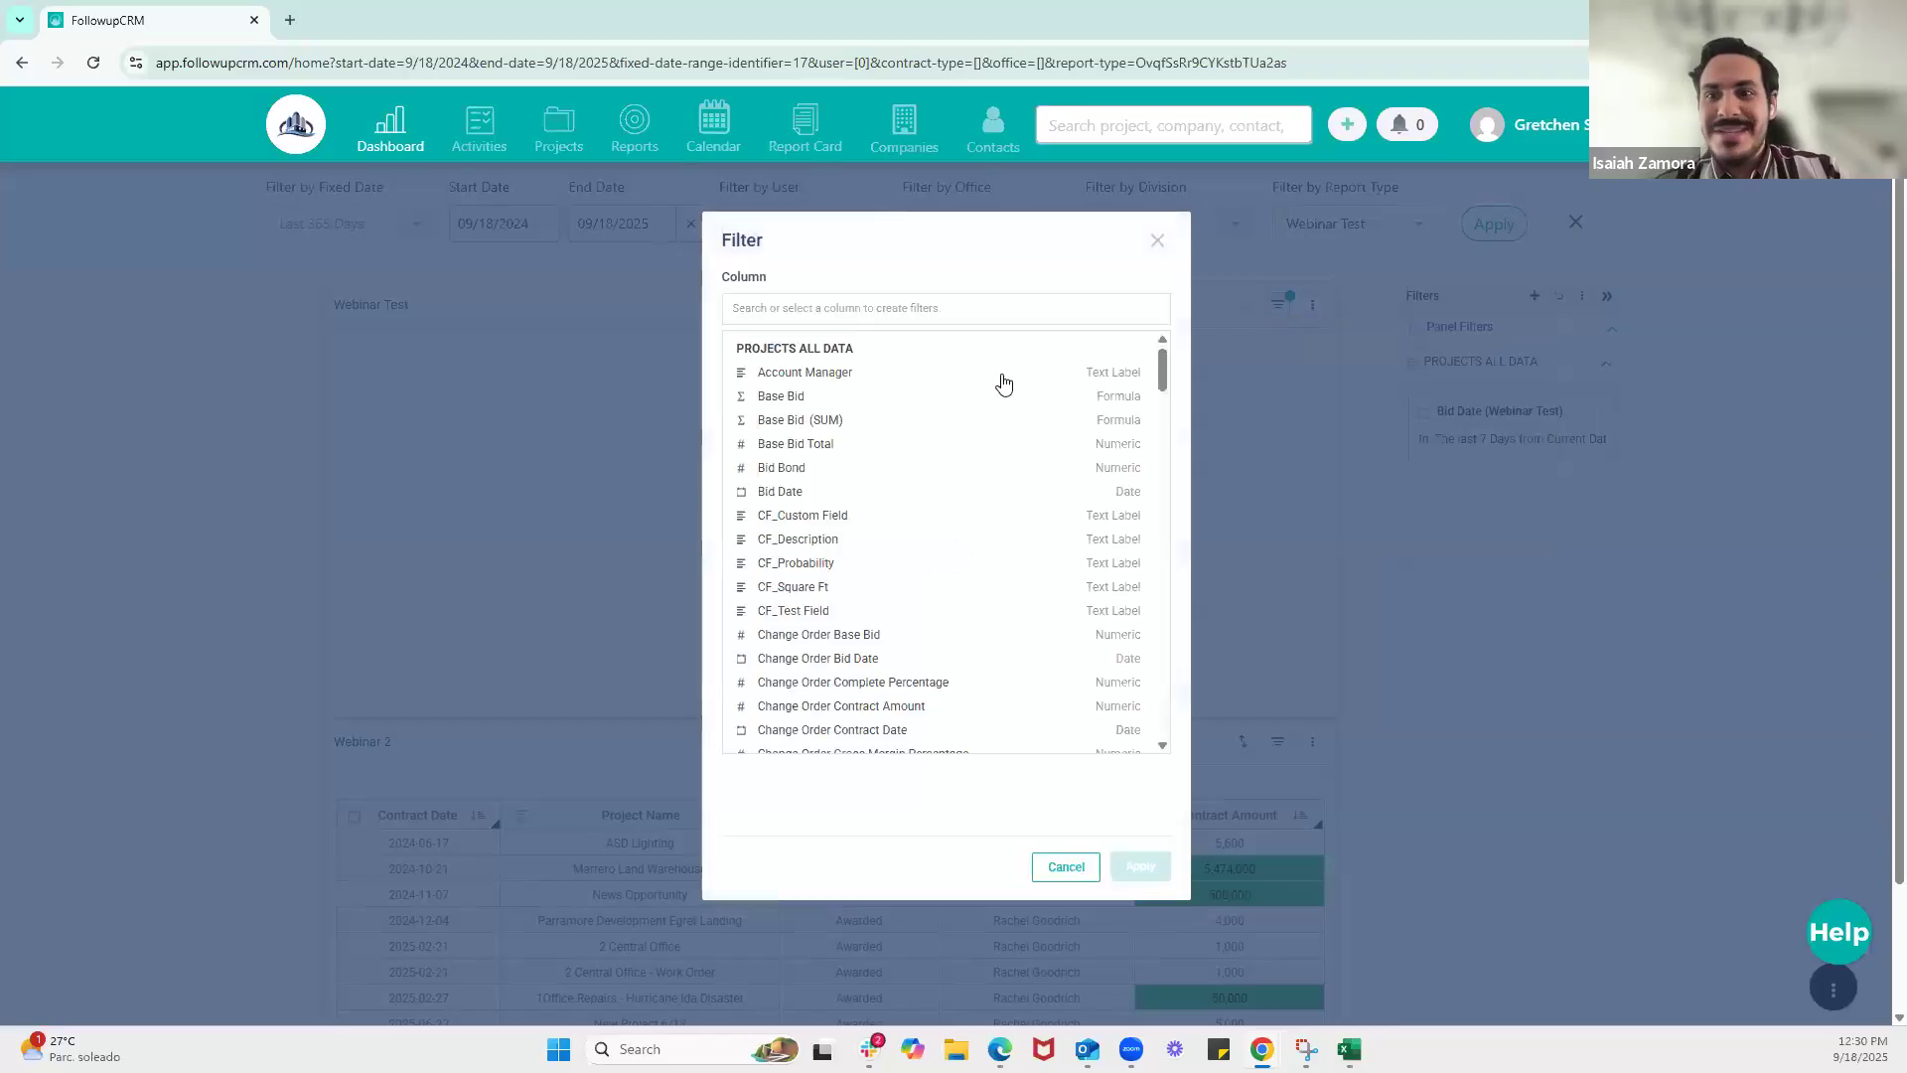
left_click(782, 397)
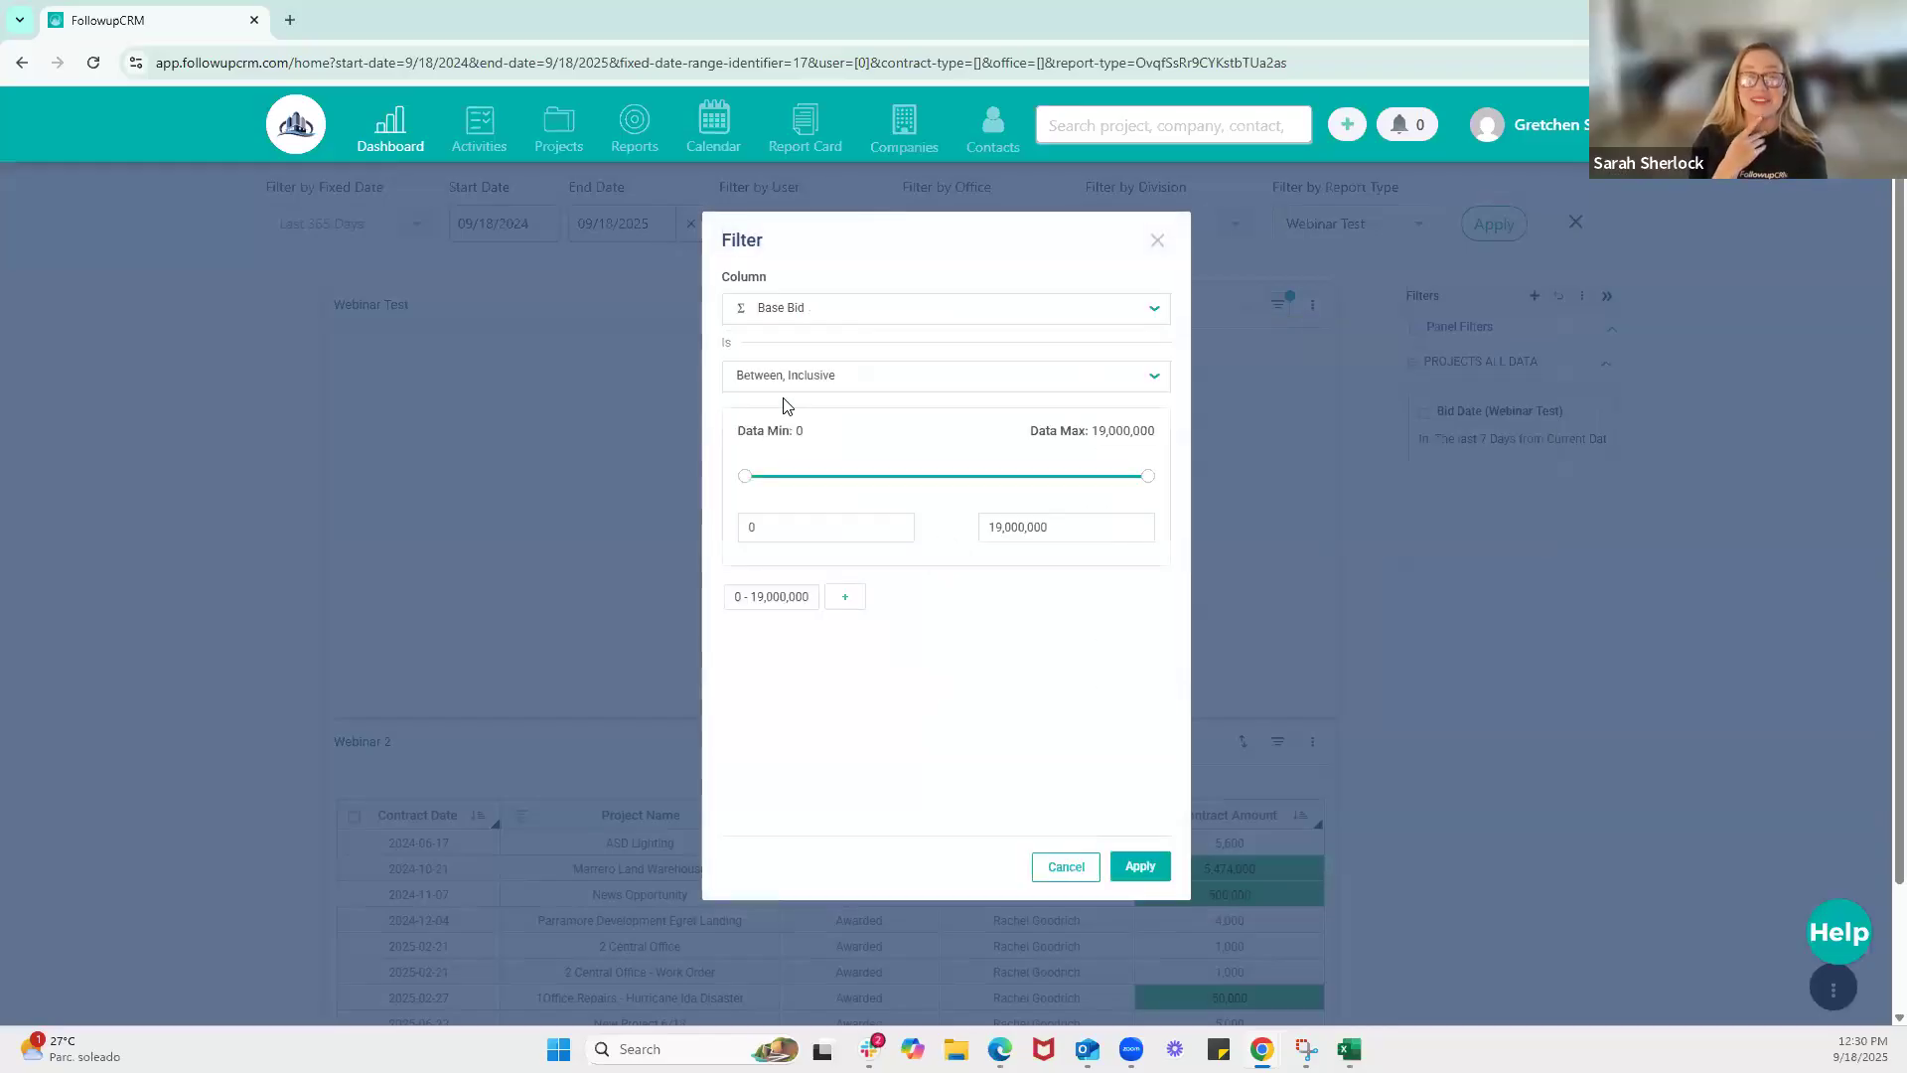
left_click(830, 375)
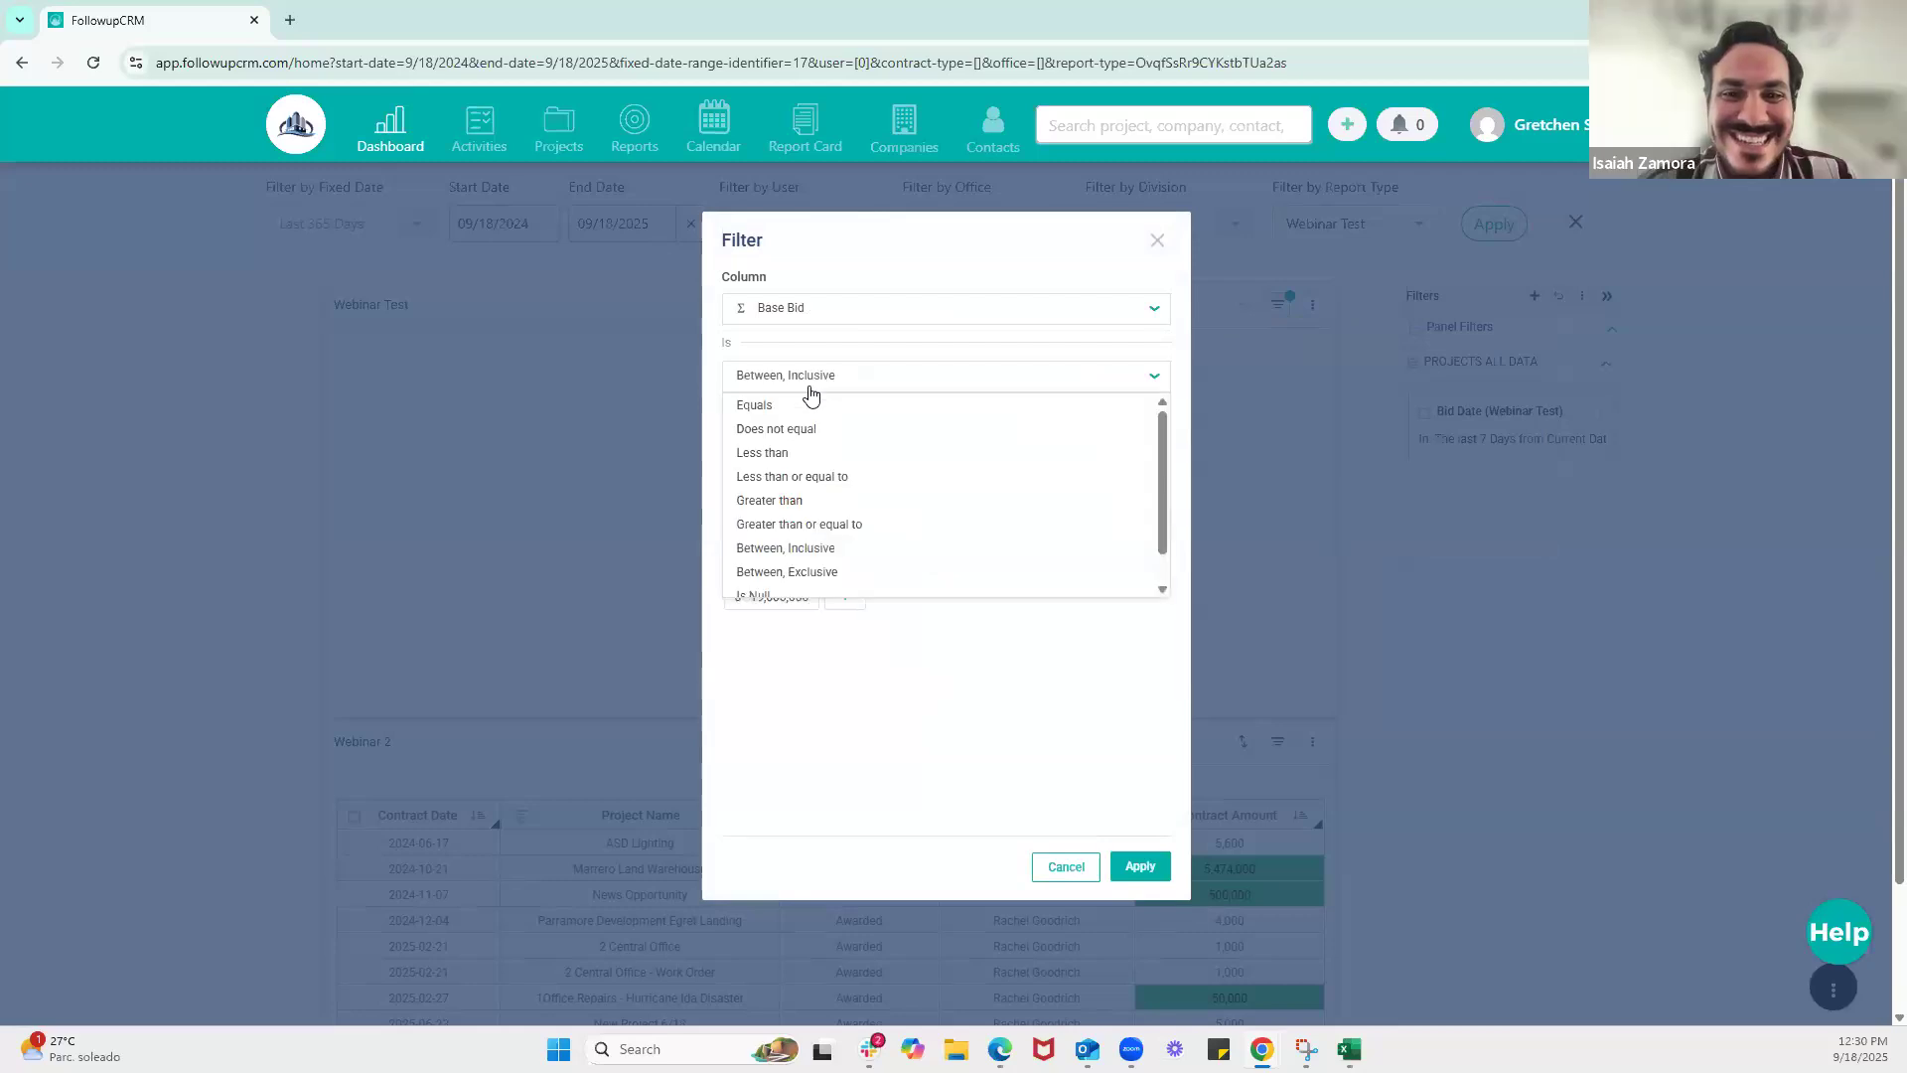
left_click(960, 343)
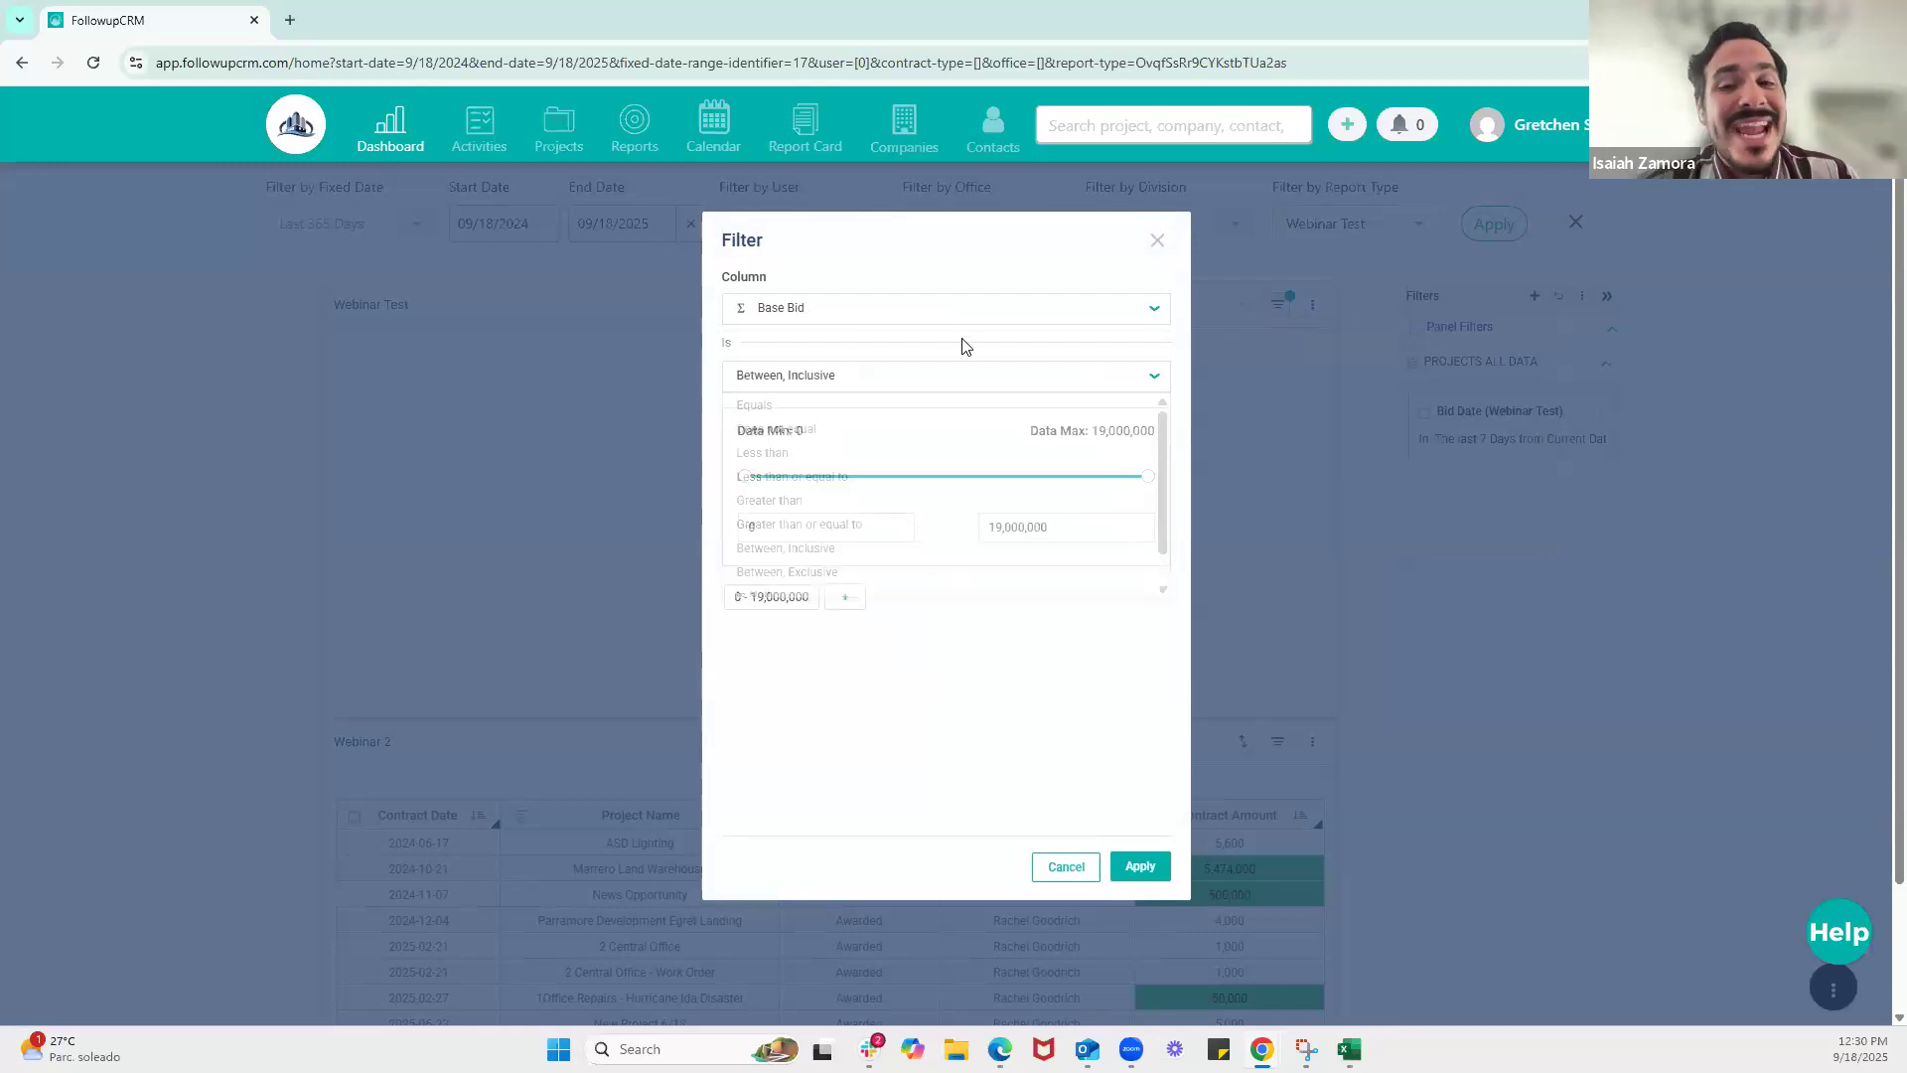
left_click(1057, 868)
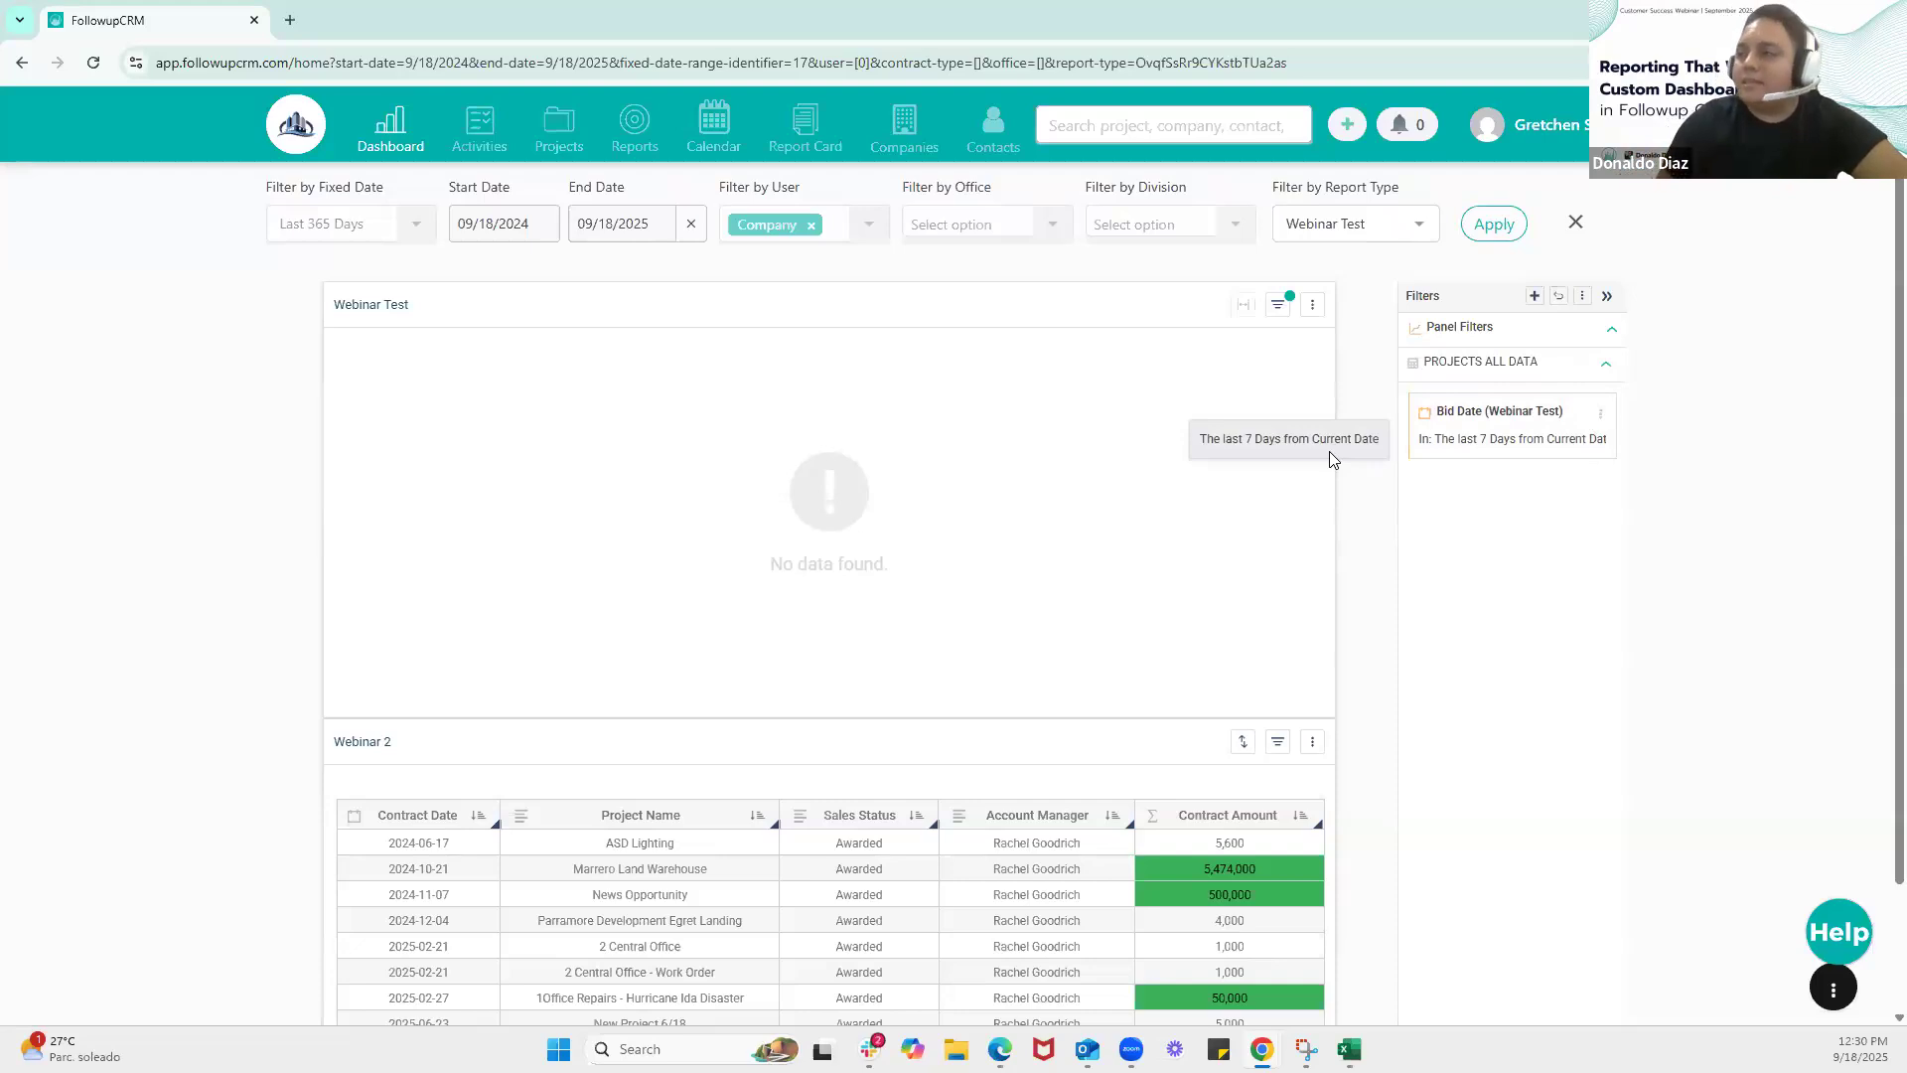
Try to download the Webinar Test chart as a PDF
left_click(1314, 309)
mouse_move(1331, 336)
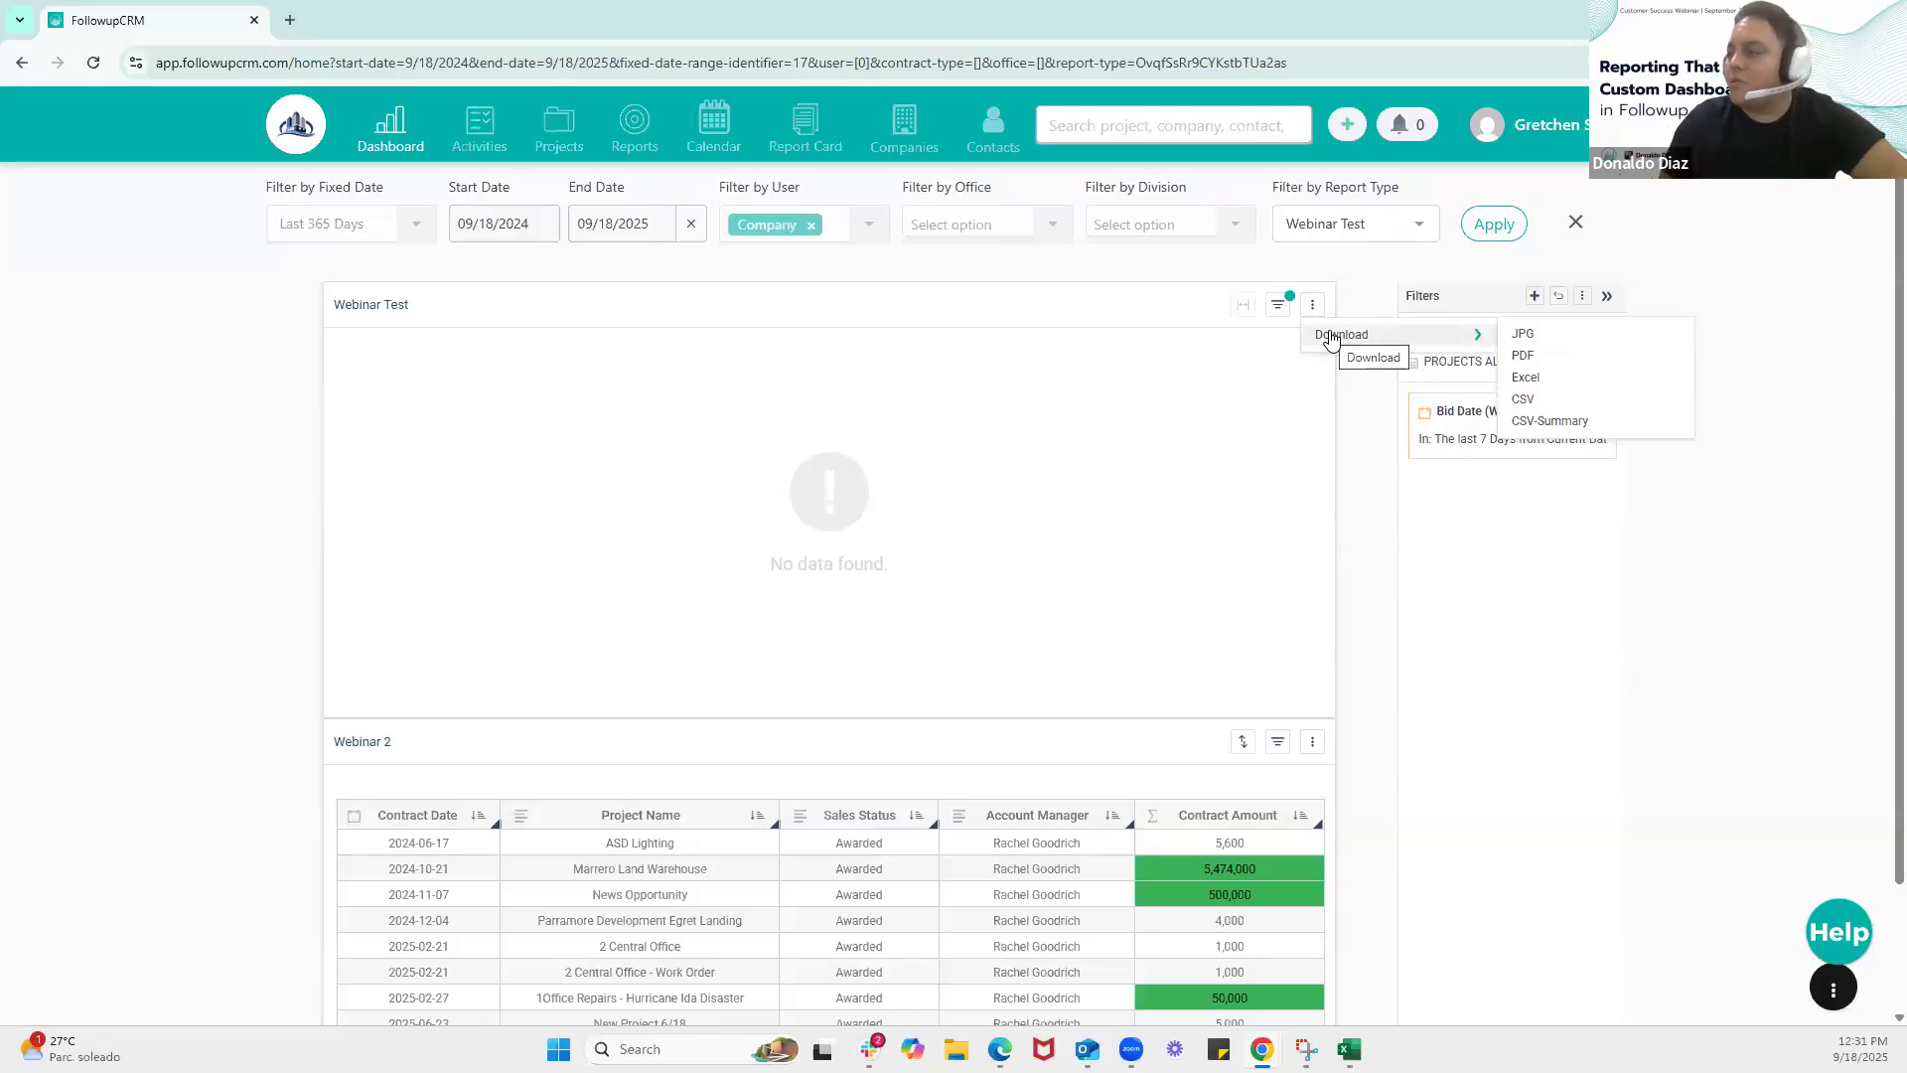
left_click(1542, 360)
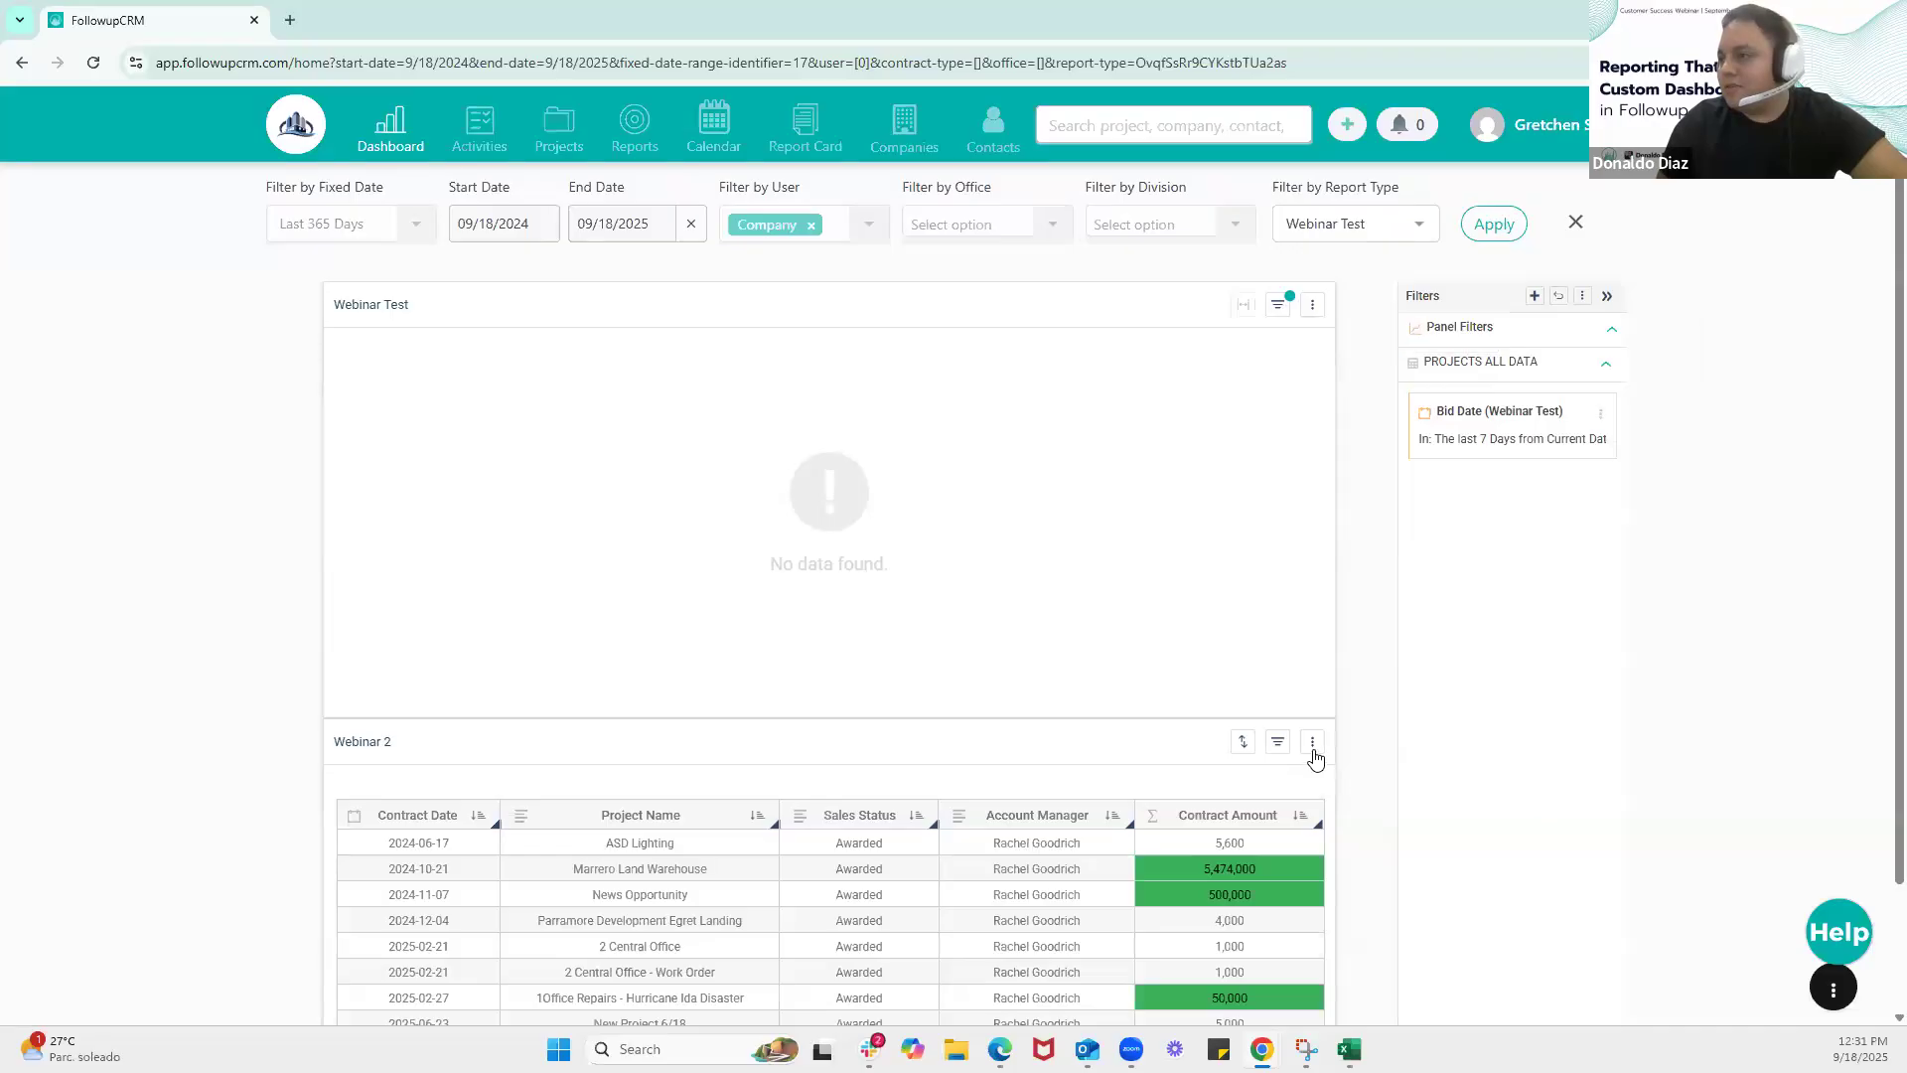
Set up a scheduled PDF export of the Webinar 2 table for 09/19/2025 at 09:00 pm
left_click(1312, 743)
mouse_move(1405, 777)
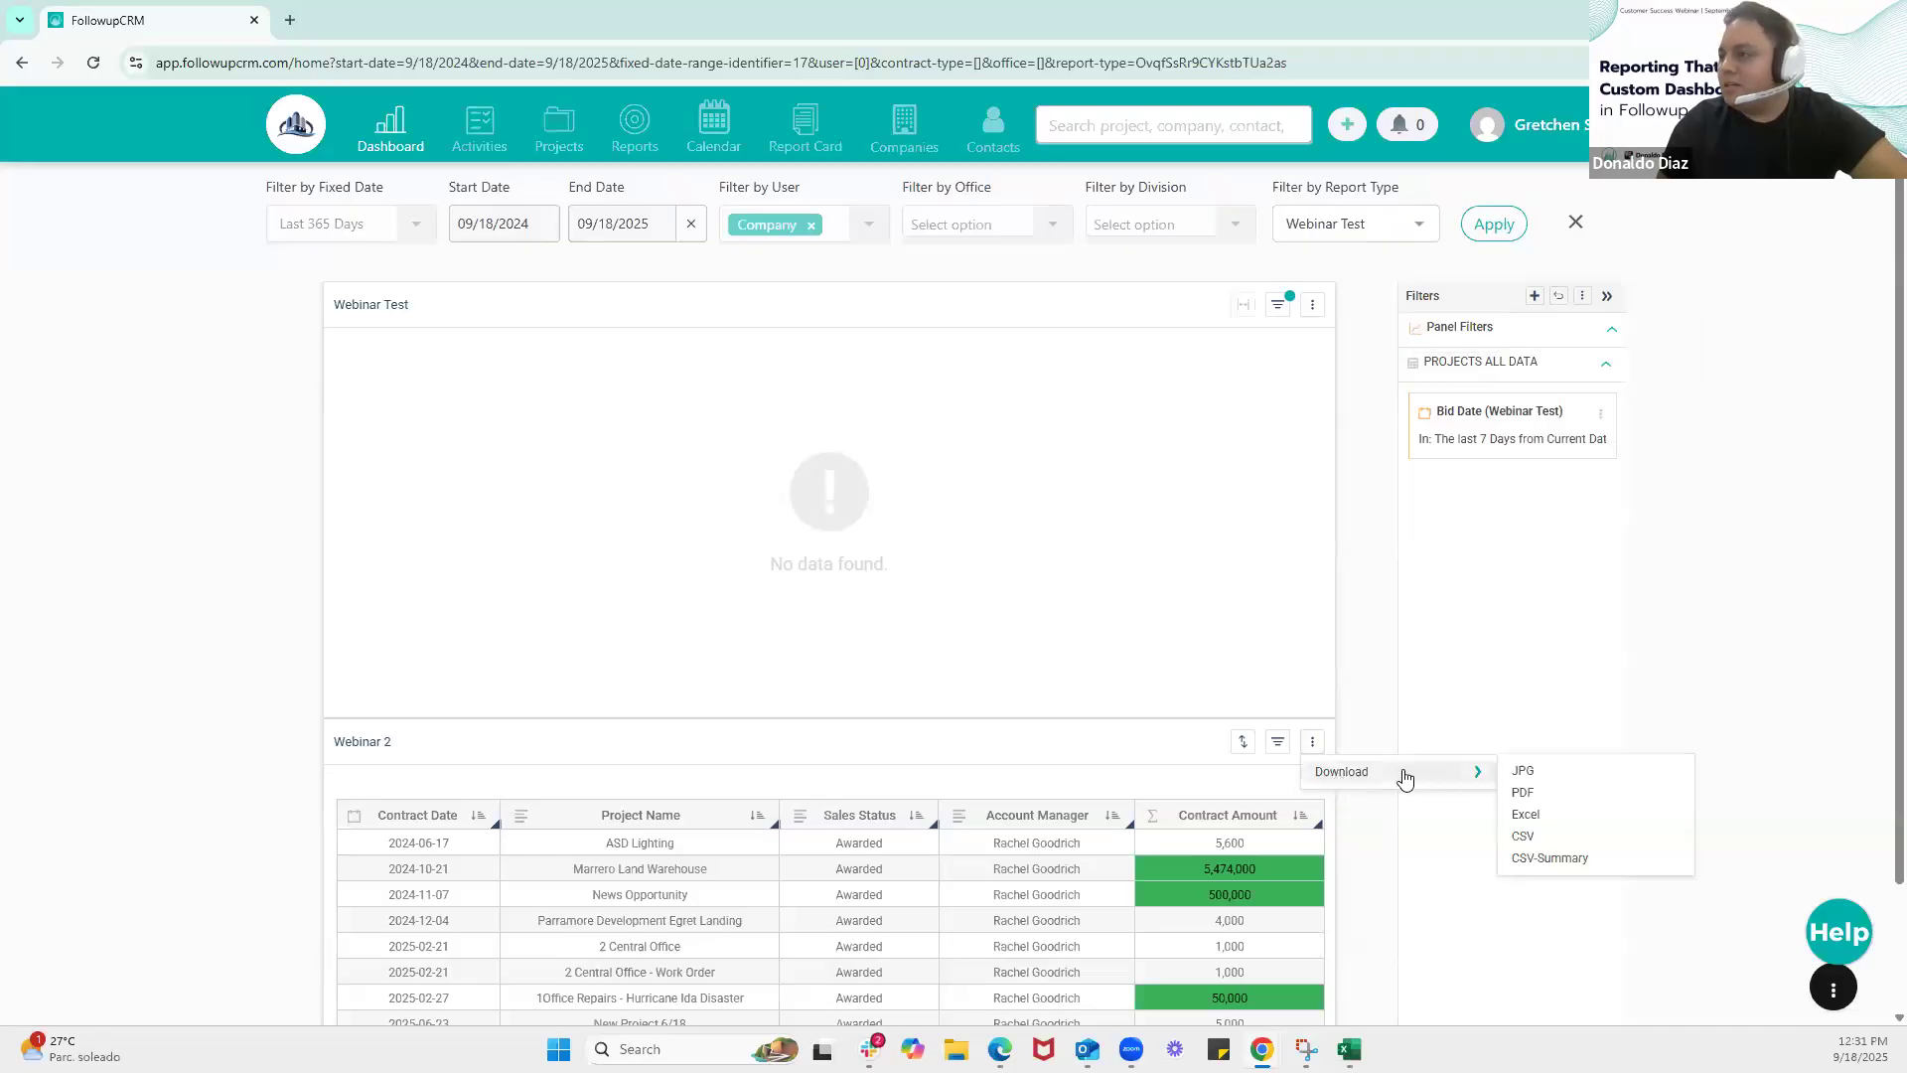
left_click(1530, 793)
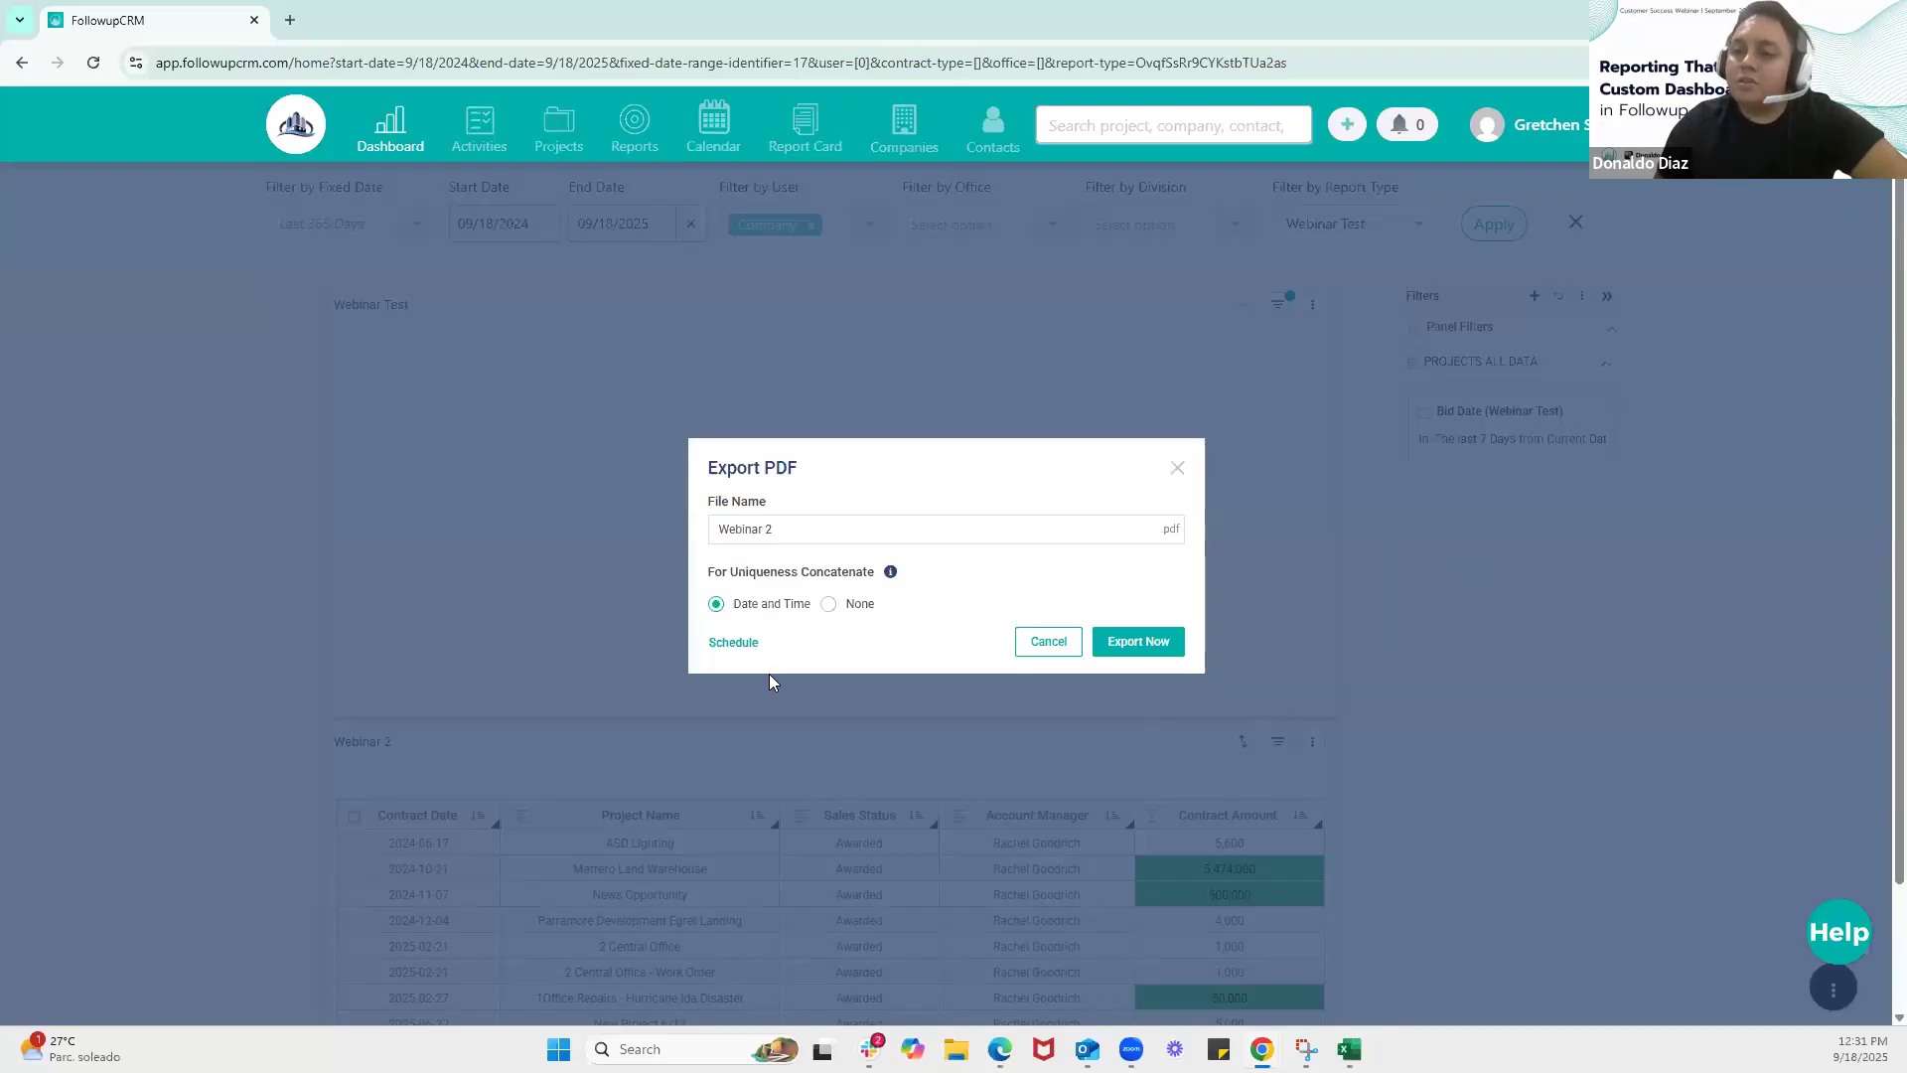
left_click(739, 644)
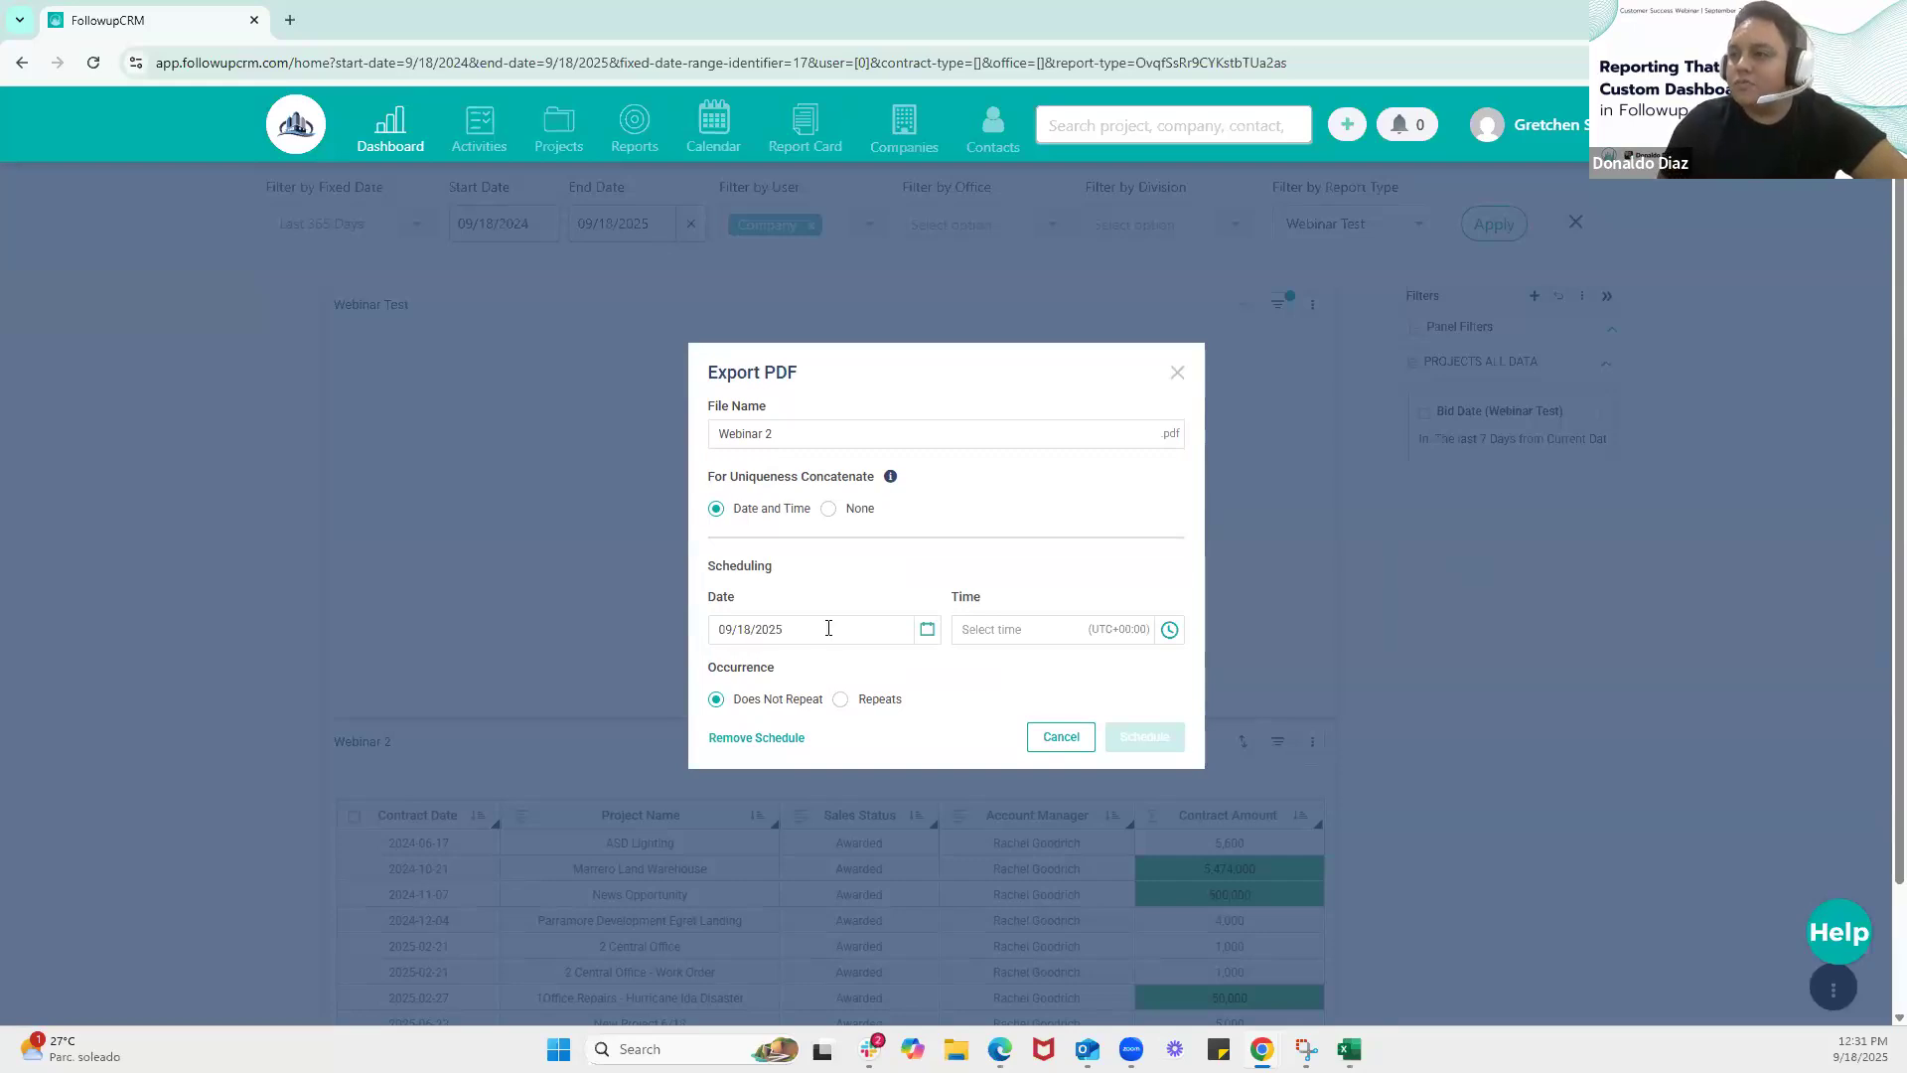
left_click(926, 629)
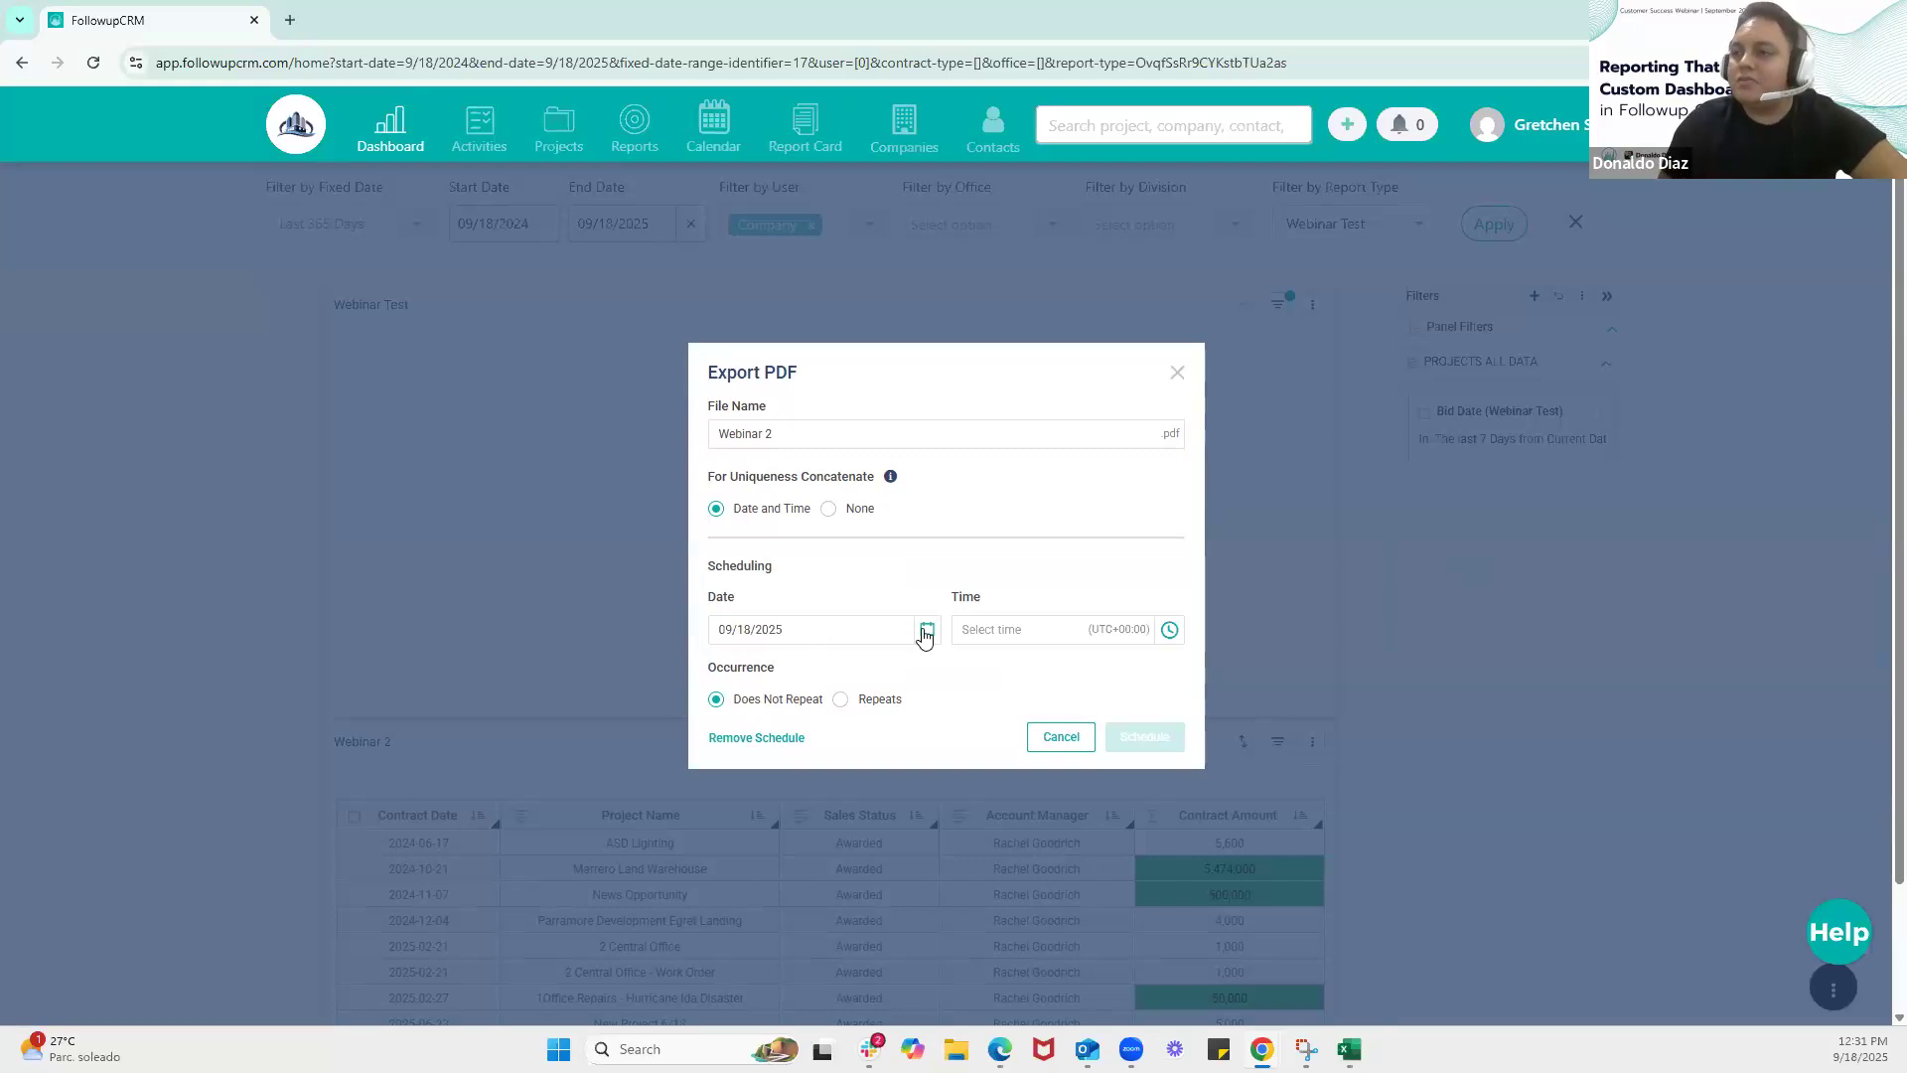
left_click(859, 781)
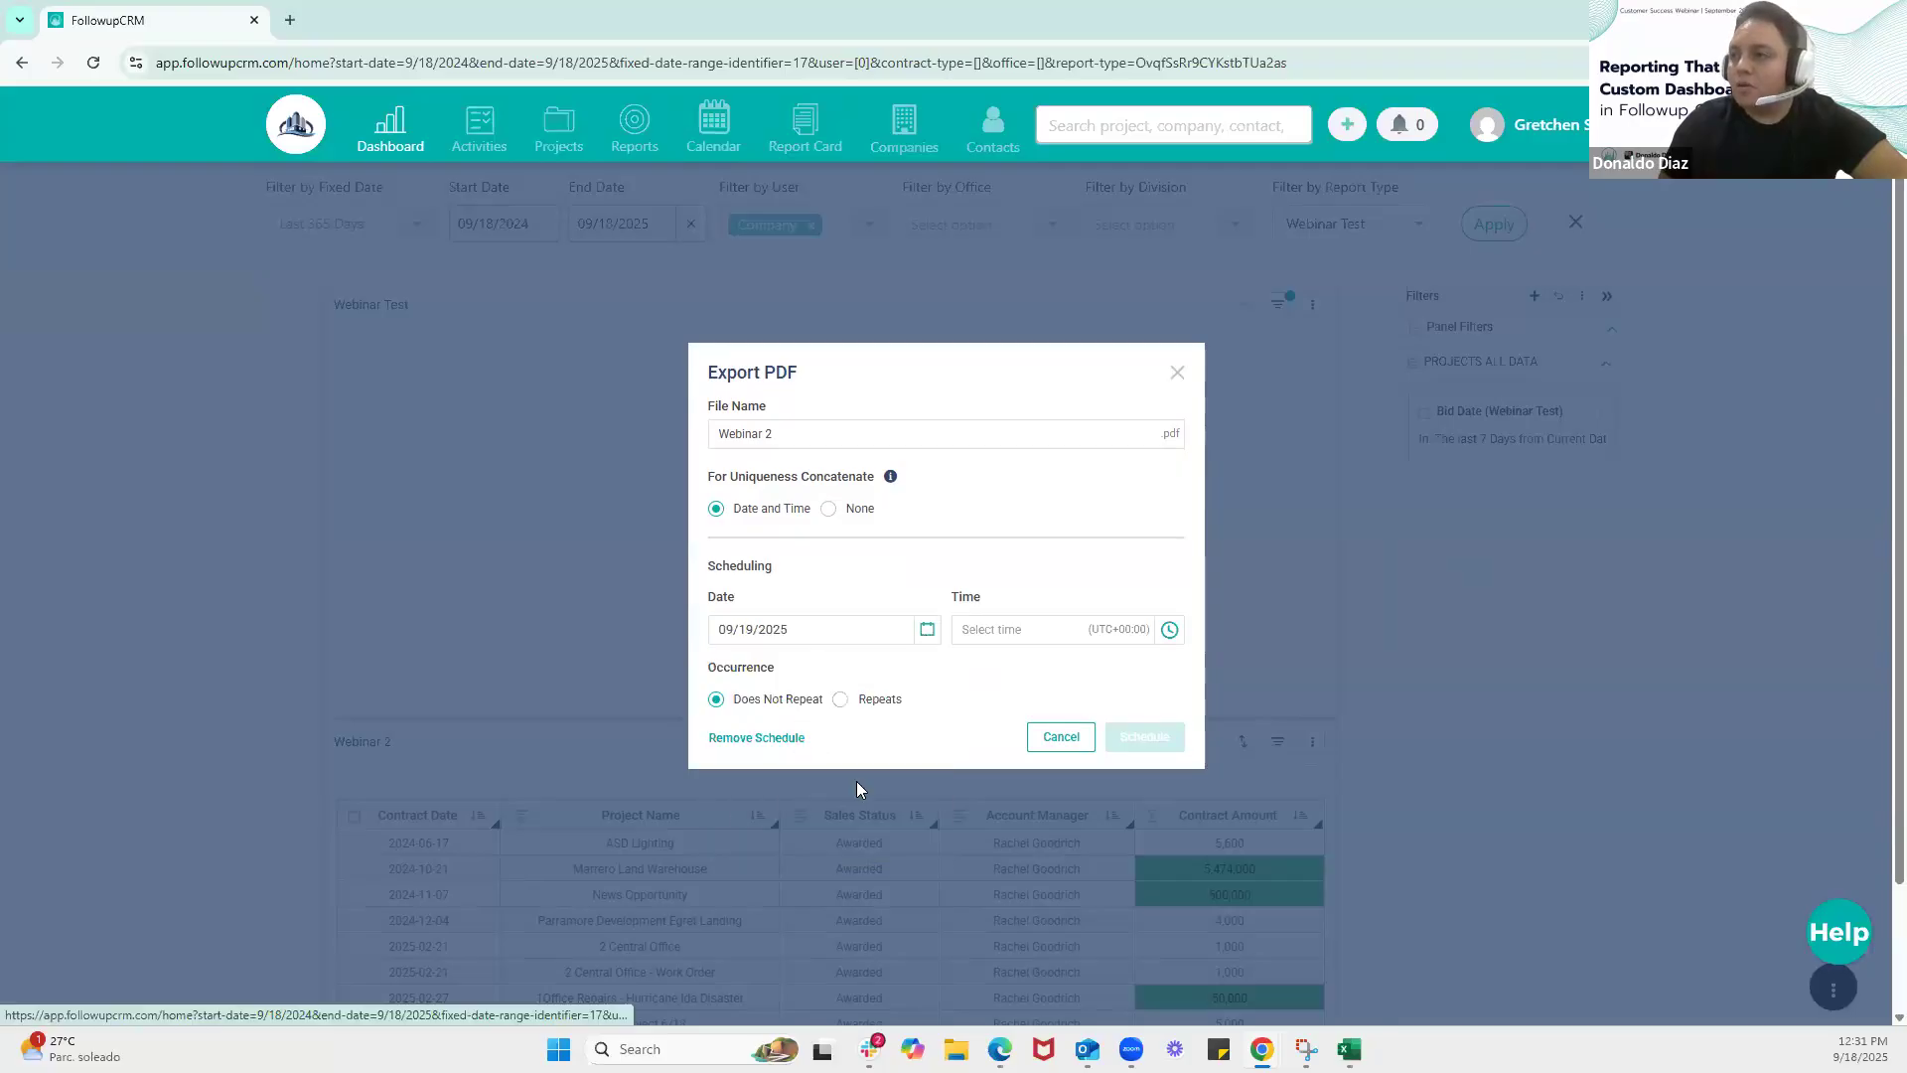
left_click(996, 635)
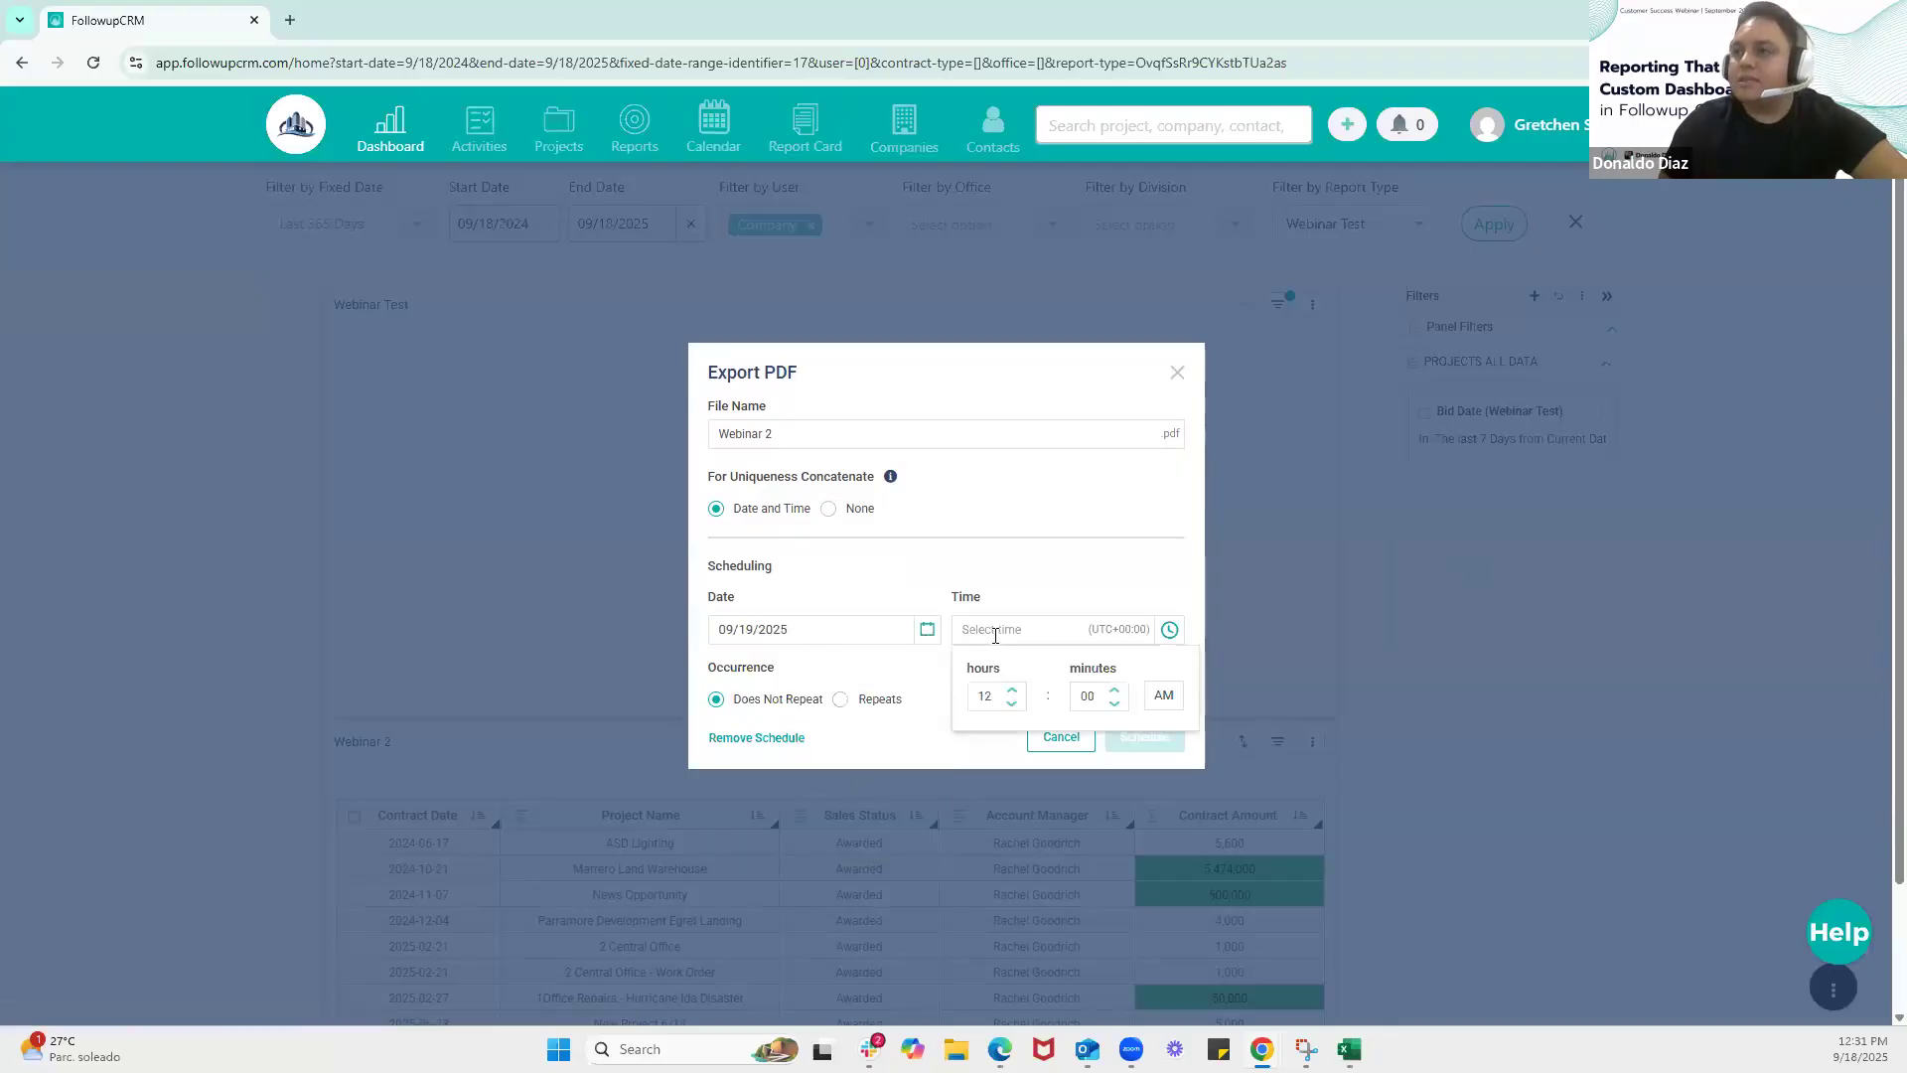
left_click(1012, 704)
left_click(1012, 704)
left_click(1012, 704)
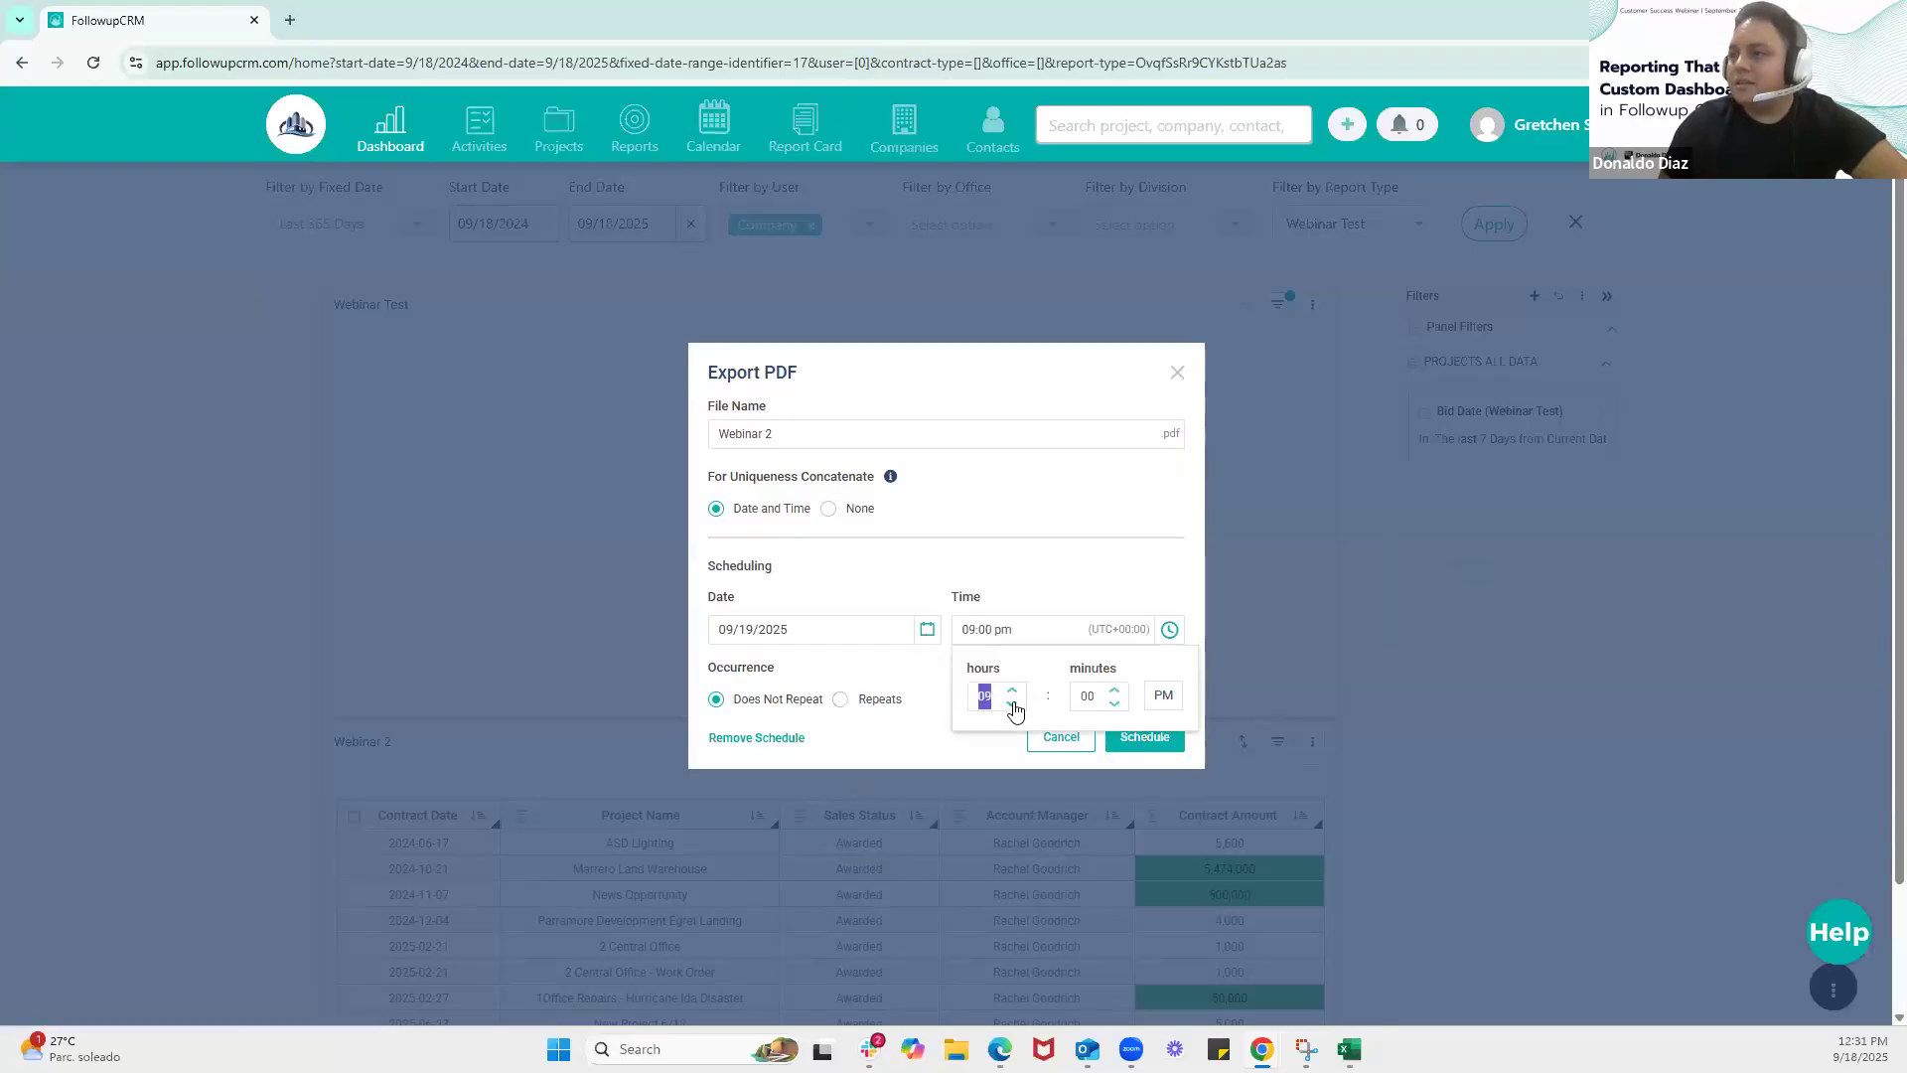
left_click(1098, 571)
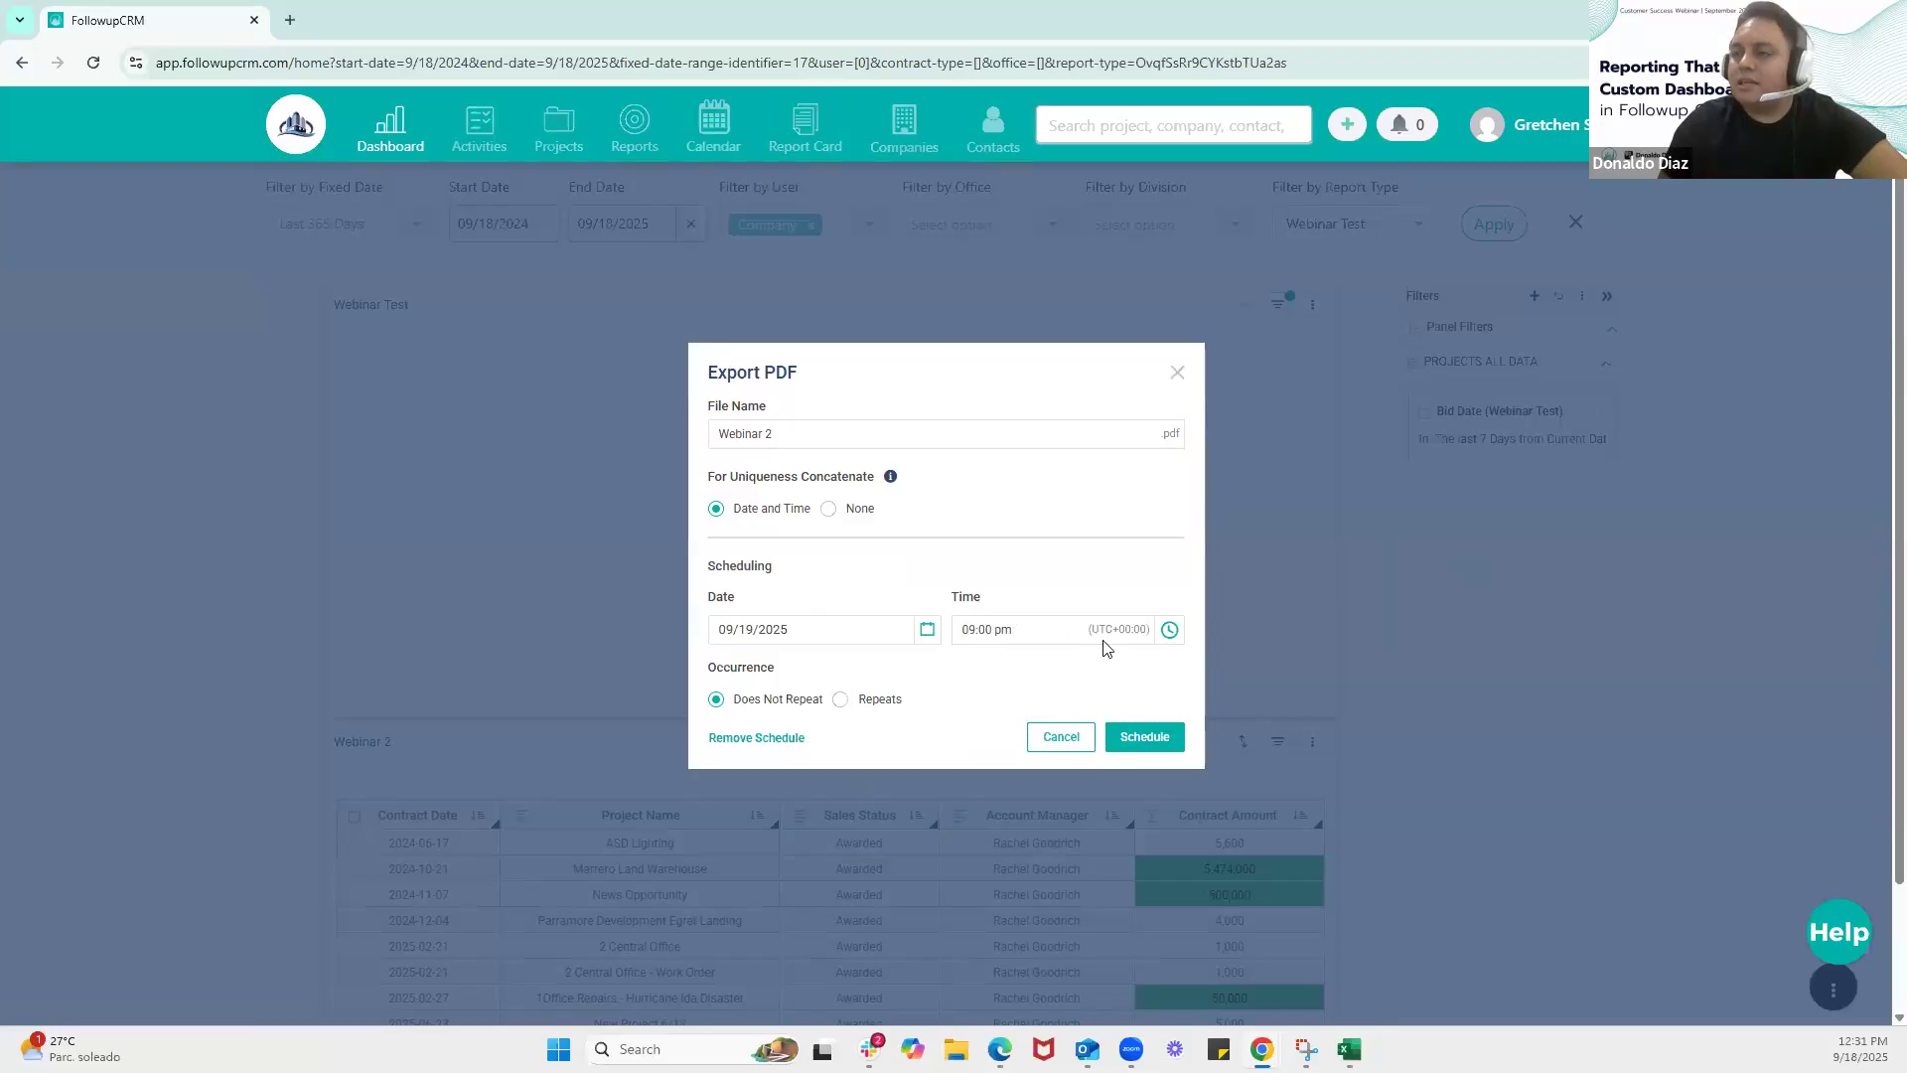
Set the Webinar 2 export to repeat every 7 days, and close the export settings without scheduling it
left_click(841, 700)
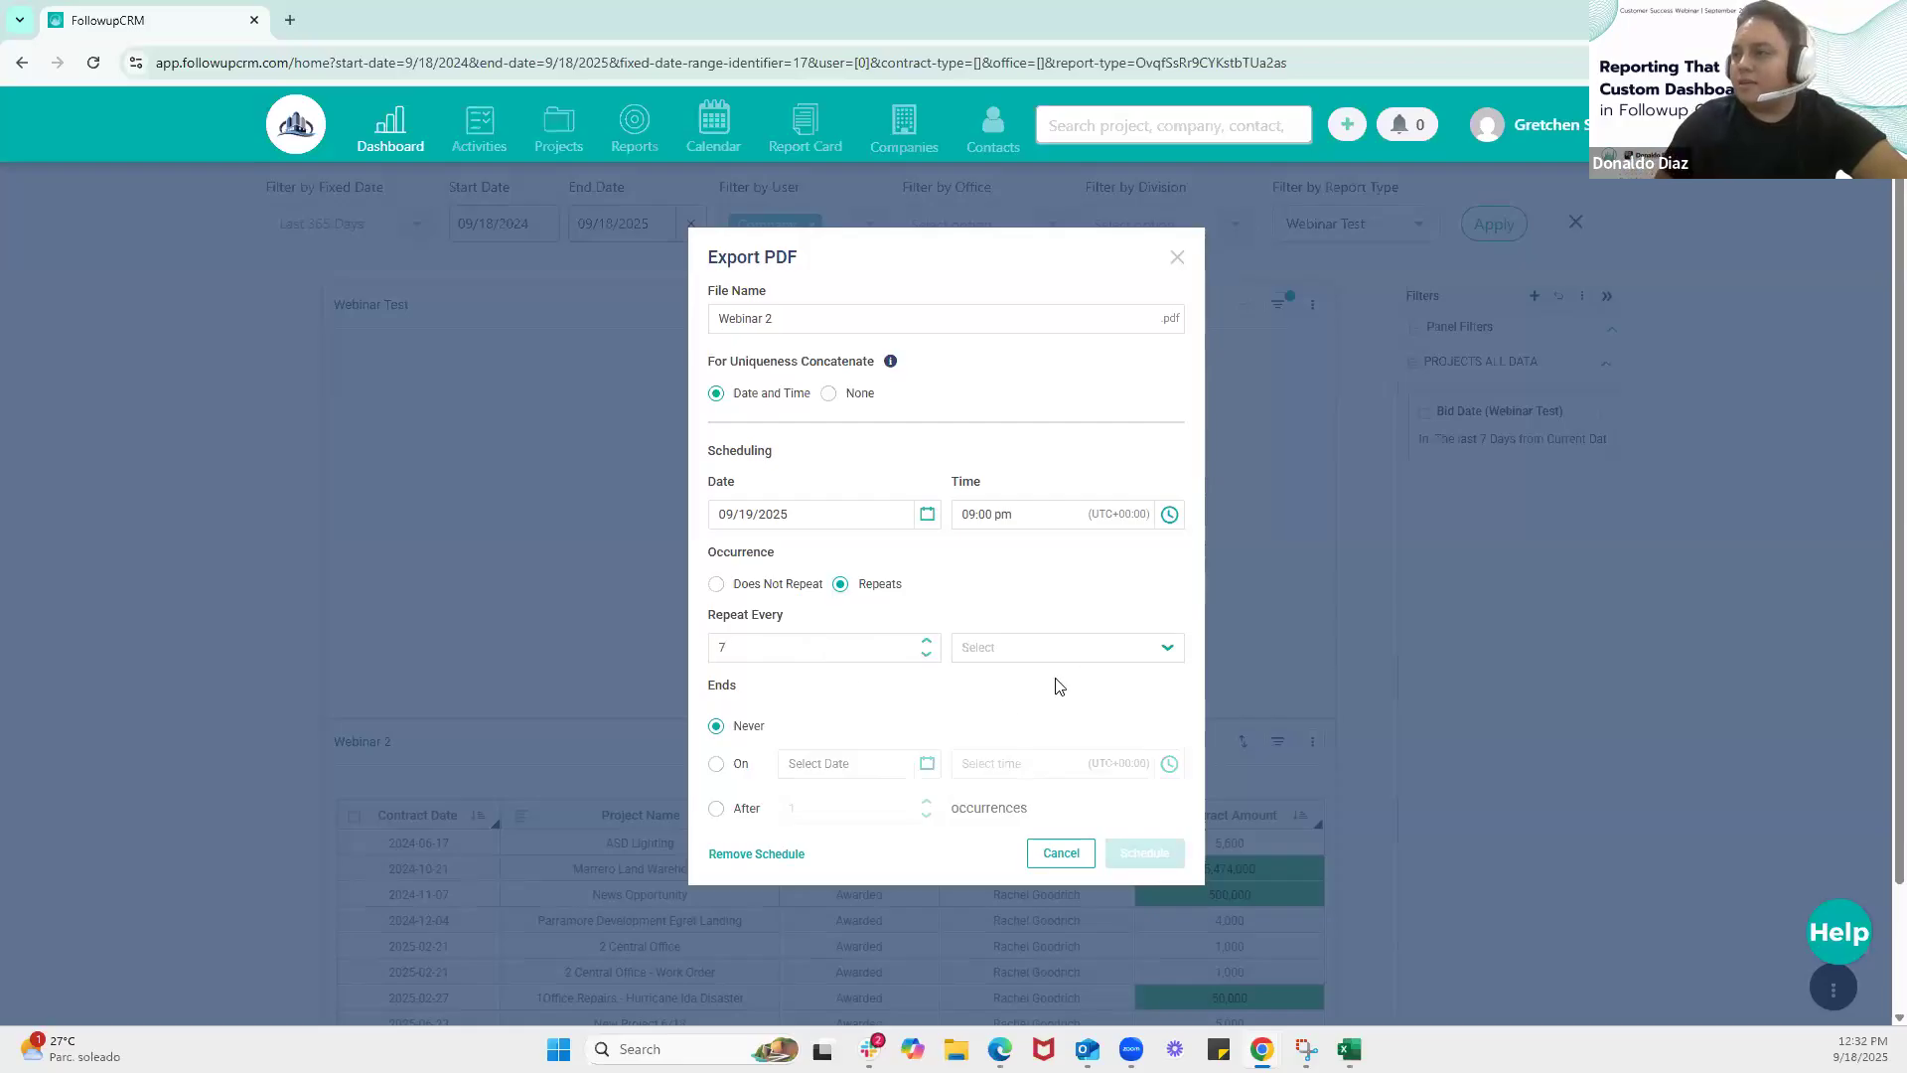
left_click(1027, 651)
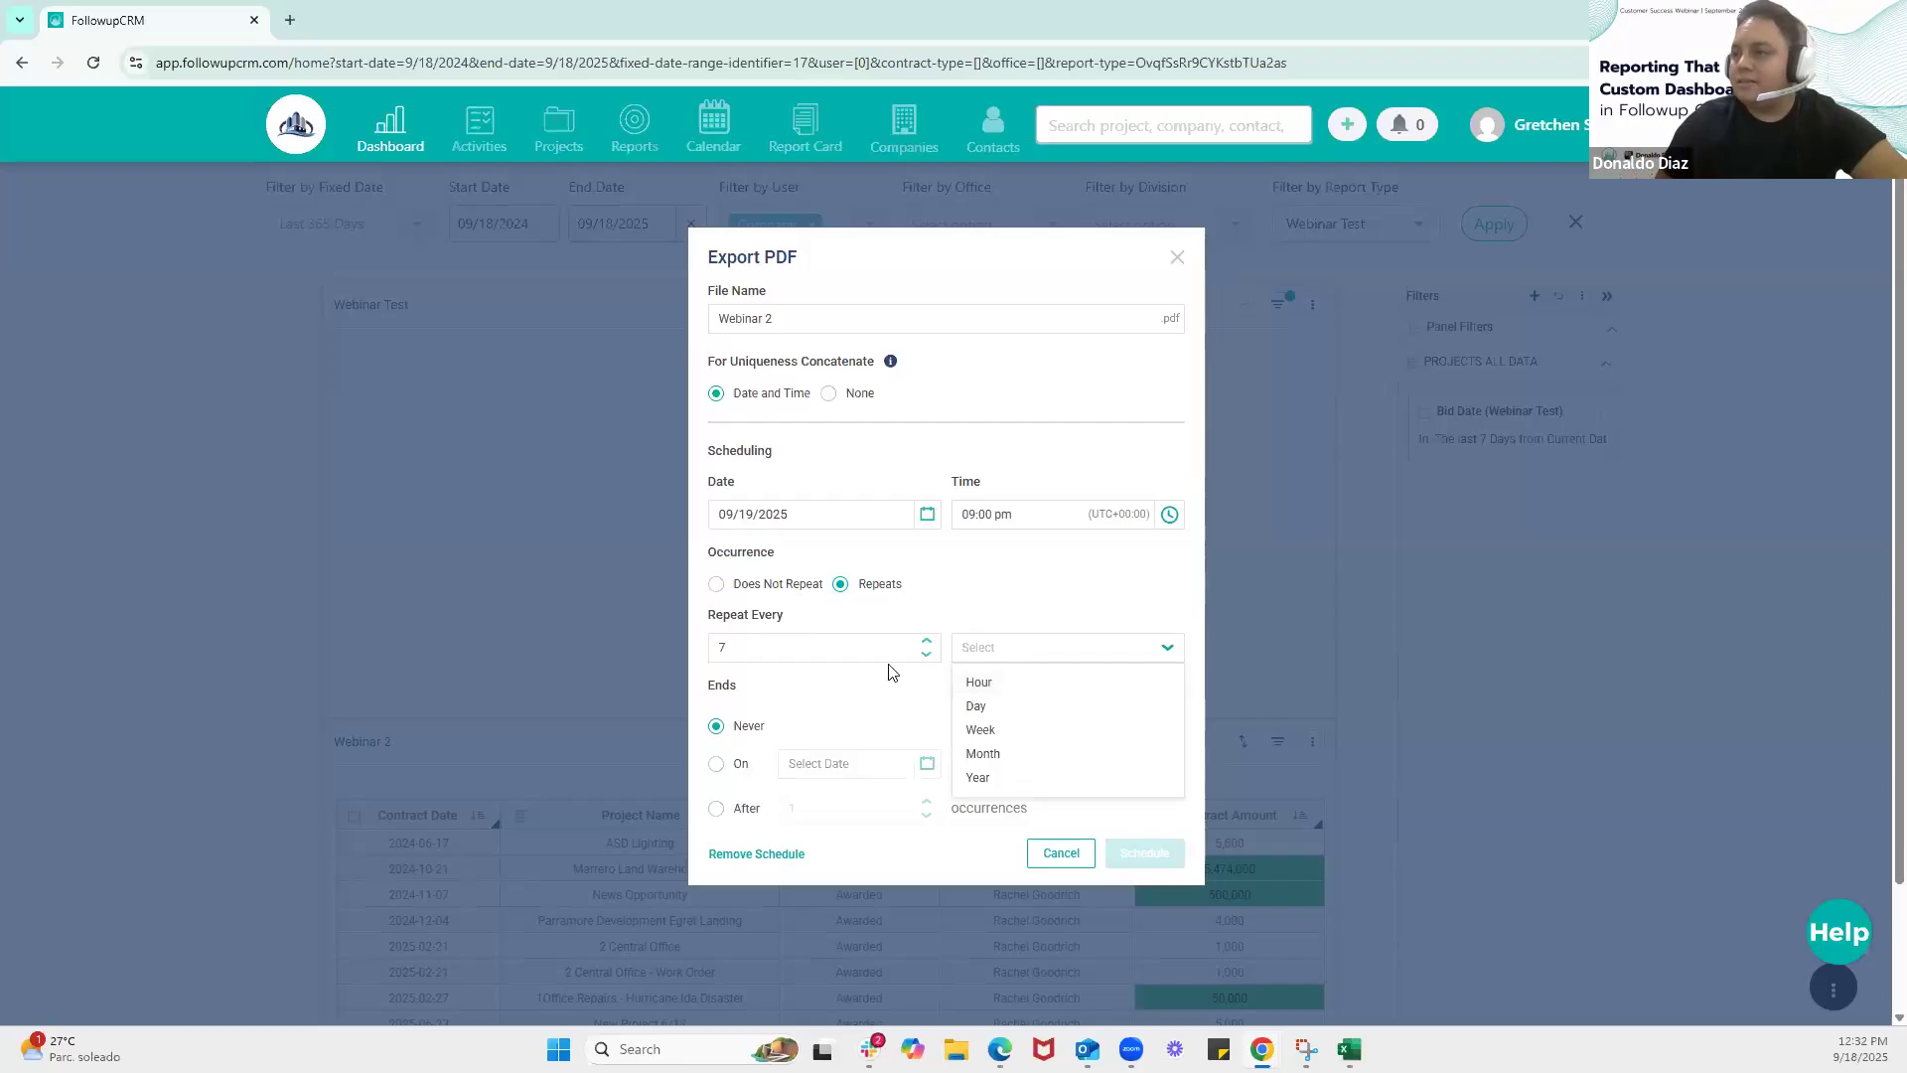
left_click(977, 706)
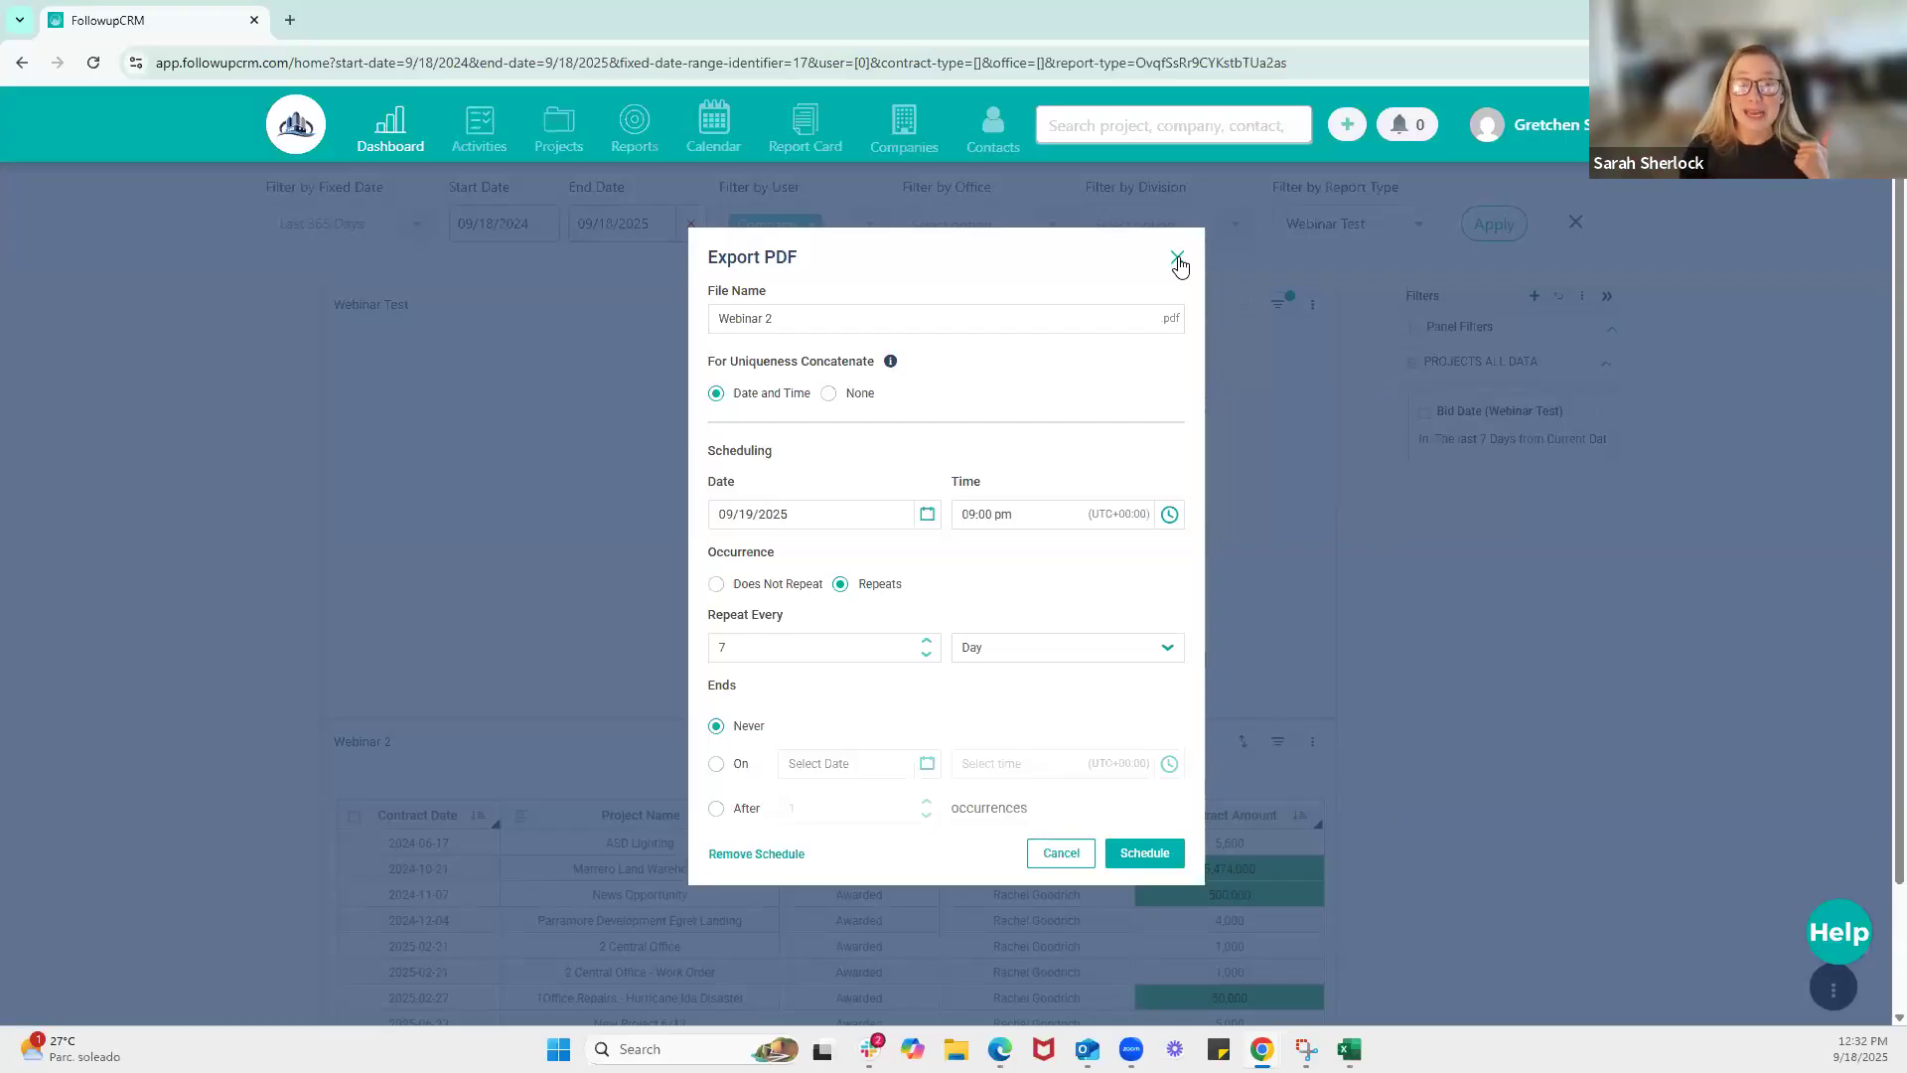
left_click(1178, 259)
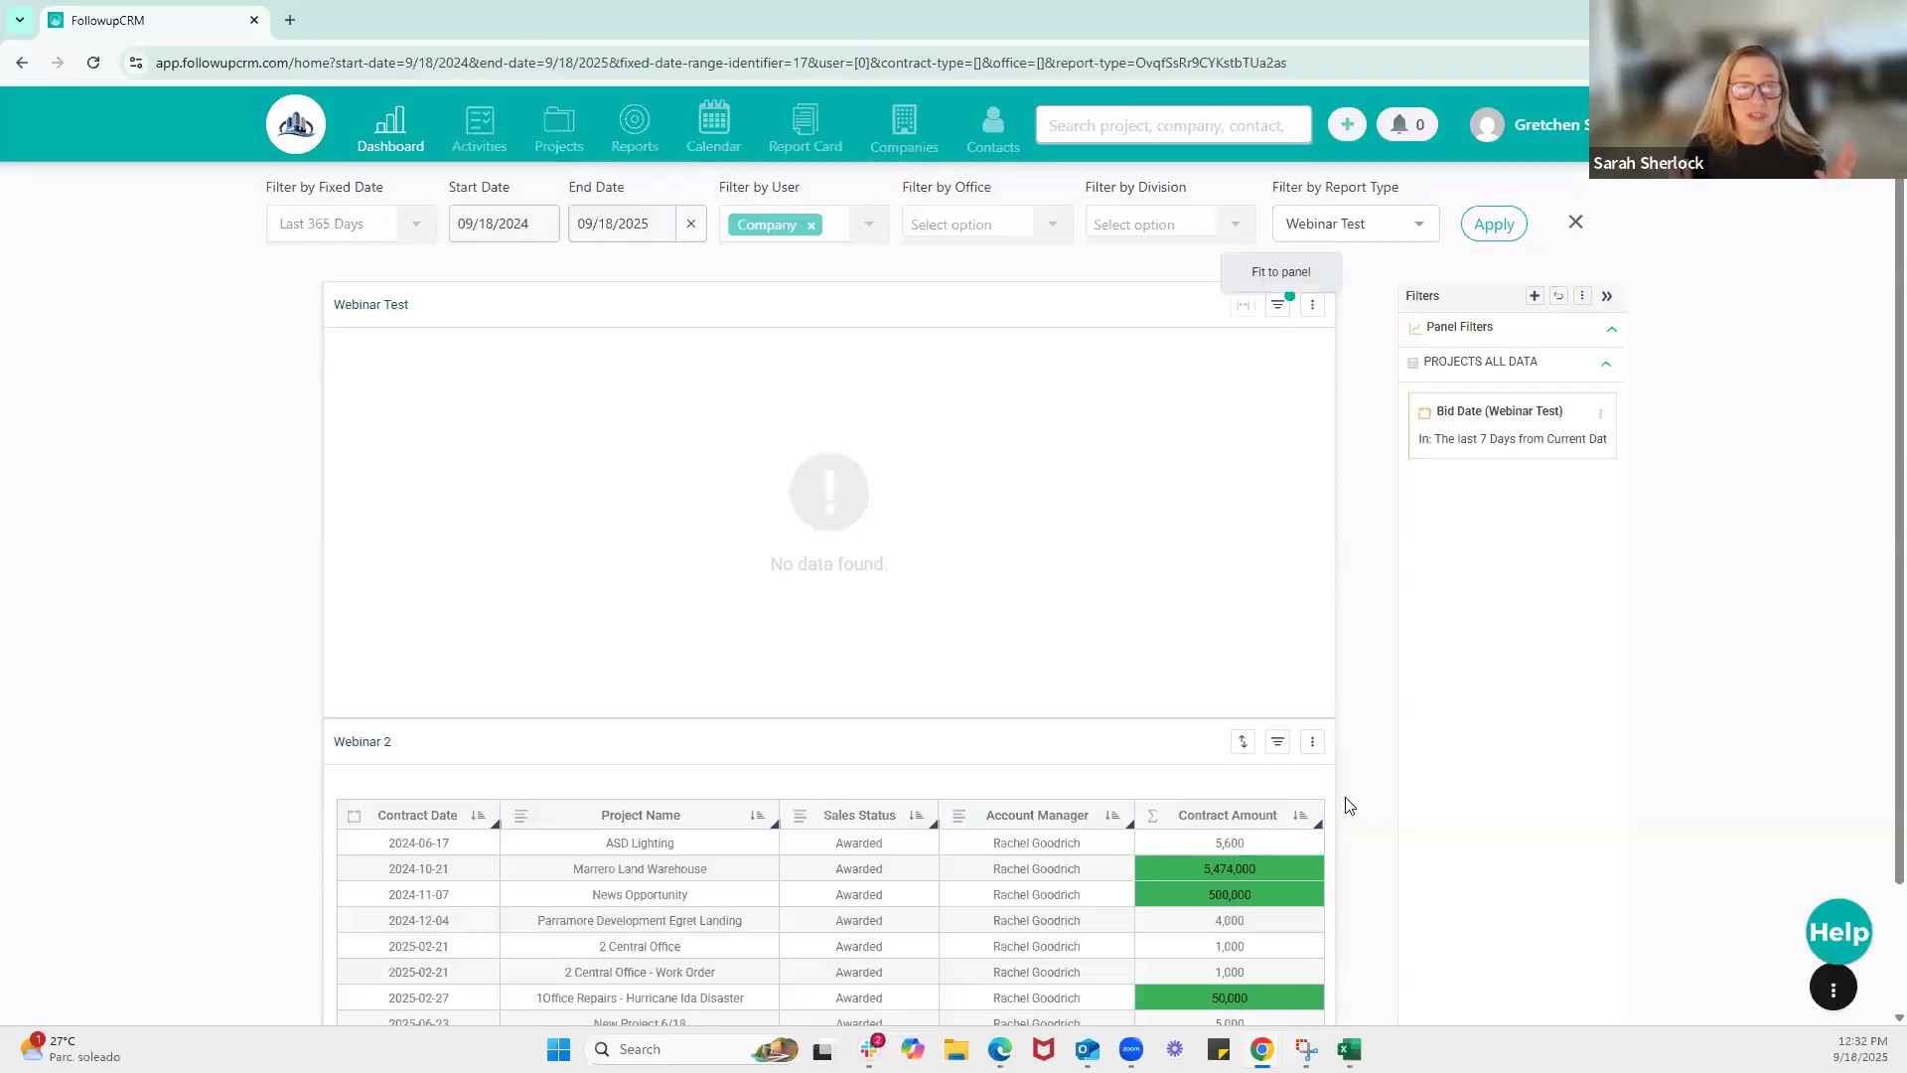
left_click(1312, 752)
mouse_move(1351, 780)
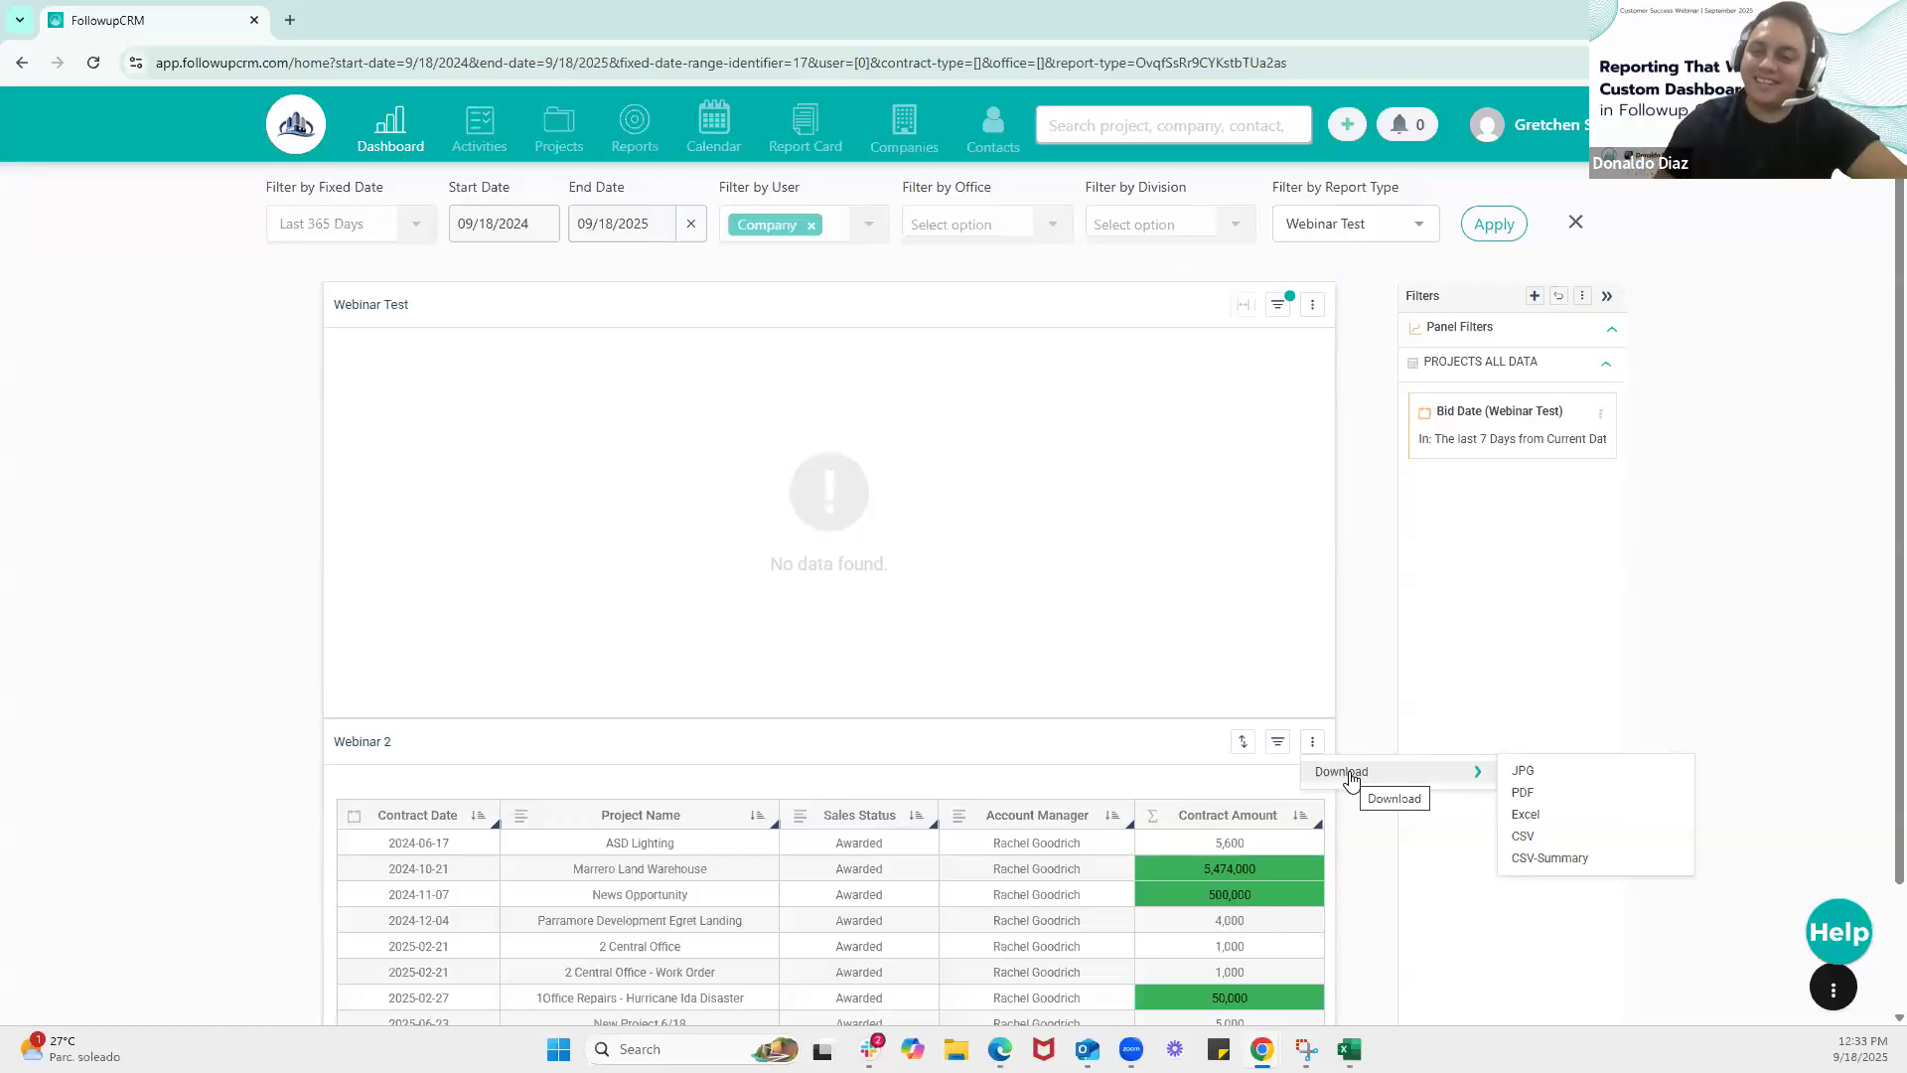
Look through the Customer Bid & Award Report and the Invoice Report among the custom reports
left_click(644, 135)
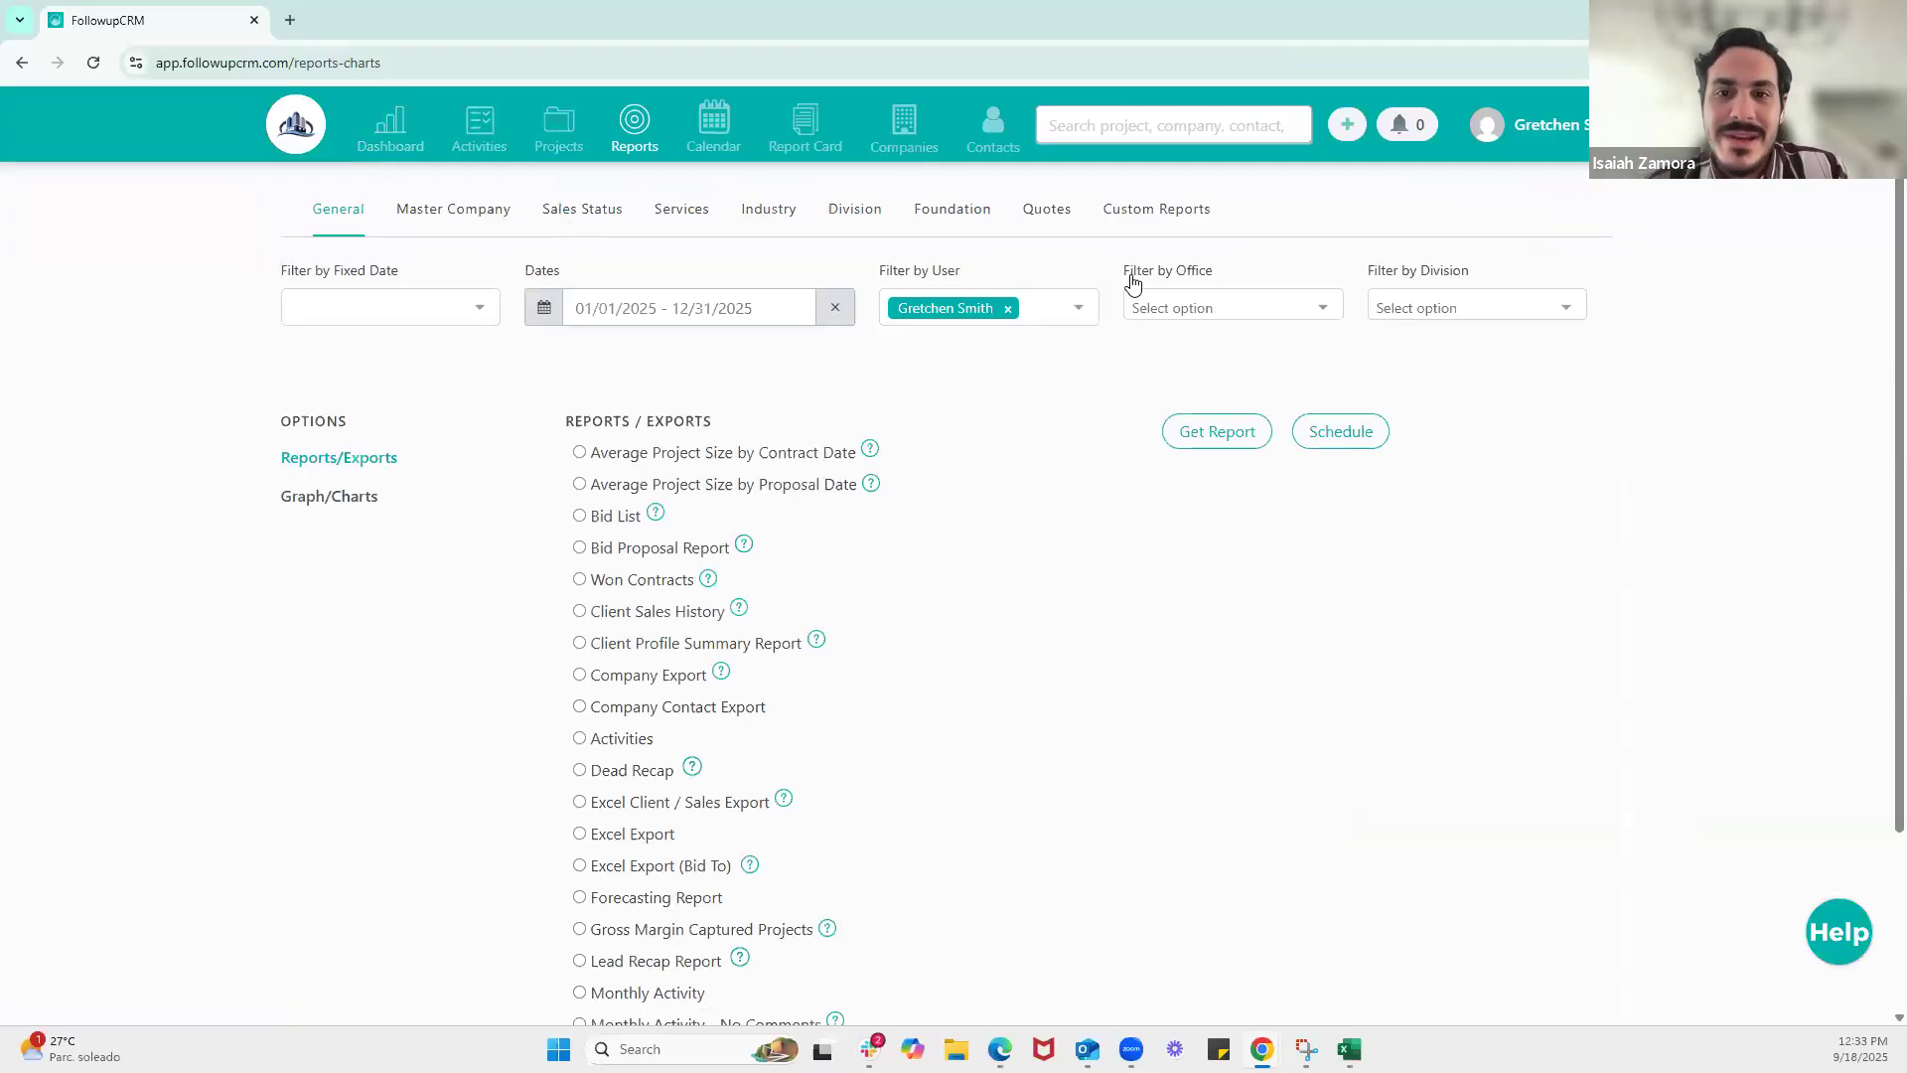
left_click(1161, 221)
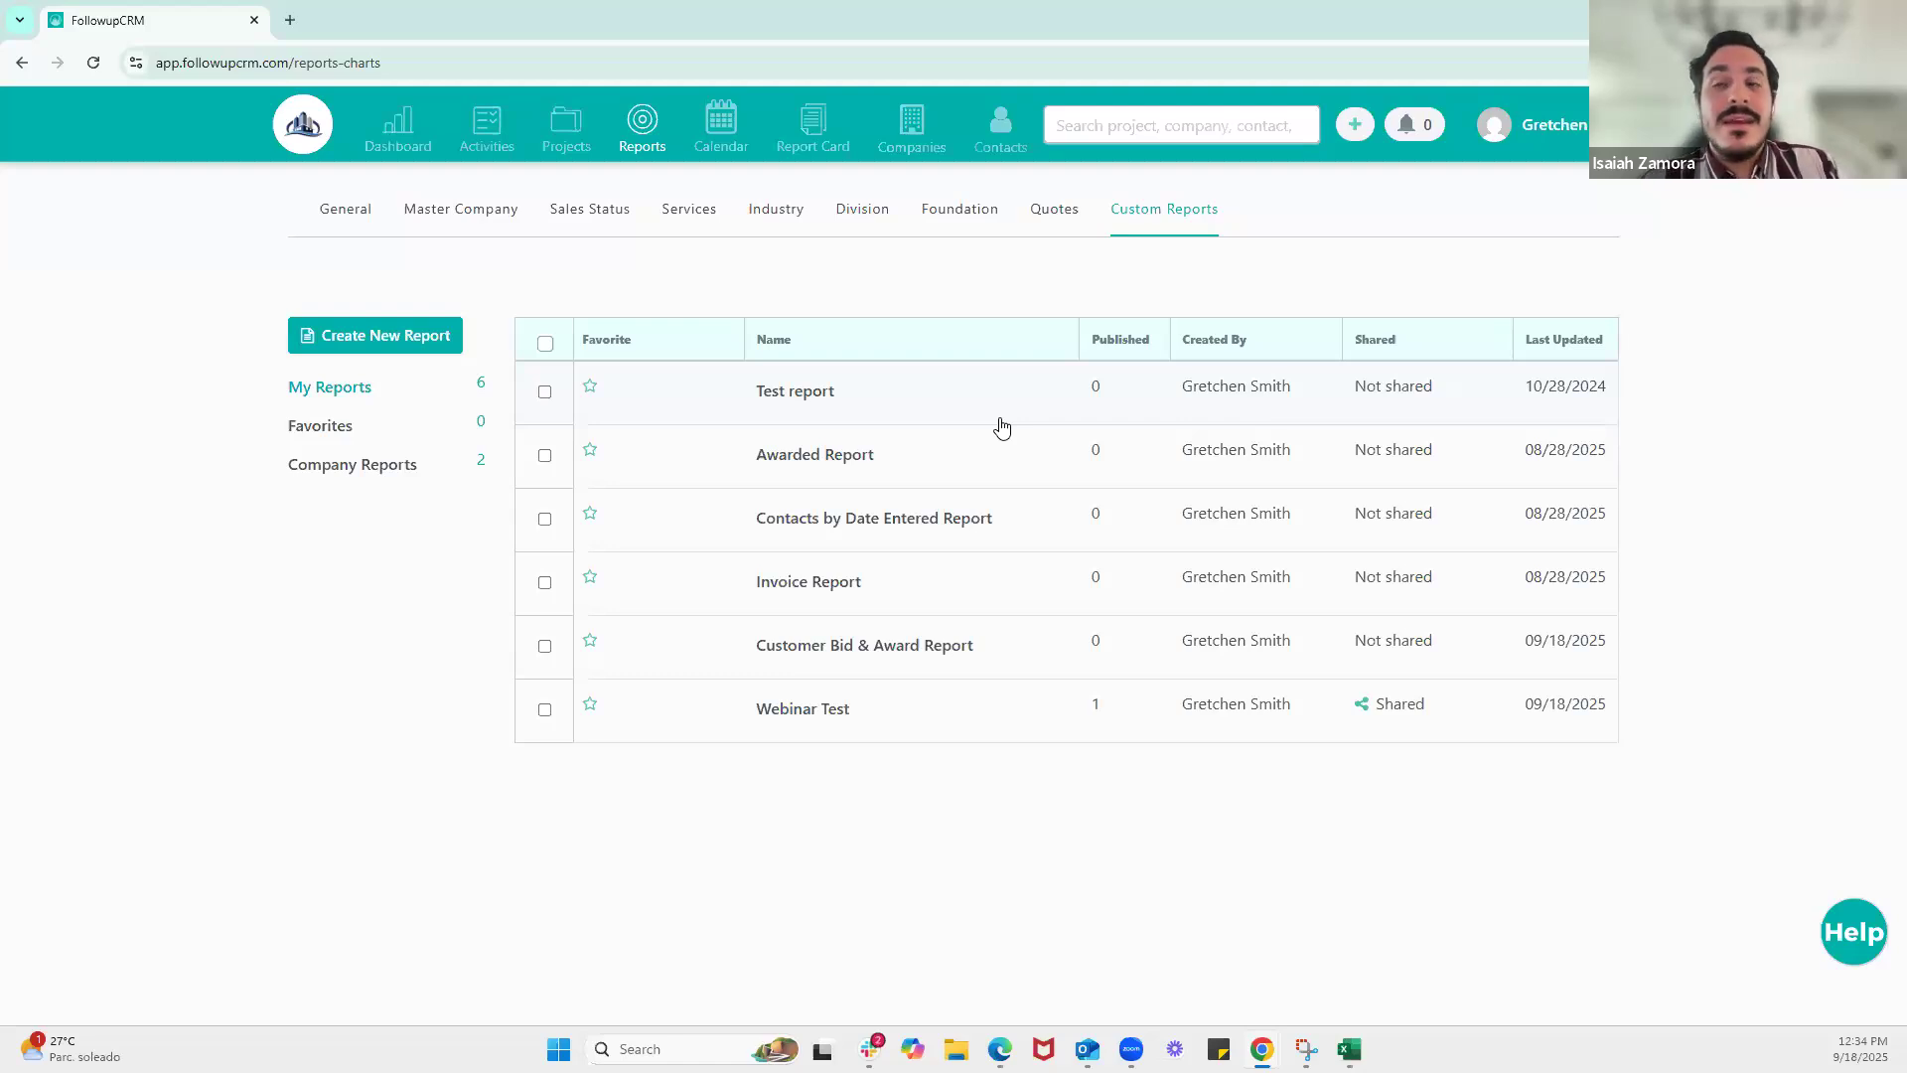
left_click(934, 657)
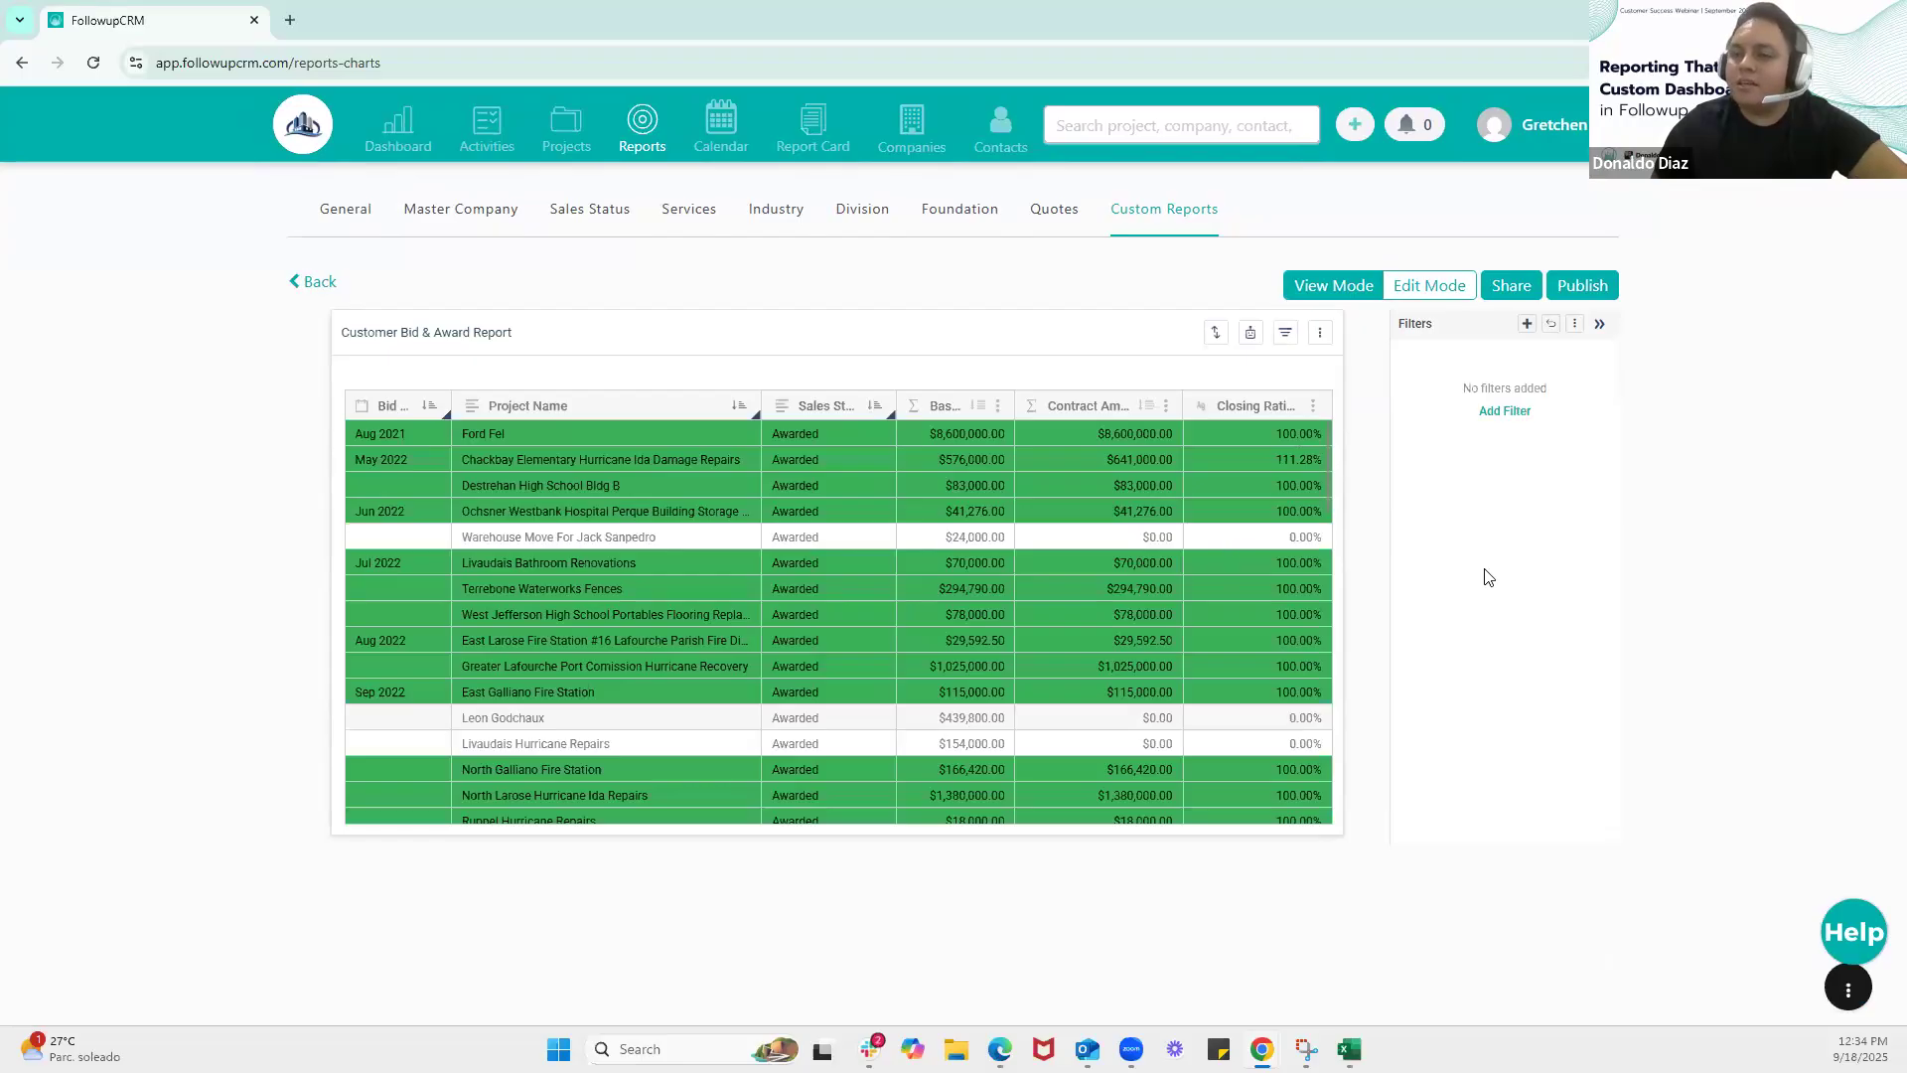
left_click(320, 284)
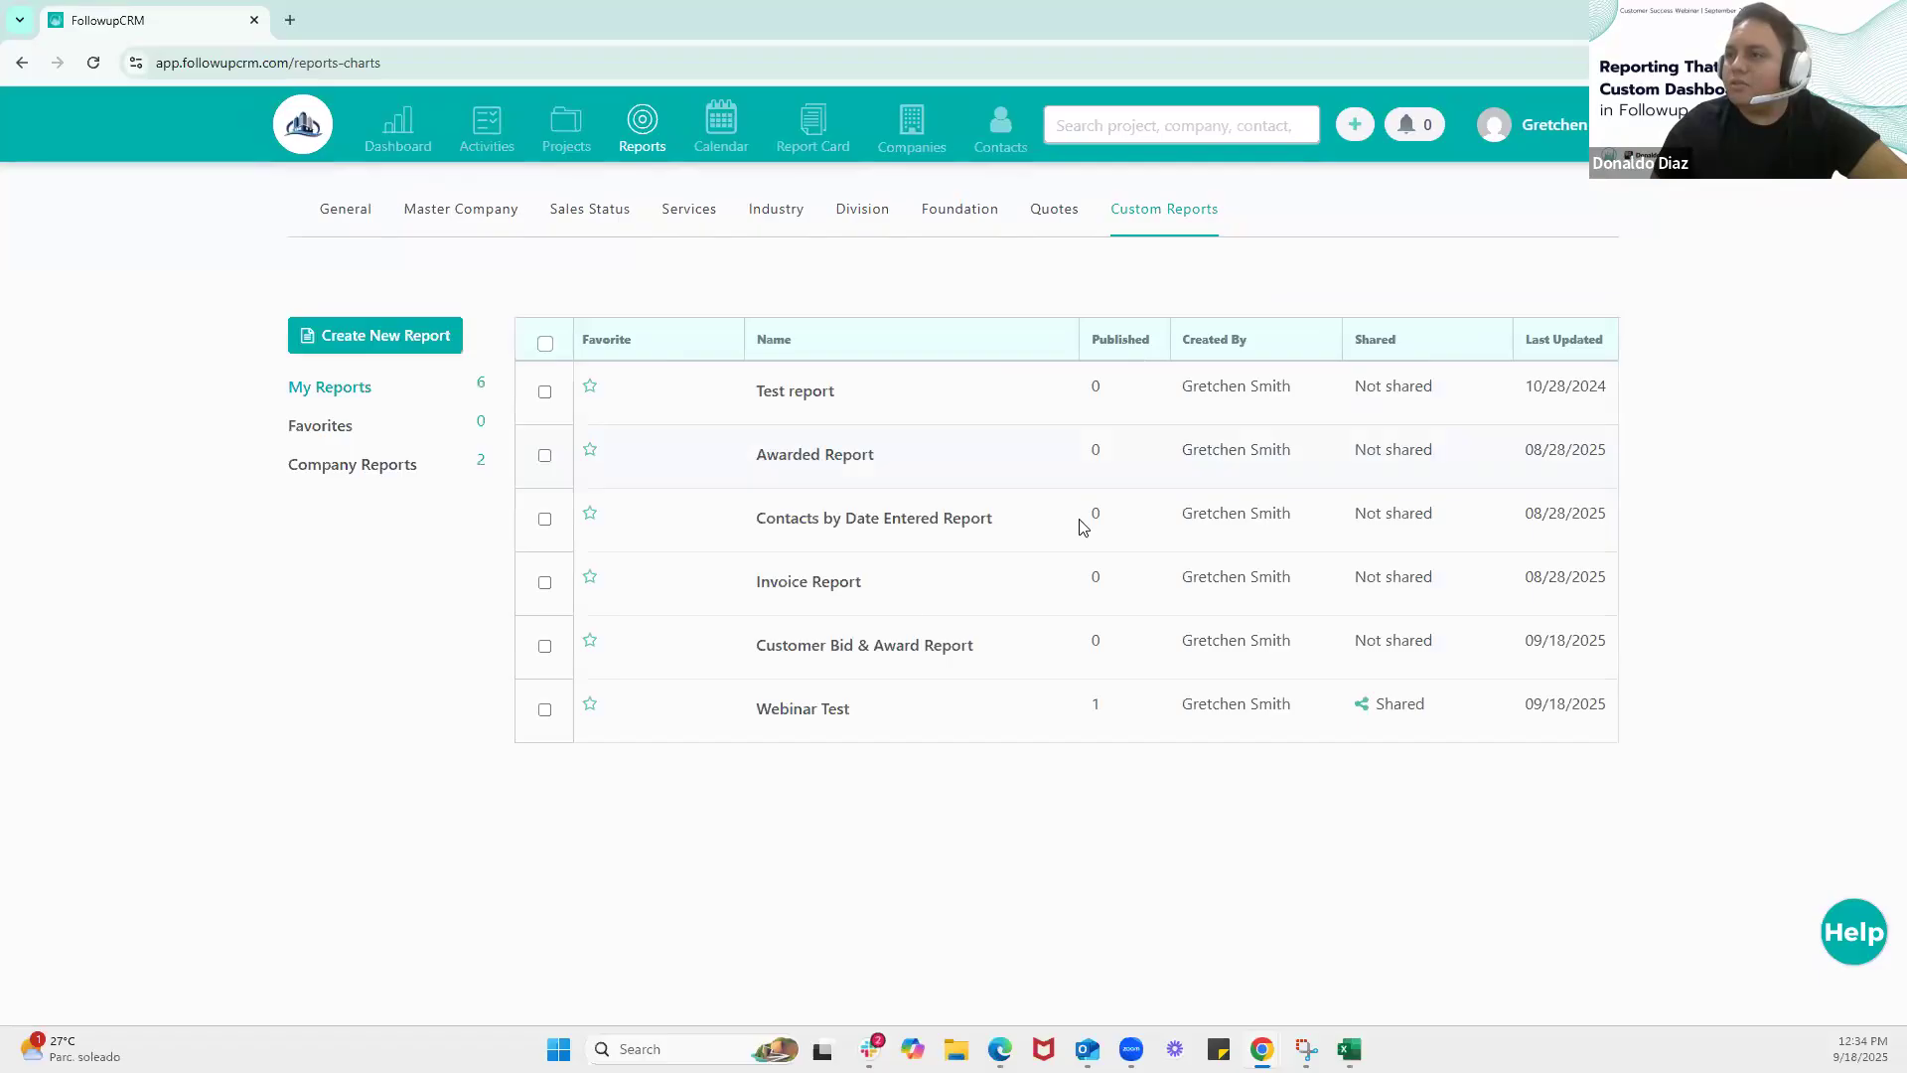
left_click(832, 590)
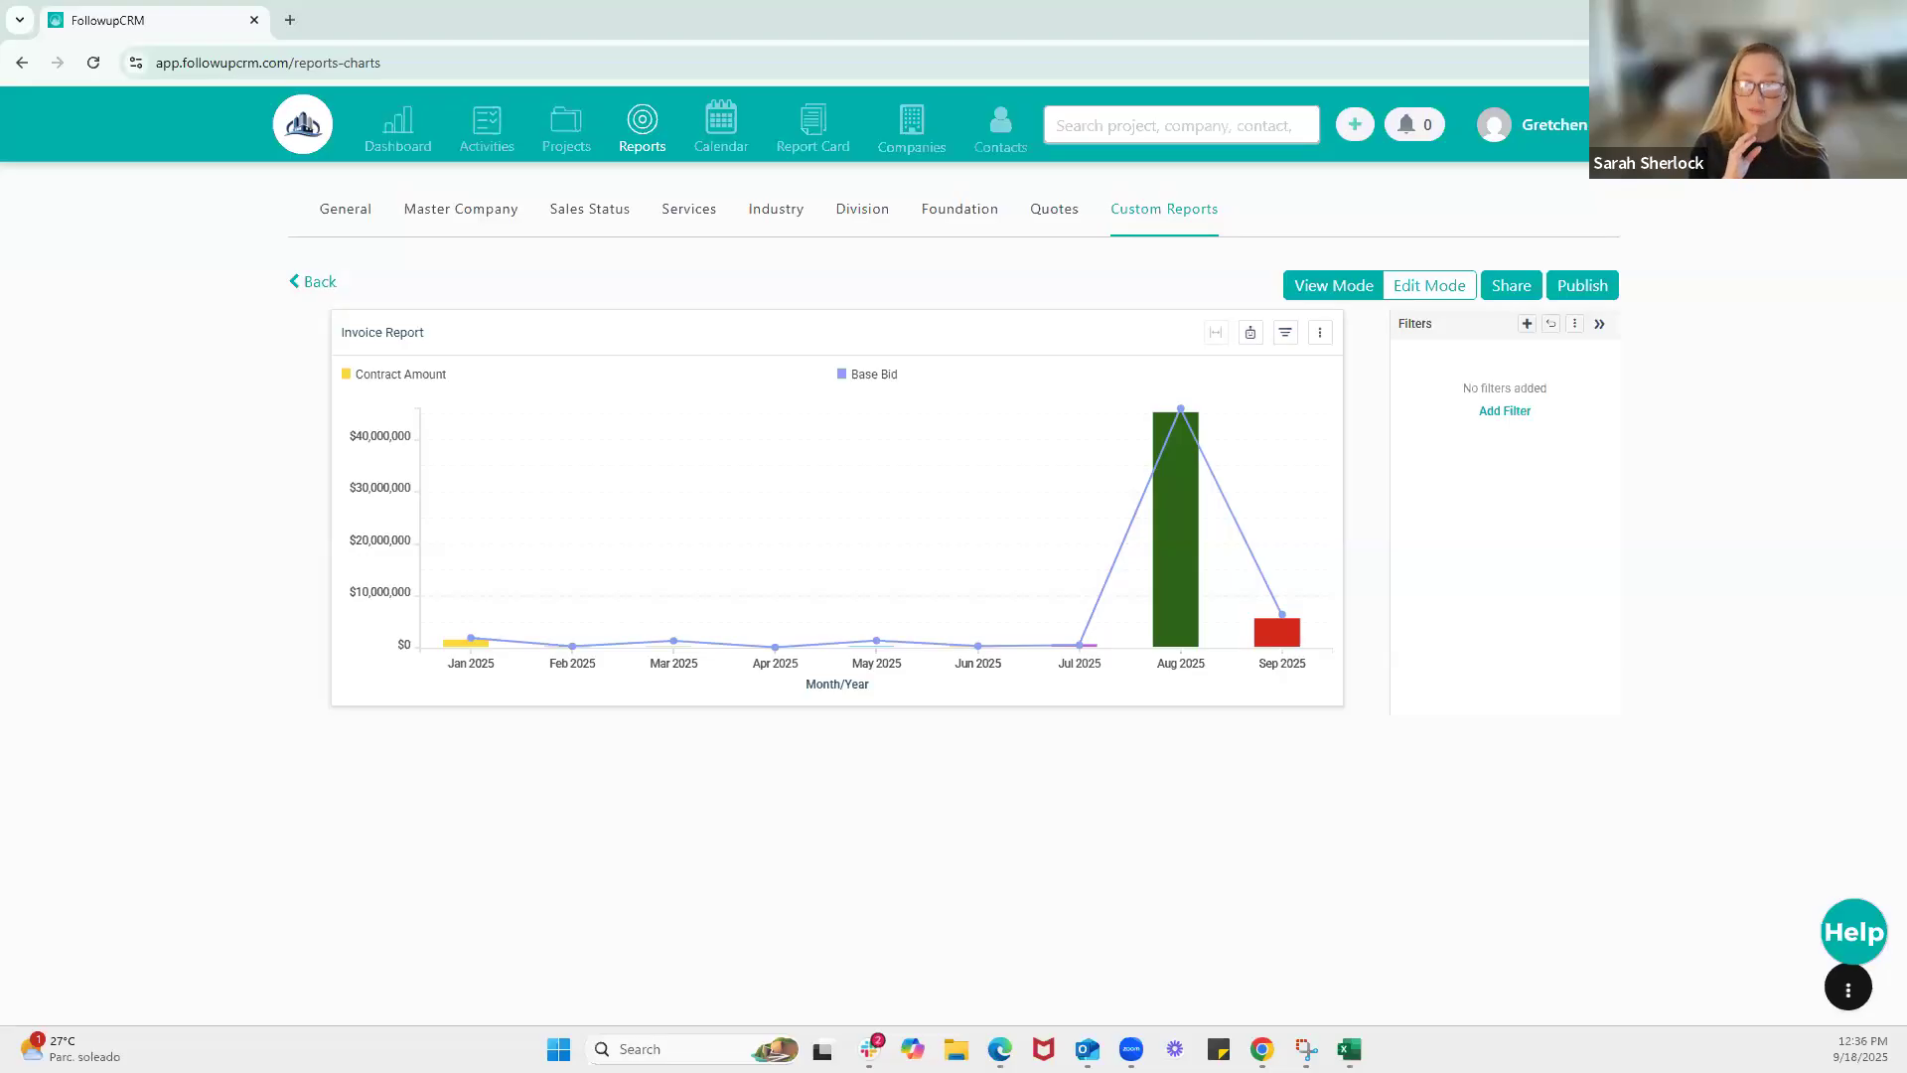
Return to the dashboard and apply Webinar Test as its report type
left_click(399, 133)
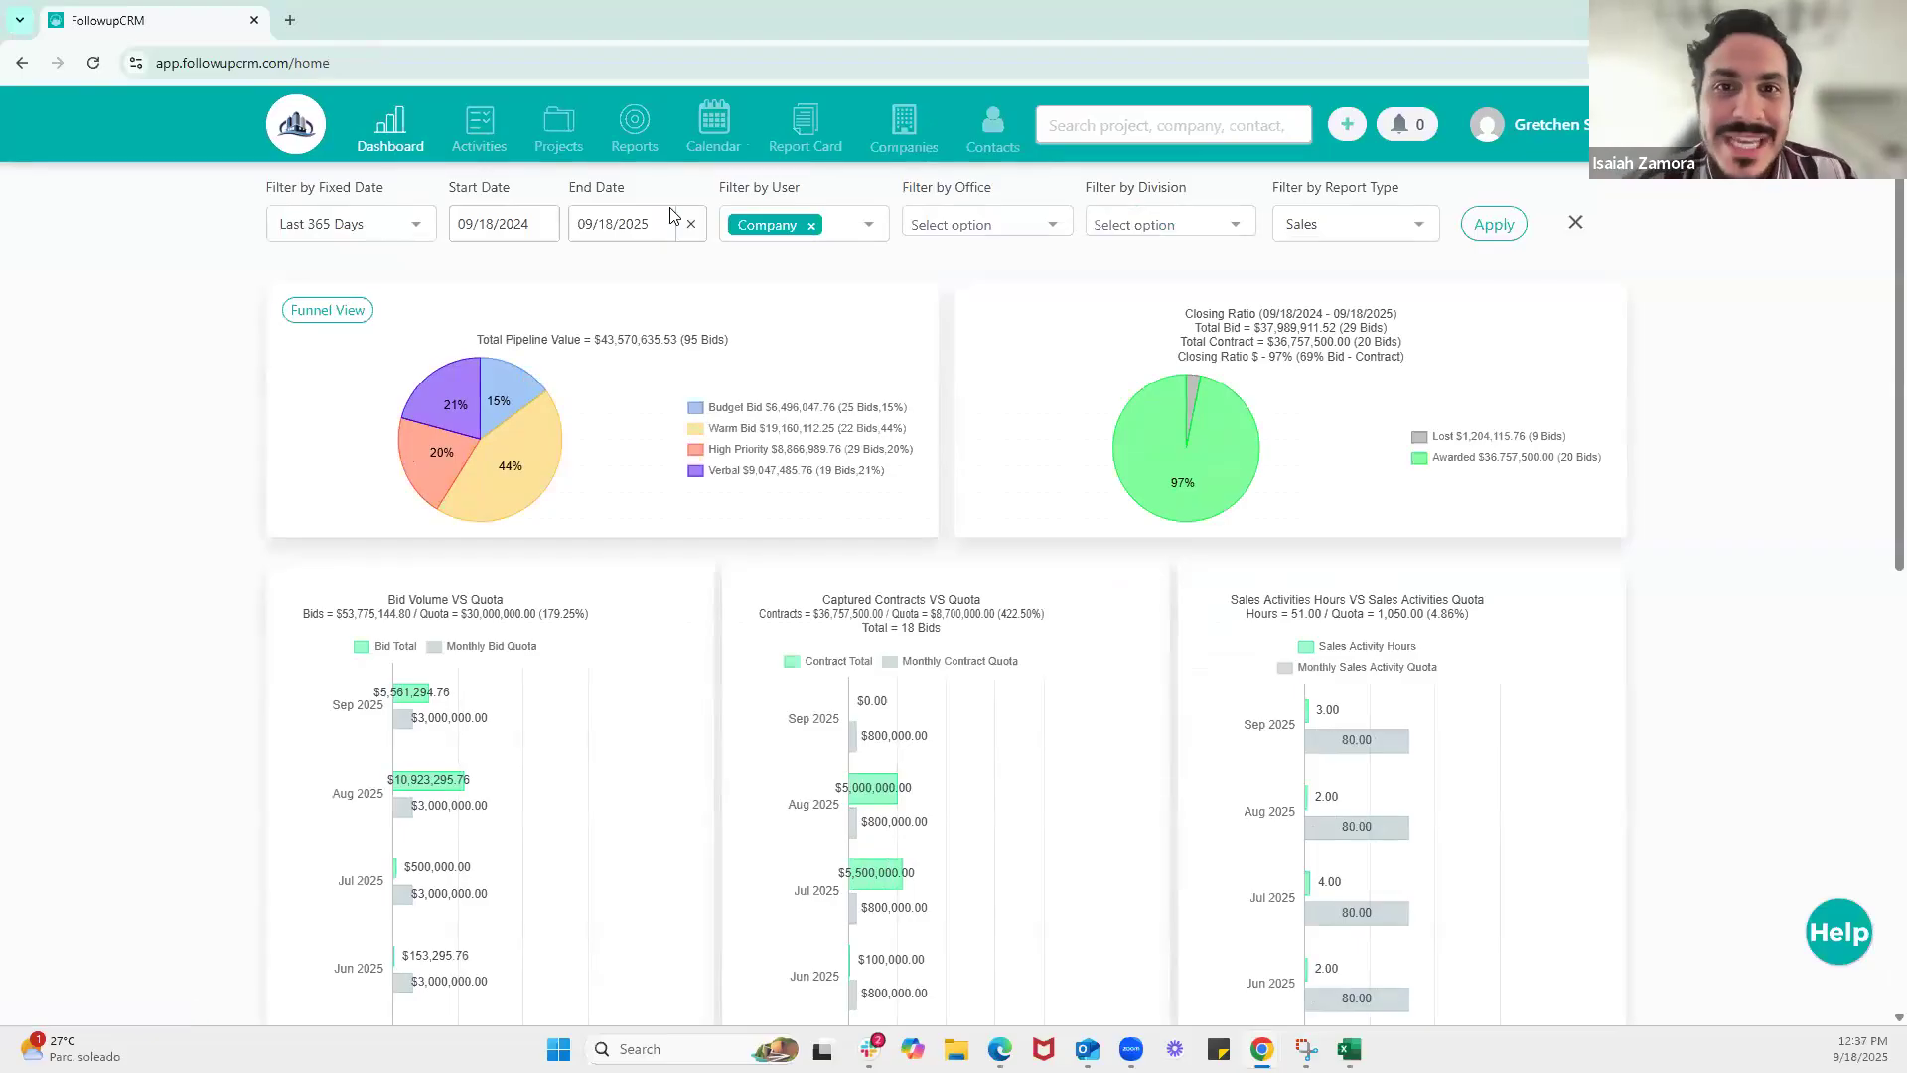
left_click(1407, 228)
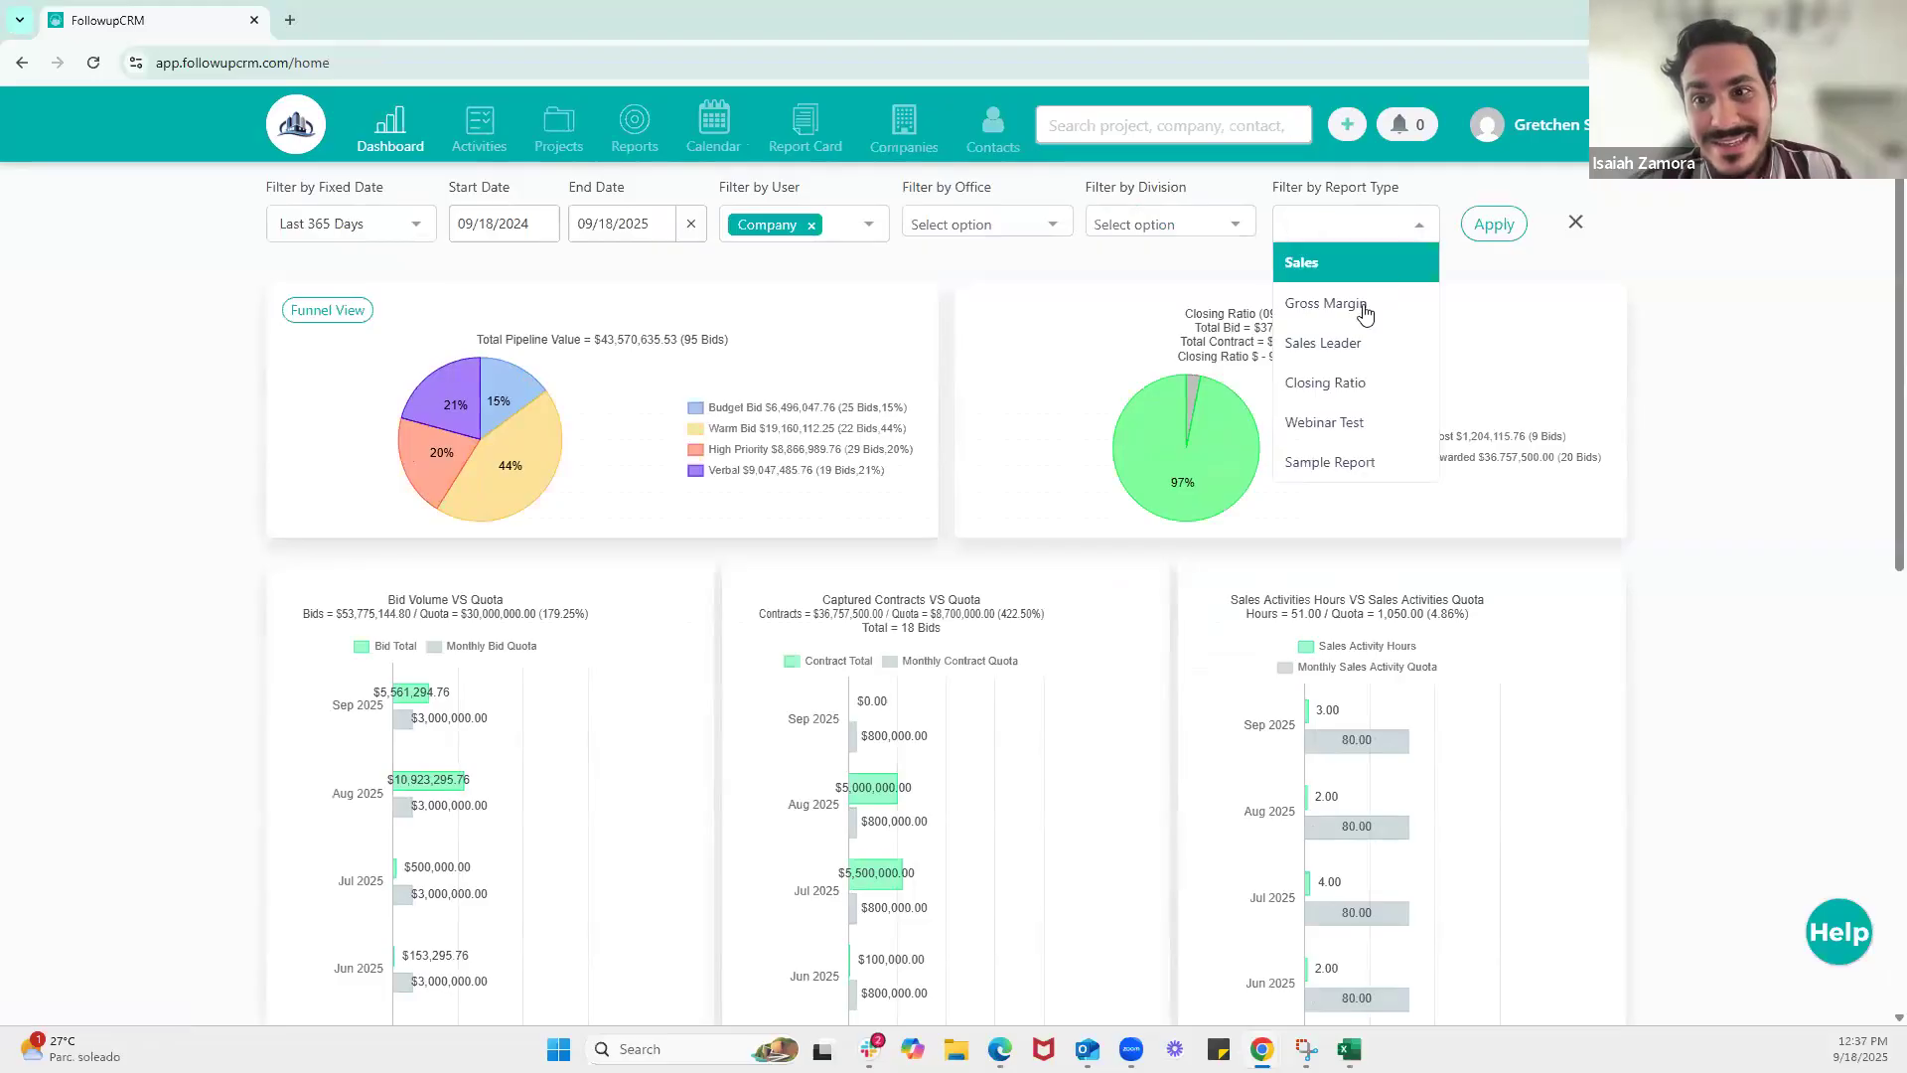
left_click(1336, 419)
left_click(1473, 238)
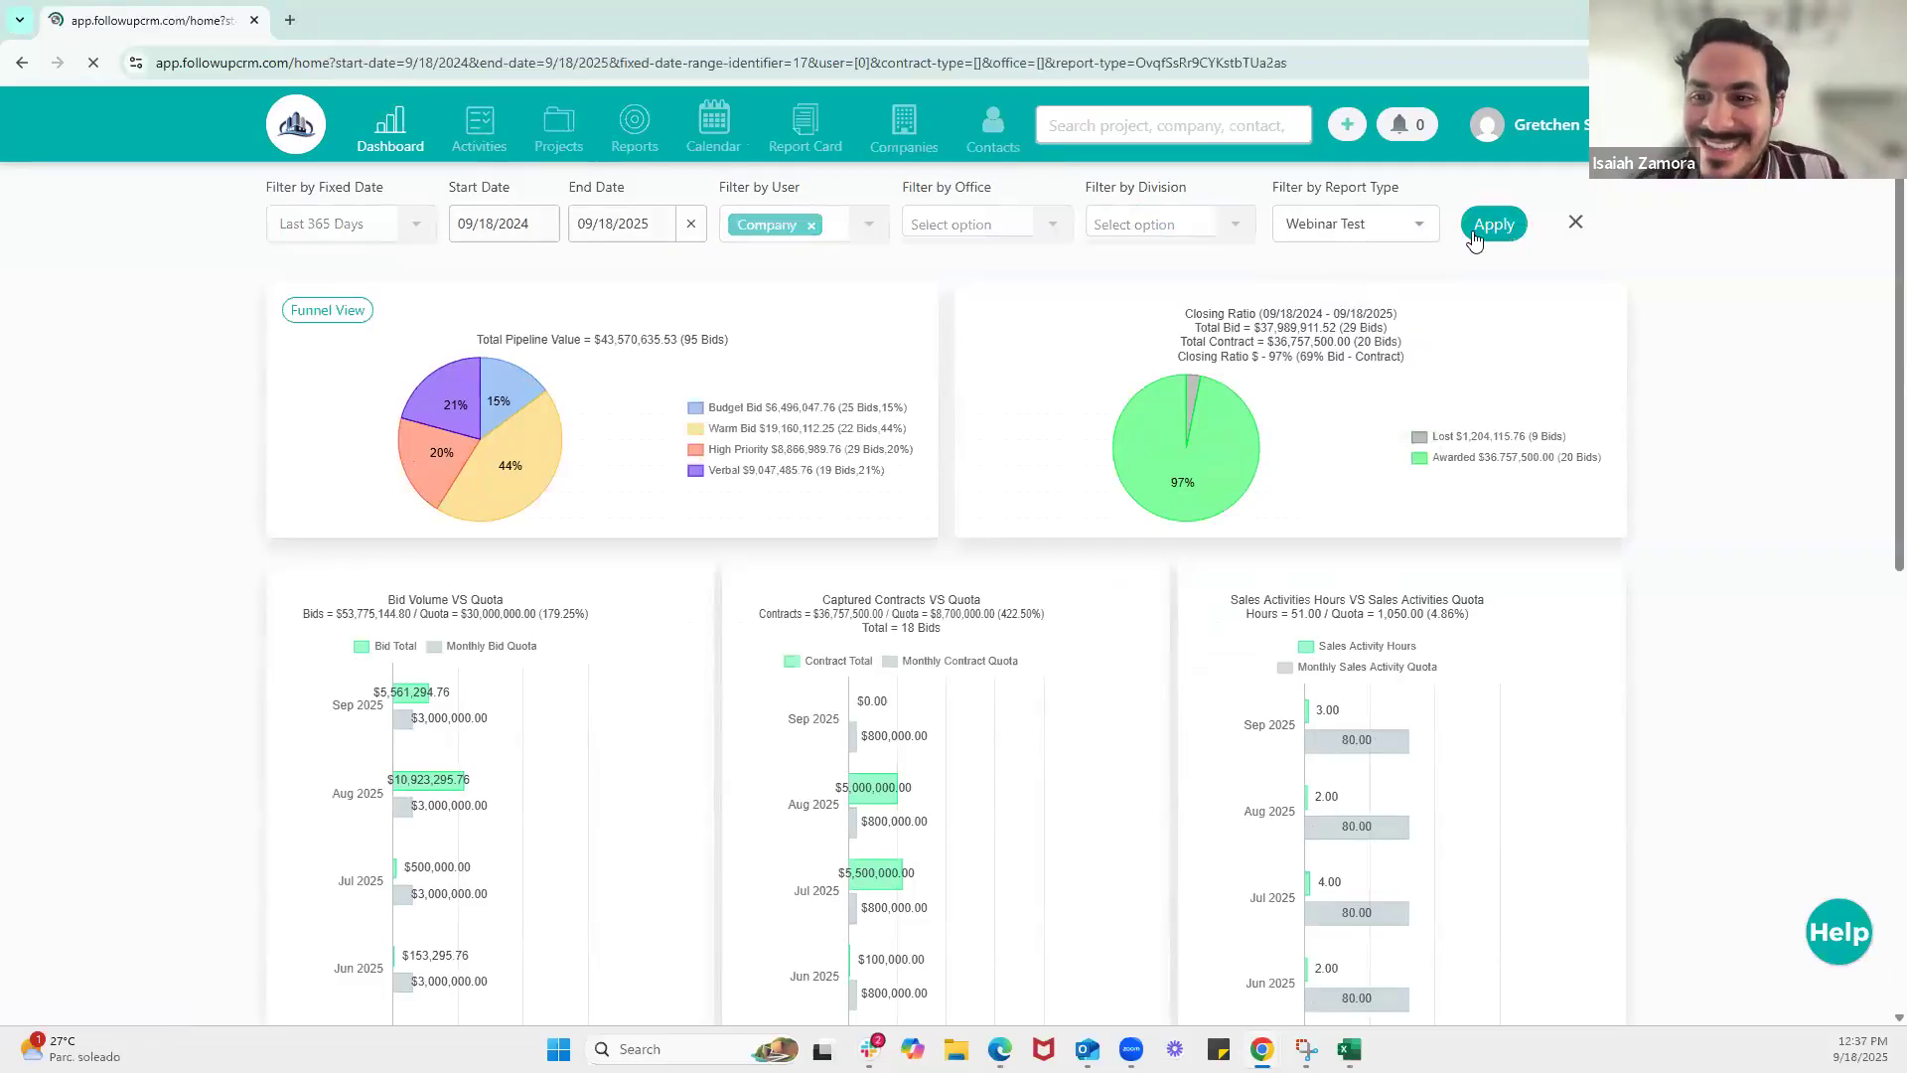
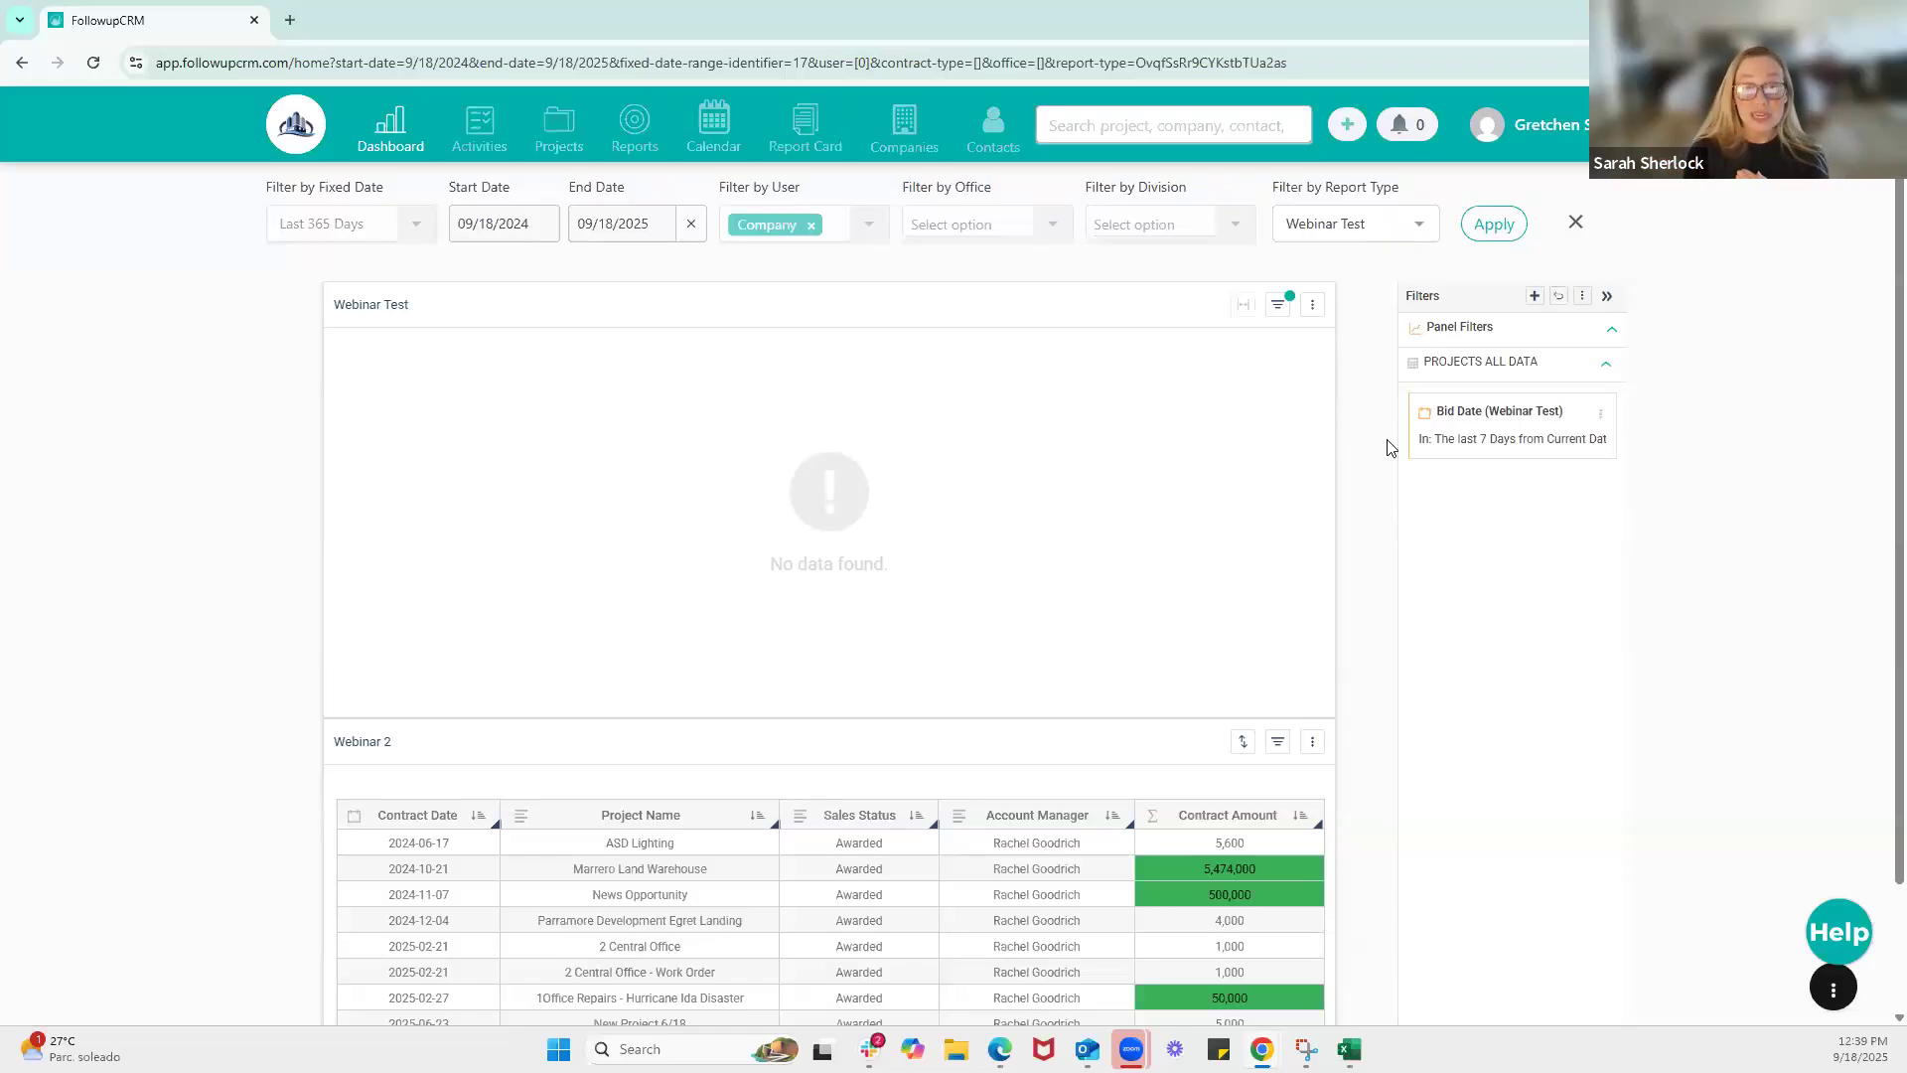
Disable the Bid Date filter on the Webinar Test chart
left_click(1601, 415)
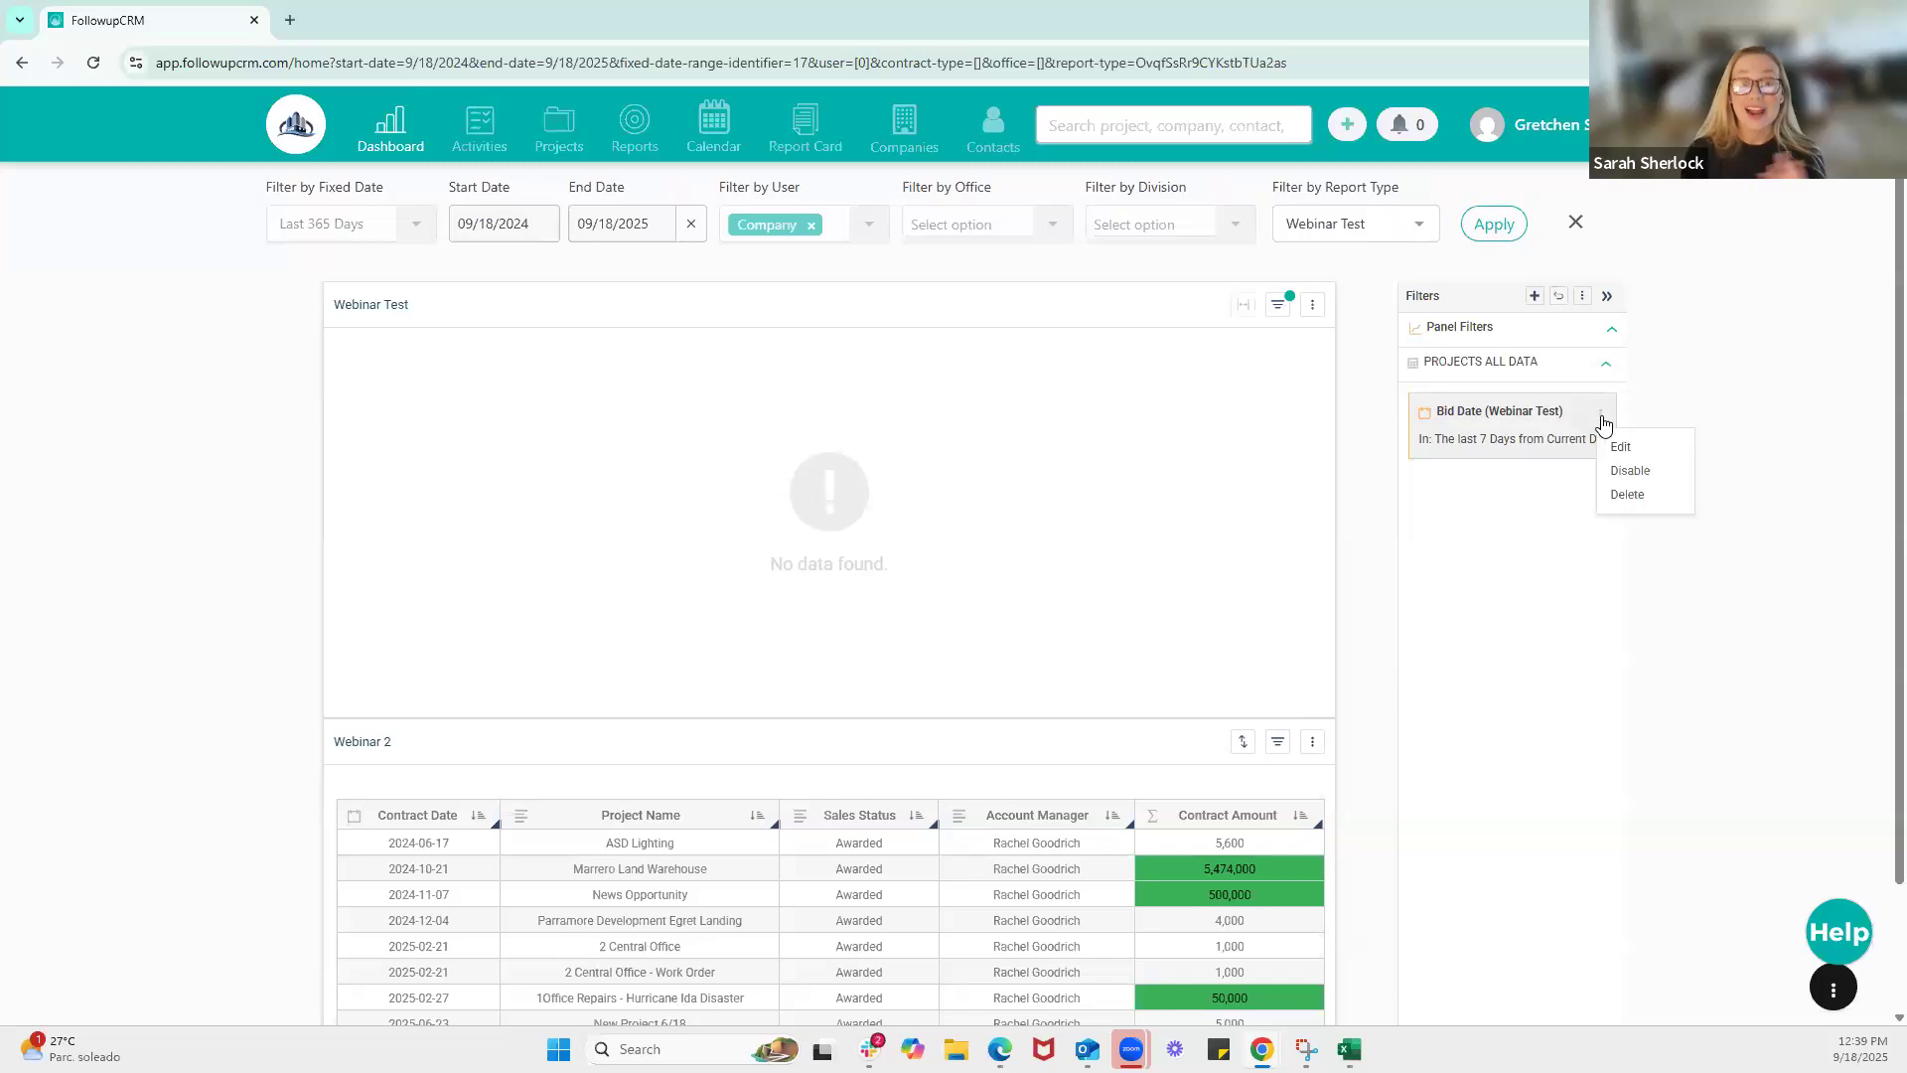
left_click(1628, 471)
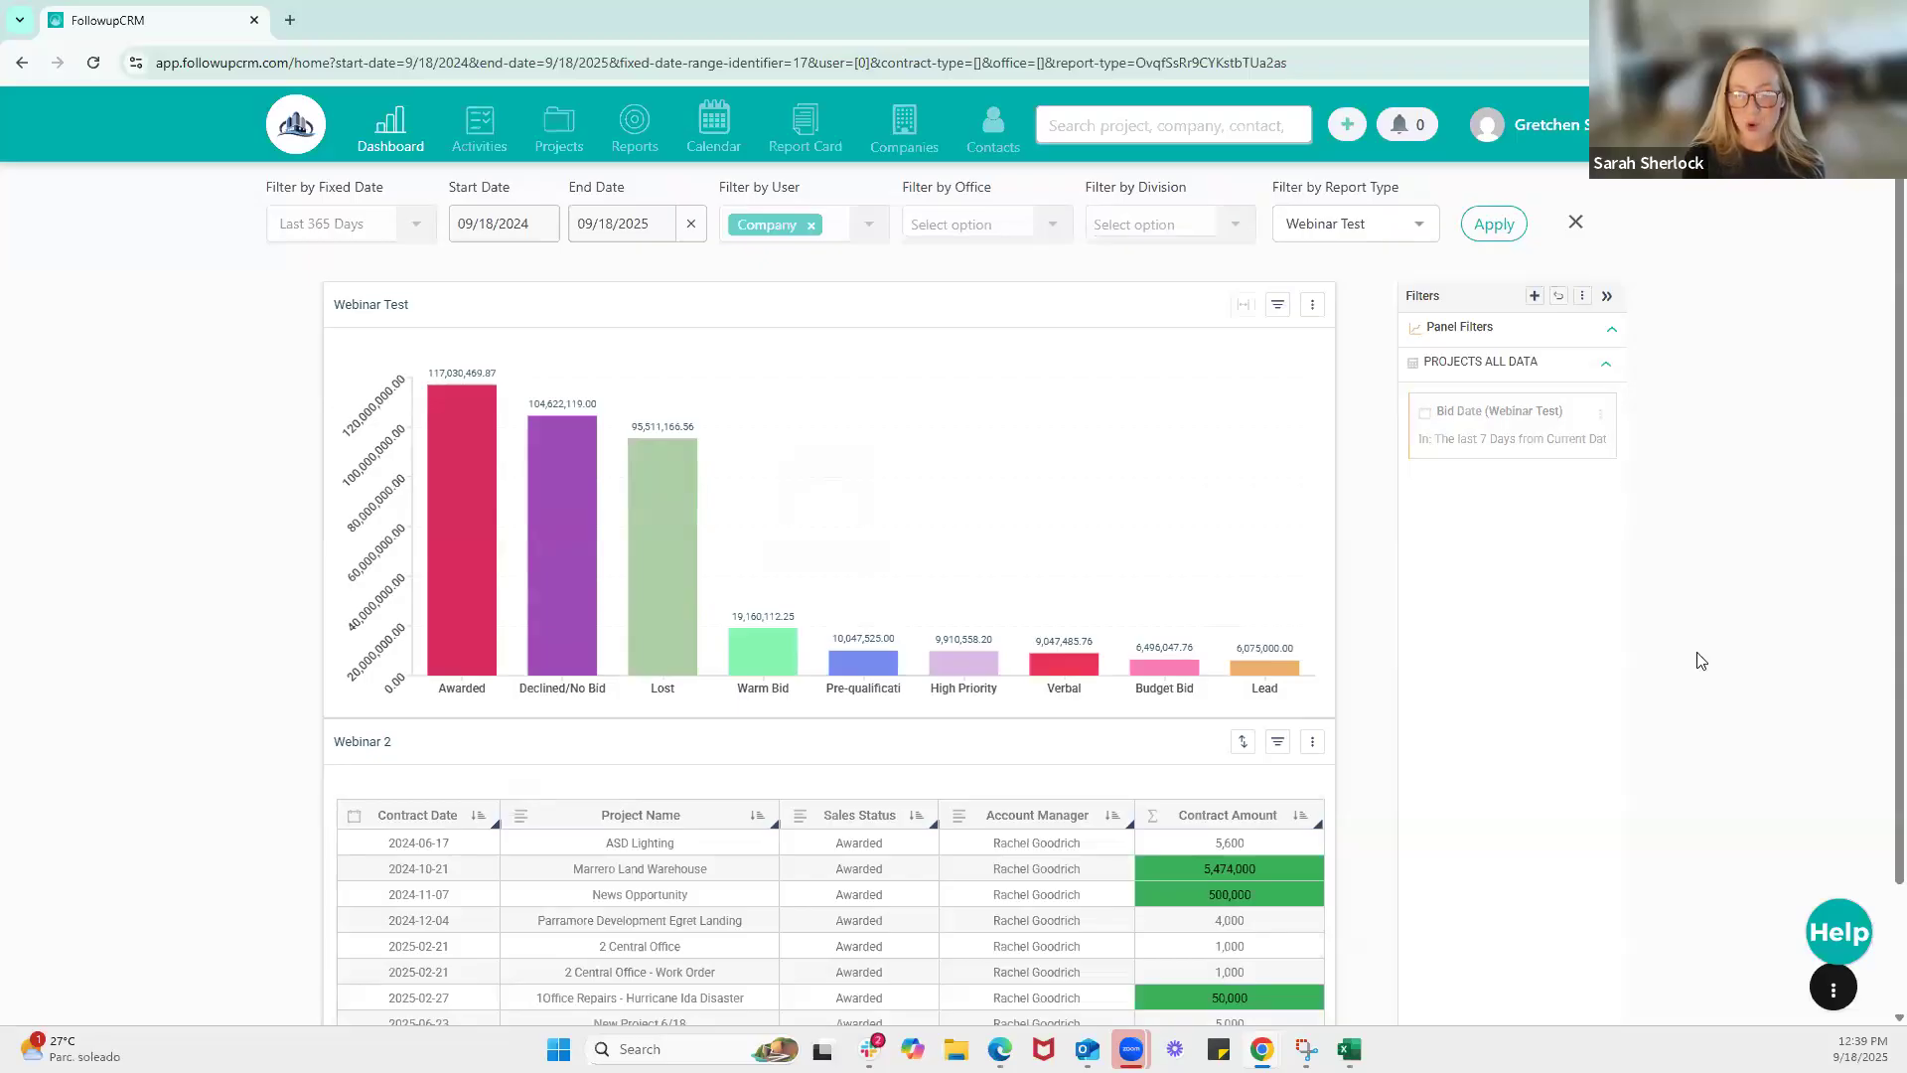
Open the help options and look through the available support and training resources
left_click(1835, 933)
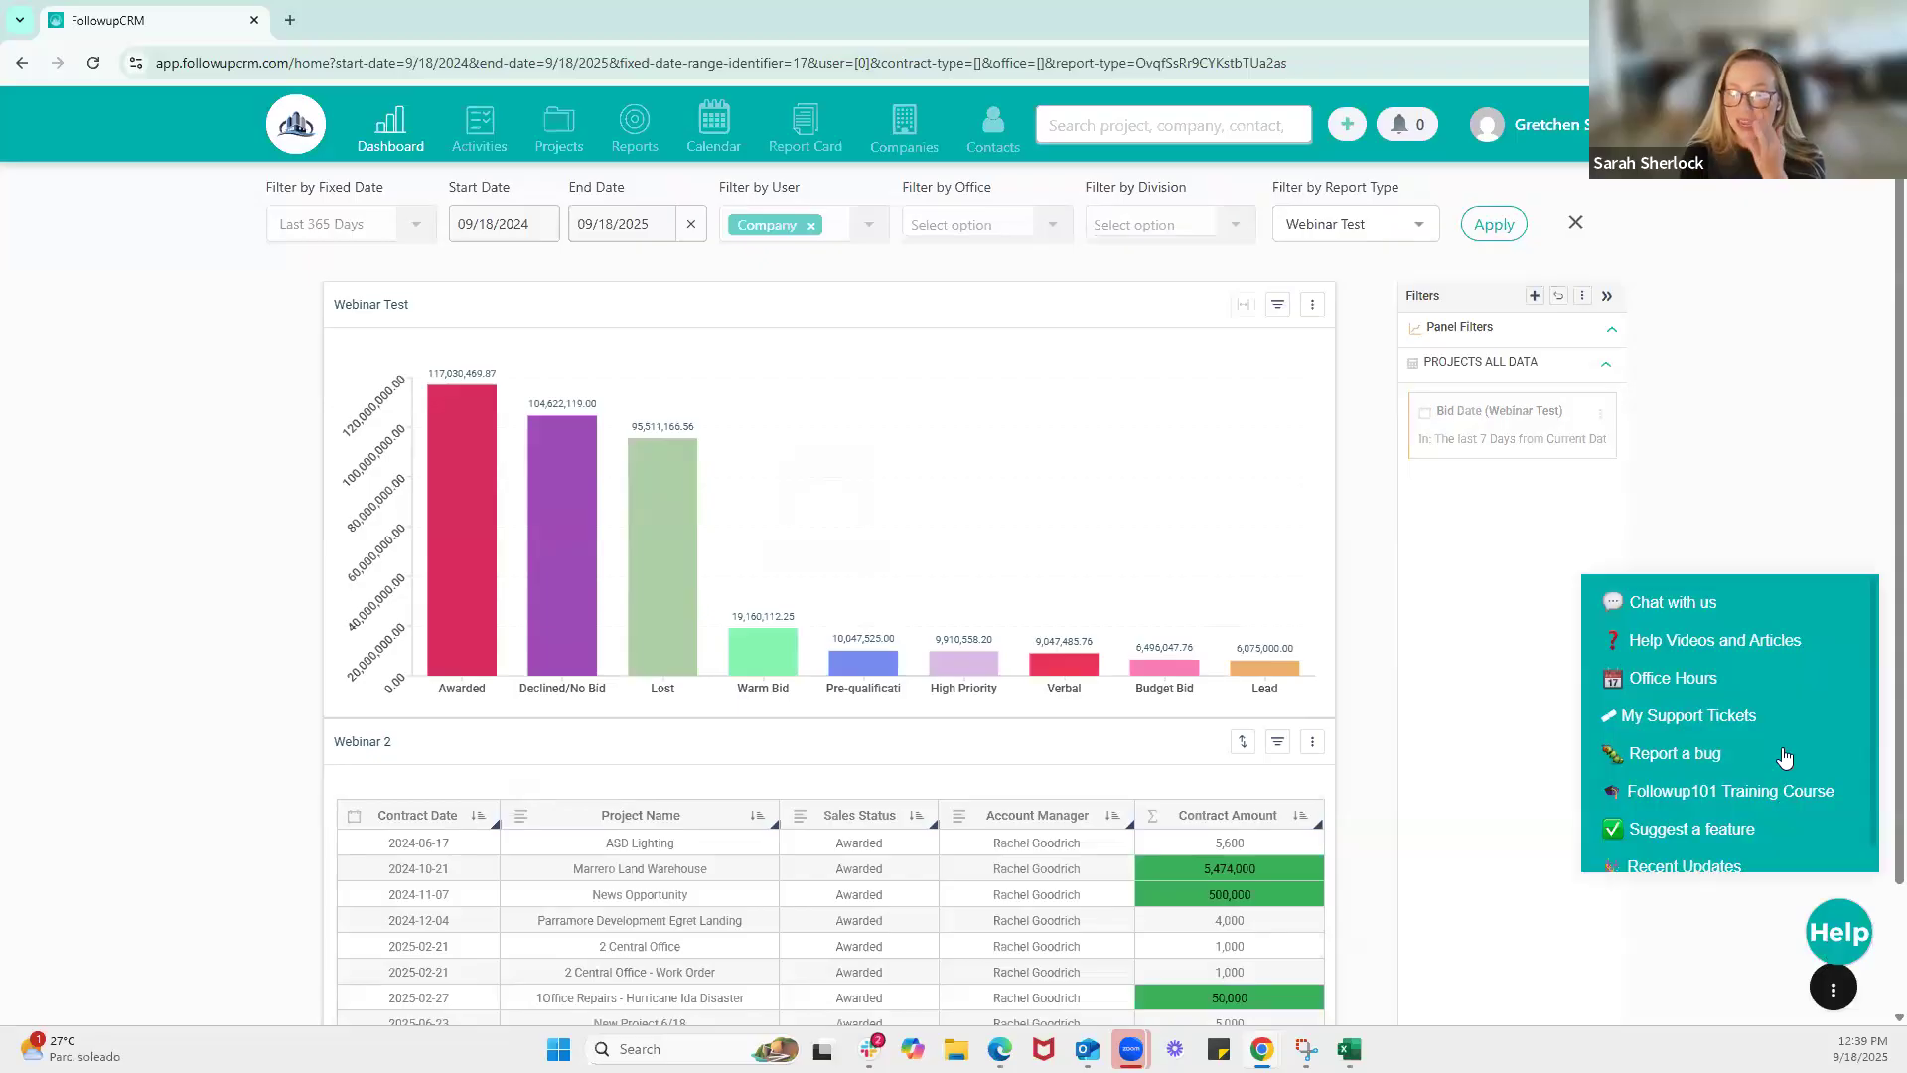
scroll(1785, 757, "down", 1)
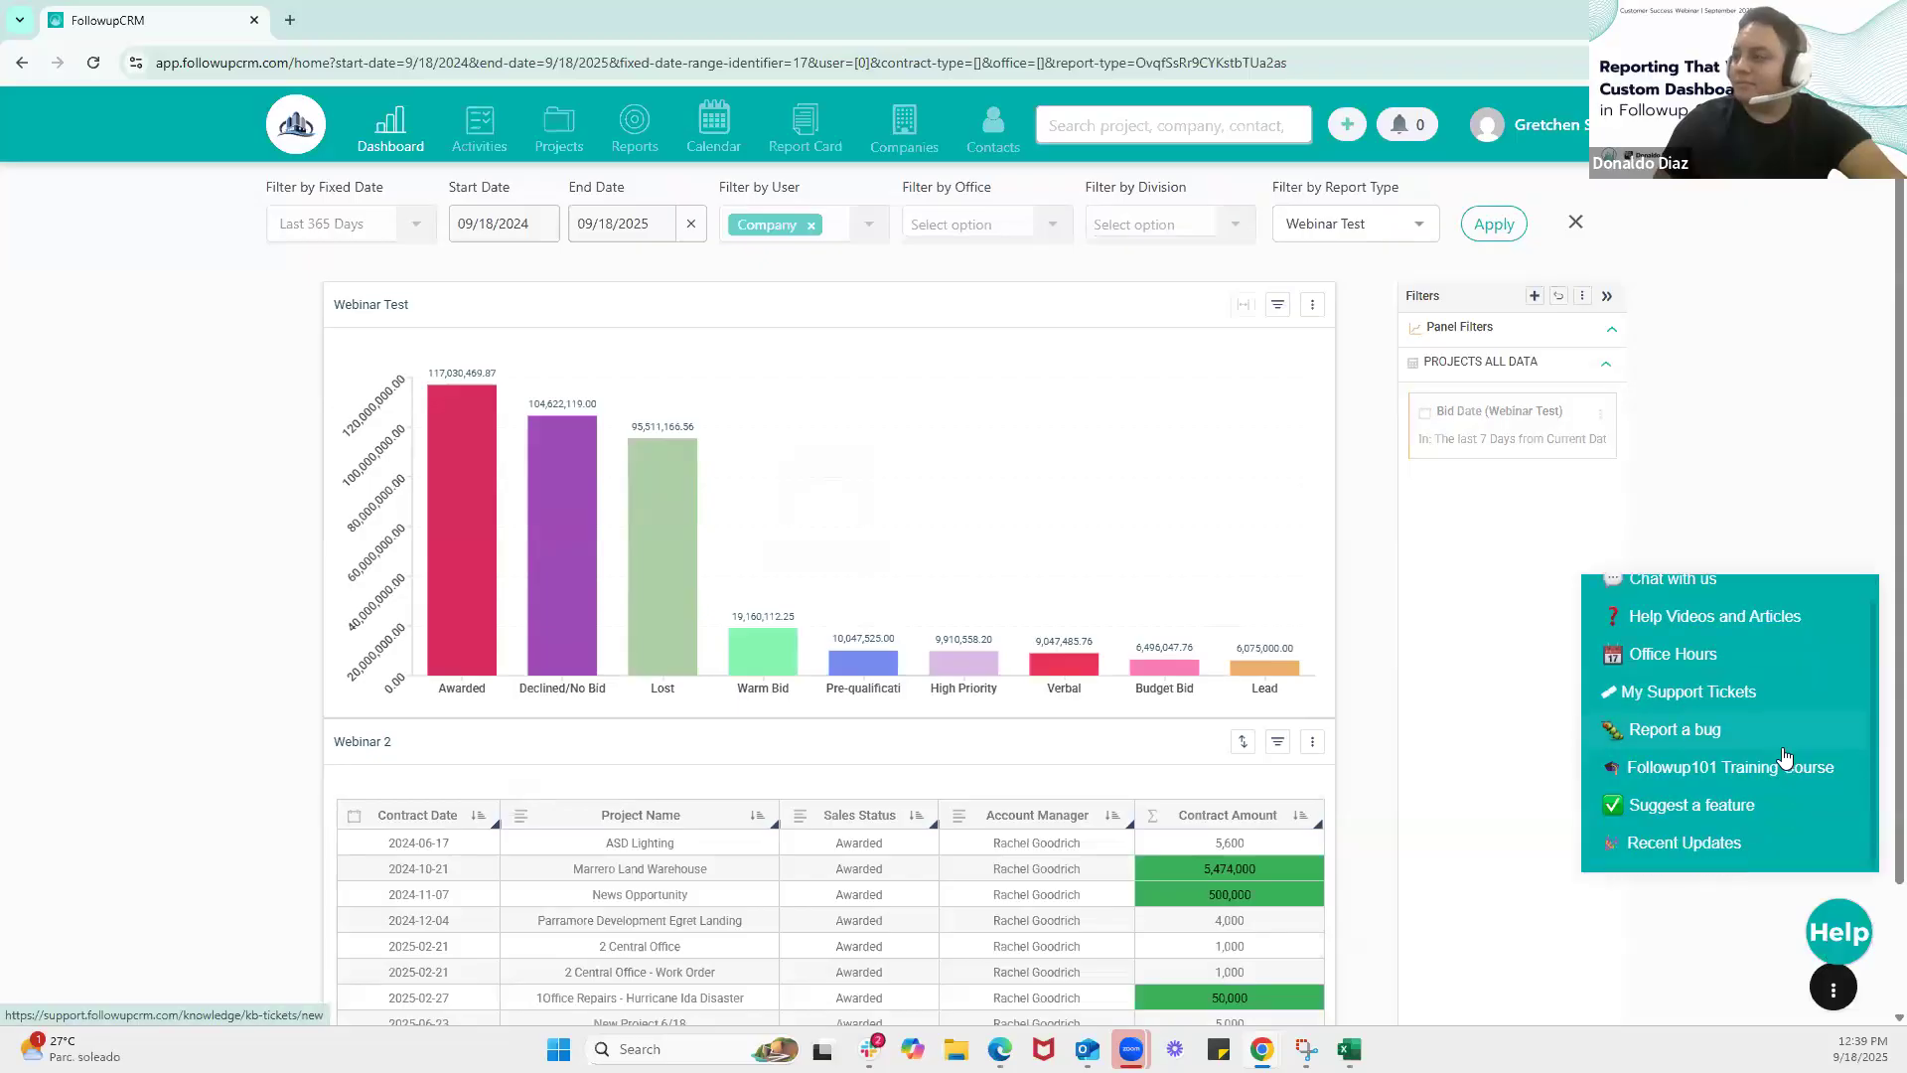
scroll(1785, 756, "up", 1)
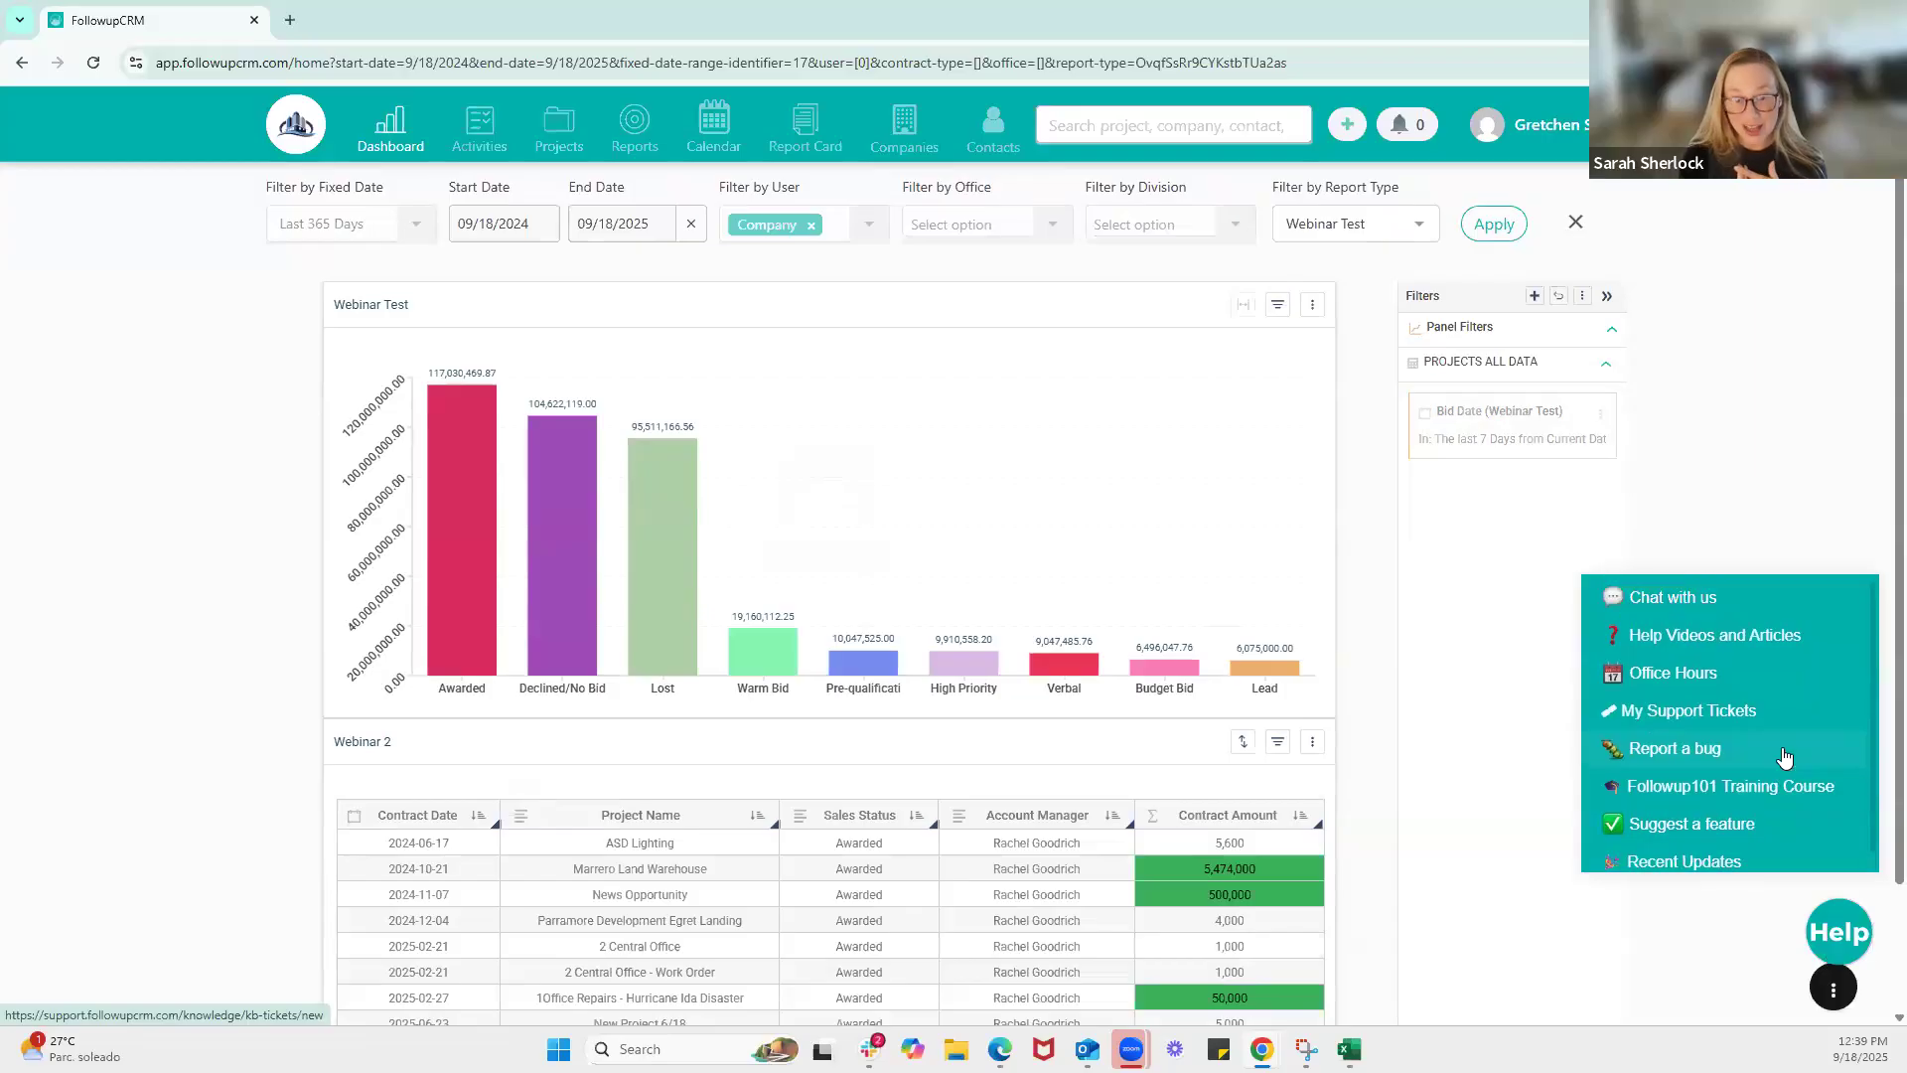
scroll(1785, 757, "down", 1)
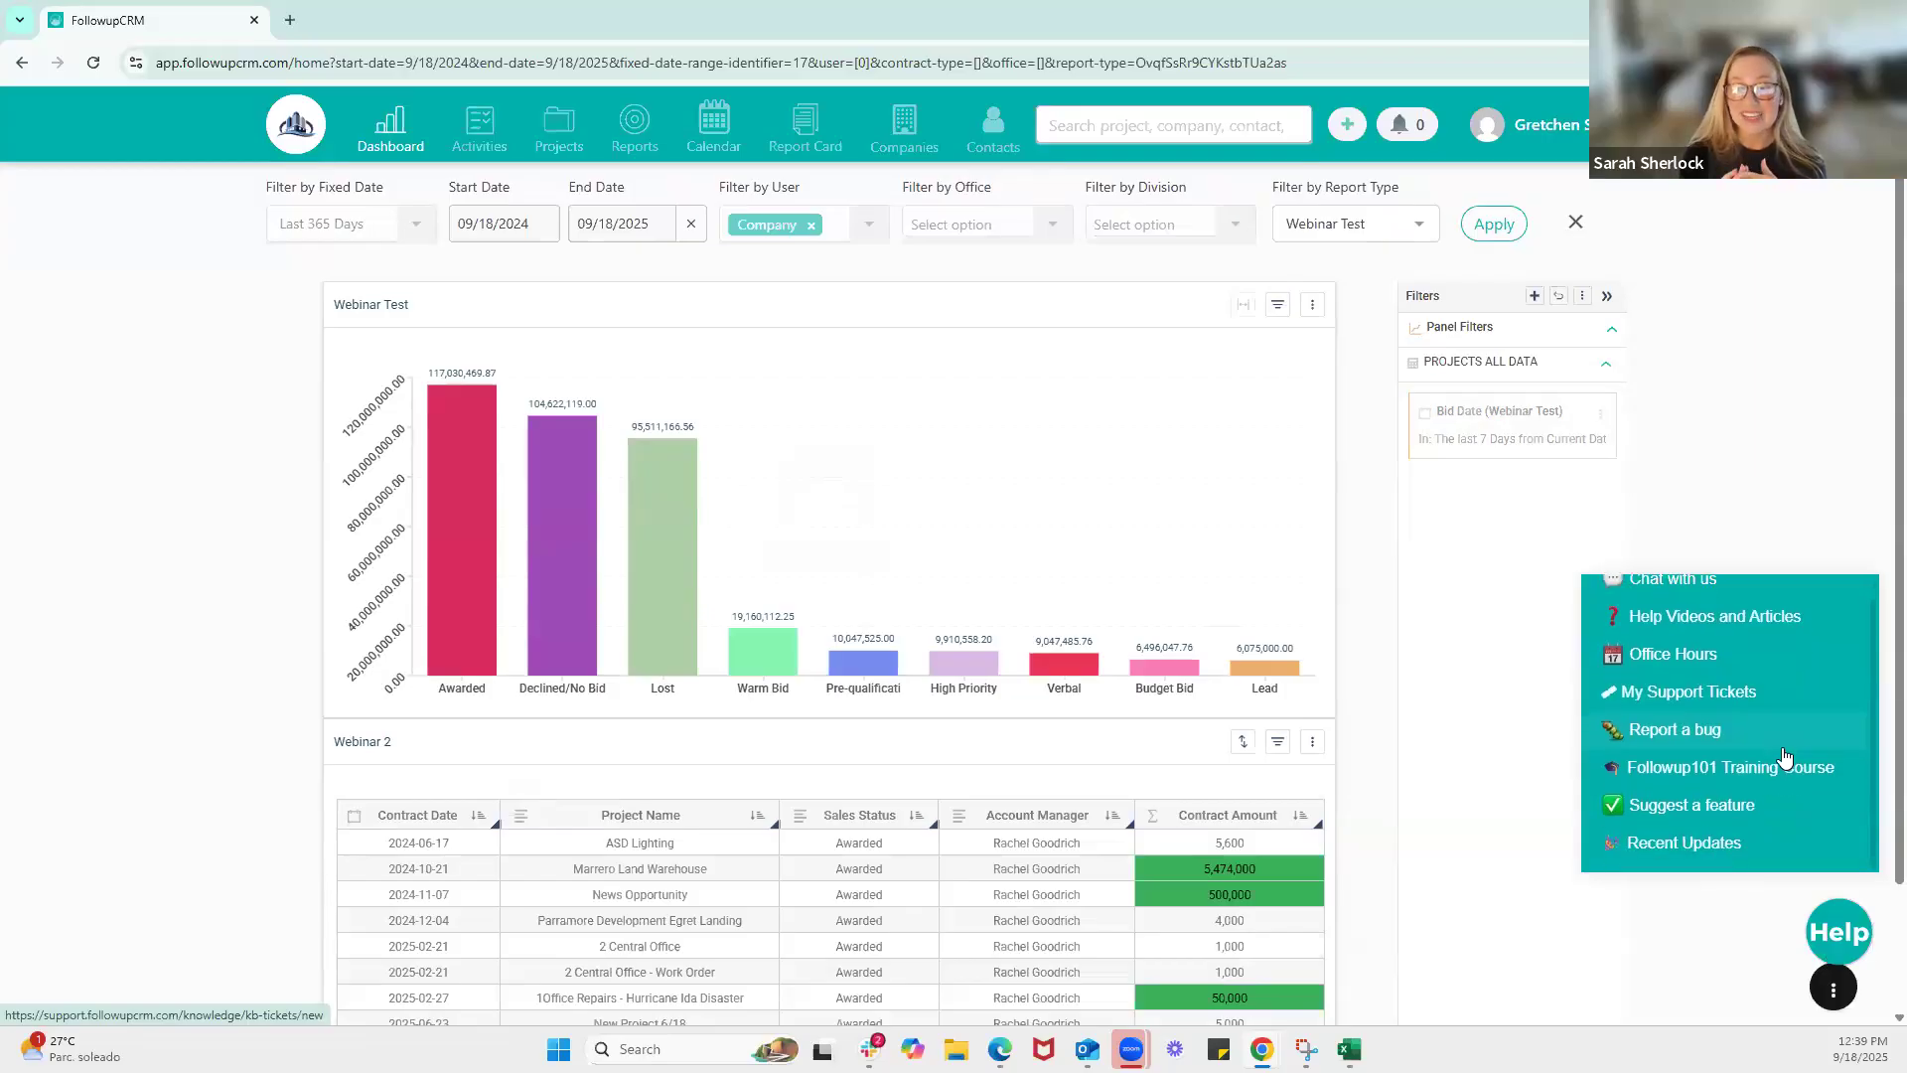